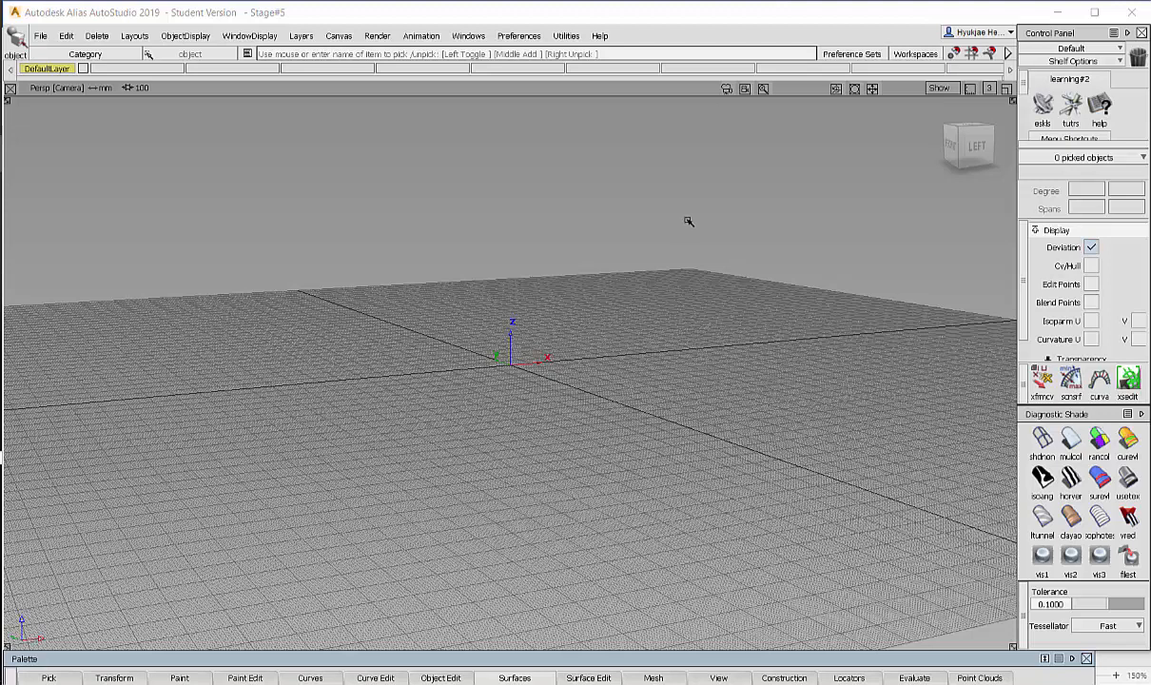
# - In the construction options, enable scale factors and set the main, sub and position units to inches
pyautogui.click(566, 36)
pyautogui.moveTo(532, 42)
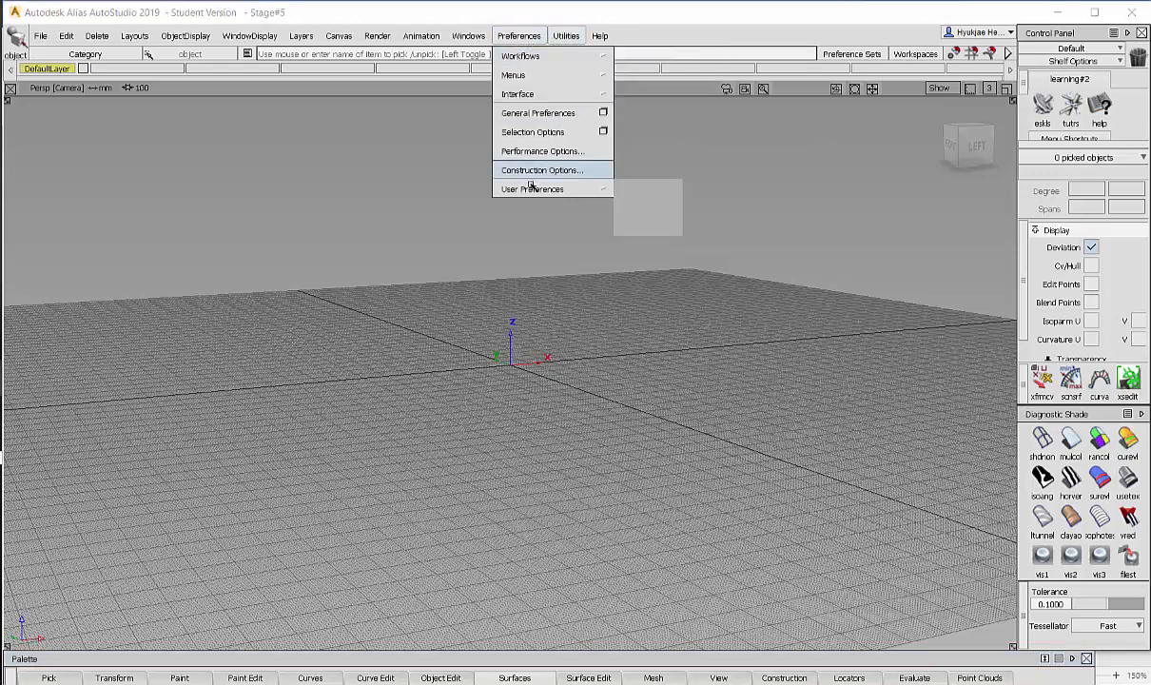
pyautogui.click(533, 172)
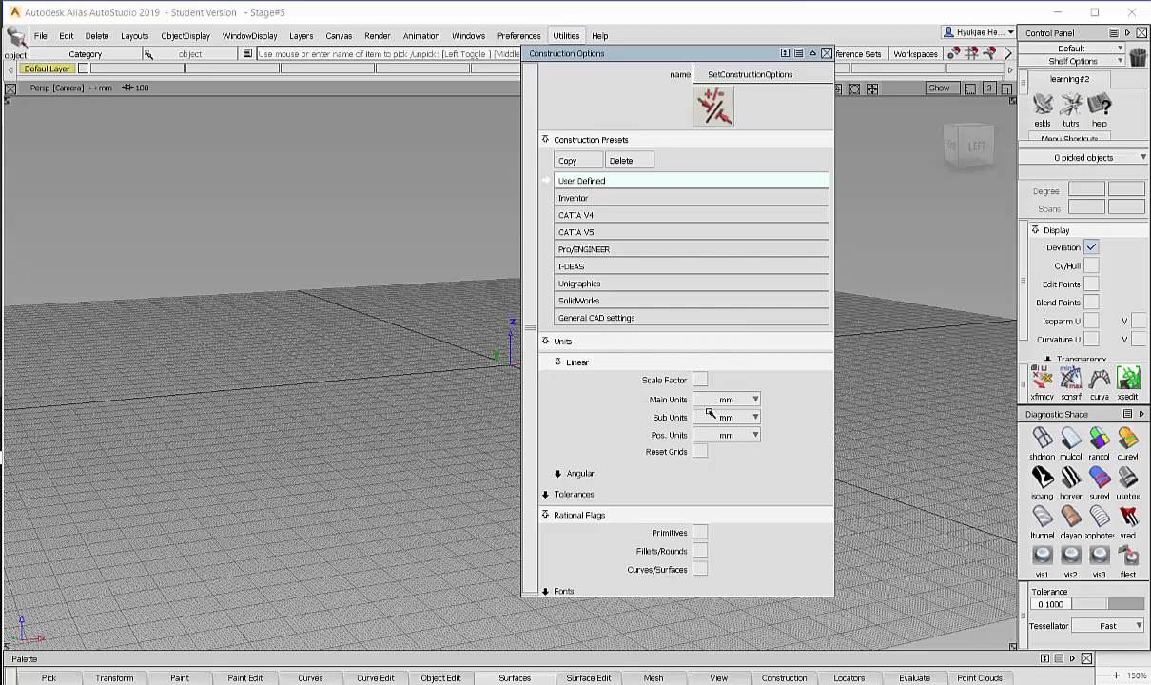
pyautogui.click(700, 380)
pyautogui.click(727, 399)
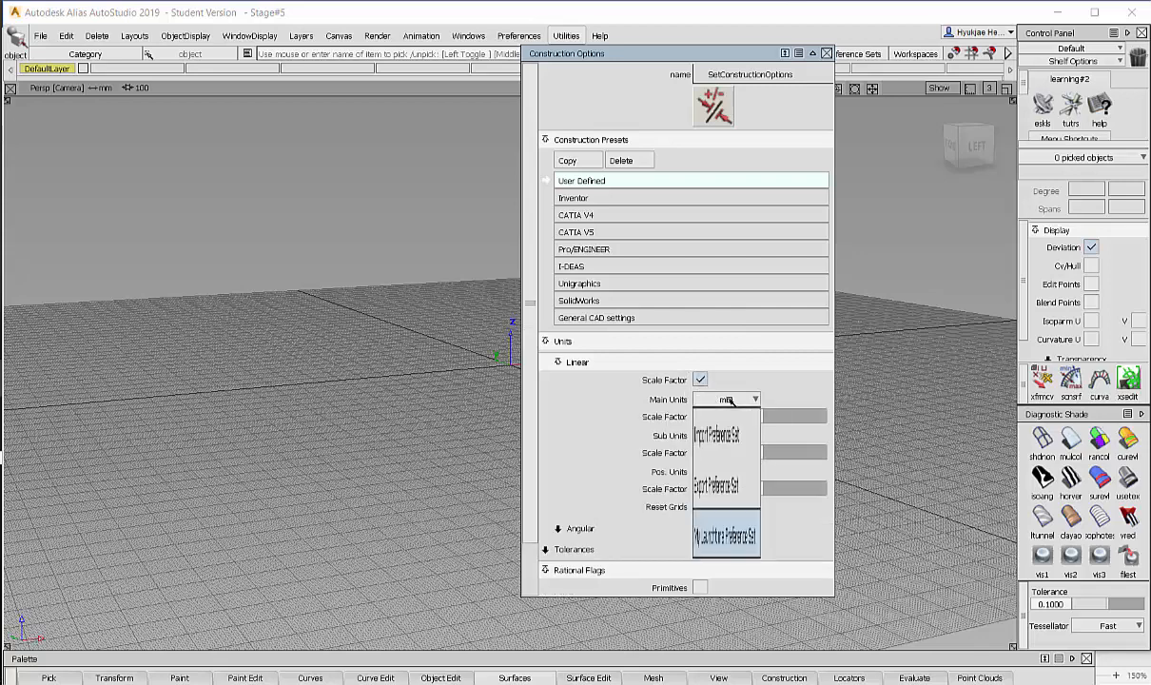
pyautogui.click(727, 472)
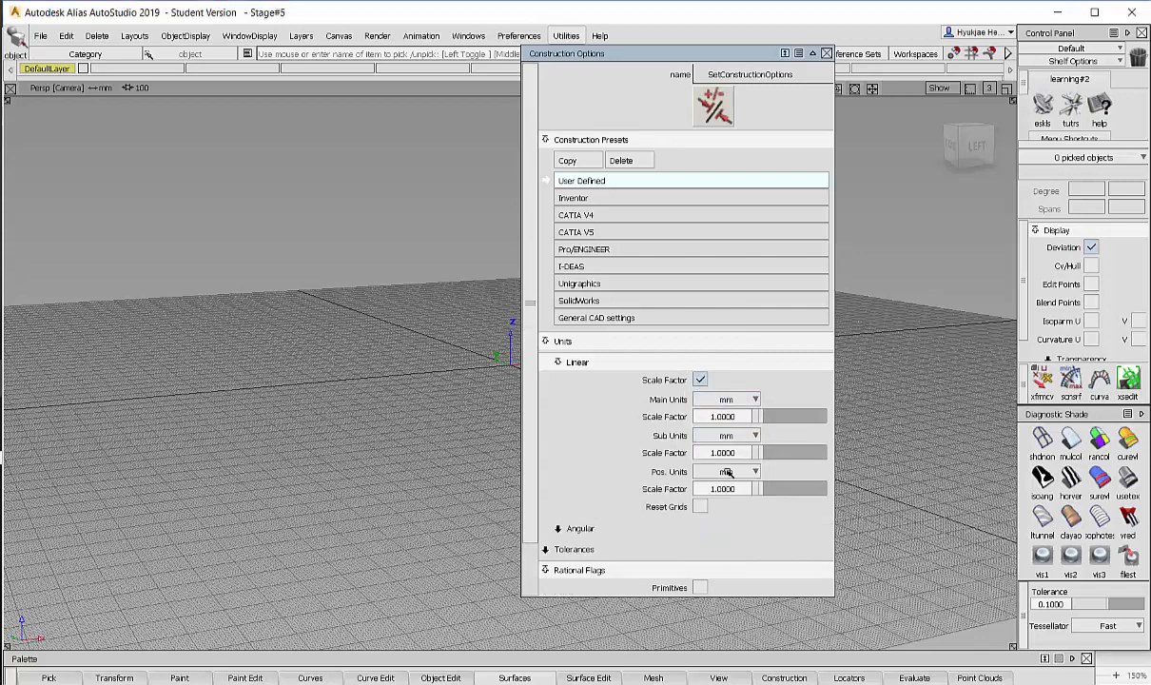
pyautogui.click(723, 436)
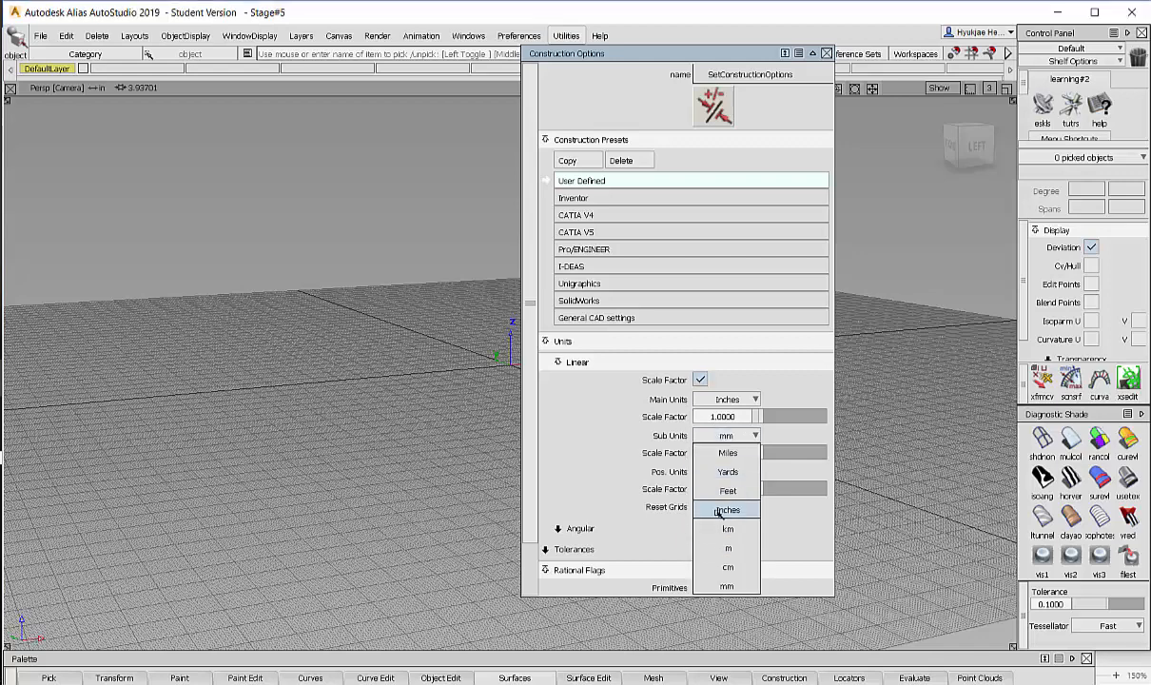
pyautogui.click(724, 509)
pyautogui.click(725, 473)
pyautogui.click(725, 548)
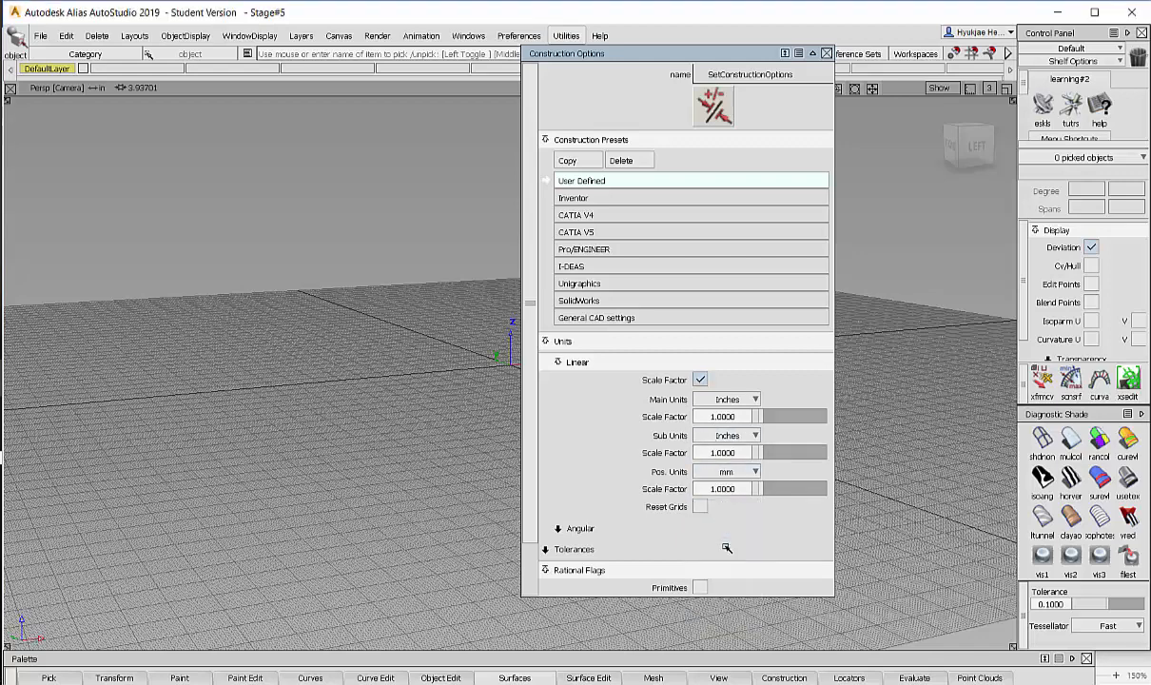
# - Enable Reset Grids for the new units and close the construction options
pyautogui.click(710, 508)
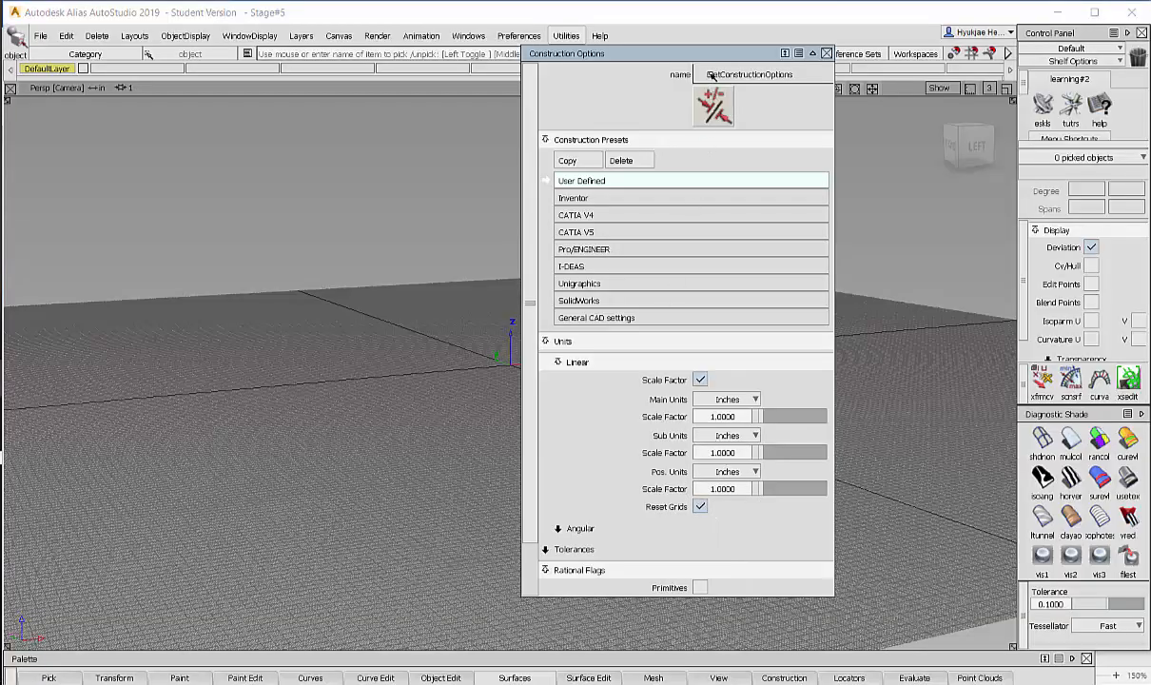
pyautogui.moveTo(712, 55); pyautogui.dragTo(722, 55)
pyautogui.click(836, 53)
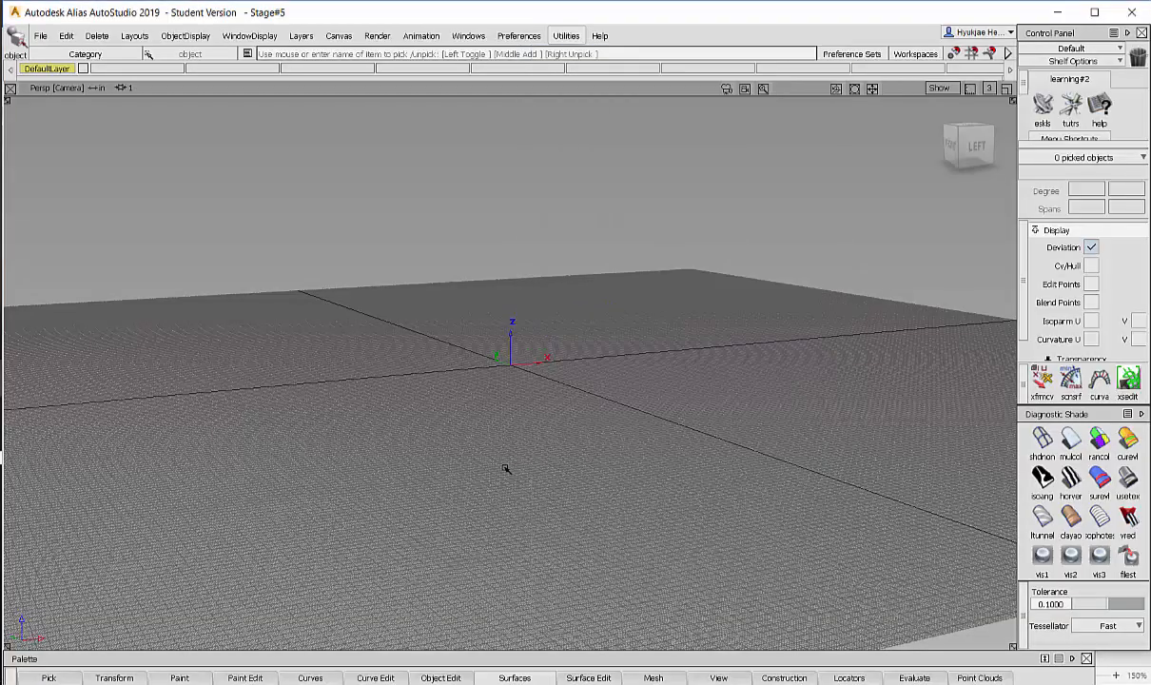
# - Set the grid preset for all windows to 1 inch spacing with 4 subdivisions
pyautogui.keyDown('alt'); pyautogui.keyDown('shift'); pyautogui.moveTo(506, 467); pyautogui.dragTo(695, 428); pyautogui.keyUp('shift'); pyautogui.keyUp('alt')
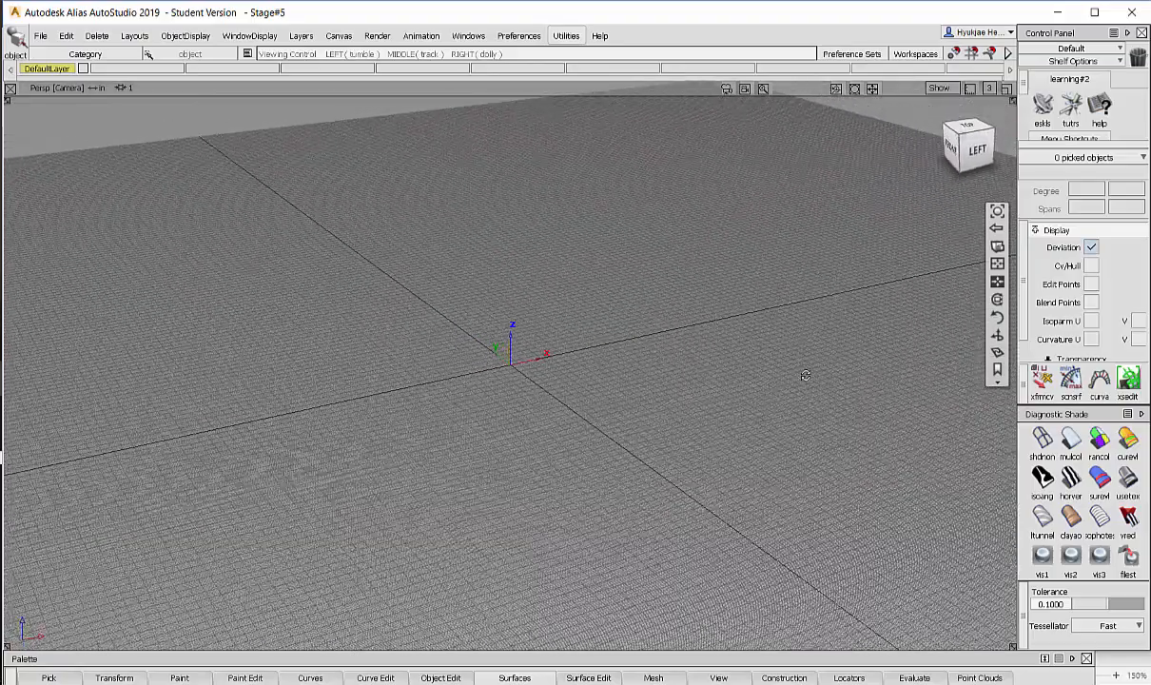
pyautogui.click(795, 678)
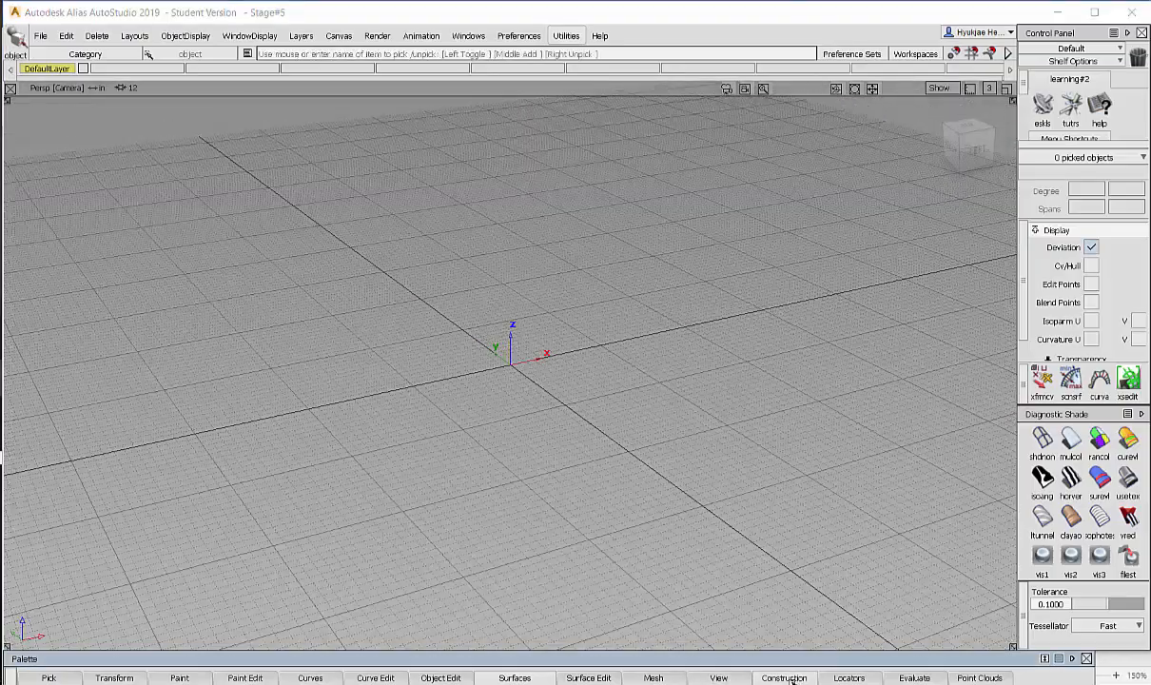
pyautogui.click(793, 679)
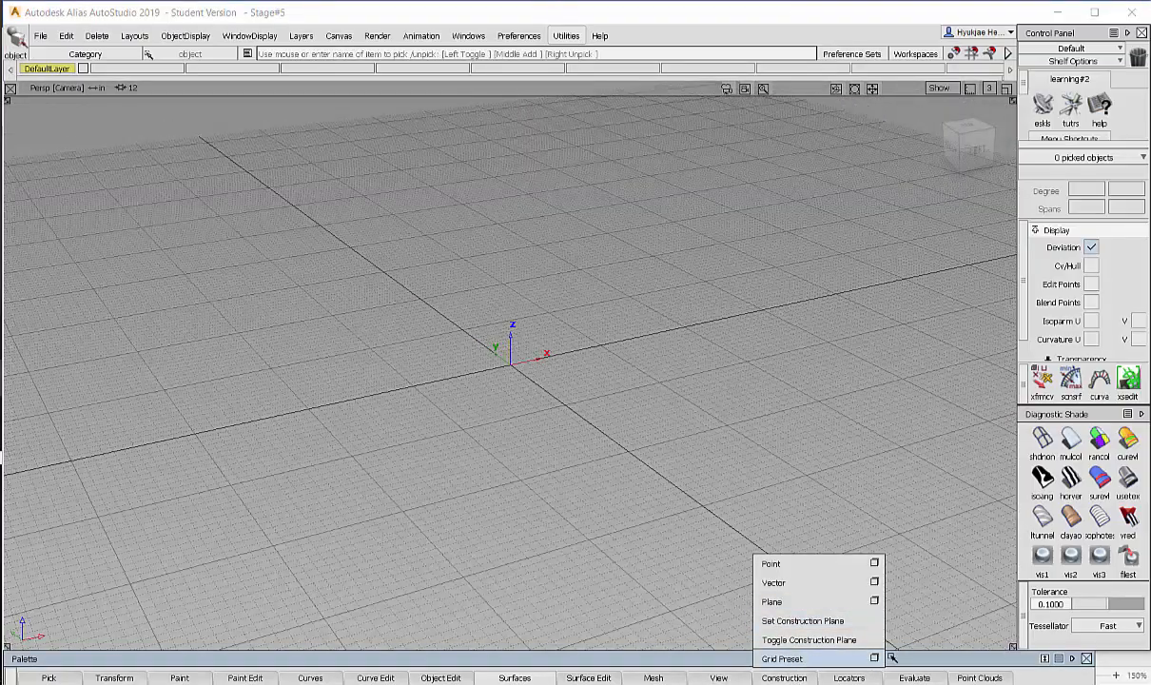
pyautogui.click(875, 658)
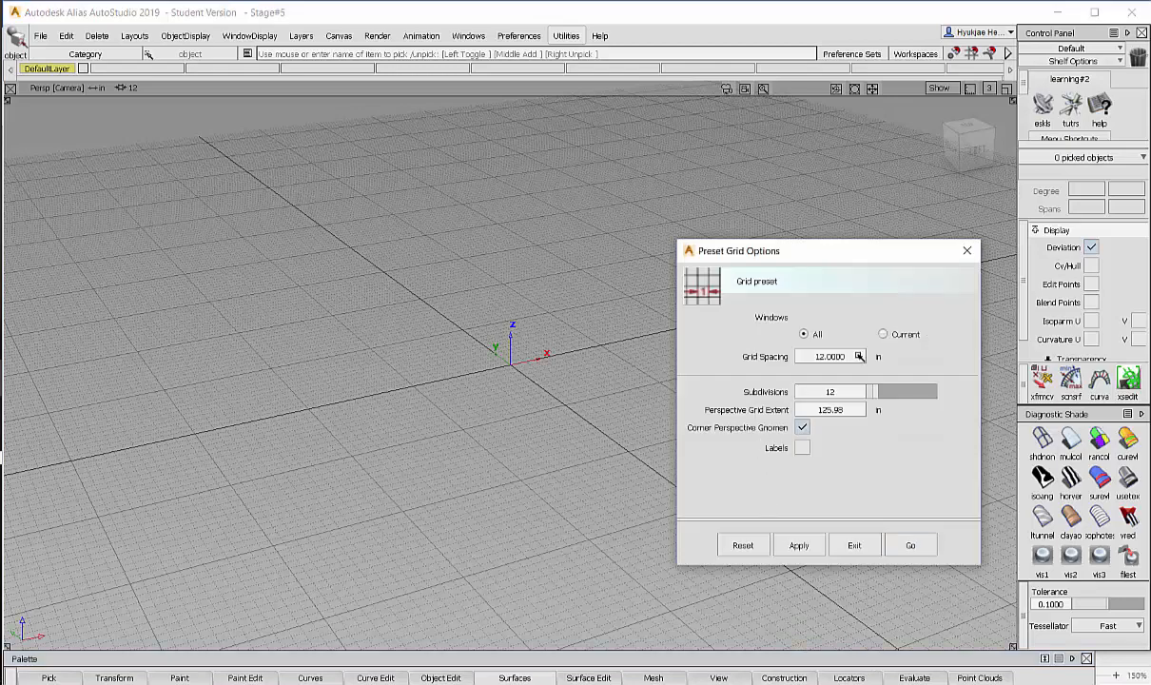
pyautogui.click(856, 355)
pyautogui.write('1')
pyautogui.click(849, 391)
pyautogui.click(916, 547)
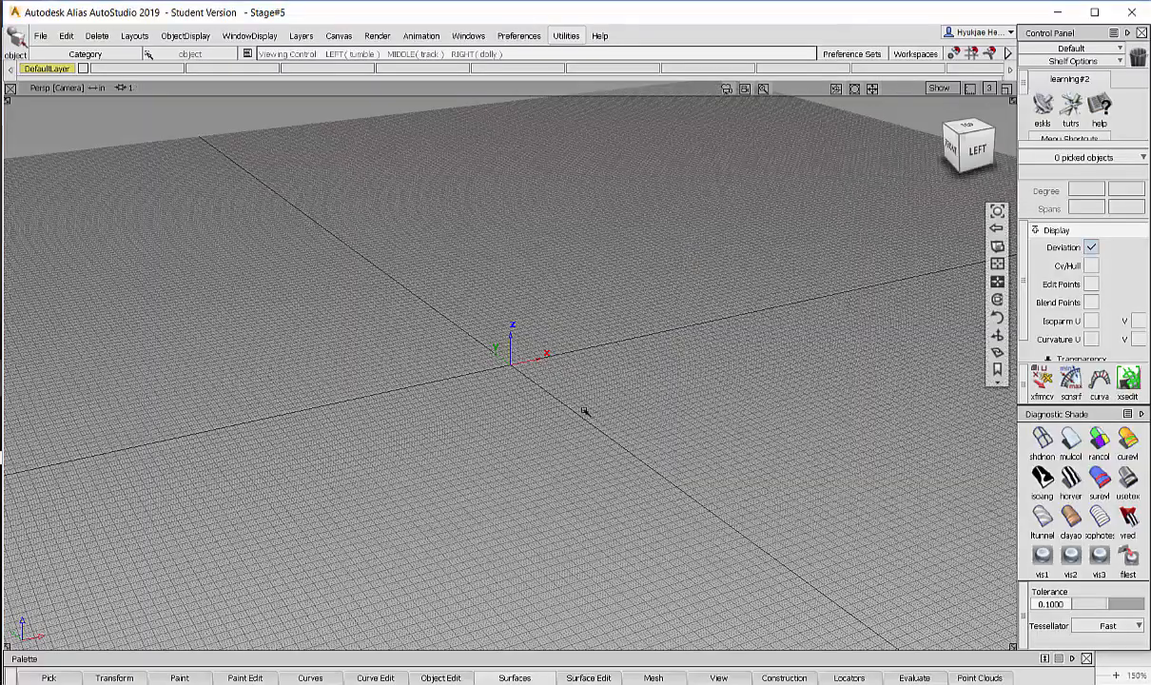
# - Change the grid preset to 12 inch spacing with 12 subdivisions
pyautogui.keyDown('alt'); pyautogui.keyDown('shift'); pyautogui.moveTo(586, 411); pyautogui.dragTo(501, 400); pyautogui.keyUp('shift'); pyautogui.keyUp('alt')
pyautogui.moveTo(502, 400)
pyautogui.keyDown('alt'); pyautogui.keyDown('shift'); pyautogui.mouseDown(button='right')
pyautogui.moveTo(860, 394)
pyautogui.moveTo(585, 373)
pyautogui.moveTo(511, 382)
pyautogui.mouseUp(button='right'); pyautogui.keyUp('shift'); pyautogui.keyUp('alt')
pyautogui.keyDown('alt'); pyautogui.keyDown('shift'); pyautogui.moveTo(503, 397); pyautogui.dragTo(538, 388); pyautogui.keyUp('shift'); pyautogui.keyUp('alt')
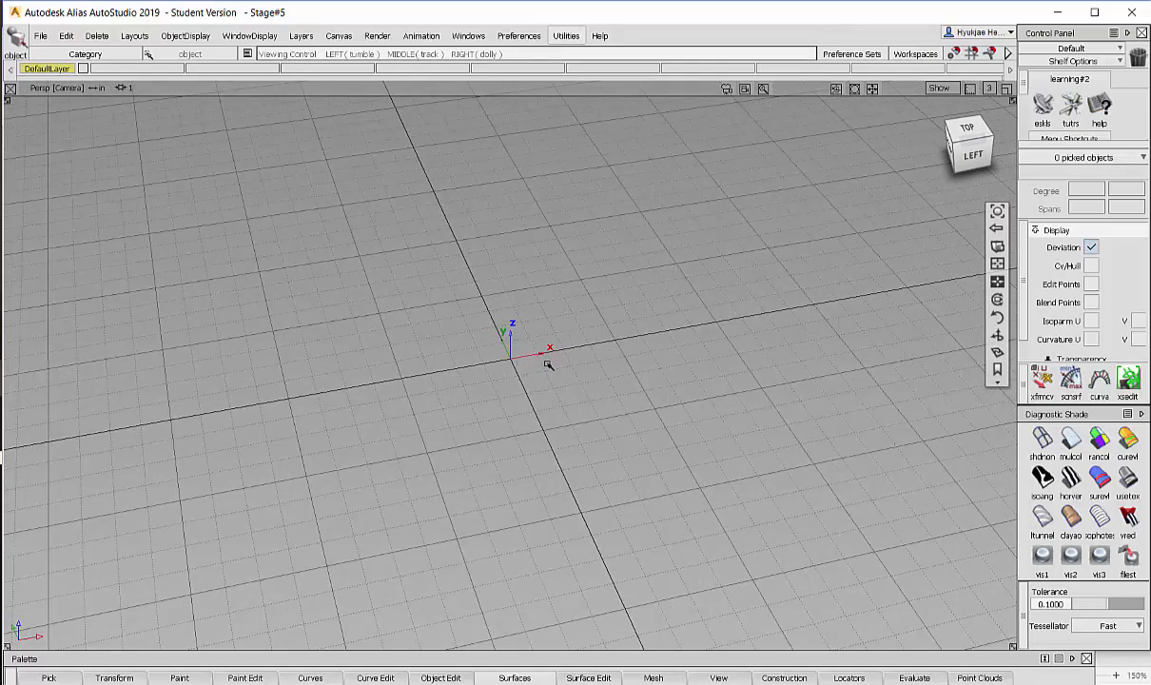
pyautogui.click(783, 677)
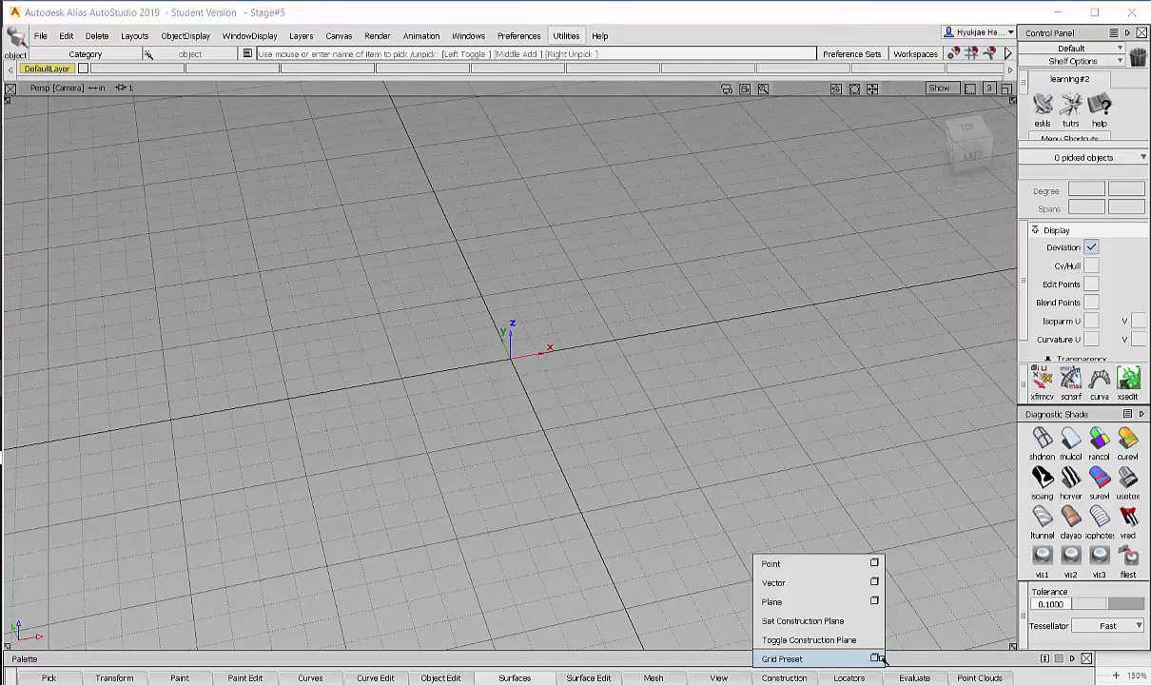
pyautogui.click(873, 658)
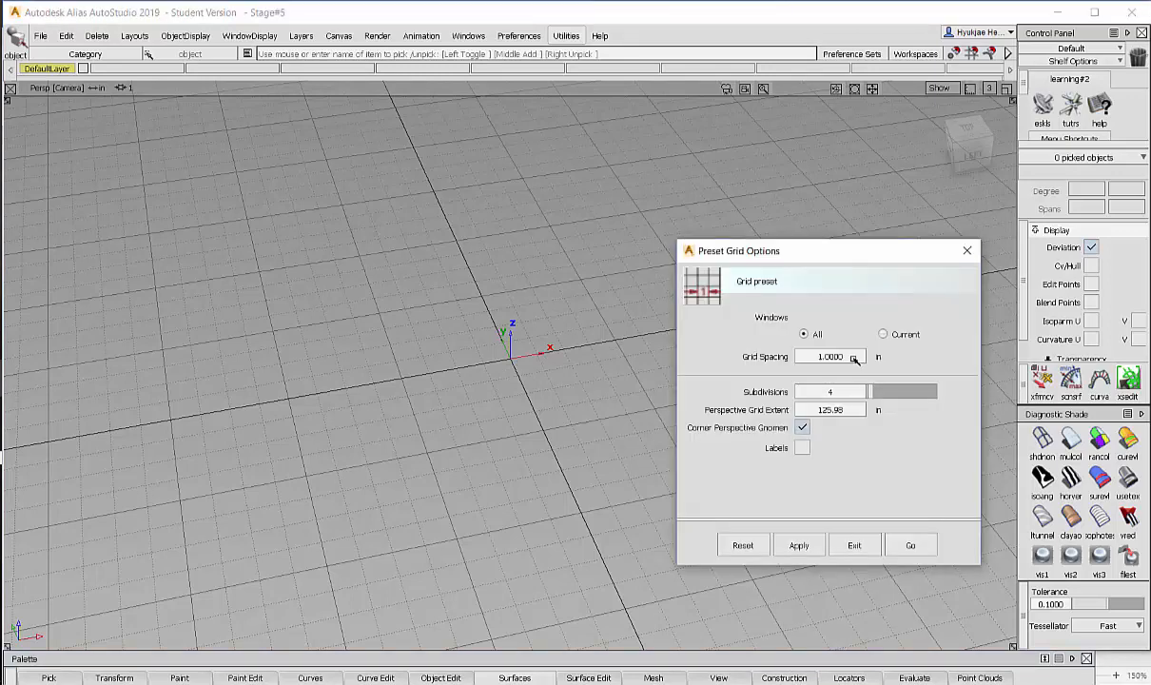
pyautogui.write('12')
pyautogui.press('Tab')
pyautogui.click(911, 547)
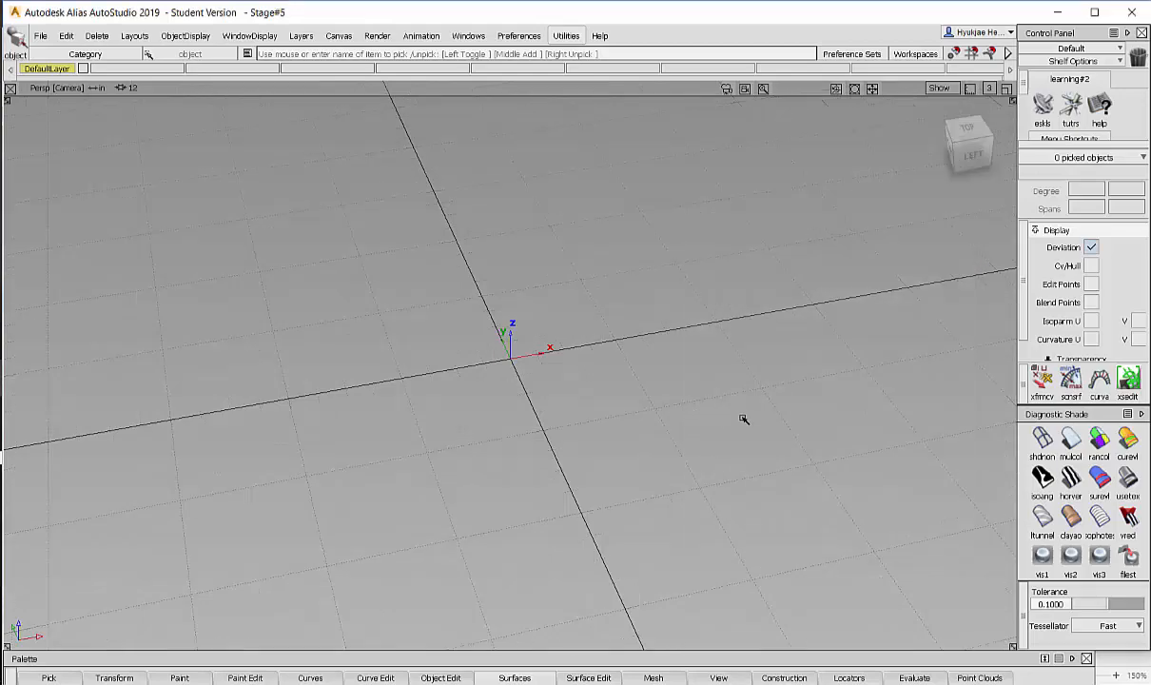
# - Create a primitive cube at the origin by entering position 0
pyautogui.keyDown('alt'); pyautogui.keyDown('shift'); pyautogui.moveTo(591, 418); pyautogui.dragTo(510, 394); pyautogui.keyUp('shift'); pyautogui.keyUp('alt')
pyautogui.keyDown('alt'); pyautogui.keyDown('shift'); pyautogui.moveTo(717, 378); pyautogui.dragTo(543, 334); pyautogui.keyUp('shift'); pyautogui.keyUp('alt')
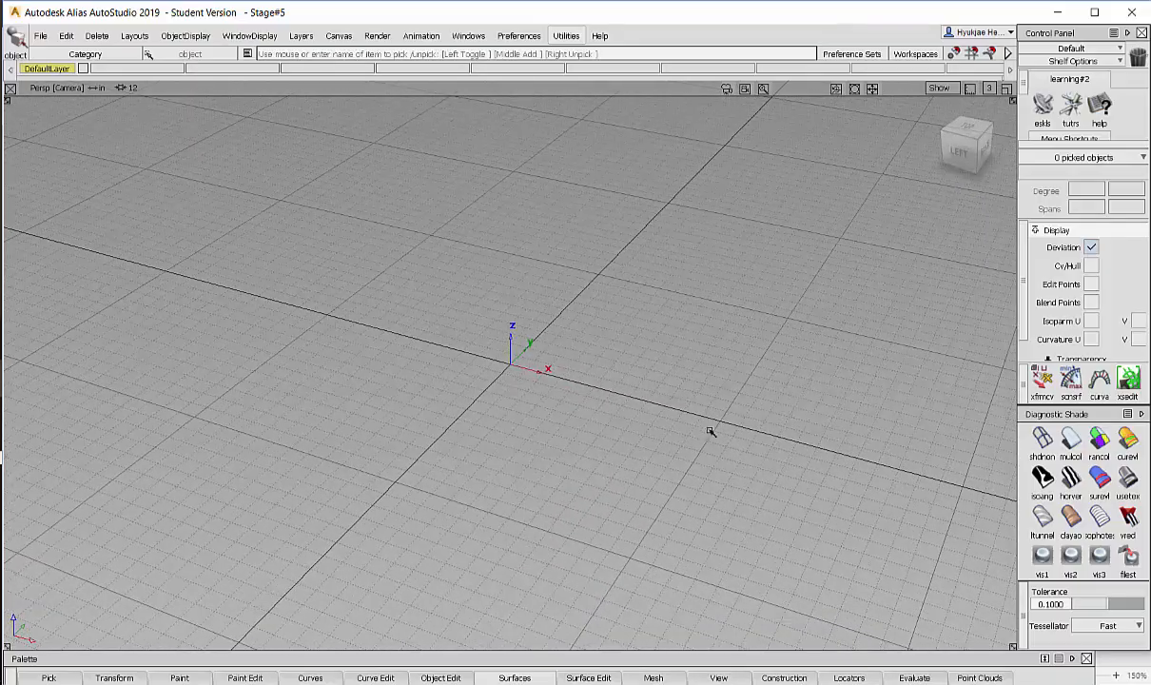
pyautogui.keyDown('alt'); pyautogui.keyDown('shift'); pyautogui.moveTo(607, 394); pyautogui.dragTo(551, 394, button='right'); pyautogui.keyUp('shift'); pyautogui.keyUp('alt')
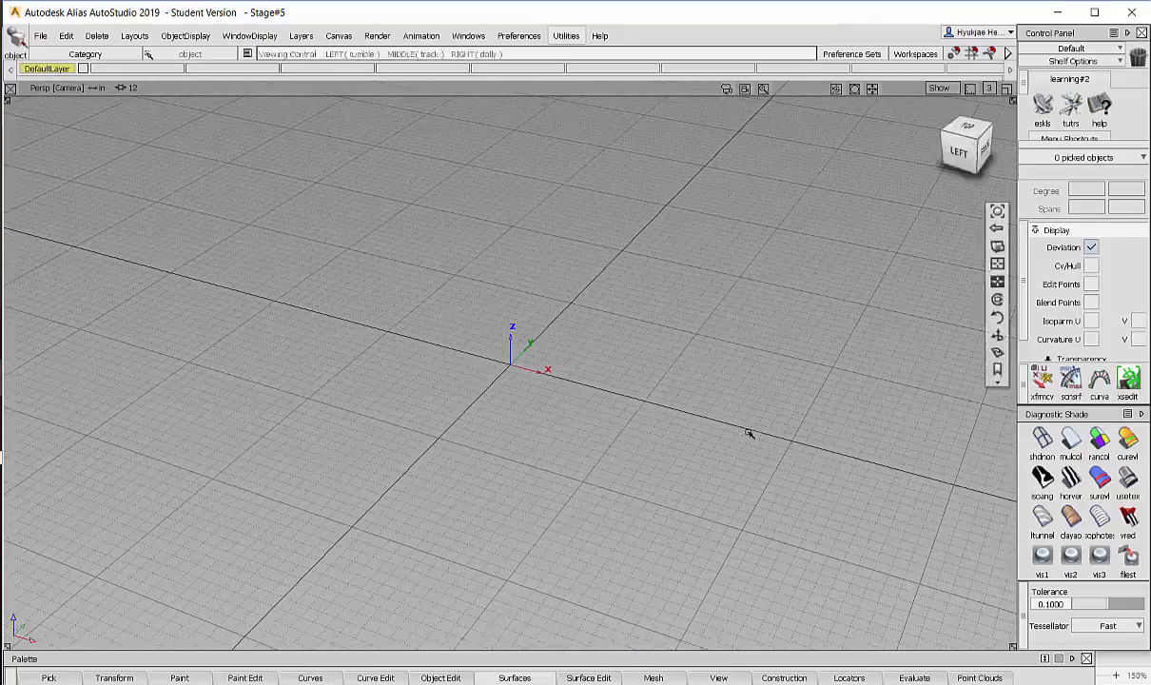
pyautogui.keyDown('alt'); pyautogui.keyDown('shift'); pyautogui.moveTo(748, 431); pyautogui.dragTo(772, 433); pyautogui.keyUp('shift'); pyautogui.keyUp('alt')
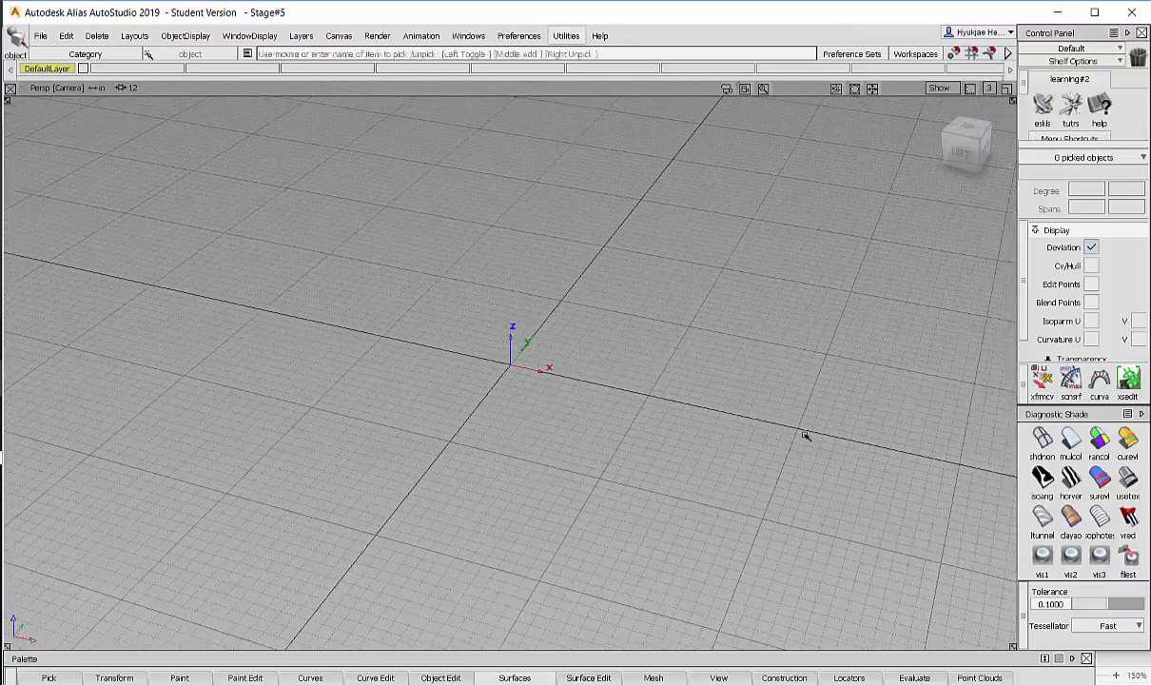
pyautogui.keyDown('alt'); pyautogui.keyDown('shift'); pyautogui.moveTo(852, 370); pyautogui.dragTo(728, 451); pyautogui.keyUp('shift'); pyautogui.keyUp('alt')
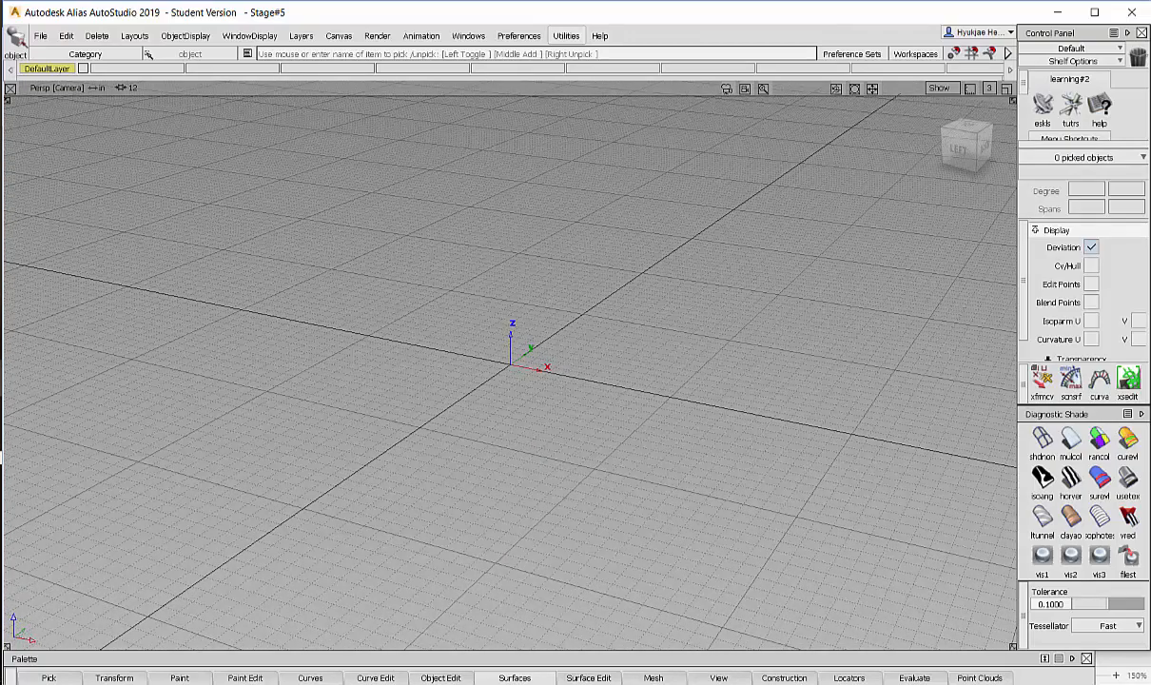
pyautogui.click(514, 678)
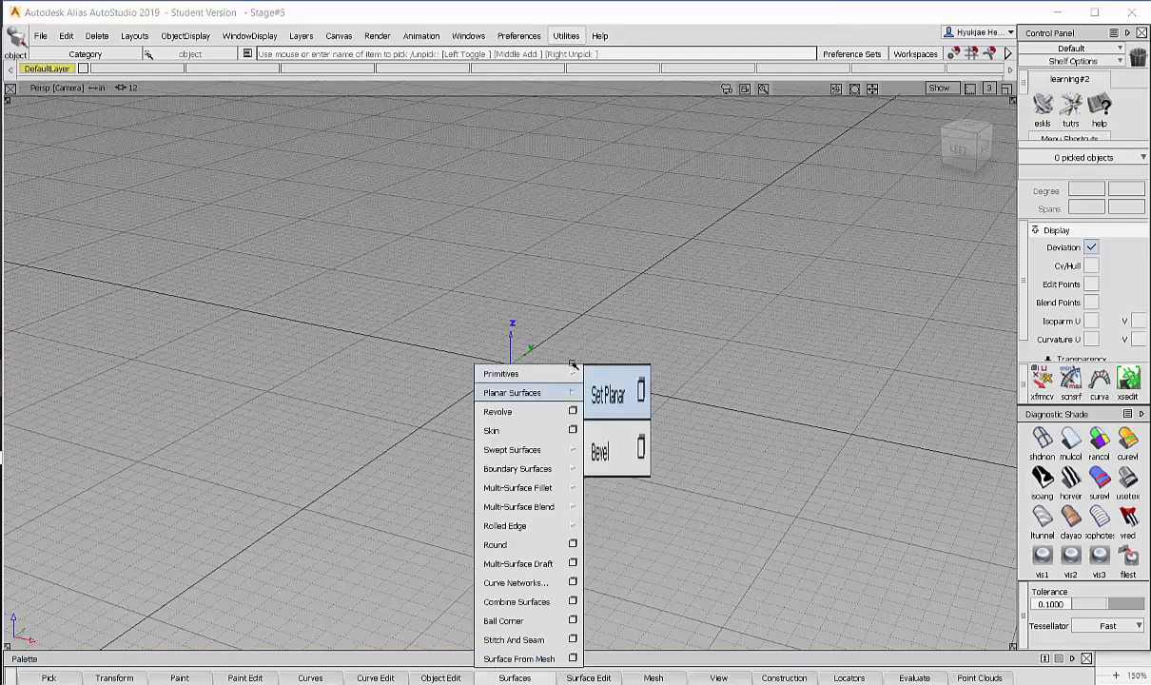
pyautogui.moveTo(532, 374)
pyautogui.click(617, 450)
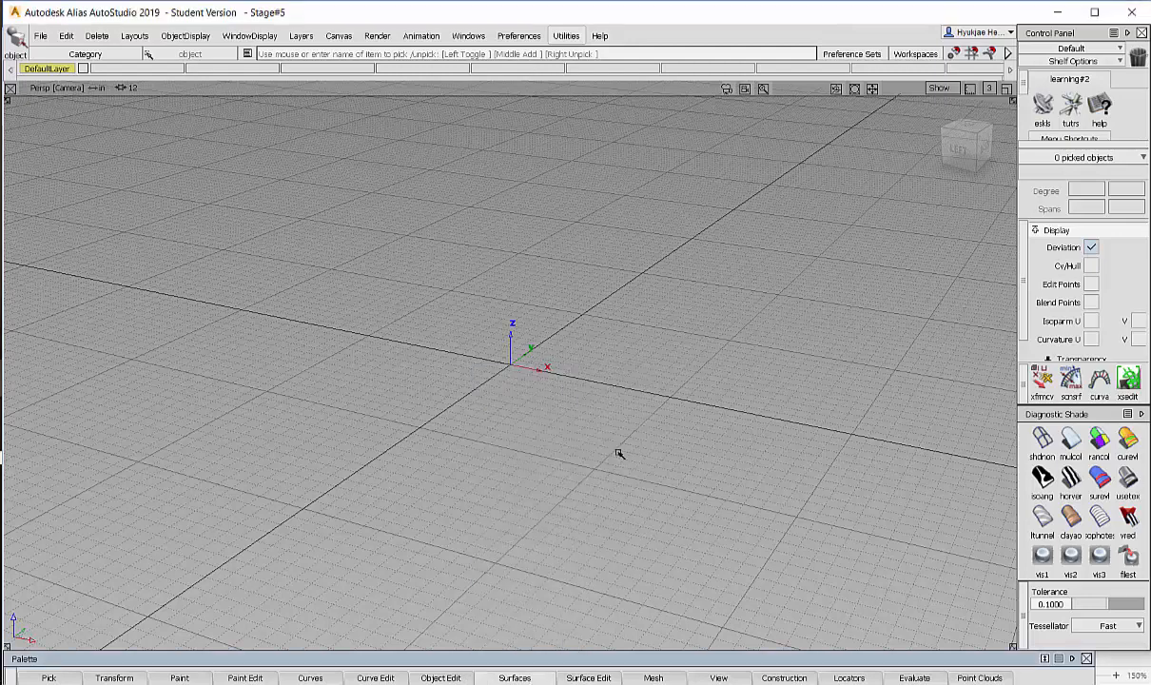
pyautogui.keyDown('alt'); pyautogui.keyDown('shift'); pyautogui.moveTo(591, 360); pyautogui.dragTo(570, 383); pyautogui.keyUp('shift'); pyautogui.keyUp('alt')
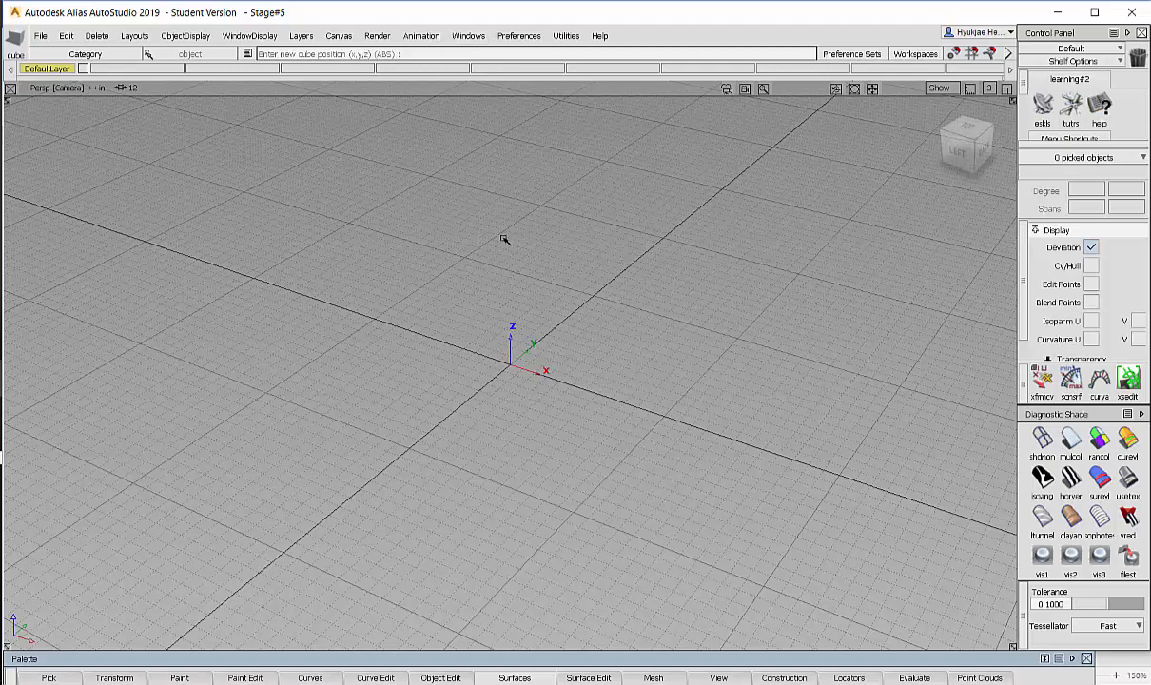
pyautogui.write('0')
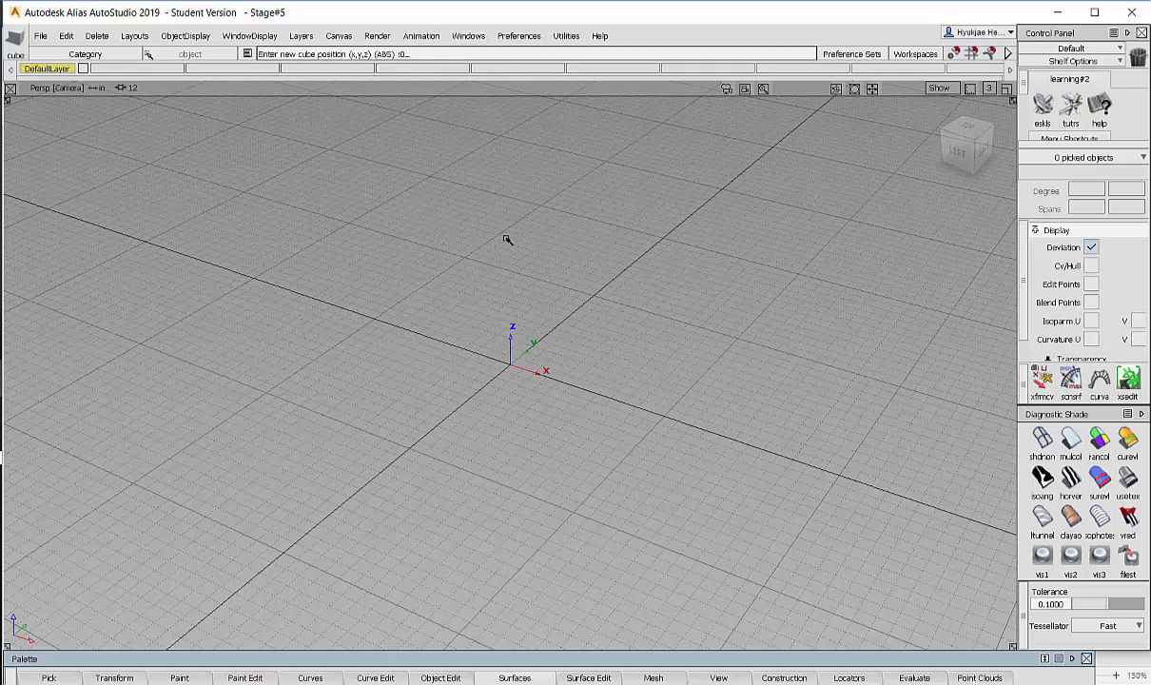
pyautogui.press('Return')
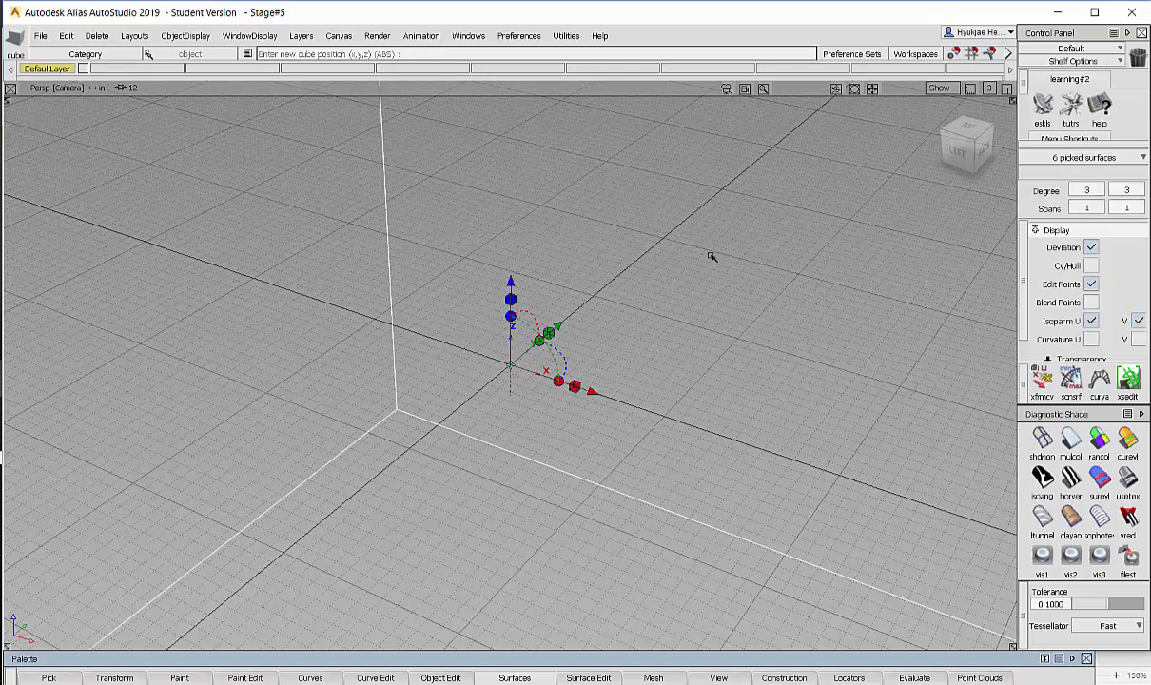
# - Scale the cube uniformly to an absolute value of 15
pyautogui.hotkey('alt', 'shift')
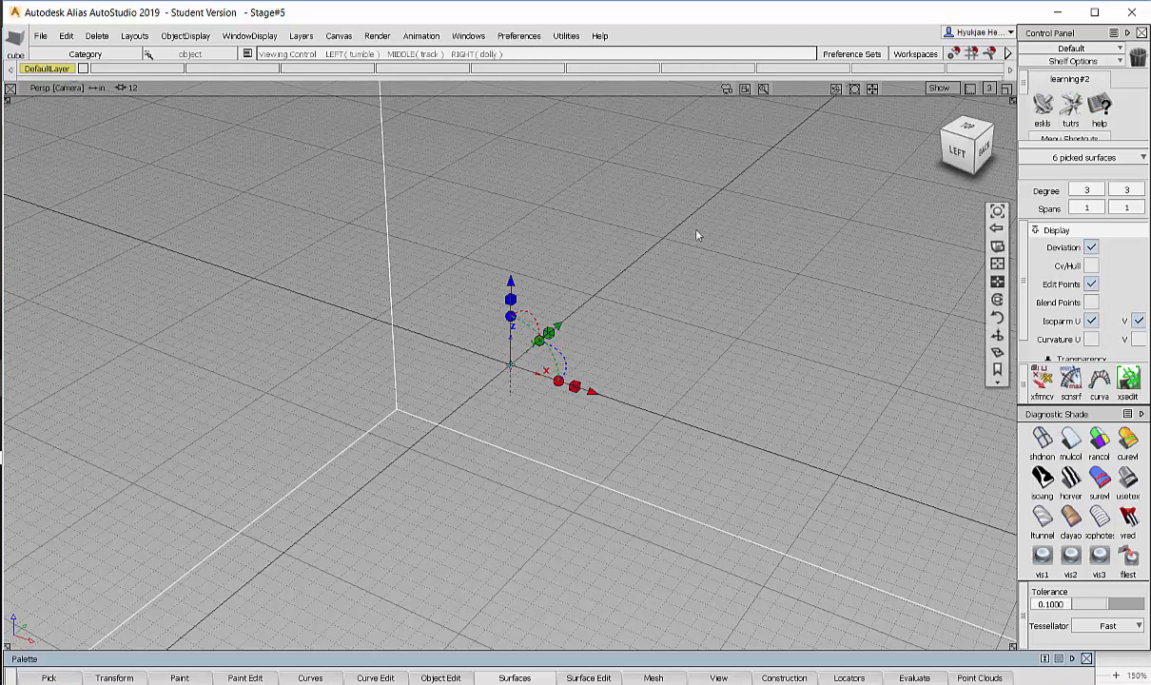
pyautogui.keyDown('alt'); pyautogui.keyDown('shift'); pyautogui.moveTo(780, 326); pyautogui.dragTo(659, 318, button='right'); pyautogui.keyUp('shift'); pyautogui.keyUp('alt')
pyautogui.keyDown('alt'); pyautogui.keyDown('shift'); pyautogui.moveTo(659, 318); pyautogui.dragTo(635, 236); pyautogui.keyUp('shift'); pyautogui.keyUp('alt')
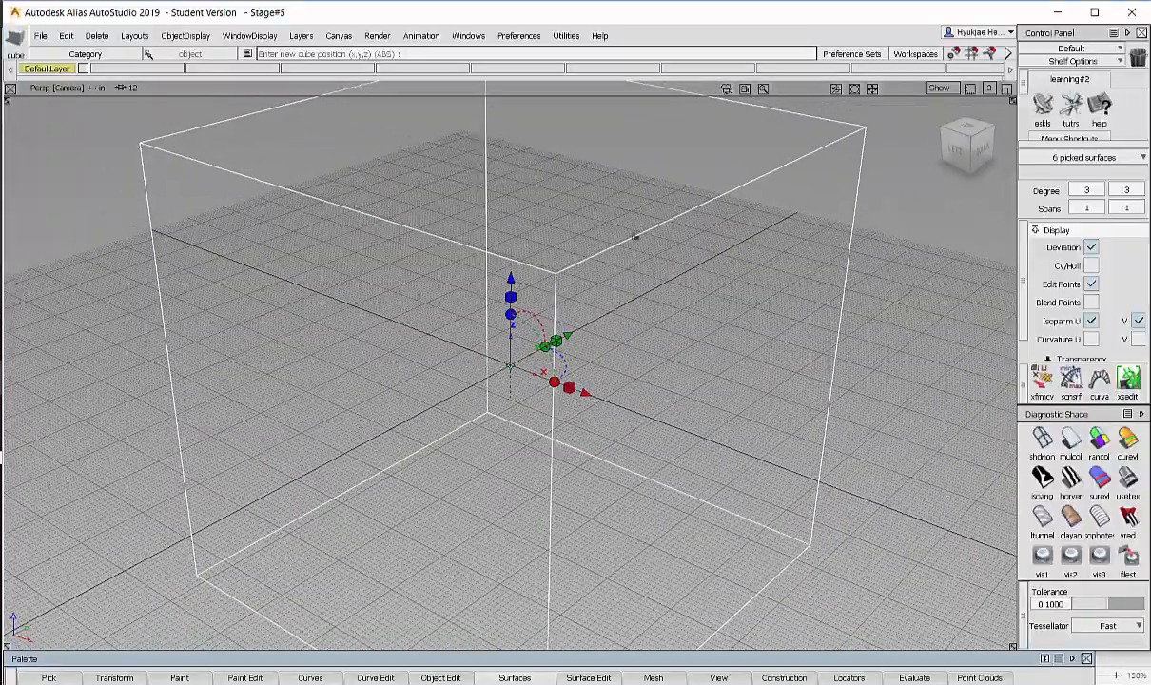
pyautogui.moveTo(729, 335)
pyautogui.keyDown('ctrl'); pyautogui.keyDown('shift'); pyautogui.mouseDown()
pyautogui.moveTo(808, 334)
pyautogui.moveTo(686, 306)
pyautogui.moveTo(752, 334)
pyautogui.mouseUp(); pyautogui.keyUp('shift'); pyautogui.keyUp('ctrl')
pyautogui.keyDown('ctrl'); pyautogui.keyDown('shift'); pyautogui.moveTo(821, 335); pyautogui.dragTo(822, 335); pyautogui.keyUp('shift'); pyautogui.keyUp('ctrl')
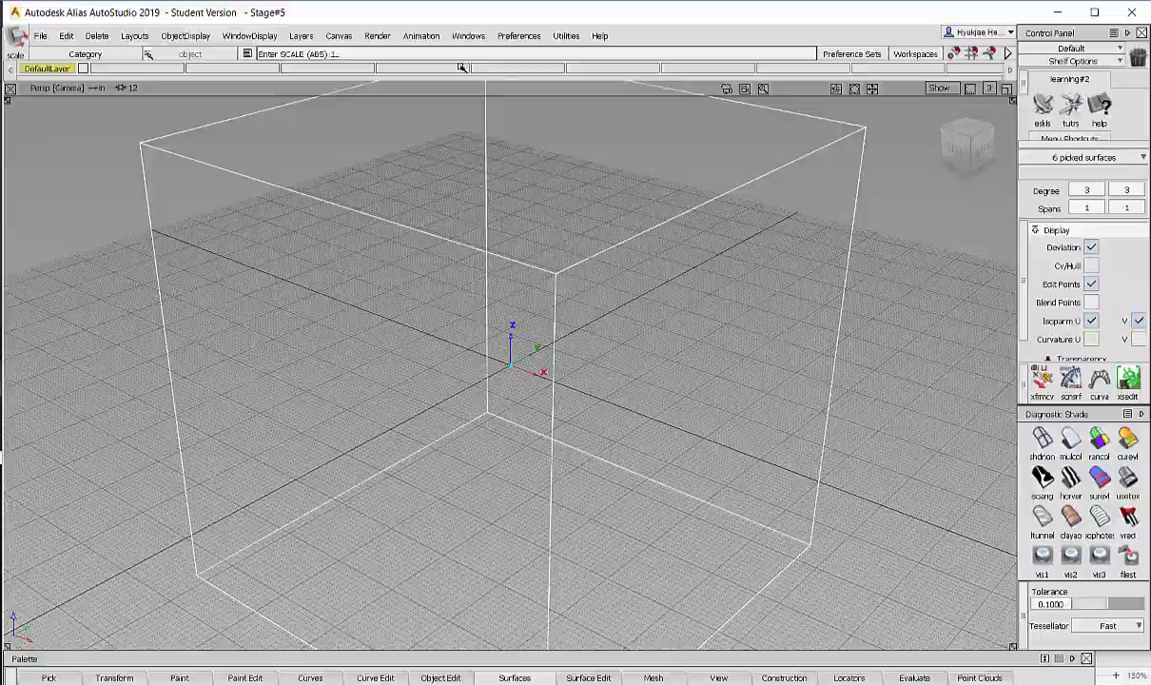
pyautogui.press('Return')
# - Open the cube's information window and examine its scale values on all three axes
pyautogui.keyDown('alt'); pyautogui.keyDown('shift'); pyautogui.moveTo(509, 473); pyautogui.dragTo(490, 372); pyautogui.keyUp('shift'); pyautogui.keyUp('alt')
pyautogui.keyDown('alt'); pyautogui.keyDown('shift'); pyautogui.moveTo(613, 362); pyautogui.dragTo(882, 337, button='right'); pyautogui.keyUp('shift'); pyautogui.keyUp('alt')
pyautogui.keyDown('alt'); pyautogui.keyDown('shift'); pyautogui.moveTo(563, 290); pyautogui.dragTo(683, 331); pyautogui.keyUp('shift'); pyautogui.keyUp('alt')
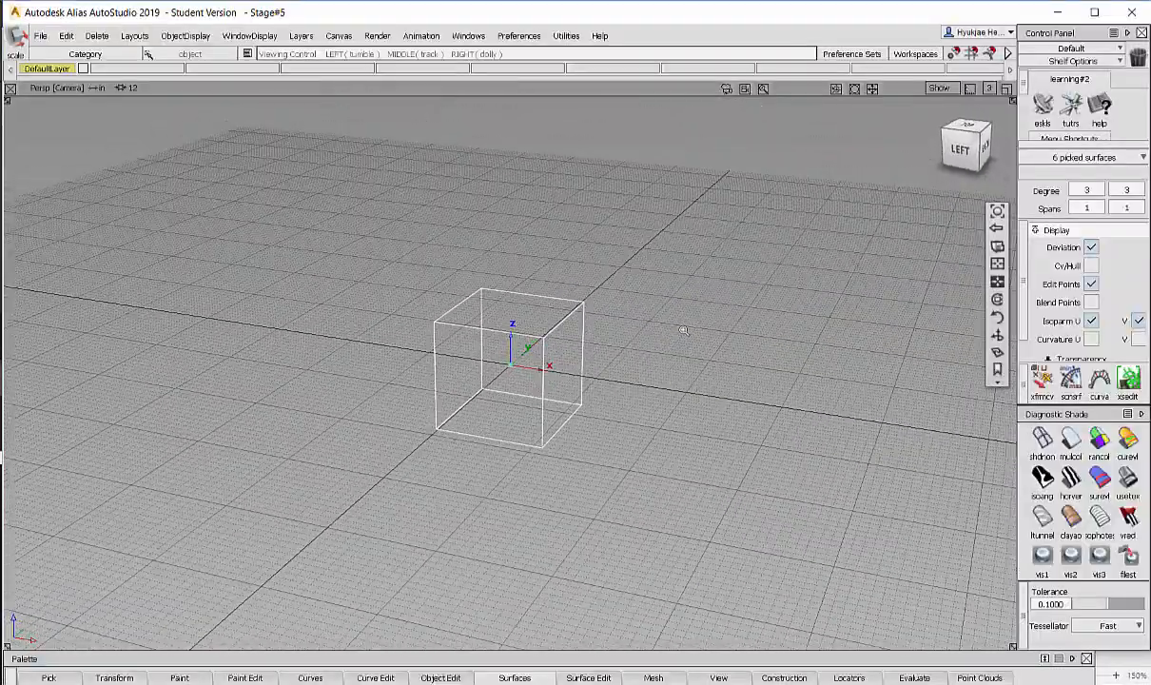
pyautogui.keyDown('alt'); pyautogui.keyDown('shift'); pyautogui.moveTo(682, 331); pyautogui.dragTo(809, 328, button='right'); pyautogui.keyUp('shift'); pyautogui.keyUp('alt')
pyautogui.keyDown('alt'); pyautogui.keyDown('shift'); pyautogui.moveTo(656, 332); pyautogui.dragTo(680, 379); pyautogui.keyUp('shift'); pyautogui.keyUp('alt')
pyautogui.keyDown('alt'); pyautogui.keyDown('shift'); pyautogui.moveTo(666, 347); pyautogui.dragTo(746, 302, button='right'); pyautogui.keyUp('shift'); pyautogui.keyUp('alt')
pyautogui.keyDown('alt'); pyautogui.keyDown('shift'); pyautogui.moveTo(746, 302); pyautogui.dragTo(781, 278); pyautogui.keyUp('shift'); pyautogui.keyUp('alt')
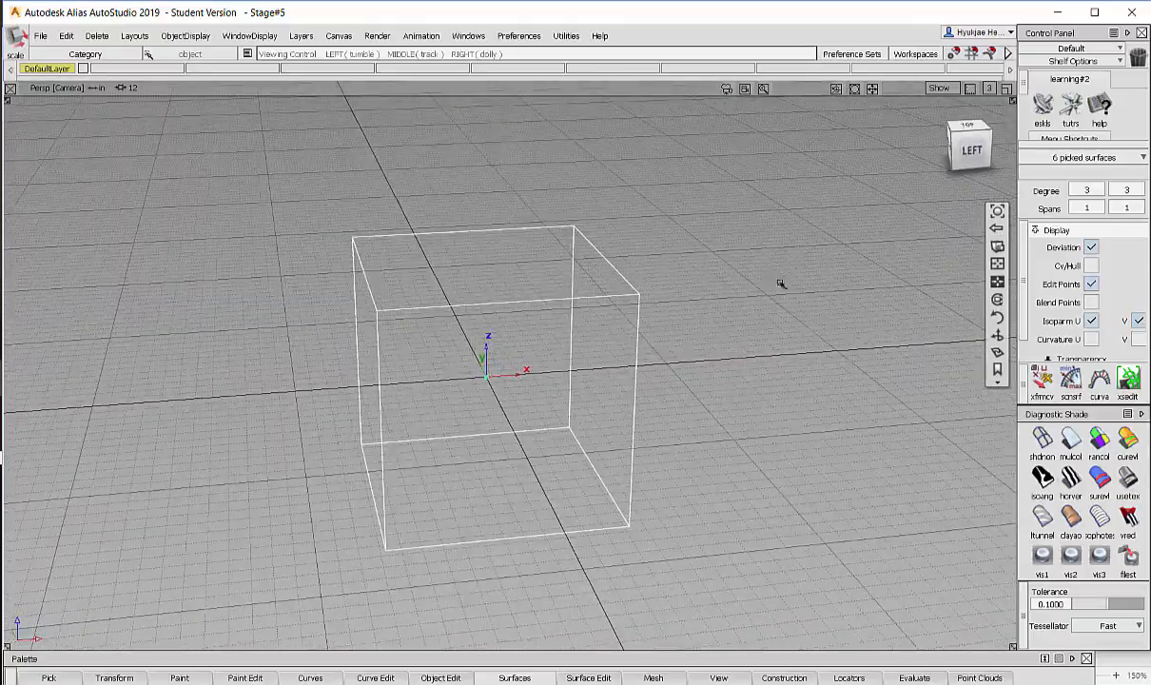
pyautogui.keyDown('ctrl'); pyautogui.keyDown('shift'); pyautogui.rightClick(853, 327); pyautogui.keyUp('shift'); pyautogui.keyUp('ctrl')
pyautogui.keyDown('ctrl'); pyautogui.keyDown('shift'); pyautogui.moveTo(853, 327); pyautogui.dragTo(854, 293, button='right'); pyautogui.keyUp('shift'); pyautogui.keyUp('ctrl')
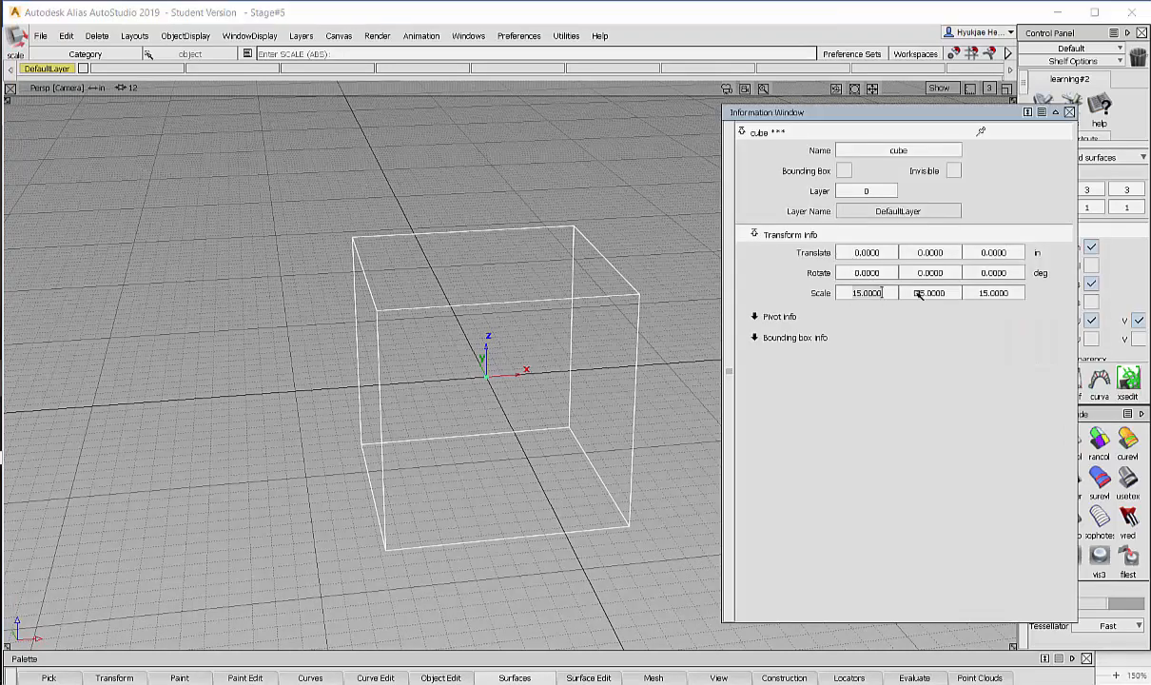
pyautogui.click(997, 293)
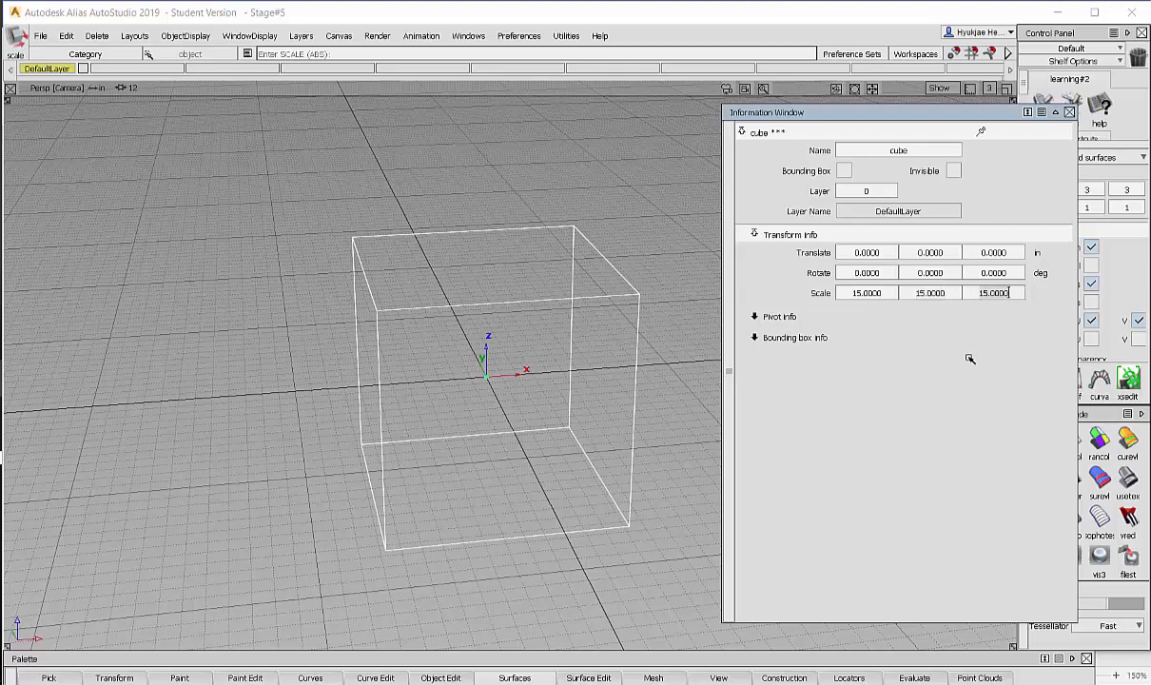
pyautogui.moveTo(856, 119); pyautogui.dragTo(832, 126)
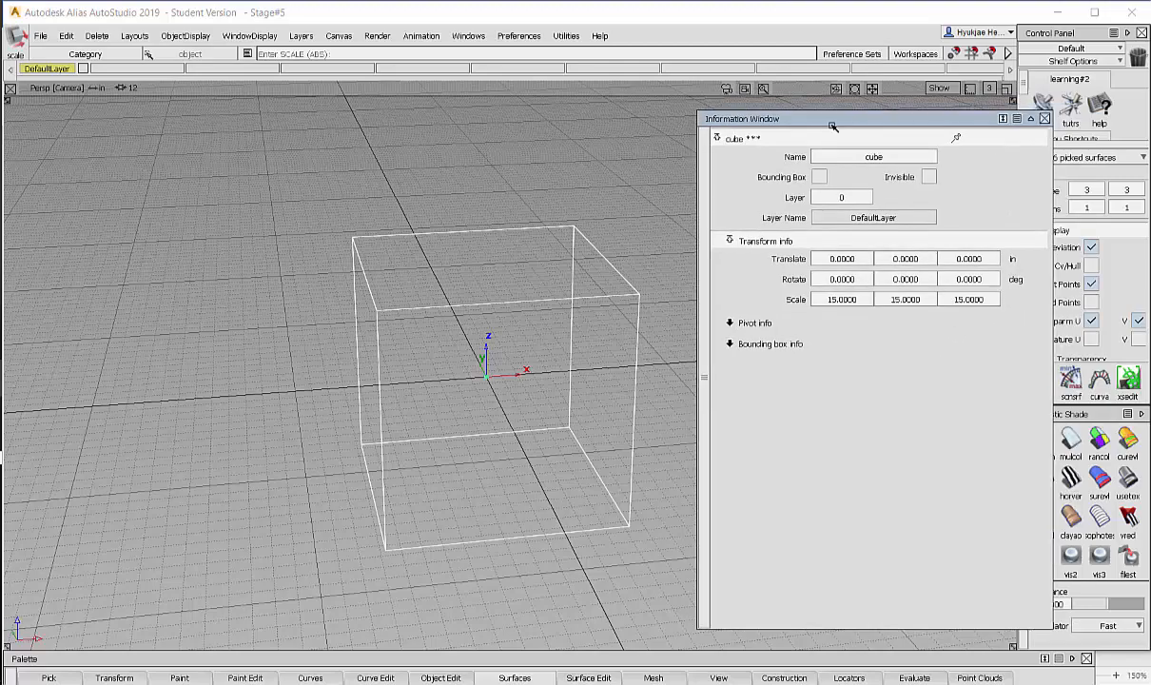
# - Close the cube's information window to clear the perspective view
pyautogui.keyDown('alt'); pyautogui.keyDown('shift'); pyautogui.moveTo(591, 252); pyautogui.dragTo(520, 257); pyautogui.keyUp('shift'); pyautogui.keyUp('alt')
pyautogui.keyDown('ctrl'); pyautogui.keyDown('shift'); pyautogui.click(543, 223); pyautogui.keyUp('shift'); pyautogui.keyUp('ctrl')
pyautogui.keyDown('ctrl'); pyautogui.keyDown('shift'); pyautogui.rightClick(563, 222); pyautogui.keyUp('shift'); pyautogui.keyUp('ctrl')
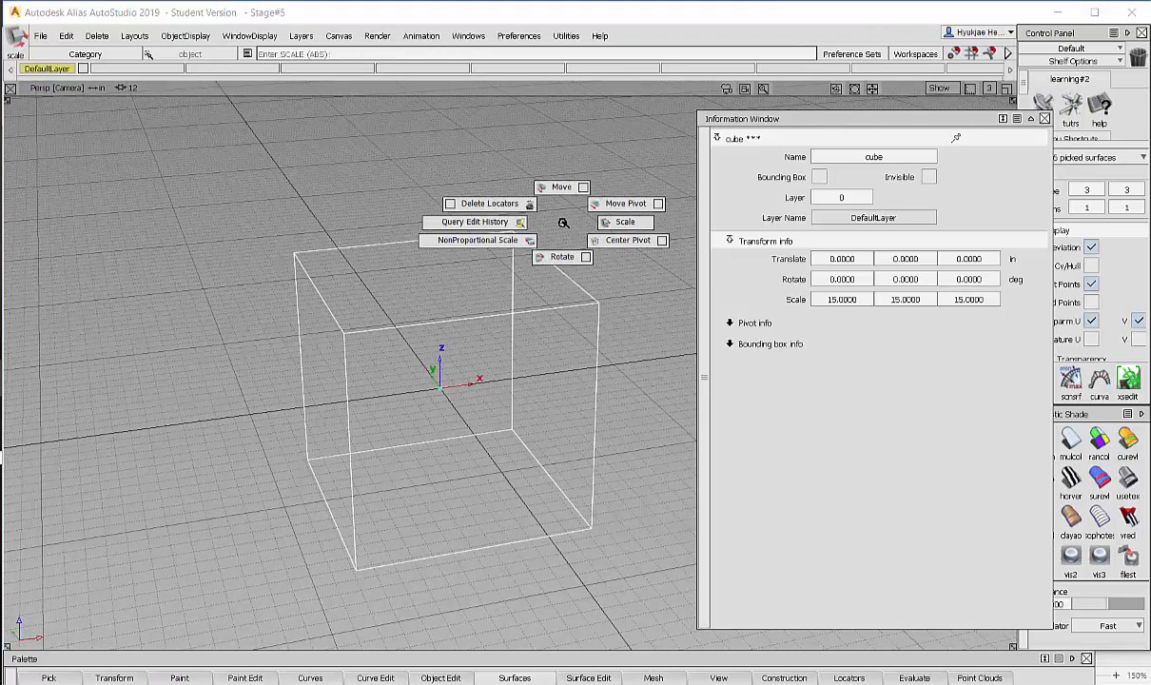
pyautogui.moveTo(859, 115); pyautogui.dragTo(911, 124)
pyautogui.keyDown('alt'); pyautogui.keyDown('shift'); pyautogui.moveTo(545, 228); pyautogui.dragTo(596, 223); pyautogui.keyUp('shift'); pyautogui.keyUp('alt')
pyautogui.moveTo(934, 120); pyautogui.dragTo(844, 114)
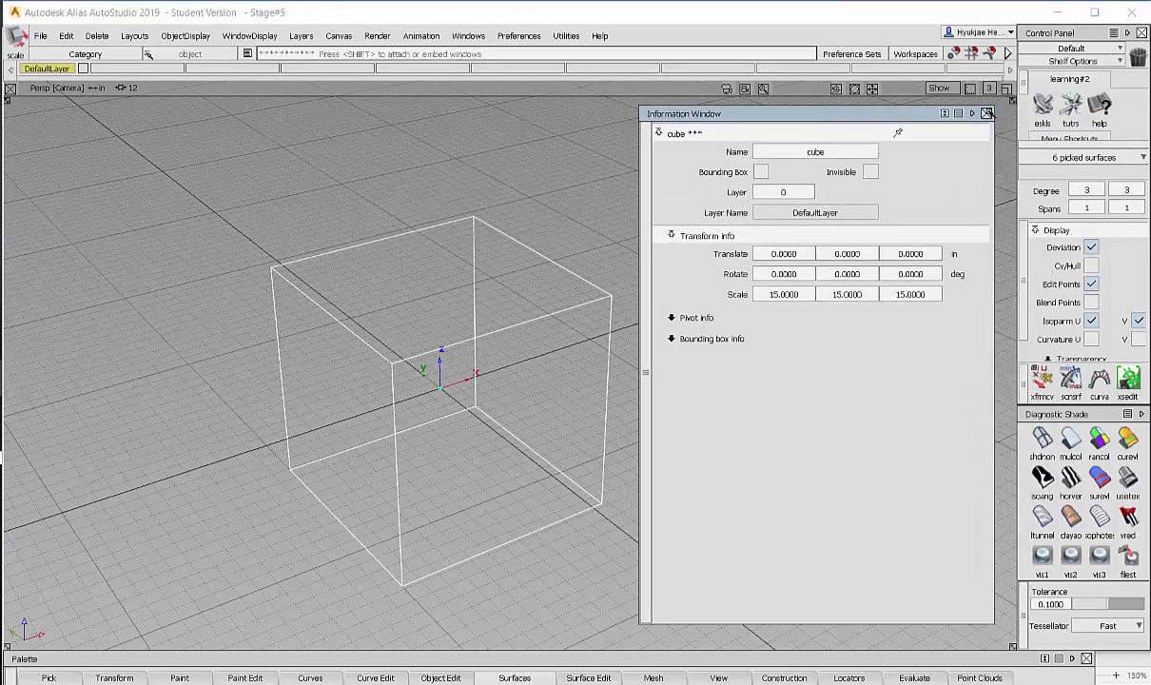
pyautogui.click(986, 114)
# - Display the cube with Shade (Fast) and inspect its shaded faces from above and below the grid
pyautogui.keyDown('alt'); pyautogui.keyDown('shift'); pyautogui.moveTo(654, 284); pyautogui.dragTo(465, 264); pyautogui.keyUp('shift'); pyautogui.keyUp('alt')
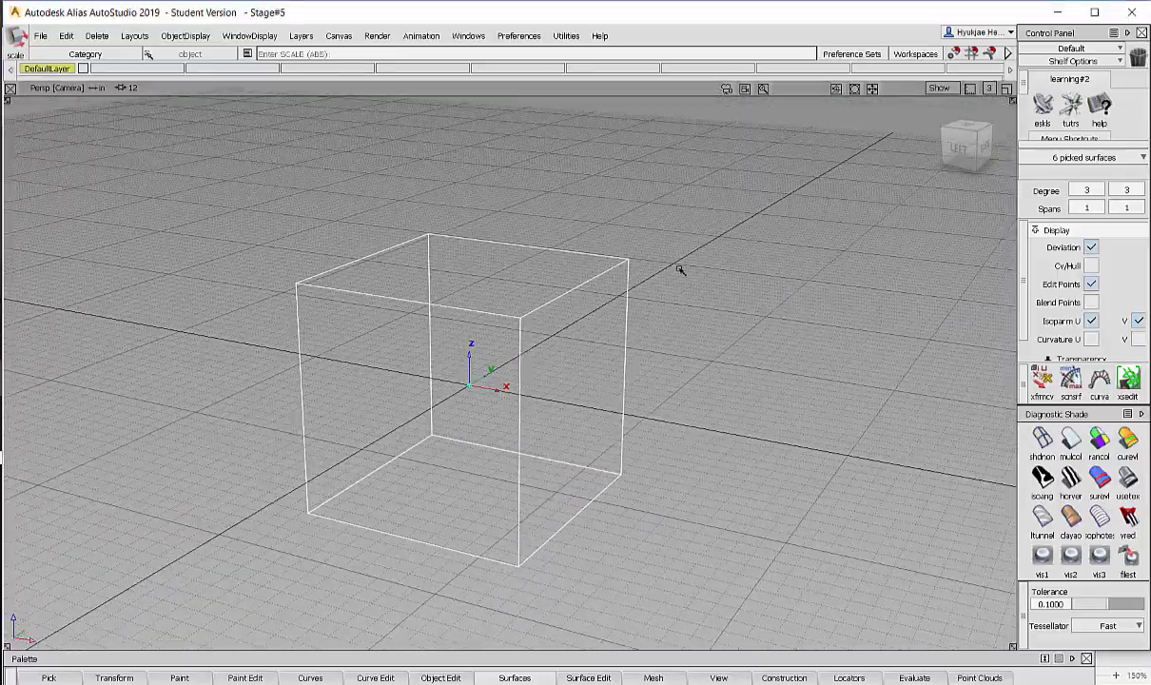
pyautogui.keyDown('alt'); pyautogui.keyDown('shift'); pyautogui.moveTo(666, 258); pyautogui.dragTo(663, 226); pyautogui.keyUp('shift'); pyautogui.keyUp('alt')
pyautogui.keyDown('ctrl'); pyautogui.keyDown('shift'); pyautogui.rightClick(661, 221); pyautogui.keyUp('shift'); pyautogui.keyUp('ctrl')
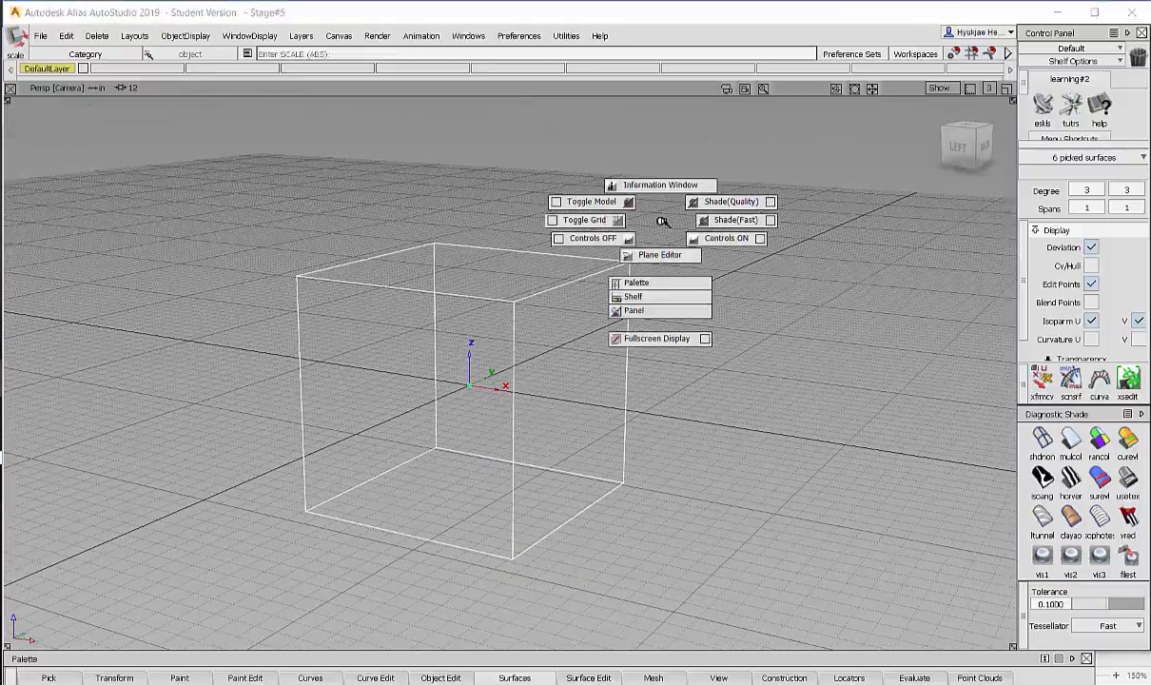
pyautogui.keyDown('ctrl'); pyautogui.keyDown('shift'); pyautogui.moveTo(731, 224); pyautogui.dragTo(733, 224, button='right'); pyautogui.keyUp('shift'); pyautogui.keyUp('ctrl')
pyautogui.moveTo(626, 400)
pyautogui.keyDown('alt'); pyautogui.keyDown('shift'); pyautogui.mouseDown()
pyautogui.moveTo(737, 331)
pyautogui.moveTo(770, 385)
pyautogui.moveTo(825, 410)
pyautogui.moveTo(809, 403)
pyautogui.moveTo(465, 481)
pyautogui.mouseUp(); pyautogui.keyUp('shift'); pyautogui.keyUp('alt')
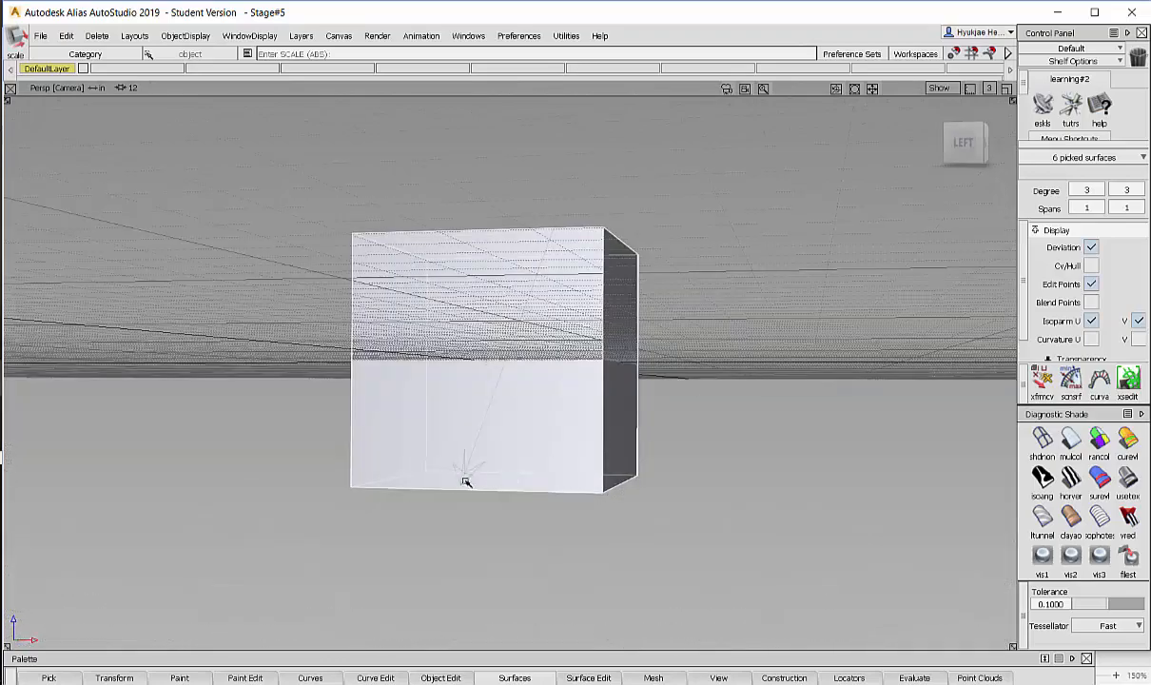
pyautogui.keyDown('alt'); pyautogui.keyDown('shift'); pyautogui.moveTo(610, 486); pyautogui.dragTo(968, 172); pyautogui.keyUp('shift'); pyautogui.keyUp('alt')
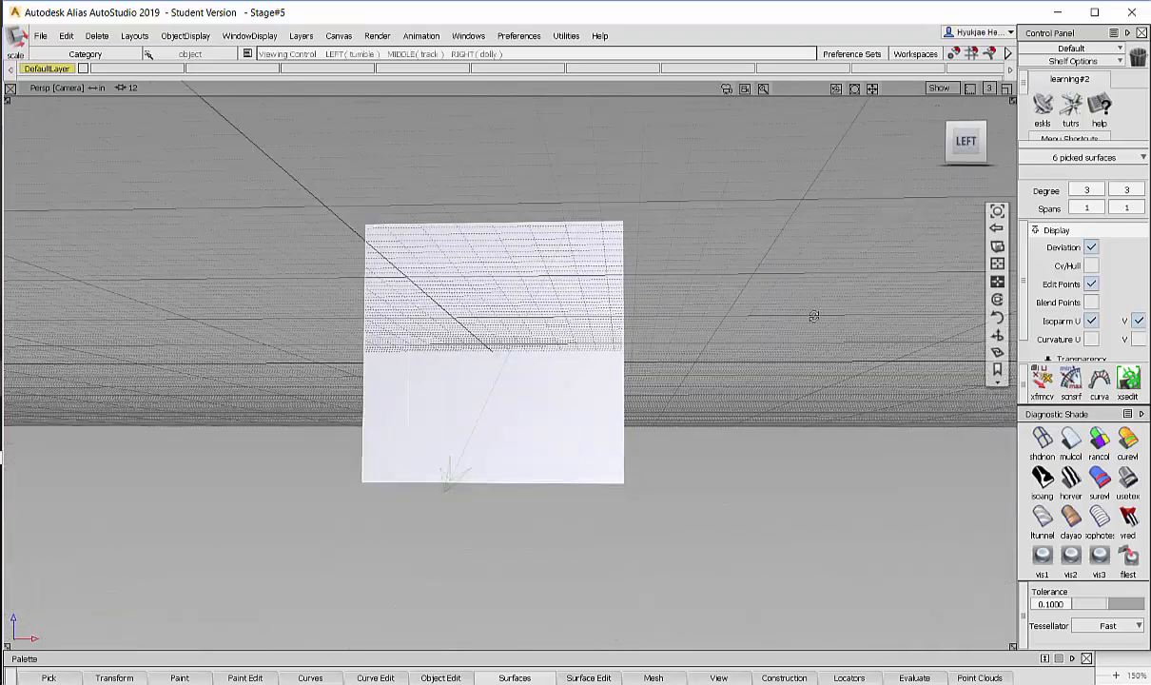
pyautogui.keyDown('alt'); pyautogui.keyDown('shift'); pyautogui.moveTo(814, 317); pyautogui.dragTo(1005, 111); pyautogui.keyUp('shift'); pyautogui.keyUp('alt')
pyautogui.keyDown('alt'); pyautogui.keyDown('shift'); pyautogui.moveTo(785, 192); pyautogui.dragTo(770, 210); pyautogui.keyUp('shift'); pyautogui.keyUp('alt')
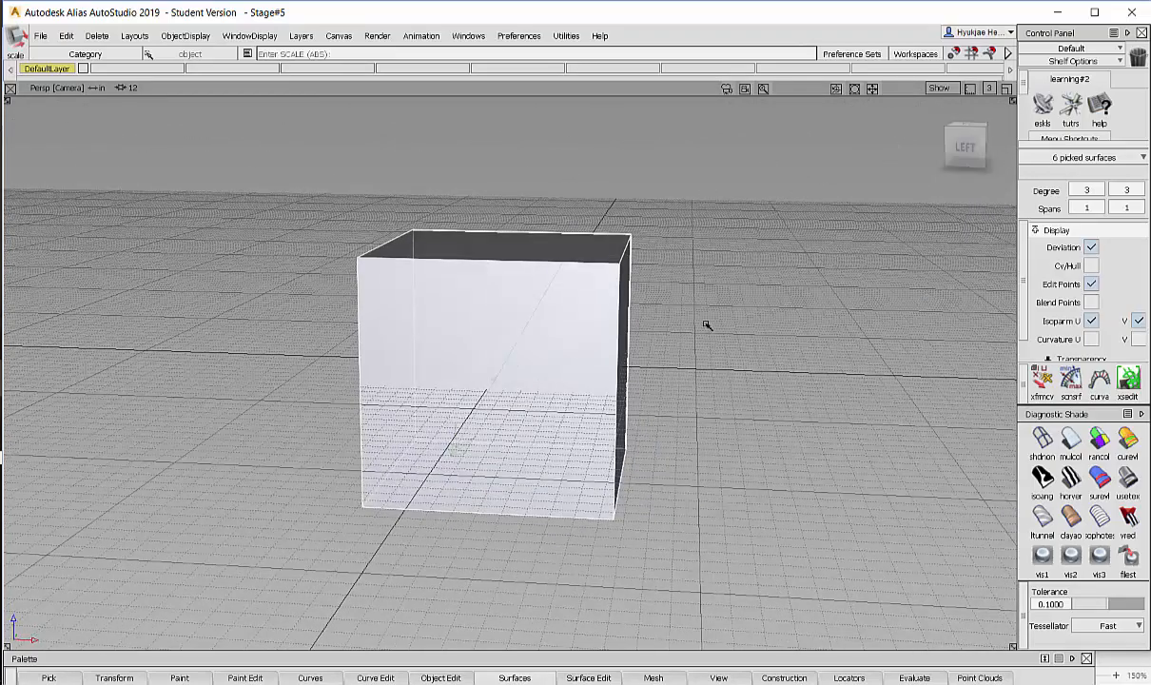
# - Switch to the four-view layout, then enlarge the Left view and frame the cube in it
pyautogui.press('F9')
pyautogui.moveTo(355, 493)
pyautogui.keyDown('alt'); pyautogui.keyDown('shift'); pyautogui.mouseDown(button='middle')
pyautogui.moveTo(355, 476)
pyautogui.moveTo(344, 485)
pyautogui.mouseUp(button='middle'); pyautogui.keyUp('shift'); pyautogui.keyUp('alt')
pyautogui.keyDown('alt'); pyautogui.keyDown('shift'); pyautogui.moveTo(344, 485); pyautogui.dragTo(415, 477, button='right'); pyautogui.keyUp('shift'); pyautogui.keyUp('alt')
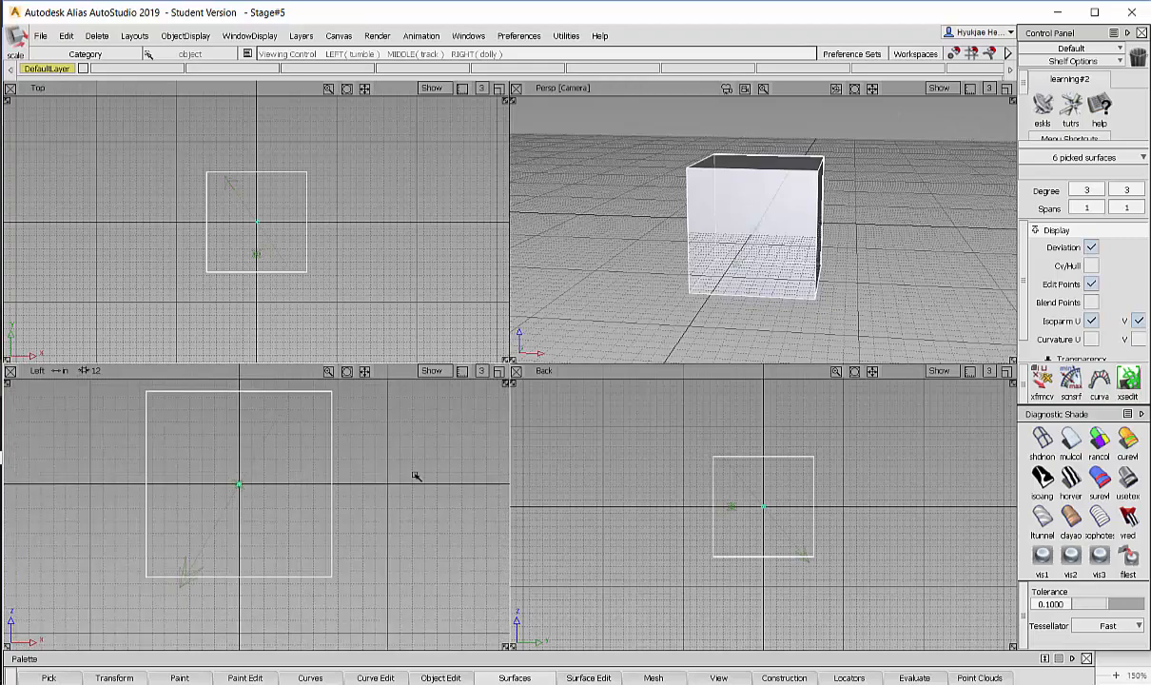
pyautogui.keyDown('alt'); pyautogui.keyDown('shift'); pyautogui.moveTo(414, 476); pyautogui.dragTo(378, 508, button='middle'); pyautogui.keyUp('shift'); pyautogui.keyUp('alt')
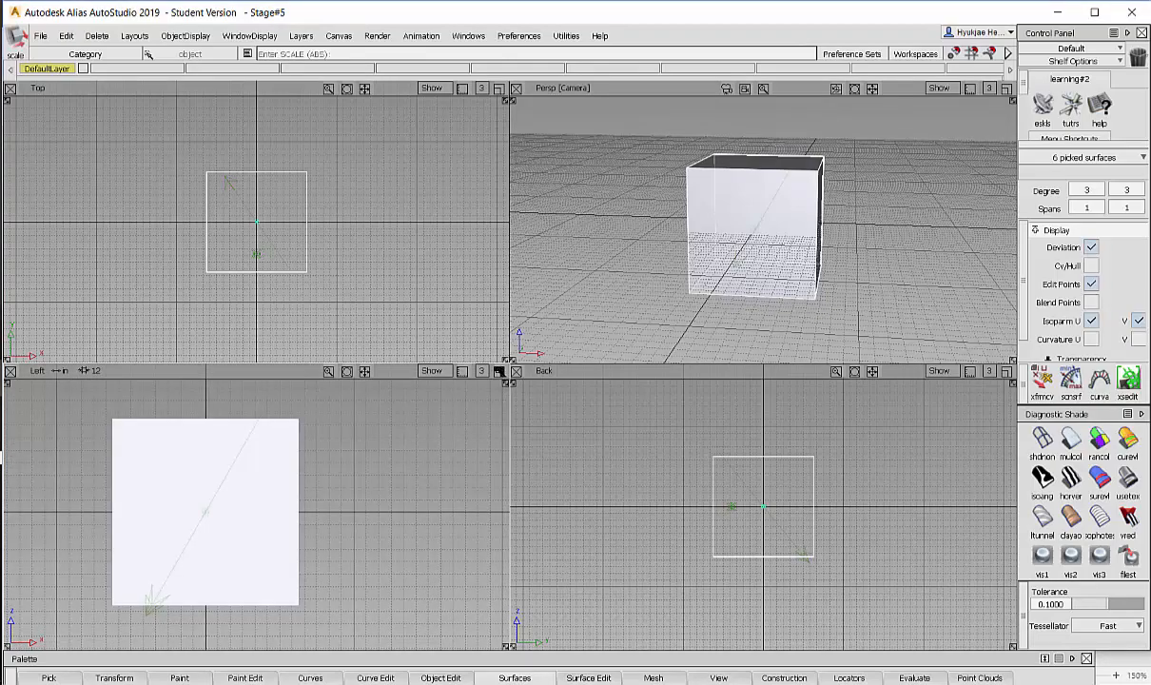
pyautogui.click(498, 370)
pyautogui.keyDown('alt'); pyautogui.keyDown('shift'); pyautogui.moveTo(688, 302); pyautogui.dragTo(761, 288, button='middle'); pyautogui.keyUp('shift'); pyautogui.keyUp('alt')
pyautogui.keyDown('alt'); pyautogui.keyDown('shift'); pyautogui.moveTo(752, 301); pyautogui.dragTo(775, 316, button='right'); pyautogui.keyUp('shift'); pyautogui.keyUp('alt')
pyautogui.keyDown('alt'); pyautogui.keyDown('shift'); pyautogui.moveTo(739, 326); pyautogui.dragTo(683, 343, button='middle'); pyautogui.keyUp('shift'); pyautogui.keyUp('alt')
# - Move the cube's pivot from its centre straight down to the middle of its bottom edge in the Left view
pyautogui.moveTo(682, 268)
pyautogui.keyDown('ctrl'); pyautogui.keyDown('shift'); pyautogui.mouseDown(button='right')
pyautogui.moveTo(781, 273)
pyautogui.moveTo(574, 276)
pyautogui.moveTo(737, 279)
pyautogui.moveTo(740, 256)
pyautogui.moveTo(725, 476)
pyautogui.moveTo(773, 202)
pyautogui.moveTo(724, 483)
pyautogui.moveTo(732, 433)
pyautogui.mouseUp(button='right'); pyautogui.keyUp('shift'); pyautogui.keyUp('ctrl')
pyautogui.press('Insert')
pyautogui.keyDown('alt'); pyautogui.keyDown('shift'); pyautogui.moveTo(724, 380); pyautogui.dragTo(734, 306, button='middle'); pyautogui.keyUp('shift'); pyautogui.keyUp('alt')
pyautogui.keyDown('alt'); pyautogui.keyDown('shift'); pyautogui.moveTo(734, 305); pyautogui.dragTo(755, 357, button='right'); pyautogui.keyUp('shift'); pyautogui.keyUp('alt')
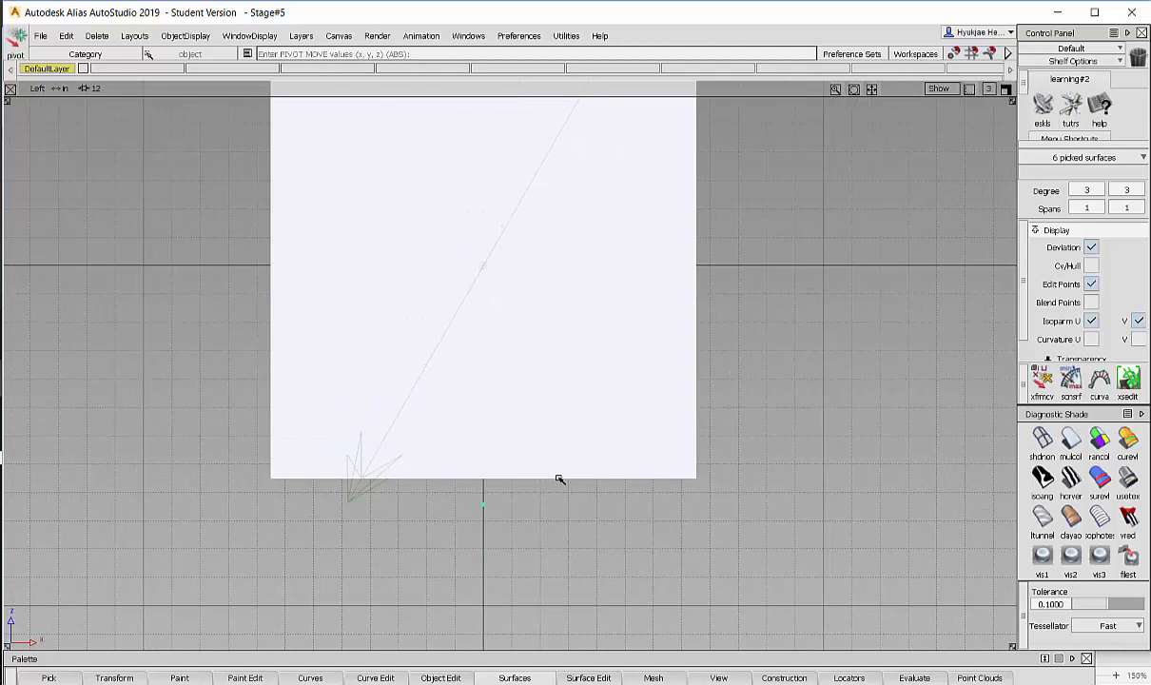
pyautogui.keyDown('alt'); pyautogui.keyDown('shift'); pyautogui.moveTo(687, 557); pyautogui.dragTo(688, 459, button='middle'); pyautogui.keyUp('shift'); pyautogui.keyUp('alt')
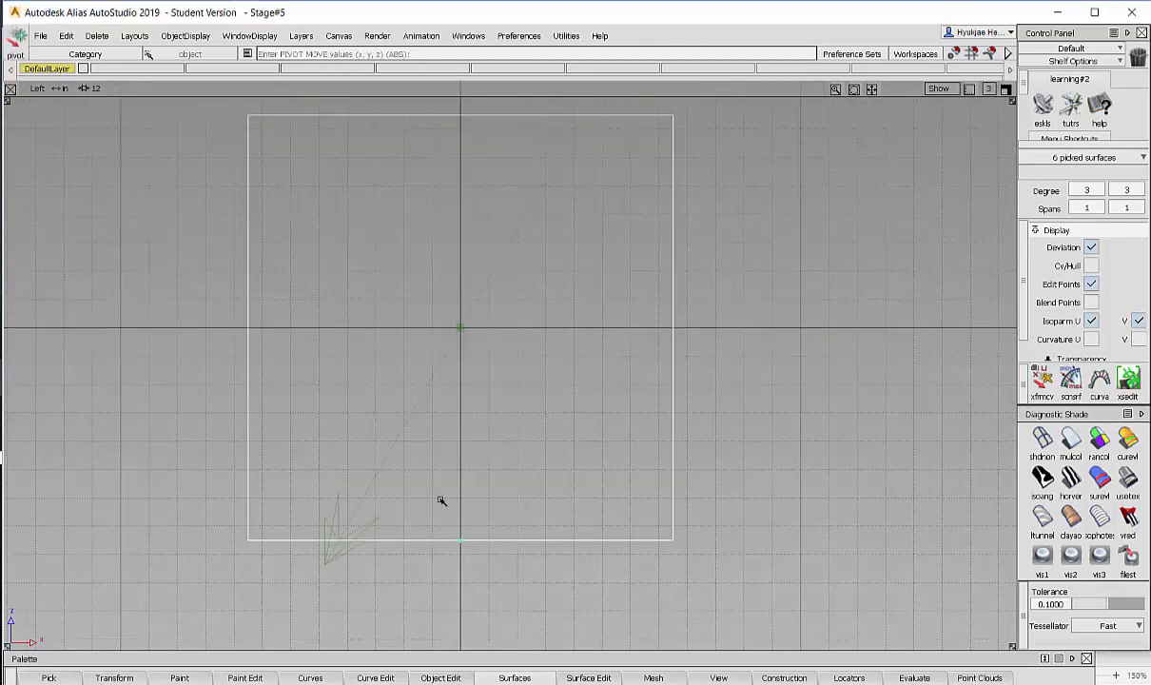
pyautogui.keyDown('alt'); pyautogui.keyDown('shift'); pyautogui.moveTo(540, 497); pyautogui.dragTo(504, 551, button='middle'); pyautogui.keyUp('shift'); pyautogui.keyUp('alt')
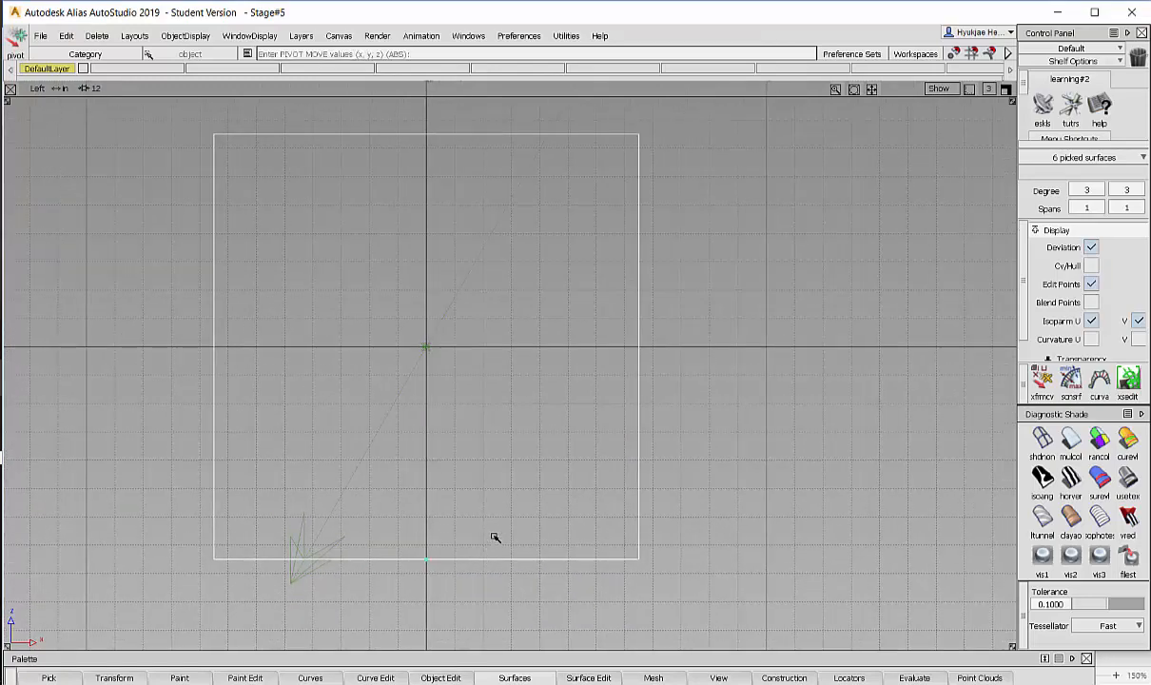
pyautogui.moveTo(495, 537); pyautogui.dragTo(495, 470)
pyautogui.moveTo(506, 421); pyautogui.dragTo(479, 573)
pyautogui.click(440, 560)
pyautogui.keyDown('alt'); pyautogui.keyDown('shift'); pyautogui.moveTo(798, 438); pyautogui.dragTo(786, 465, button='middle'); pyautogui.keyUp('shift'); pyautogui.keyUp('alt')
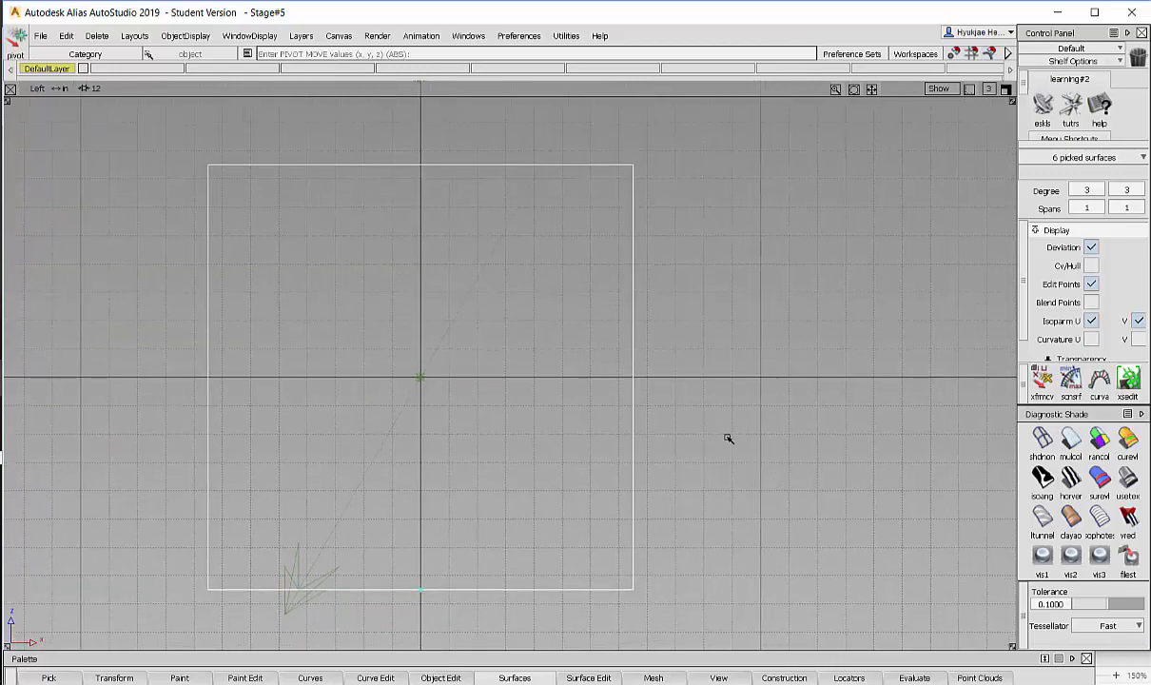
# - Move the cube straight up so its base rests on the horizontal ground line with its pivot at the origin
pyautogui.keyDown('ctrl'); pyautogui.keyDown('shift'); pyautogui.rightClick(728, 436); pyautogui.keyUp('shift'); pyautogui.keyUp('ctrl')
pyautogui.keyDown('ctrl'); pyautogui.keyDown('shift'); pyautogui.moveTo(735, 327); pyautogui.dragTo(735, 327, button='right'); pyautogui.keyUp('shift'); pyautogui.keyUp('ctrl')
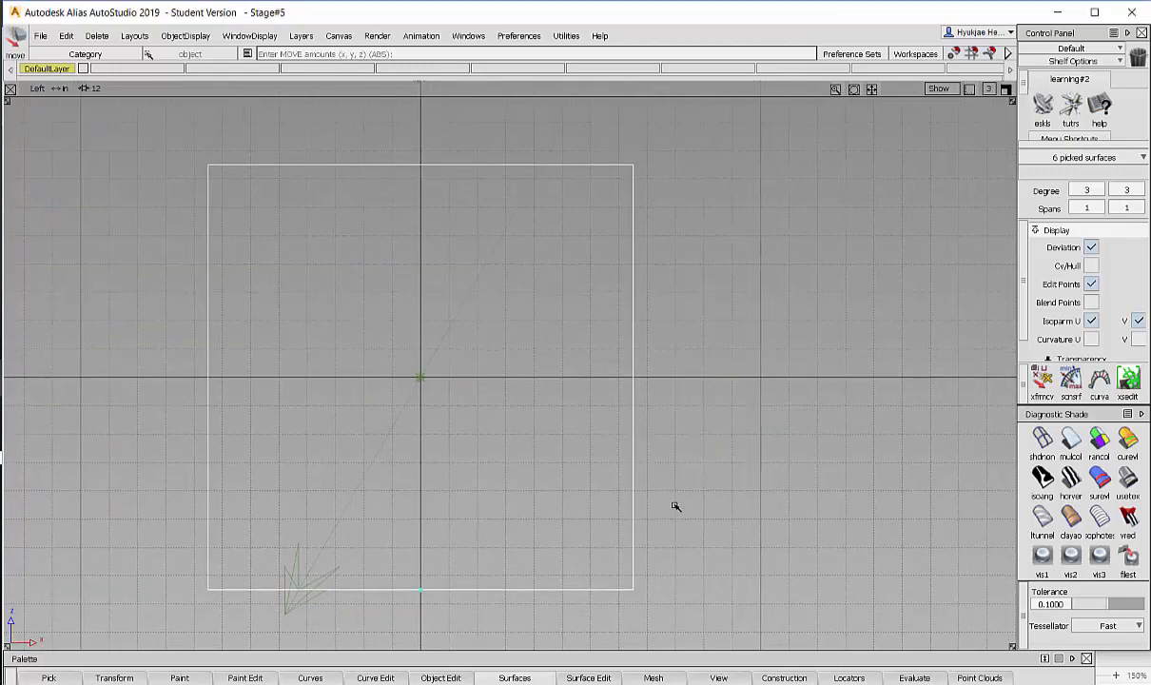
pyautogui.moveTo(672, 506); pyautogui.dragTo(667, 375)
pyautogui.keyDown('alt'); pyautogui.keyDown('shift'); pyautogui.moveTo(768, 360); pyautogui.dragTo(789, 549, button='middle'); pyautogui.keyUp('shift'); pyautogui.keyUp('alt')
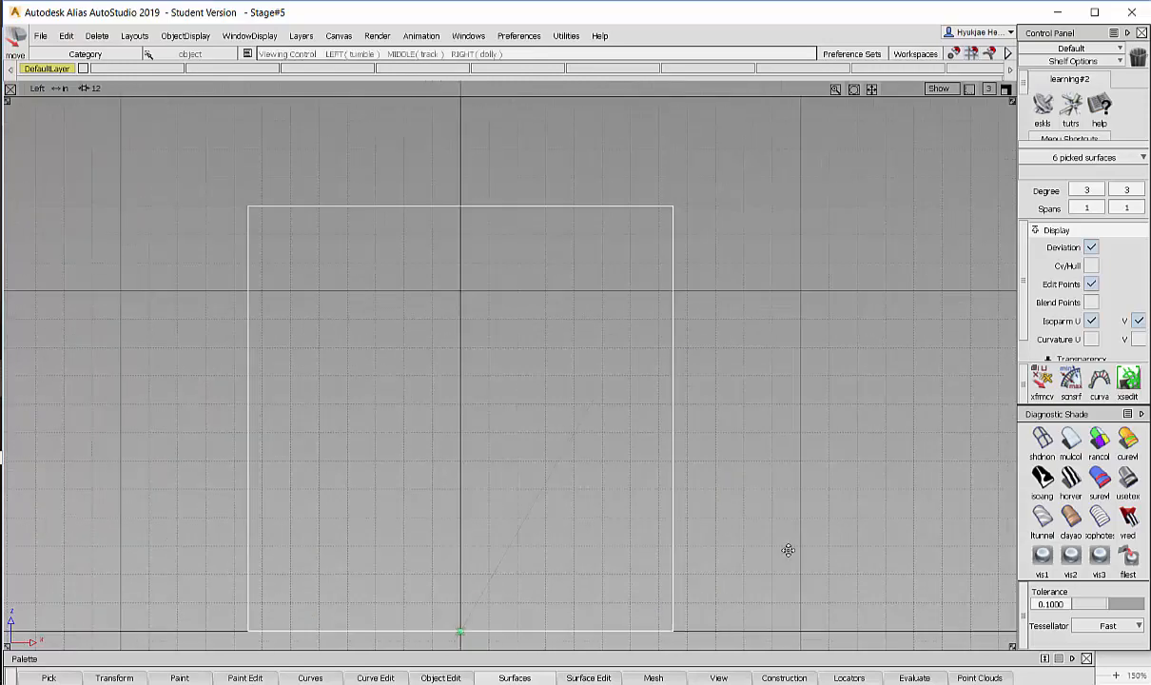
pyautogui.keyDown('alt'); pyautogui.keyDown('shift'); pyautogui.moveTo(788, 549); pyautogui.dragTo(862, 272, button='right'); pyautogui.keyUp('shift'); pyautogui.keyUp('alt')
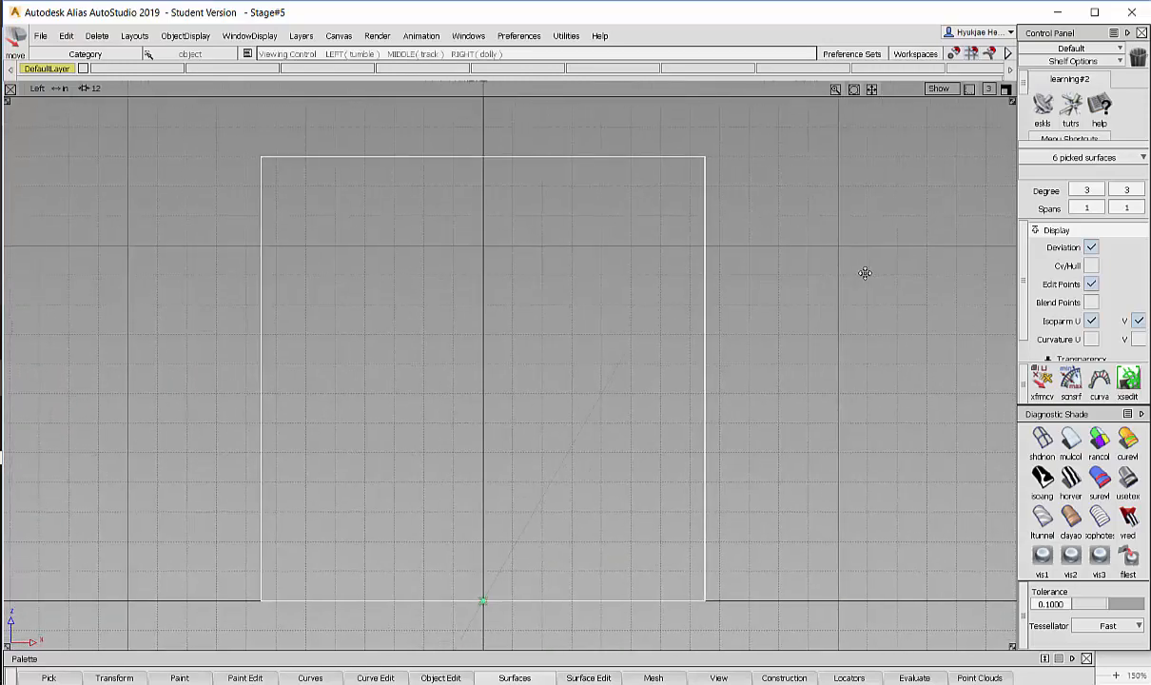
# - Return to the full-size perspective view and examine the cube's position on the ground grid from several angles
pyautogui.click(1007, 89)
pyautogui.click(1007, 89)
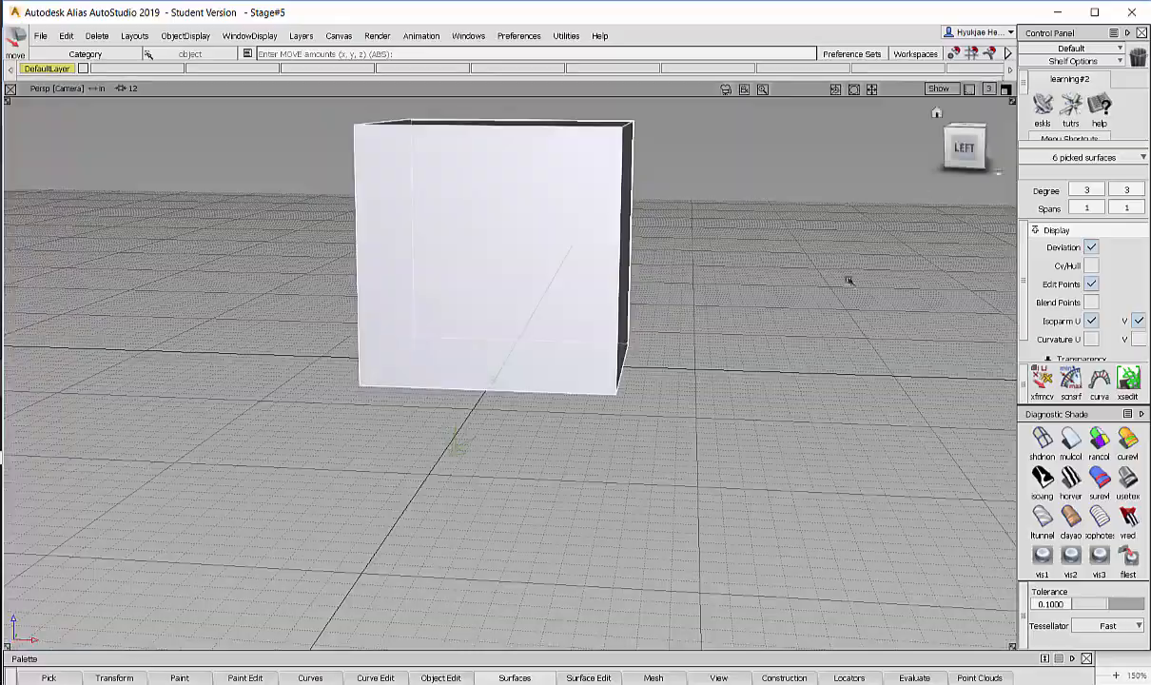
pyautogui.keyDown('alt'); pyautogui.keyDown('shift'); pyautogui.moveTo(849, 280); pyautogui.dragTo(725, 363); pyautogui.keyUp('shift'); pyautogui.keyUp('alt')
pyautogui.keyDown('alt'); pyautogui.keyDown('shift'); pyautogui.moveTo(725, 363); pyautogui.dragTo(802, 379, button='right'); pyautogui.keyUp('shift'); pyautogui.keyUp('alt')
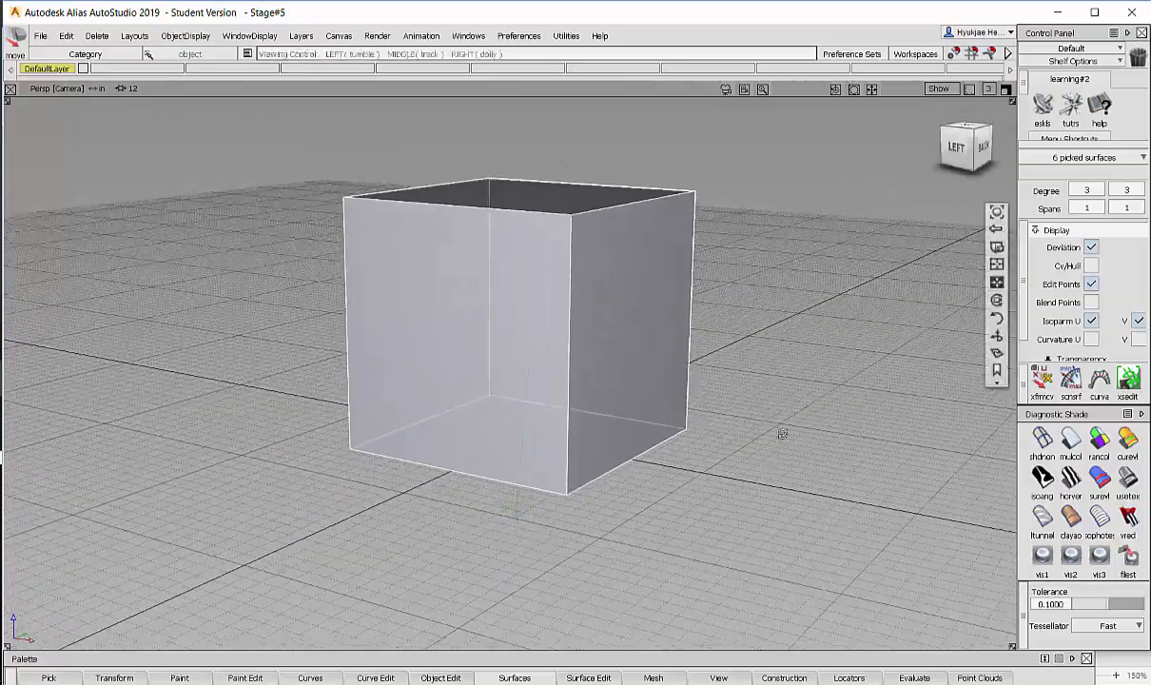
pyautogui.keyDown('alt'); pyautogui.keyDown('shift'); pyautogui.moveTo(782, 433); pyautogui.dragTo(698, 360); pyautogui.keyUp('shift'); pyautogui.keyUp('alt')
pyautogui.keyDown('alt'); pyautogui.keyDown('shift'); pyautogui.moveTo(364, 267); pyautogui.dragTo(358, 402); pyautogui.keyUp('shift'); pyautogui.keyUp('alt')
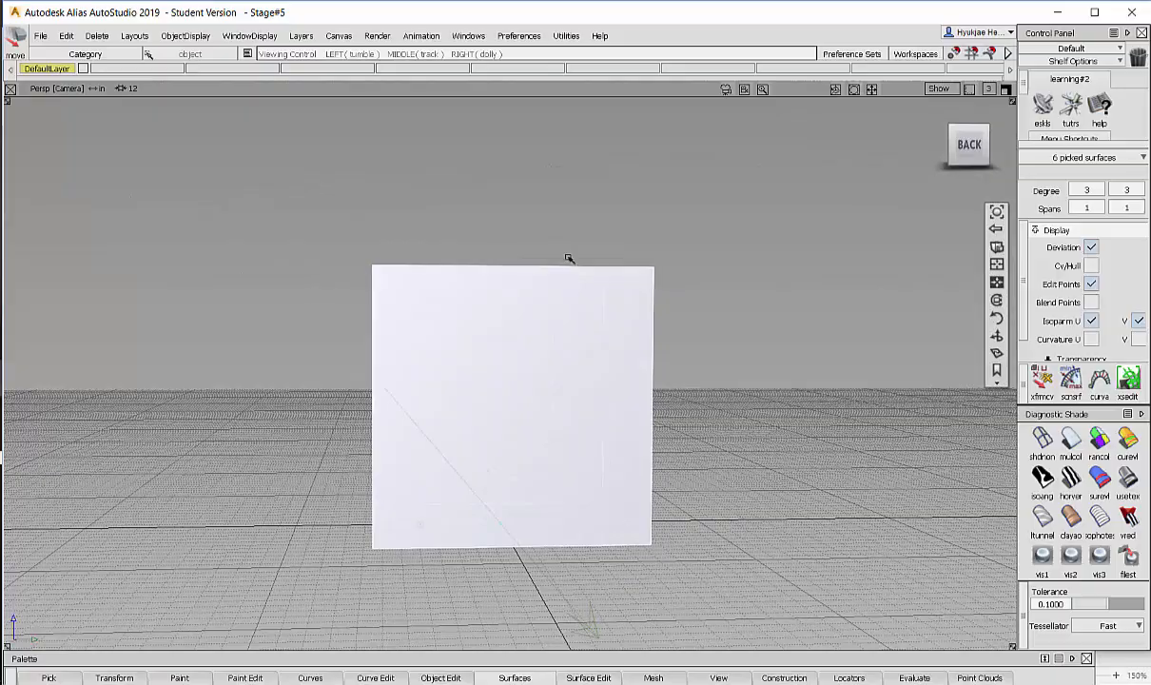
pyautogui.keyDown('alt'); pyautogui.keyDown('shift'); pyautogui.moveTo(649, 266); pyautogui.dragTo(321, 350); pyautogui.keyUp('shift'); pyautogui.keyUp('alt')
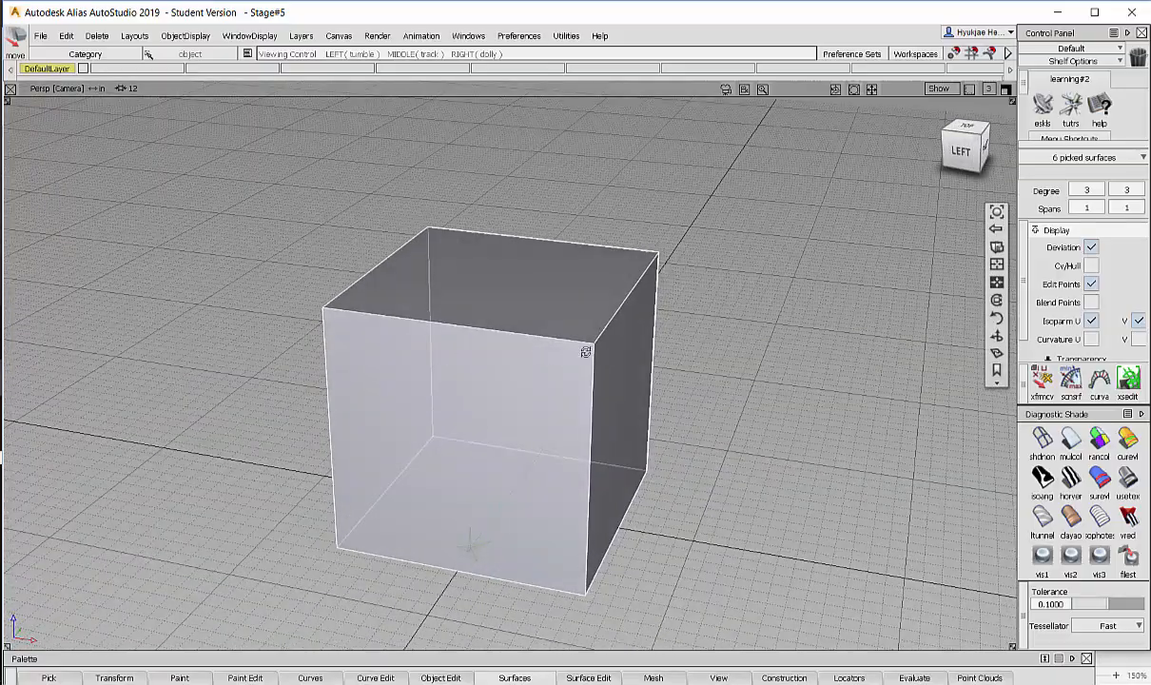
pyautogui.keyDown('alt'); pyautogui.keyDown('shift'); pyautogui.moveTo(586, 351); pyautogui.dragTo(373, 348); pyautogui.keyUp('shift'); pyautogui.keyUp('alt')
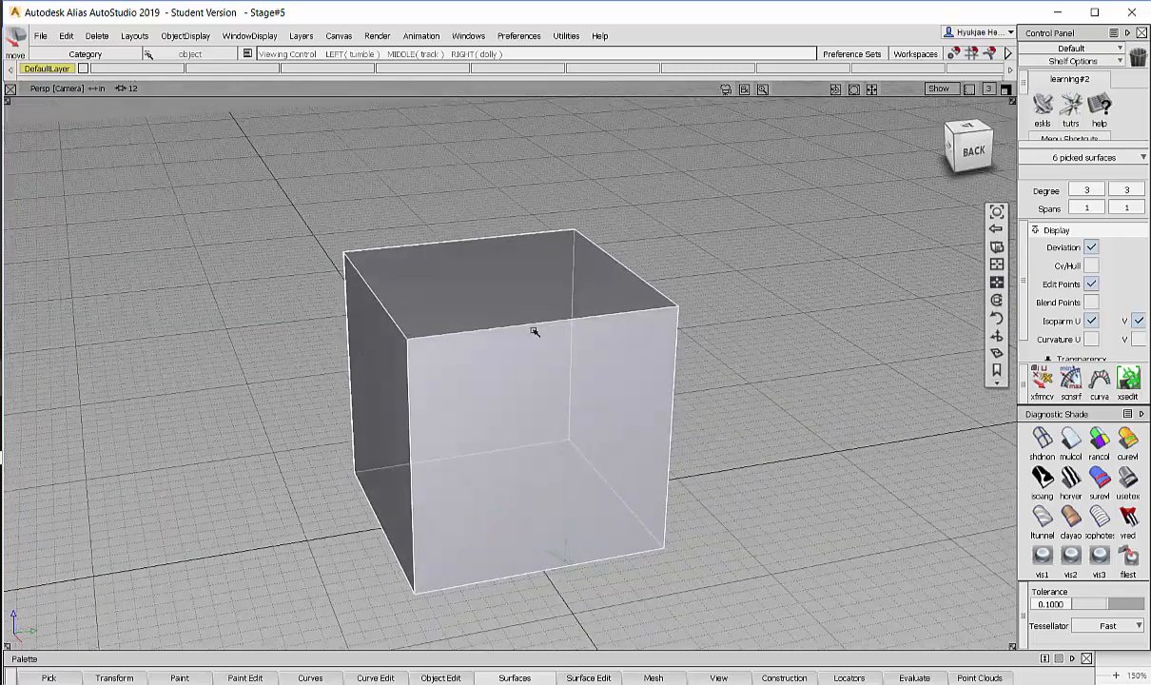
pyautogui.keyDown('alt'); pyautogui.keyDown('shift'); pyautogui.moveTo(534, 331); pyautogui.dragTo(643, 362); pyautogui.keyUp('shift'); pyautogui.keyUp('alt')
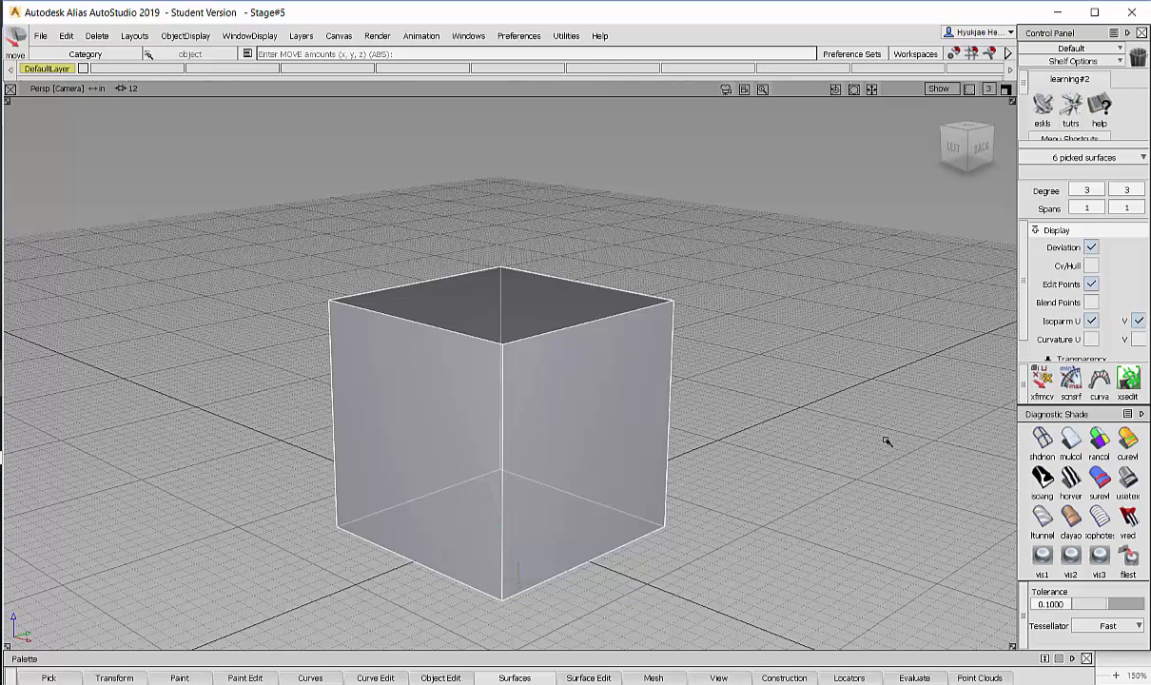
pyautogui.keyDown('alt'); pyautogui.keyDown('shift'); pyautogui.moveTo(780, 347); pyautogui.dragTo(587, 286); pyautogui.keyUp('shift'); pyautogui.keyUp('alt')
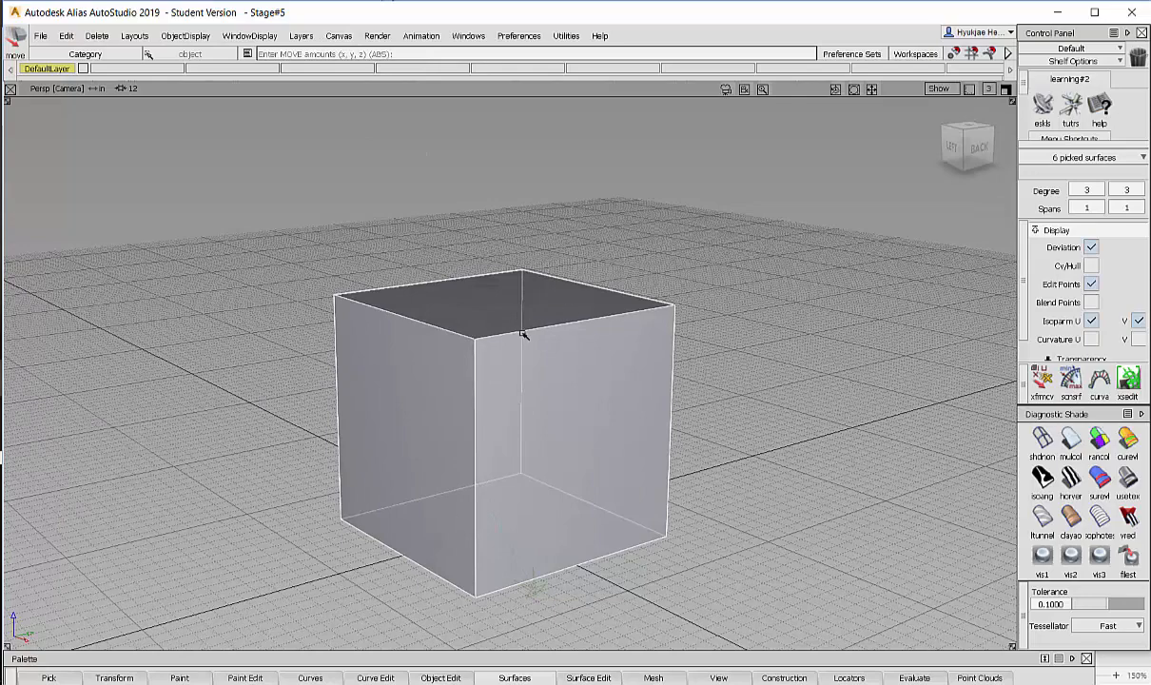
pyautogui.keyDown('alt'); pyautogui.keyDown('shift'); pyautogui.moveTo(436, 276); pyautogui.dragTo(426, 310); pyautogui.keyUp('shift'); pyautogui.keyUp('alt')
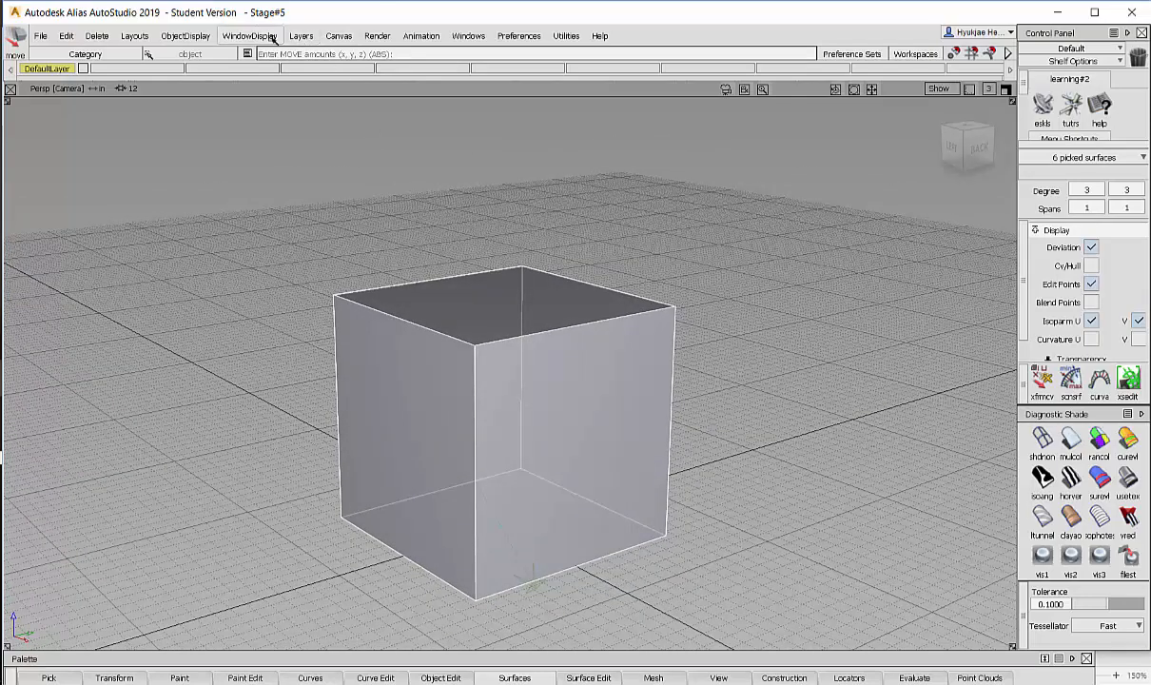
# - Create a new layer, name it BOX_TEMPLATE and assign the cube to it
pyautogui.click(299, 38)
pyautogui.click(297, 63)
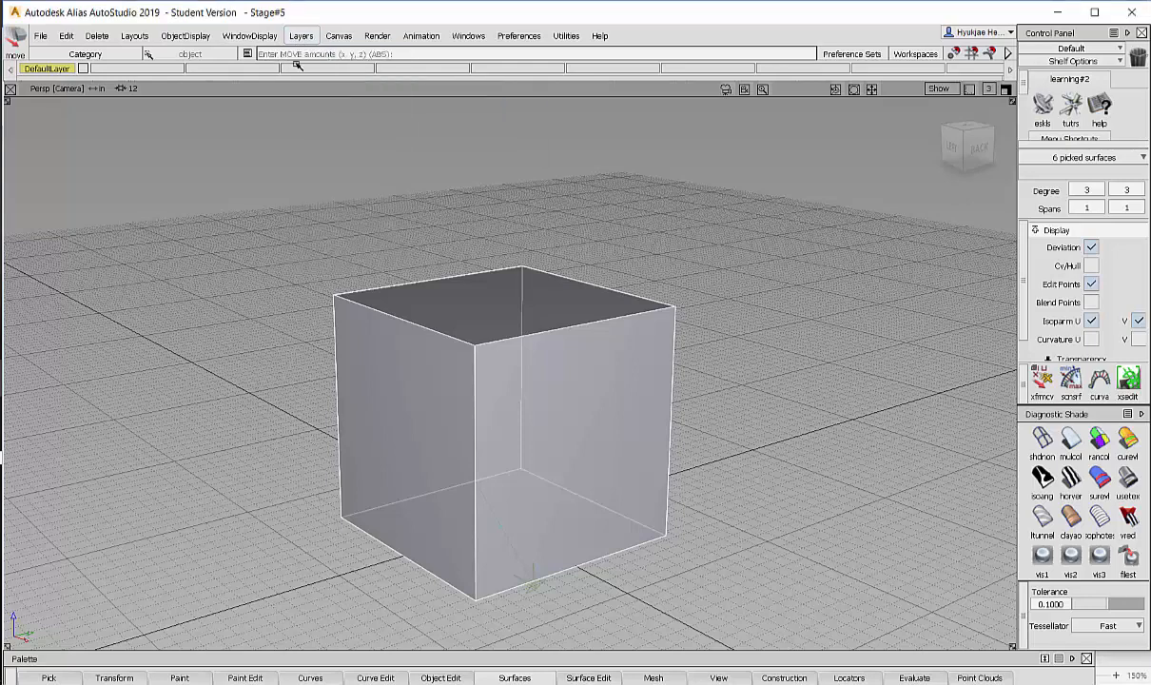
pyautogui.click(129, 71)
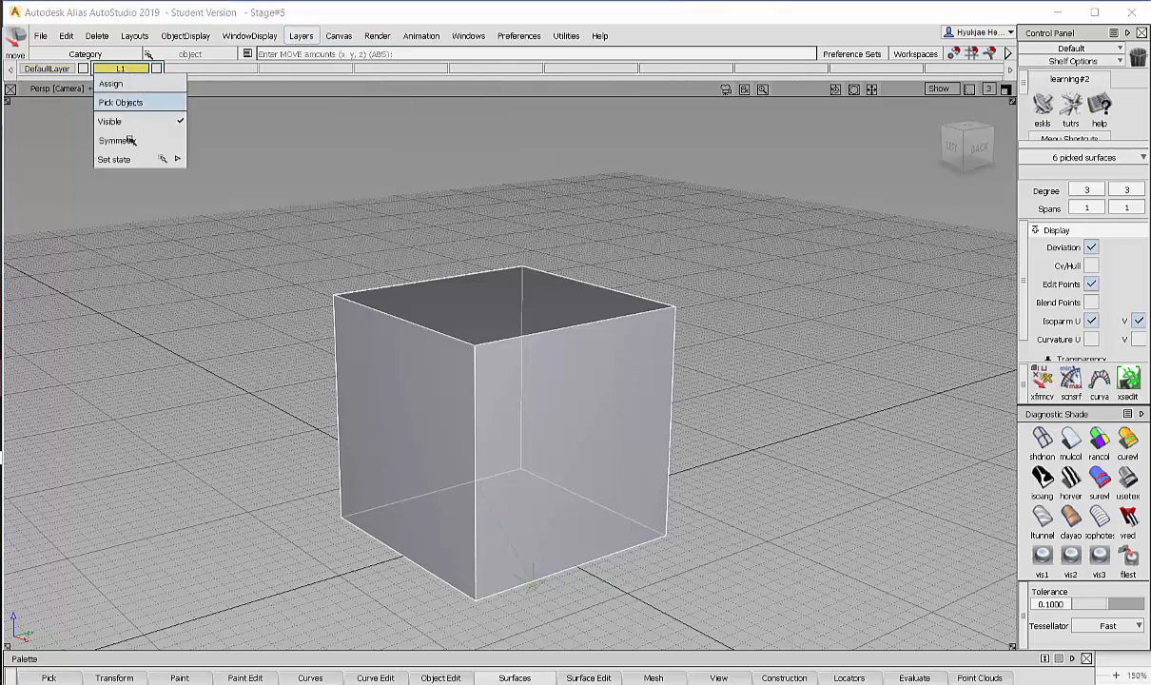
pyautogui.click(145, 83)
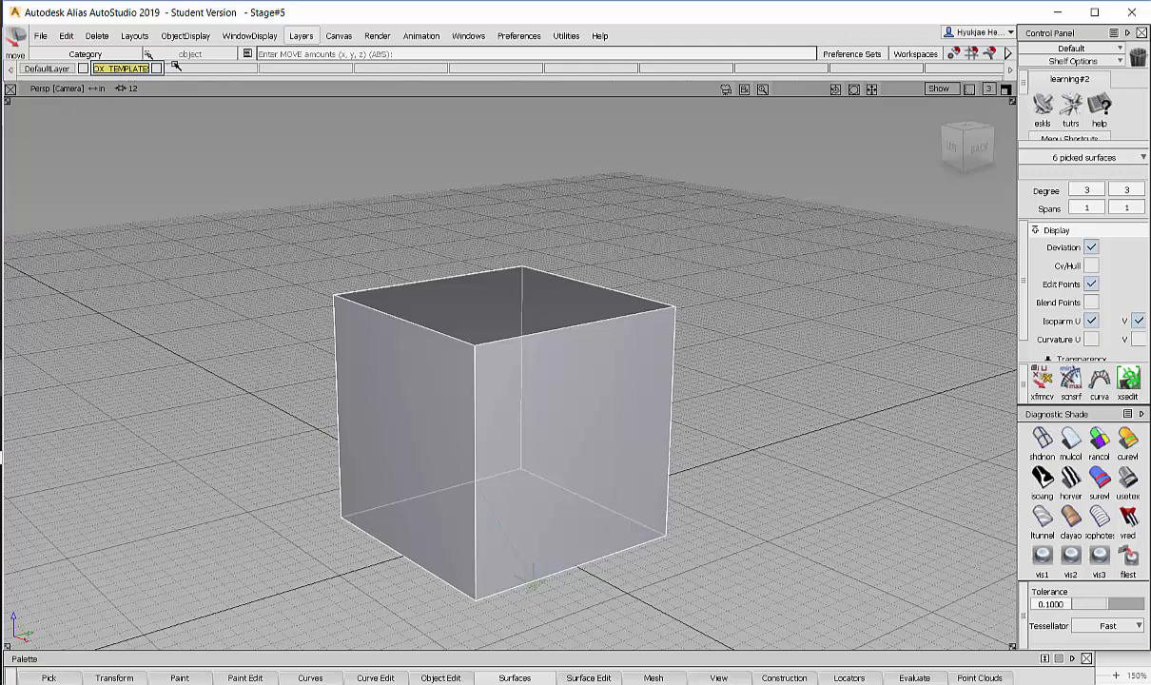
# - Toggle the template layer's visibility off and back on to check that it contains the cube
pyautogui.click(133, 74)
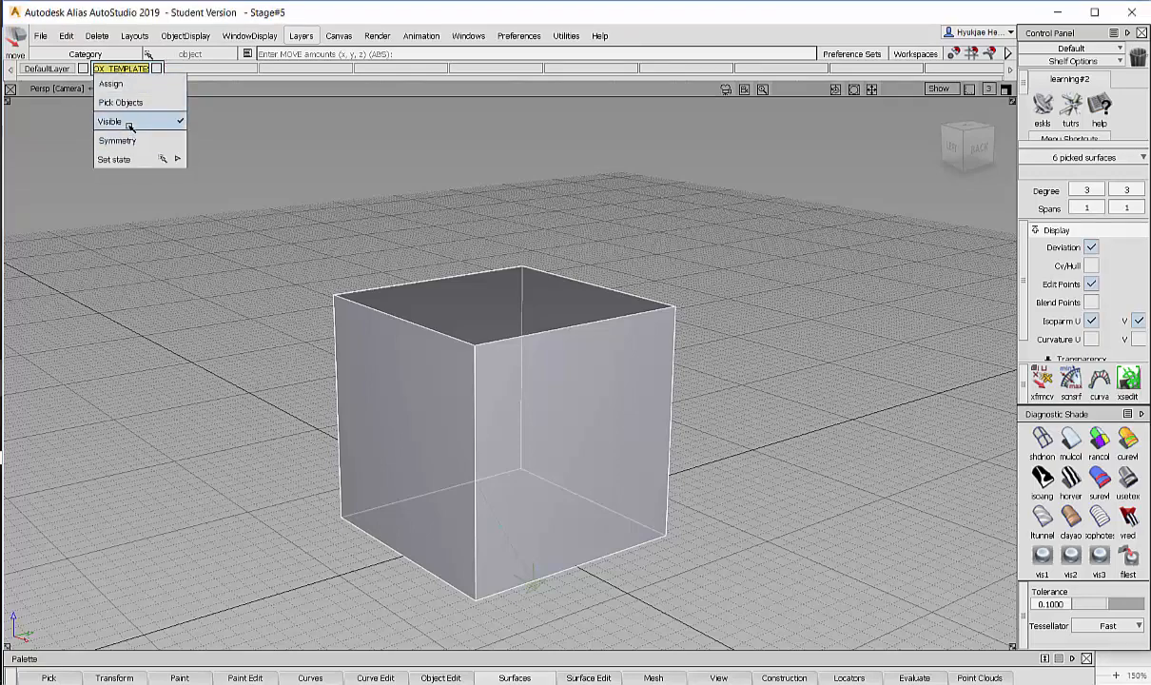
pyautogui.click(124, 121)
pyautogui.click(116, 74)
pyautogui.click(110, 121)
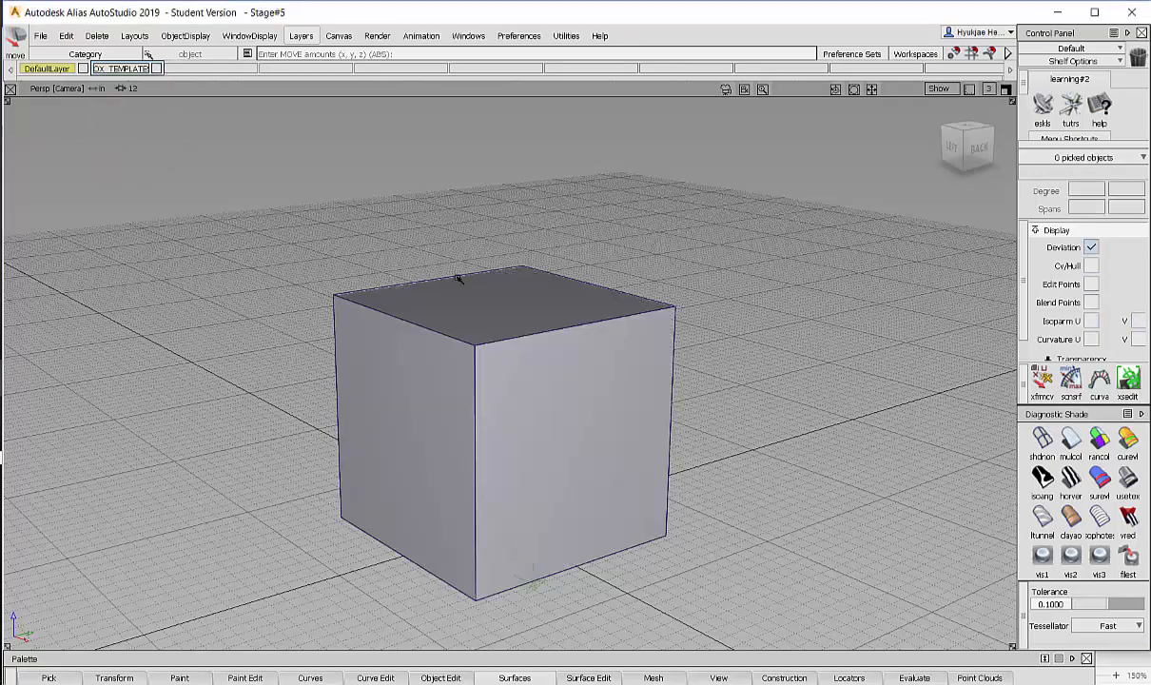
# - Clear the selection and pick only the cube as an object
pyautogui.keyDown('alt'); pyautogui.keyDown('shift'); pyautogui.moveTo(430, 235); pyautogui.dragTo(494, 248); pyautogui.keyUp('shift'); pyautogui.keyUp('alt')
pyautogui.click(587, 438)
pyautogui.moveTo(587, 438)
pyautogui.keyDown('alt'); pyautogui.keyDown('shift'); pyautogui.mouseDown()
pyautogui.moveTo(701, 387)
pyautogui.moveTo(620, 418)
pyautogui.mouseUp(); pyautogui.keyUp('shift'); pyautogui.keyUp('alt')
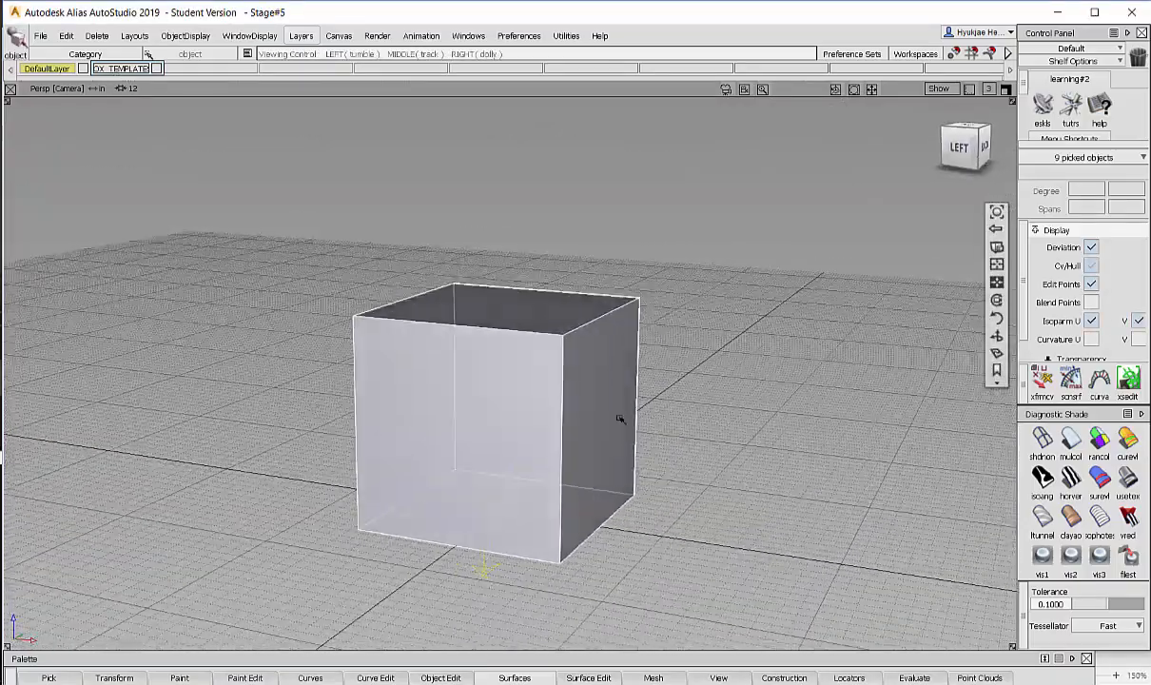
pyautogui.keyDown('ctrl'); pyautogui.keyDown('shift'); pyautogui.moveTo(664, 332); pyautogui.dragTo(677, 180); pyautogui.keyUp('shift'); pyautogui.keyUp('ctrl')
pyautogui.keyDown('ctrl'); pyautogui.keyDown('shift'); pyautogui.moveTo(642, 233); pyautogui.dragTo(714, 374); pyautogui.keyUp('shift'); pyautogui.keyUp('ctrl')
pyautogui.click(618, 348)
pyautogui.keyDown('alt'); pyautogui.keyDown('shift'); pyautogui.moveTo(704, 350); pyautogui.dragTo(695, 384, button='middle'); pyautogui.keyUp('shift'); pyautogui.keyUp('alt')
pyautogui.keyDown('alt'); pyautogui.keyDown('shift'); pyautogui.moveTo(694, 385); pyautogui.dragTo(693, 369); pyautogui.keyUp('shift'); pyautogui.keyUp('alt')
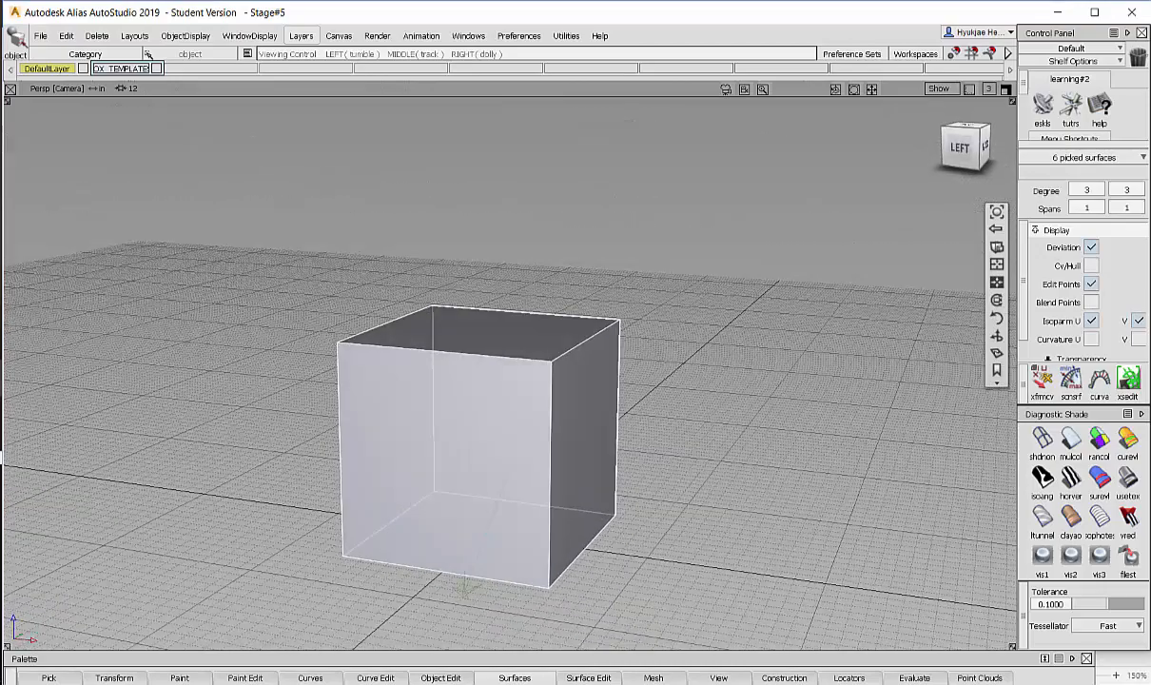
# - Duplicate the picked cube as an object
pyautogui.click(65, 36)
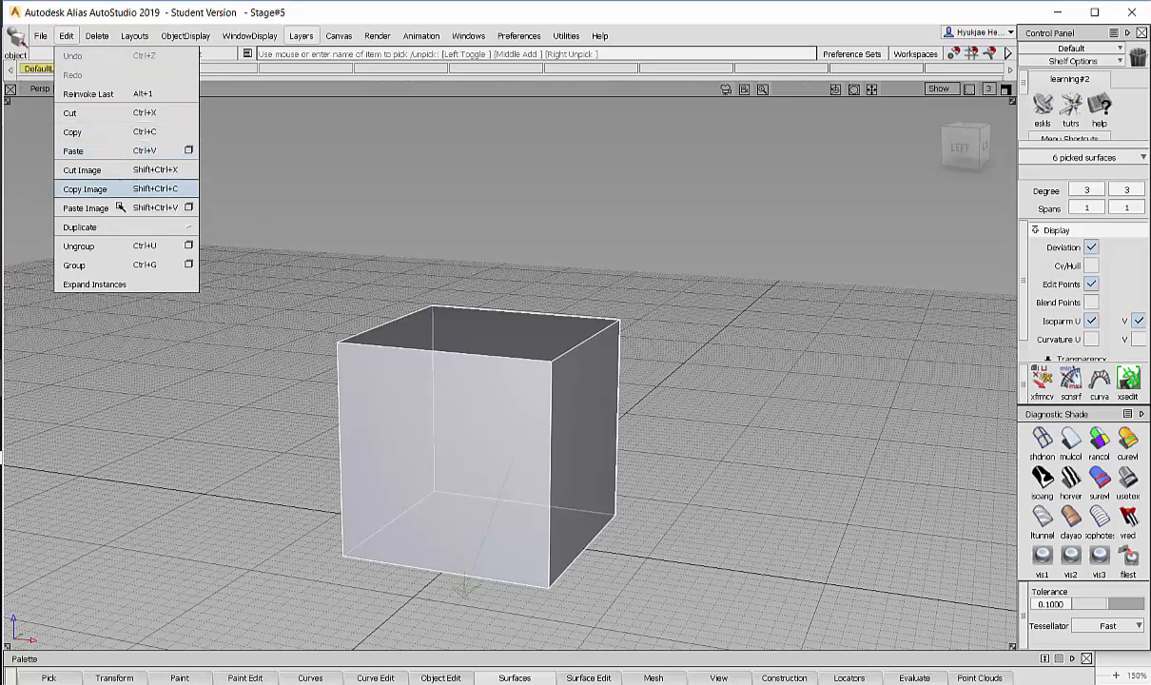
pyautogui.moveTo(136, 226)
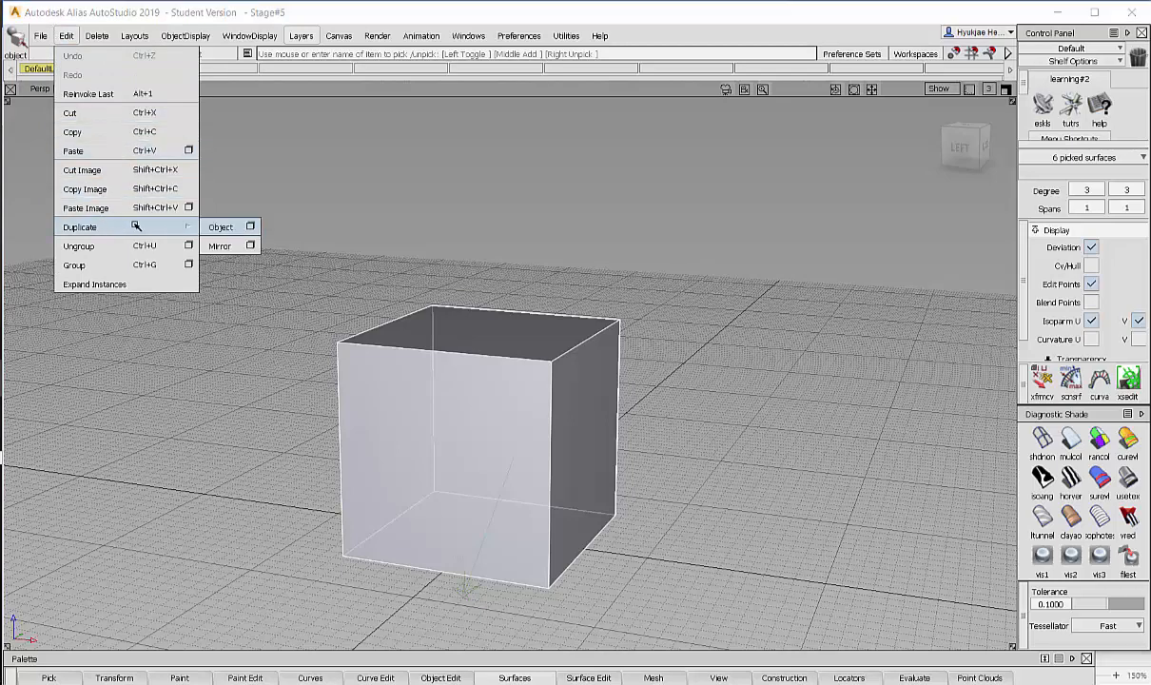
pyautogui.click(222, 228)
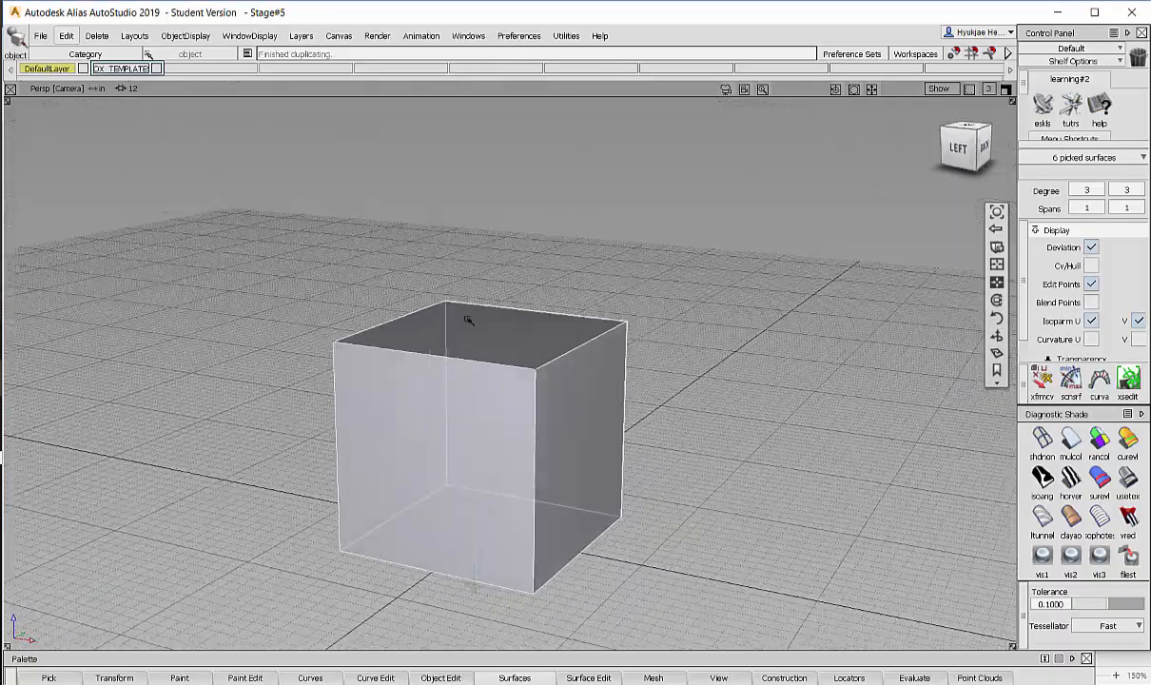
pyautogui.keyDown('alt'); pyautogui.keyDown('shift'); pyautogui.moveTo(483, 407); pyautogui.dragTo(494, 381); pyautogui.keyUp('shift'); pyautogui.keyUp('alt')
pyautogui.keyDown('alt'); pyautogui.keyDown('shift'); pyautogui.moveTo(757, 509); pyautogui.dragTo(729, 508); pyautogui.keyUp('shift'); pyautogui.keyUp('alt')
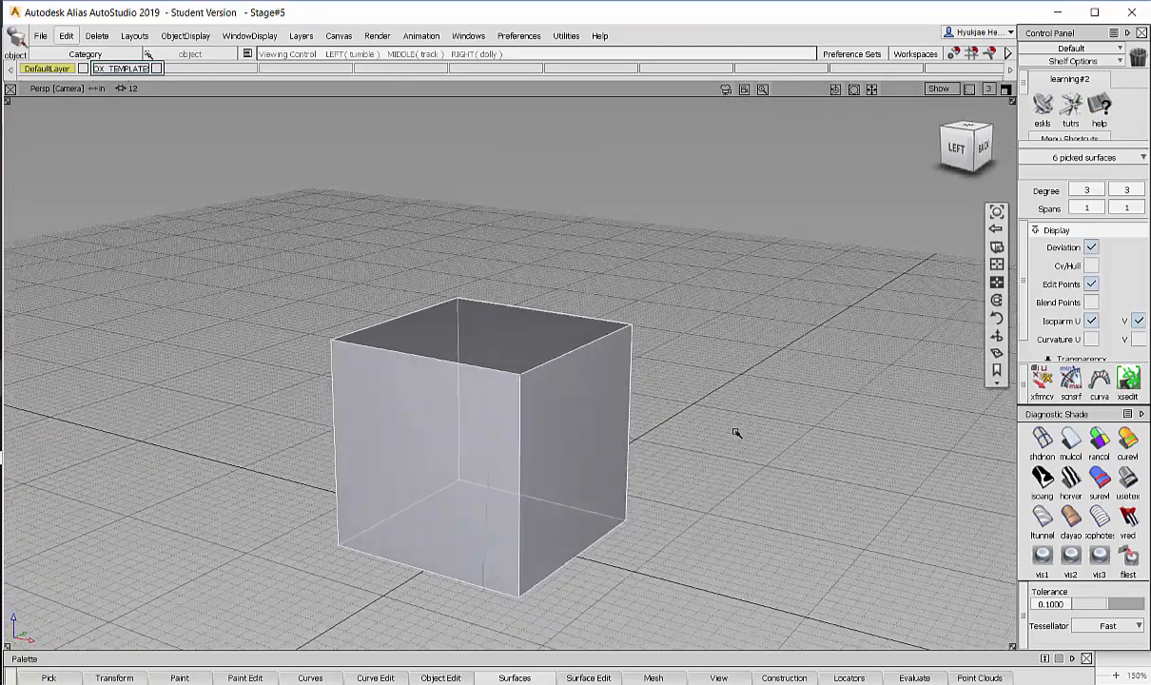
# - Undo the last transform, clear the selection and pick only the duplicate from the two overlapping cubes
pyautogui.keyDown('ctrl'); pyautogui.keyDown('shift'); pyautogui.moveTo(752, 389); pyautogui.dragTo(814, 269, button='right'); pyautogui.keyUp('shift'); pyautogui.keyUp('ctrl')
pyautogui.hotkey('ctrl', 'z')
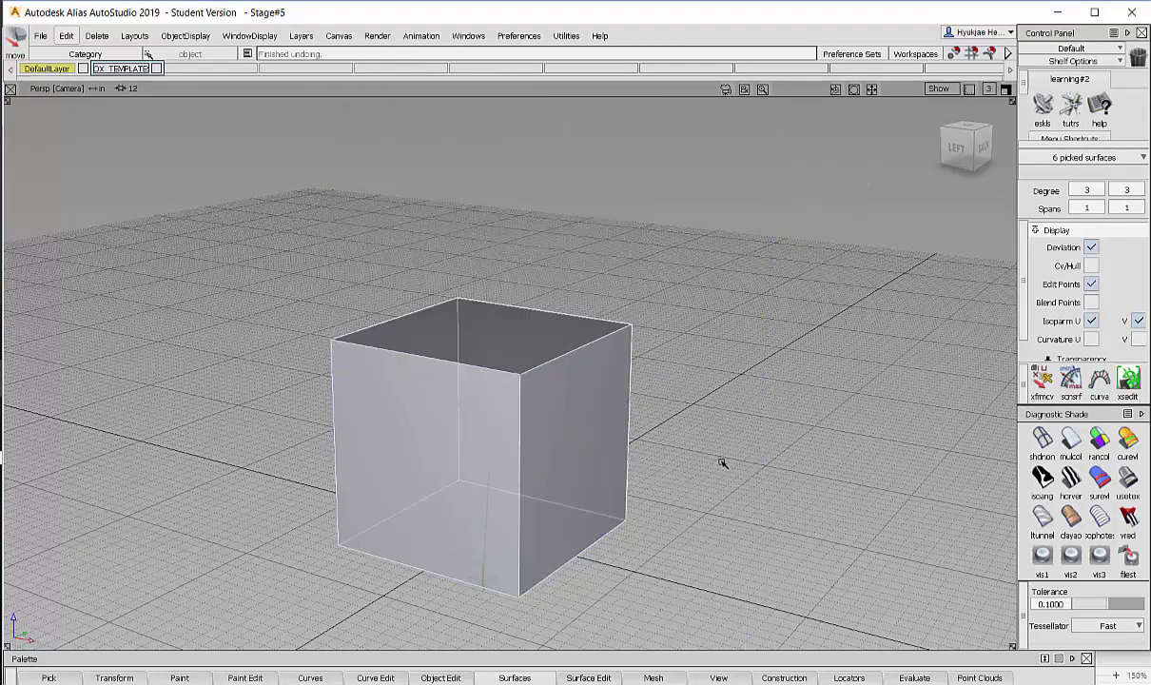
pyautogui.keyDown('ctrl'); pyautogui.keyDown('shift'); pyautogui.moveTo(720, 347); pyautogui.dragTo(654, 274); pyautogui.keyUp('shift'); pyautogui.keyUp('ctrl')
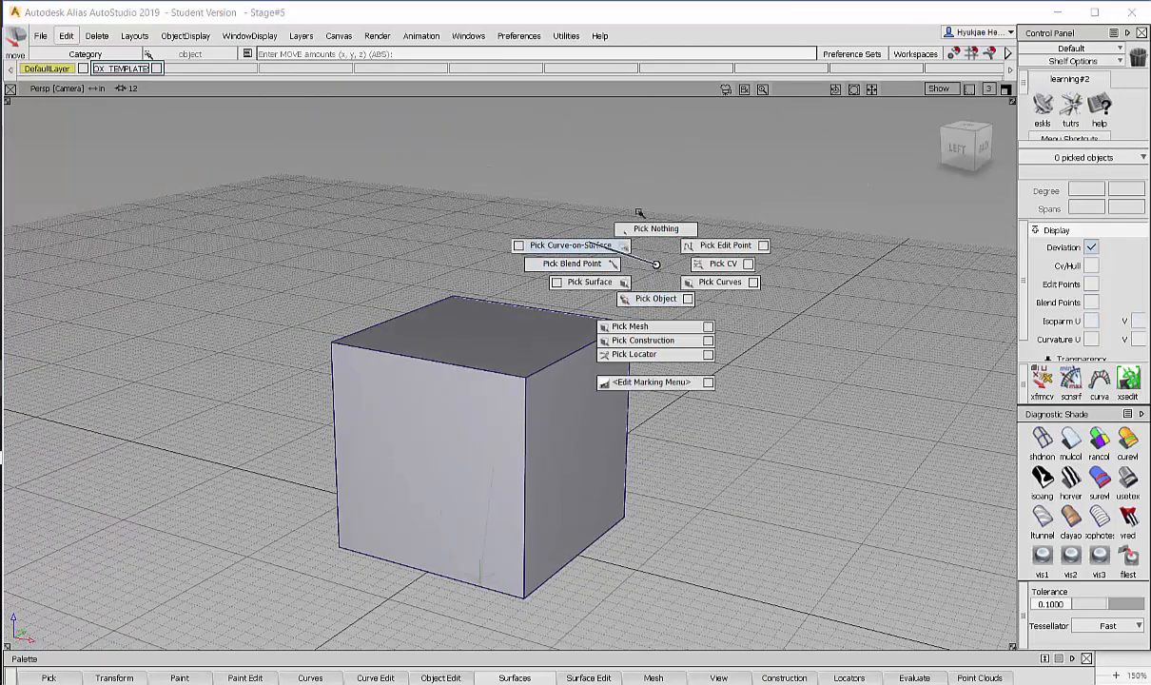
pyautogui.keyDown('ctrl'); pyautogui.keyDown('shift'); pyautogui.moveTo(639, 212); pyautogui.dragTo(633, 228); pyautogui.keyUp('shift'); pyautogui.keyUp('ctrl')
pyautogui.keyDown('ctrl'); pyautogui.keyDown('shift'); pyautogui.moveTo(650, 302); pyautogui.dragTo(649, 304); pyautogui.keyUp('shift'); pyautogui.keyUp('ctrl')
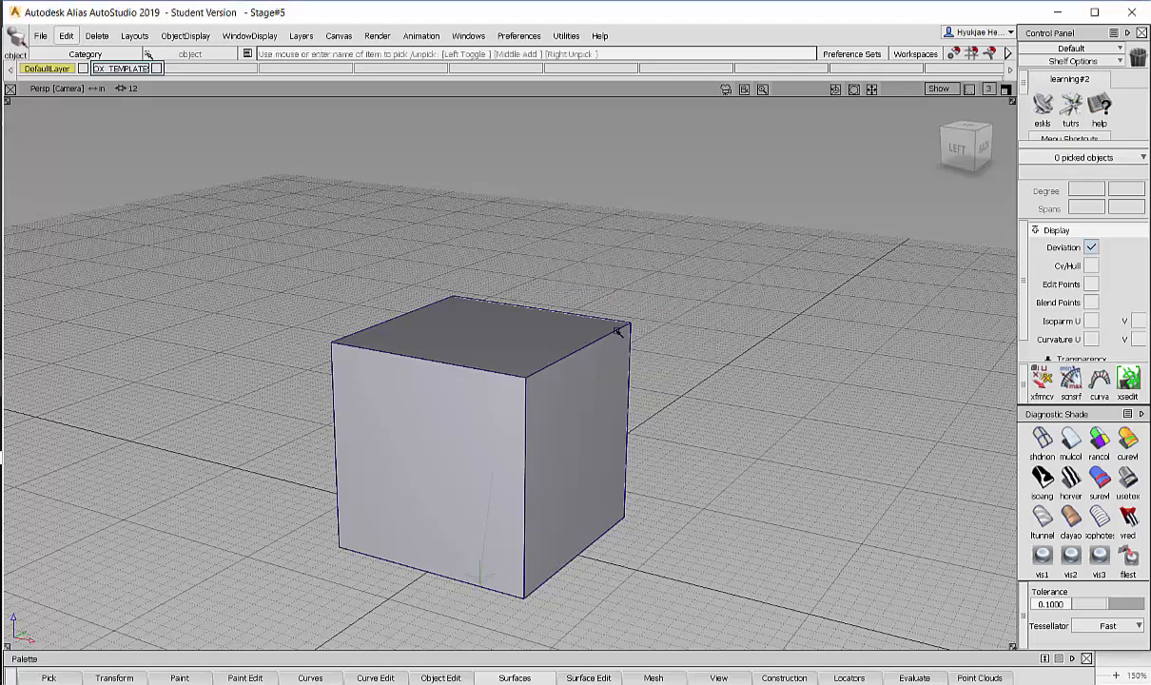
pyautogui.click(617, 329)
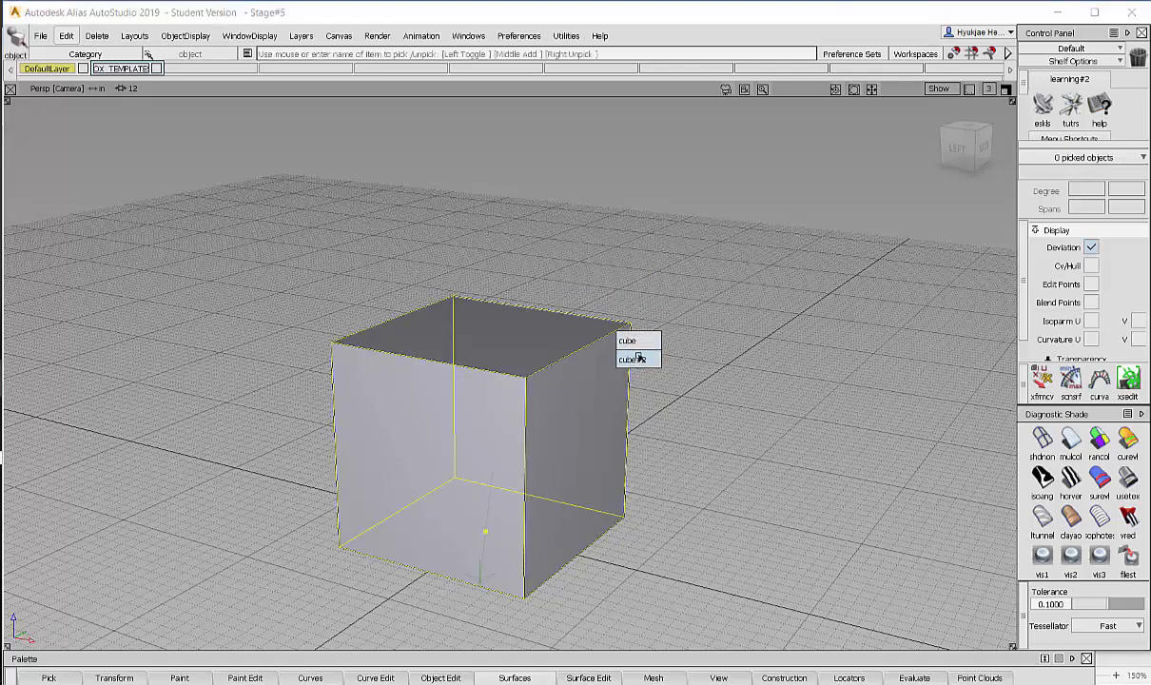
pyautogui.click(640, 358)
# - Move the picked duplicate straight up above the original cube and show the four-view layout
pyautogui.keyDown('ctrl'); pyautogui.keyDown('shift'); pyautogui.moveTo(740, 422); pyautogui.dragTo(740, 422, button='middle'); pyautogui.keyUp('shift'); pyautogui.keyUp('ctrl')
pyautogui.keyDown('ctrl'); pyautogui.keyDown('shift'); pyautogui.moveTo(747, 316); pyautogui.dragTo(748, 314, button='middle'); pyautogui.keyUp('shift'); pyautogui.keyUp('ctrl')
pyautogui.moveTo(733, 433); pyautogui.dragTo(759, 142, button='right')
pyautogui.keyDown('alt'); pyautogui.keyDown('shift'); pyautogui.moveTo(690, 328); pyautogui.dragTo(714, 326); pyautogui.keyUp('shift'); pyautogui.keyUp('alt')
pyautogui.click(1005, 89)
pyautogui.keyDown('alt'); pyautogui.keyDown('shift'); pyautogui.moveTo(588, 494); pyautogui.dragTo(573, 570, button='middle'); pyautogui.keyUp('shift'); pyautogui.keyUp('alt')
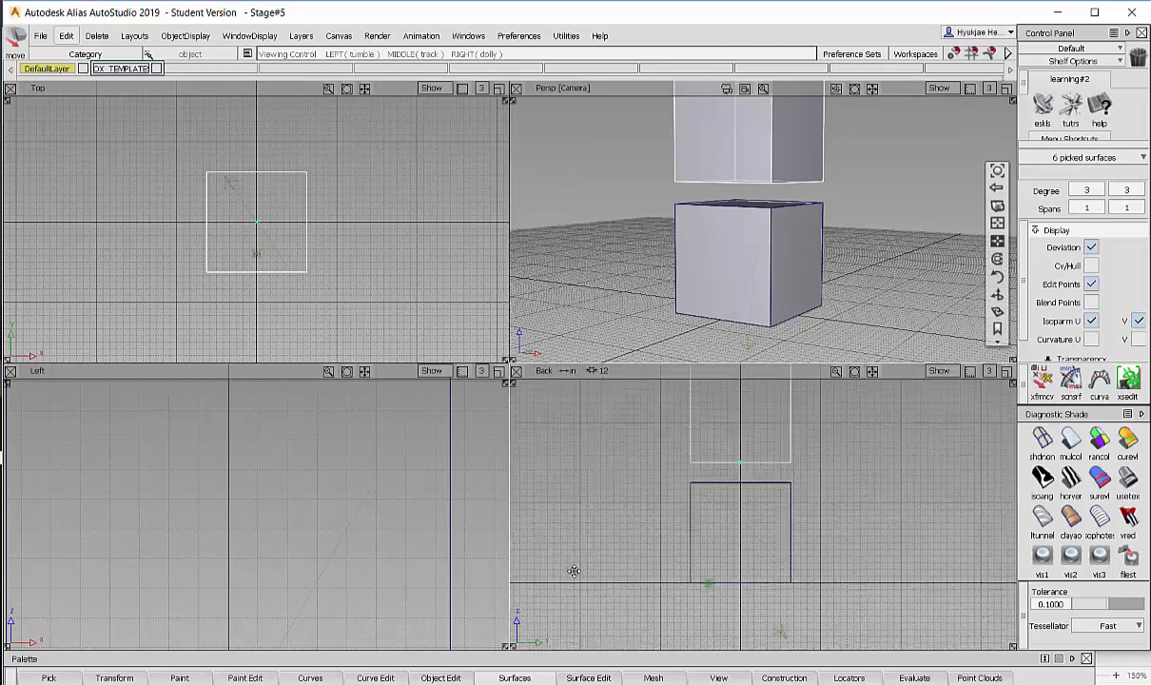
pyautogui.keyDown('alt'); pyautogui.keyDown('shift'); pyautogui.moveTo(572, 571); pyautogui.dragTo(726, 478, button='right'); pyautogui.keyUp('shift'); pyautogui.keyUp('alt')
# - Move the duplicate vertically in the Back view and snap its base onto the original cube's top edge
pyautogui.keyDown('ctrl'); pyautogui.keyDown('shift'); pyautogui.moveTo(833, 447); pyautogui.dragTo(833, 447, button='middle'); pyautogui.keyUp('shift'); pyautogui.keyUp('ctrl')
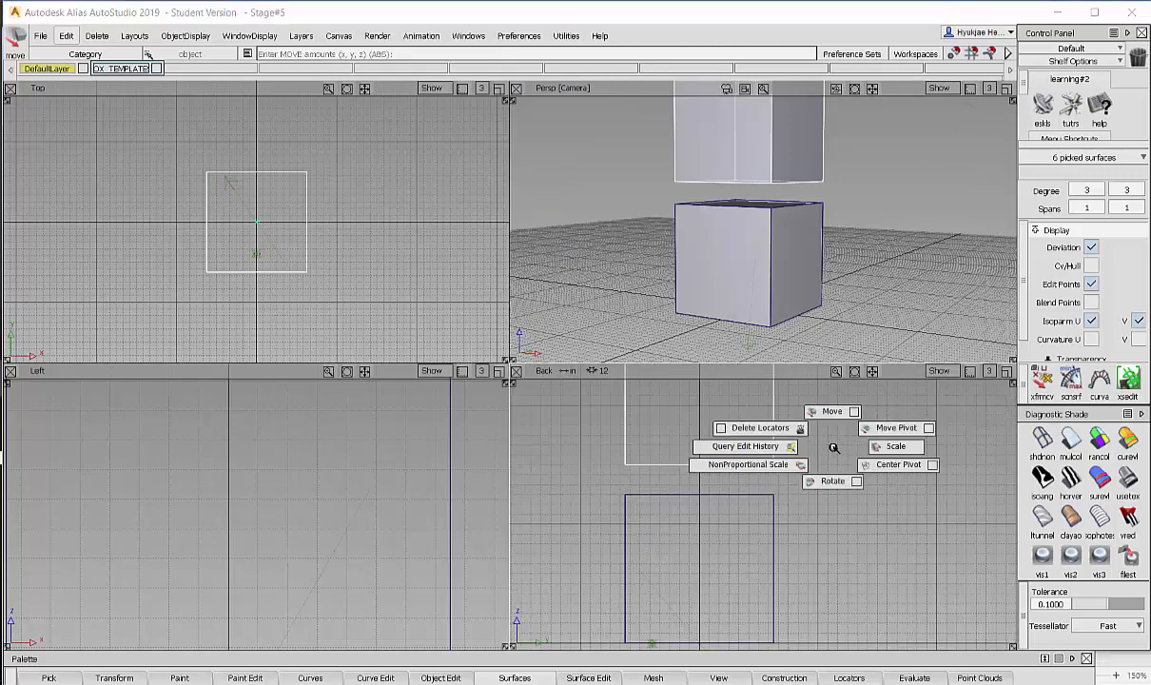
pyautogui.keyDown('ctrl'); pyautogui.keyDown('shift'); pyautogui.moveTo(842, 366); pyautogui.dragTo(841, 366, button='middle'); pyautogui.keyUp('shift'); pyautogui.keyUp('ctrl')
pyautogui.keyDown('alt'); pyautogui.keyDown('shift'); pyautogui.moveTo(809, 483); pyautogui.dragTo(843, 475, button='middle'); pyautogui.keyUp('shift'); pyautogui.keyUp('alt')
pyautogui.moveTo(856, 451); pyautogui.dragTo(914, 431, button='right')
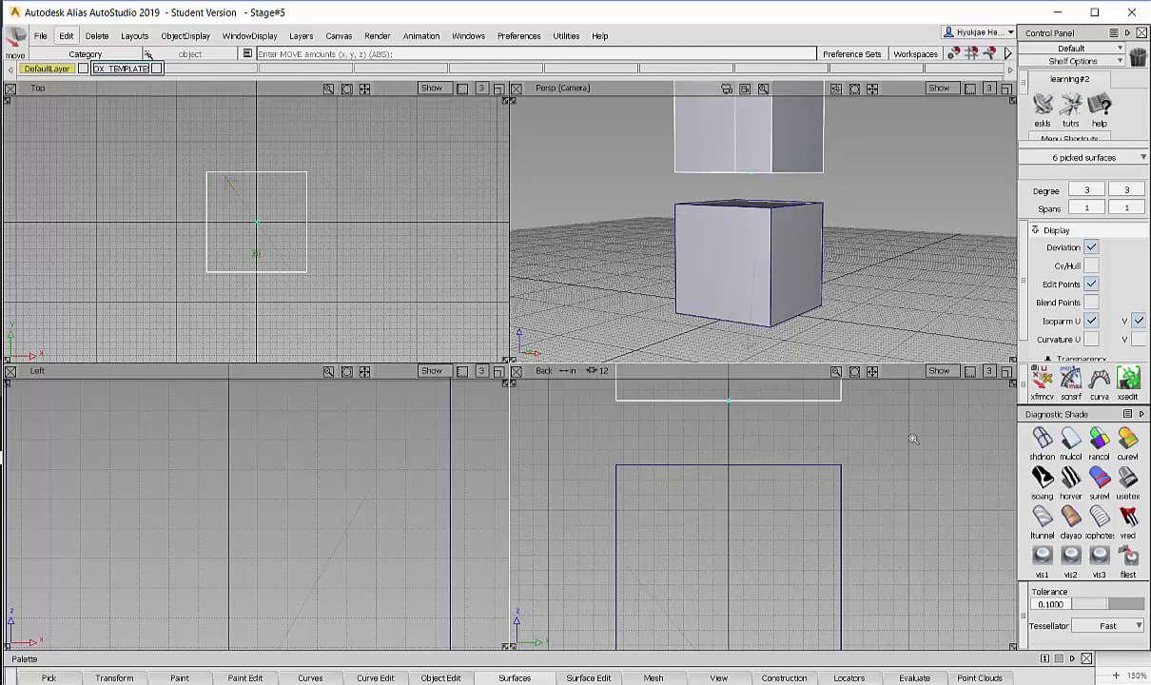
pyautogui.keyDown('ctrl'); pyautogui.keyDown('alt'); pyautogui.rightClick(813, 467); pyautogui.keyUp('alt'); pyautogui.keyUp('ctrl')
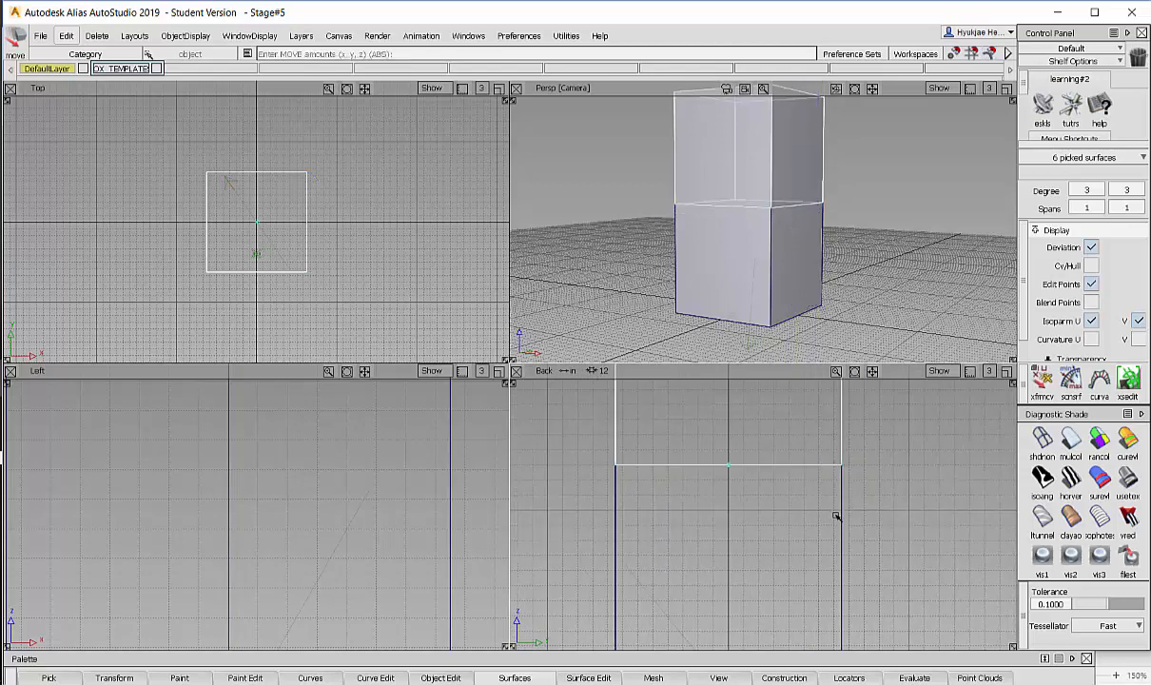
pyautogui.moveTo(854, 487)
pyautogui.keyDown('alt'); pyautogui.keyDown('shift'); pyautogui.mouseDown(button='right')
pyautogui.moveTo(845, 476)
pyautogui.moveTo(835, 495)
pyautogui.mouseUp(button='right'); pyautogui.keyUp('shift'); pyautogui.keyUp('alt')
pyautogui.keyDown('alt'); pyautogui.keyDown('shift'); pyautogui.moveTo(833, 503); pyautogui.dragTo(825, 524, button='middle'); pyautogui.keyUp('shift'); pyautogui.keyUp('alt')
pyautogui.keyDown('alt'); pyautogui.keyDown('shift'); pyautogui.moveTo(824, 524); pyautogui.dragTo(815, 521, button='right'); pyautogui.keyUp('shift'); pyautogui.keyUp('alt')
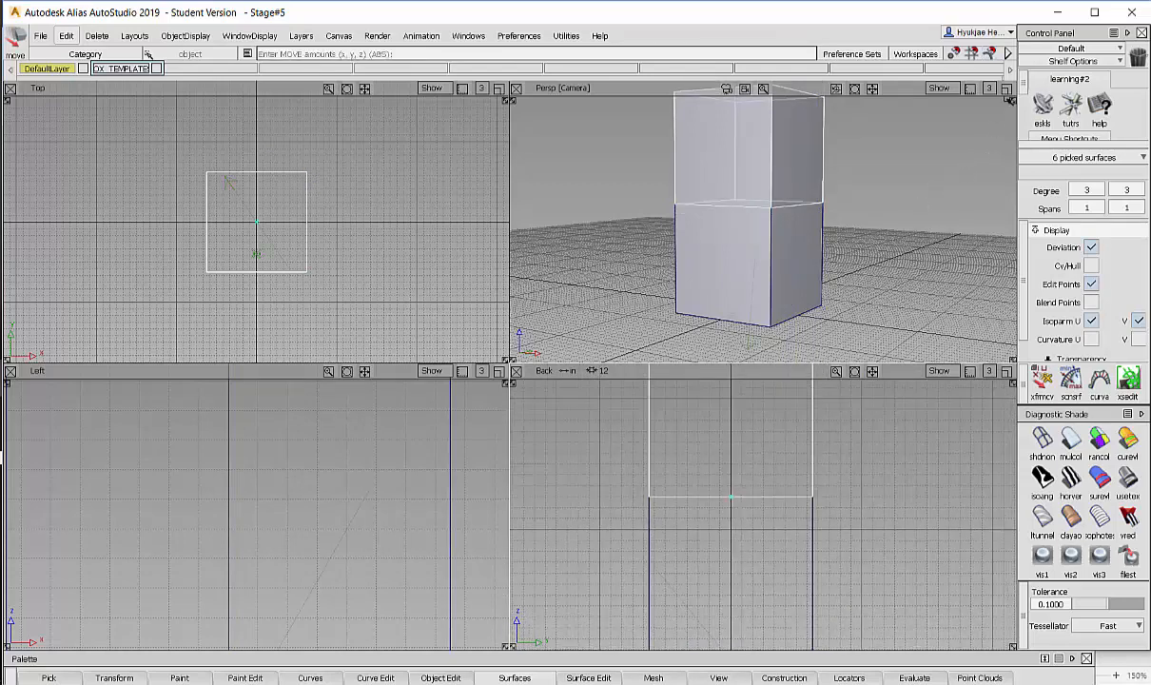
# - Maximize the perspective view and clear the selection
pyautogui.click(1007, 90)
pyautogui.keyDown('alt'); pyautogui.keyDown('shift'); pyautogui.moveTo(567, 345); pyautogui.dragTo(562, 379); pyautogui.keyUp('shift'); pyautogui.keyUp('alt')
pyautogui.keyDown('alt'); pyautogui.keyDown('shift'); pyautogui.moveTo(592, 377); pyautogui.dragTo(598, 397, button='middle'); pyautogui.keyUp('shift'); pyautogui.keyUp('alt')
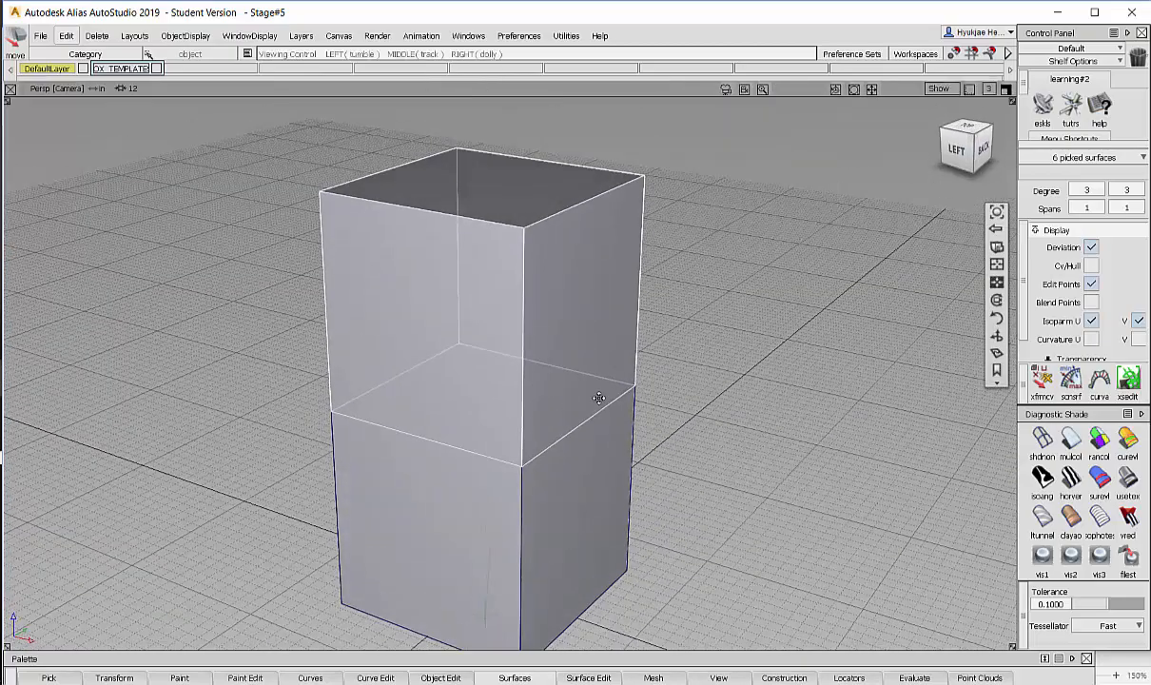
pyautogui.keyDown('alt'); pyautogui.keyDown('shift'); pyautogui.moveTo(598, 397); pyautogui.dragTo(525, 373, button='right'); pyautogui.keyUp('shift'); pyautogui.keyUp('alt')
pyautogui.keyDown('alt'); pyautogui.keyDown('shift'); pyautogui.moveTo(525, 373); pyautogui.dragTo(501, 375); pyautogui.keyUp('shift'); pyautogui.keyUp('alt')
pyautogui.keyDown('ctrl'); pyautogui.keyDown('shift'); pyautogui.moveTo(398, 187); pyautogui.dragTo(169, 176); pyautogui.keyUp('shift'); pyautogui.keyUp('ctrl')
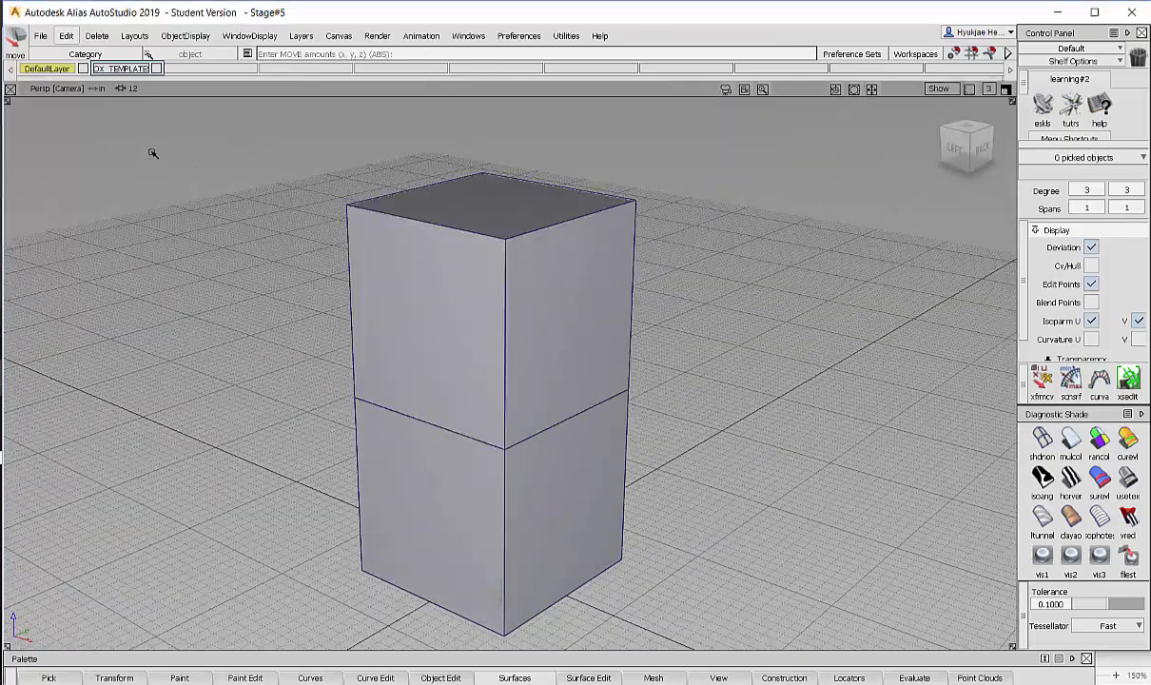
# - Toggle the BOX_TEMPLATE layer's visibility off and back on to check that it holds both cubes
pyautogui.rightClick(127, 70)
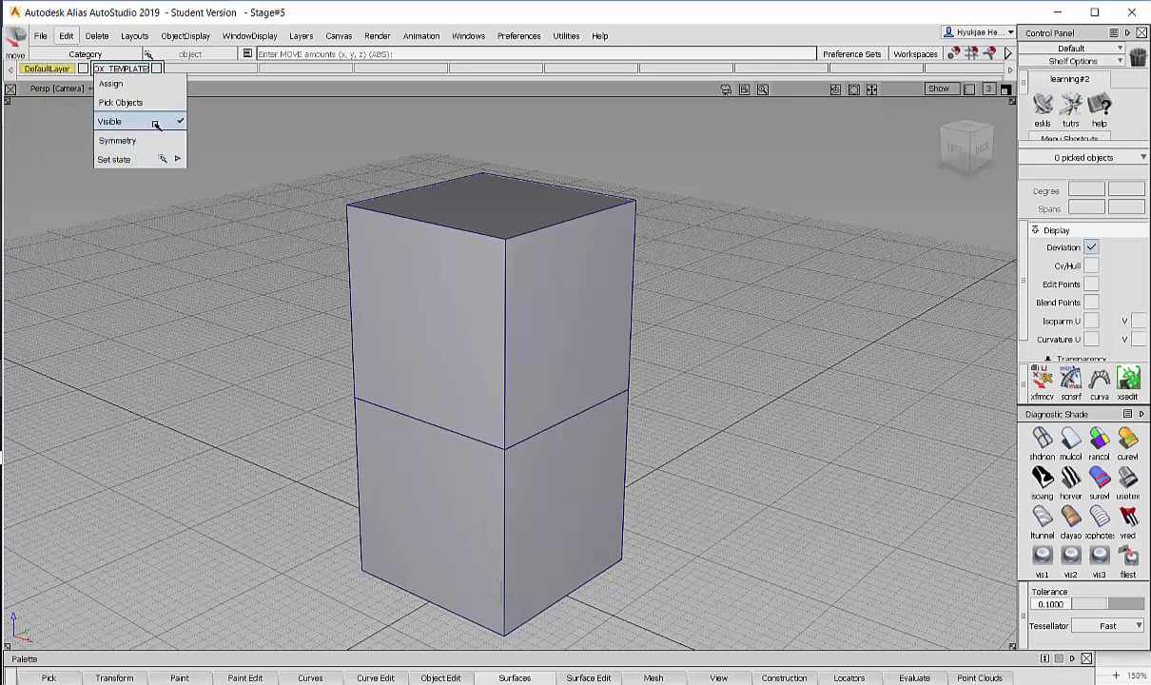
pyautogui.click(153, 122)
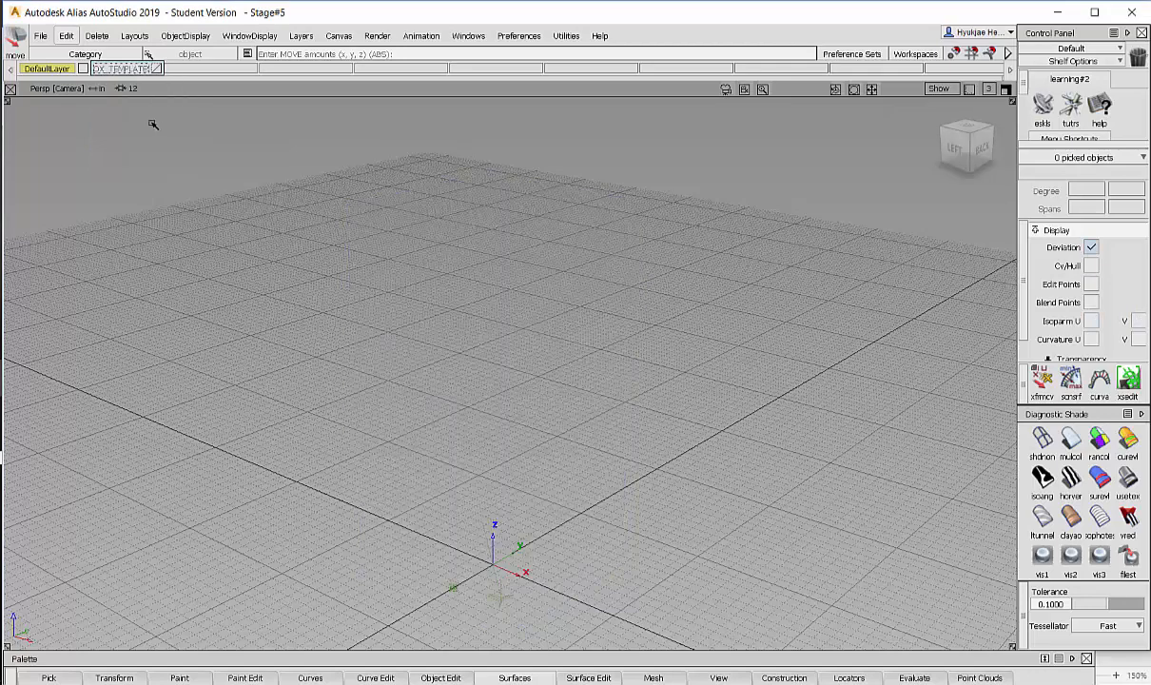
pyautogui.rightClick(132, 70)
pyautogui.click(122, 119)
# - Set the BOX_TEMPLATE layer's state to Reference and look at the stacked cubes as wireframe
pyautogui.rightClick(132, 71)
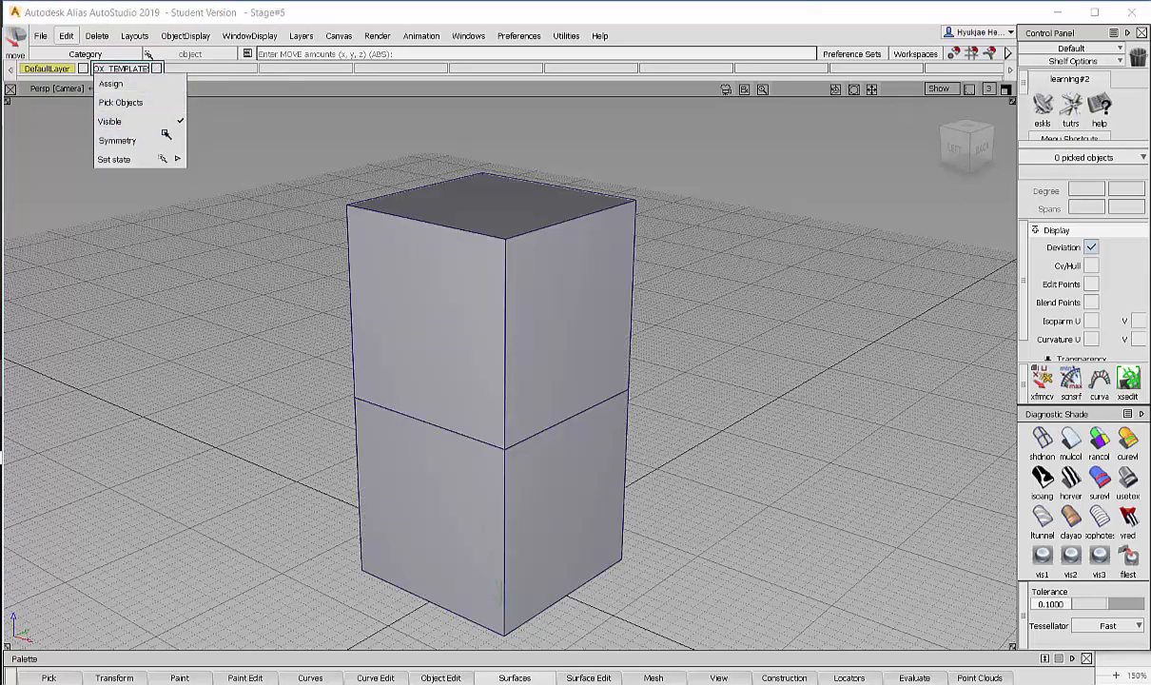
pyautogui.moveTo(165, 159)
pyautogui.click(228, 177)
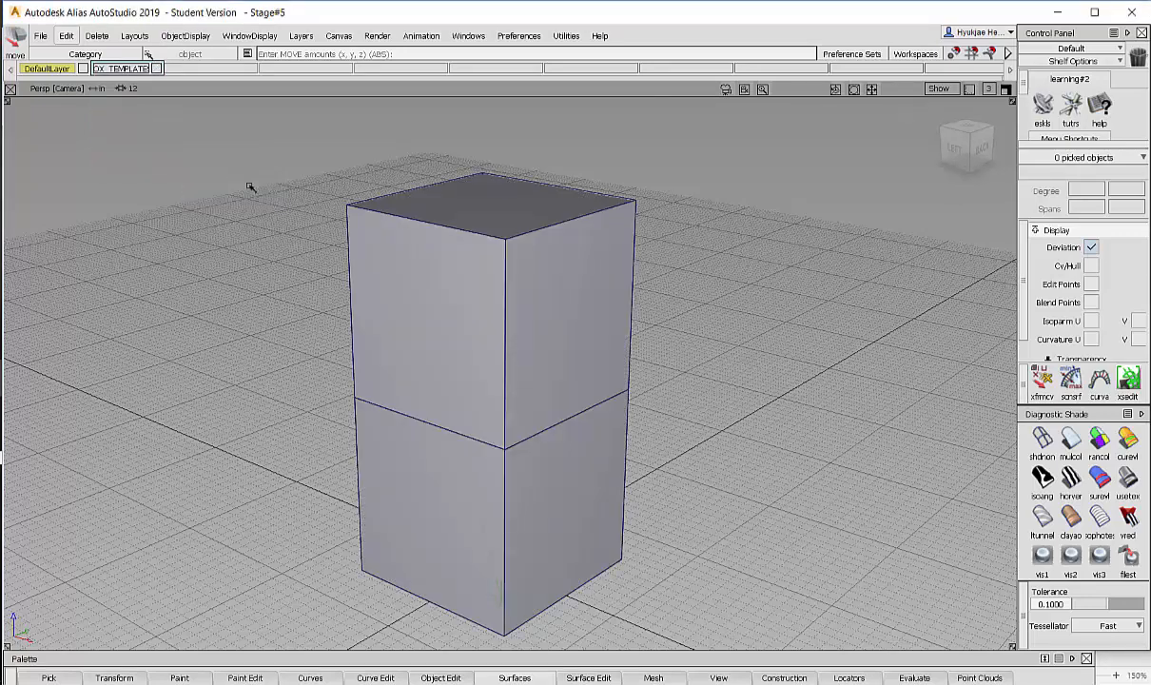
pyautogui.keyDown('alt'); pyautogui.keyDown('shift'); pyautogui.moveTo(531, 381); pyautogui.dragTo(463, 304); pyautogui.keyUp('shift'); pyautogui.keyUp('alt')
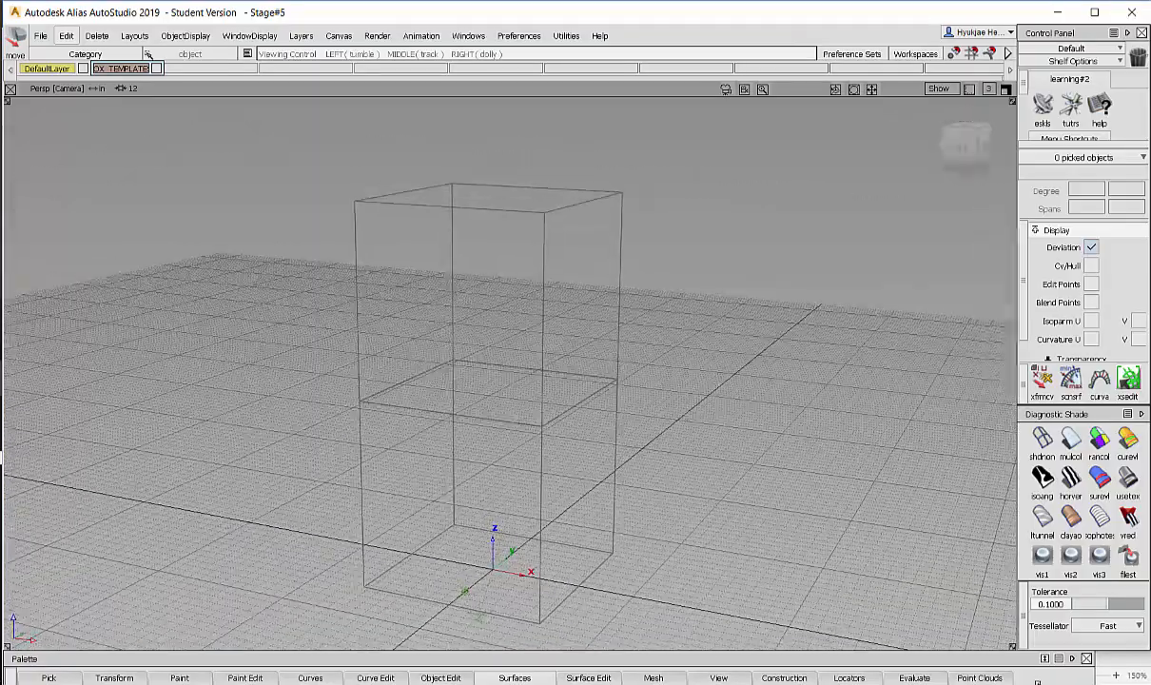
pyautogui.keyDown('alt'); pyautogui.keyDown('shift'); pyautogui.moveTo(661, 485); pyautogui.dragTo(594, 390); pyautogui.keyUp('shift'); pyautogui.keyUp('alt')
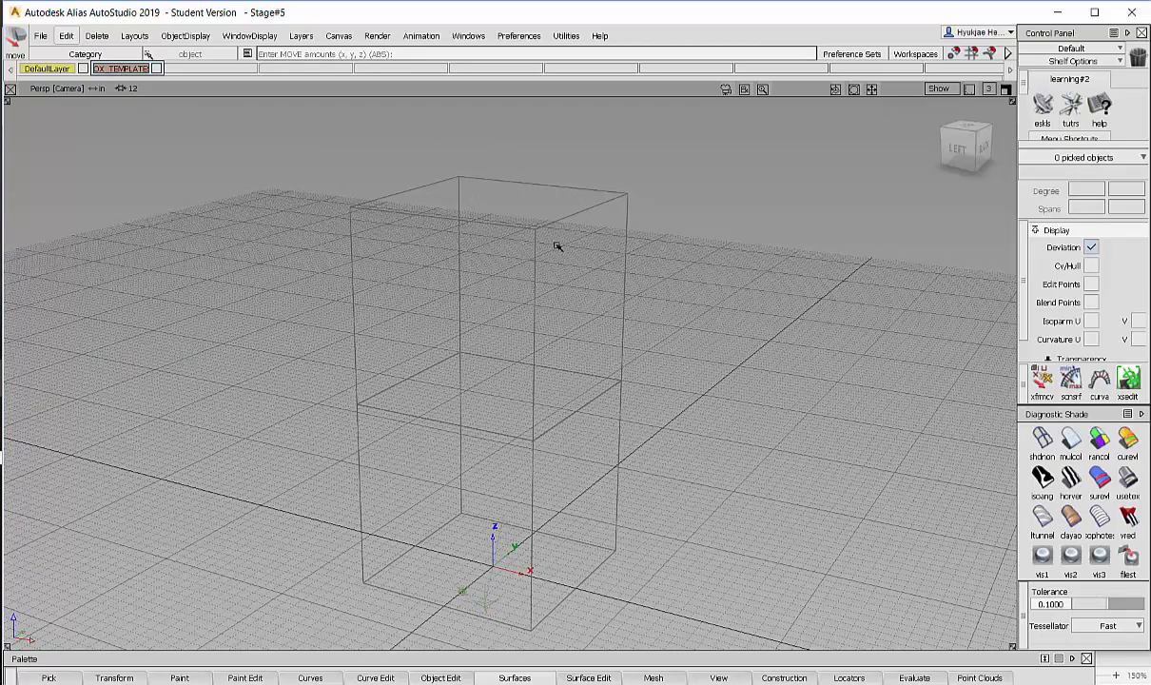
pyautogui.keyDown('alt'); pyautogui.keyDown('shift'); pyautogui.moveTo(463, 222); pyautogui.dragTo(400, 227); pyautogui.keyUp('shift'); pyautogui.keyUp('alt')
# - Set the BOX_TEMPLATE layer's state back to Pickable
pyautogui.rightClick(120, 69)
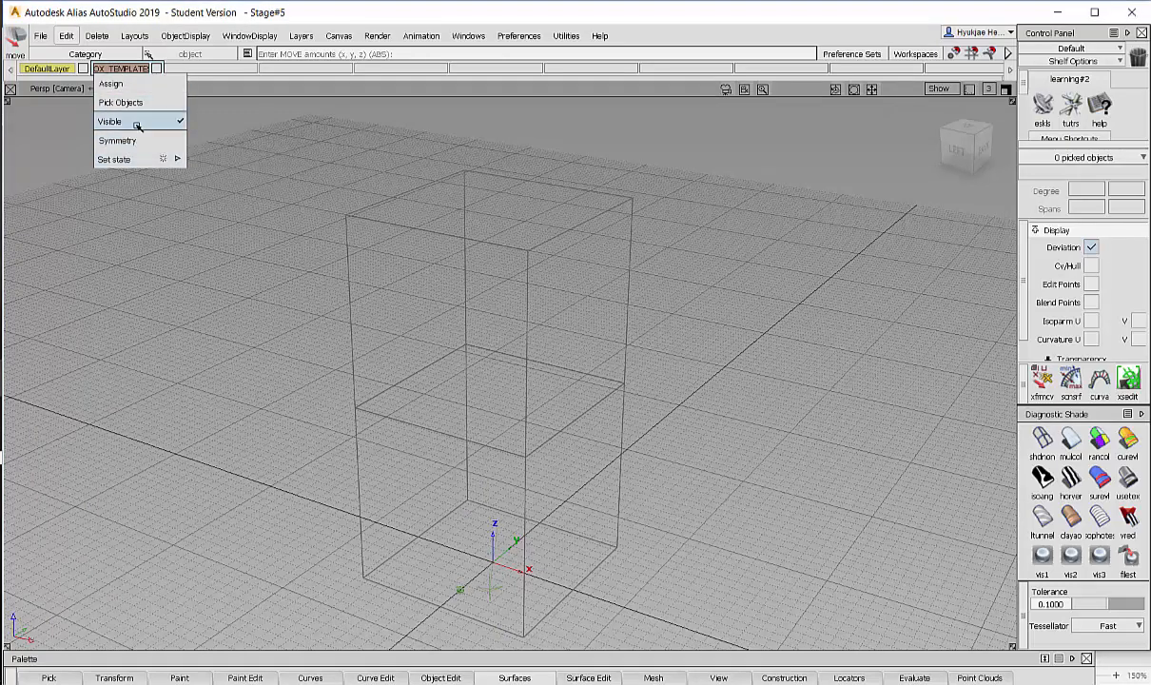
pyautogui.moveTo(132, 160)
pyautogui.click(231, 165)
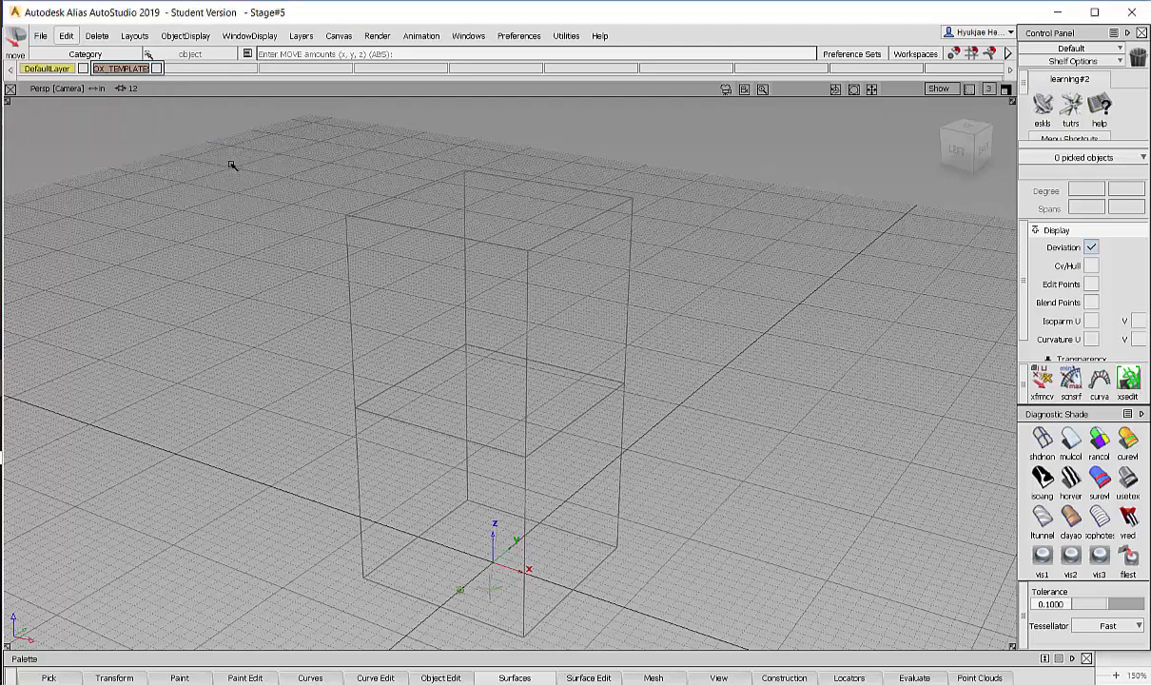
pyautogui.keyDown('alt'); pyautogui.keyDown('shift'); pyautogui.moveTo(597, 356); pyautogui.dragTo(621, 322); pyautogui.keyUp('shift'); pyautogui.keyUp('alt')
# - Pick both stacked cubes as objects
pyautogui.keyDown('ctrl'); pyautogui.keyDown('shift'); pyautogui.moveTo(613, 263); pyautogui.dragTo(617, 285); pyautogui.keyUp('shift'); pyautogui.keyUp('ctrl')
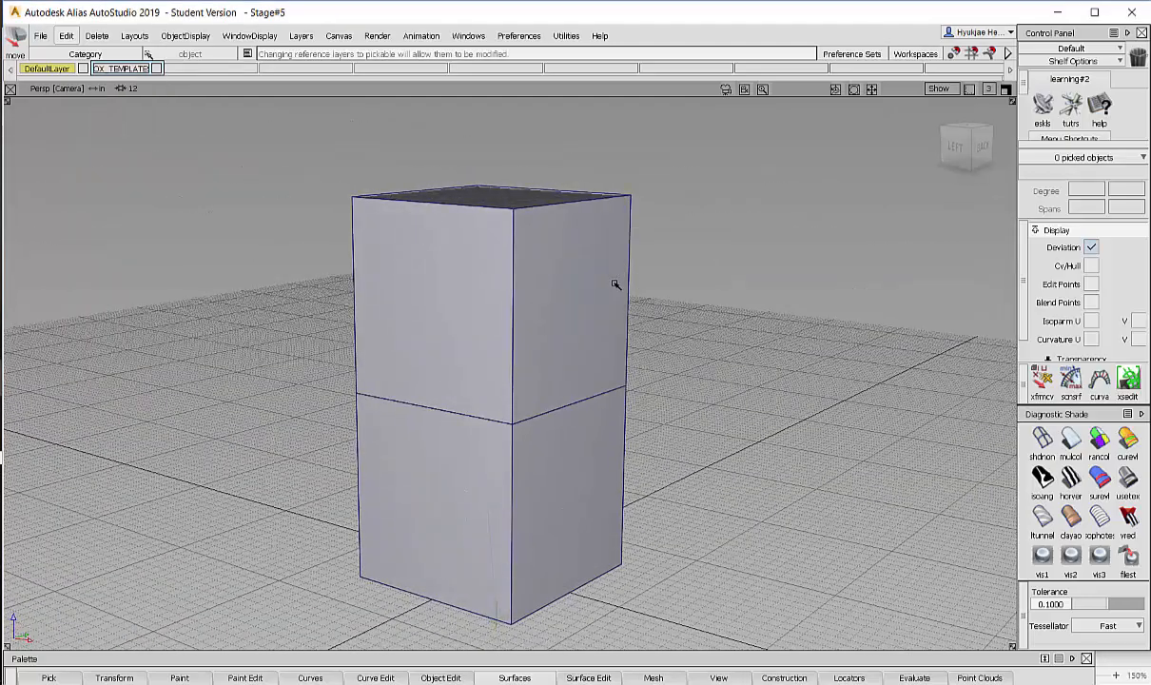
pyautogui.click(628, 312)
pyautogui.moveTo(696, 473); pyautogui.dragTo(611, 451)
pyautogui.keyDown('alt'); pyautogui.keyDown('shift'); pyautogui.moveTo(611, 451); pyautogui.dragTo(581, 471); pyautogui.keyUp('shift'); pyautogui.keyUp('alt')
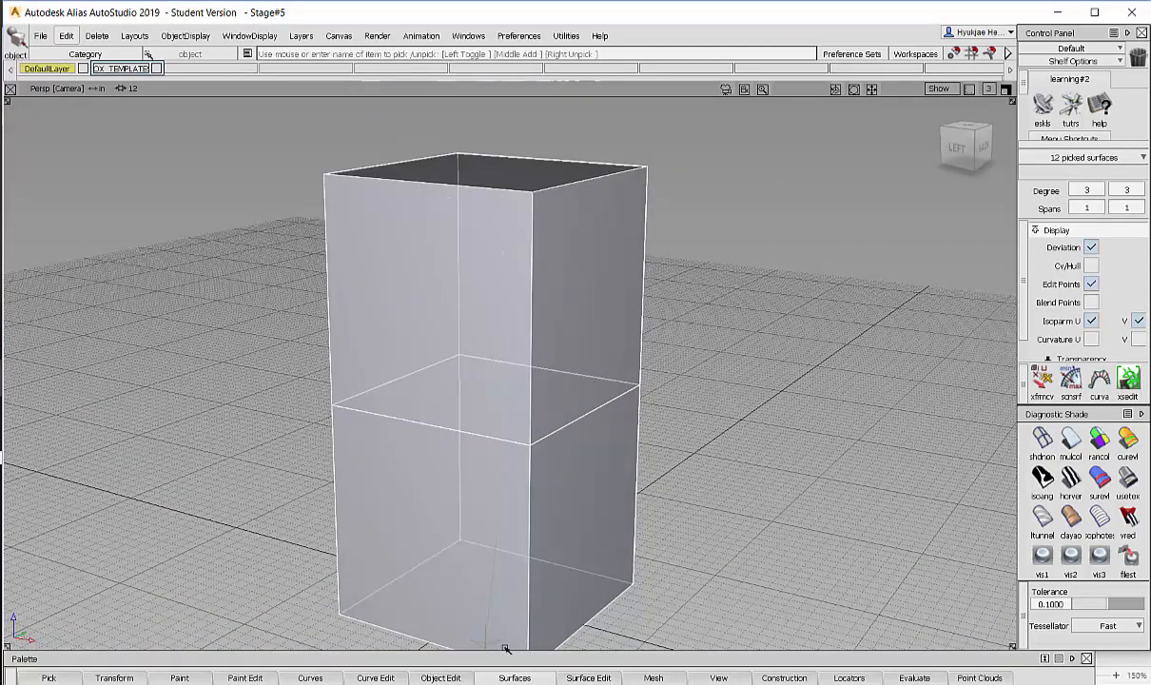
# - Adjust the patch precision of both cubes to show one centre line in each direction on every face
pyautogui.click(441, 677)
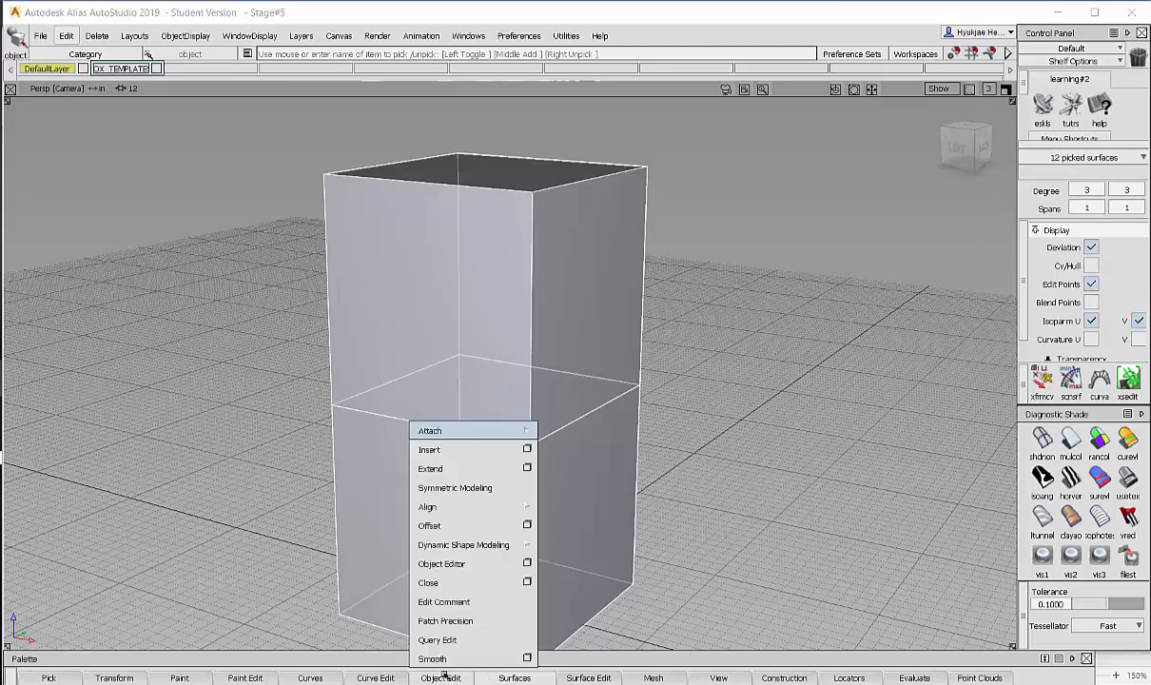
pyautogui.click(403, 595)
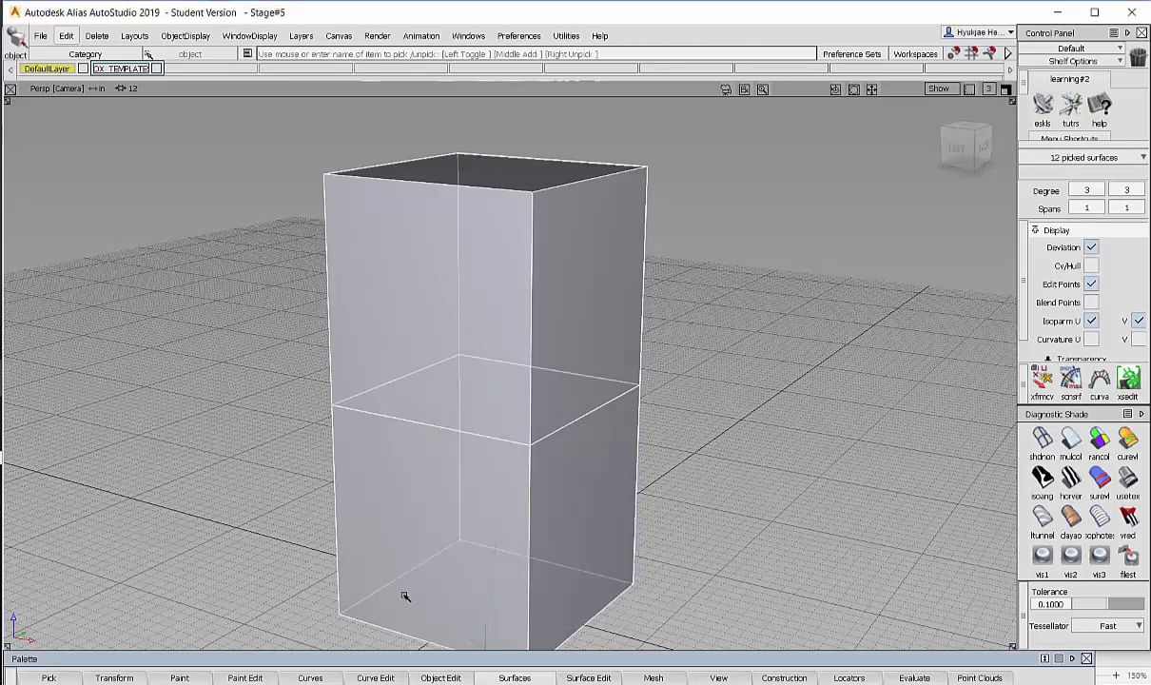
pyautogui.keyDown('ctrl'); pyautogui.keyDown('shift'); pyautogui.moveTo(404, 595); pyautogui.dragTo(228, 376, button='right'); pyautogui.keyUp('shift'); pyautogui.keyUp('ctrl')
pyautogui.moveTo(255, 385)
pyautogui.mouseDown()
pyautogui.moveTo(290, 377)
pyautogui.moveTo(243, 383)
pyautogui.moveTo(253, 380)
pyautogui.mouseUp()
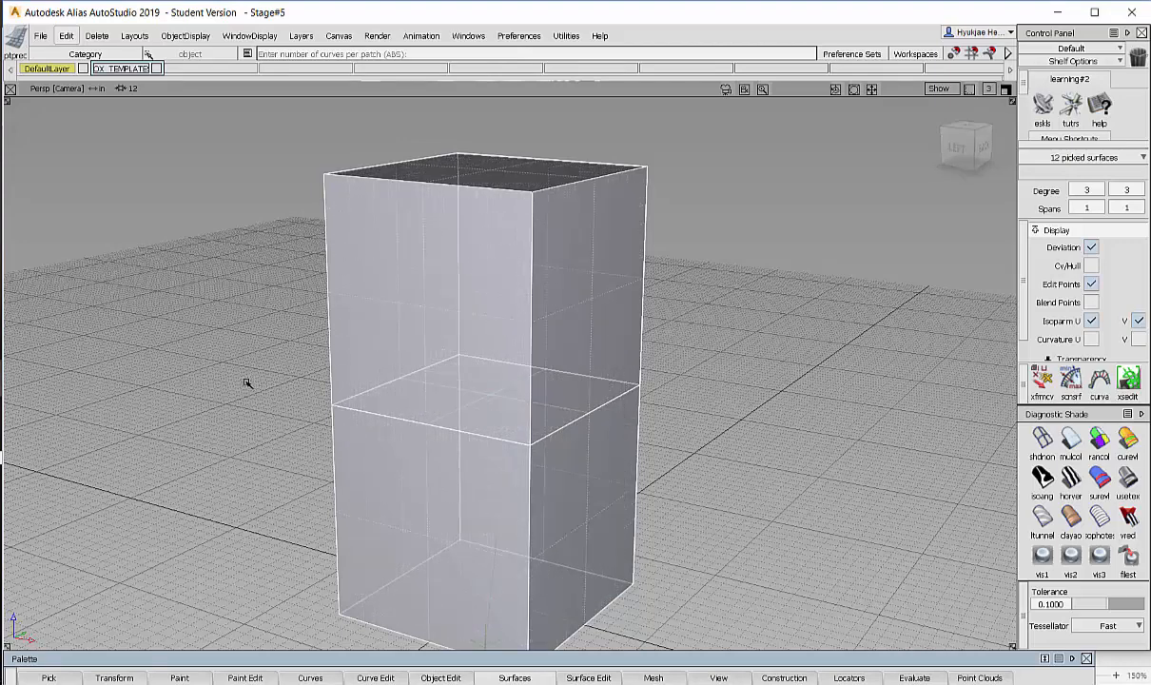
pyautogui.moveTo(906, 365)
pyautogui.mouseDown()
pyautogui.moveTo(927, 357)
pyautogui.moveTo(896, 362)
pyautogui.mouseUp()
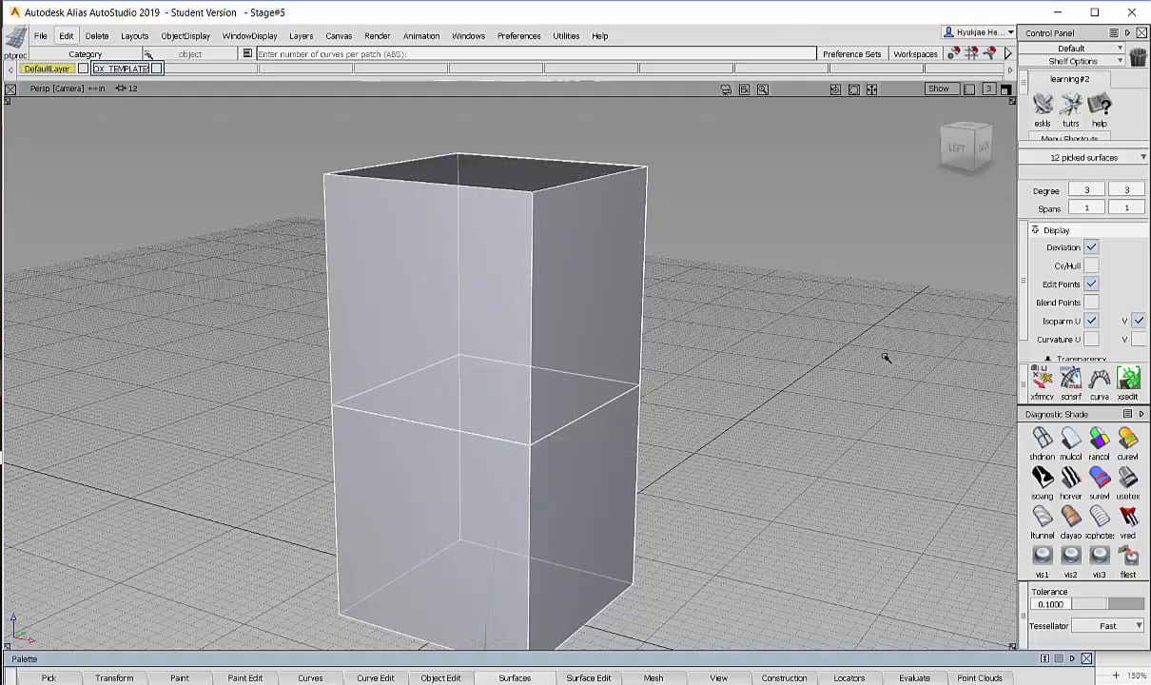
pyautogui.keyDown('alt'); pyautogui.keyDown('shift'); pyautogui.moveTo(613, 381); pyautogui.dragTo(534, 324); pyautogui.keyUp('shift'); pyautogui.keyUp('alt')
pyautogui.keyDown('alt'); pyautogui.keyDown('shift'); pyautogui.moveTo(461, 290); pyautogui.dragTo(470, 352); pyautogui.keyUp('shift'); pyautogui.keyUp('alt')
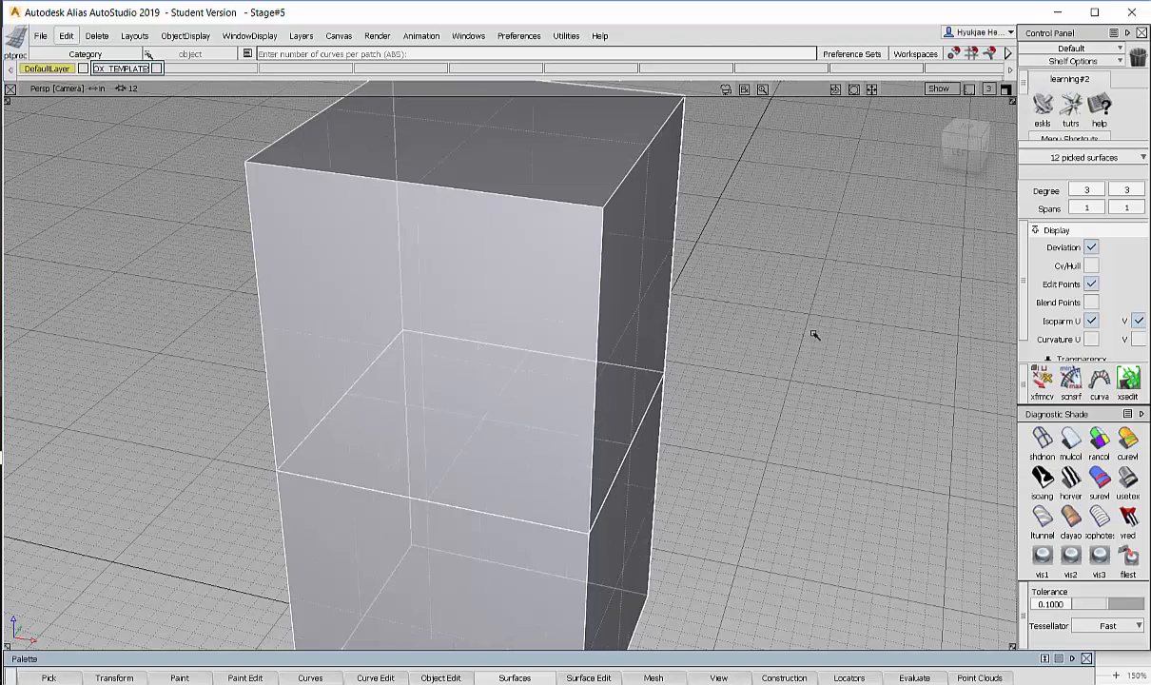
# - Clear the selection and examine the patch lines on the cube faces from several angles
pyautogui.keyDown('alt'); pyautogui.keyDown('shift'); pyautogui.moveTo(683, 344); pyautogui.dragTo(355, 239); pyautogui.keyUp('shift'); pyautogui.keyUp('alt')
pyautogui.keyDown('alt'); pyautogui.keyDown('shift'); pyautogui.moveTo(348, 389); pyautogui.dragTo(404, 411); pyautogui.keyUp('shift'); pyautogui.keyUp('alt')
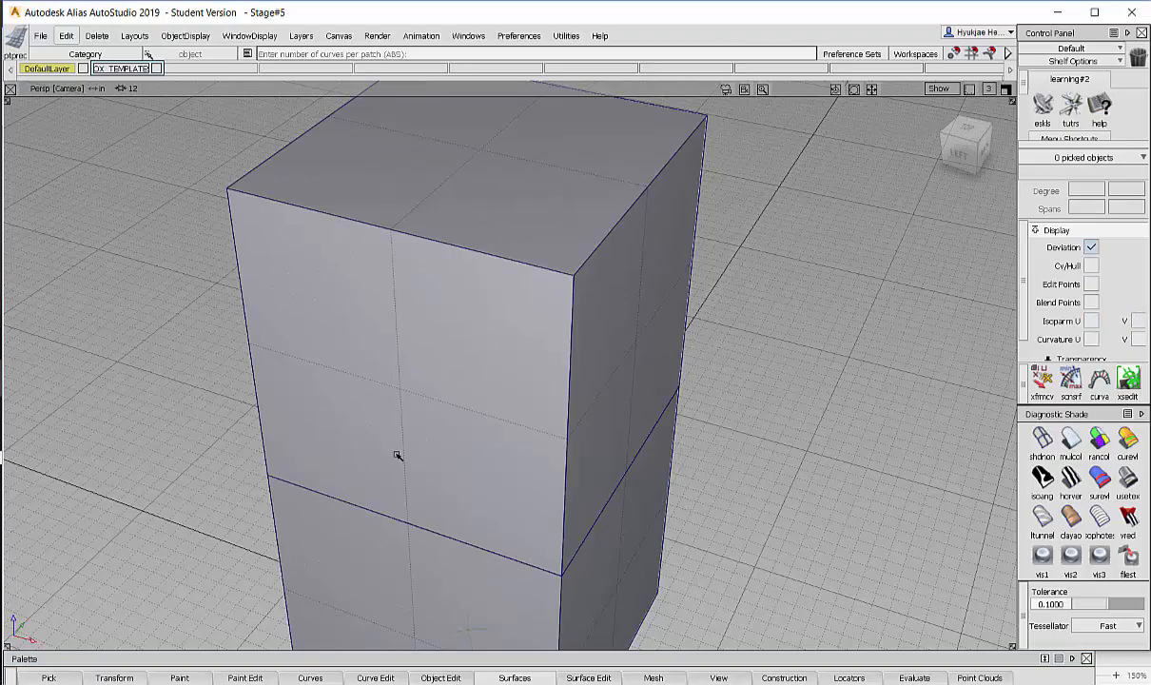
pyautogui.keyDown('alt'); pyautogui.keyDown('shift'); pyautogui.moveTo(535, 408); pyautogui.dragTo(604, 333); pyautogui.keyUp('shift'); pyautogui.keyUp('alt')
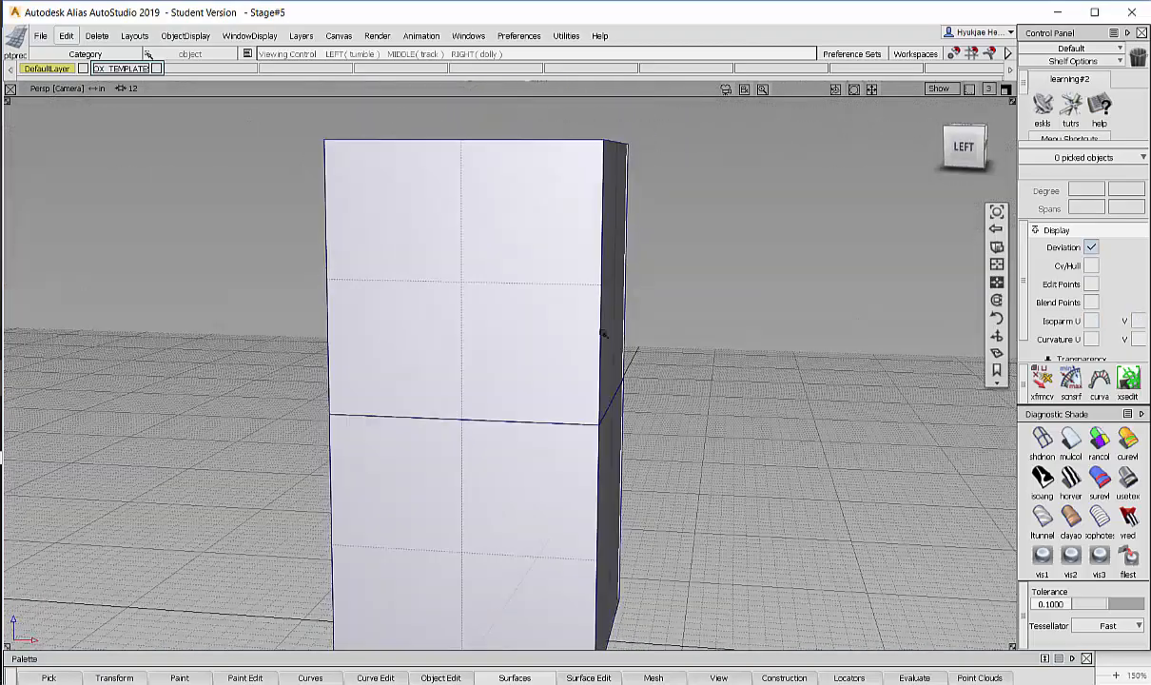
pyautogui.keyDown('alt'); pyautogui.keyDown('shift'); pyautogui.moveTo(604, 334); pyautogui.dragTo(537, 362, button='right'); pyautogui.keyUp('shift'); pyautogui.keyUp('alt')
pyautogui.keyDown('alt'); pyautogui.keyDown('shift'); pyautogui.moveTo(538, 362); pyautogui.dragTo(462, 363); pyautogui.keyUp('shift'); pyautogui.keyUp('alt')
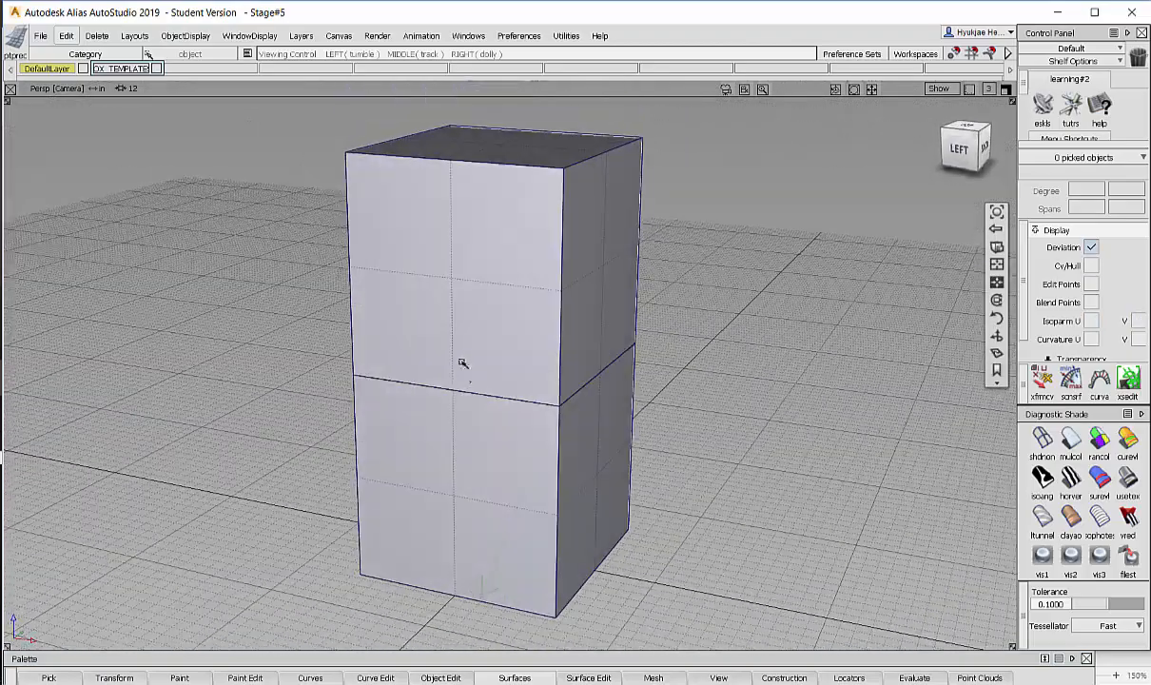
# - Lock the two cubes as a wireframe guide by setting the BOX_TEMPLATE layer to Reference
pyautogui.rightClick(121, 69)
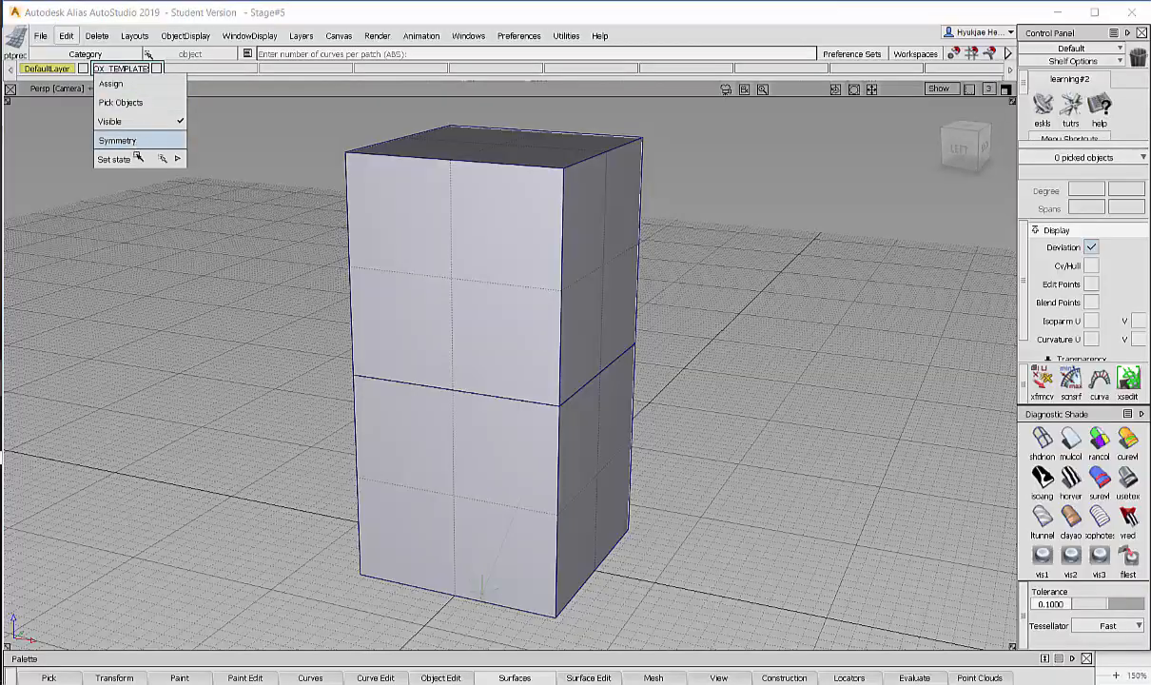
pyautogui.moveTo(134, 159)
pyautogui.click(239, 182)
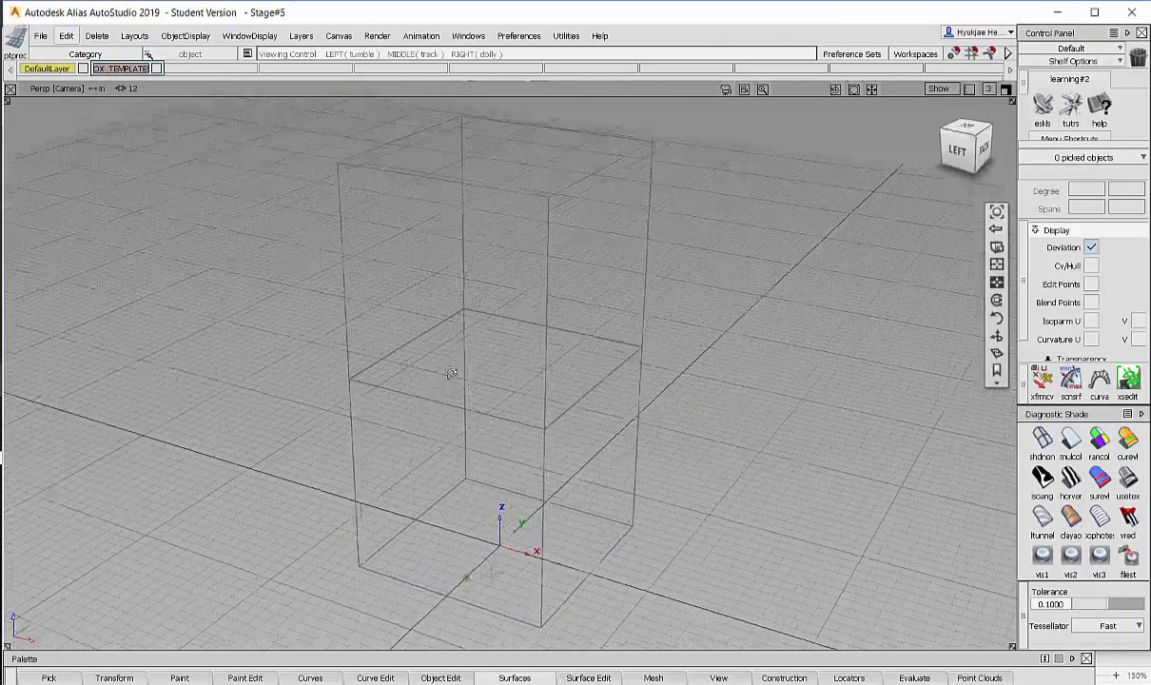
pyautogui.keyDown('alt'); pyautogui.keyDown('shift'); pyautogui.moveTo(444, 372); pyautogui.dragTo(556, 359); pyautogui.keyUp('shift'); pyautogui.keyUp('alt')
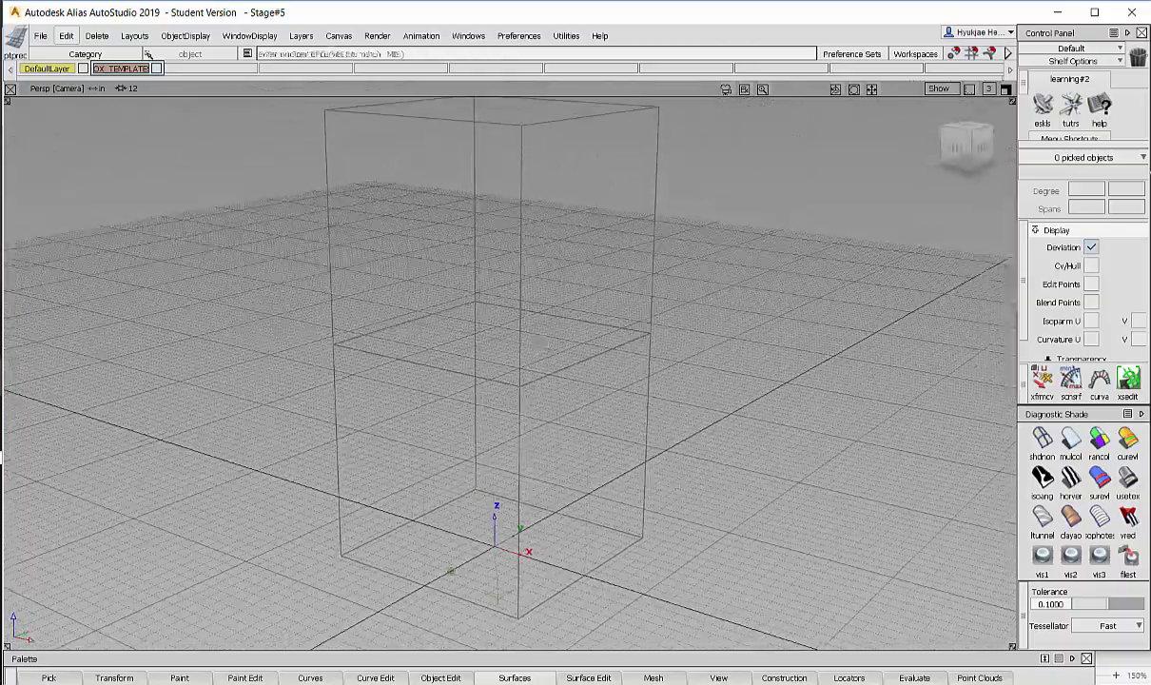
pyautogui.keyDown('alt'); pyautogui.keyDown('shift'); pyautogui.moveTo(809, 333); pyautogui.dragTo(810, 340); pyautogui.keyUp('shift'); pyautogui.keyUp('alt')
# - Start a new CV curve at the lower cube's bottom corner and place CVs up its vertical edge to the corner where the cubes meet
pyautogui.click(309, 677)
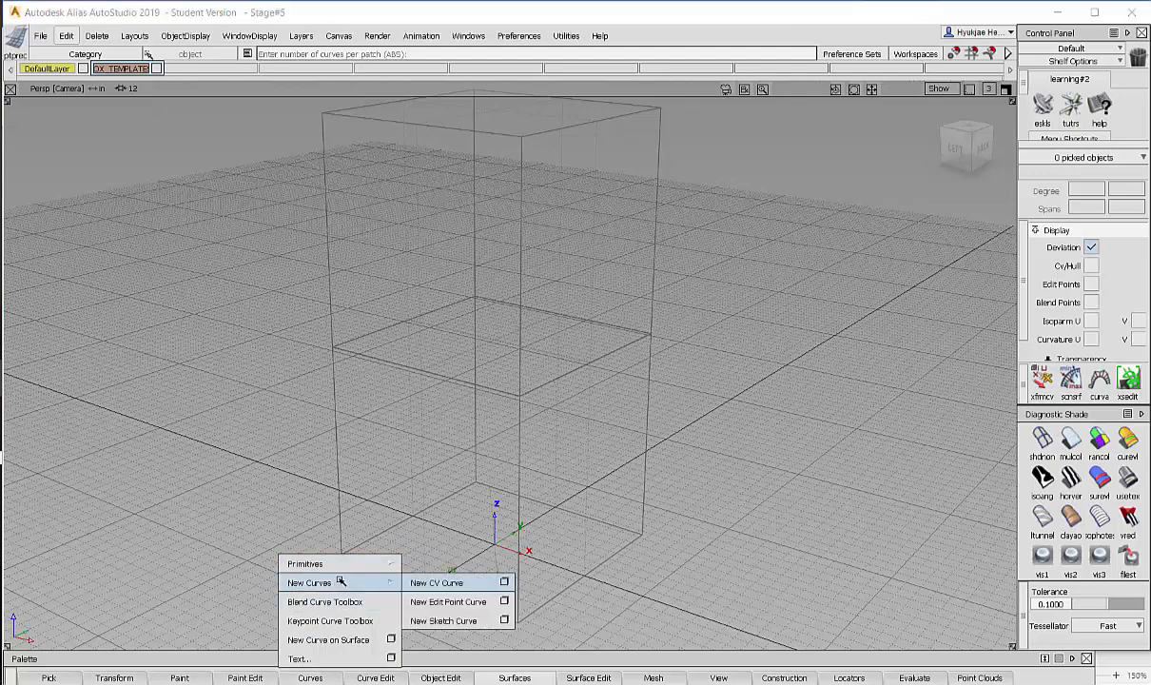
pyautogui.moveTo(304, 564)
pyautogui.click(476, 582)
pyautogui.moveTo(561, 538)
pyautogui.keyDown('alt'); pyautogui.keyDown('shift'); pyautogui.mouseDown()
pyautogui.moveTo(598, 519)
pyautogui.moveTo(578, 533)
pyautogui.mouseUp(); pyautogui.keyUp('shift'); pyautogui.keyUp('alt')
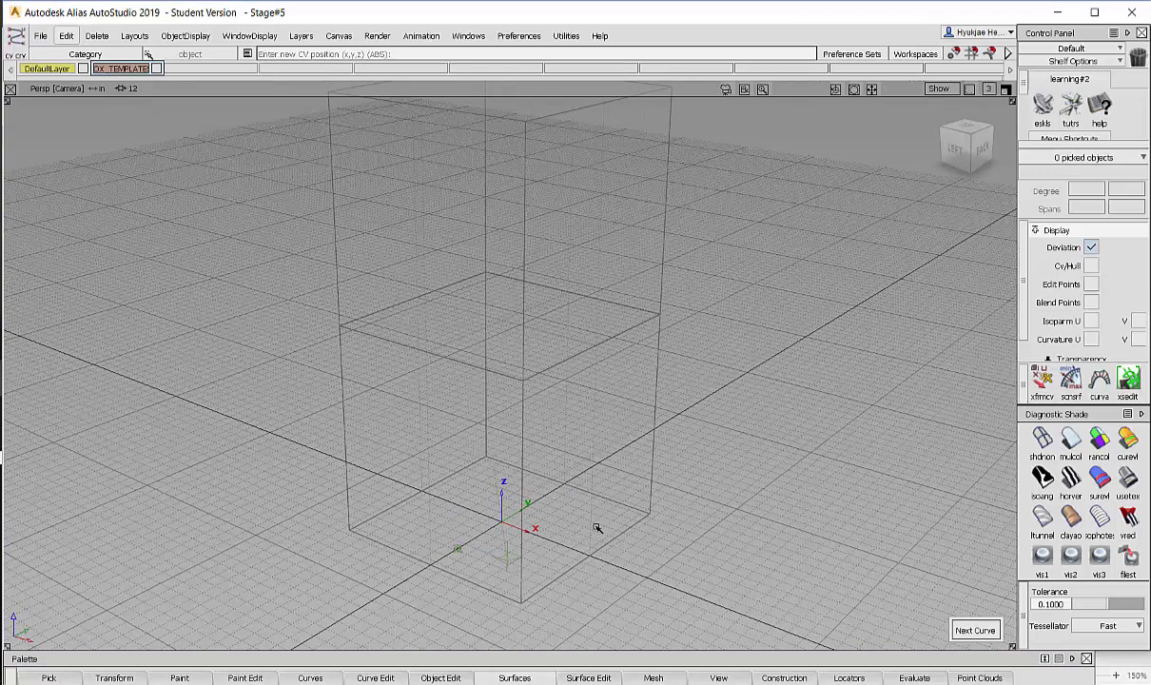
pyautogui.click(523, 412)
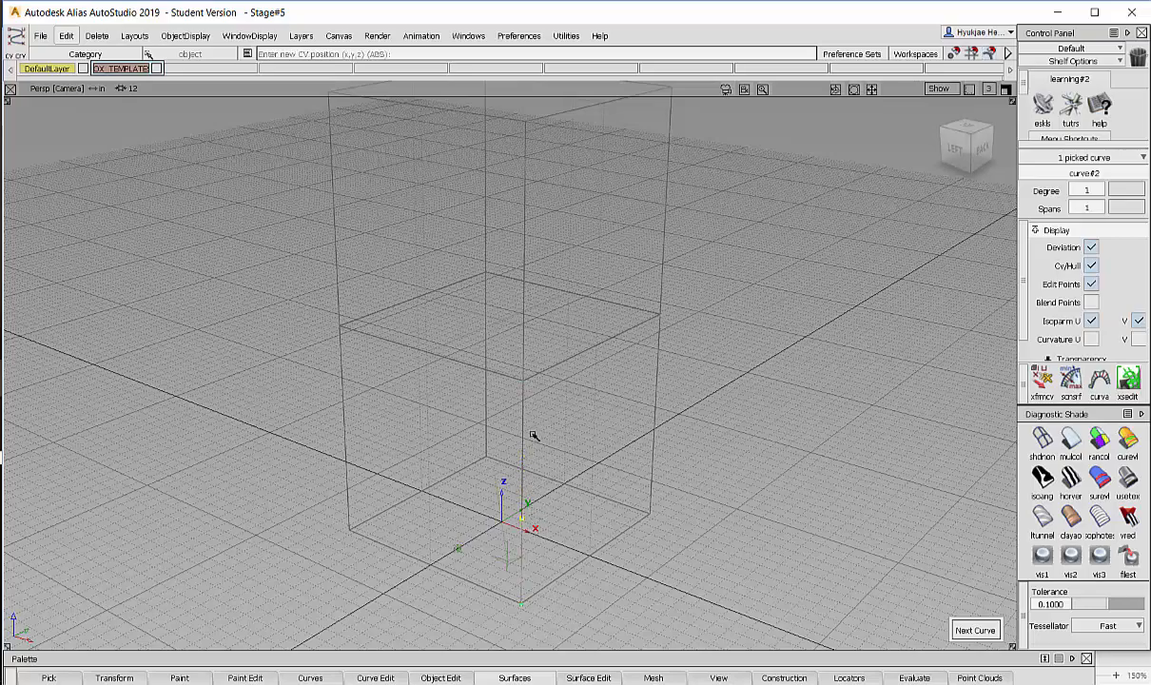
pyautogui.moveTo(528, 437); pyautogui.dragTo(637, 412, button='middle')
pyautogui.keyDown('alt'); pyautogui.keyDown('shift'); pyautogui.moveTo(634, 506); pyautogui.dragTo(564, 499); pyautogui.keyUp('shift'); pyautogui.keyUp('alt')
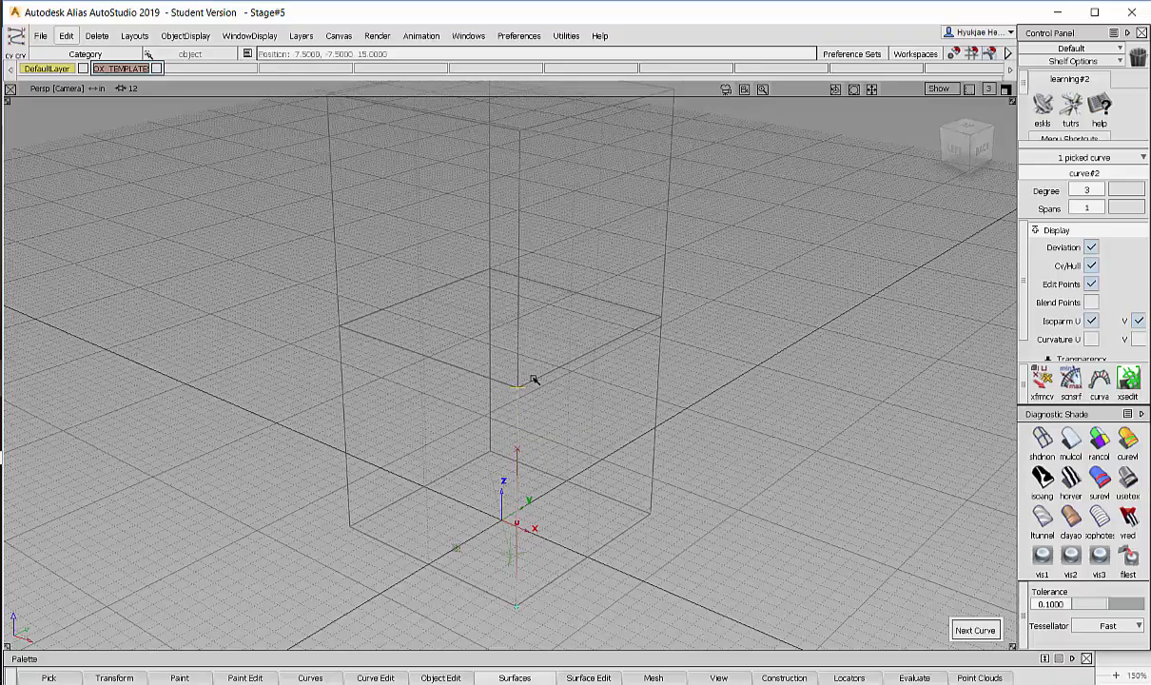
# - Add CVs along the cubes' shared horizontal edge at Y about -2.5 and 2.65, and one at the opposite corner
pyautogui.keyDown('alt'); pyautogui.keyDown('shift'); pyautogui.moveTo(571, 395); pyautogui.dragTo(530, 412); pyautogui.keyUp('shift'); pyautogui.keyUp('alt')
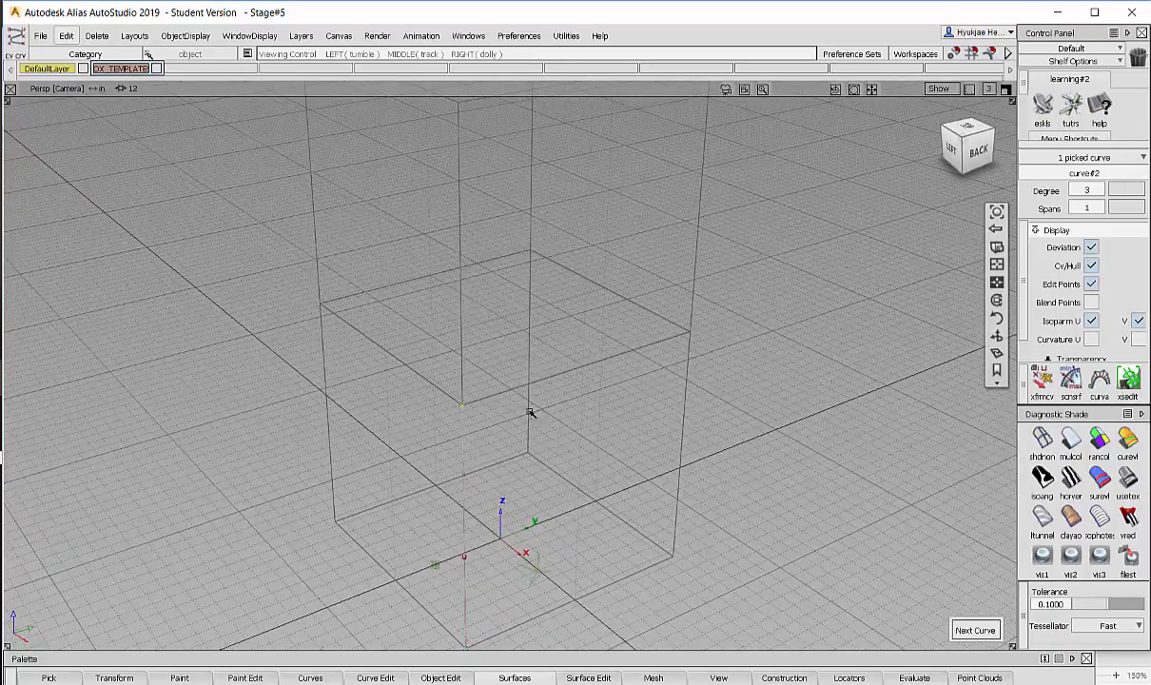
pyautogui.click(534, 390)
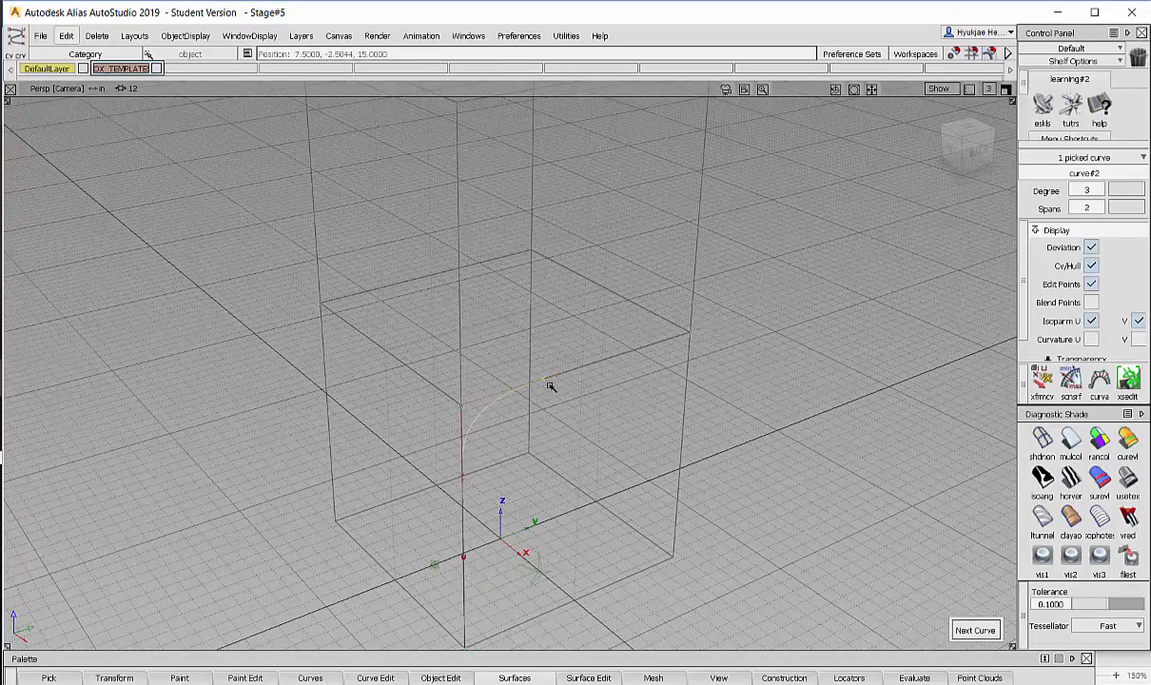
pyautogui.click(622, 354)
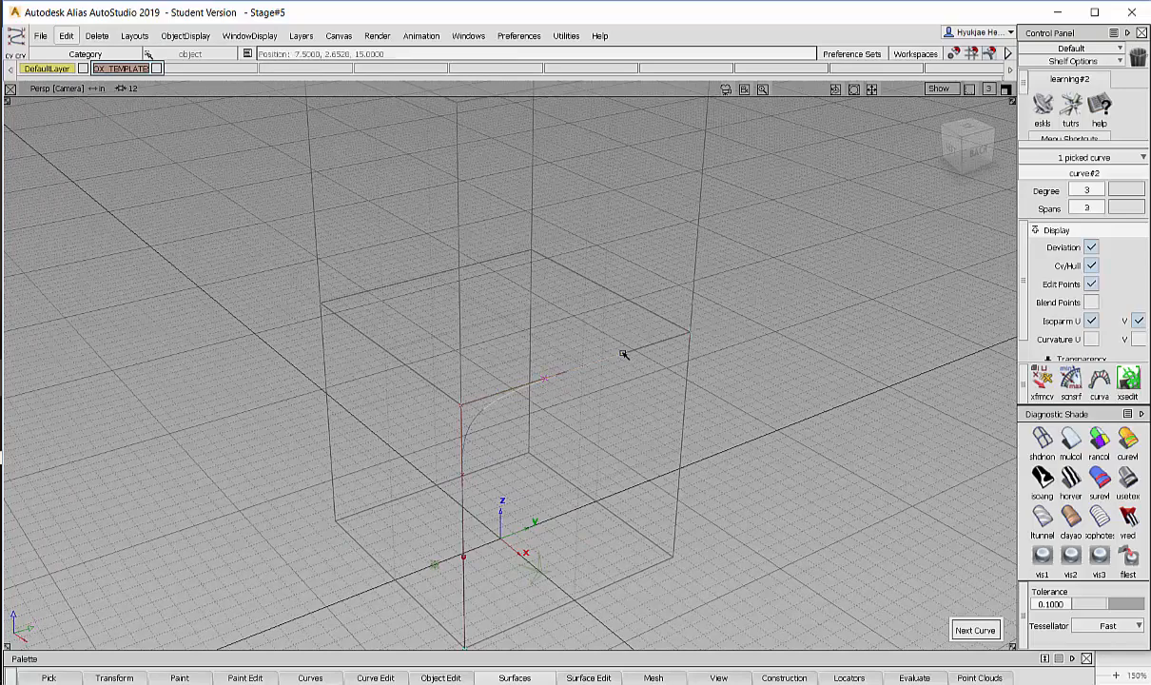
pyautogui.click(690, 332)
# - Continue the curve with CVs up the upper cube's vertical edge, ending at its top corner
pyautogui.keyDown('alt'); pyautogui.keyDown('shift'); pyautogui.moveTo(691, 278); pyautogui.dragTo(719, 348); pyautogui.keyUp('shift'); pyautogui.keyUp('alt')
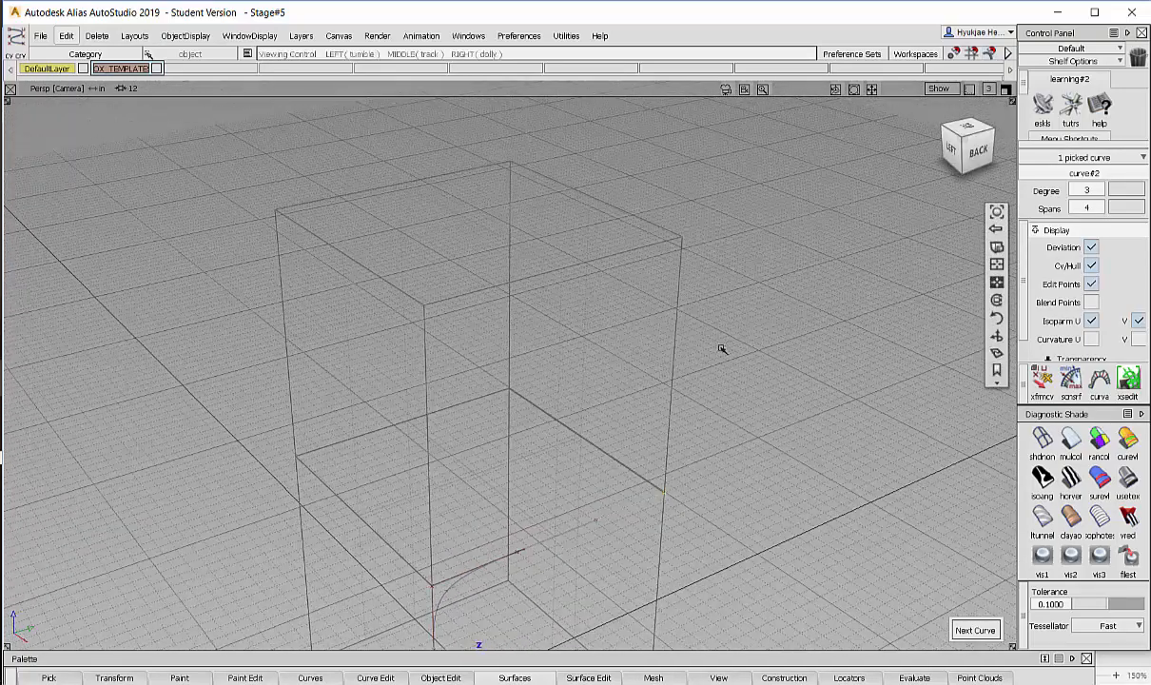
pyautogui.moveTo(667, 424); pyautogui.dragTo(670, 389)
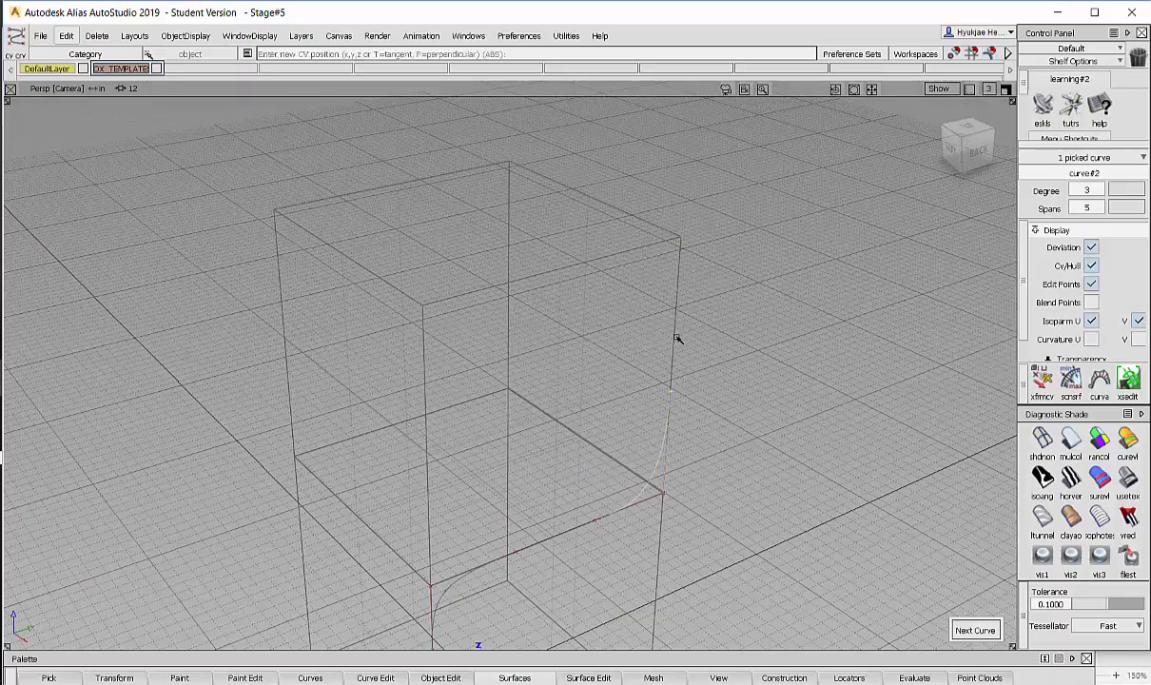
pyautogui.click(675, 321)
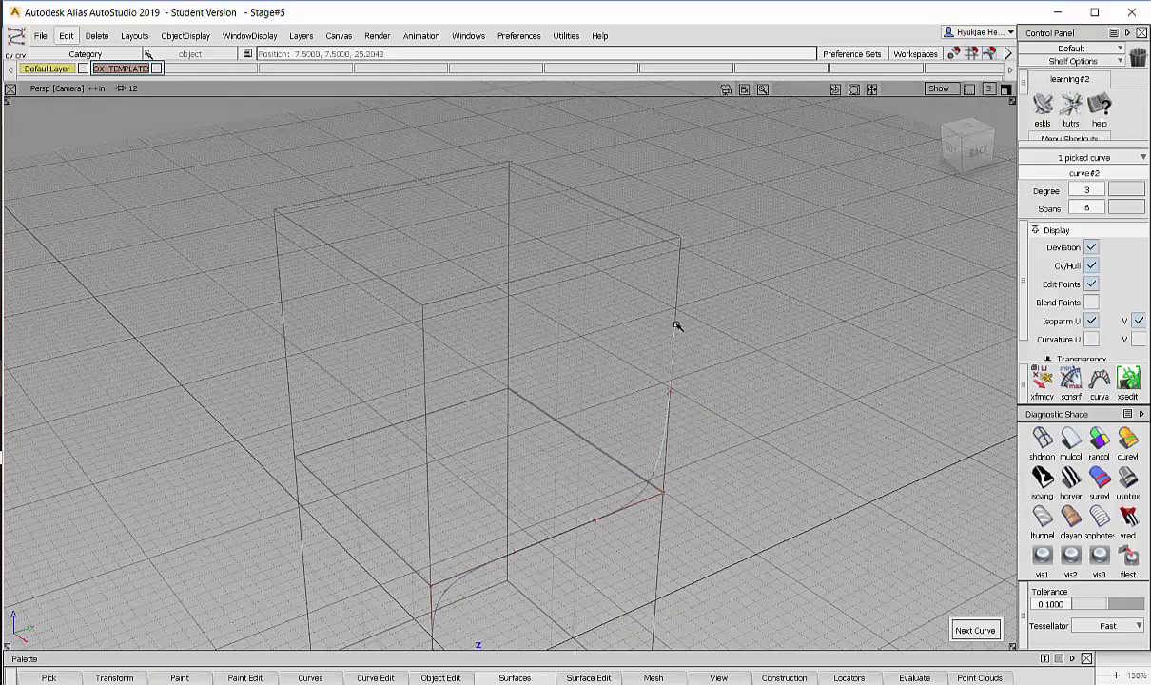
pyautogui.click(679, 253)
pyautogui.keyDown('alt'); pyautogui.keyDown('shift'); pyautogui.moveTo(698, 311); pyautogui.dragTo(753, 265); pyautogui.keyUp('shift'); pyautogui.keyUp('alt')
# - Finish the curve, pick it as an object and examine its shape against the guide cubes
pyautogui.keyDown('ctrl'); pyautogui.keyDown('shift'); pyautogui.click(760, 350); pyautogui.keyUp('shift'); pyautogui.keyUp('ctrl')
pyautogui.keyDown('ctrl'); pyautogui.keyDown('shift'); pyautogui.click(698, 244); pyautogui.keyUp('shift'); pyautogui.keyUp('ctrl')
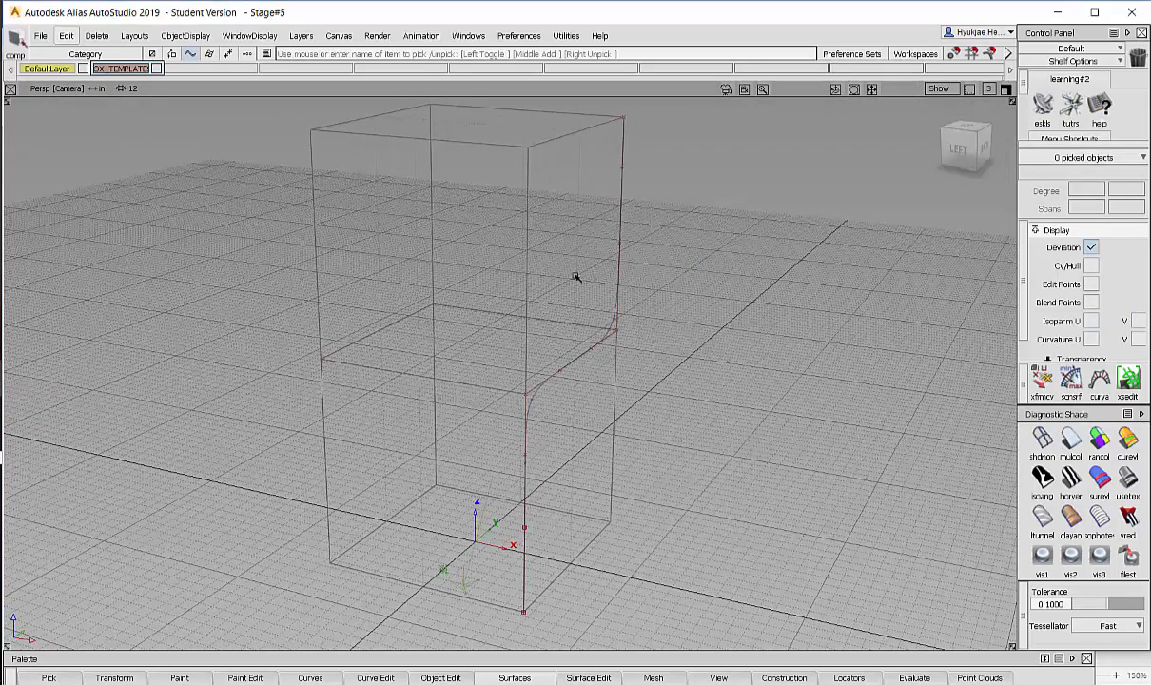
pyautogui.click(622, 267)
pyautogui.keyDown('ctrl'); pyautogui.keyDown('shift'); pyautogui.click(674, 254); pyautogui.keyUp('shift'); pyautogui.keyUp('ctrl')
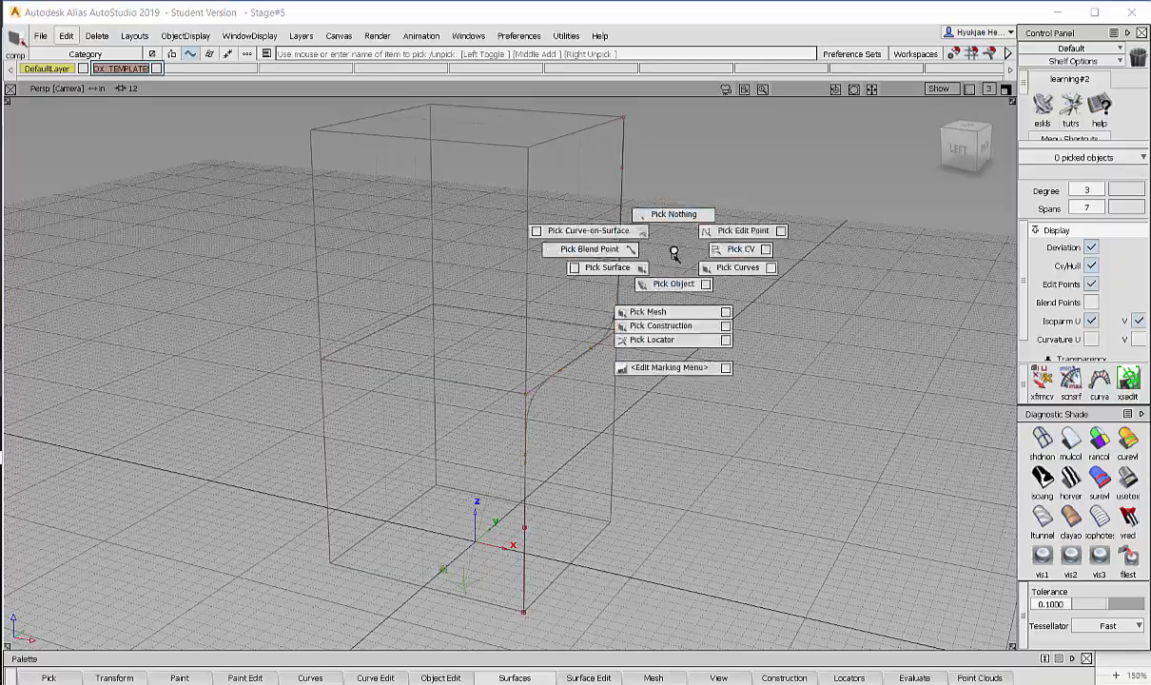
pyautogui.keyDown('ctrl'); pyautogui.keyDown('shift'); pyautogui.moveTo(663, 283); pyautogui.dragTo(390, 330); pyautogui.keyUp('shift'); pyautogui.keyUp('ctrl')
pyautogui.click(620, 266)
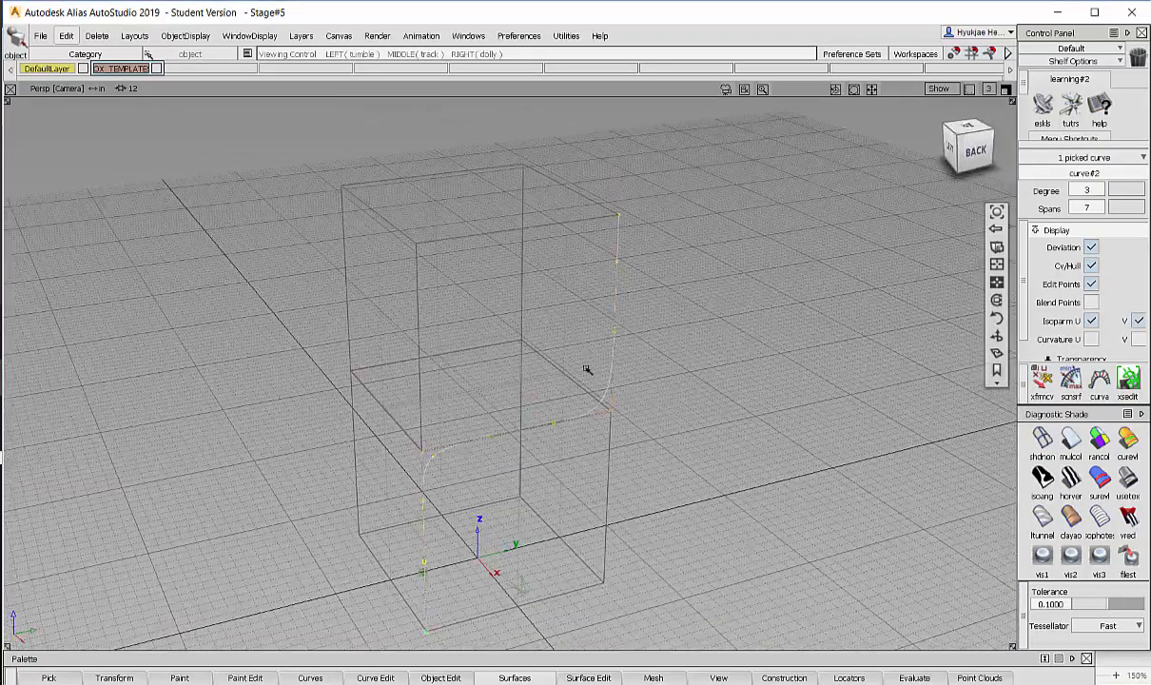
pyautogui.keyDown('alt'); pyautogui.keyDown('shift'); pyautogui.moveTo(586, 369); pyautogui.dragTo(632, 343); pyautogui.keyUp('shift'); pyautogui.keyUp('alt')
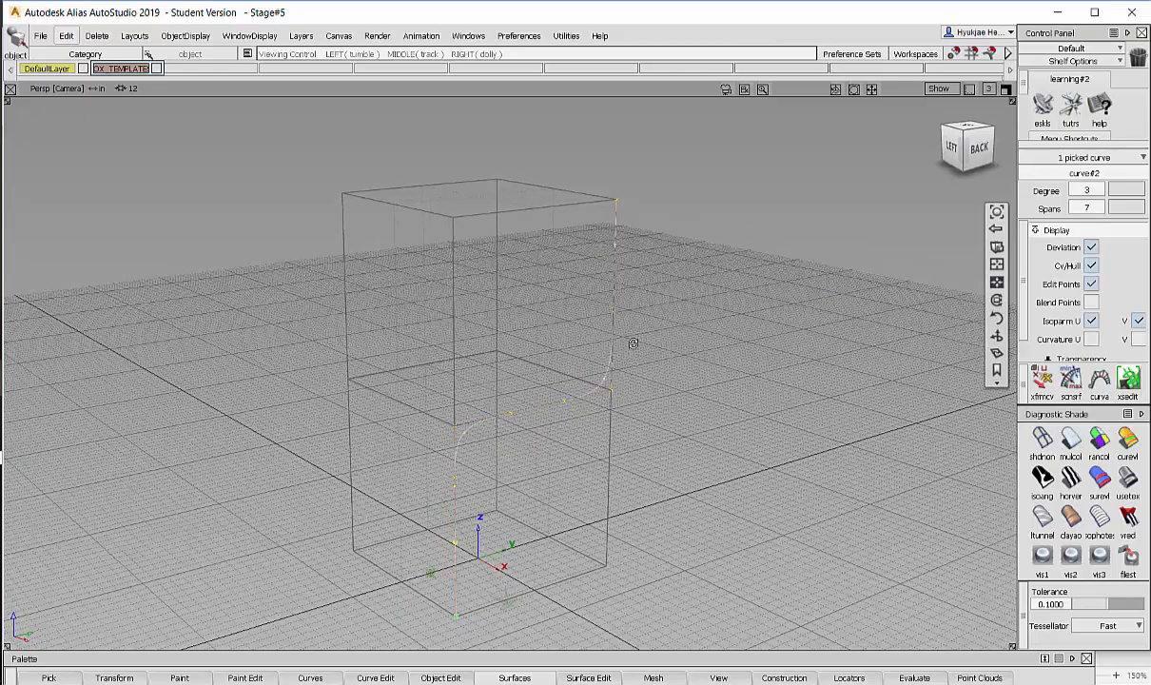
pyautogui.keyDown('alt'); pyautogui.keyDown('shift'); pyautogui.moveTo(637, 285); pyautogui.dragTo(663, 296); pyautogui.keyUp('shift'); pyautogui.keyUp('alt')
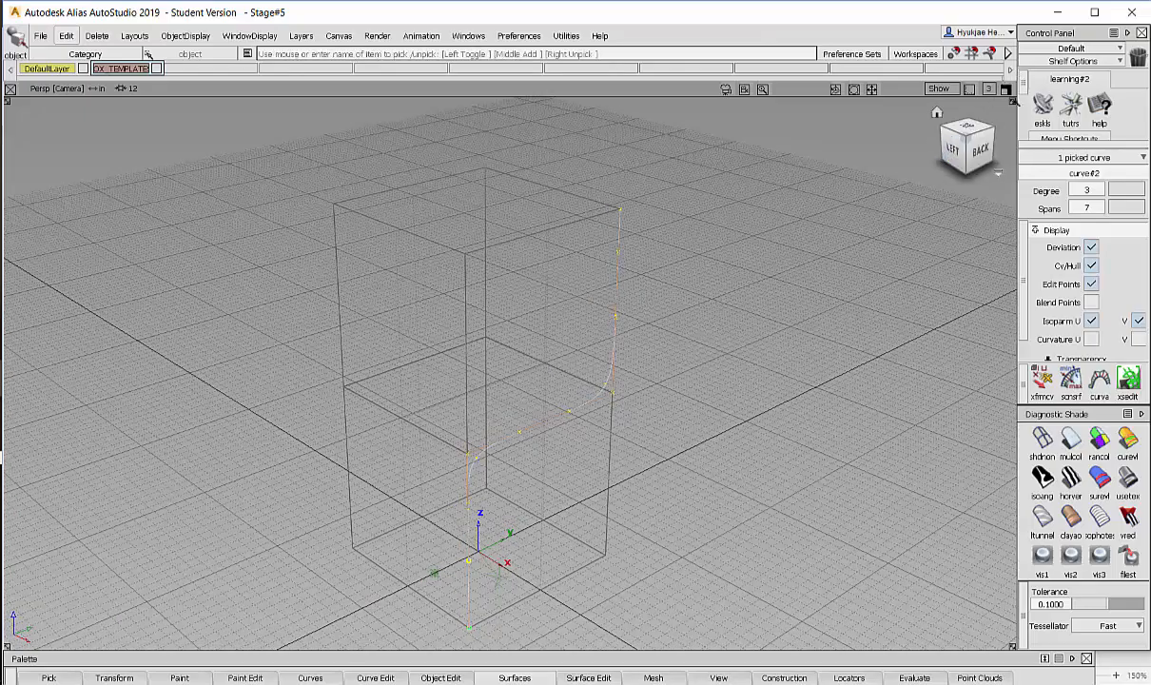
# - Show the Back view full size and frame the whole curve with both guide cubes
pyautogui.click(1005, 88)
pyautogui.keyDown('alt'); pyautogui.keyDown('shift'); pyautogui.moveTo(782, 478); pyautogui.dragTo(819, 441, button='middle'); pyautogui.keyUp('shift'); pyautogui.keyUp('alt')
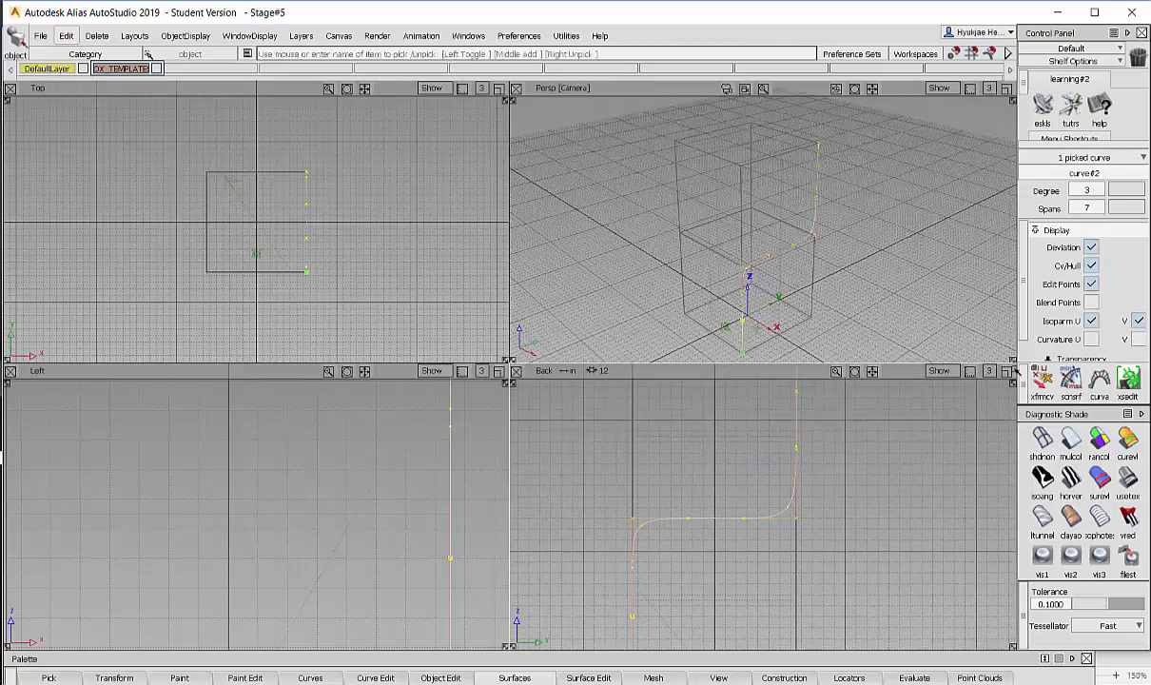
pyautogui.click(1006, 371)
pyautogui.keyDown('alt'); pyautogui.keyDown('shift'); pyautogui.moveTo(704, 338); pyautogui.dragTo(724, 363, button='middle'); pyautogui.keyUp('shift'); pyautogui.keyUp('alt')
pyautogui.keyDown('alt'); pyautogui.keyDown('shift'); pyautogui.moveTo(724, 362); pyautogui.dragTo(791, 300, button='right'); pyautogui.keyUp('shift'); pyautogui.keyUp('alt')
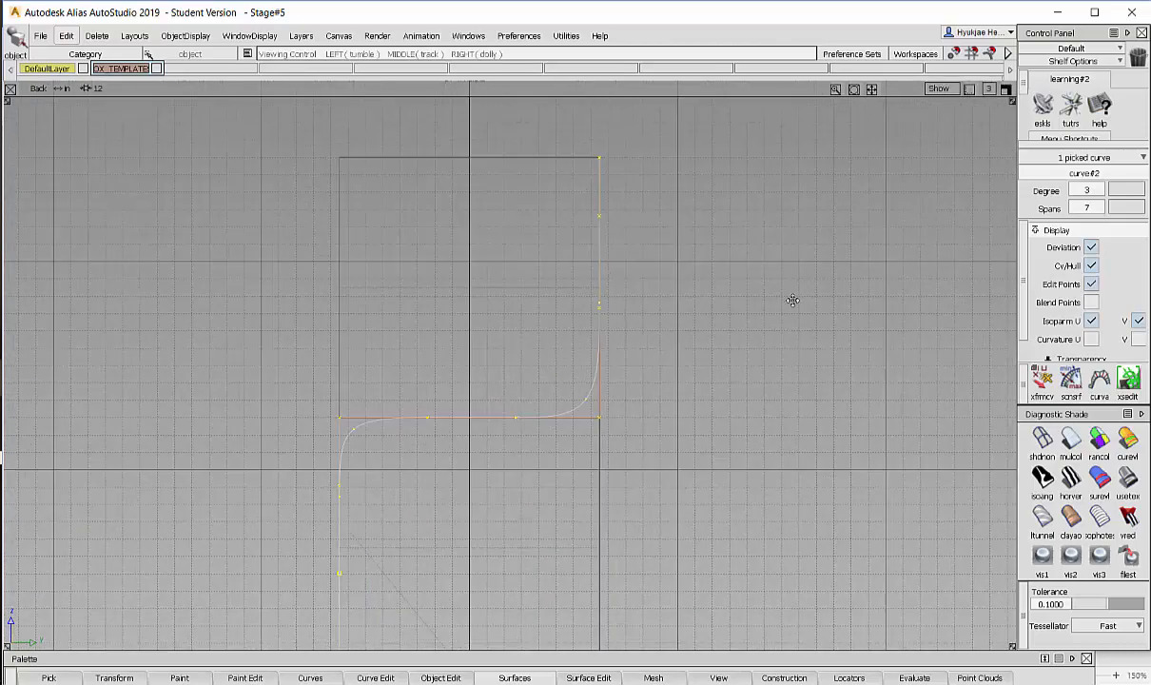
pyautogui.keyDown('alt'); pyautogui.keyDown('shift'); pyautogui.moveTo(775, 312); pyautogui.dragTo(802, 263, button='middle'); pyautogui.keyUp('shift'); pyautogui.keyUp('alt')
pyautogui.keyDown('alt'); pyautogui.keyDown('shift'); pyautogui.moveTo(801, 262); pyautogui.dragTo(761, 281, button='right'); pyautogui.keyUp('shift'); pyautogui.keyUp('alt')
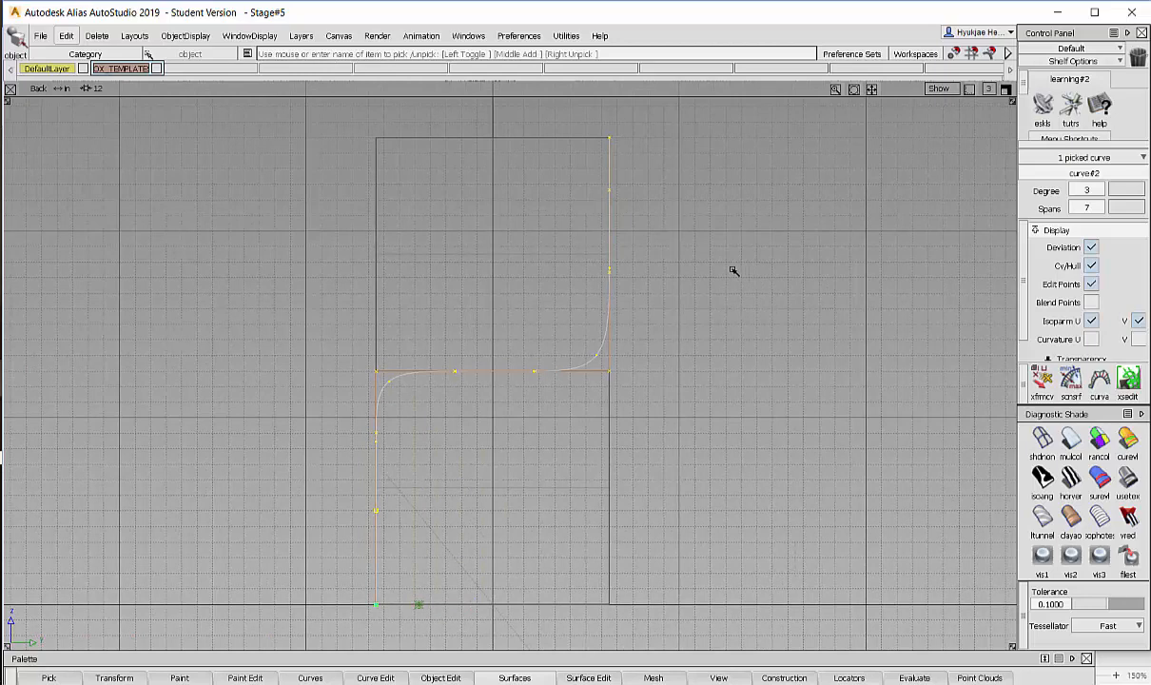
# - Try Pick CV by box-picking CVs on the curve's upper vertical part, and clear the selection
pyautogui.keyDown('ctrl'); pyautogui.keyDown('shift'); pyautogui.click(716, 258); pyautogui.keyUp('shift'); pyautogui.keyUp('ctrl')
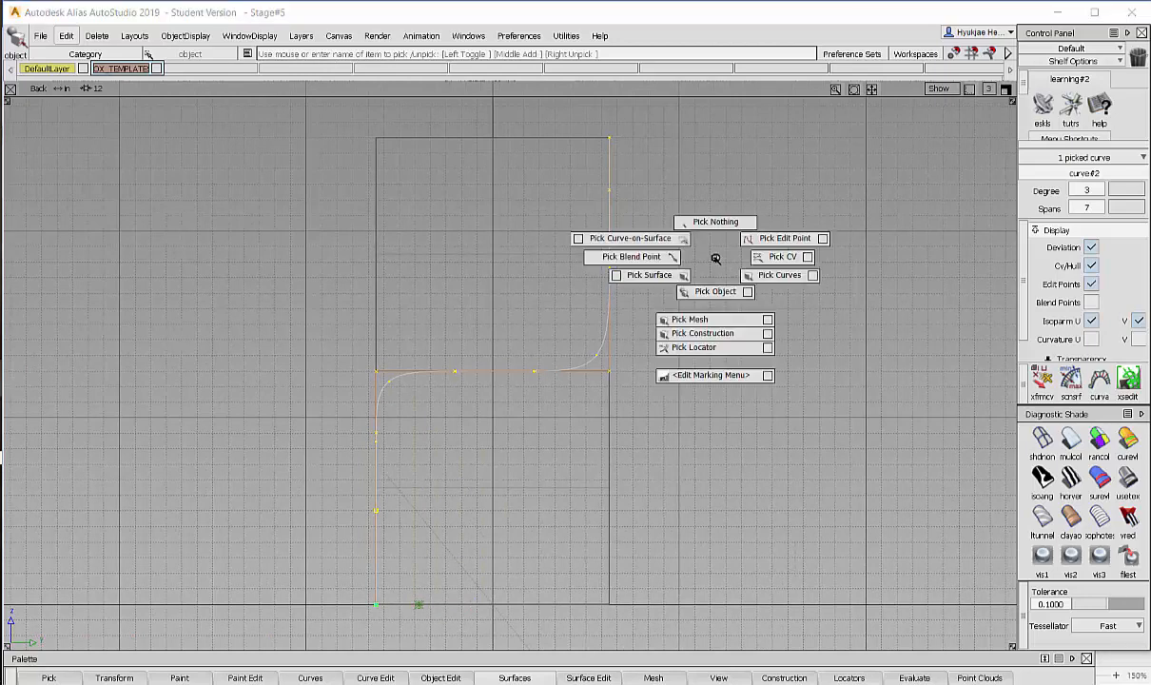
pyautogui.click(778, 257)
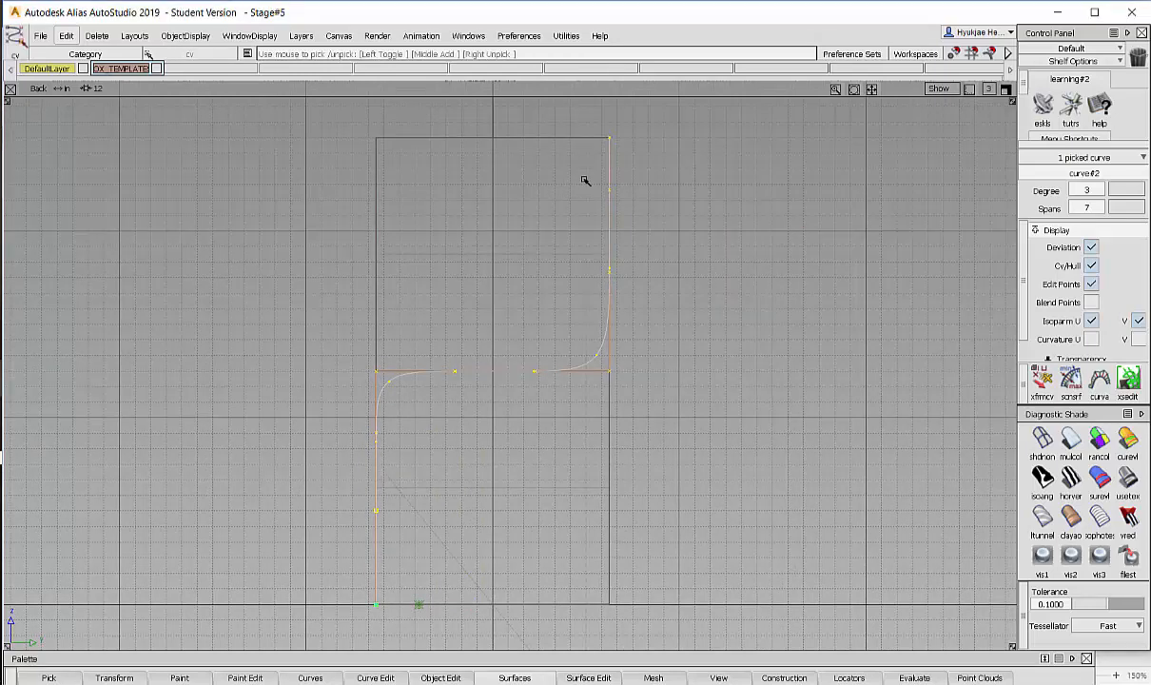
pyautogui.moveTo(578, 164); pyautogui.dragTo(642, 218)
pyautogui.moveTo(572, 254); pyautogui.dragTo(640, 306)
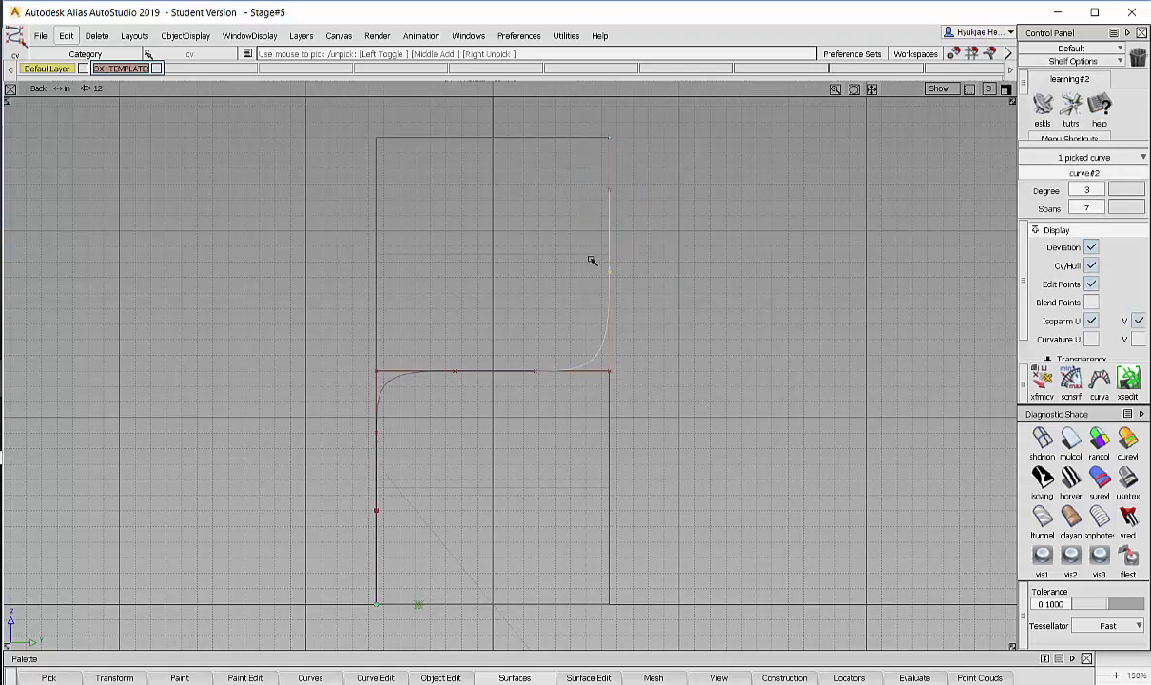
pyautogui.moveTo(590, 260); pyautogui.dragTo(697, 326)
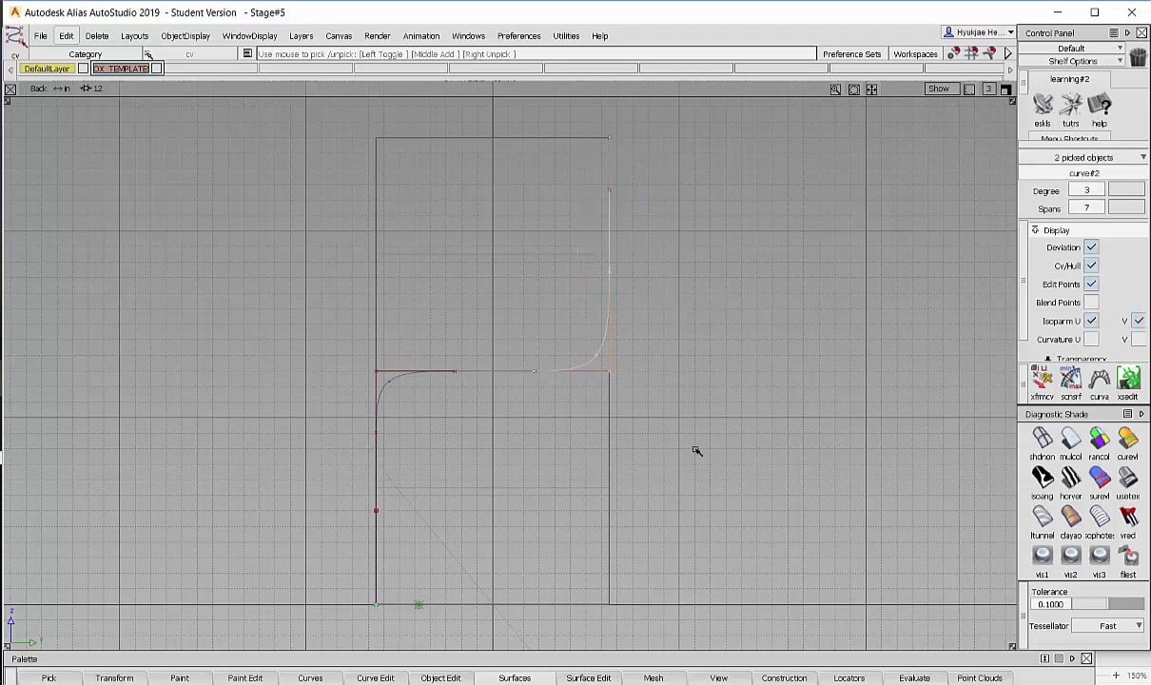
pyautogui.click(739, 364)
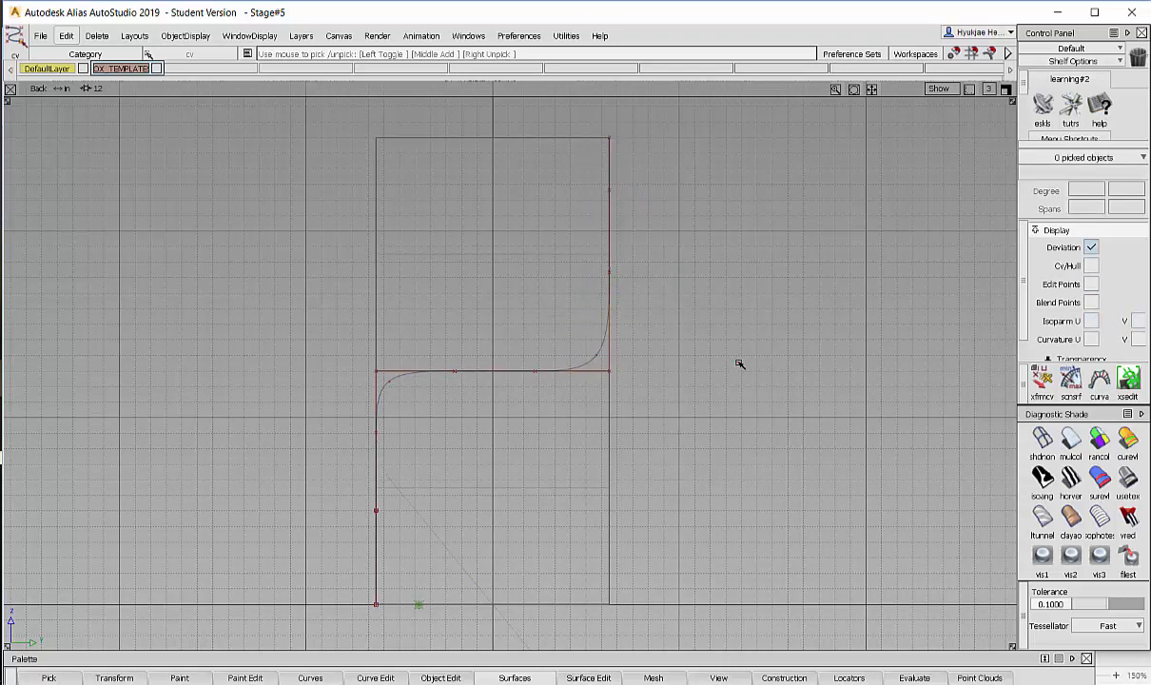
# - Try picking individual CVs along the curve's middle horizontal part, and unpick them
pyautogui.moveTo(591, 435); pyautogui.dragTo(571, 310)
pyautogui.click(571, 422)
pyautogui.click(535, 365)
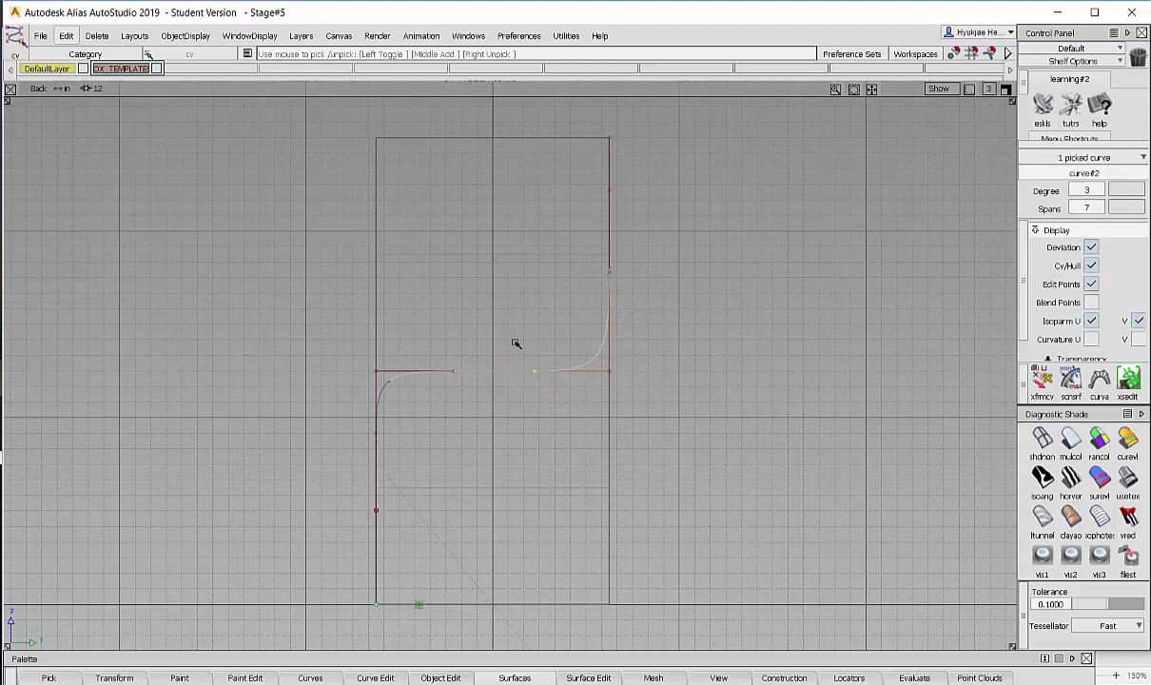
pyautogui.moveTo(507, 340); pyautogui.dragTo(599, 464)
pyautogui.moveTo(297, 339); pyautogui.dragTo(398, 388)
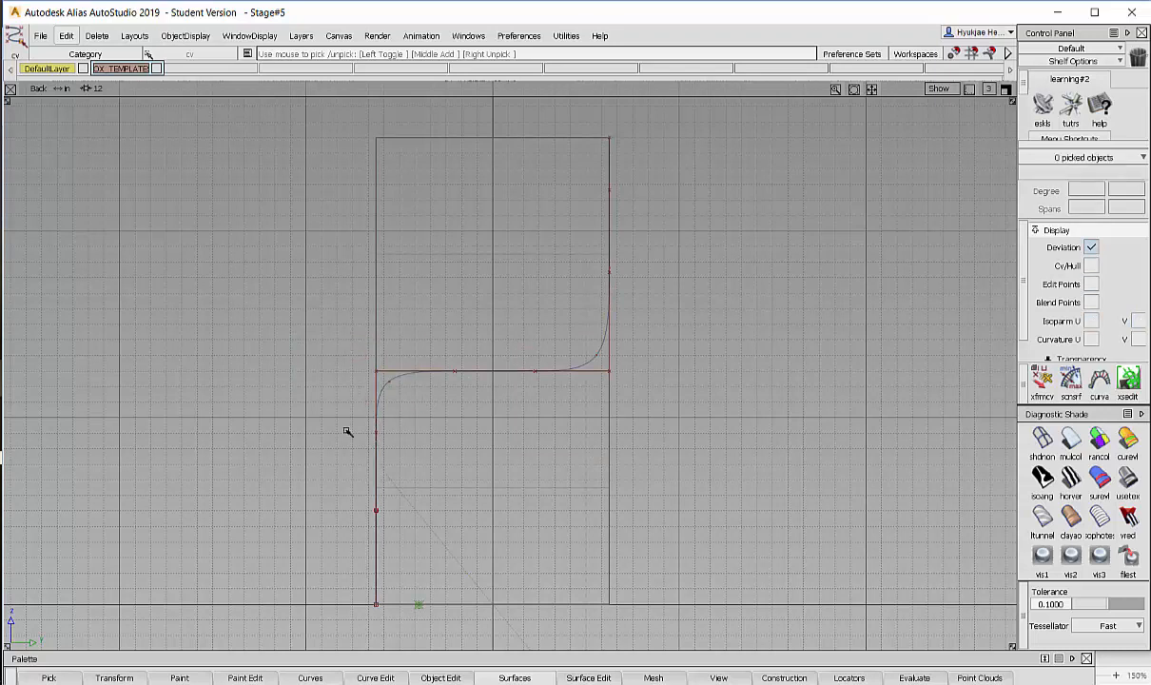
# - Try box-picking CVs on the curve's lower vertical part and around its lower bend, and clear the selection
pyautogui.moveTo(346, 429); pyautogui.dragTo(424, 536)
pyautogui.moveTo(289, 391); pyautogui.dragTo(455, 454)
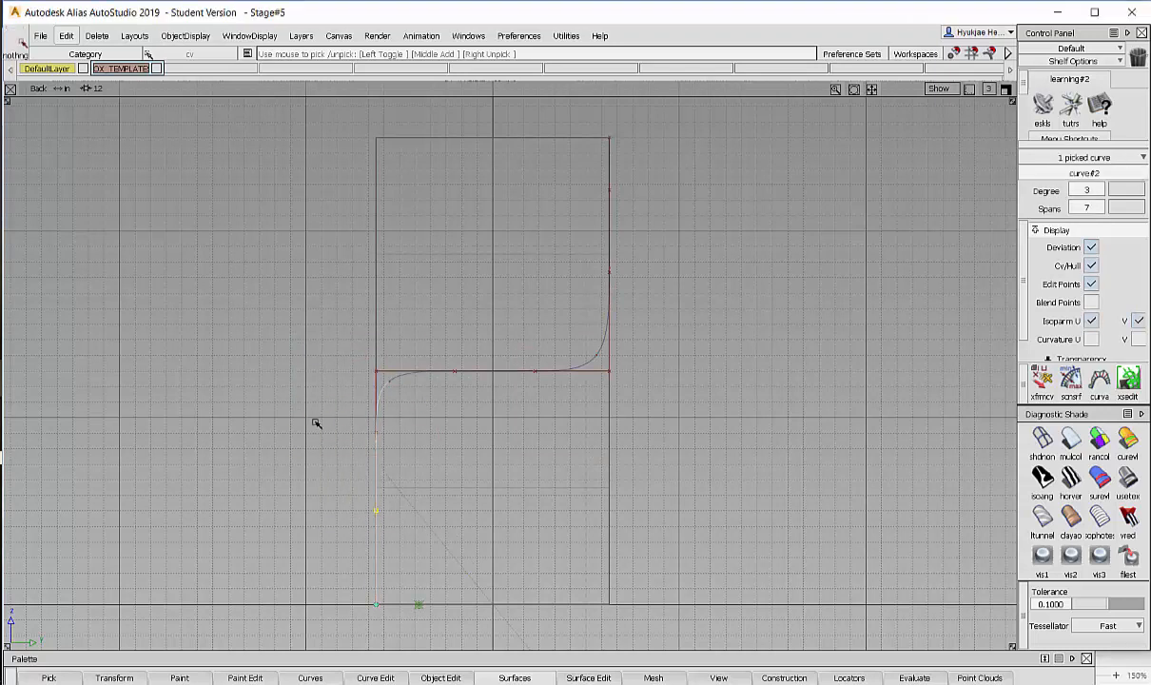
pyautogui.moveTo(299, 481); pyautogui.dragTo(410, 521)
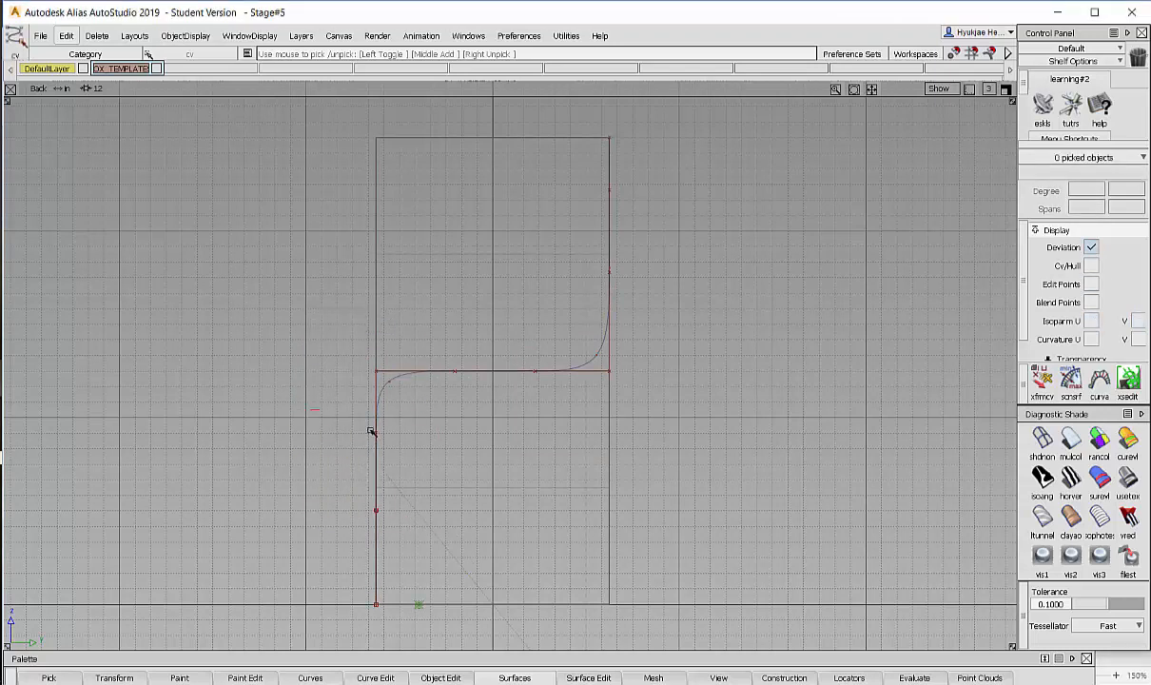
pyautogui.moveTo(372, 432); pyautogui.dragTo(325, 465)
pyautogui.moveTo(300, 346); pyautogui.dragTo(441, 462)
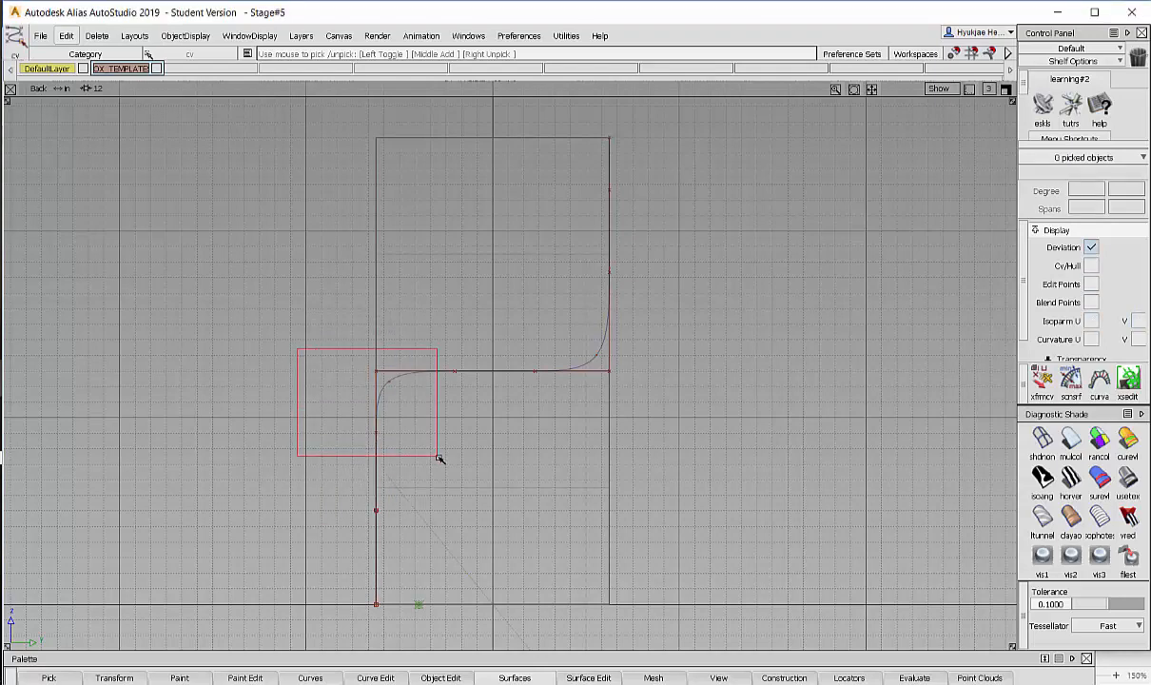
pyautogui.moveTo(446, 355); pyautogui.dragTo(564, 444)
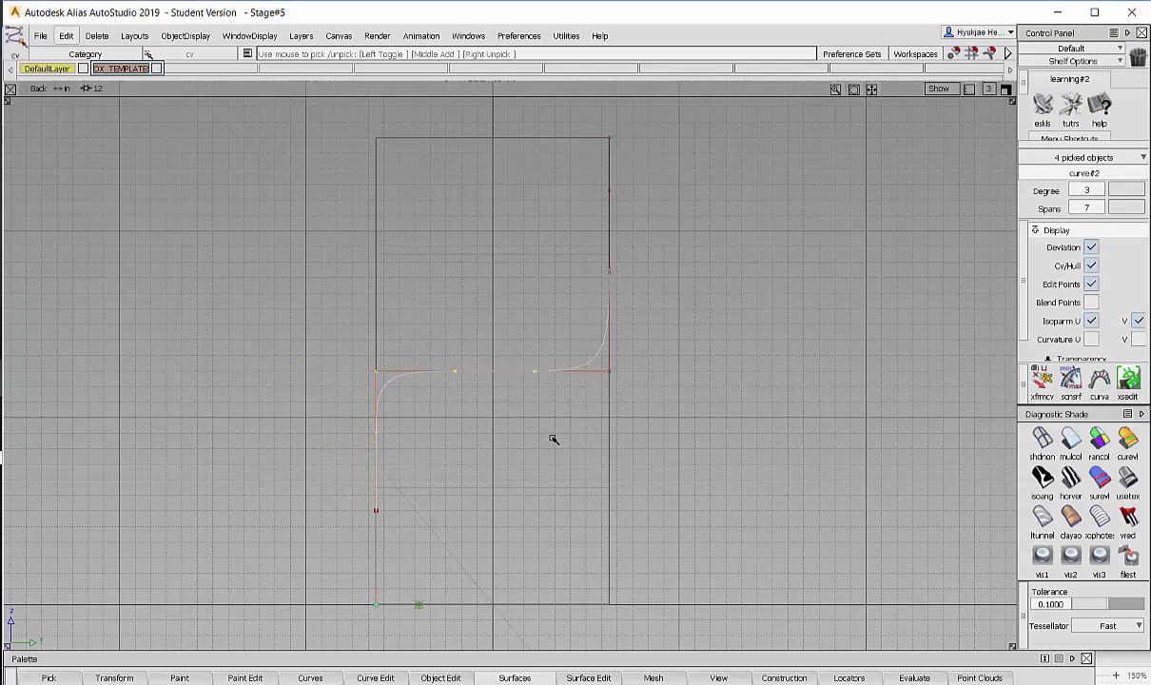
pyautogui.click(677, 337)
# - Pick the second CV from the curve's top end and move it slightly inward from the cube edge
pyautogui.moveTo(652, 343)
pyautogui.keyDown('alt'); pyautogui.keyDown('shift'); pyautogui.mouseDown(button='right')
pyautogui.moveTo(662, 357)
pyautogui.moveTo(646, 352)
pyautogui.mouseUp(button='right'); pyautogui.keyUp('shift'); pyautogui.keyUp('alt')
pyautogui.keyDown('ctrl'); pyautogui.keyDown('shift'); pyautogui.click(629, 210); pyautogui.keyUp('shift'); pyautogui.keyUp('ctrl')
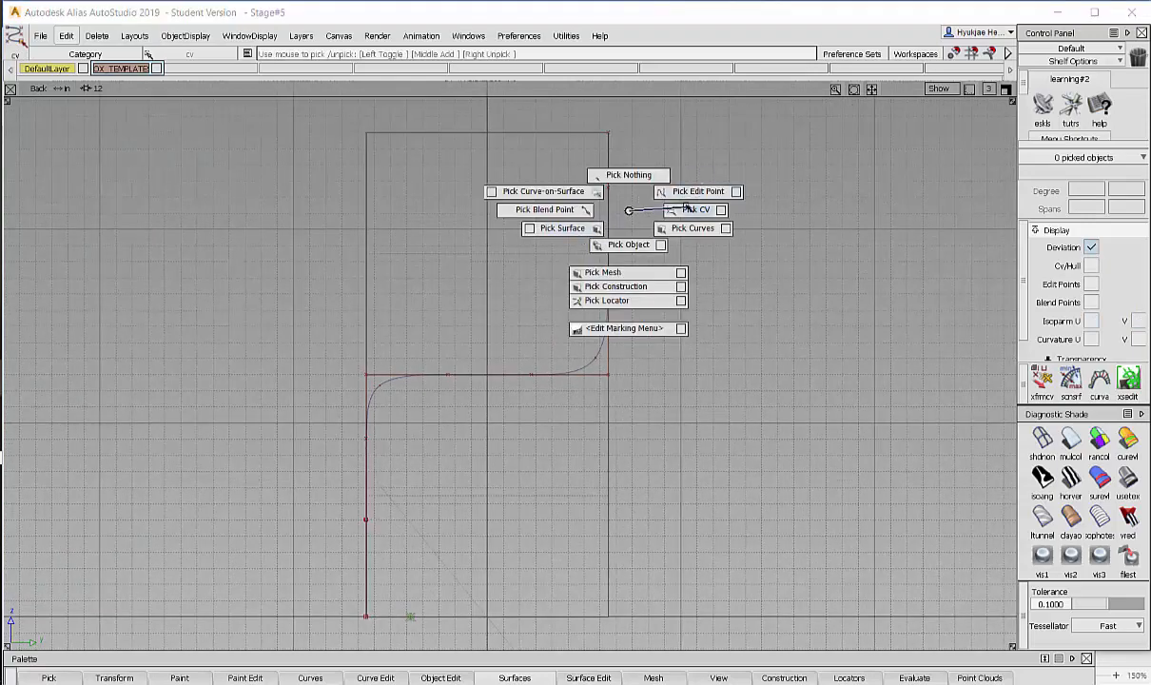
pyautogui.keyDown('ctrl'); pyautogui.keyDown('shift'); pyautogui.moveTo(687, 208); pyautogui.dragTo(686, 207); pyautogui.keyUp('shift'); pyautogui.keyUp('ctrl')
pyautogui.click(608, 192)
pyautogui.keyDown('ctrl'); pyautogui.keyDown('shift'); pyautogui.moveTo(665, 217); pyautogui.dragTo(658, 141, button='middle'); pyautogui.keyUp('shift'); pyautogui.keyUp('ctrl')
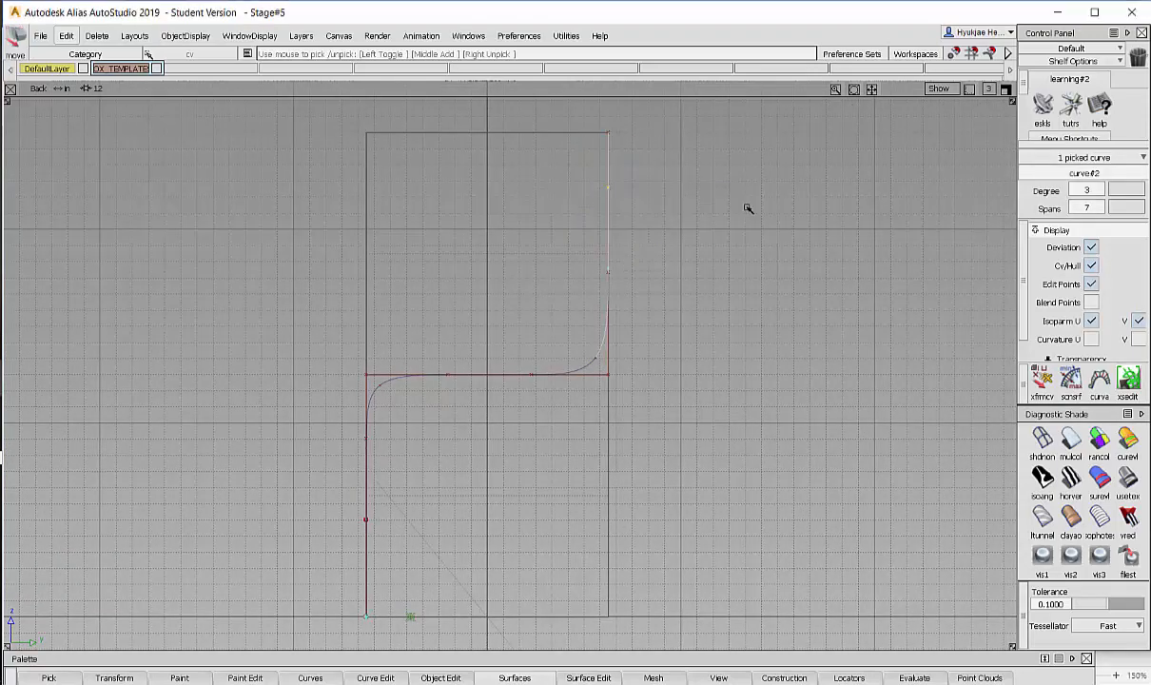
pyautogui.moveTo(740, 212)
pyautogui.mouseDown()
pyautogui.moveTo(716, 218)
pyautogui.moveTo(727, 231)
pyautogui.mouseUp()
# - Move the third CV from the top inward and down, and lower the CV at the upper bend's corner by about 2.1 inches
pyautogui.keyDown('alt'); pyautogui.keyDown('shift'); pyautogui.moveTo(701, 270); pyautogui.dragTo(651, 258, button='right'); pyautogui.keyUp('shift'); pyautogui.keyUp('alt')
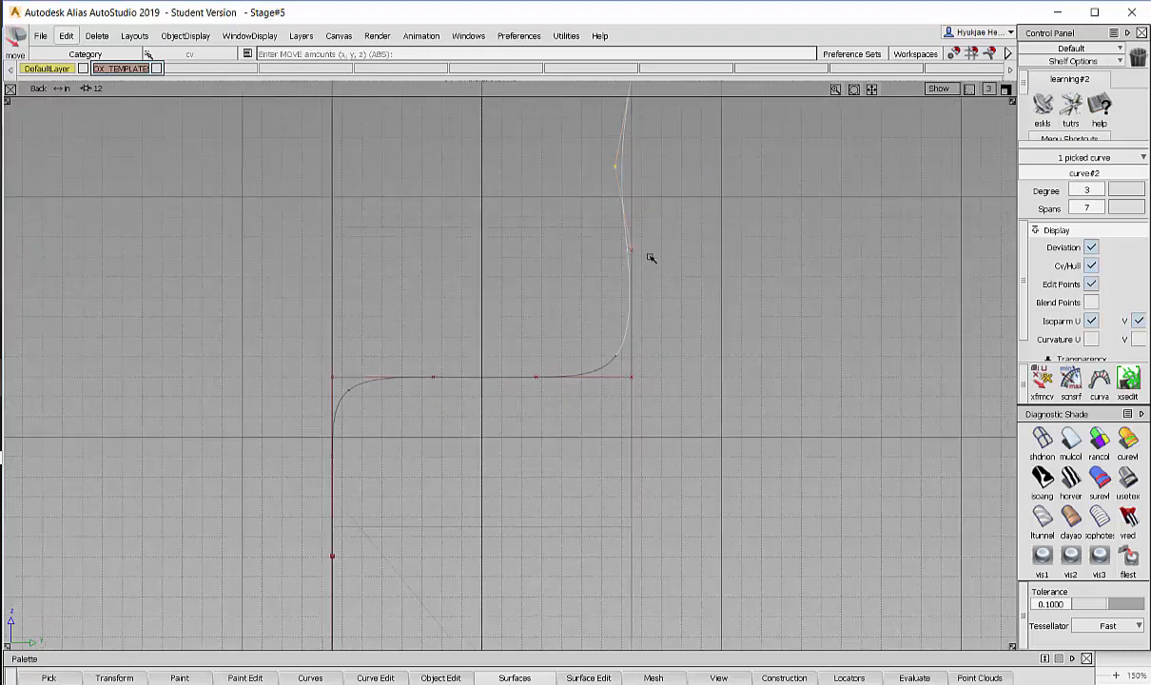
pyautogui.moveTo(631, 252); pyautogui.dragTo(565, 311)
pyautogui.moveTo(624, 381); pyautogui.dragTo(631, 424, button='right')
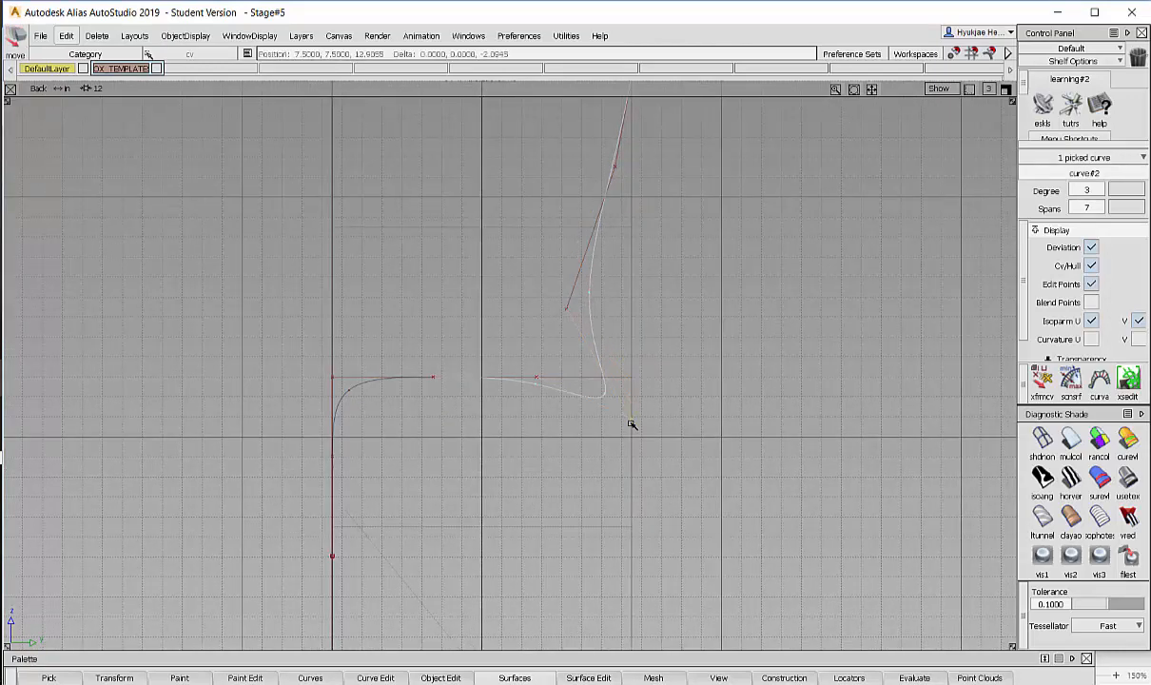
# - Move the seat's rear CV forward and down, nudge its front CV, and pull the leg's two CVs inward from the cube edge
pyautogui.moveTo(541, 378); pyautogui.dragTo(459, 391)
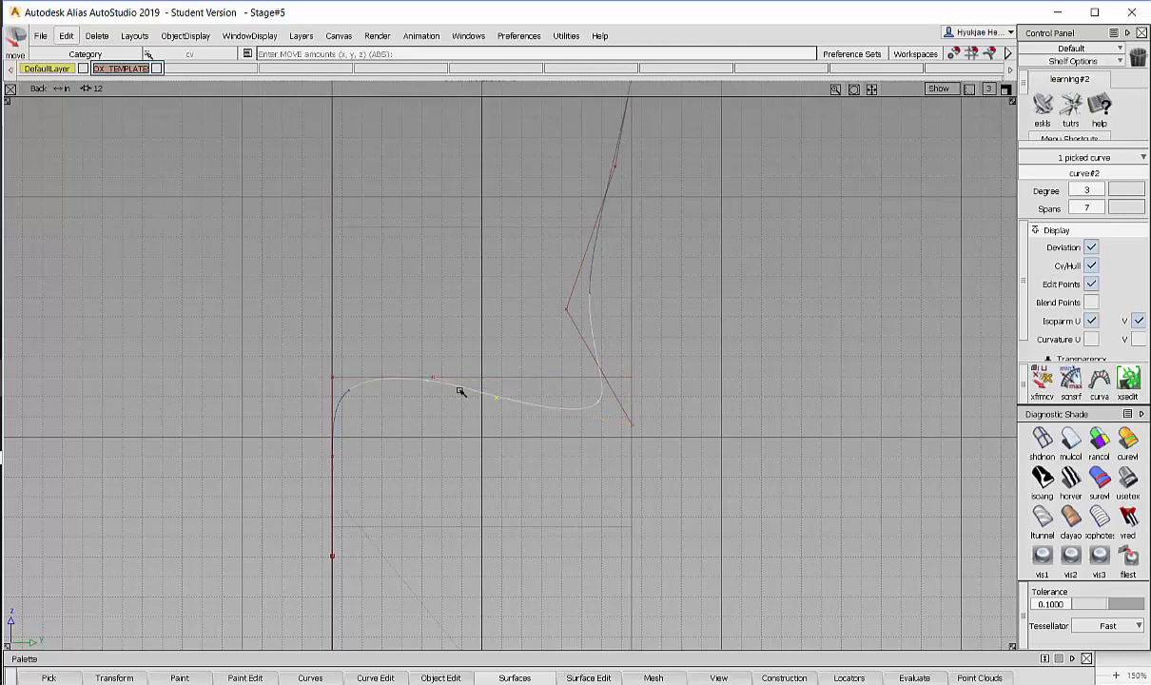
pyautogui.click(431, 379)
pyautogui.keyDown('alt'); pyautogui.keyDown('shift'); pyautogui.moveTo(441, 362); pyautogui.dragTo(459, 315, button='middle'); pyautogui.keyUp('shift'); pyautogui.keyUp('alt')
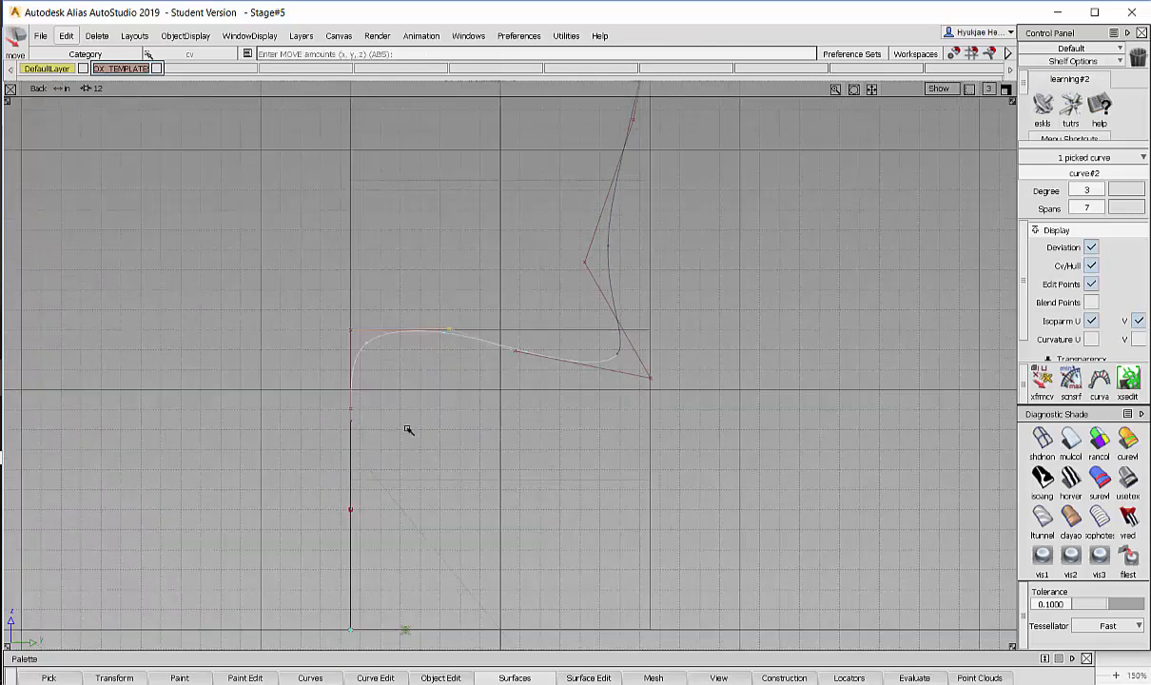
pyautogui.moveTo(351, 407); pyautogui.dragTo(381, 544)
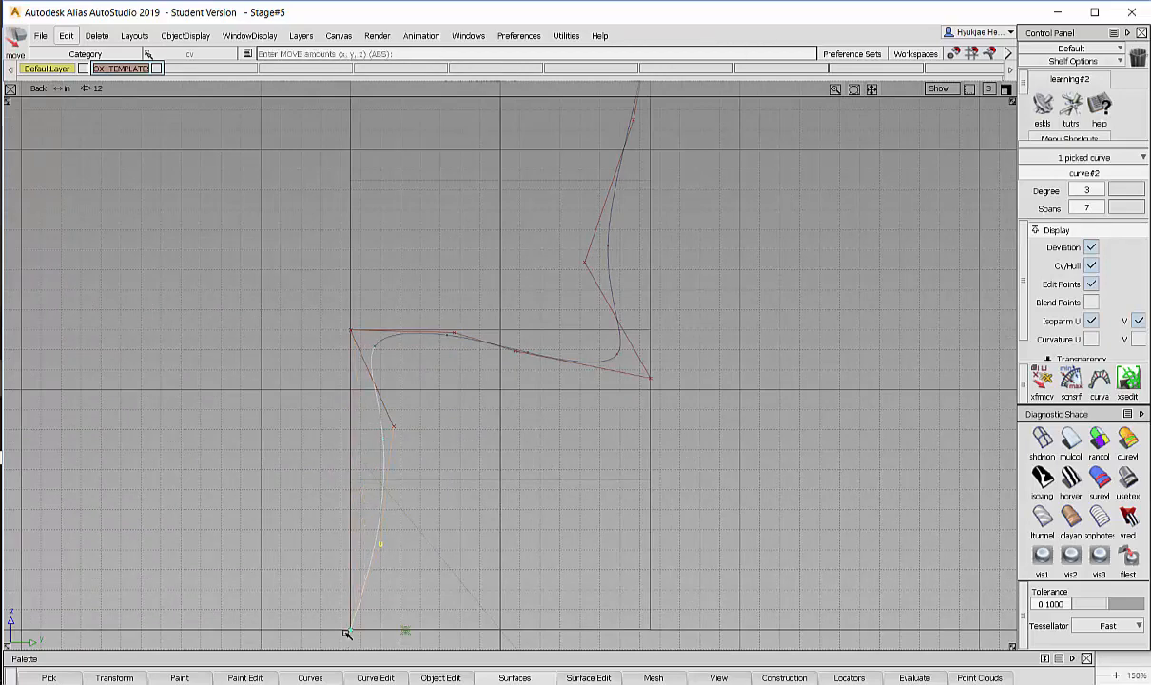
# - Try to move the CV at the curve's bottom end, and undo the move
pyautogui.click(350, 629)
pyautogui.moveTo(377, 625)
pyautogui.mouseDown(button='middle')
pyautogui.moveTo(432, 617)
pyautogui.moveTo(347, 635)
pyautogui.moveTo(369, 623)
pyautogui.mouseUp(button='middle')
pyautogui.hotkey('ctrl', 'z')
# - Move the seat's front corner CV and the upper leg CV outward, placing the corner CV beyond the cube edge, and clear the selection
pyautogui.keyDown('ctrl'); pyautogui.keyDown('shift'); pyautogui.moveTo(465, 568); pyautogui.dragTo(299, 298); pyautogui.keyUp('shift'); pyautogui.keyUp('ctrl')
pyautogui.moveTo(429, 465); pyautogui.dragTo(431, 467)
pyautogui.keyDown('ctrl'); pyautogui.keyDown('shift'); pyautogui.moveTo(429, 393); pyautogui.dragTo(444, 181, button='middle'); pyautogui.keyUp('shift'); pyautogui.keyUp('ctrl')
pyautogui.moveTo(452, 181); pyautogui.dragTo(430, 181, button='middle')
pyautogui.keyDown('ctrl'); pyautogui.keyDown('shift'); pyautogui.moveTo(420, 282); pyautogui.dragTo(424, 203); pyautogui.keyUp('shift'); pyautogui.keyUp('ctrl')
pyautogui.keyDown('ctrl'); pyautogui.keyDown('shift'); pyautogui.moveTo(430, 284); pyautogui.dragTo(430, 284); pyautogui.keyUp('shift'); pyautogui.keyUp('ctrl')
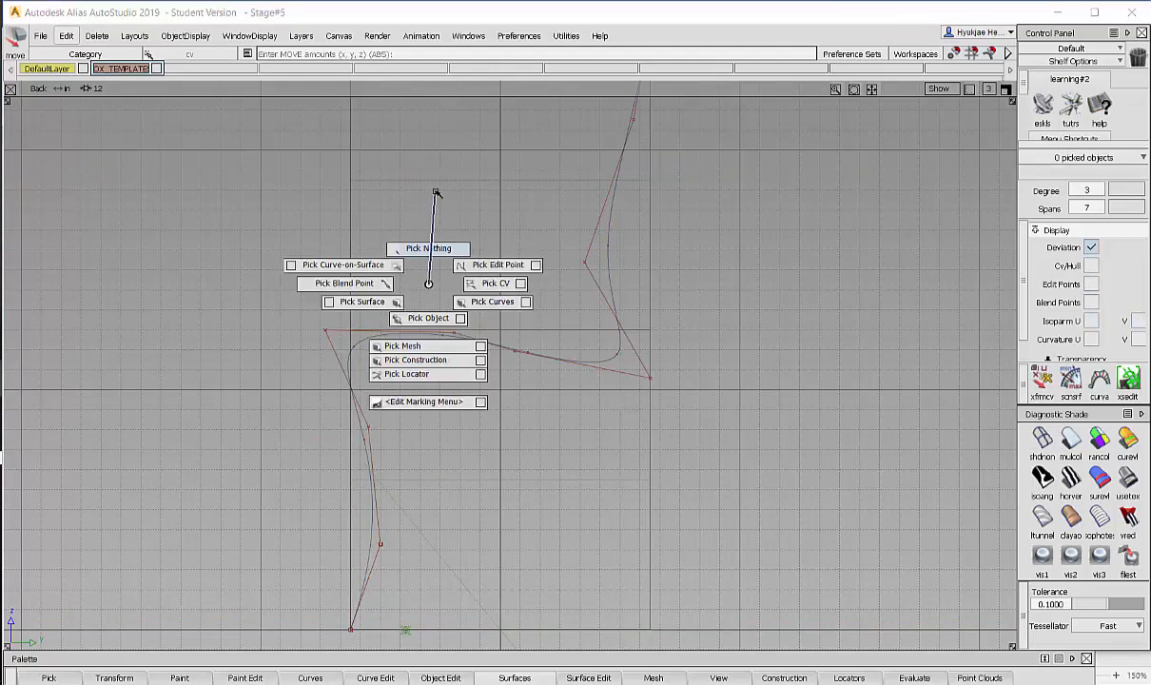
pyautogui.keyDown('ctrl'); pyautogui.keyDown('shift'); pyautogui.moveTo(436, 193); pyautogui.dragTo(436, 192); pyautogui.keyUp('shift'); pyautogui.keyUp('ctrl')
# - Pick the third CV from the curve's top end and move it outward, closer to the cube's rear edge, and clear the selection
pyautogui.keyDown('ctrl'); pyautogui.keyDown('shift'); pyautogui.moveTo(389, 223); pyautogui.dragTo(466, 223); pyautogui.keyUp('shift'); pyautogui.keyUp('ctrl')
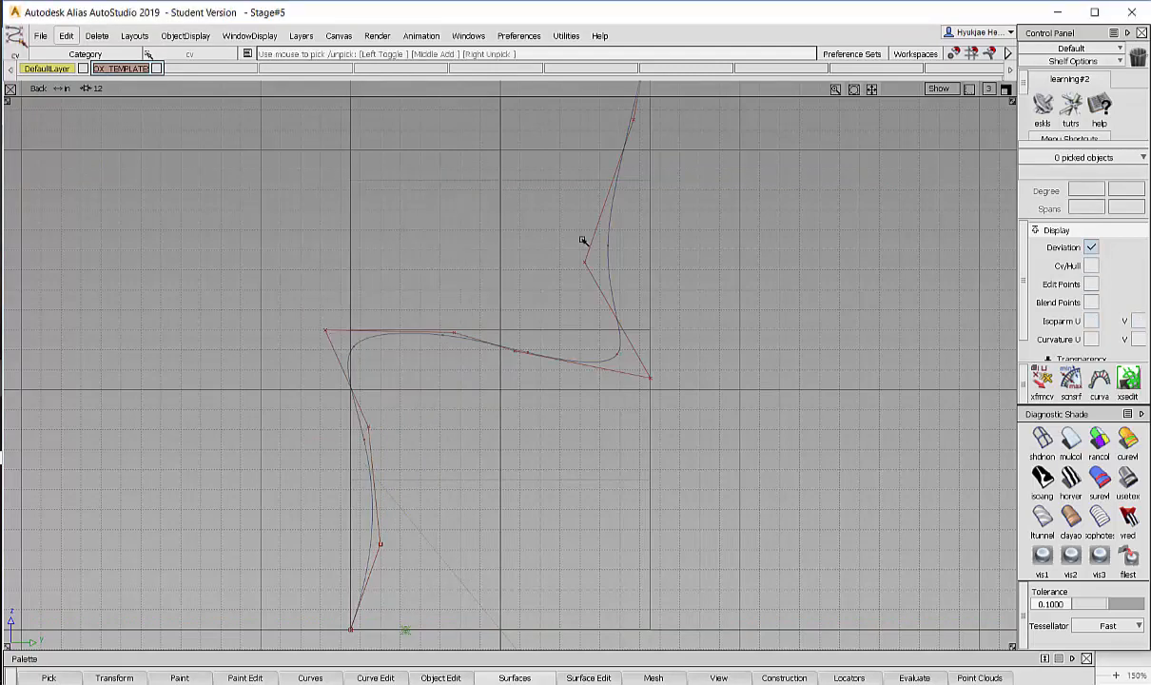
pyautogui.moveTo(634, 317); pyautogui.dragTo(638, 320)
pyautogui.keyDown('ctrl'); pyautogui.keyDown('shift'); pyautogui.moveTo(638, 320); pyautogui.dragTo(650, 240, button='middle'); pyautogui.keyUp('shift'); pyautogui.keyUp('ctrl')
pyautogui.moveTo(652, 270); pyautogui.dragTo(688, 258)
pyautogui.keyDown('alt'); pyautogui.keyDown('shift'); pyautogui.moveTo(679, 356); pyautogui.dragTo(655, 411, button='middle'); pyautogui.keyUp('shift'); pyautogui.keyUp('alt')
pyautogui.keyDown('ctrl'); pyautogui.keyDown('shift'); pyautogui.moveTo(652, 417); pyautogui.dragTo(637, 313); pyautogui.keyUp('shift'); pyautogui.keyUp('ctrl')
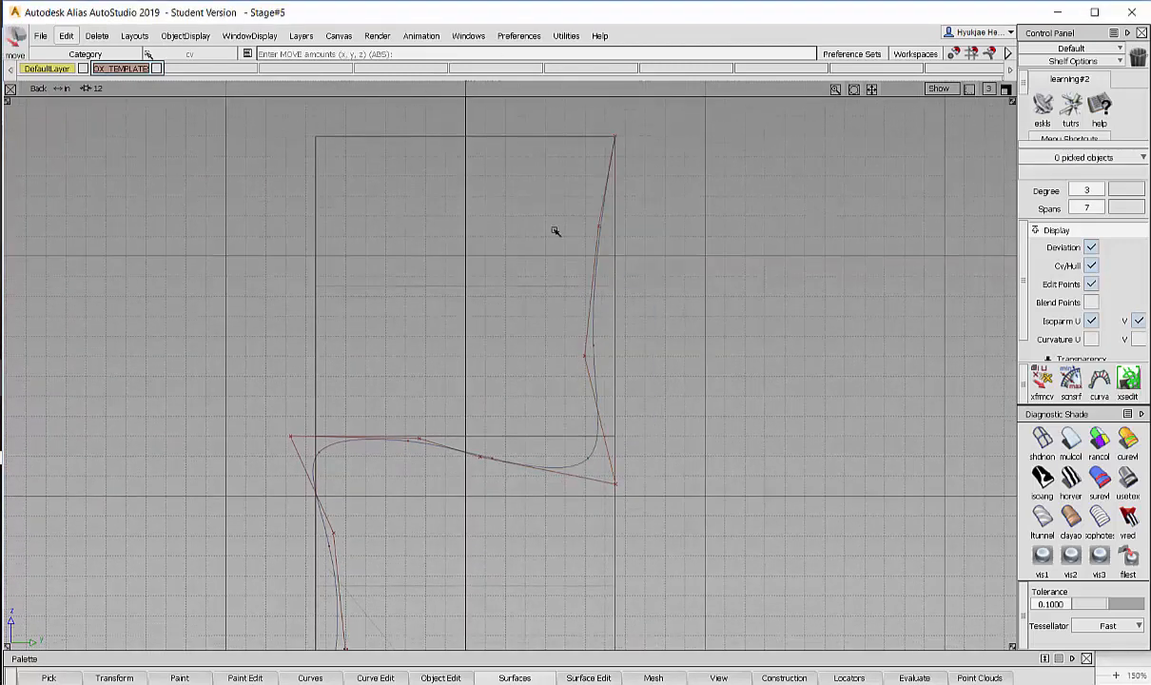
# - Pick the second CV from the top and move it inward and slightly up to curve the backrest, and clear the selection
pyautogui.keyDown('ctrl'); pyautogui.keyDown('shift'); pyautogui.moveTo(554, 231); pyautogui.dragTo(627, 238); pyautogui.keyUp('shift'); pyautogui.keyUp('ctrl')
pyautogui.moveTo(666, 275); pyautogui.dragTo(671, 276)
pyautogui.keyDown('ctrl'); pyautogui.keyDown('shift'); pyautogui.moveTo(681, 258); pyautogui.dragTo(671, 142, button='middle'); pyautogui.keyUp('shift'); pyautogui.keyUp('ctrl')
pyautogui.moveTo(679, 263)
pyautogui.mouseDown()
pyautogui.moveTo(631, 256)
pyautogui.moveTo(669, 241)
pyautogui.moveTo(666, 255)
pyautogui.mouseUp()
pyautogui.keyDown('alt'); pyautogui.keyDown('shift'); pyautogui.moveTo(660, 263); pyautogui.dragTo(613, 272, button='middle'); pyautogui.keyUp('shift'); pyautogui.keyUp('alt')
pyautogui.keyDown('ctrl'); pyautogui.keyDown('shift'); pyautogui.moveTo(614, 272); pyautogui.dragTo(624, 231); pyautogui.keyUp('shift'); pyautogui.keyUp('ctrl')
pyautogui.moveTo(590, 179); pyautogui.dragTo(708, 290)
pyautogui.keyDown('ctrl'); pyautogui.keyDown('shift'); pyautogui.moveTo(791, 275); pyautogui.dragTo(776, 176, button='middle'); pyautogui.keyUp('shift'); pyautogui.keyUp('ctrl')
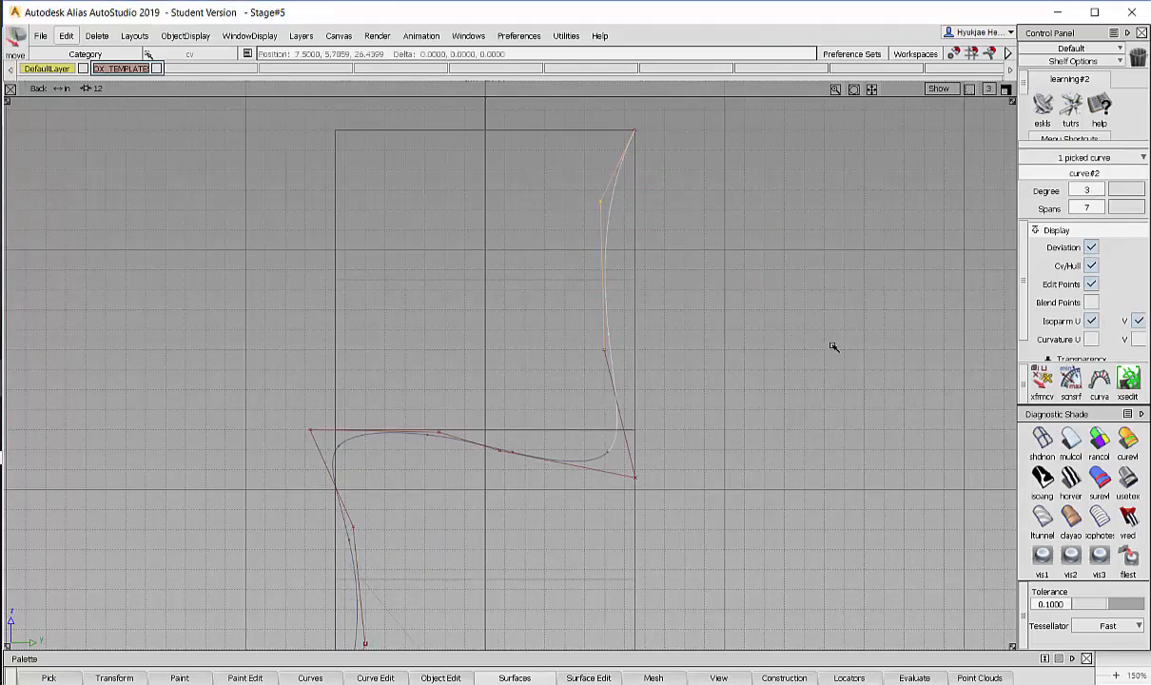
pyautogui.moveTo(829, 343); pyautogui.dragTo(846, 356)
pyautogui.keyDown('ctrl'); pyautogui.keyDown('shift'); pyautogui.moveTo(810, 278); pyautogui.dragTo(810, 279, button='middle'); pyautogui.keyUp('shift'); pyautogui.keyUp('ctrl')
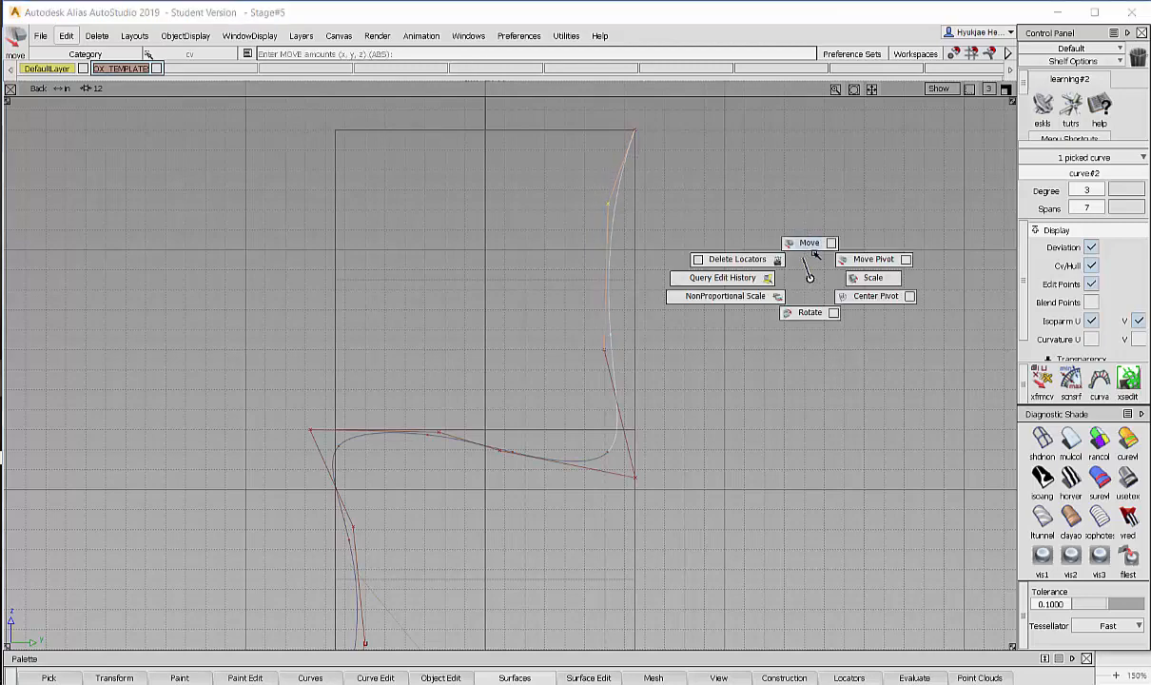
pyautogui.keyDown('ctrl'); pyautogui.keyDown('shift'); pyautogui.moveTo(810, 281); pyautogui.dragTo(769, 202); pyautogui.keyUp('shift'); pyautogui.keyUp('ctrl')
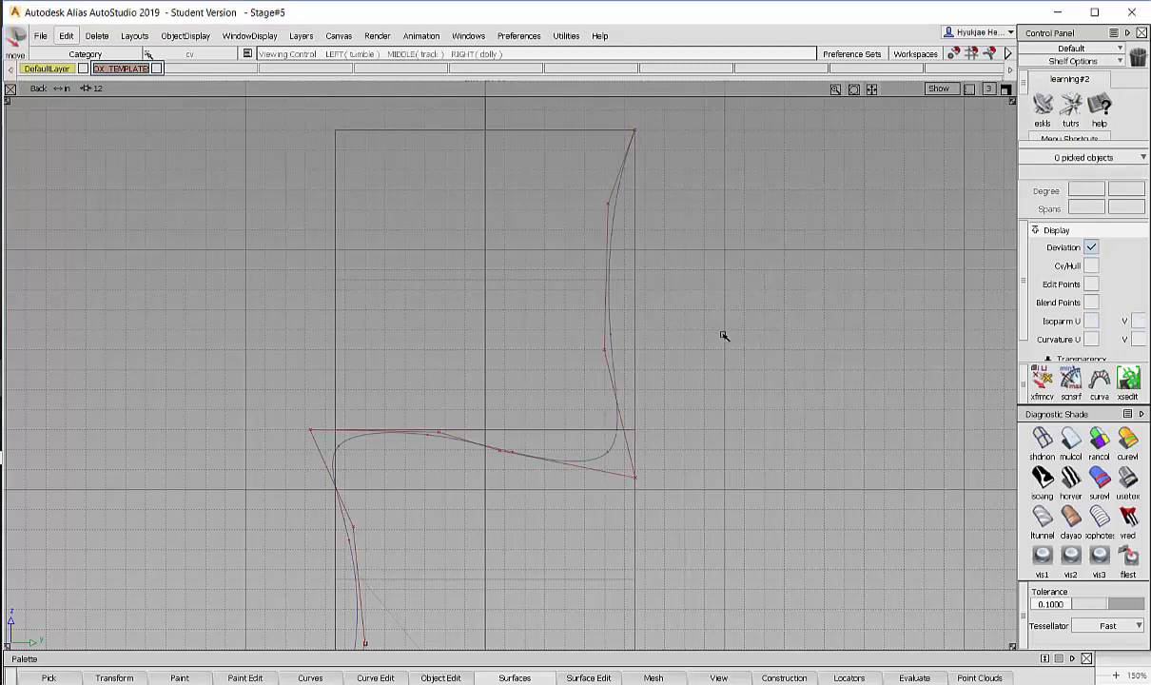
# - Lower the backrest's second and third CVs from the top to smooth its curvature
pyautogui.moveTo(532, 179); pyautogui.dragTo(699, 259)
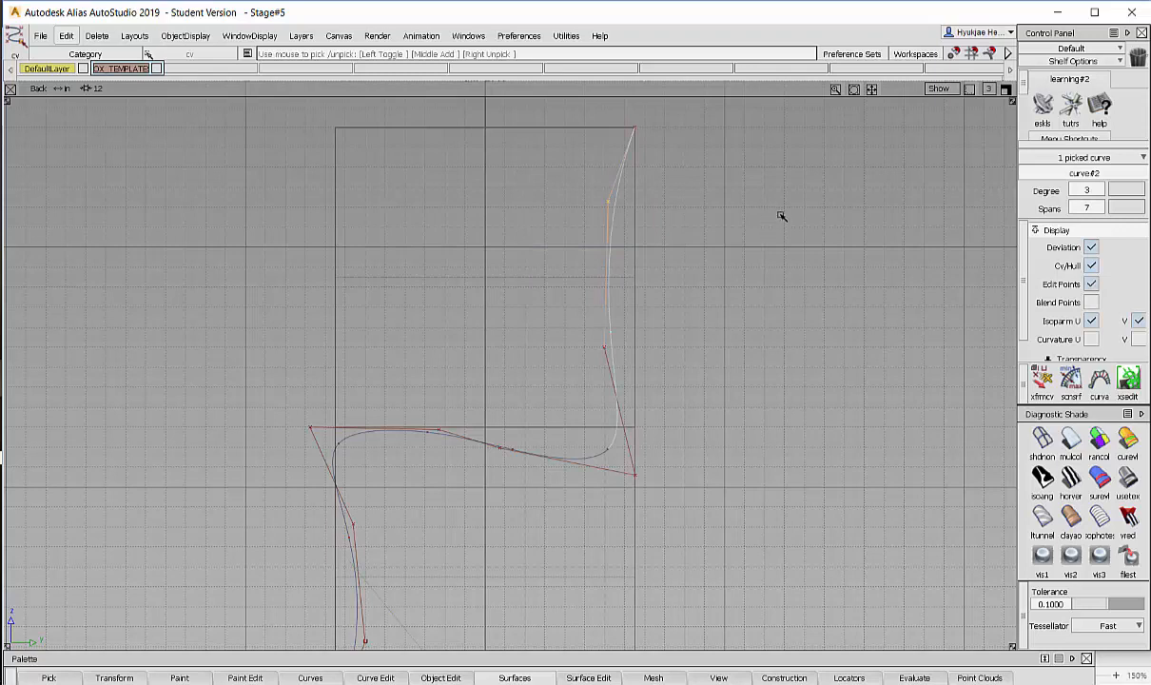
pyautogui.keyDown('ctrl'); pyautogui.keyDown('shift'); pyautogui.moveTo(746, 320); pyautogui.dragTo(706, 264, button='middle'); pyautogui.keyUp('shift'); pyautogui.keyUp('ctrl')
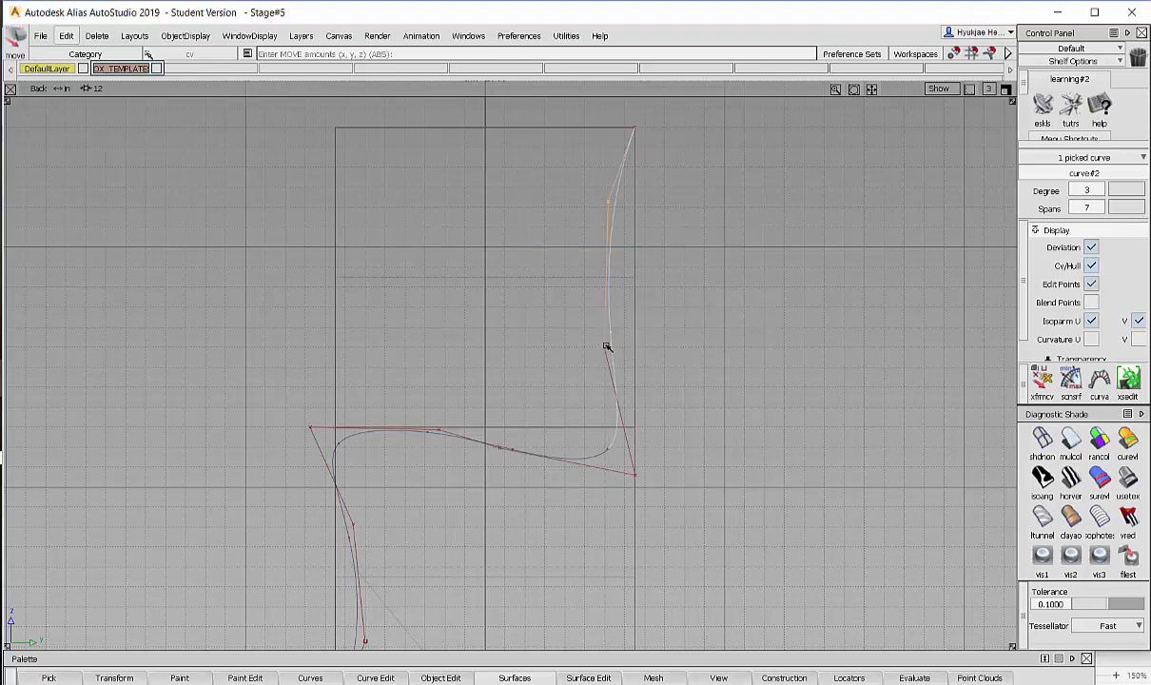
pyautogui.moveTo(606, 347)
pyautogui.mouseDown()
pyautogui.moveTo(596, 382)
pyautogui.moveTo(598, 367)
pyautogui.mouseUp()
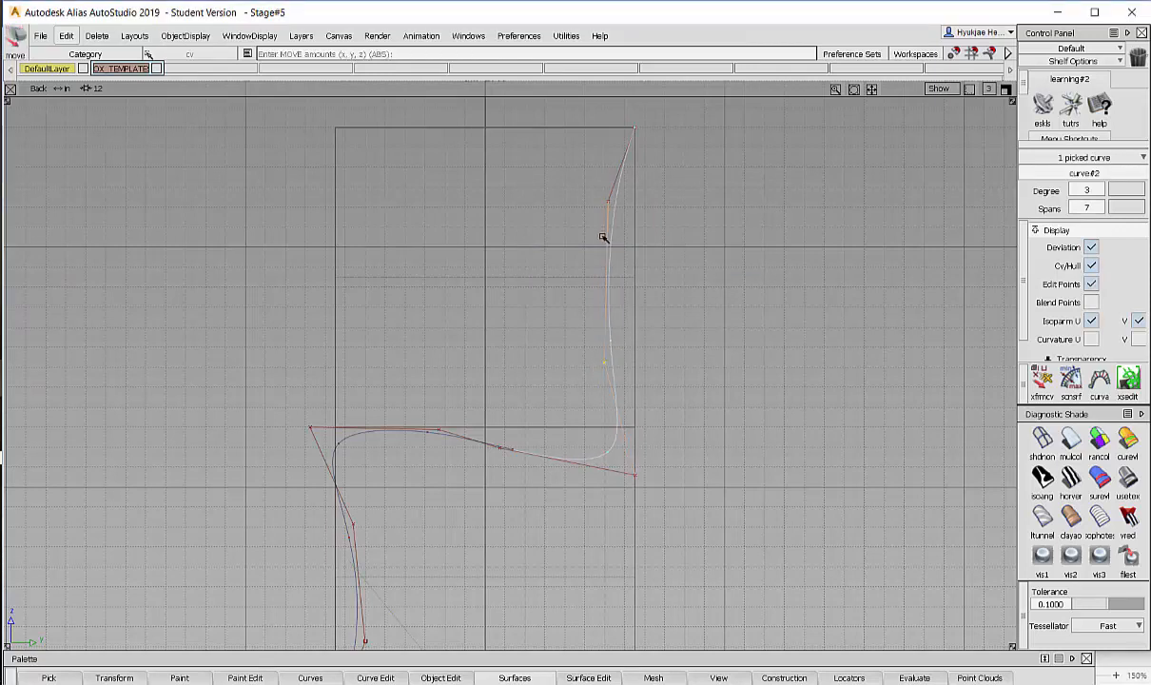
pyautogui.moveTo(607, 199); pyautogui.dragTo(609, 219)
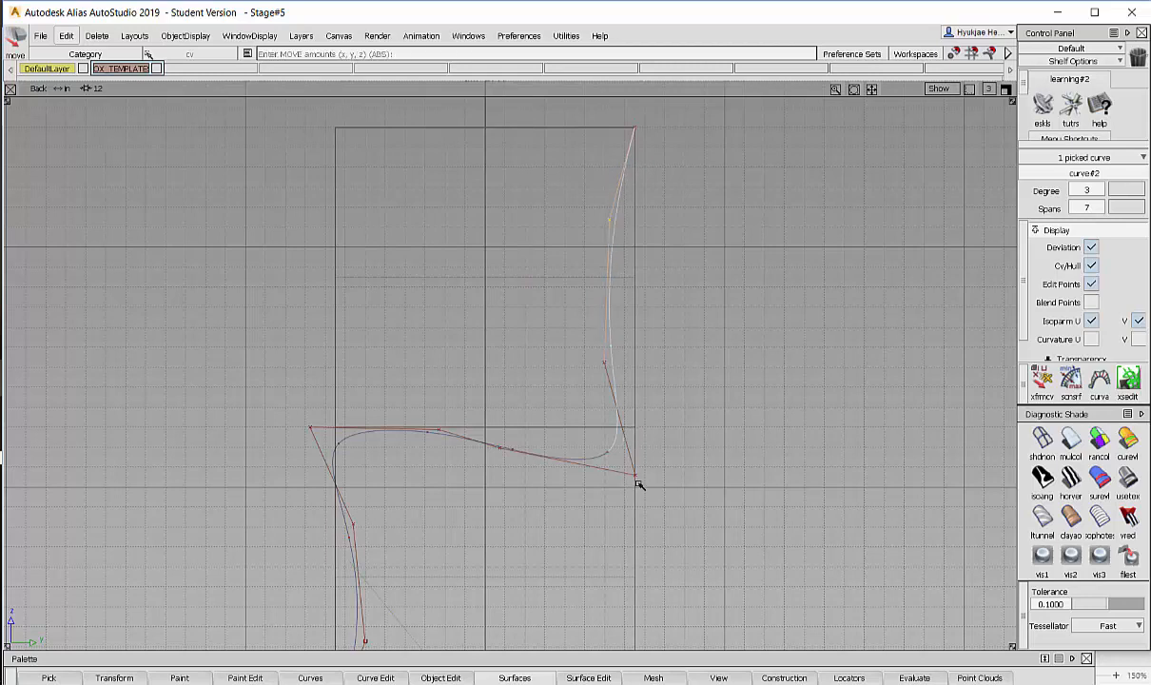
# - Raise the seat's rear corner CV and reposition the seat CVs and front corner CV to shape a shallow seat with a rounded front
pyautogui.moveTo(638, 485); pyautogui.dragTo(636, 444)
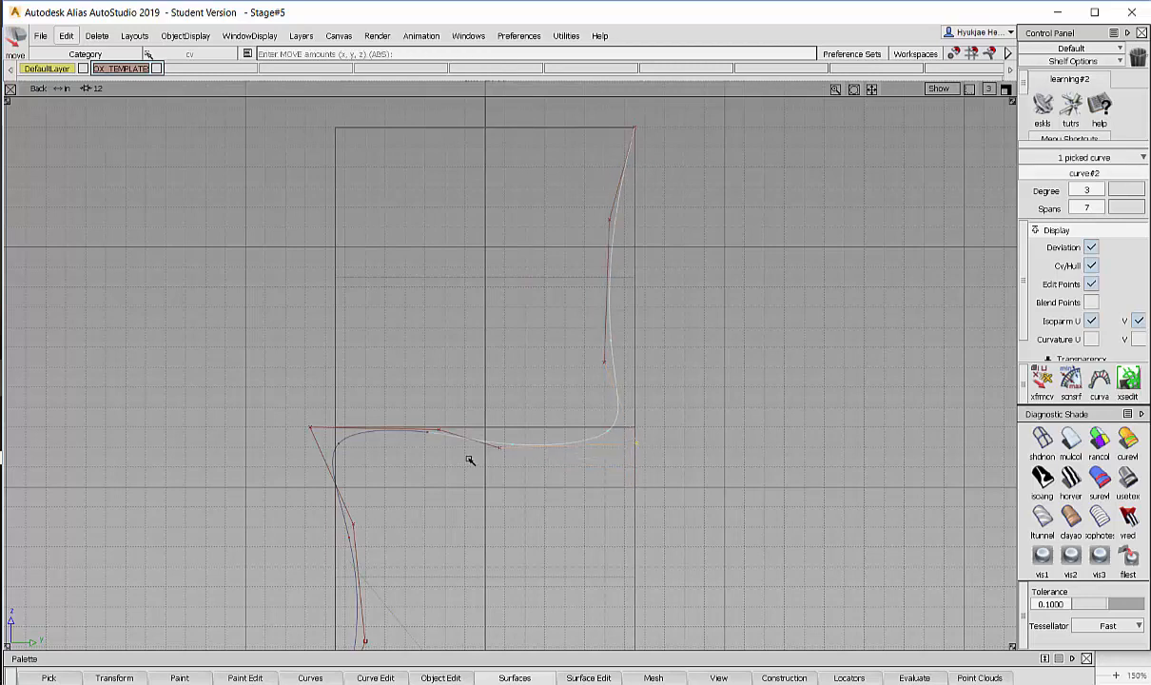
pyautogui.click(501, 448)
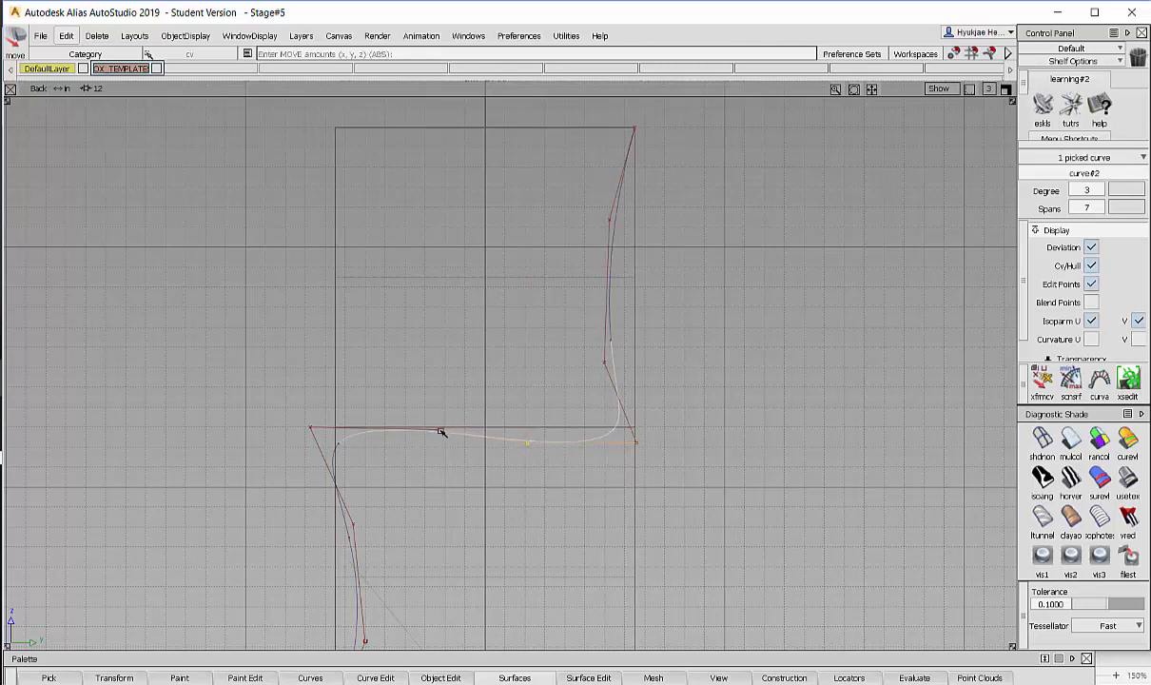
pyautogui.moveTo(439, 429); pyautogui.dragTo(426, 410)
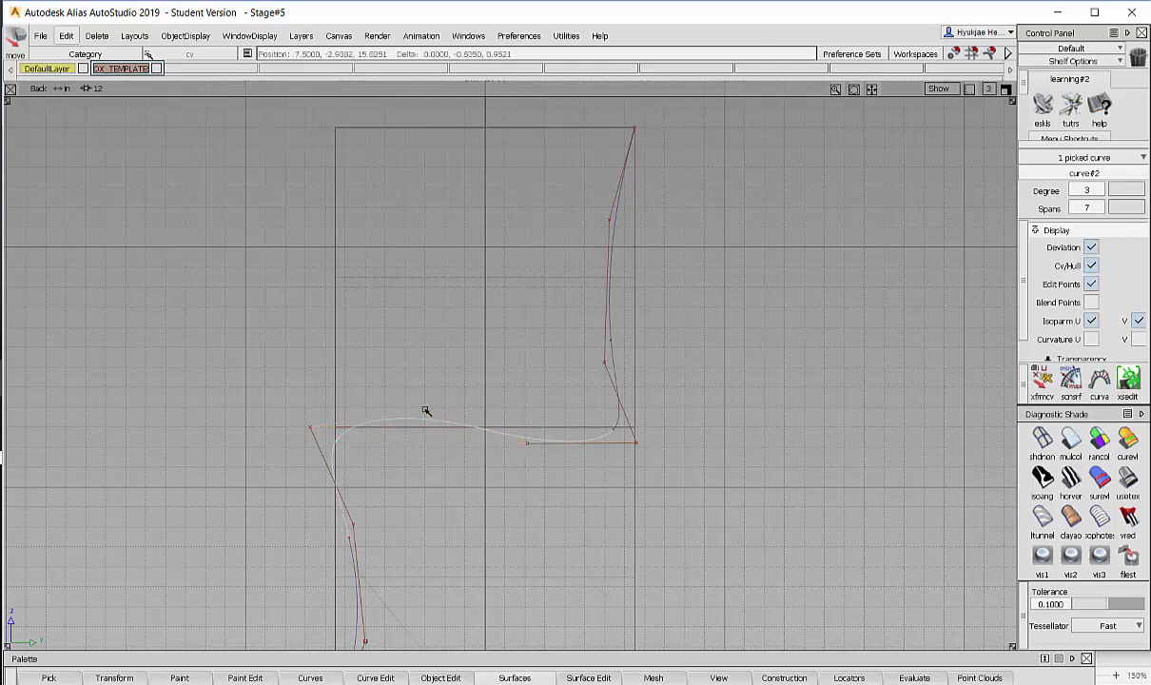
pyautogui.click(314, 430)
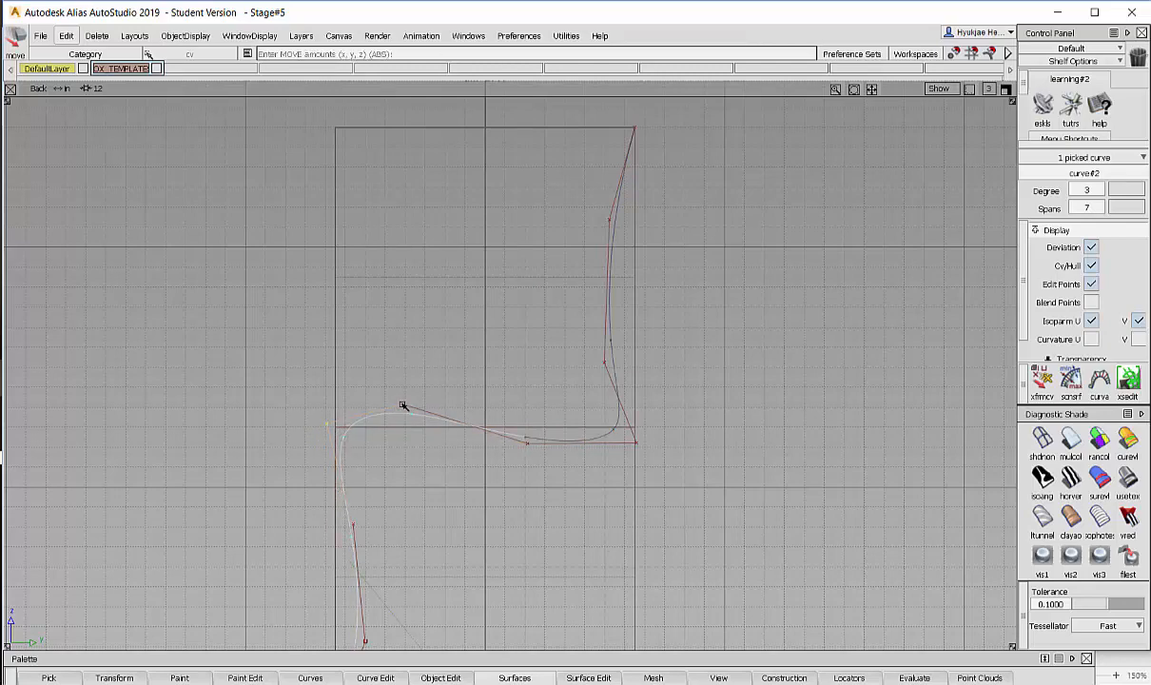
pyautogui.moveTo(403, 405); pyautogui.dragTo(406, 422)
# - Move the two leg CVs outward and up so that the leg runs closer to the cube's front edge
pyautogui.keyDown('alt'); pyautogui.keyDown('shift'); pyautogui.moveTo(442, 363); pyautogui.dragTo(468, 292, button='middle'); pyautogui.keyUp('shift'); pyautogui.keyUp('alt')
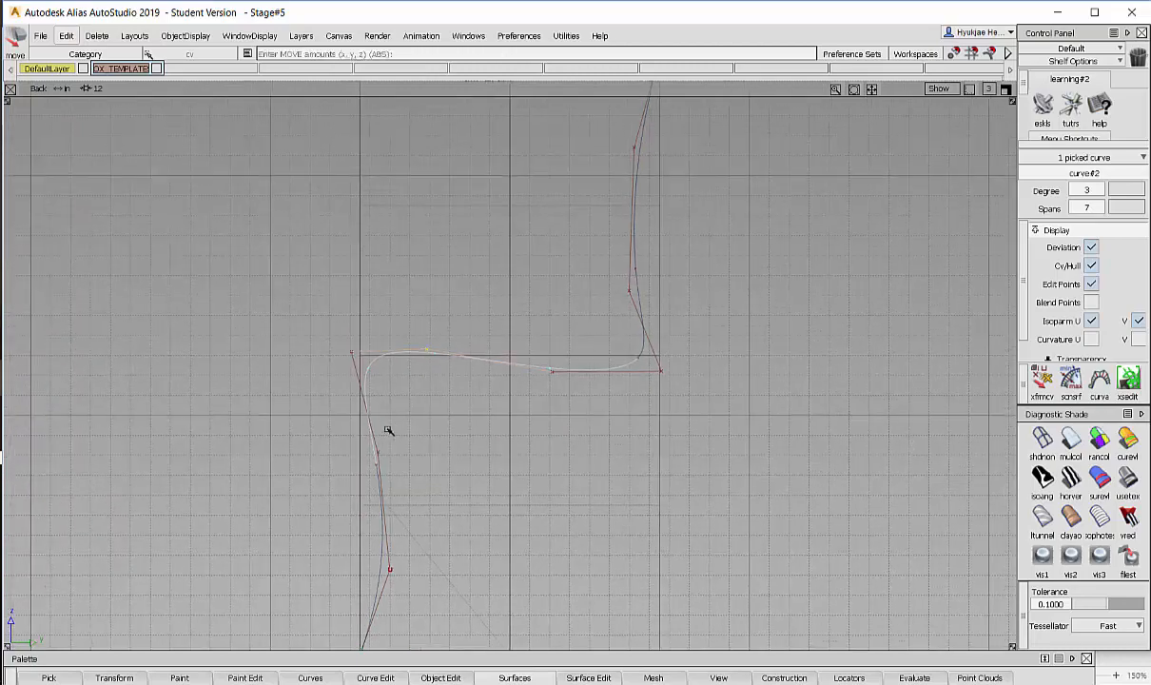
pyautogui.moveTo(379, 454); pyautogui.dragTo(367, 452)
pyautogui.keyDown('alt'); pyautogui.keyDown('shift'); pyautogui.moveTo(434, 443); pyautogui.dragTo(452, 389, button='middle'); pyautogui.keyUp('shift'); pyautogui.keyUp('alt')
pyautogui.moveTo(416, 512); pyautogui.dragTo(395, 378)
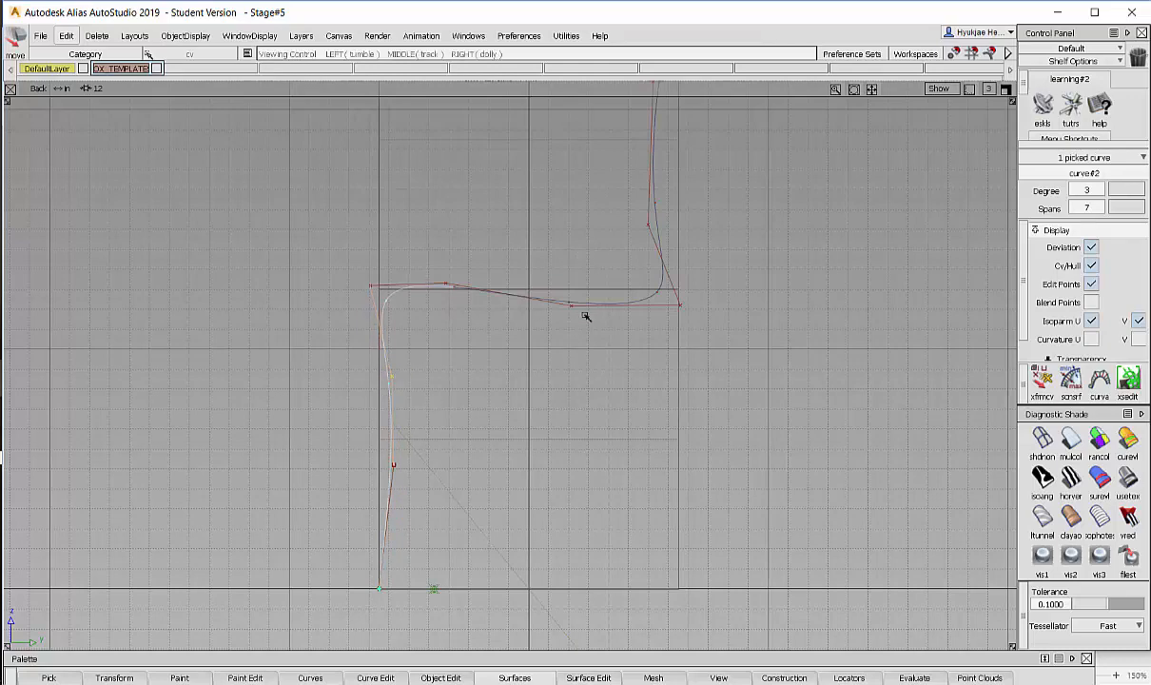
# - Pick the whole profile curve as an object and inspect it with the guide cubes in the maximized perspective view
pyautogui.keyDown('alt'); pyautogui.keyDown('shift'); pyautogui.moveTo(585, 315); pyautogui.dragTo(529, 509, button='middle'); pyautogui.keyUp('shift'); pyautogui.keyUp('alt')
pyautogui.keyDown('ctrl'); pyautogui.keyDown('shift'); pyautogui.moveTo(568, 444); pyautogui.dragTo(580, 344); pyautogui.keyUp('shift'); pyautogui.keyUp('ctrl')
pyautogui.click(607, 255)
pyautogui.click(1006, 89)
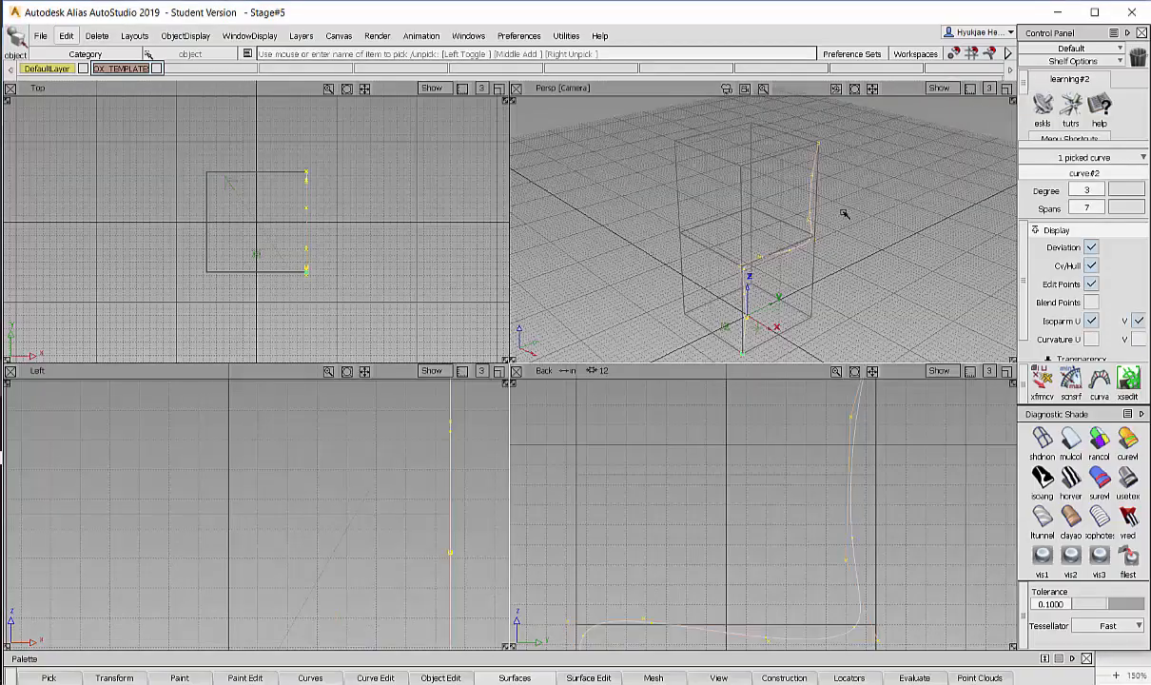
pyautogui.click(1006, 88)
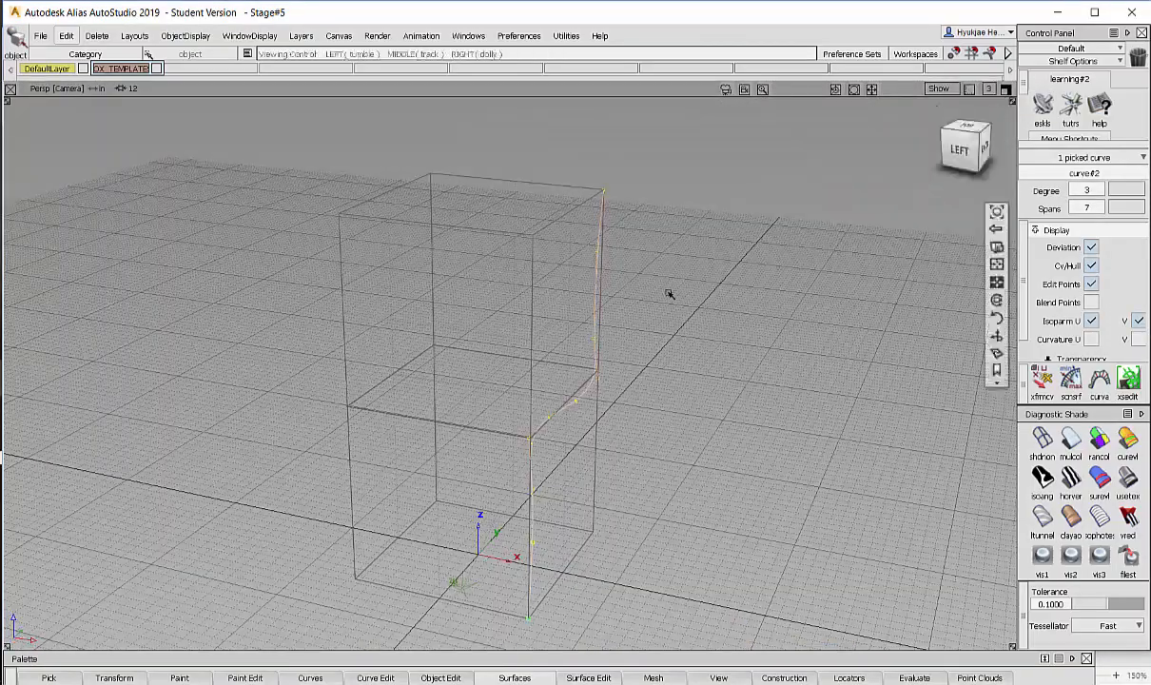
pyautogui.keyDown('alt'); pyautogui.keyDown('shift'); pyautogui.moveTo(670, 296); pyautogui.dragTo(601, 297); pyautogui.keyUp('shift'); pyautogui.keyUp('alt')
pyautogui.keyDown('alt'); pyautogui.keyDown('shift'); pyautogui.moveTo(401, 509); pyautogui.dragTo(352, 567); pyautogui.keyUp('shift'); pyautogui.keyUp('alt')
pyautogui.keyDown('alt'); pyautogui.keyDown('shift'); pyautogui.moveTo(435, 377); pyautogui.dragTo(459, 355); pyautogui.keyUp('shift'); pyautogui.keyUp('alt')
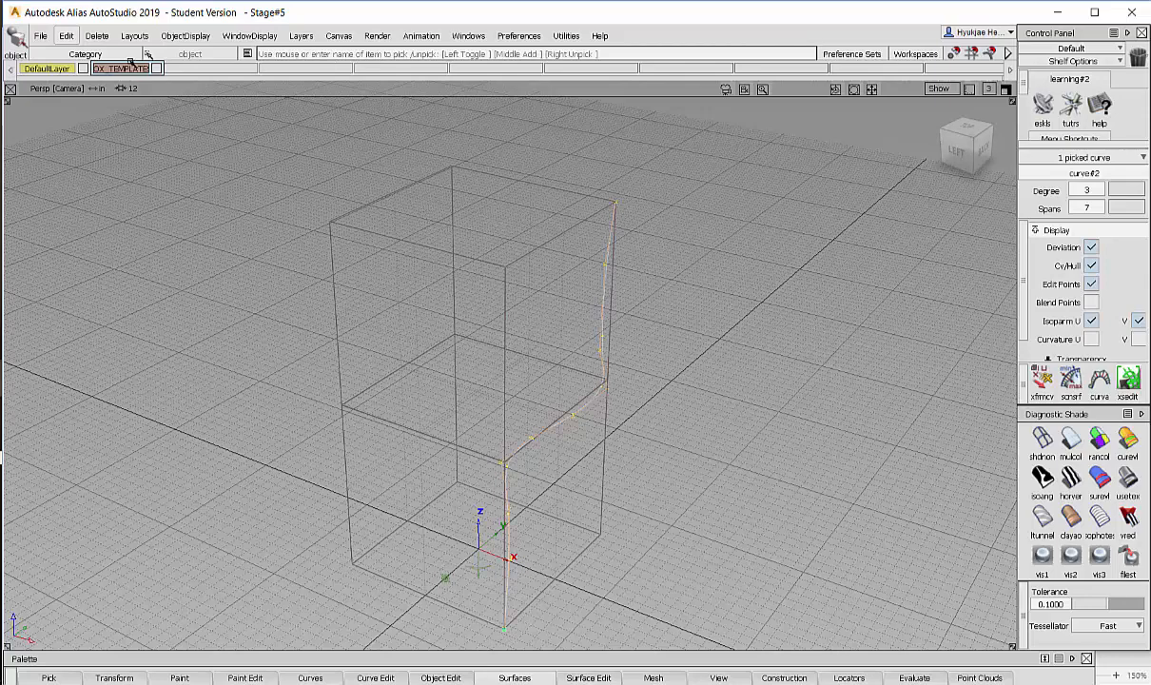
# - Mirror the picked profile curve across the YZ plane with mirror type Duplicate
pyautogui.click(66, 35)
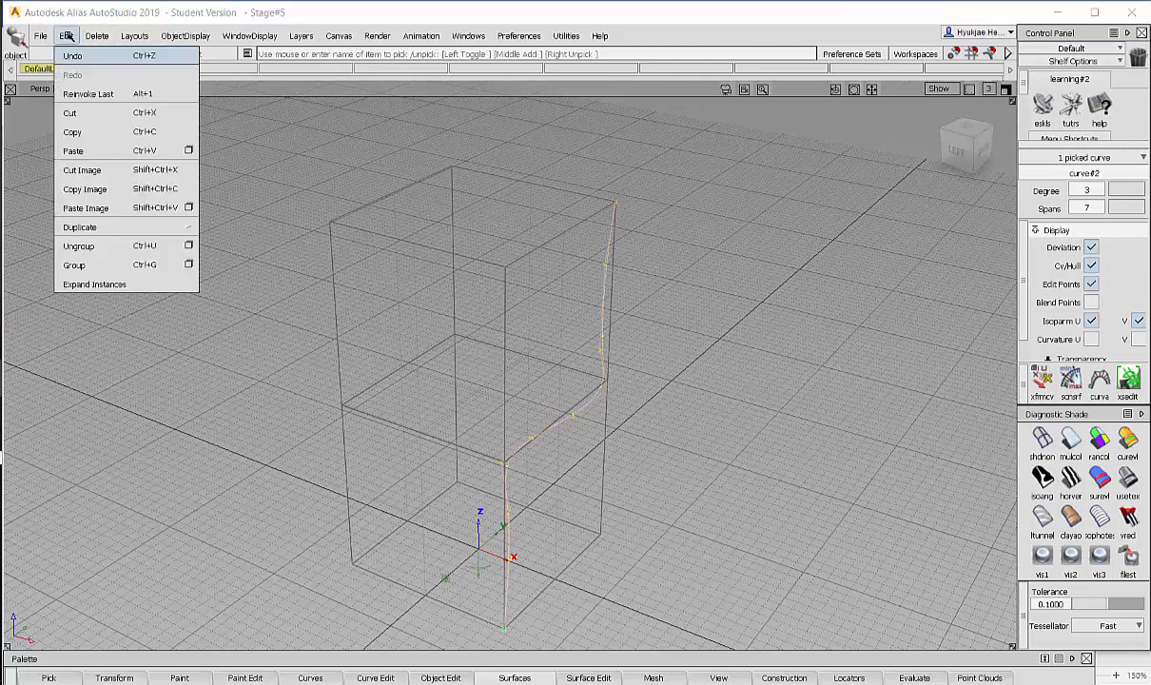
pyautogui.moveTo(181, 226)
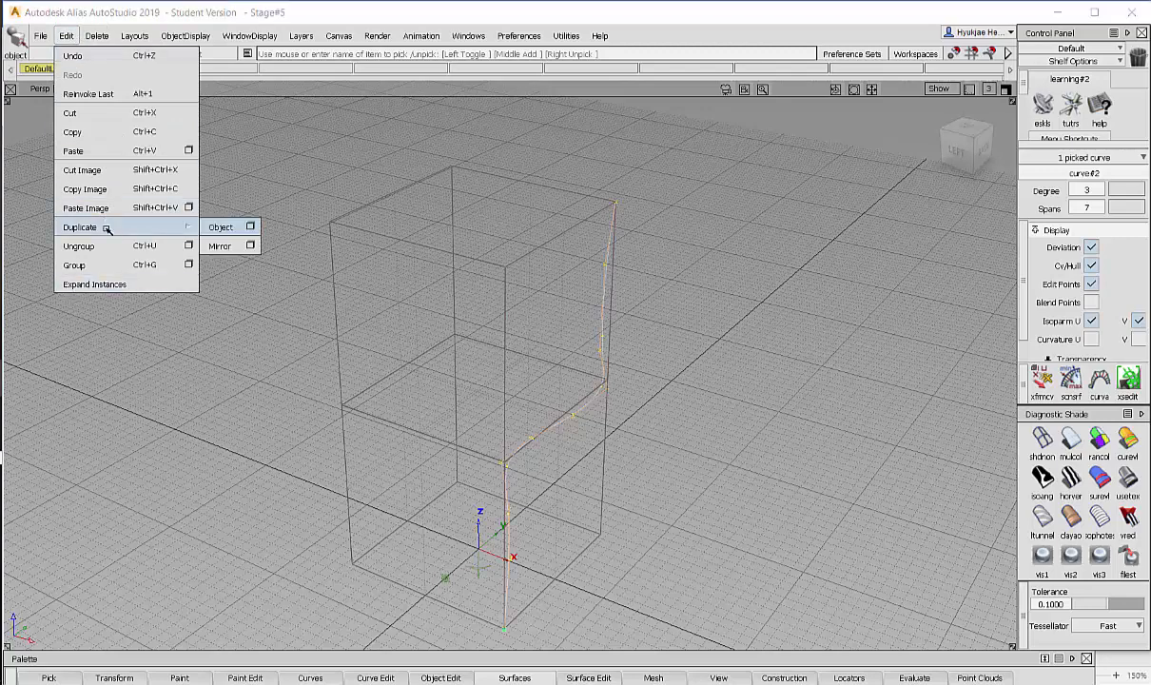
pyautogui.click(251, 246)
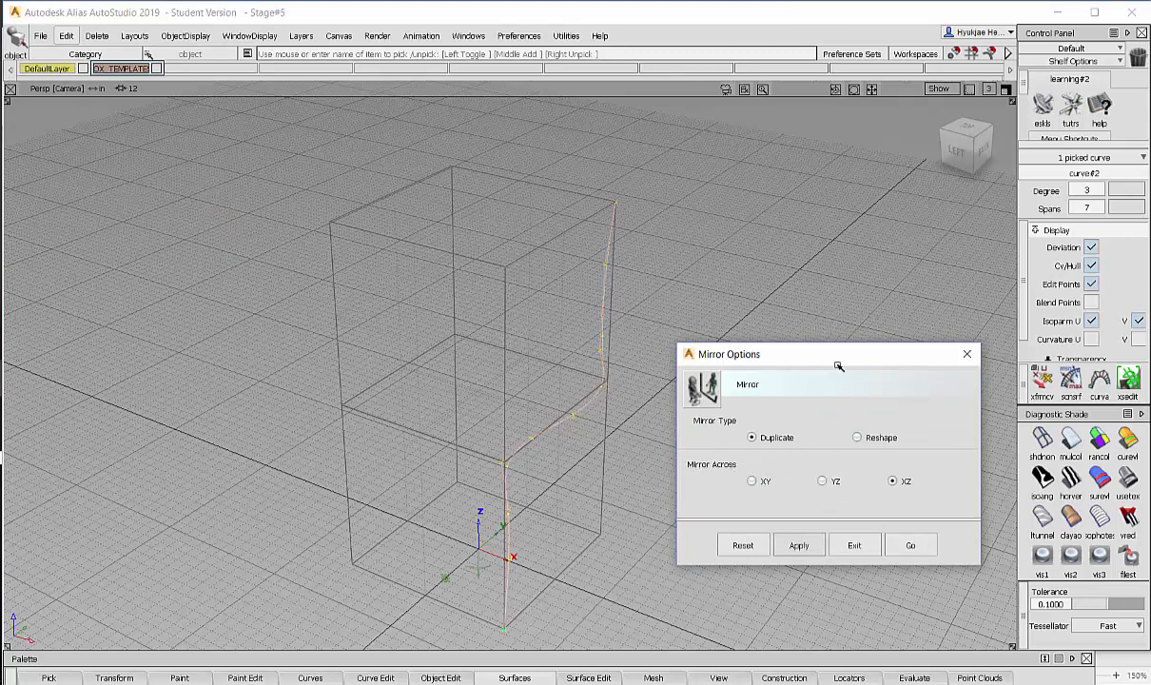
pyautogui.moveTo(838, 366); pyautogui.dragTo(832, 354)
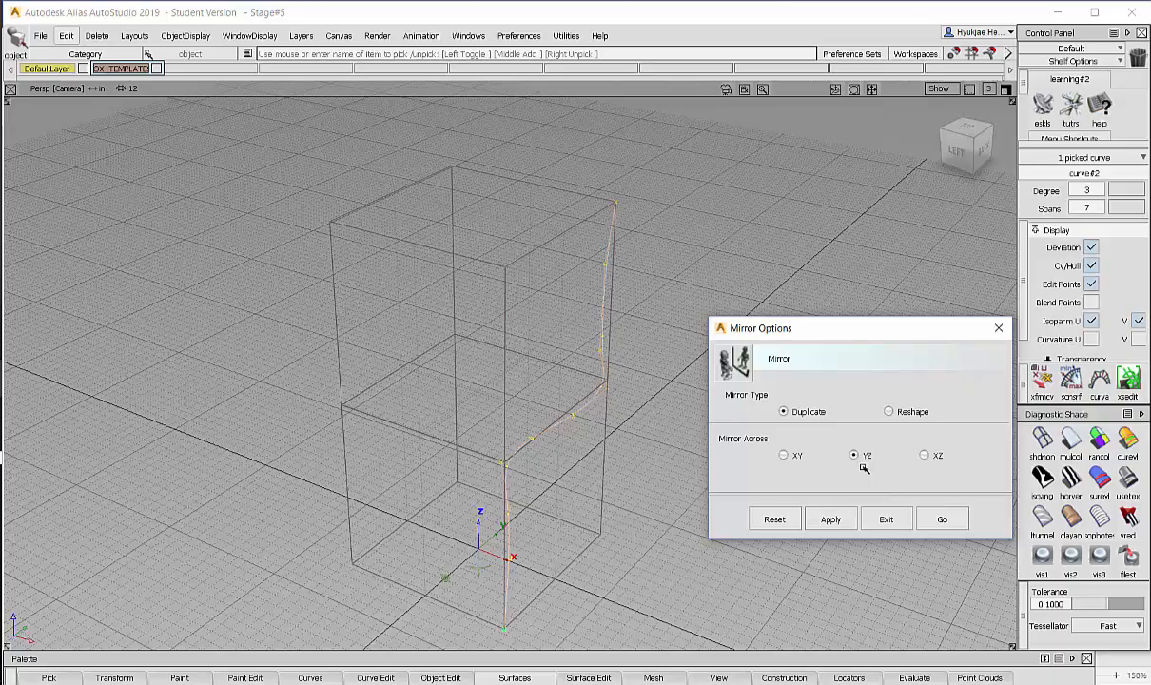
pyautogui.click(944, 519)
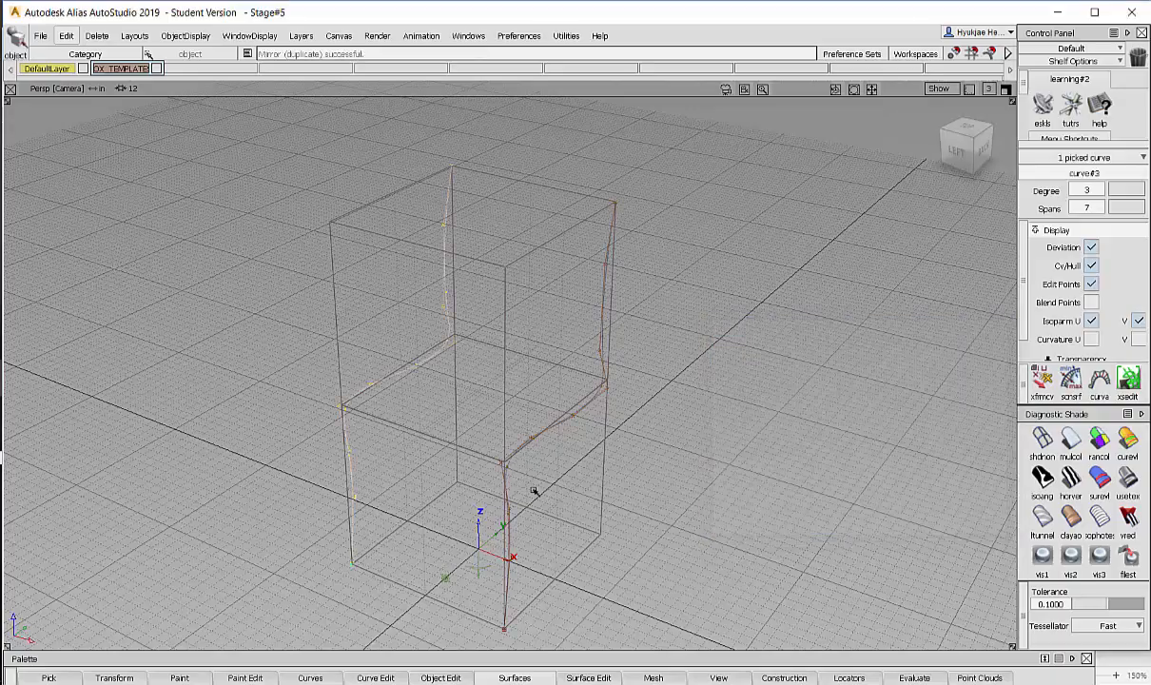
# - Pick only the original profile curve and duplicate it in place as an object
pyautogui.keyDown('alt'); pyautogui.keyDown('shift'); pyautogui.moveTo(799, 413); pyautogui.dragTo(623, 497); pyautogui.keyUp('shift'); pyautogui.keyUp('alt')
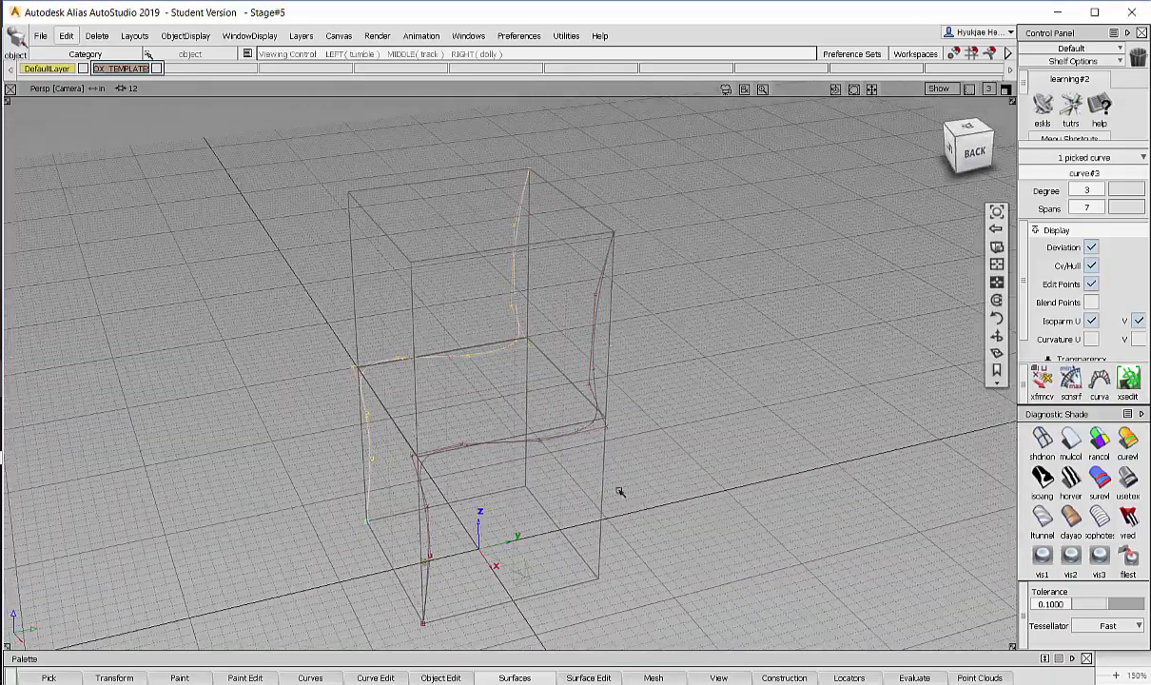
pyautogui.click(639, 375)
pyautogui.keyDown('alt'); pyautogui.keyDown('shift'); pyautogui.moveTo(650, 300); pyautogui.dragTo(742, 318); pyautogui.keyUp('shift'); pyautogui.keyUp('alt')
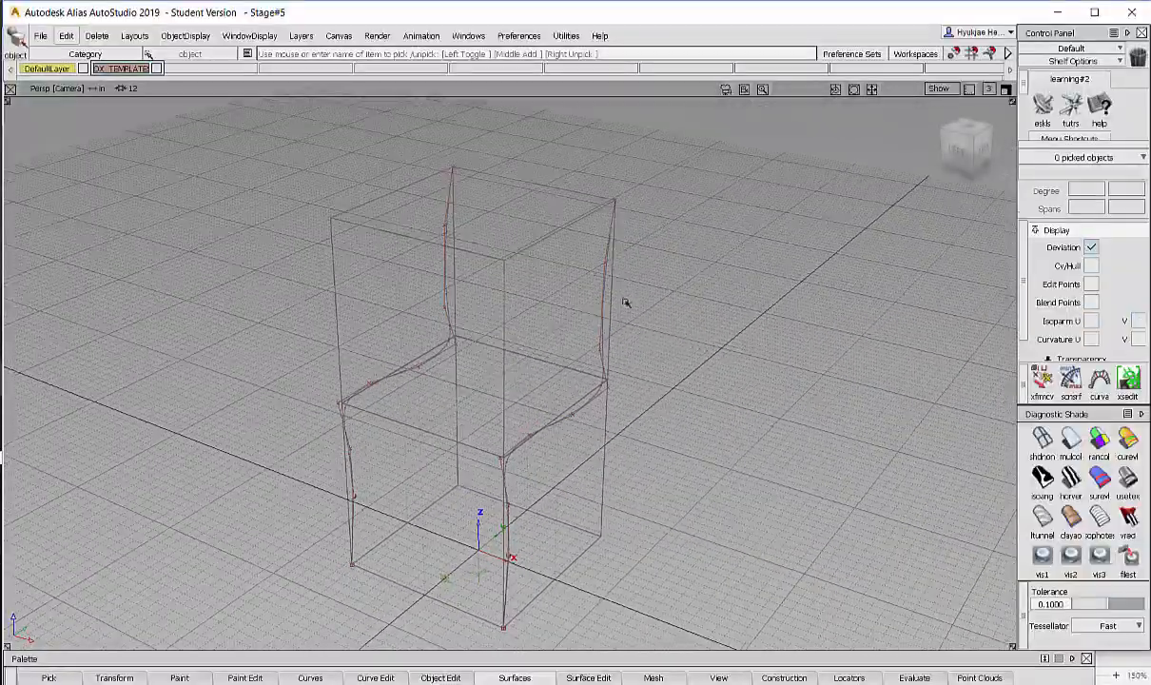
pyautogui.moveTo(581, 312); pyautogui.dragTo(205, 187)
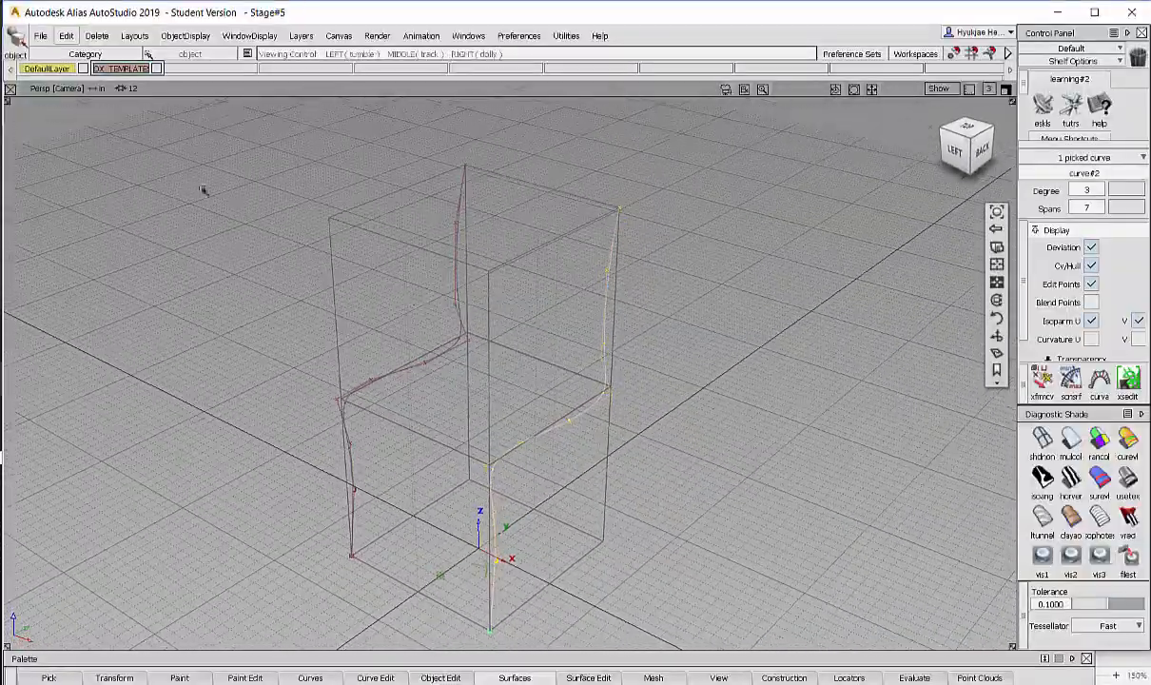
pyautogui.click(66, 36)
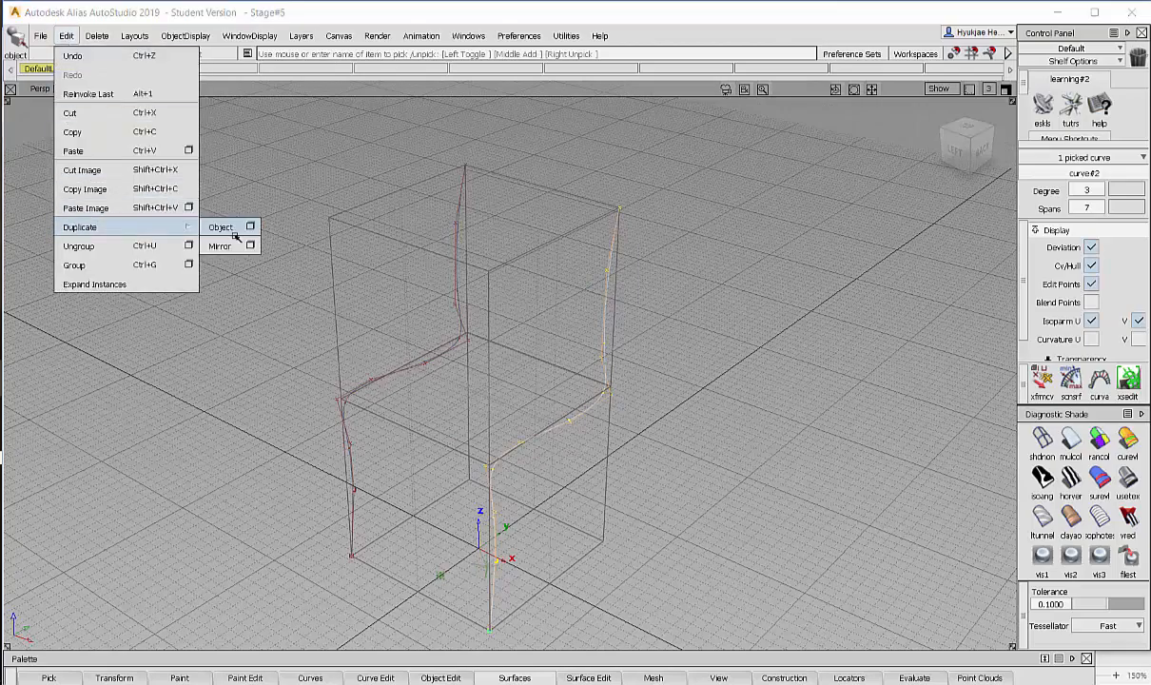
pyautogui.click(216, 231)
# - Move the duplicated curve in the Left view to the midline between the two side curves, and clear the selection
pyautogui.keyDown('alt'); pyautogui.keyDown('shift'); pyautogui.moveTo(409, 288); pyautogui.dragTo(774, 387); pyautogui.keyUp('shift'); pyautogui.keyUp('alt')
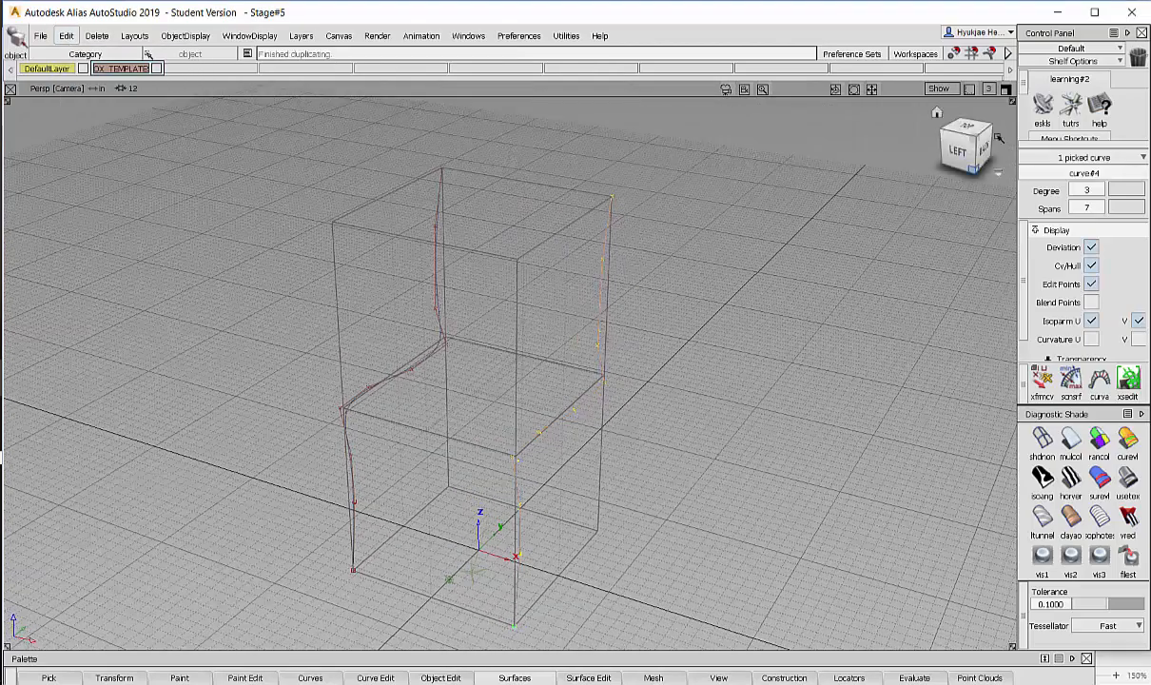
pyautogui.click(1006, 88)
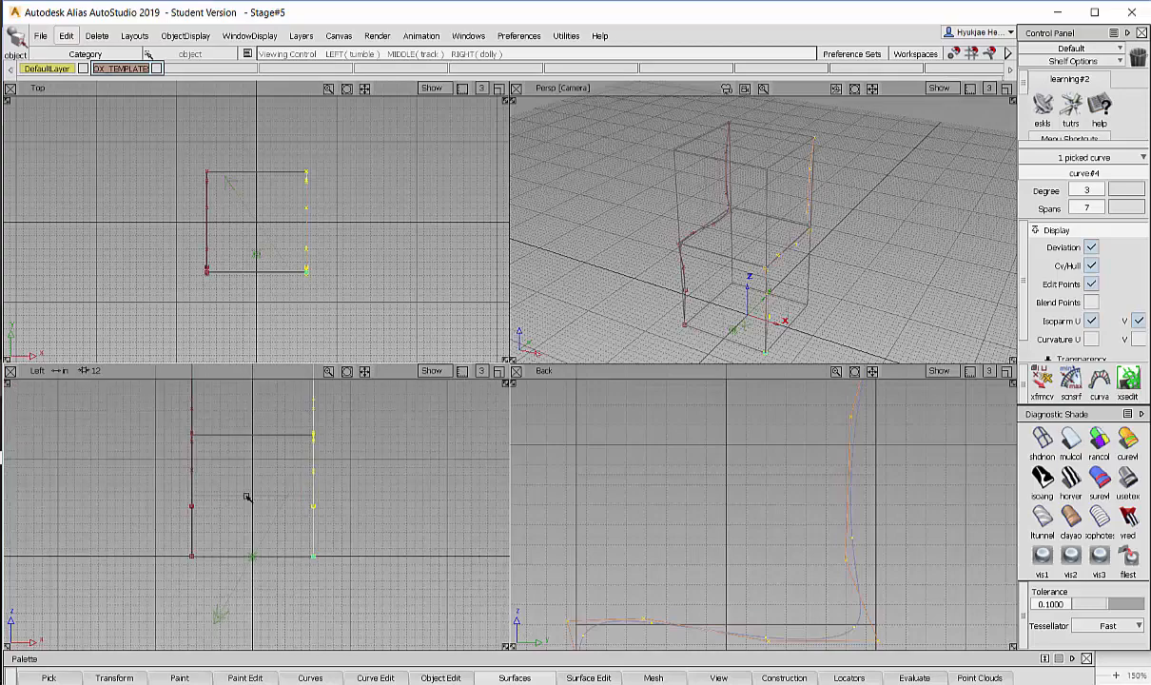
pyautogui.keyDown('ctrl'); pyautogui.keyDown('shift'); pyautogui.click(318, 497); pyautogui.keyUp('shift'); pyautogui.keyUp('ctrl')
pyautogui.keyDown('ctrl'); pyautogui.keyDown('shift'); pyautogui.moveTo(319, 498); pyautogui.dragTo(329, 378, button='right'); pyautogui.keyUp('shift'); pyautogui.keyUp('ctrl')
pyautogui.keyDown('alt'); pyautogui.keyDown('shift'); pyautogui.moveTo(345, 455); pyautogui.dragTo(246, 549, button='middle'); pyautogui.keyUp('shift'); pyautogui.keyUp('alt')
pyautogui.keyDown('alt'); pyautogui.keyDown('shift'); pyautogui.moveTo(344, 523); pyautogui.dragTo(396, 506, button='middle'); pyautogui.keyUp('shift'); pyautogui.keyUp('alt')
pyautogui.moveTo(417, 511)
pyautogui.mouseDown(button='middle')
pyautogui.moveTo(386, 516)
pyautogui.moveTo(404, 507)
pyautogui.mouseUp(button='middle')
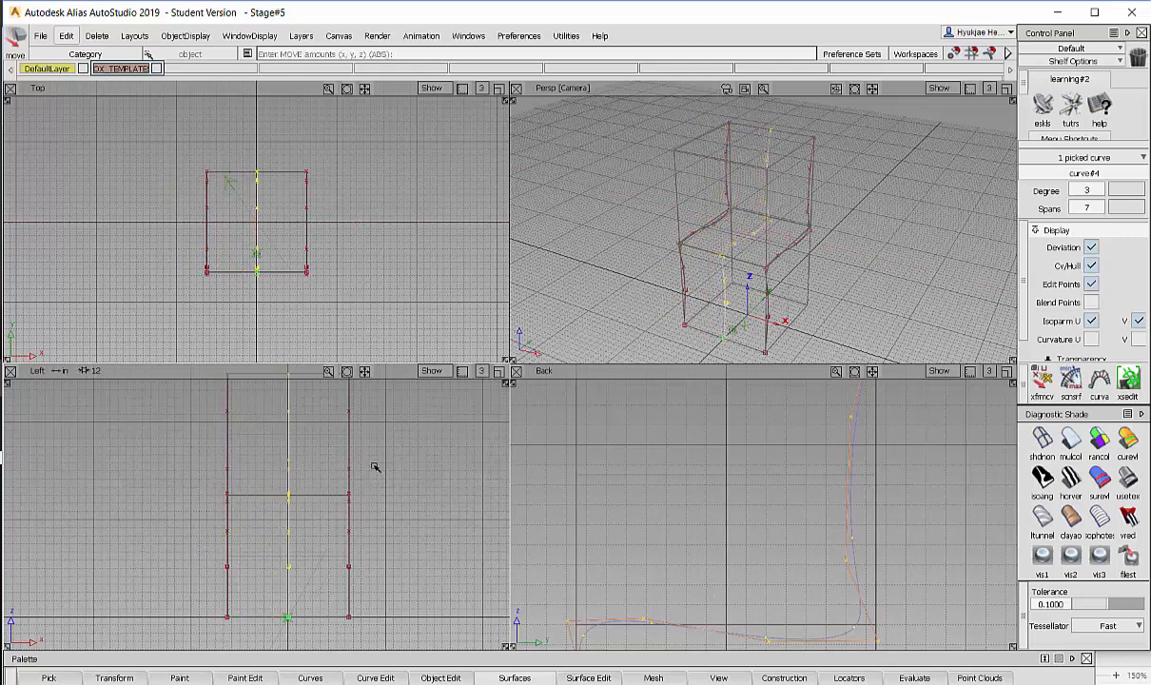
pyautogui.moveTo(327, 451); pyautogui.dragTo(286, 481, button='middle')
pyautogui.keyDown('ctrl'); pyautogui.keyDown('shift'); pyautogui.moveTo(748, 321); pyautogui.dragTo(749, 276); pyautogui.keyUp('shift'); pyautogui.keyUp('ctrl')
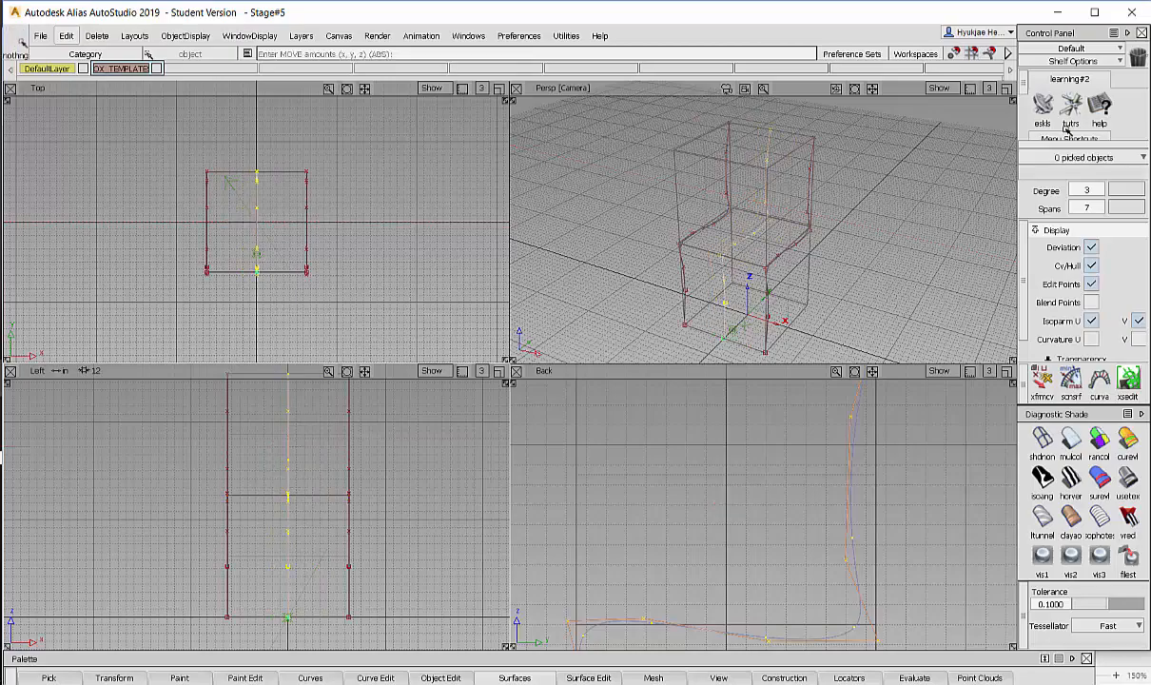
# - Pick the middle curve as an object and inspect the three profile curves in the maximized perspective view
pyautogui.keyDown('alt'); pyautogui.keyDown('shift'); pyautogui.moveTo(875, 181); pyautogui.dragTo(544, 335); pyautogui.keyUp('shift'); pyautogui.keyUp('alt')
pyautogui.click(1005, 88)
pyautogui.keyDown('ctrl'); pyautogui.keyDown('shift'); pyautogui.moveTo(531, 418); pyautogui.dragTo(413, 403); pyautogui.keyUp('shift'); pyautogui.keyUp('ctrl')
pyautogui.click(512, 321)
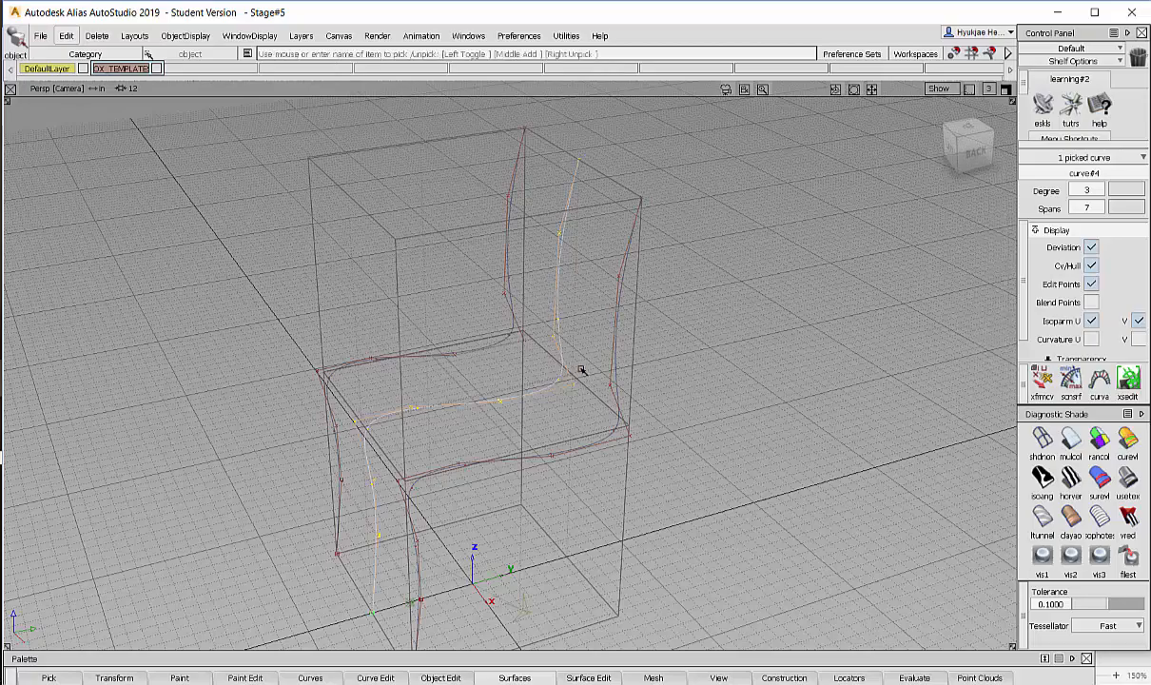
pyautogui.keyDown('alt'); pyautogui.keyDown('shift'); pyautogui.moveTo(580, 373); pyautogui.dragTo(560, 360); pyautogui.keyUp('shift'); pyautogui.keyUp('alt')
pyautogui.keyDown('alt'); pyautogui.keyDown('shift'); pyautogui.moveTo(378, 597); pyautogui.dragTo(526, 360); pyautogui.keyUp('shift'); pyautogui.keyUp('alt')
pyautogui.keyDown('alt'); pyautogui.keyDown('shift'); pyautogui.moveTo(526, 238); pyautogui.dragTo(526, 249); pyautogui.keyUp('shift'); pyautogui.keyUp('alt')
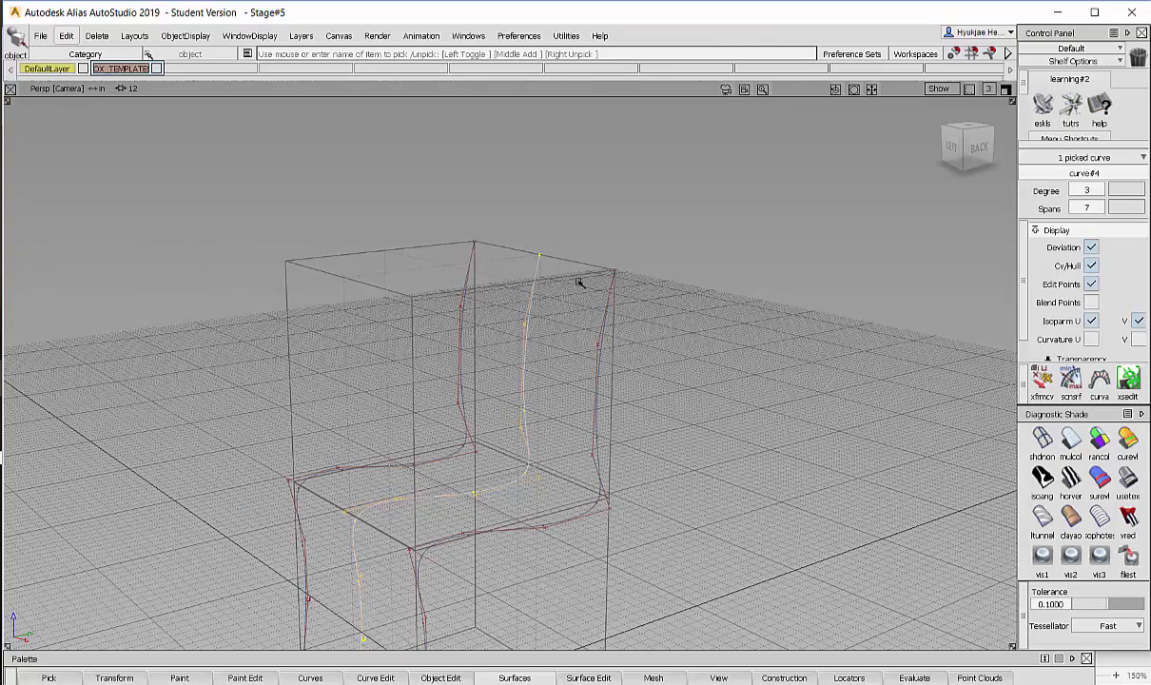
pyautogui.keyDown('alt'); pyautogui.keyDown('shift'); pyautogui.moveTo(636, 397); pyautogui.dragTo(630, 378); pyautogui.keyUp('shift'); pyautogui.keyUp('alt')
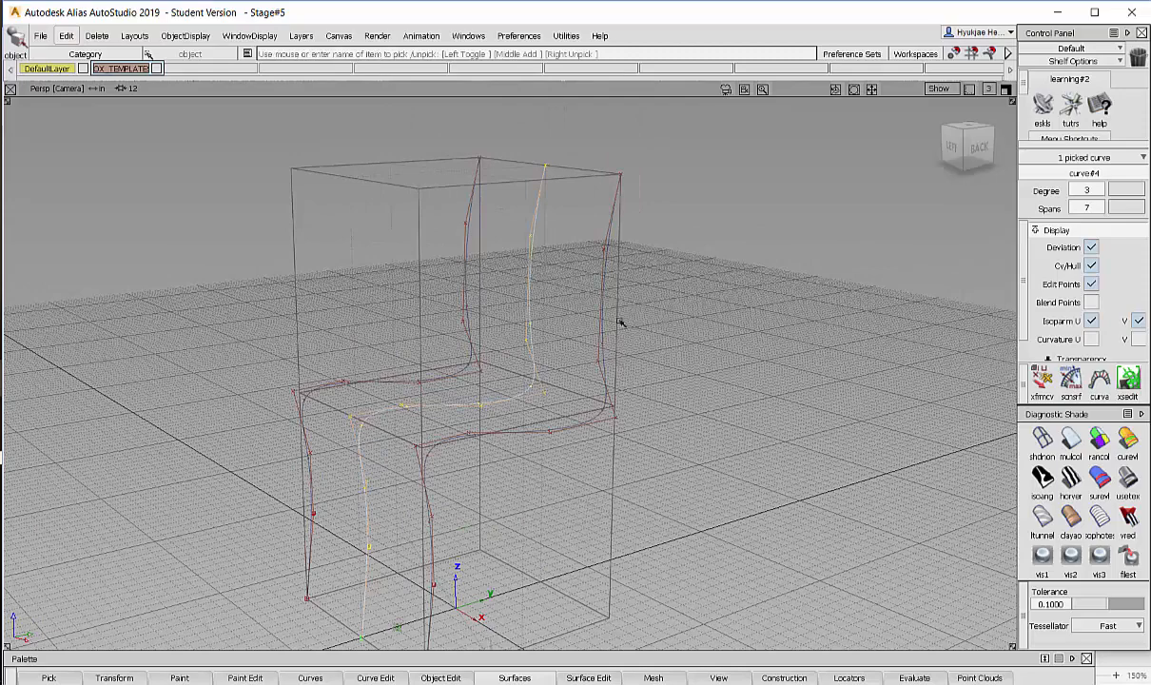
pyautogui.keyDown('ctrl'); pyautogui.keyDown('shift'); pyautogui.moveTo(494, 342); pyautogui.dragTo(596, 398); pyautogui.keyUp('shift'); pyautogui.keyUp('ctrl')
pyautogui.moveTo(586, 341); pyautogui.dragTo(643, 410)
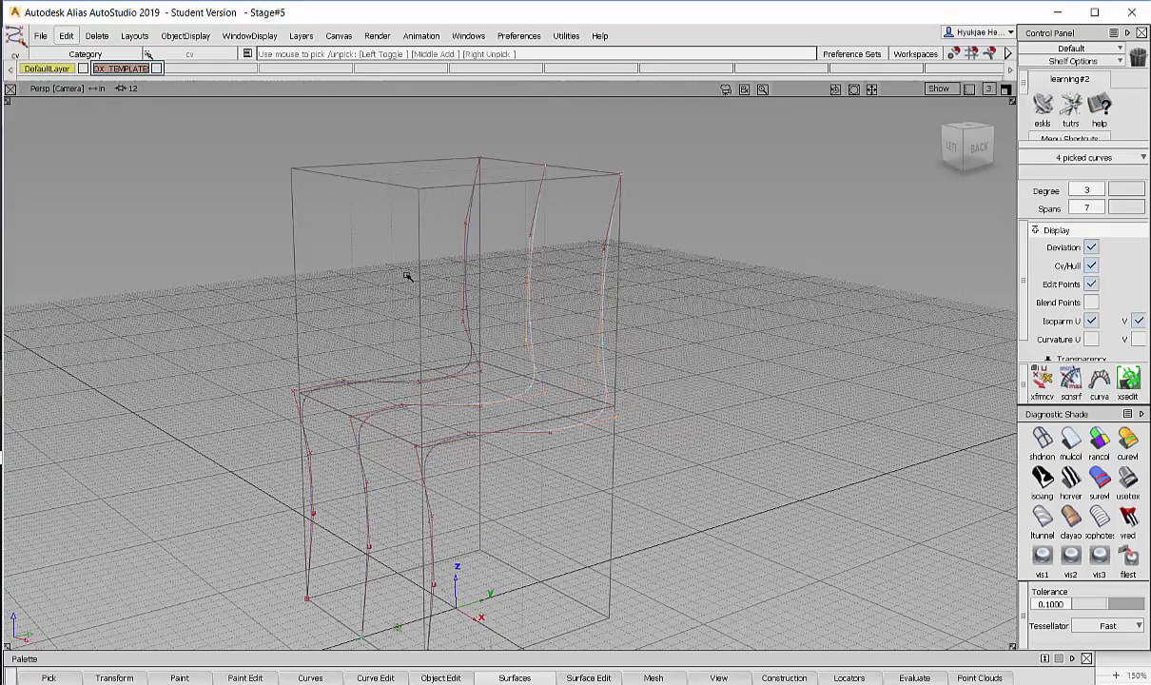
pyautogui.moveTo(420, 312); pyautogui.dragTo(478, 361)
pyautogui.moveTo(319, 353); pyautogui.dragTo(382, 400)
pyautogui.keyDown('ctrl'); pyautogui.keyDown('shift'); pyautogui.moveTo(380, 377); pyautogui.dragTo(396, 258); pyautogui.keyUp('shift'); pyautogui.keyUp('ctrl')
pyautogui.keyDown('ctrl'); pyautogui.keyDown('shift'); pyautogui.moveTo(505, 270); pyautogui.dragTo(570, 353); pyautogui.keyUp('shift'); pyautogui.keyUp('ctrl')
pyautogui.moveTo(520, 228); pyautogui.dragTo(541, 259)
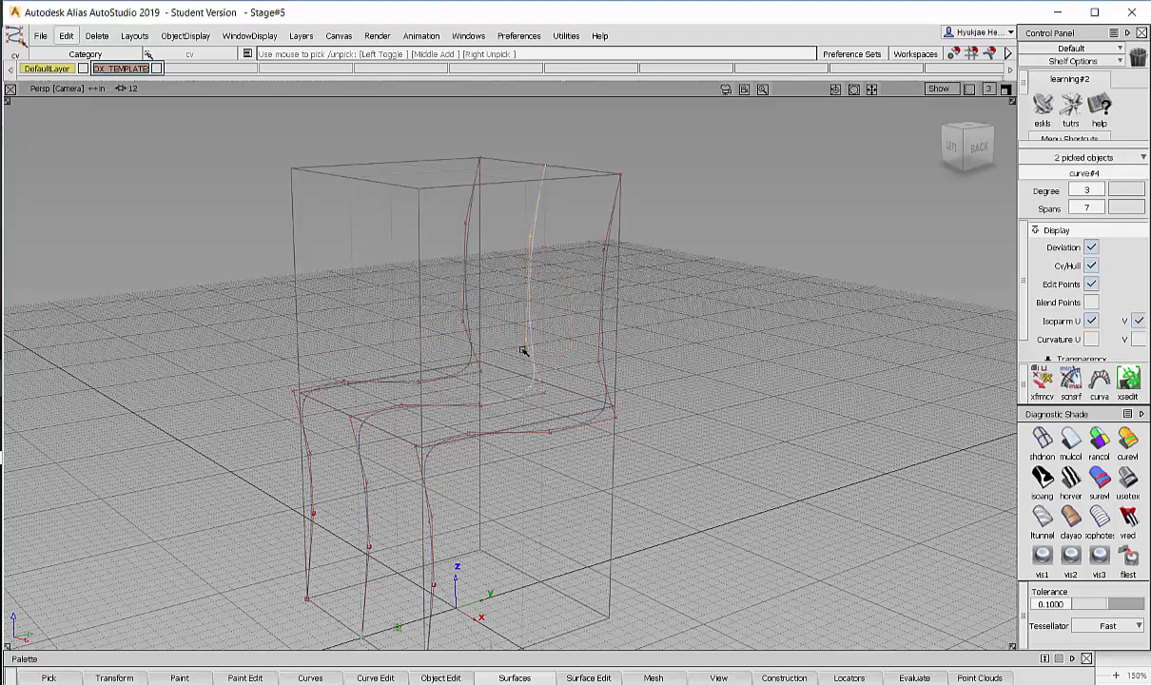
# - Hide the CVs of all profile curves and pick only the middle curve as a component
pyautogui.keyDown('alt'); pyautogui.keyDown('shift'); pyautogui.moveTo(521, 338); pyautogui.dragTo(606, 311); pyautogui.keyUp('shift'); pyautogui.keyUp('alt')
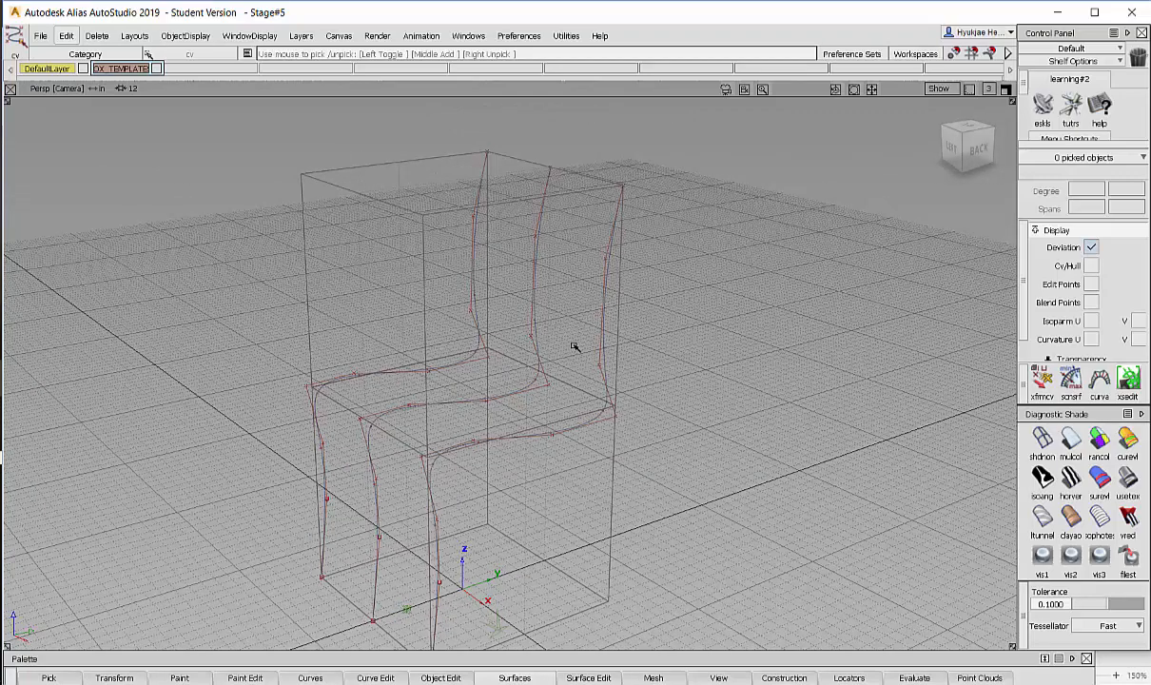
pyautogui.keyDown('alt'); pyautogui.keyDown('shift'); pyautogui.moveTo(657, 334); pyautogui.dragTo(686, 355); pyautogui.keyUp('shift'); pyautogui.keyUp('alt')
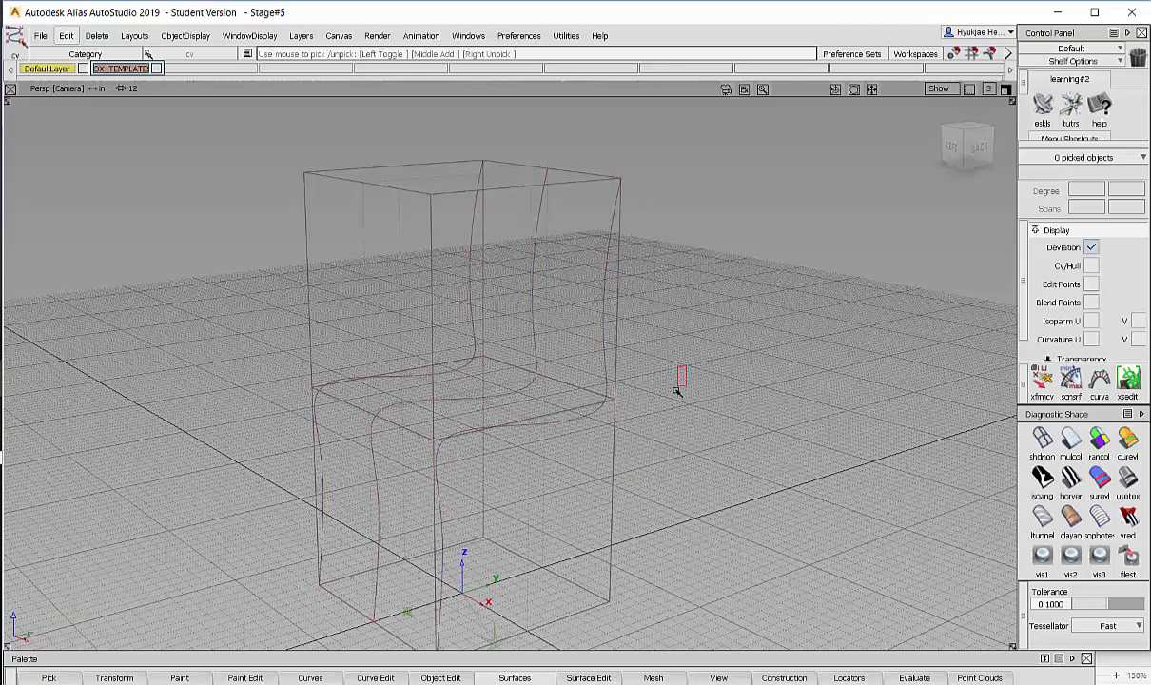
pyautogui.keyDown('ctrl'); pyautogui.keyDown('shift'); pyautogui.moveTo(627, 301); pyautogui.dragTo(687, 317); pyautogui.keyUp('shift'); pyautogui.keyUp('ctrl')
pyautogui.click(544, 323)
pyautogui.keyDown('ctrl'); pyautogui.keyDown('shift'); pyautogui.moveTo(562, 256); pyautogui.dragTo(598, 277, button='right'); pyautogui.keyUp('shift'); pyautogui.keyUp('ctrl')
pyautogui.keyDown('alt'); pyautogui.keyDown('shift'); pyautogui.moveTo(650, 359); pyautogui.dragTo(625, 265); pyautogui.keyUp('shift'); pyautogui.keyUp('alt')
pyautogui.keyDown('alt'); pyautogui.keyDown('shift'); pyautogui.moveTo(625, 266); pyautogui.dragTo(625, 257, button='middle'); pyautogui.keyUp('shift'); pyautogui.keyUp('alt')
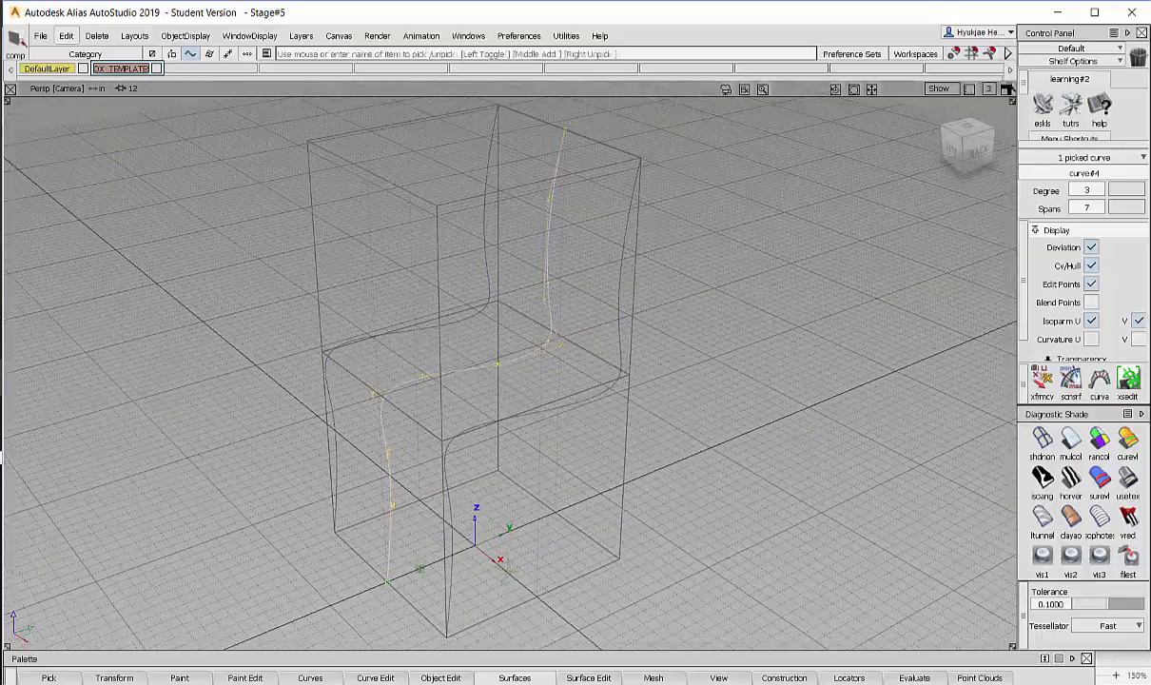
# - Display the middle curve's CVs in the maximized Back view and move the three around the seat-backrest corner slightly forward and down
pyautogui.click(1005, 88)
pyautogui.moveTo(719, 445)
pyautogui.keyDown('alt'); pyautogui.keyDown('shift'); pyautogui.mouseDown(button='right')
pyautogui.moveTo(744, 455)
pyautogui.moveTo(732, 454)
pyautogui.mouseUp(button='right'); pyautogui.keyUp('shift'); pyautogui.keyUp('alt')
pyautogui.click(1042, 380)
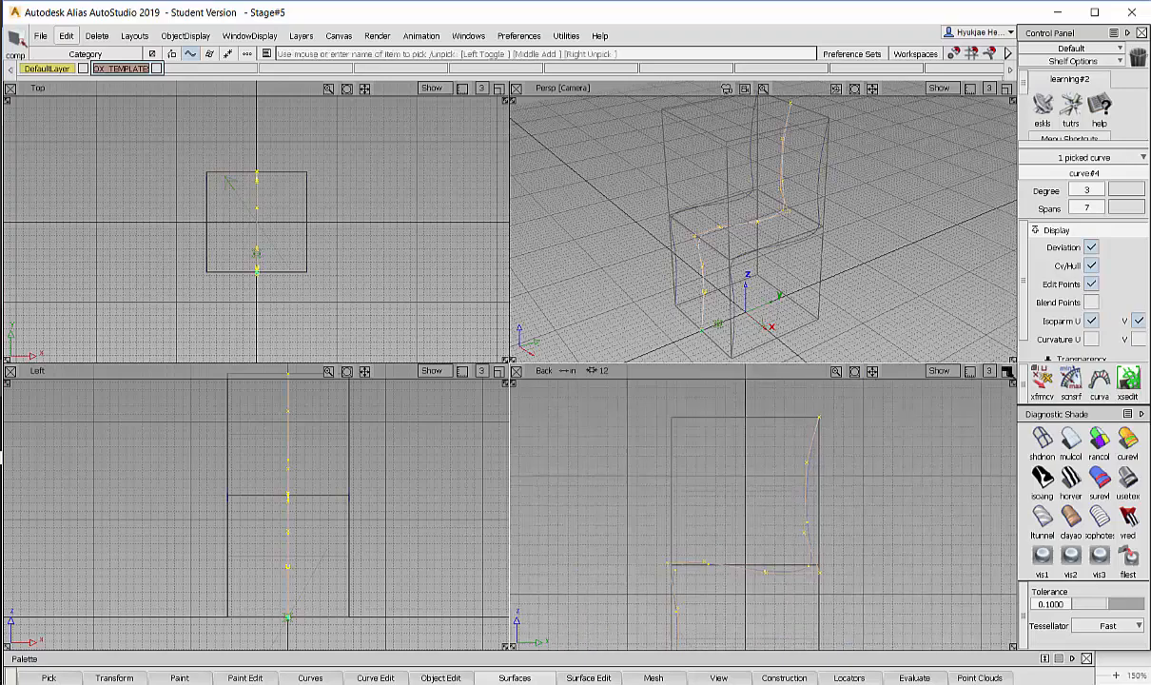
pyautogui.click(1007, 372)
pyautogui.keyDown('alt'); pyautogui.keyDown('shift'); pyautogui.moveTo(708, 392); pyautogui.dragTo(734, 357, button='middle'); pyautogui.keyUp('shift'); pyautogui.keyUp('alt')
pyautogui.keyDown('alt'); pyautogui.keyDown('shift'); pyautogui.moveTo(734, 356); pyautogui.dragTo(788, 301, button='right'); pyautogui.keyUp('shift'); pyautogui.keyUp('alt')
pyautogui.keyDown('alt'); pyautogui.keyDown('shift'); pyautogui.moveTo(788, 300); pyautogui.dragTo(782, 289, button='middle'); pyautogui.keyUp('shift'); pyautogui.keyUp('alt')
pyautogui.keyDown('alt'); pyautogui.keyDown('shift'); pyautogui.moveTo(700, 336); pyautogui.dragTo(727, 334, button='right'); pyautogui.keyUp('shift'); pyautogui.keyUp('alt')
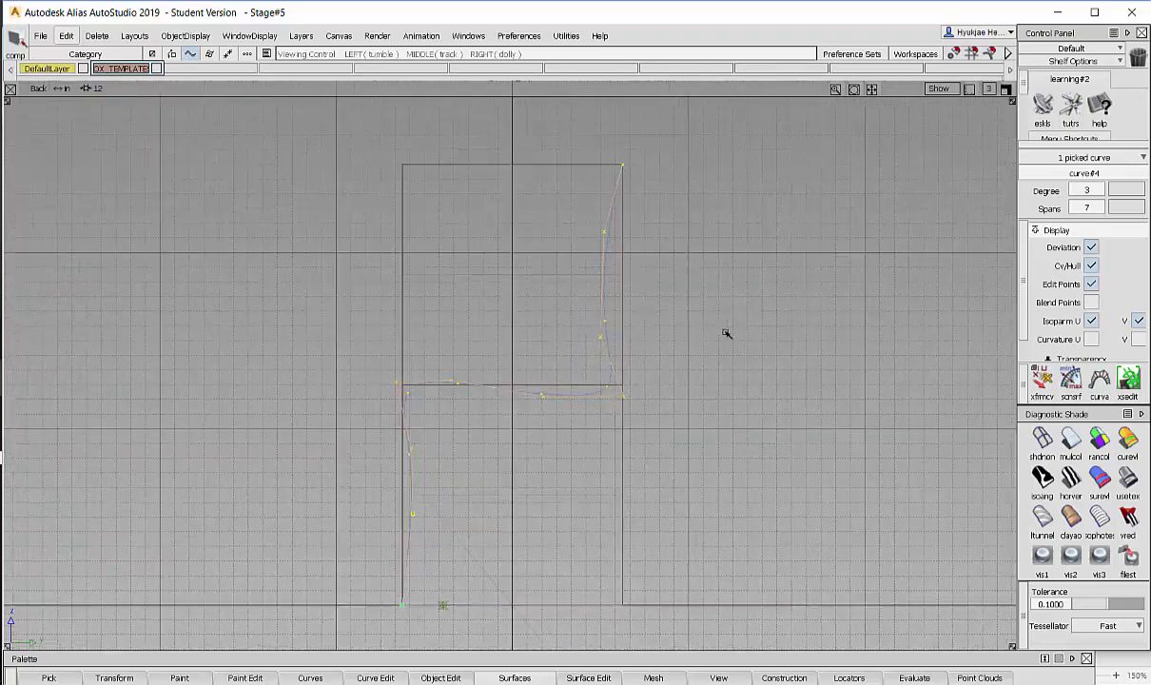
pyautogui.keyDown('ctrl'); pyautogui.keyDown('shift'); pyautogui.moveTo(673, 311); pyautogui.dragTo(739, 316); pyautogui.keyUp('shift'); pyautogui.keyUp('ctrl')
pyautogui.moveTo(533, 250); pyautogui.dragTo(628, 392)
pyautogui.keyDown('ctrl'); pyautogui.keyDown('shift'); pyautogui.moveTo(674, 362); pyautogui.dragTo(674, 362, button='middle'); pyautogui.keyUp('shift'); pyautogui.keyUp('ctrl')
pyautogui.keyDown('ctrl'); pyautogui.keyDown('shift'); pyautogui.moveTo(677, 321); pyautogui.dragTo(676, 321, button='middle'); pyautogui.keyUp('shift'); pyautogui.keyUp('ctrl')
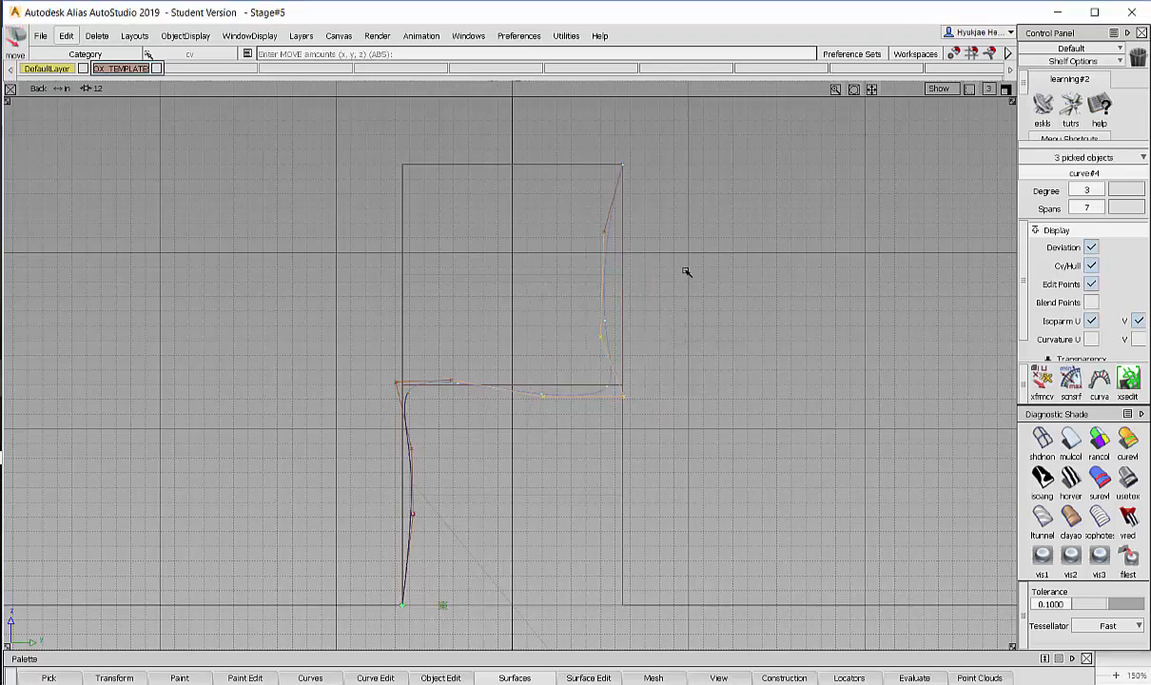
pyautogui.moveTo(683, 269); pyautogui.dragTo(687, 282, button='right')
pyautogui.moveTo(687, 282); pyautogui.dragTo(679, 274, button='middle')
pyautogui.moveTo(665, 352); pyautogui.dragTo(676, 378, button='right')
# - Move the middle curve's two top CVs up and back beyond the guide cube, and pull the second one forward to bend the backrest
pyautogui.keyDown('ctrl'); pyautogui.keyDown('shift'); pyautogui.moveTo(623, 285); pyautogui.dragTo(568, 230); pyautogui.keyUp('shift'); pyautogui.keyUp('ctrl')
pyautogui.moveTo(691, 145); pyautogui.dragTo(575, 249)
pyautogui.keyDown('ctrl'); pyautogui.keyDown('shift'); pyautogui.moveTo(690, 218); pyautogui.dragTo(692, 166, button='middle'); pyautogui.keyUp('shift'); pyautogui.keyUp('ctrl')
pyautogui.moveTo(699, 189); pyautogui.dragTo(706, 162, button='right')
pyautogui.moveTo(707, 161); pyautogui.dragTo(748, 164, button='middle')
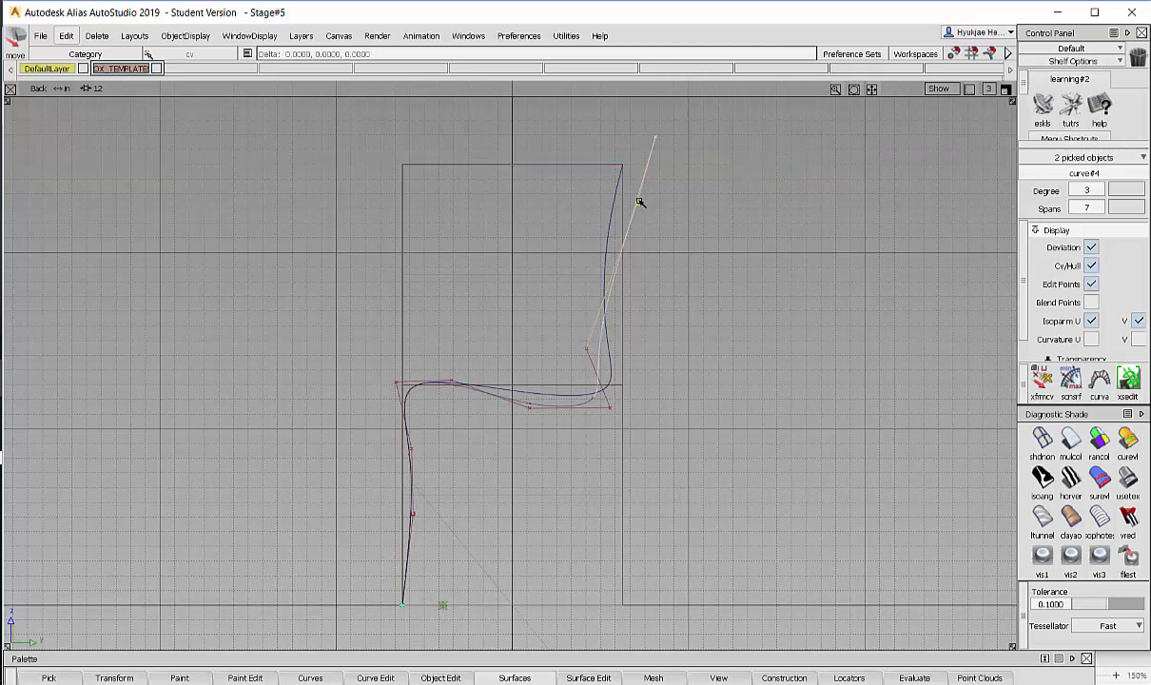
pyautogui.click(639, 207)
pyautogui.moveTo(678, 219); pyautogui.dragTo(668, 217, button='middle')
# - Lower the middle curve's two CVs at the front edge of the seat slightly and clear the selection
pyautogui.keyDown('ctrl'); pyautogui.keyDown('shift'); pyautogui.moveTo(507, 428); pyautogui.dragTo(507, 335); pyautogui.keyUp('shift'); pyautogui.keyUp('ctrl')
pyautogui.moveTo(329, 342); pyautogui.dragTo(467, 425)
pyautogui.moveTo(473, 398)
pyautogui.keyDown('ctrl'); pyautogui.keyDown('shift'); pyautogui.mouseDown(button='right')
pyautogui.moveTo(481, 319)
pyautogui.moveTo(491, 326)
pyautogui.moveTo(480, 347)
pyautogui.mouseUp(button='right'); pyautogui.keyUp('shift'); pyautogui.keyUp('ctrl')
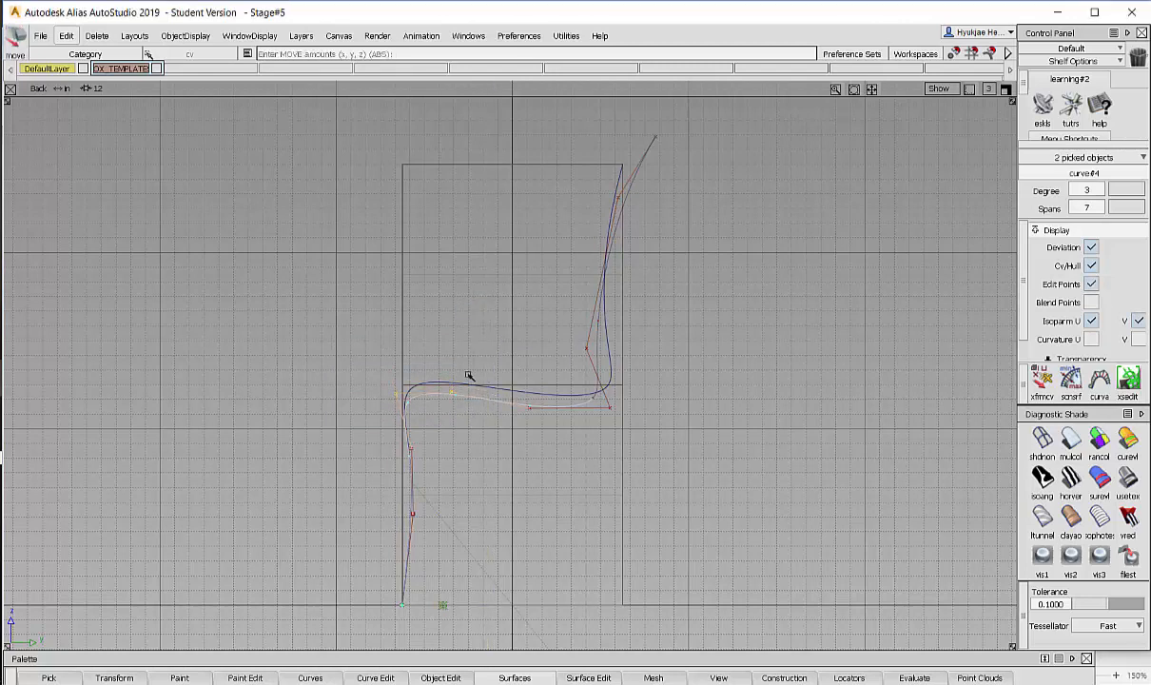
pyautogui.moveTo(480, 347)
pyautogui.keyDown('ctrl'); pyautogui.keyDown('shift'); pyautogui.mouseDown()
pyautogui.moveTo(477, 328)
pyautogui.moveTo(442, 512)
pyautogui.mouseUp(); pyautogui.keyUp('shift'); pyautogui.keyUp('ctrl')
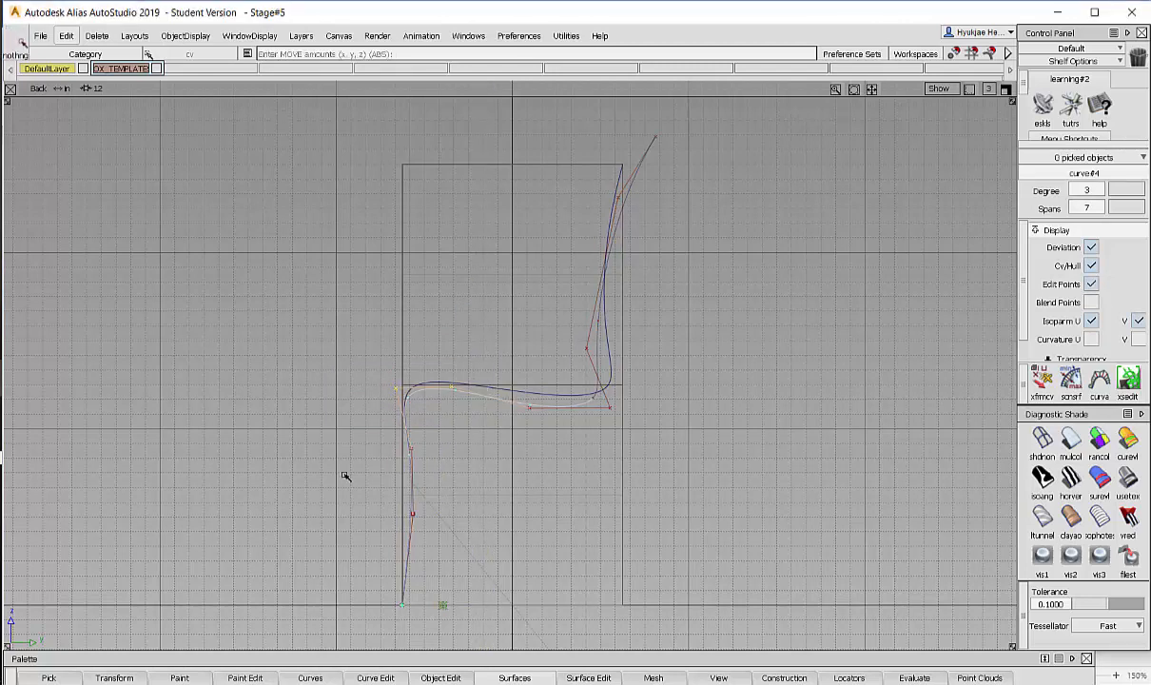
# - Move the middle curve's front leg CVs forward so the foot extends slightly past the guide cube
pyautogui.click(360, 513)
pyautogui.moveTo(333, 481); pyautogui.dragTo(487, 620)
pyautogui.keyDown('ctrl'); pyautogui.keyDown('shift'); pyautogui.moveTo(526, 569); pyautogui.dragTo(536, 508, button='right'); pyautogui.keyUp('shift'); pyautogui.keyUp('ctrl')
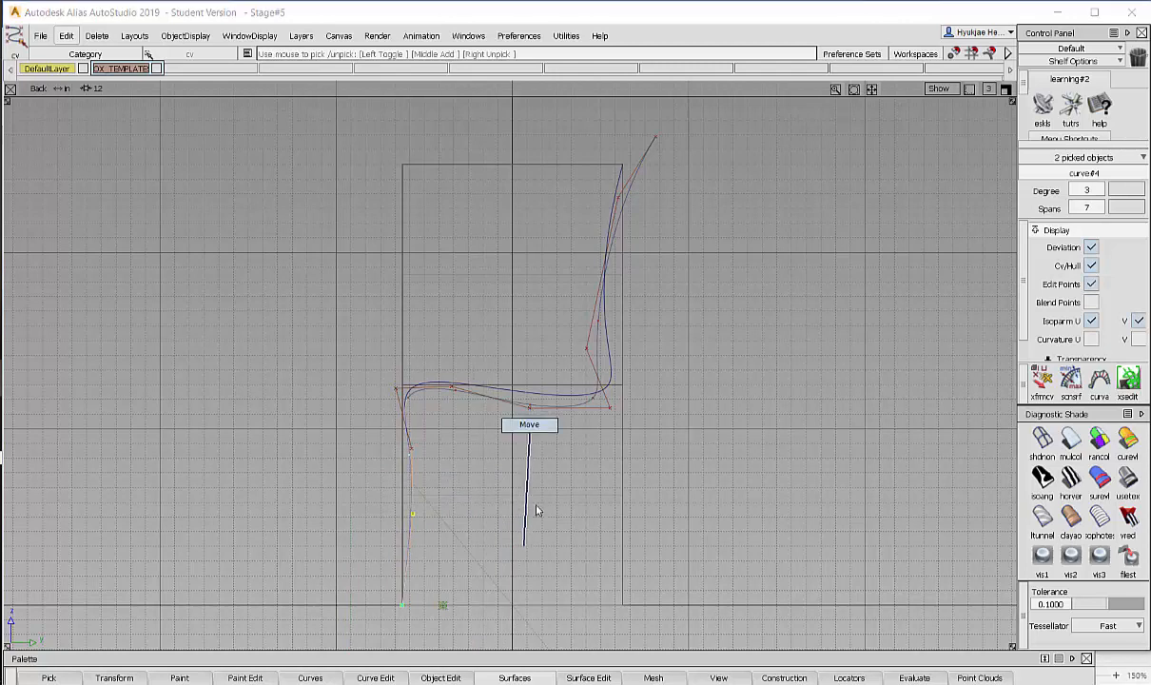
pyautogui.moveTo(537, 508); pyautogui.dragTo(524, 511, button='middle')
# - Move the two CVs along the middle curve's front leg slightly back and down, leaving the foot in place, and clear the selection
pyautogui.keyDown('ctrl'); pyautogui.keyDown('shift'); pyautogui.moveTo(392, 476); pyautogui.dragTo(483, 540); pyautogui.keyUp('shift'); pyautogui.keyUp('ctrl')
pyautogui.keyDown('ctrl'); pyautogui.keyDown('shift'); pyautogui.moveTo(459, 487); pyautogui.dragTo(459, 437, button='right'); pyautogui.keyUp('shift'); pyautogui.keyUp('ctrl')
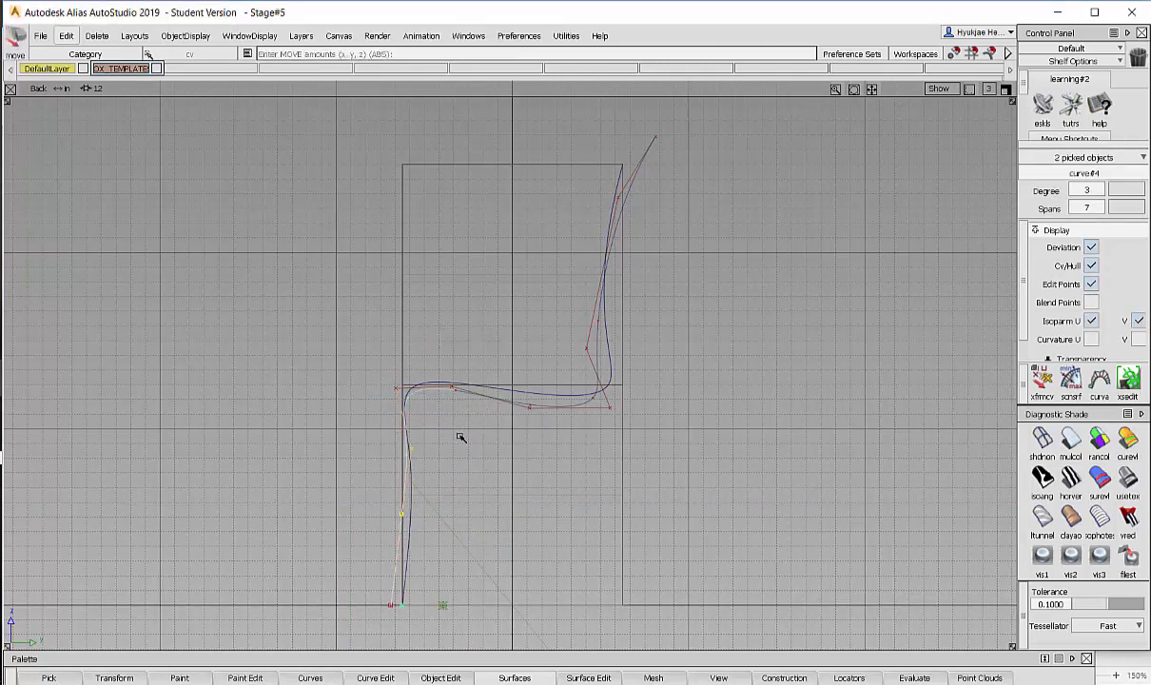
pyautogui.moveTo(465, 437); pyautogui.dragTo(477, 443, button='middle')
pyautogui.moveTo(475, 447); pyautogui.dragTo(475, 469, button='right')
pyautogui.moveTo(476, 470); pyautogui.dragTo(465, 470, button='middle')
pyautogui.keyDown('ctrl'); pyautogui.keyDown('shift'); pyautogui.moveTo(451, 539); pyautogui.dragTo(462, 428); pyautogui.keyUp('shift'); pyautogui.keyUp('ctrl')
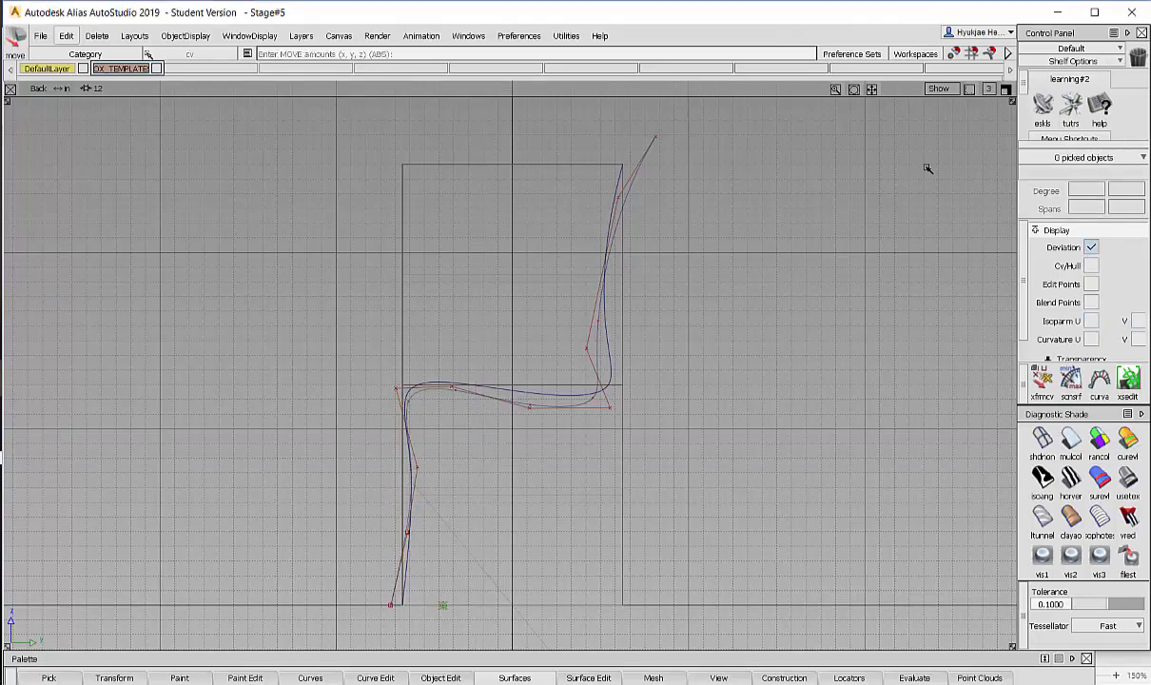
# - Inspect the reshaped middle curve against the side curves in the perspective view and hide its CVs
pyautogui.click(1005, 89)
pyautogui.click(1005, 89)
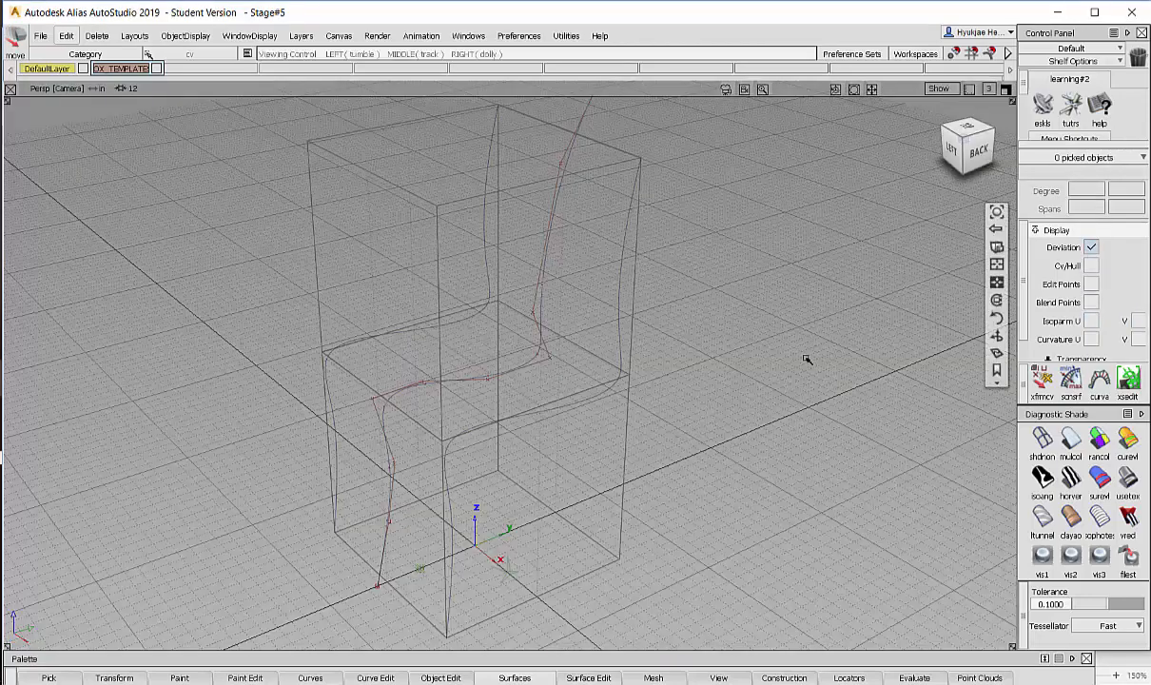
pyautogui.keyDown('alt'); pyautogui.keyDown('shift'); pyautogui.moveTo(803, 360); pyautogui.dragTo(566, 239); pyautogui.keyUp('shift'); pyautogui.keyUp('alt')
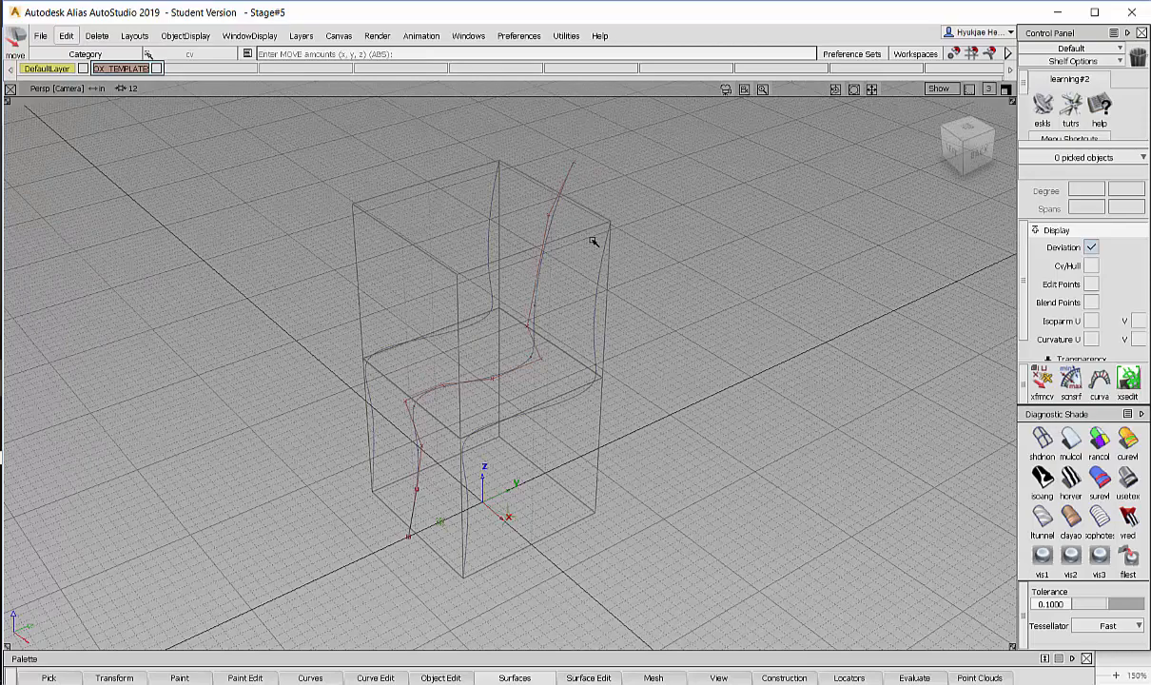
pyautogui.hotkey('ctrl', 'z')
pyautogui.keyDown('alt'); pyautogui.keyDown('shift'); pyautogui.moveTo(544, 287); pyautogui.dragTo(590, 308); pyautogui.keyUp('shift'); pyautogui.keyUp('alt')
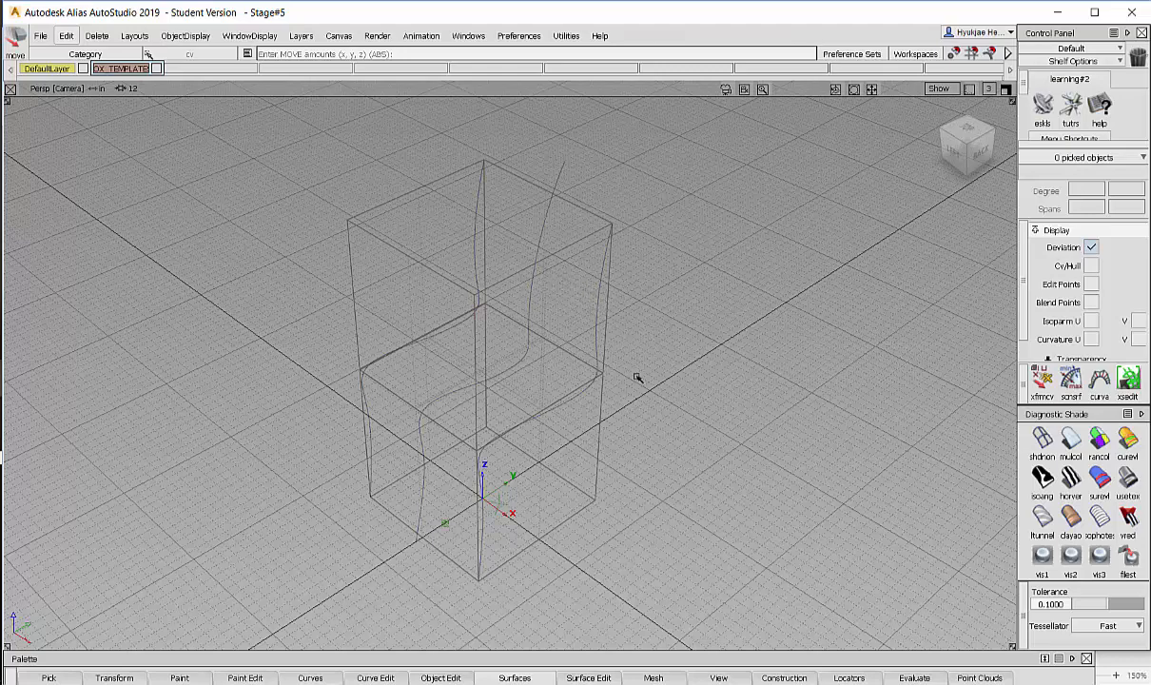
# - Build a Skin surface across the three chair profile curves and inspect it shaded in the perspective view
pyautogui.click(515, 678)
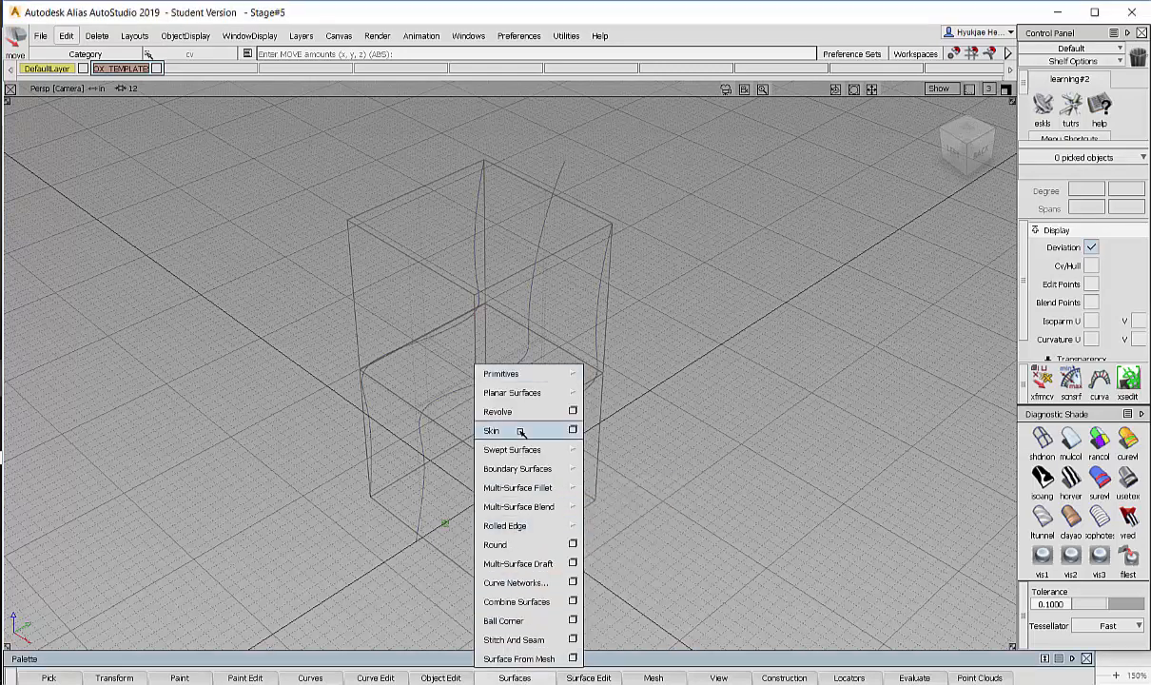
pyautogui.click(519, 431)
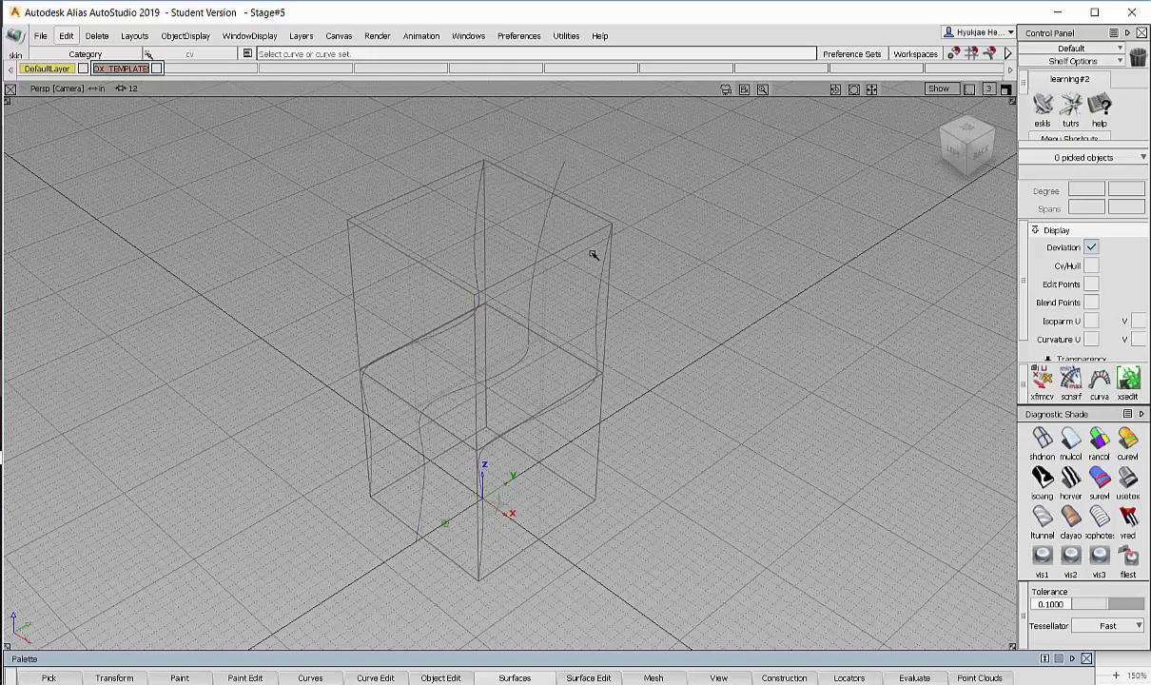
pyautogui.click(477, 207)
pyautogui.click(545, 226)
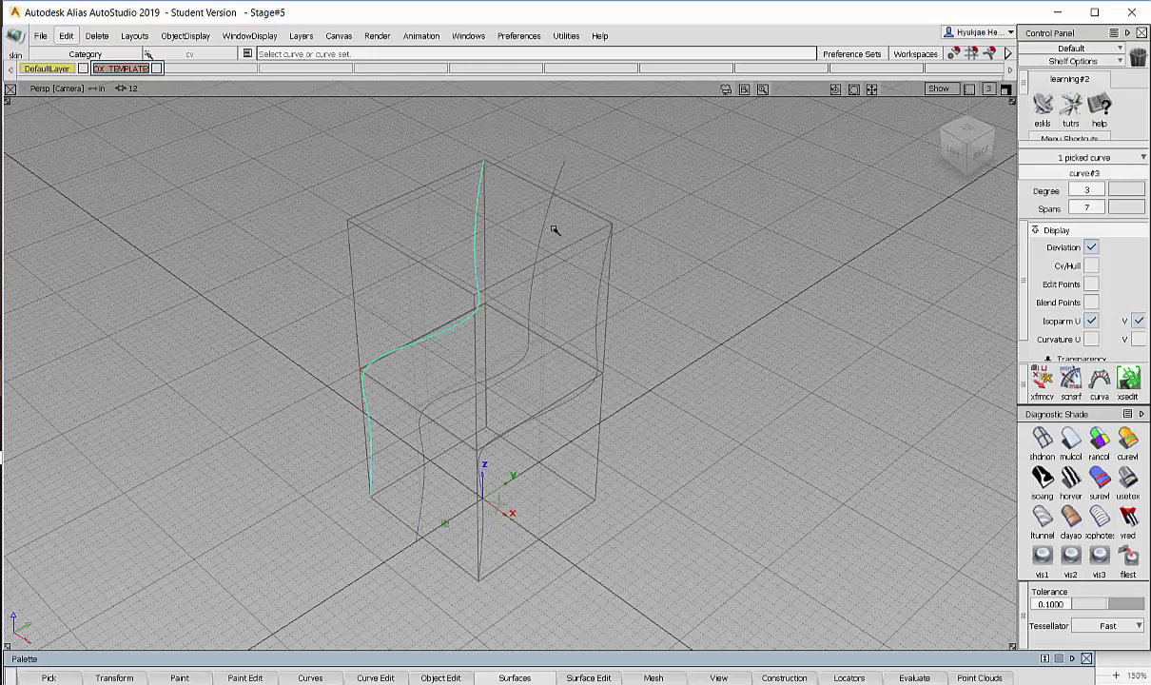
pyautogui.moveTo(659, 409)
pyautogui.keyDown('alt'); pyautogui.keyDown('shift'); pyautogui.mouseDown()
pyautogui.moveTo(698, 463)
pyautogui.moveTo(737, 321)
pyautogui.moveTo(639, 275)
pyautogui.moveTo(571, 262)
pyautogui.moveTo(688, 377)
pyautogui.moveTo(730, 366)
pyautogui.moveTo(694, 367)
pyautogui.mouseUp(); pyautogui.keyUp('shift'); pyautogui.keyUp('alt')
pyautogui.click(702, 466)
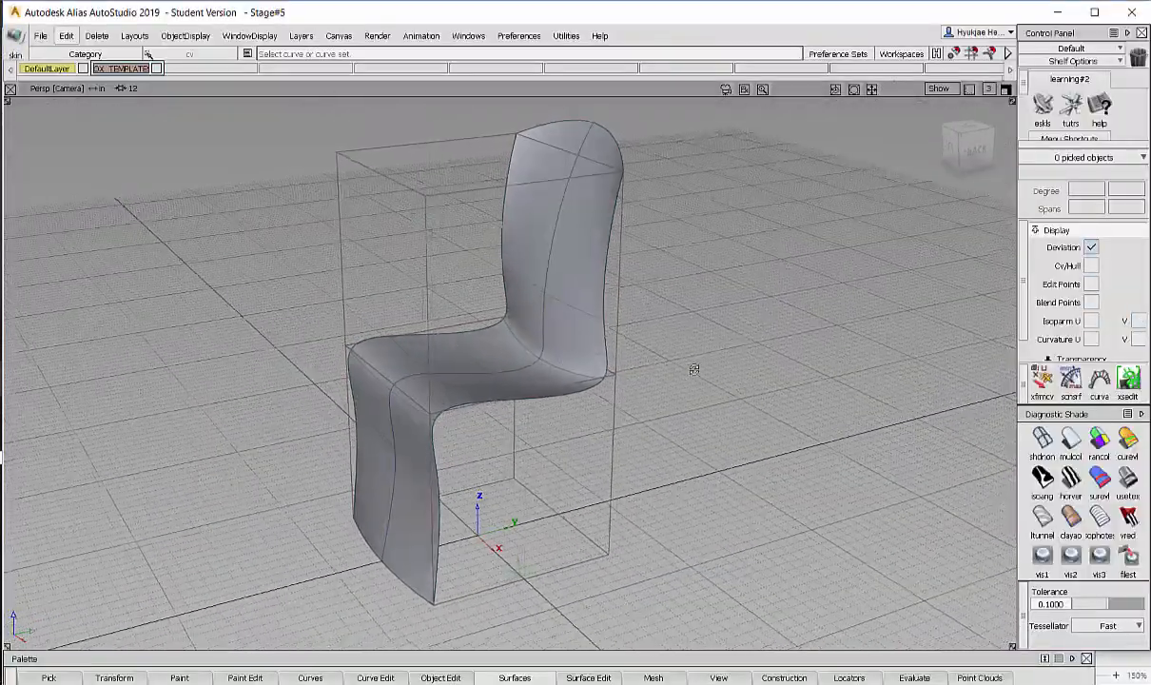
# - Draw a degree 3 CV curve with four CVs in the maximized Back view, from above the seat down to the rear floor line
pyautogui.click(1006, 89)
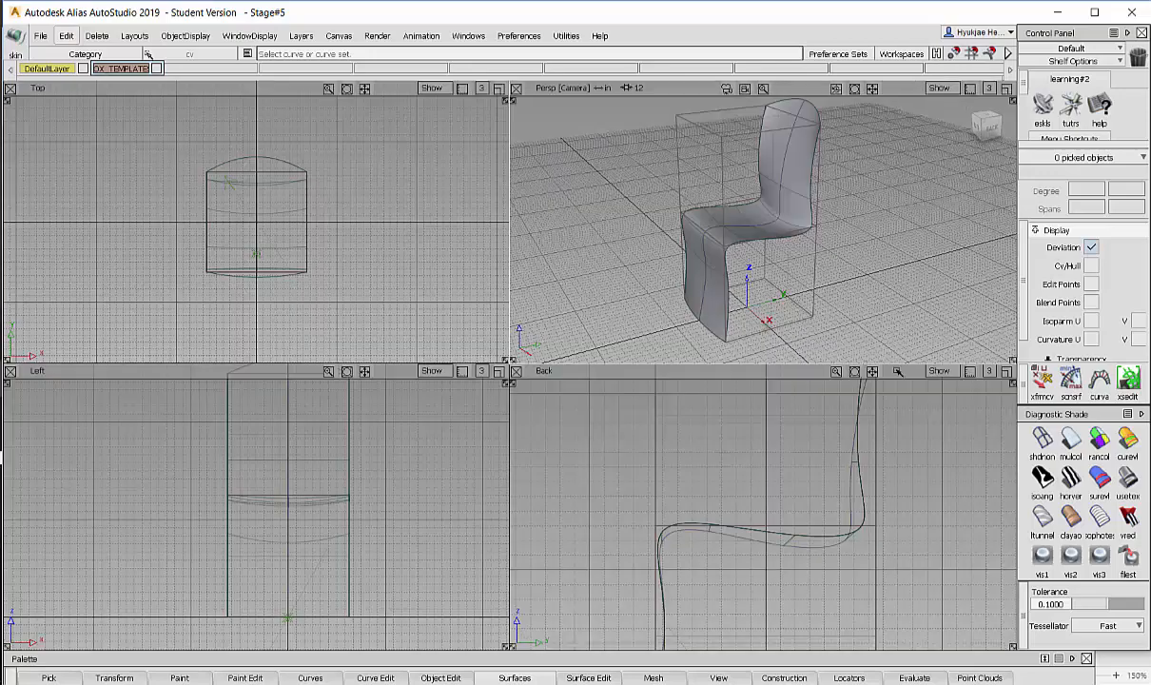
pyautogui.click(1005, 370)
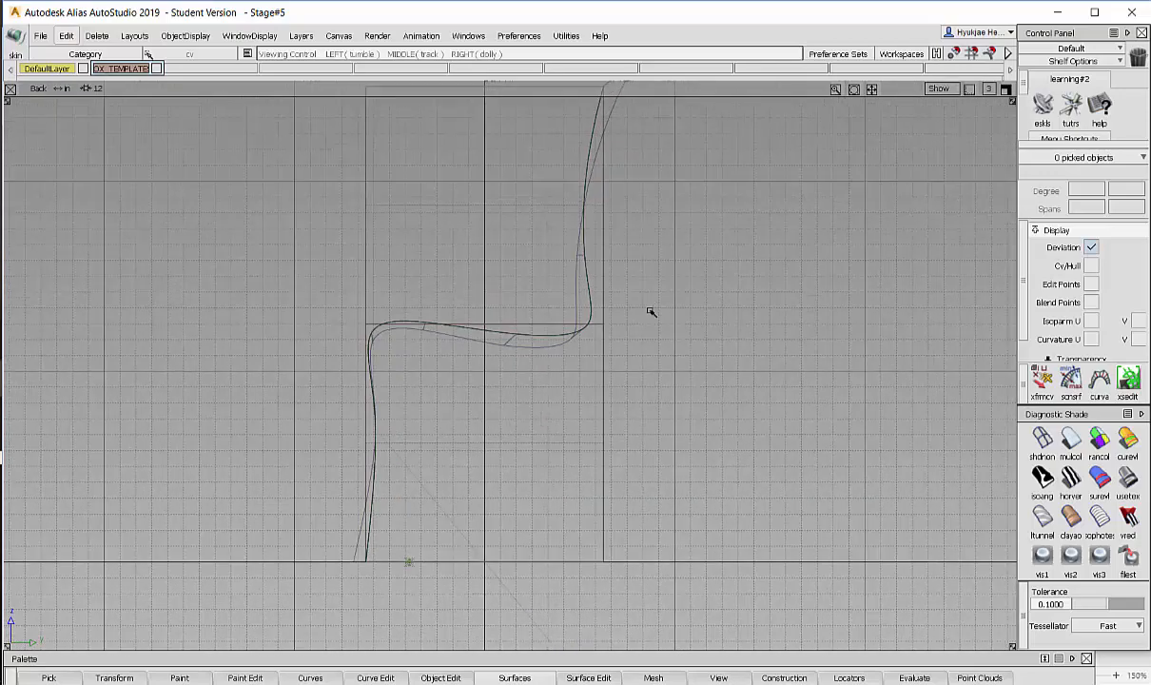
pyautogui.keyDown('alt'); pyautogui.keyDown('shift'); pyautogui.moveTo(589, 542); pyautogui.dragTo(565, 547, button='middle'); pyautogui.keyUp('shift'); pyautogui.keyUp('alt')
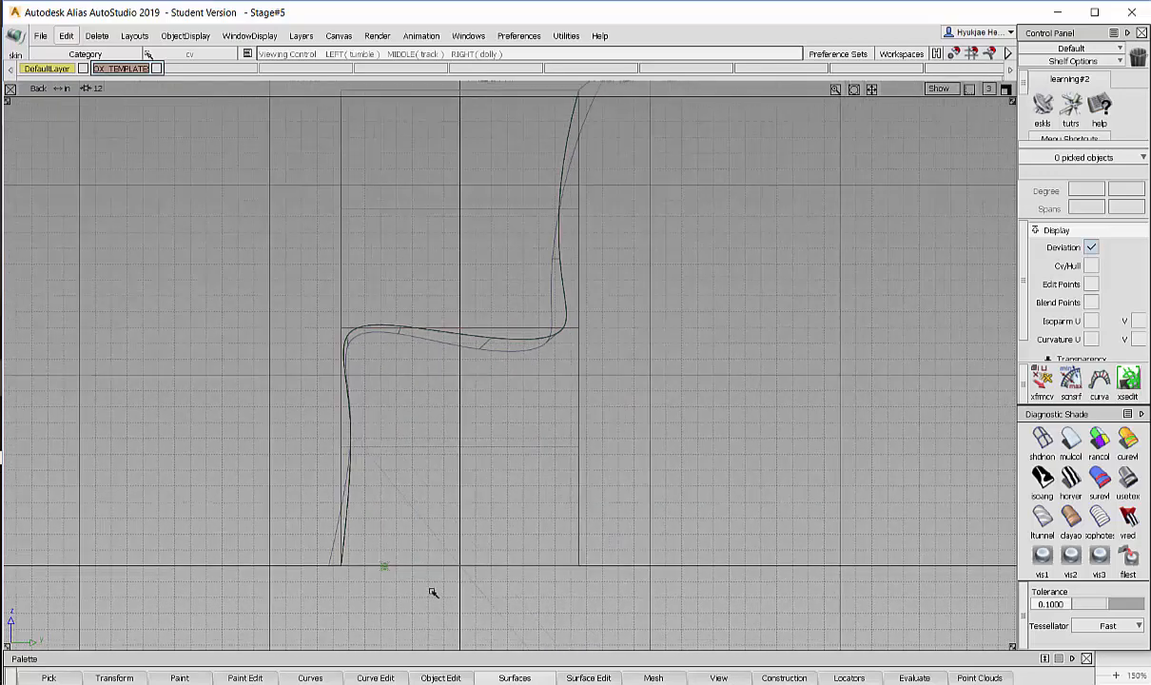
pyautogui.click(310, 677)
pyautogui.moveTo(341, 582)
pyautogui.click(428, 580)
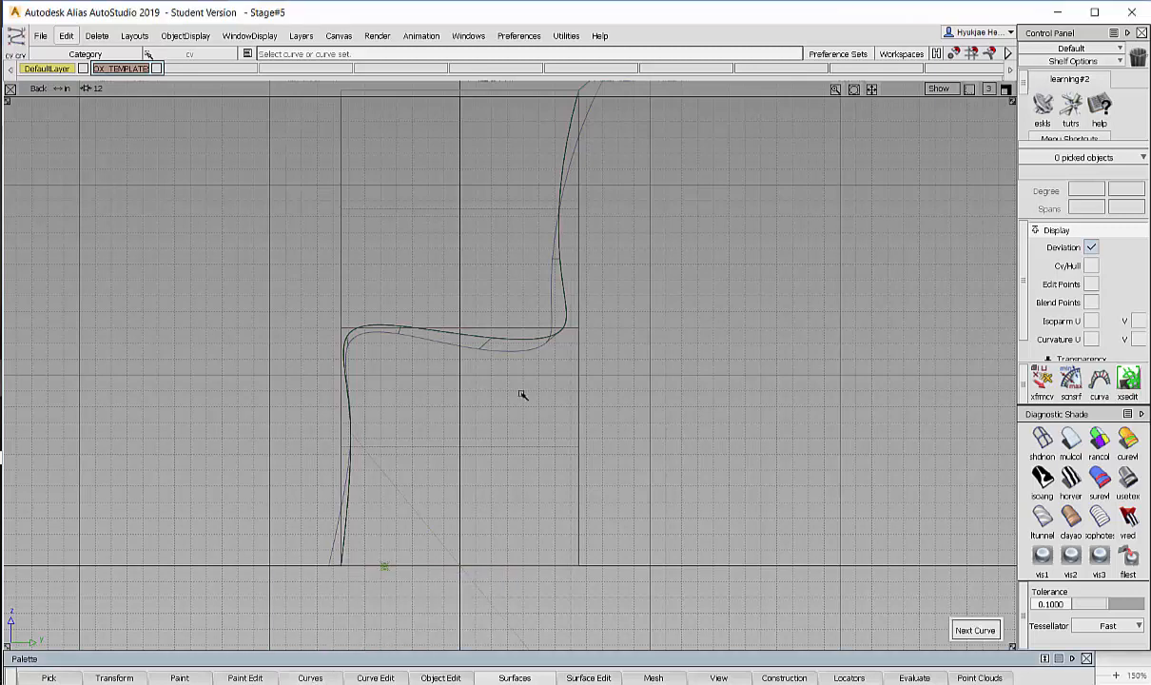
pyautogui.click(445, 276)
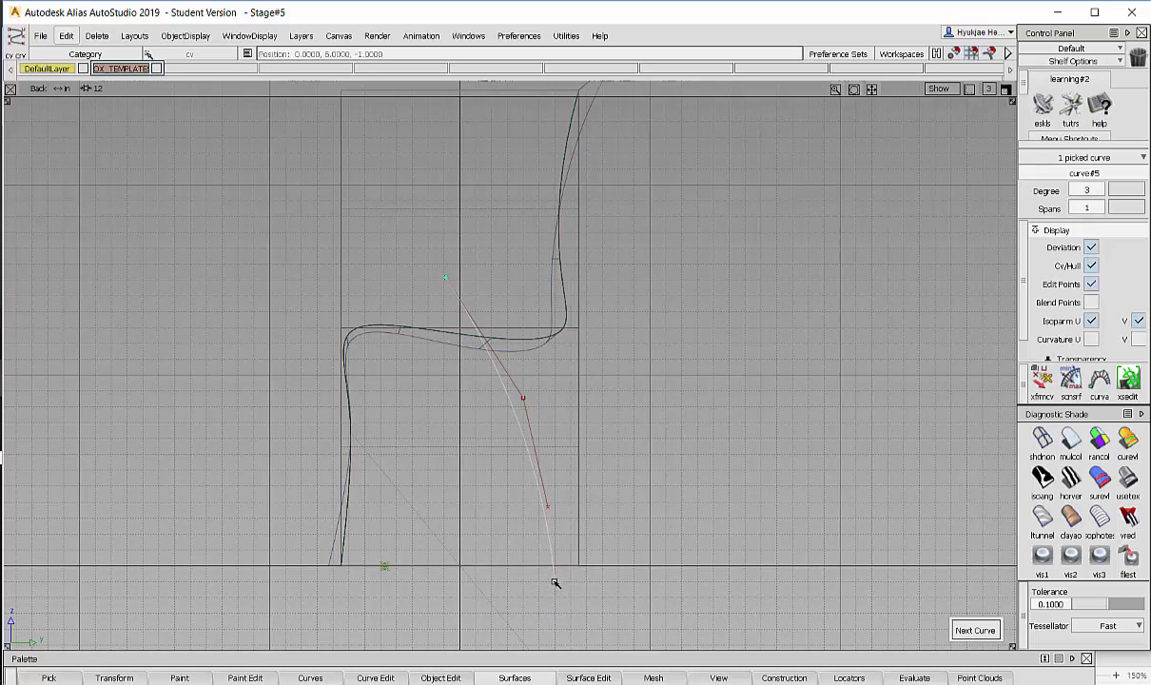
pyautogui.keyDown('ctrl'); pyautogui.keyDown('shift'); pyautogui.moveTo(669, 441); pyautogui.dragTo(712, 352); pyautogui.keyUp('shift'); pyautogui.keyUp('ctrl')
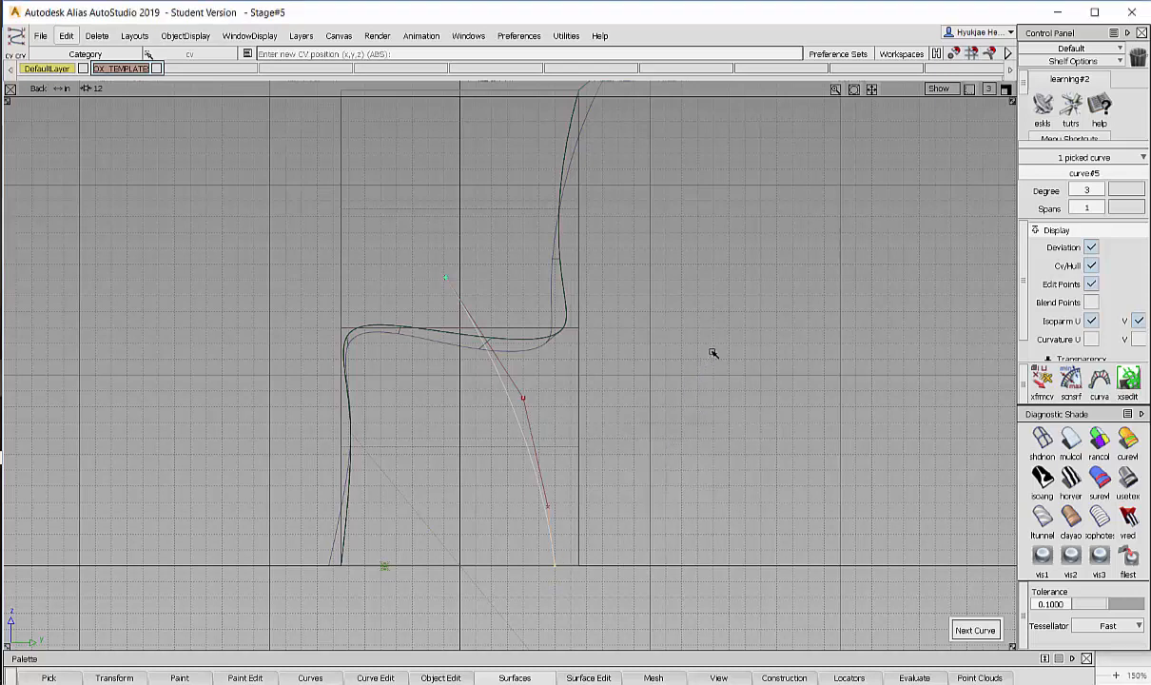
pyautogui.click(671, 482)
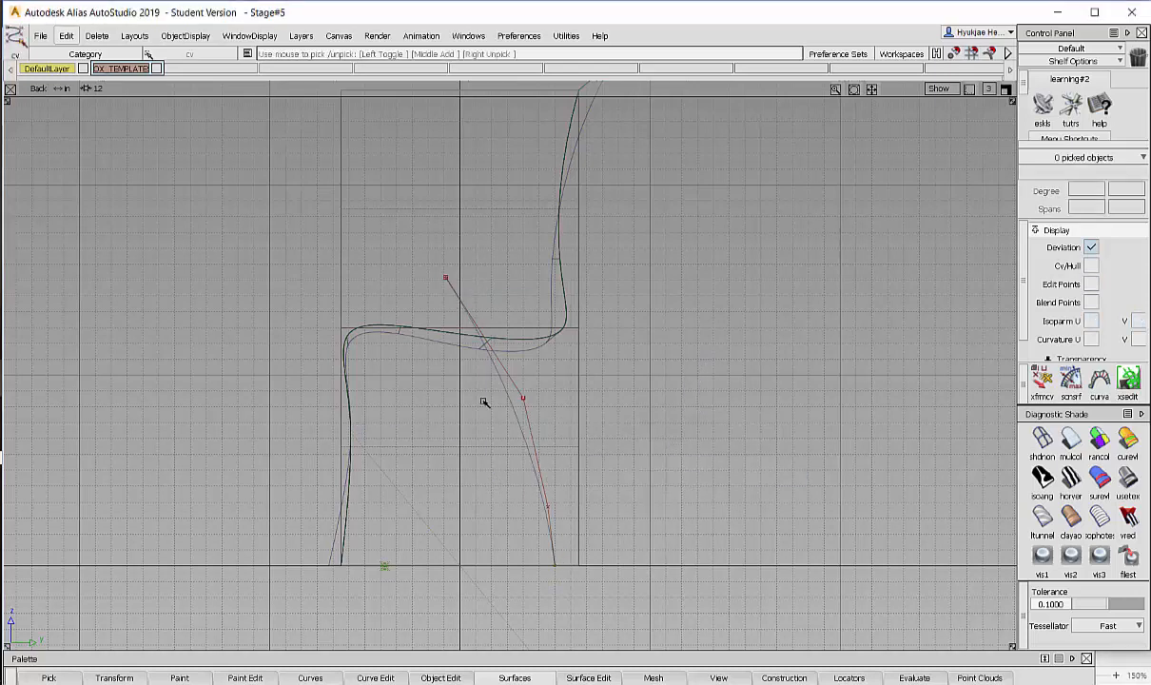
# - Reshape the new rear curve by aligning its lower CV above the foot, moving its top end backward and its second CV to about Y 5.5, Z 12.7
pyautogui.keyDown('ctrl'); pyautogui.keyDown('shift'); pyautogui.moveTo(483, 401); pyautogui.dragTo(552, 400); pyautogui.keyUp('shift'); pyautogui.keyUp('ctrl')
pyautogui.moveTo(487, 501); pyautogui.dragTo(601, 531)
pyautogui.keyDown('ctrl'); pyautogui.keyDown('shift'); pyautogui.moveTo(621, 499); pyautogui.dragTo(636, 381, button='right'); pyautogui.keyUp('shift'); pyautogui.keyUp('ctrl')
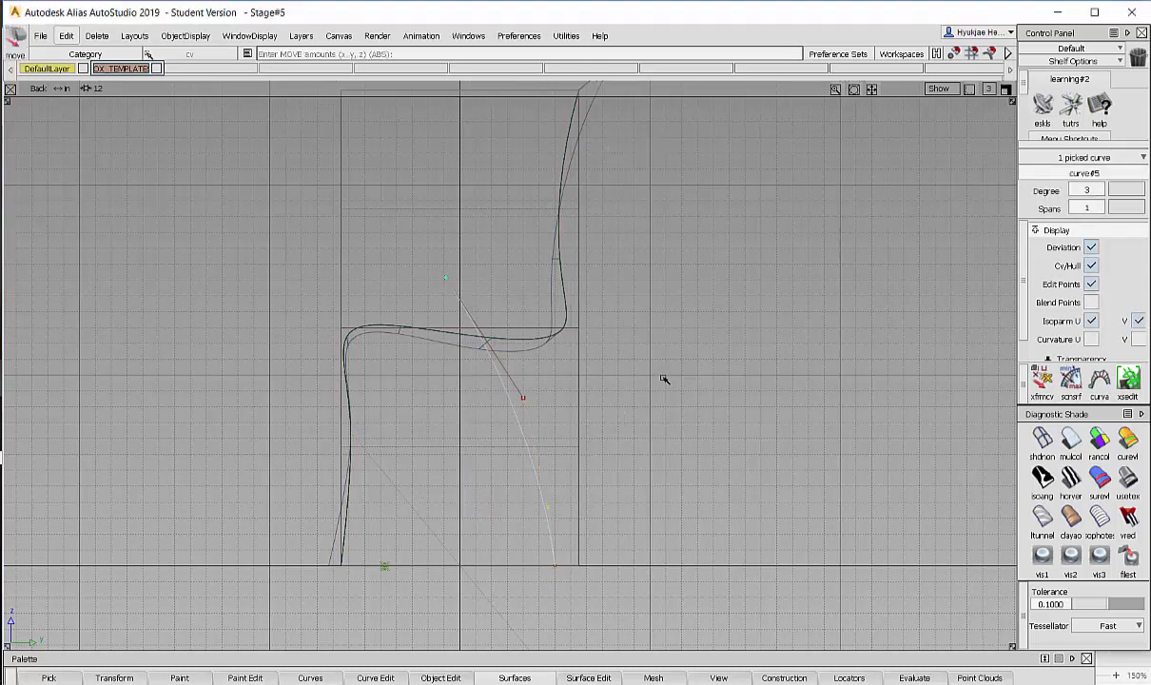
pyautogui.keyDown('ctrl'); pyautogui.keyDown('shift'); pyautogui.moveTo(650, 432); pyautogui.dragTo(629, 314, button='right'); pyautogui.keyUp('shift'); pyautogui.keyUp('ctrl')
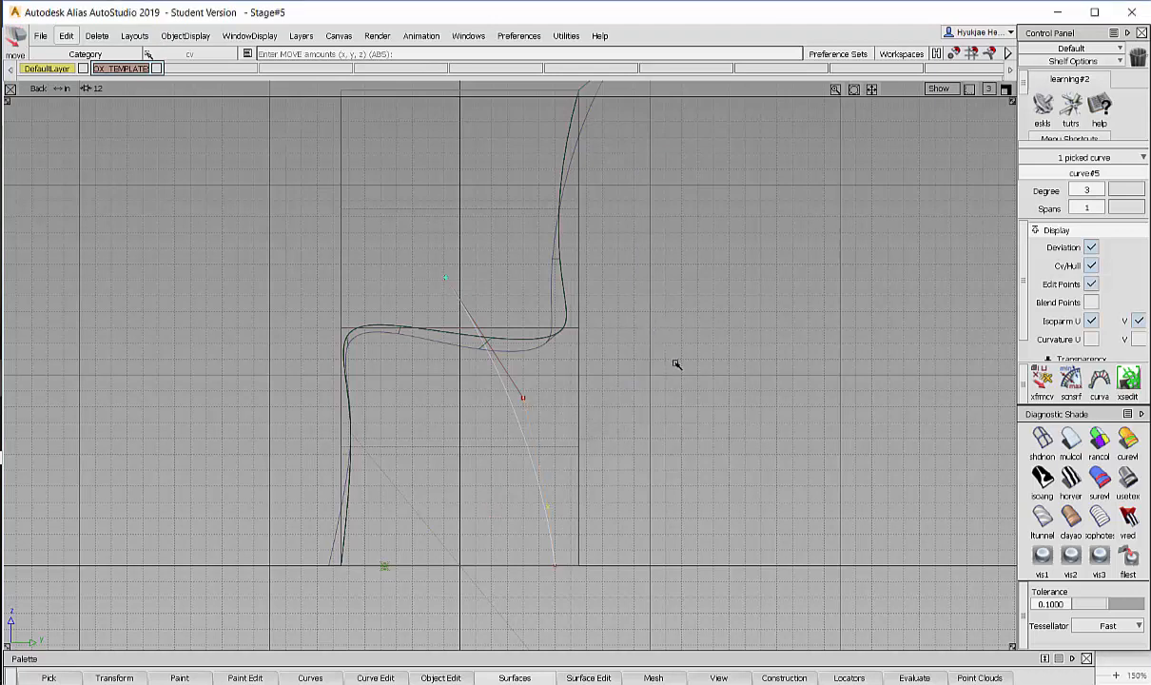
pyautogui.click(523, 397)
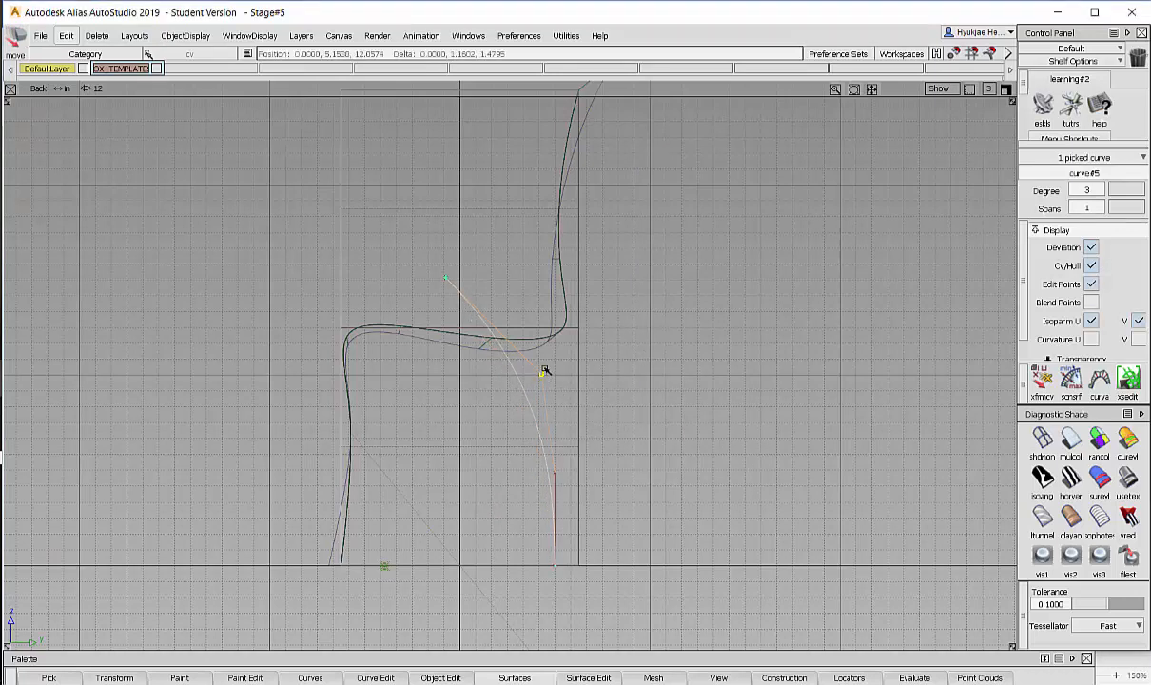
pyautogui.moveTo(545, 370); pyautogui.dragTo(543, 370)
pyautogui.moveTo(445, 278); pyautogui.dragTo(486, 294)
pyautogui.moveTo(541, 370); pyautogui.dragTo(547, 363)
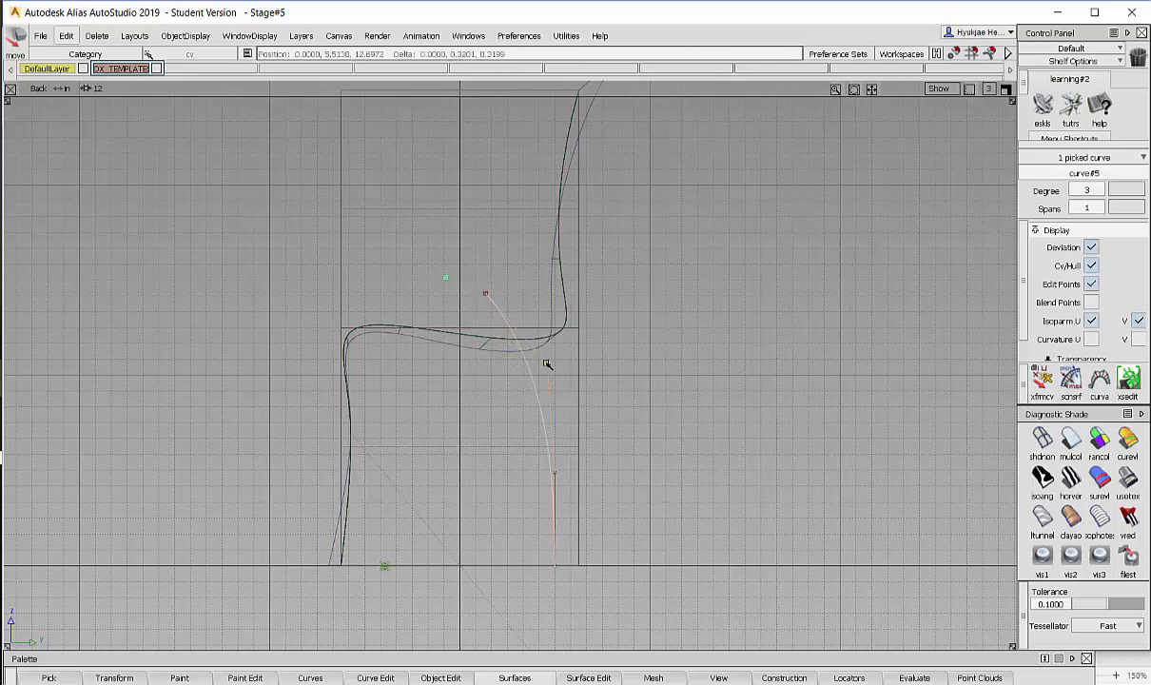
# - Pick the rear curve as a whole object and check its position against the chair in the perspective view
pyautogui.keyDown('ctrl'); pyautogui.keyDown('shift'); pyautogui.moveTo(582, 489); pyautogui.dragTo(593, 327); pyautogui.keyUp('shift'); pyautogui.keyUp('ctrl')
pyautogui.moveTo(603, 337)
pyautogui.keyDown('alt'); pyautogui.keyDown('shift'); pyautogui.mouseDown(button='middle')
pyautogui.moveTo(613, 288)
pyautogui.moveTo(595, 302)
pyautogui.mouseUp(button='middle'); pyautogui.keyUp('shift'); pyautogui.keyUp('alt')
pyautogui.keyDown('ctrl'); pyautogui.keyDown('shift'); pyautogui.moveTo(592, 314); pyautogui.dragTo(585, 430); pyautogui.keyUp('shift'); pyautogui.keyUp('ctrl')
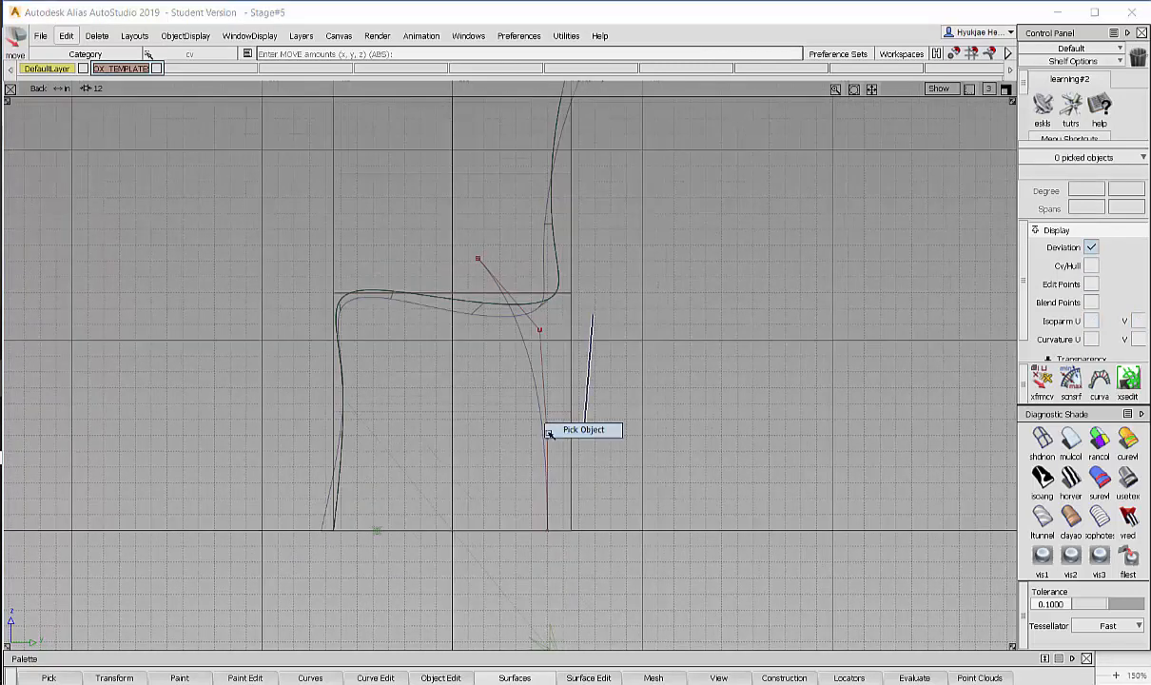
pyautogui.moveTo(809, 465); pyautogui.dragTo(519, 400)
pyautogui.keyDown('alt'); pyautogui.keyDown('shift'); pyautogui.moveTo(733, 398); pyautogui.dragTo(729, 432, button='middle'); pyautogui.keyUp('shift'); pyautogui.keyUp('alt')
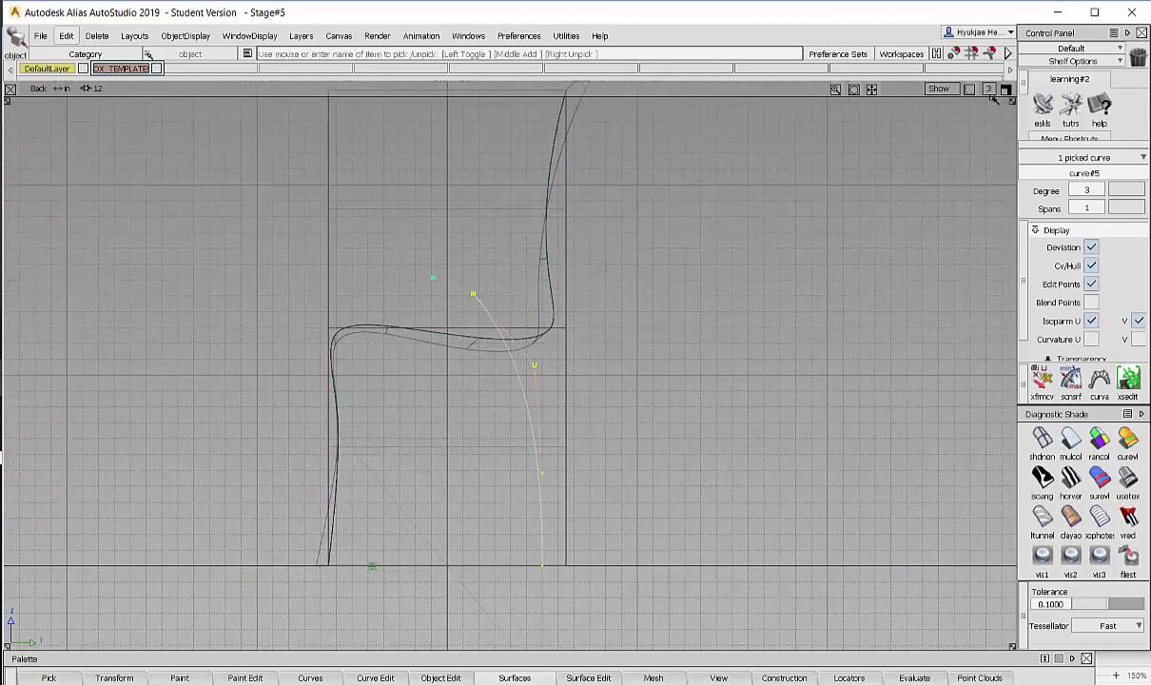
pyautogui.click(1007, 90)
pyautogui.keyDown('alt'); pyautogui.keyDown('shift'); pyautogui.moveTo(666, 254); pyautogui.dragTo(856, 335); pyautogui.keyUp('shift'); pyautogui.keyUp('alt')
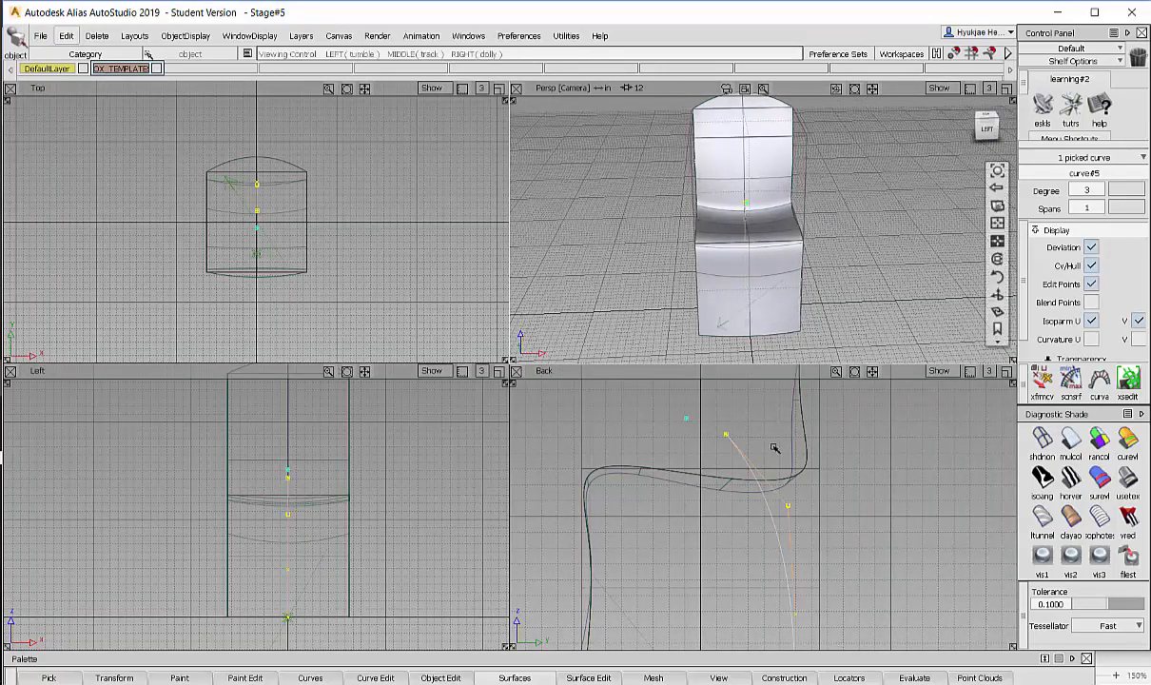
pyautogui.keyDown('alt'); pyautogui.keyDown('shift'); pyautogui.moveTo(732, 428); pyautogui.dragTo(743, 385, button='middle'); pyautogui.keyUp('shift'); pyautogui.keyUp('alt')
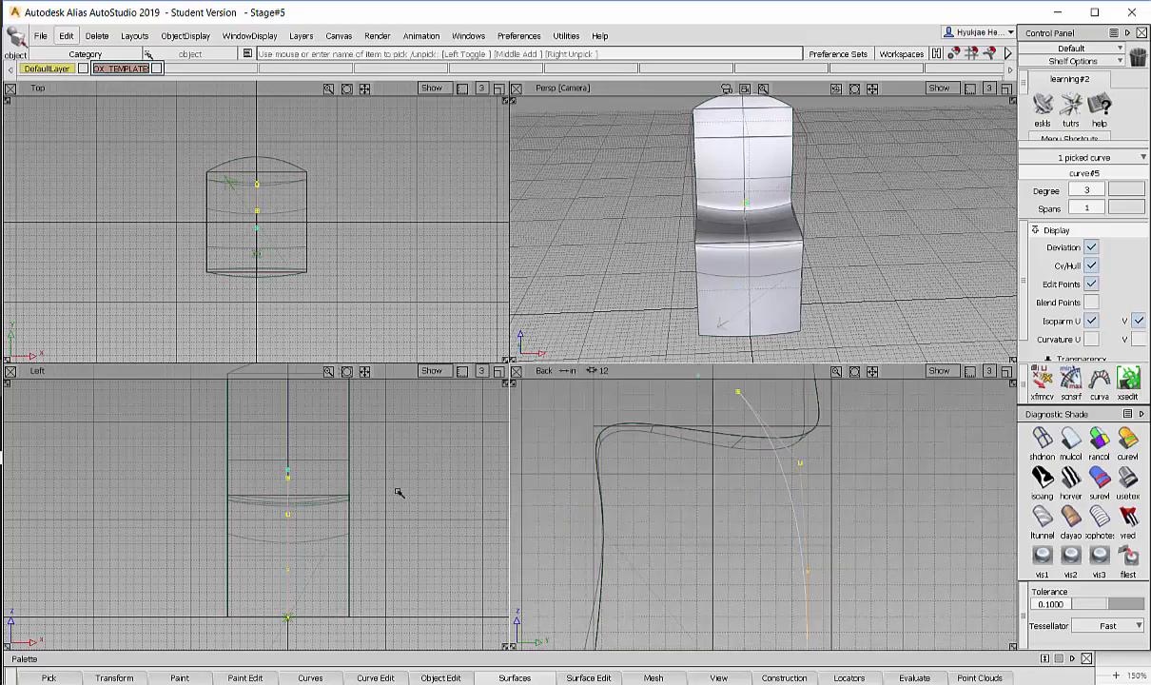
# - Move the rear curve's pivot to its lower end on the floor at 0, 6, 0
pyautogui.click(1006, 89)
pyautogui.keyDown('alt'); pyautogui.keyDown('shift'); pyautogui.moveTo(532, 409); pyautogui.dragTo(629, 368); pyautogui.keyUp('shift'); pyautogui.keyUp('alt')
pyautogui.keyDown('ctrl'); pyautogui.keyDown('shift'); pyautogui.rightClick(682, 283); pyautogui.keyUp('shift'); pyautogui.keyUp('ctrl')
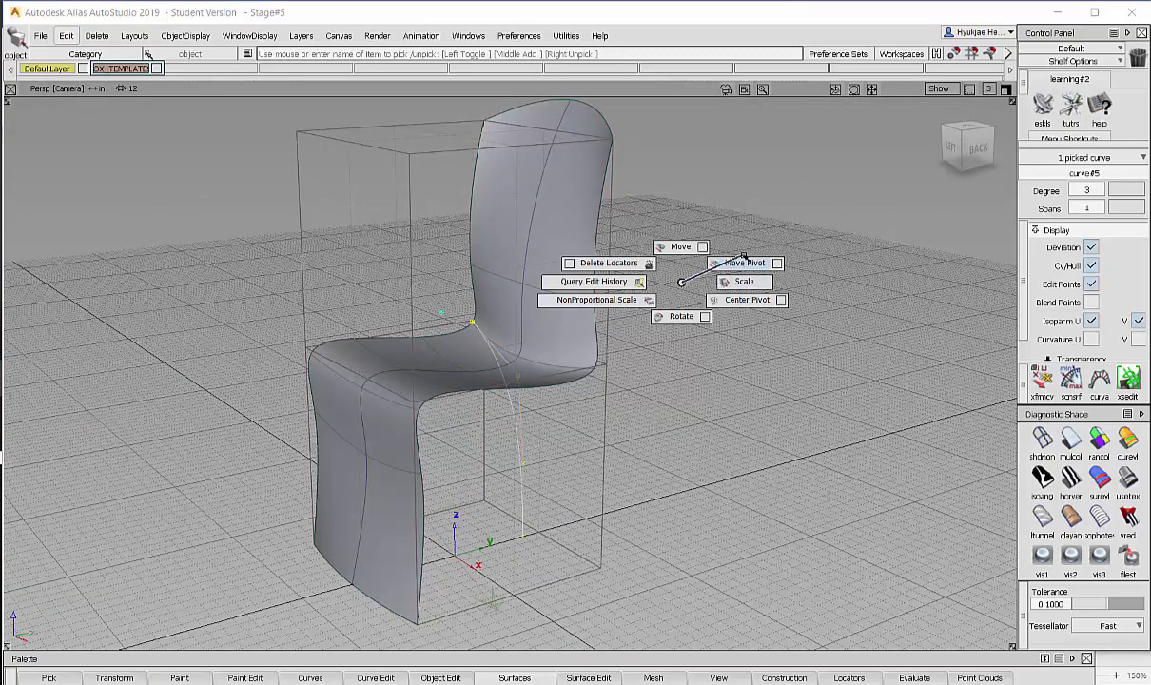
pyautogui.keyDown('ctrl'); pyautogui.keyDown('shift'); pyautogui.moveTo(682, 283); pyautogui.dragTo(739, 266, button='right'); pyautogui.keyUp('shift'); pyautogui.keyUp('ctrl')
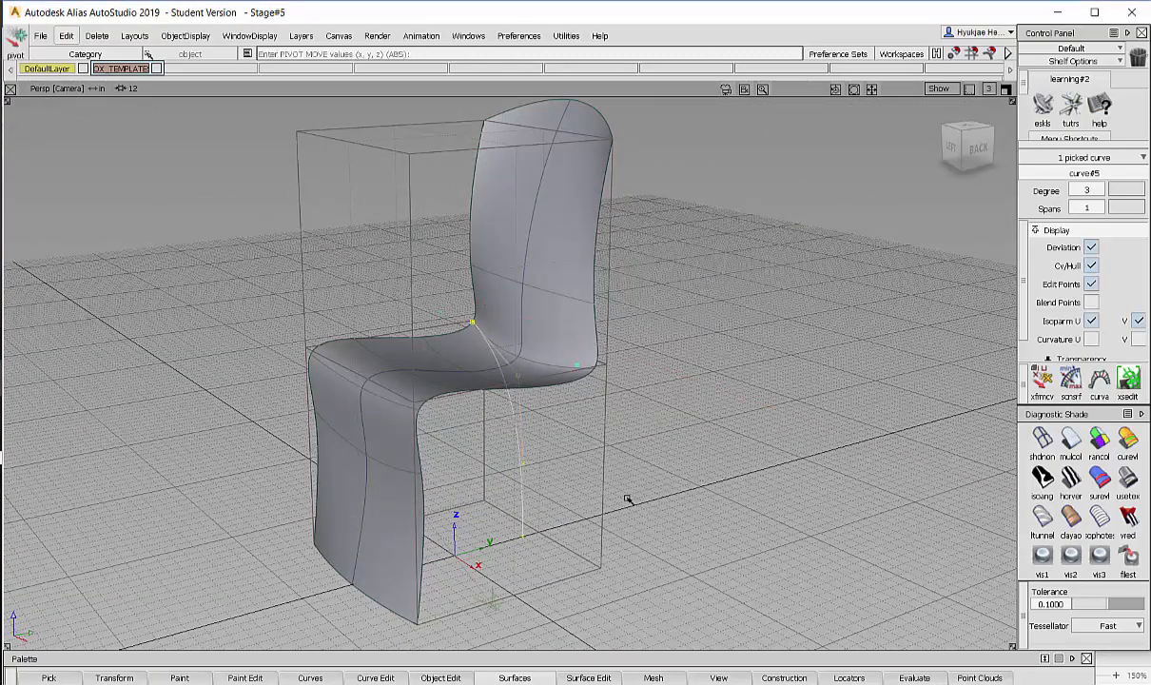
pyautogui.moveTo(442, 352); pyautogui.dragTo(534, 570)
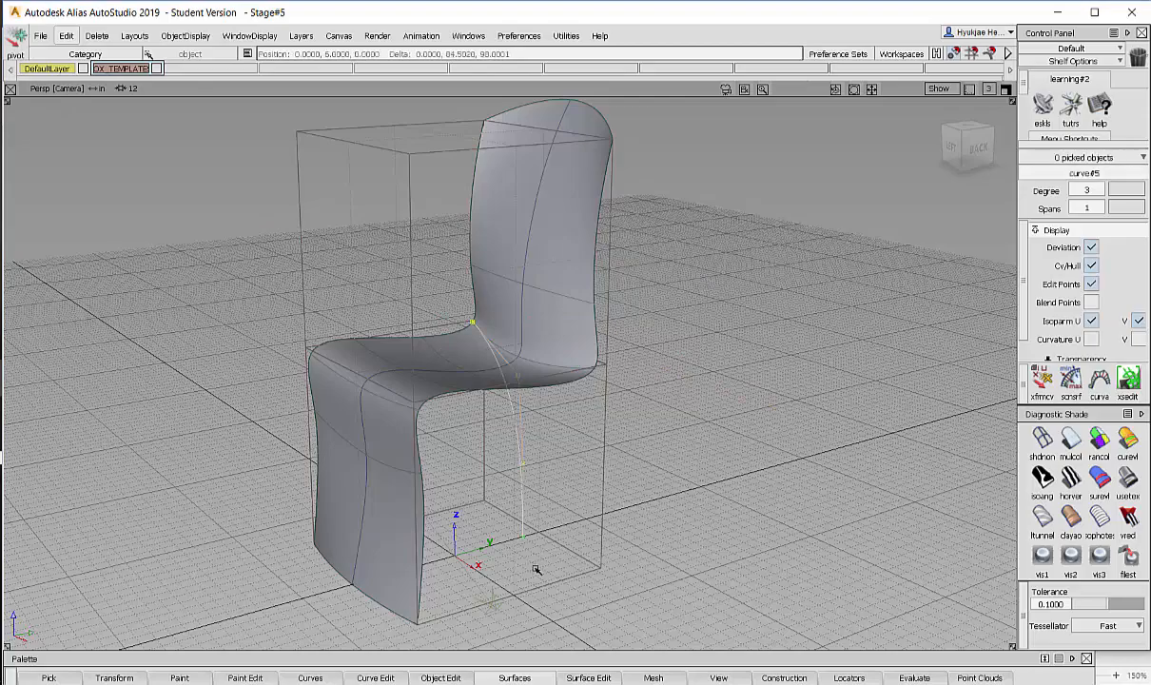
pyautogui.moveTo(486, 399); pyautogui.dragTo(511, 563)
pyautogui.click(514, 606)
# - Duplicate the rear curve as an object and move the copy sideways past the chair's side
pyautogui.keyDown('alt'); pyautogui.keyDown('shift'); pyautogui.moveTo(612, 507); pyautogui.dragTo(656, 518, button='right'); pyautogui.keyUp('shift'); pyautogui.keyUp('alt')
pyautogui.keyDown('alt'); pyautogui.keyDown('shift'); pyautogui.moveTo(656, 518); pyautogui.dragTo(652, 447, button='middle'); pyautogui.keyUp('shift'); pyautogui.keyUp('alt')
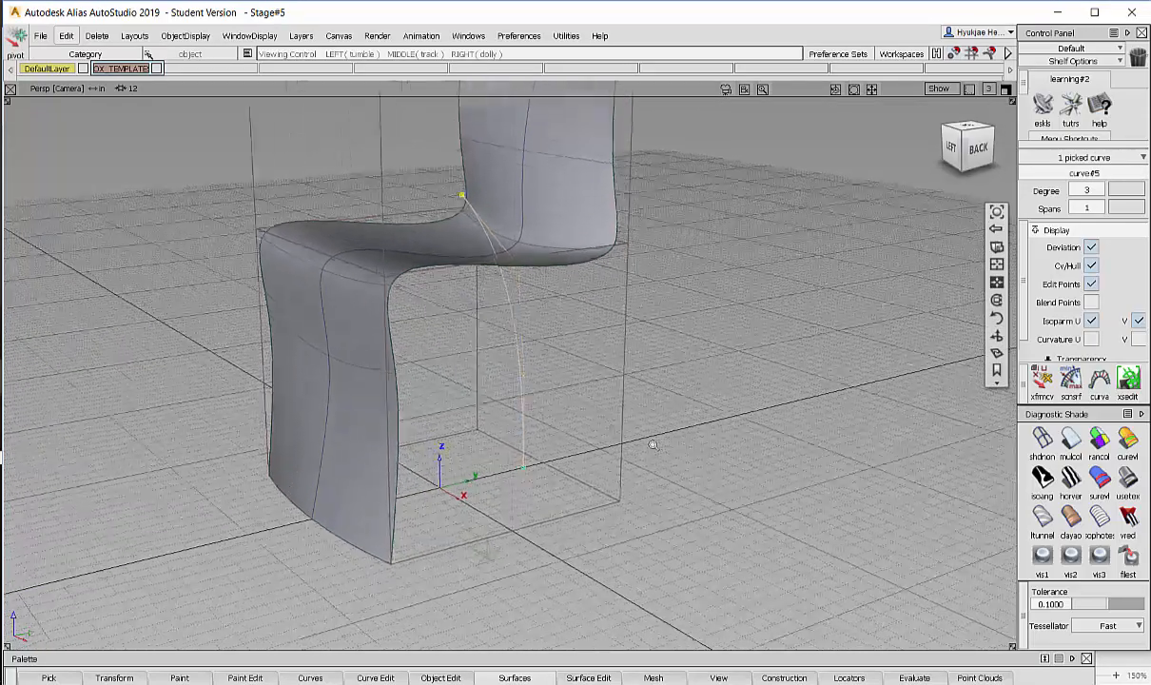
pyautogui.keyDown('alt'); pyautogui.keyDown('shift'); pyautogui.moveTo(652, 447); pyautogui.dragTo(608, 437); pyautogui.keyUp('shift'); pyautogui.keyUp('alt')
pyautogui.keyDown('alt'); pyautogui.keyDown('shift'); pyautogui.moveTo(655, 320); pyautogui.dragTo(668, 327); pyautogui.keyUp('shift'); pyautogui.keyUp('alt')
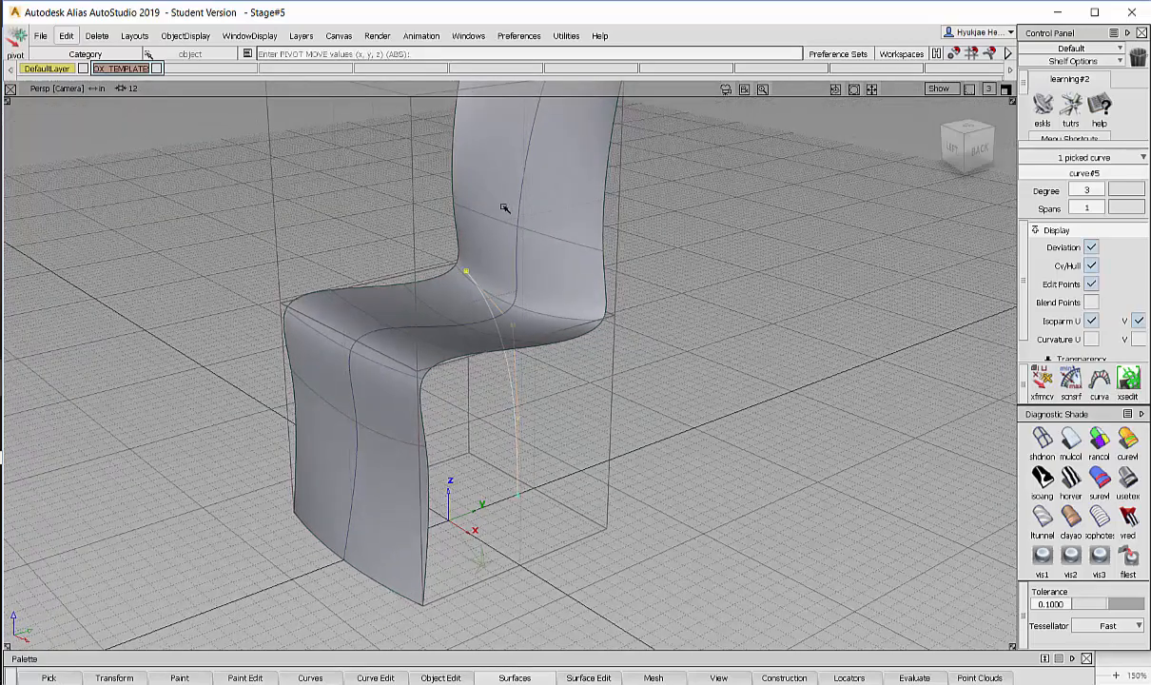
pyautogui.click(66, 36)
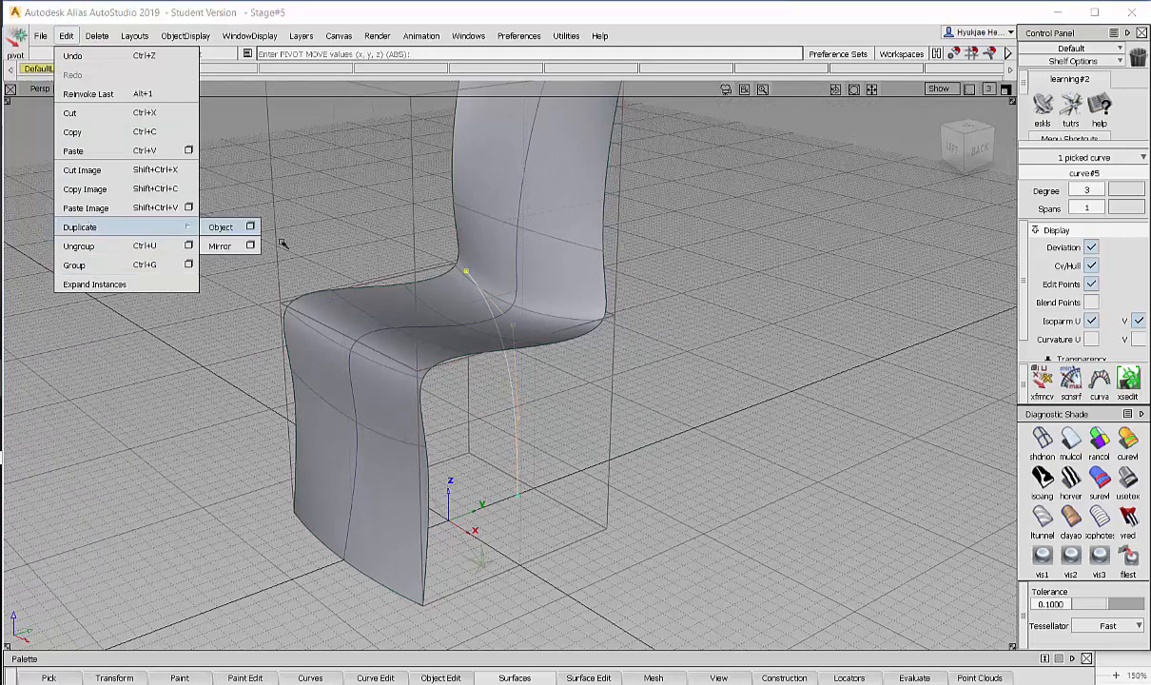
pyautogui.click(224, 228)
pyautogui.keyDown('alt'); pyautogui.keyDown('shift'); pyautogui.moveTo(542, 390); pyautogui.dragTo(608, 434); pyautogui.keyUp('shift'); pyautogui.keyUp('alt')
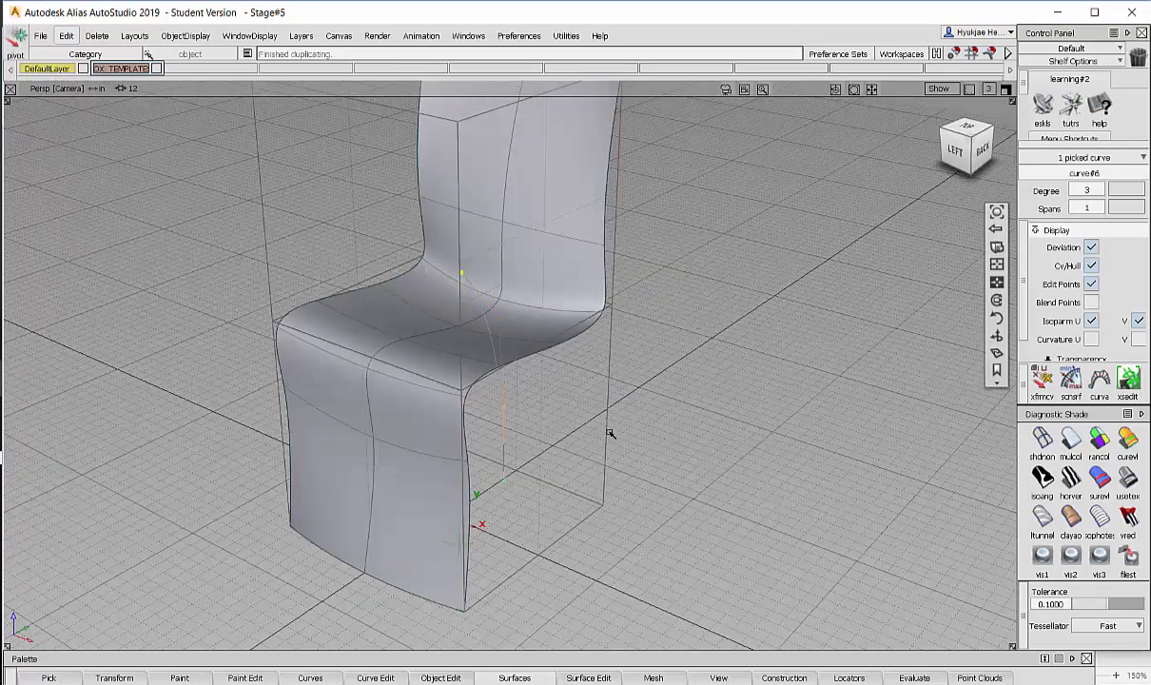
pyautogui.keyDown('ctrl'); pyautogui.keyDown('shift'); pyautogui.moveTo(607, 444); pyautogui.dragTo(610, 344, button='right'); pyautogui.keyUp('shift'); pyautogui.keyUp('ctrl')
pyautogui.moveTo(672, 339); pyautogui.dragTo(752, 490)
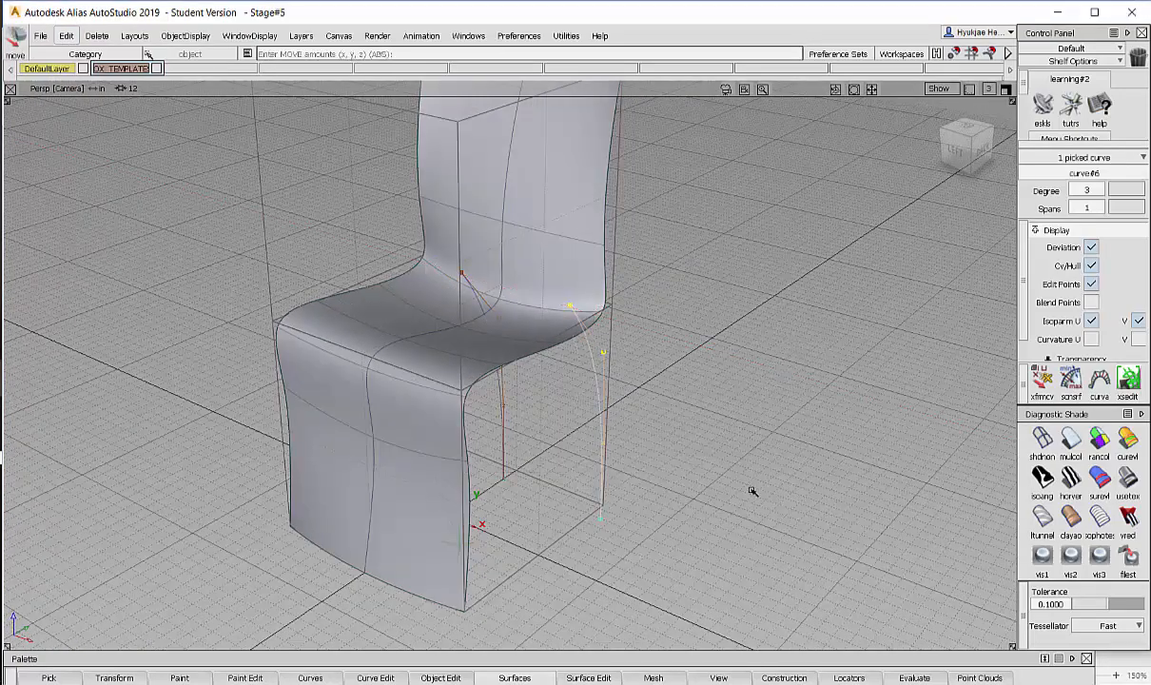
# - Reposition the duplicated rear curve in the Left view, snapped to the grid at X 6 inside the seat's side edge
pyautogui.click(1007, 90)
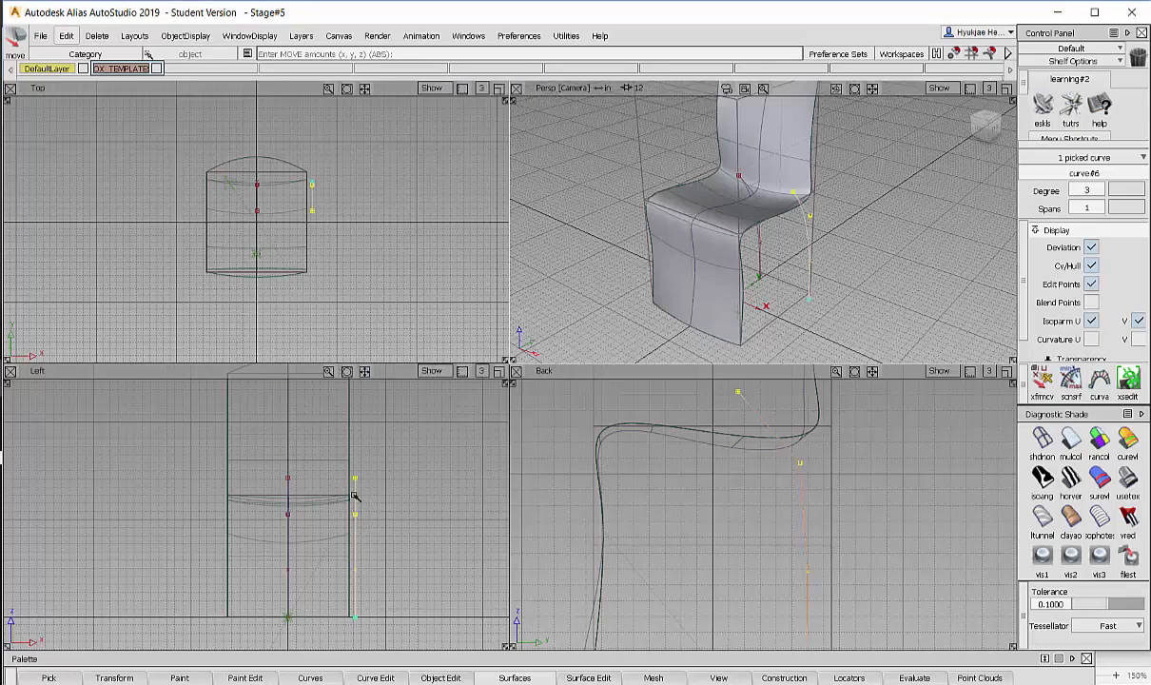
pyautogui.keyDown('alt'); pyautogui.keyDown('shift'); pyautogui.moveTo(355, 495); pyautogui.dragTo(313, 490, button='middle'); pyautogui.keyUp('shift'); pyautogui.keyUp('alt')
pyautogui.moveTo(296, 530)
pyautogui.mouseDown(button='middle')
pyautogui.moveTo(312, 530)
pyautogui.moveTo(265, 530)
pyautogui.moveTo(303, 533)
pyautogui.moveTo(287, 533)
pyautogui.mouseUp(button='middle')
pyautogui.keyDown('alt'); pyautogui.keyDown('shift'); pyautogui.moveTo(289, 532); pyautogui.dragTo(344, 506, button='right'); pyautogui.keyUp('shift'); pyautogui.keyUp('alt')
pyautogui.moveTo(326, 508); pyautogui.dragTo(350, 516, button='middle')
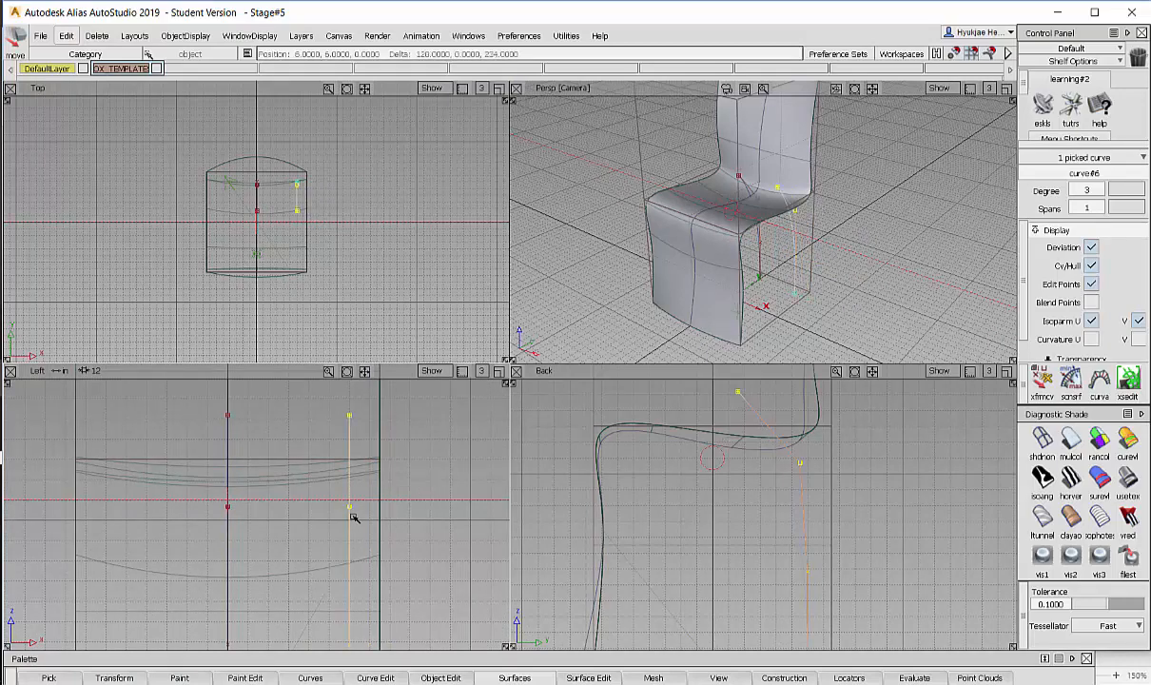
pyautogui.keyDown('alt'); pyautogui.keyDown('shift'); pyautogui.moveTo(362, 509); pyautogui.dragTo(348, 514, button='right'); pyautogui.keyUp('shift'); pyautogui.keyUp('alt')
pyautogui.moveTo(329, 534); pyautogui.dragTo(313, 534, button='middle')
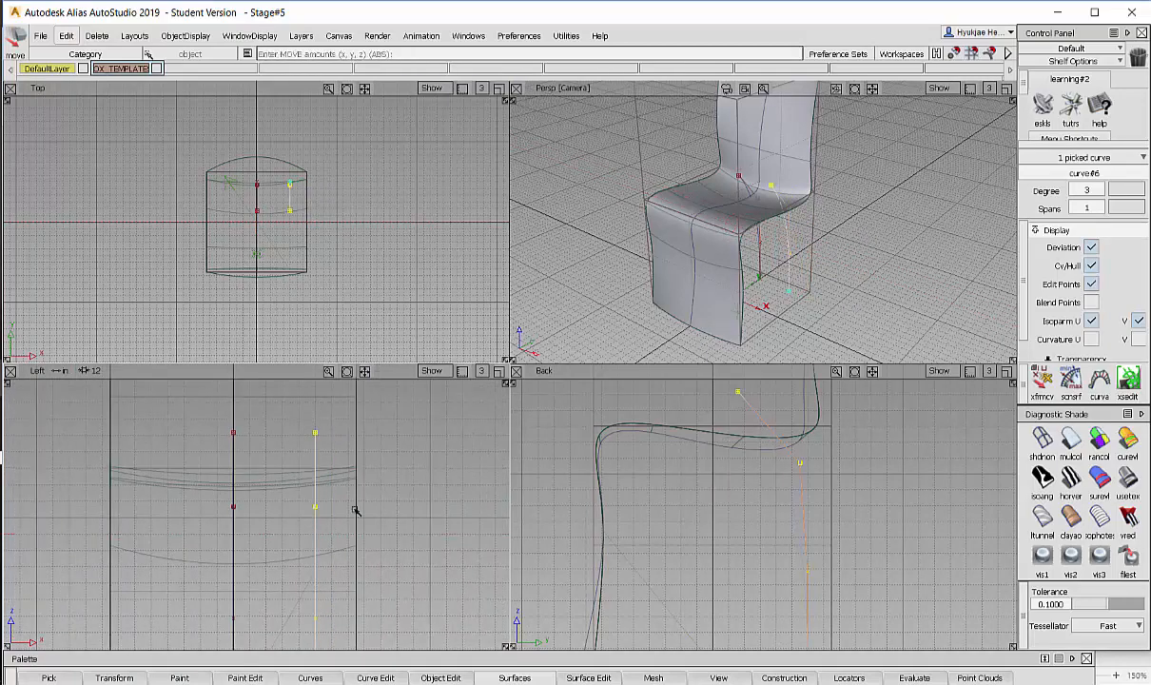
pyautogui.keyDown('alt'); pyautogui.keyDown('shift'); pyautogui.moveTo(339, 499); pyautogui.dragTo(328, 502, button='right'); pyautogui.keyUp('shift'); pyautogui.keyUp('alt')
pyautogui.keyDown('alt'); pyautogui.keyDown('shift'); pyautogui.moveTo(827, 199); pyautogui.dragTo(801, 140); pyautogui.keyUp('shift'); pyautogui.keyUp('alt')
pyautogui.keyDown('alt'); pyautogui.keyDown('shift'); pyautogui.moveTo(344, 536); pyautogui.dragTo(376, 483, button='right'); pyautogui.keyUp('shift'); pyautogui.keyUp('alt')
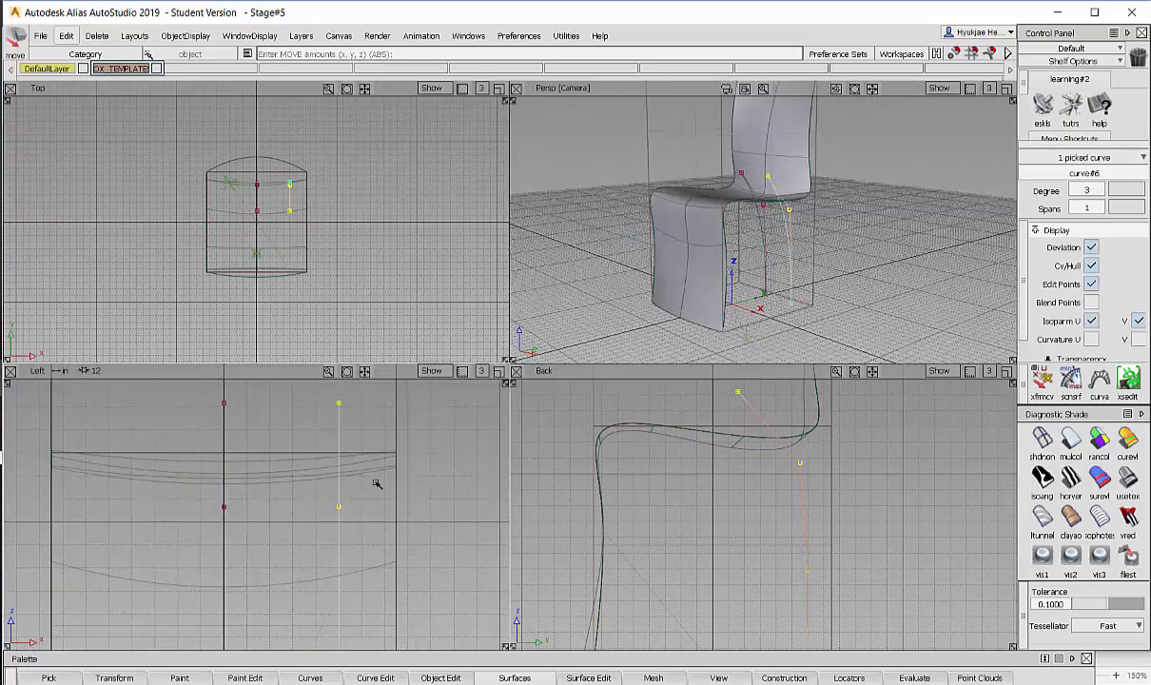
pyautogui.moveTo(362, 435); pyautogui.dragTo(385, 435, button='middle')
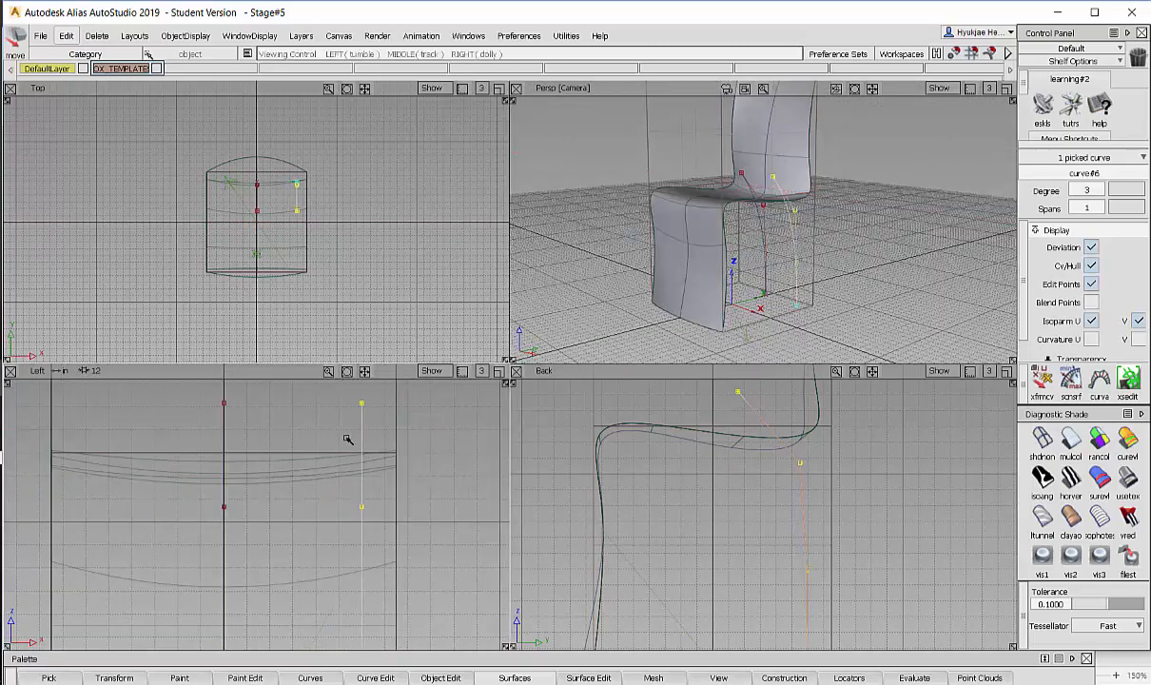
# - Hide the rear curves' CVs, display them only for the middle rear curve, and frame it in the Back view
pyautogui.keyDown('alt'); pyautogui.keyDown('shift'); pyautogui.moveTo(857, 456); pyautogui.dragTo(861, 430, button='middle'); pyautogui.keyUp('shift'); pyautogui.keyUp('alt')
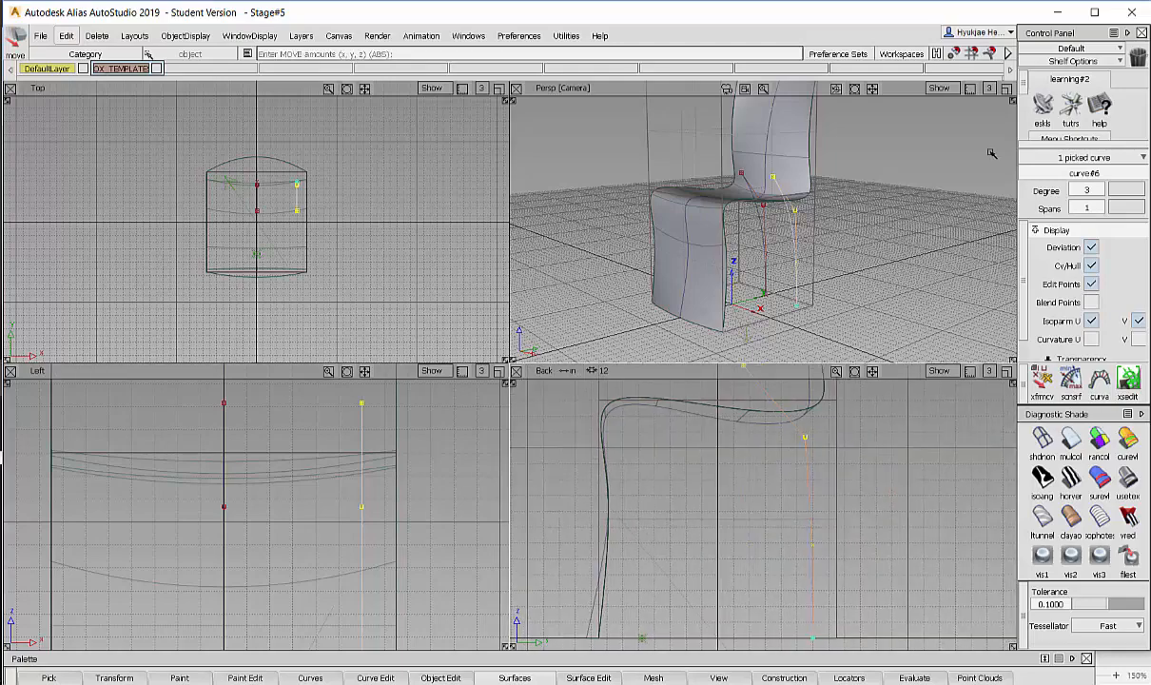
pyautogui.keyDown('alt'); pyautogui.keyDown('shift'); pyautogui.moveTo(882, 157); pyautogui.dragTo(824, 218); pyautogui.keyUp('shift'); pyautogui.keyUp('alt')
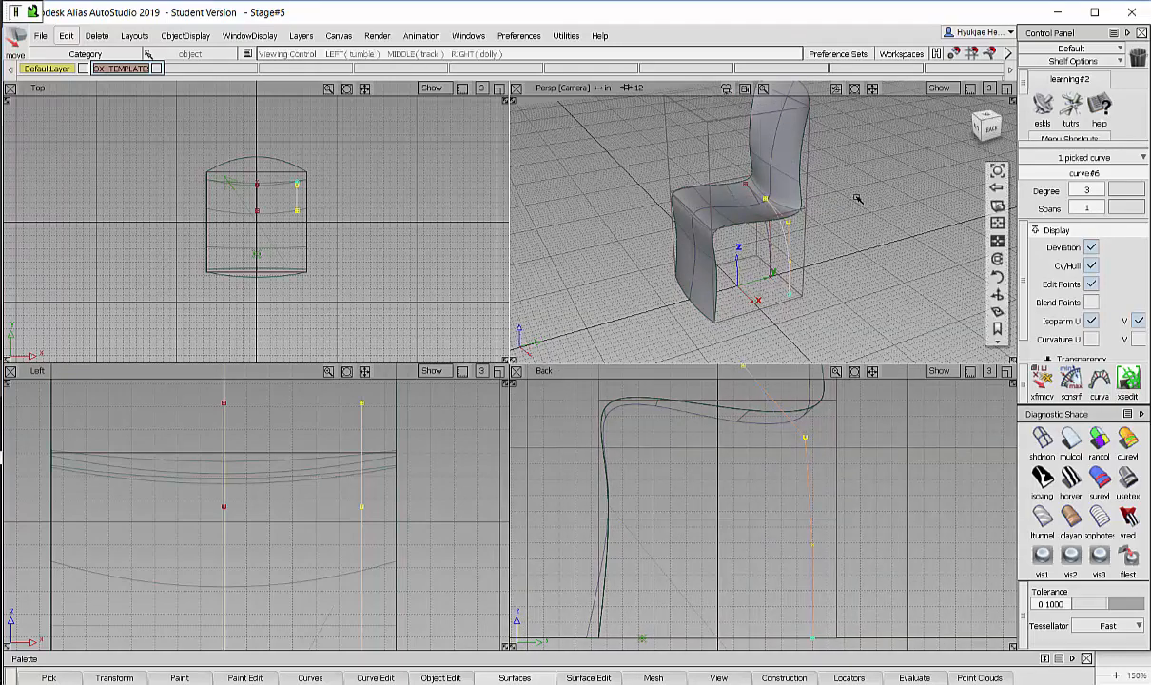
pyautogui.moveTo(830, 220)
pyautogui.keyDown('alt'); pyautogui.keyDown('shift'); pyautogui.mouseDown()
pyautogui.moveTo(836, 197)
pyautogui.moveTo(798, 244)
pyautogui.moveTo(825, 222)
pyautogui.moveTo(791, 200)
pyautogui.moveTo(785, 309)
pyautogui.mouseUp(); pyautogui.keyUp('shift'); pyautogui.keyUp('alt')
pyautogui.click(769, 295)
pyautogui.keyDown('alt'); pyautogui.keyDown('shift'); pyautogui.moveTo(827, 477); pyautogui.dragTo(759, 439, button='middle'); pyautogui.keyUp('shift'); pyautogui.keyUp('alt')
pyautogui.moveTo(759, 439)
pyautogui.keyDown('alt'); pyautogui.keyDown('shift'); pyautogui.mouseDown(button='right')
pyautogui.moveTo(784, 444)
pyautogui.moveTo(778, 435)
pyautogui.mouseUp(button='right'); pyautogui.keyUp('shift'); pyautogui.keyUp('alt')
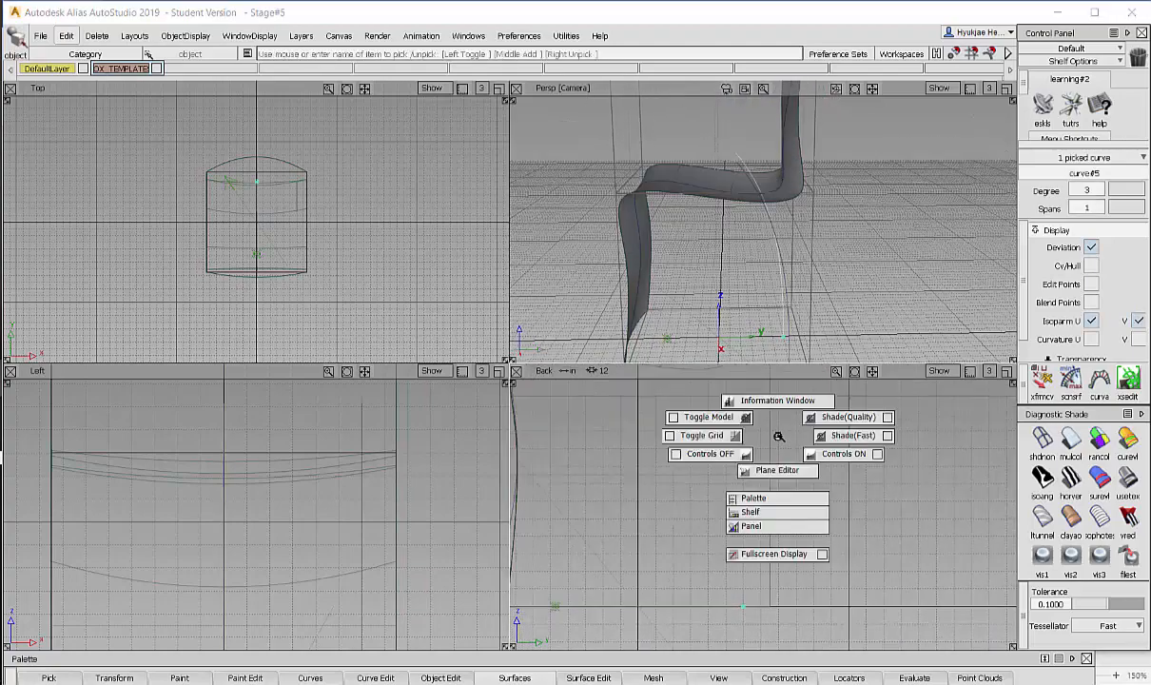
pyautogui.keyDown('ctrl'); pyautogui.keyDown('shift'); pyautogui.moveTo(818, 469); pyautogui.dragTo(819, 469, button='right'); pyautogui.keyUp('shift'); pyautogui.keyUp('ctrl')
pyautogui.keyDown('alt'); pyautogui.keyDown('shift'); pyautogui.moveTo(812, 519); pyautogui.dragTo(826, 573, button='middle'); pyautogui.keyUp('shift'); pyautogui.keyUp('alt')
pyautogui.keyDown('alt'); pyautogui.keyDown('shift'); pyautogui.moveTo(775, 523); pyautogui.dragTo(725, 500, button='right'); pyautogui.keyUp('shift'); pyautogui.keyUp('alt')
# - Move the lower three CVs of the middle rear curve straight backward in the Back view
pyautogui.keyDown('ctrl'); pyautogui.keyDown('shift'); pyautogui.moveTo(722, 498); pyautogui.dragTo(682, 421); pyautogui.keyUp('shift'); pyautogui.keyUp('ctrl')
pyautogui.moveTo(860, 675); pyautogui.dragTo(861, 675)
pyautogui.keyDown('ctrl'); pyautogui.keyDown('shift'); pyautogui.moveTo(854, 532); pyautogui.dragTo(853, 350, button='middle'); pyautogui.keyUp('shift'); pyautogui.keyUp('ctrl')
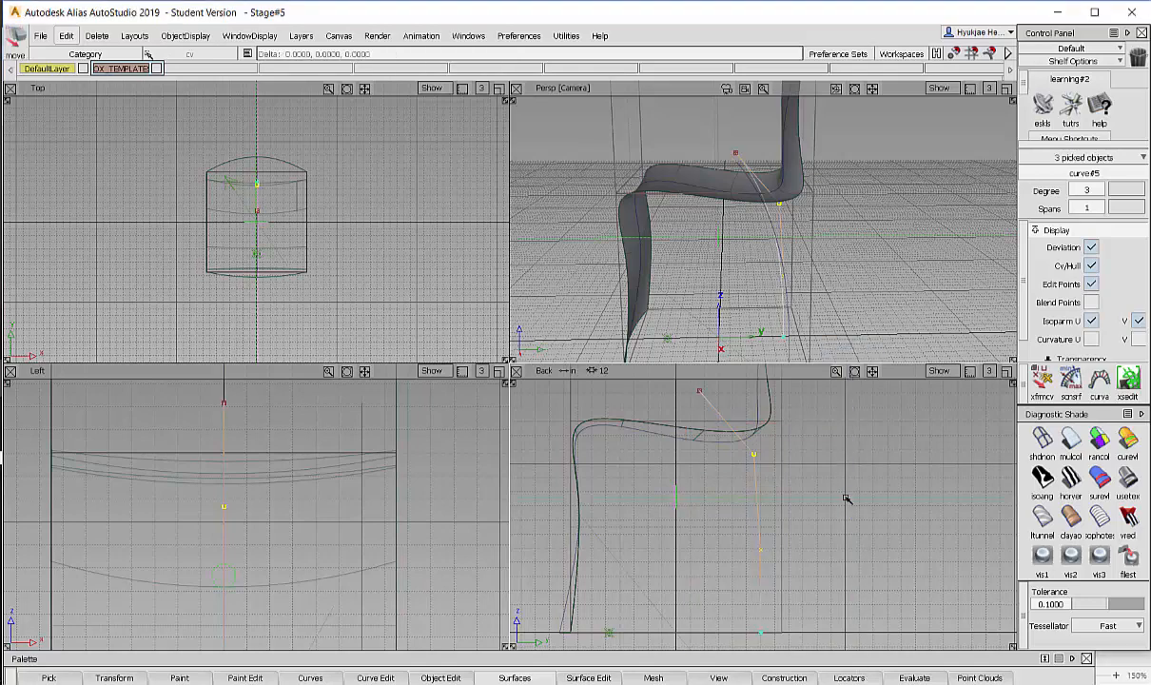
pyautogui.moveTo(845, 497); pyautogui.dragTo(868, 497, button='middle')
pyautogui.keyDown('ctrl'); pyautogui.keyDown('shift'); pyautogui.moveTo(782, 502); pyautogui.dragTo(732, 505); pyautogui.keyUp('shift'); pyautogui.keyUp('ctrl')
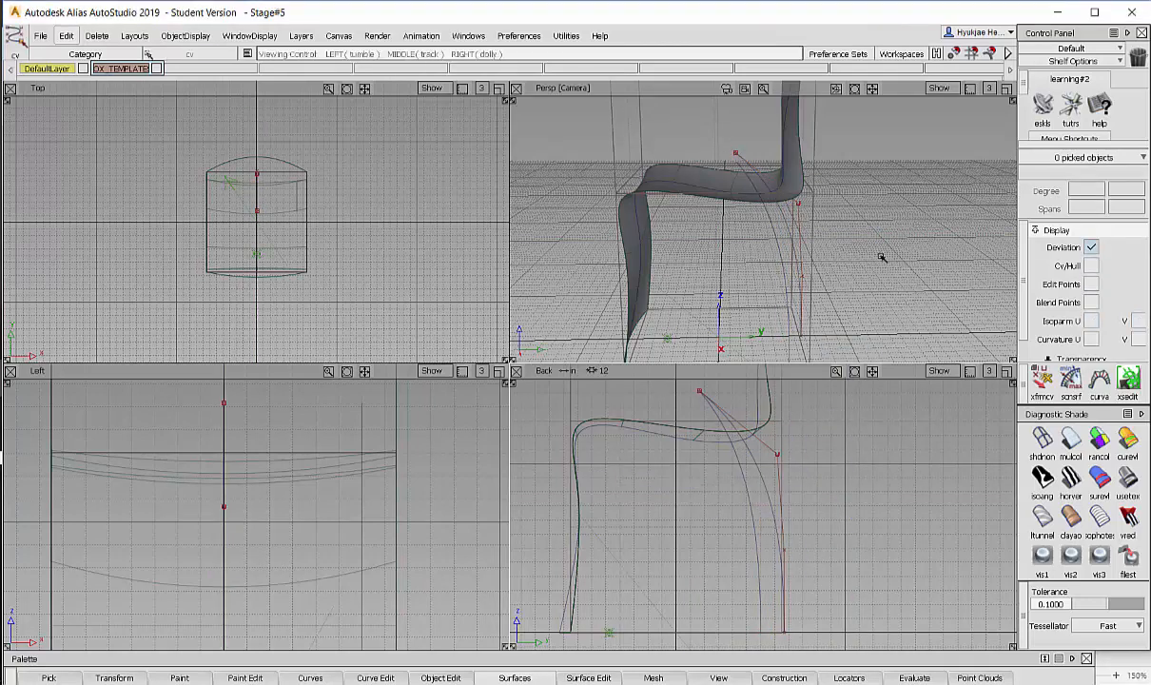
# - Mirror-duplicate the side rear curve to the opposite side of the chair in the maximized perspective view
pyautogui.keyDown('alt'); pyautogui.keyDown('shift'); pyautogui.moveTo(881, 257); pyautogui.dragTo(948, 306); pyautogui.keyUp('shift'); pyautogui.keyUp('alt')
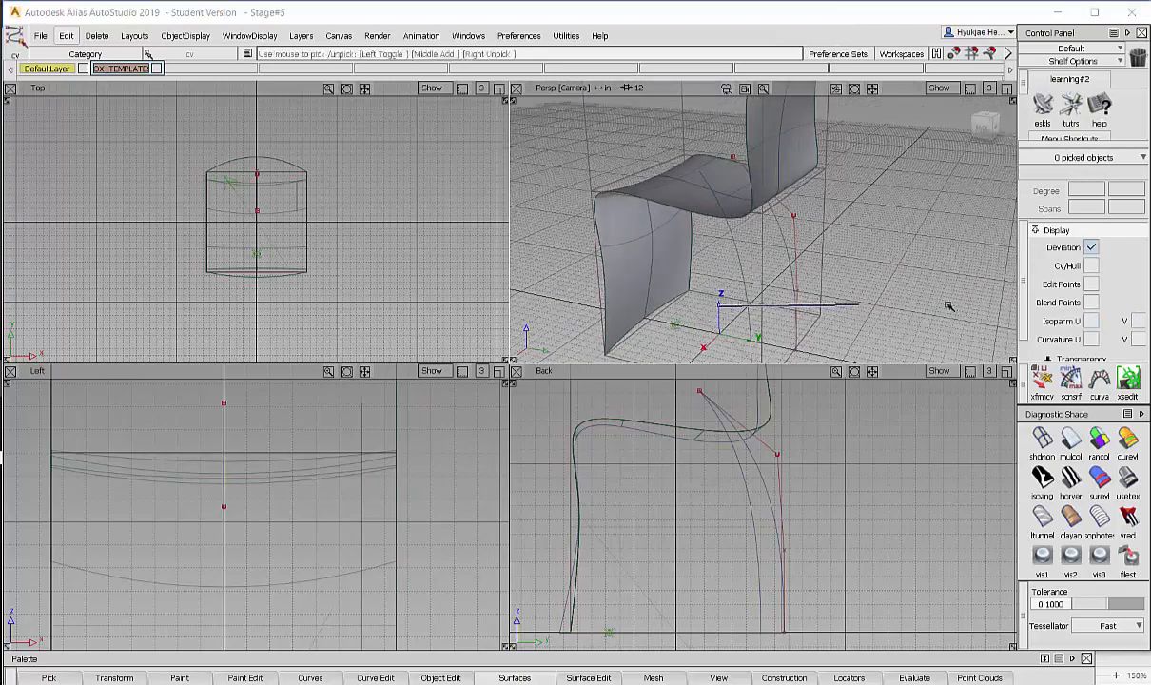
pyautogui.keyDown('ctrl'); pyautogui.keyDown('shift'); pyautogui.moveTo(770, 241); pyautogui.dragTo(828, 261); pyautogui.keyUp('shift'); pyautogui.keyUp('ctrl')
pyautogui.keyDown('alt'); pyautogui.keyDown('shift'); pyautogui.moveTo(748, 323); pyautogui.dragTo(796, 221); pyautogui.keyUp('shift'); pyautogui.keyUp('alt')
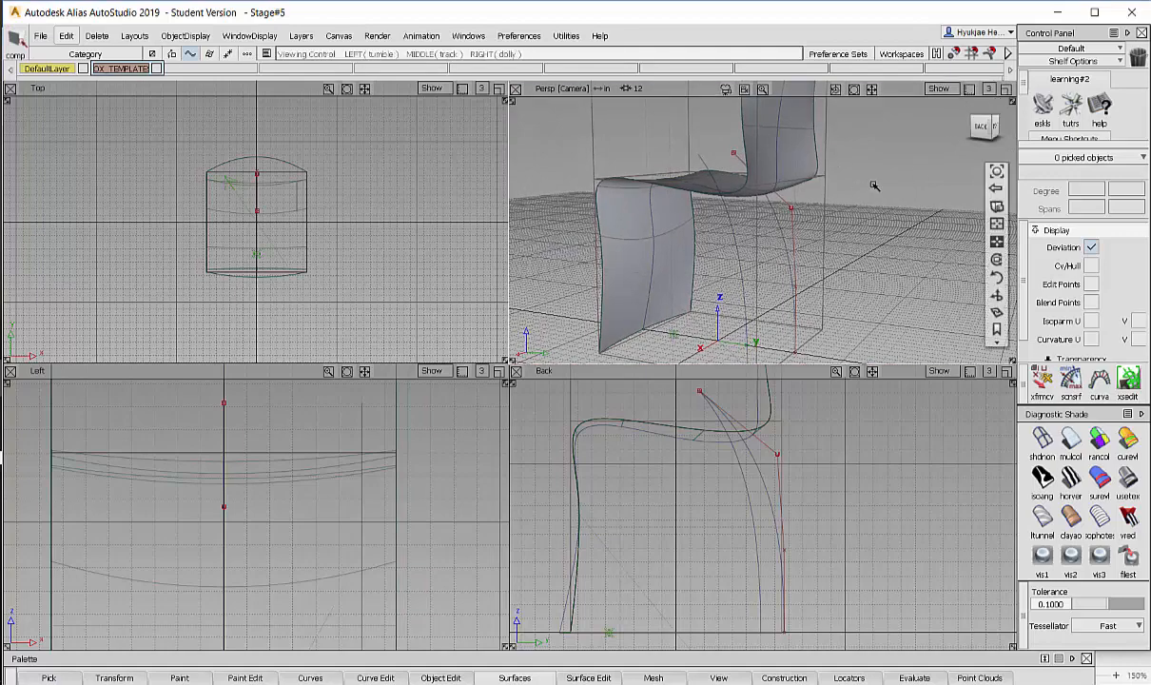
pyautogui.keyDown('alt'); pyautogui.keyDown('shift'); pyautogui.moveTo(811, 251); pyautogui.dragTo(897, 278); pyautogui.keyUp('shift'); pyautogui.keyUp('alt')
pyautogui.click(810, 290)
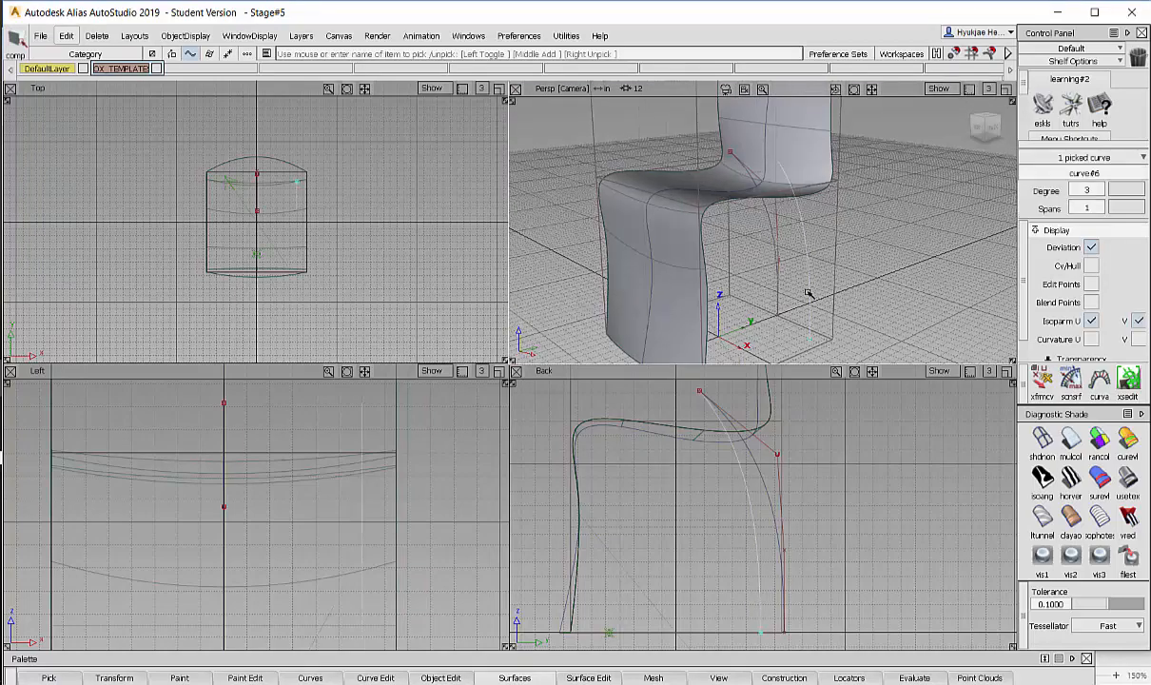
pyautogui.click(1007, 90)
pyautogui.keyDown('alt'); pyautogui.keyDown('shift'); pyautogui.moveTo(646, 273); pyautogui.dragTo(616, 252); pyautogui.keyUp('shift'); pyautogui.keyUp('alt')
pyautogui.click(79, 35)
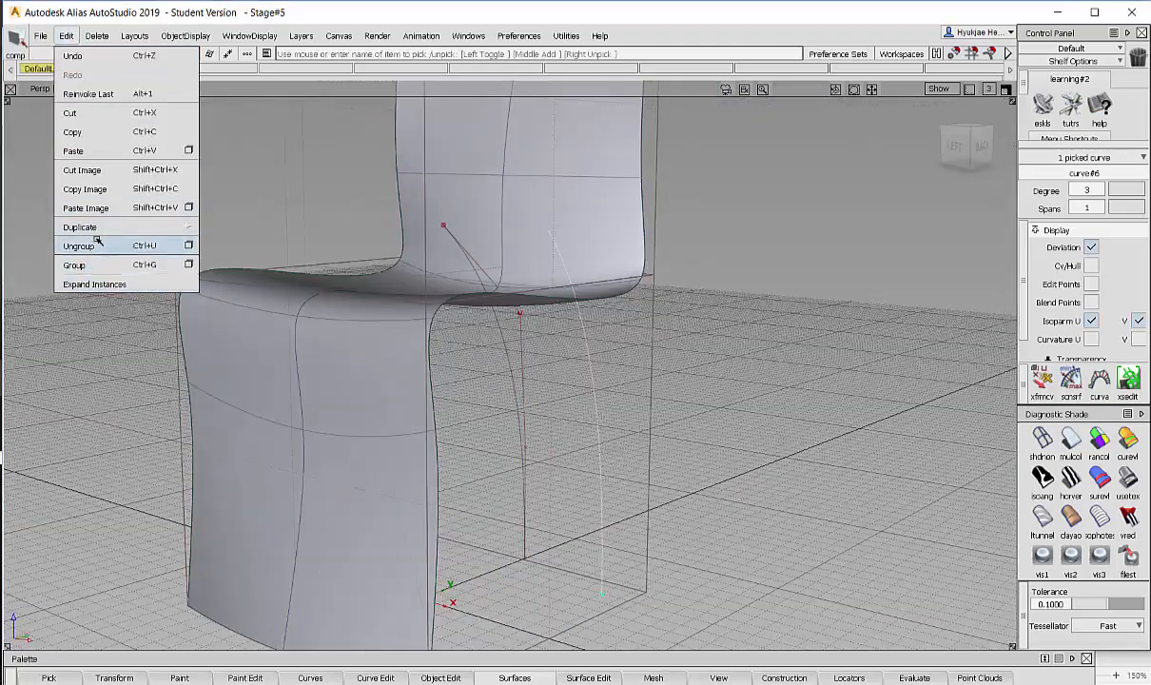
pyautogui.moveTo(188, 229)
pyautogui.click(218, 245)
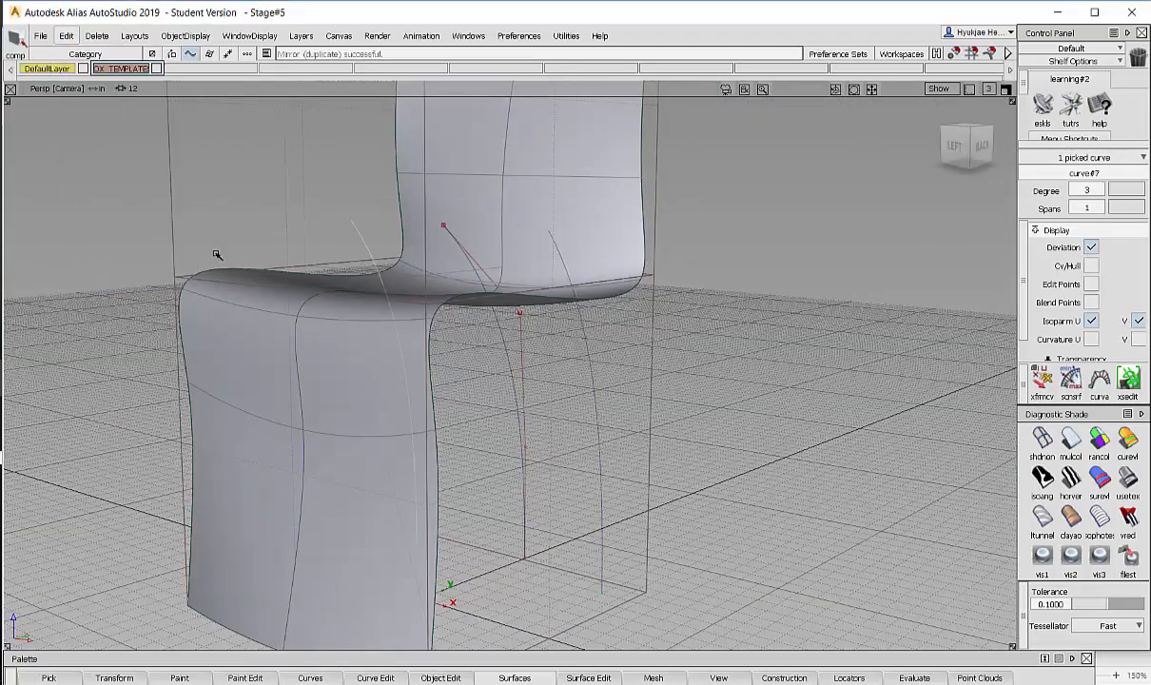
# - Build a Skin surface across the three rear curves, from one side through the middle curve to the other
pyautogui.keyDown('alt'); pyautogui.keyDown('shift'); pyautogui.moveTo(509, 394); pyautogui.dragTo(354, 461); pyautogui.keyUp('shift'); pyautogui.keyUp('alt')
pyautogui.click(357, 473)
pyautogui.click(442, 464)
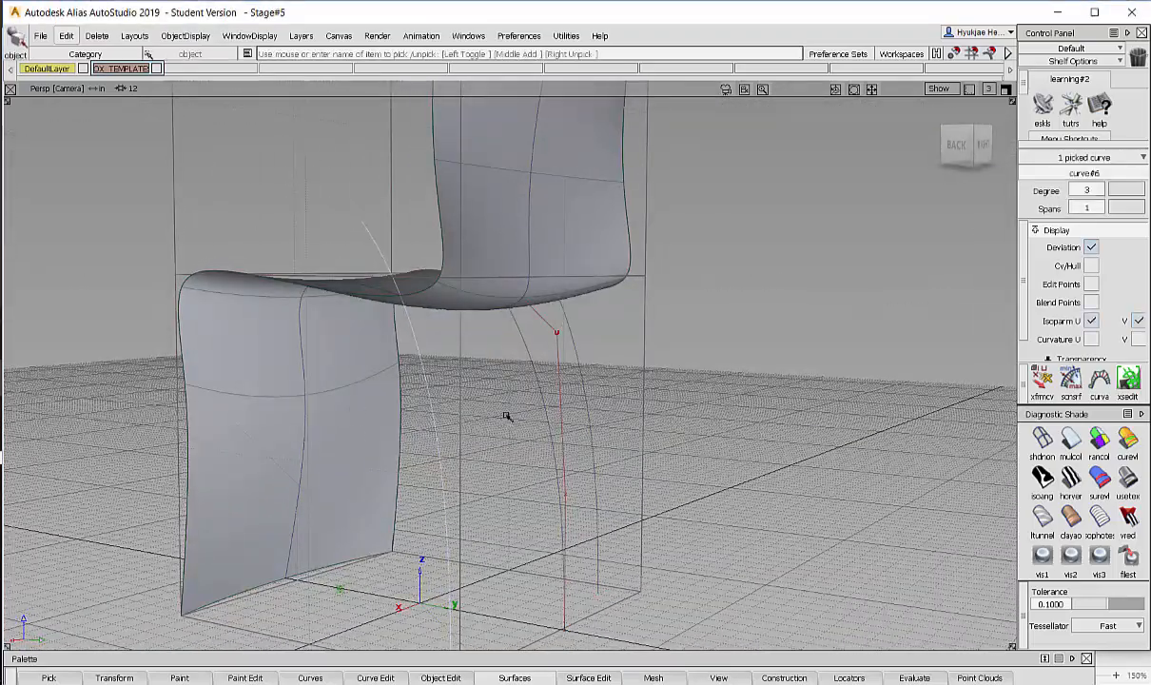
pyautogui.click(547, 403)
pyautogui.keyDown('ctrl'); pyautogui.keyDown('shift'); pyautogui.moveTo(620, 434); pyautogui.dragTo(569, 375); pyautogui.keyUp('shift'); pyautogui.keyUp('ctrl')
pyautogui.click(521, 678)
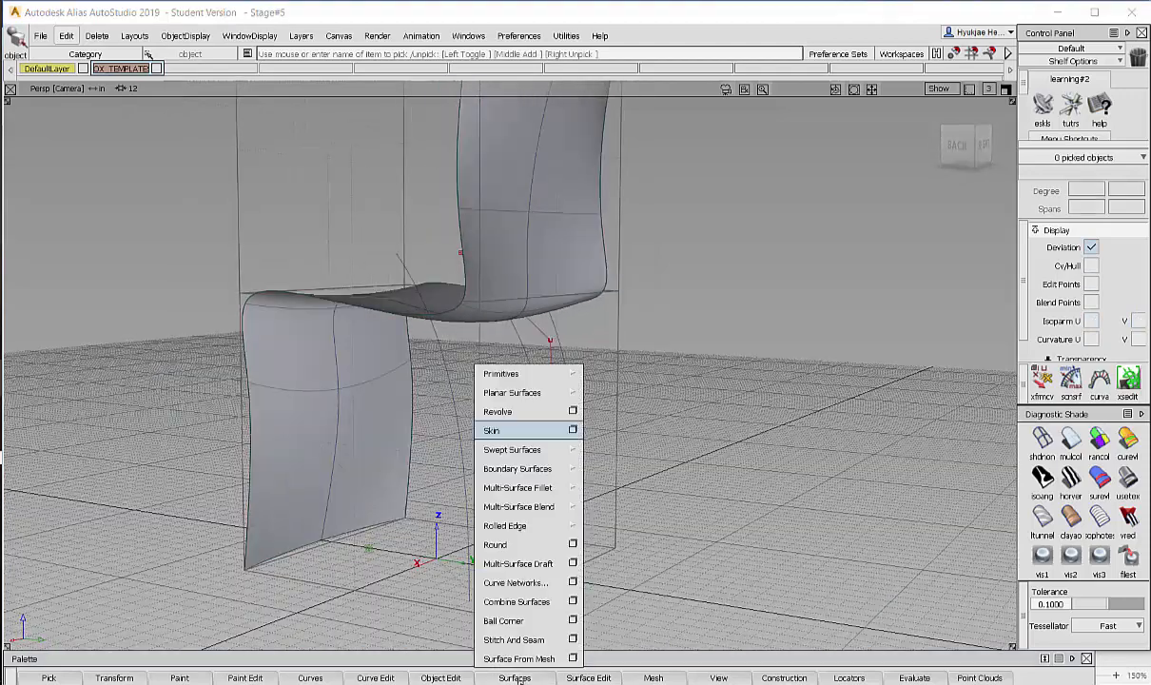
pyautogui.click(508, 431)
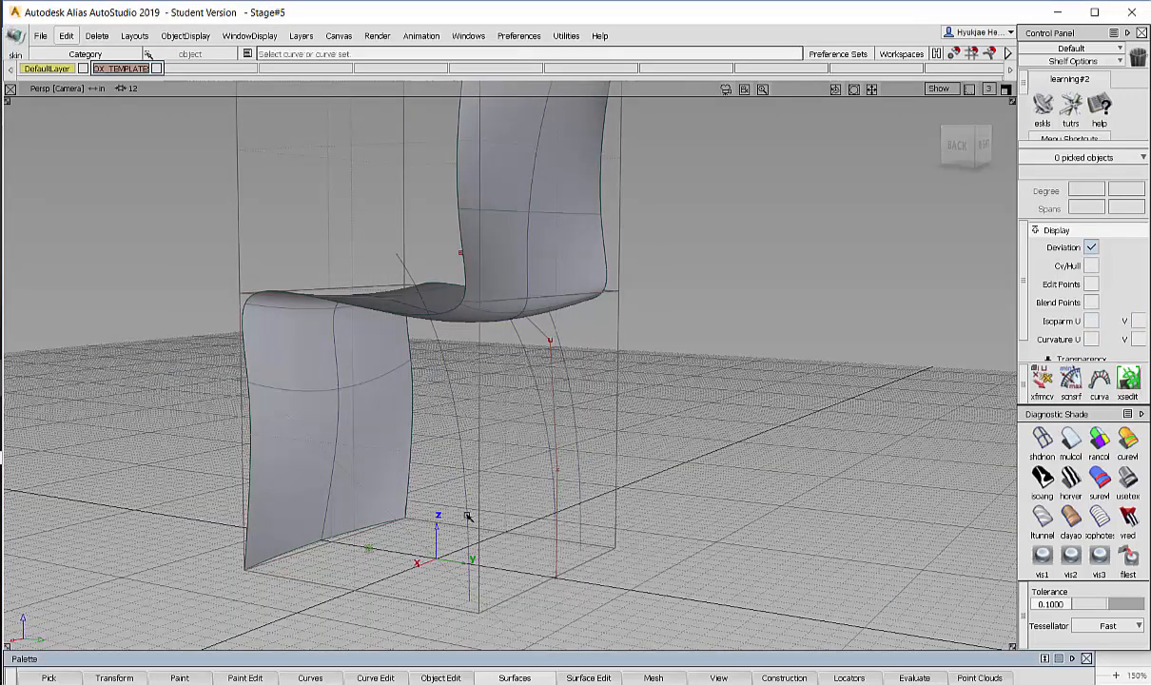
pyautogui.click(552, 462)
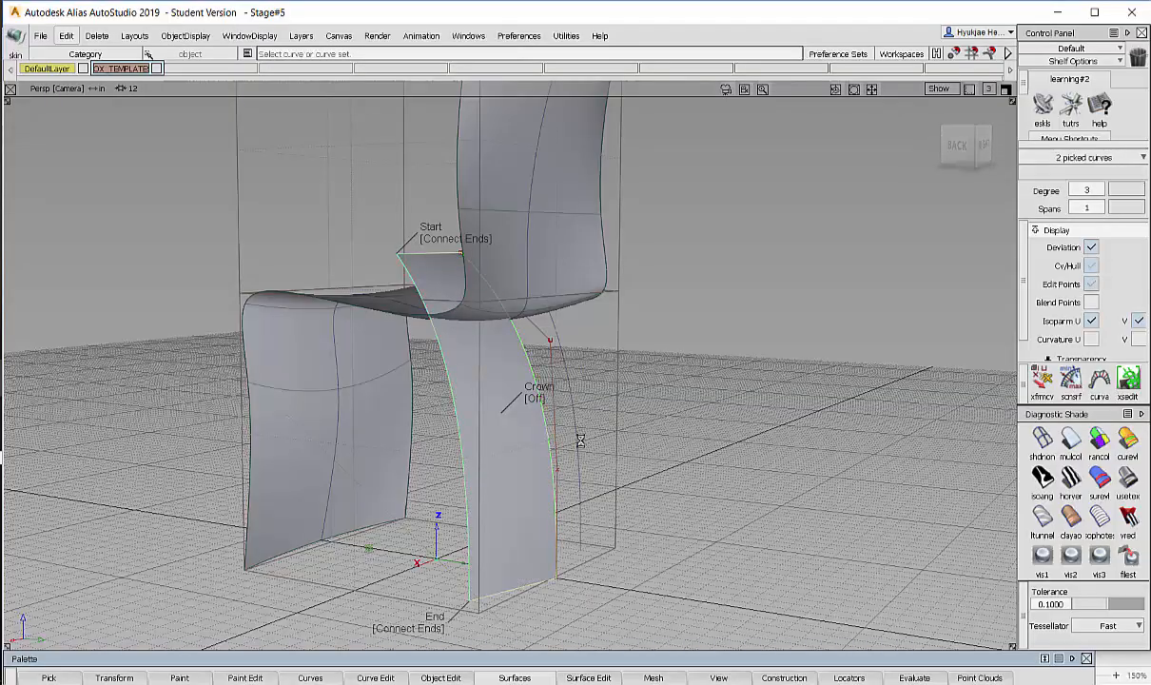
pyautogui.keyDown('alt'); pyautogui.keyDown('shift'); pyautogui.moveTo(580, 439); pyautogui.dragTo(489, 488); pyautogui.keyUp('shift'); pyautogui.keyUp('alt')
pyautogui.click(585, 429)
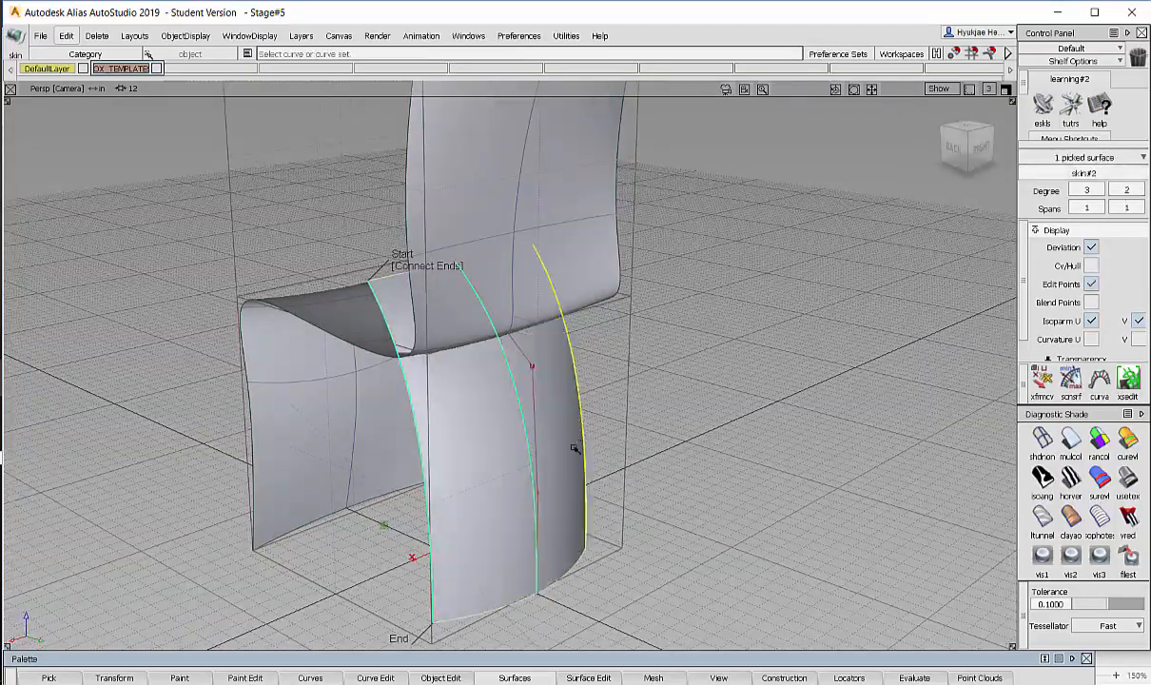
# - Examine from several angles where the new rear skin surface crosses the seat
pyautogui.keyDown('alt'); pyautogui.keyDown('shift'); pyautogui.moveTo(582, 440); pyautogui.dragTo(663, 447); pyautogui.keyUp('shift'); pyautogui.keyUp('alt')
pyautogui.click(690, 317)
pyautogui.keyDown('alt'); pyautogui.keyDown('shift'); pyautogui.moveTo(692, 316); pyautogui.dragTo(699, 382, button='middle'); pyautogui.keyUp('shift'); pyautogui.keyUp('alt')
pyautogui.keyDown('alt'); pyautogui.keyDown('shift'); pyautogui.moveTo(699, 382); pyautogui.dragTo(564, 288); pyautogui.keyUp('shift'); pyautogui.keyUp('alt')
pyautogui.keyDown('alt'); pyautogui.keyDown('shift'); pyautogui.moveTo(564, 289); pyautogui.dragTo(606, 331, button='right'); pyautogui.keyUp('shift'); pyautogui.keyUp('alt')
pyautogui.keyDown('alt'); pyautogui.keyDown('shift'); pyautogui.moveTo(606, 331); pyautogui.dragTo(597, 352); pyautogui.keyUp('shift'); pyautogui.keyUp('alt')
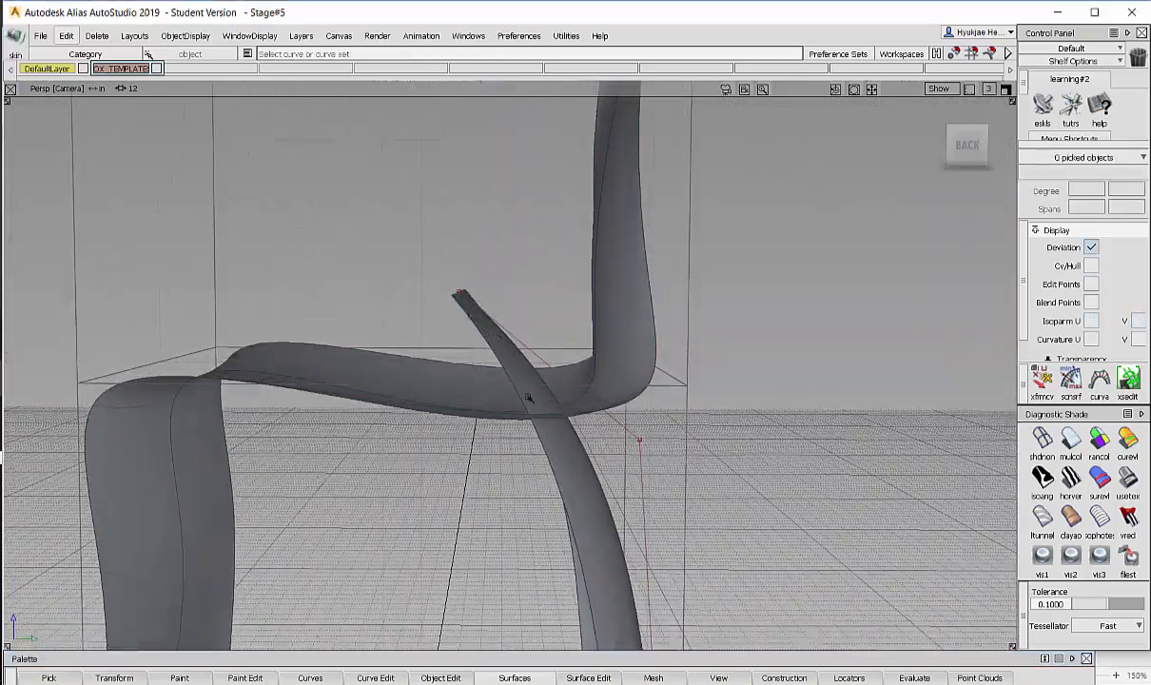
pyautogui.keyDown('alt'); pyautogui.keyDown('shift'); pyautogui.moveTo(510, 327); pyautogui.dragTo(607, 315); pyautogui.keyUp('shift'); pyautogui.keyUp('alt')
pyautogui.click(545, 471)
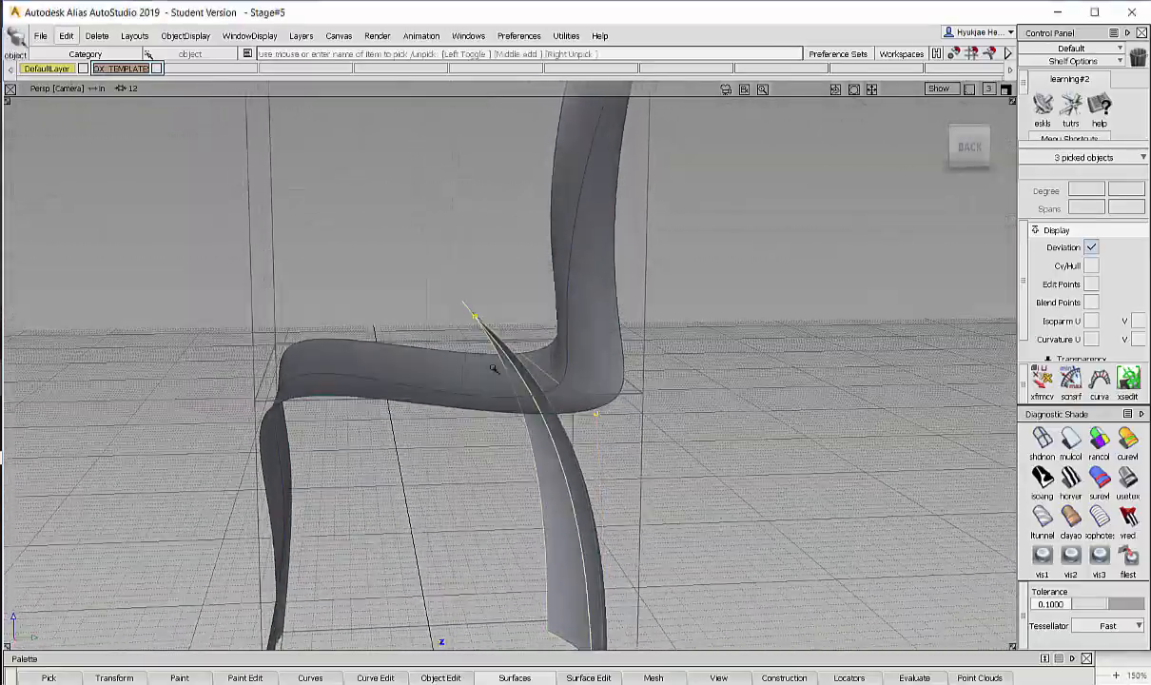
pyautogui.keyDown('alt'); pyautogui.keyDown('shift'); pyautogui.moveTo(450, 462); pyautogui.dragTo(513, 361); pyautogui.keyUp('shift'); pyautogui.keyUp('alt')
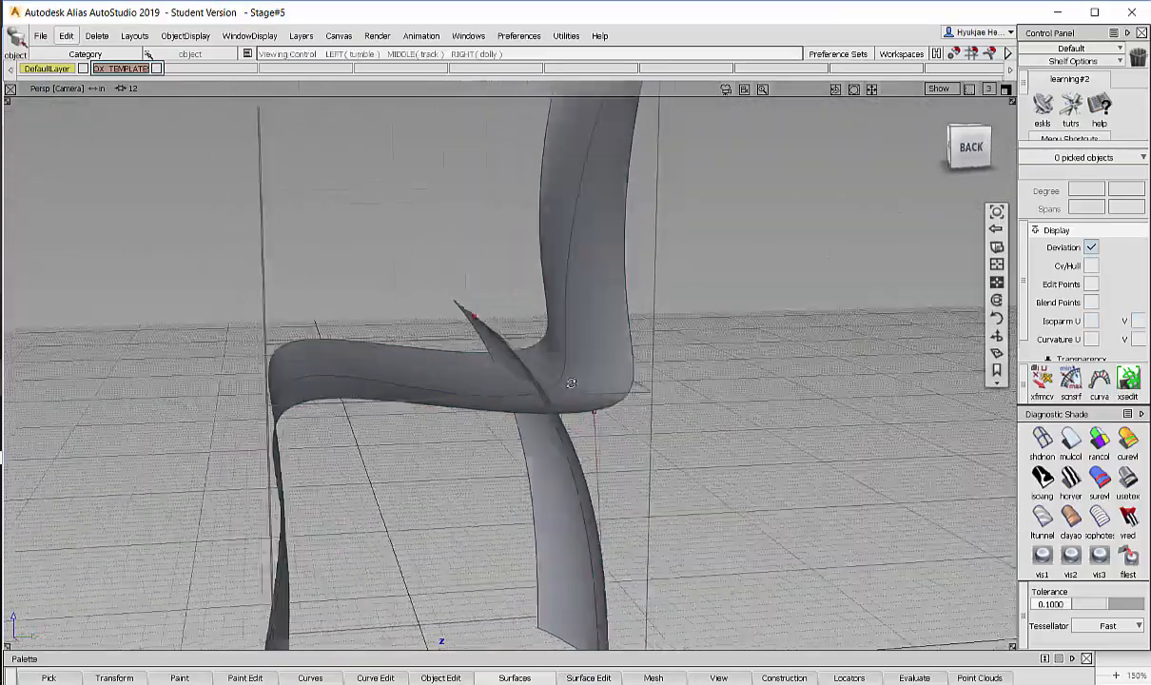
# - Examine the chair's seat, backrest and rear leg surfaces together from low and high perspective angles and in the Left view
pyautogui.keyDown('alt'); pyautogui.keyDown('shift'); pyautogui.moveTo(587, 390); pyautogui.dragTo(494, 343); pyautogui.keyUp('shift'); pyautogui.keyUp('alt')
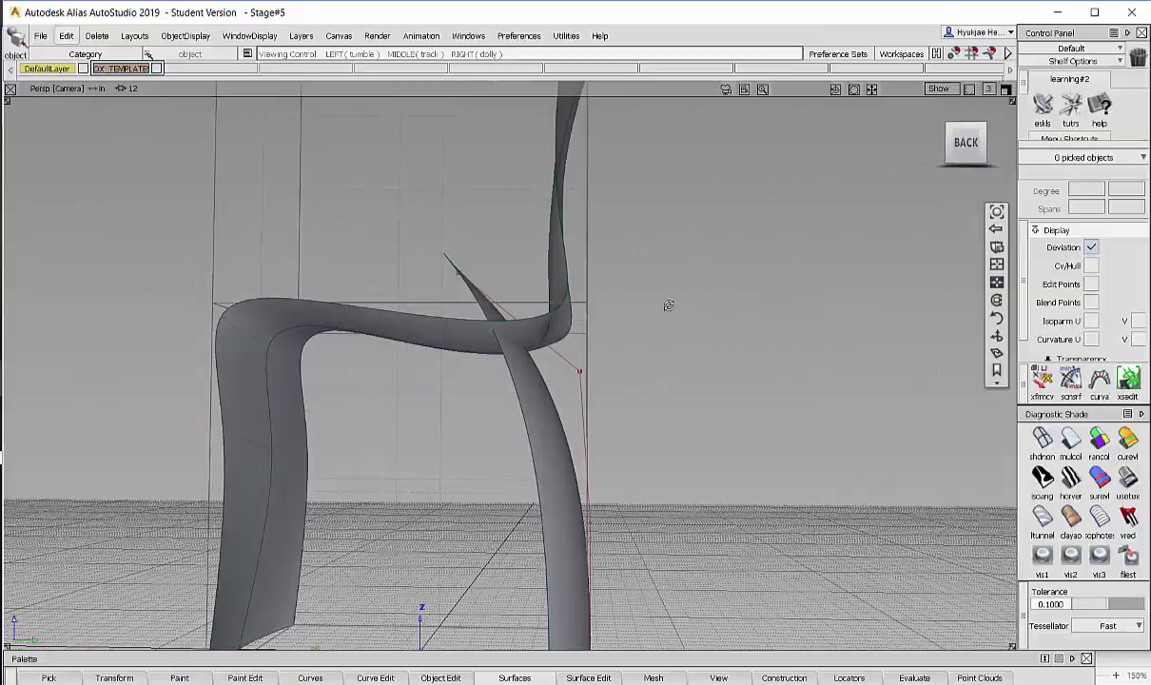
pyautogui.keyDown('alt'); pyautogui.keyDown('shift'); pyautogui.moveTo(669, 305); pyautogui.dragTo(733, 326); pyautogui.keyUp('shift'); pyautogui.keyUp('alt')
pyautogui.keyDown('alt'); pyautogui.keyDown('shift'); pyautogui.moveTo(627, 352); pyautogui.dragTo(531, 327); pyautogui.keyUp('shift'); pyautogui.keyUp('alt')
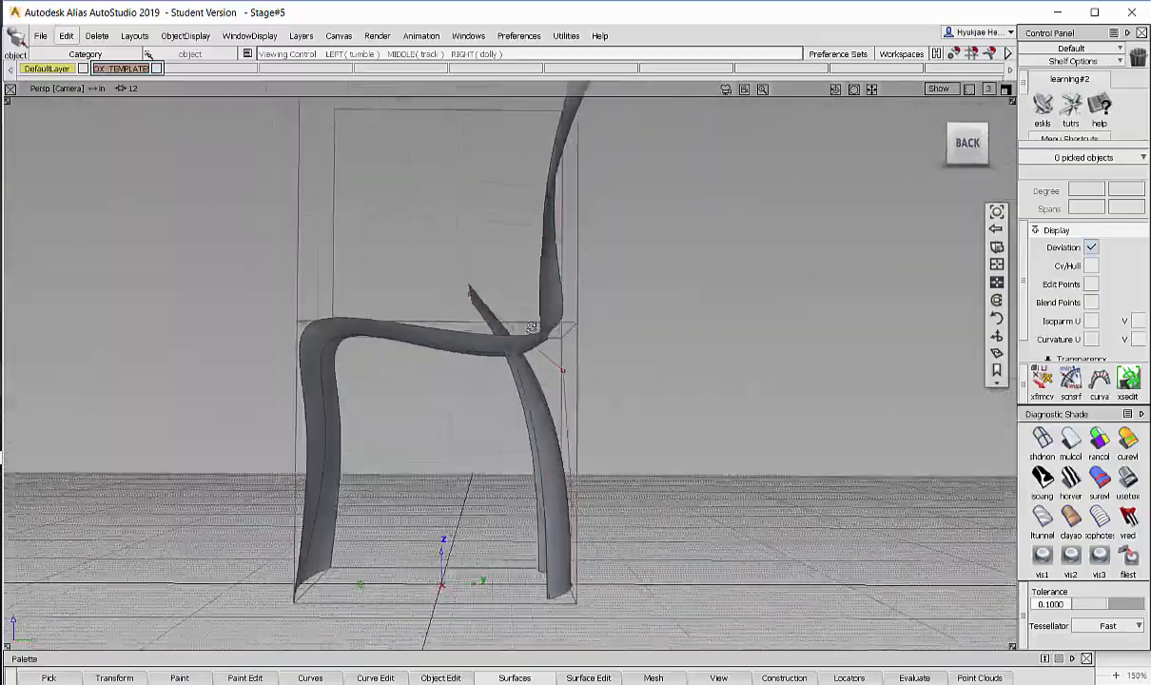
pyautogui.keyDown('alt'); pyautogui.keyDown('shift'); pyautogui.moveTo(562, 367); pyautogui.dragTo(658, 435); pyautogui.keyUp('shift'); pyautogui.keyUp('alt')
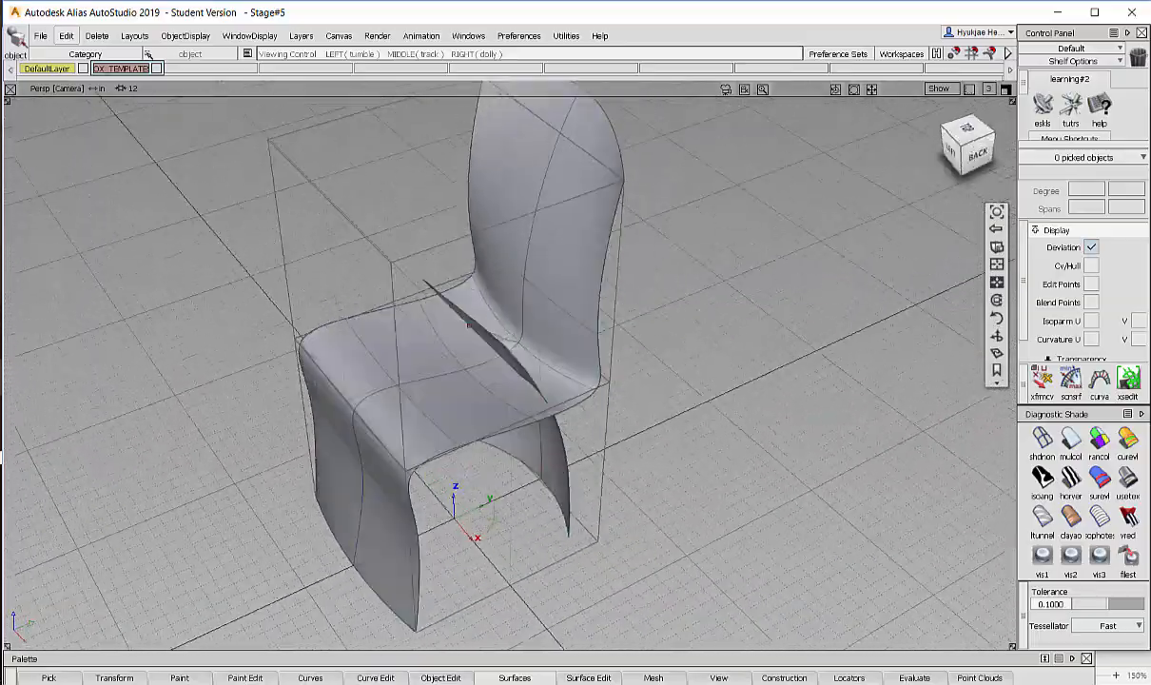
pyautogui.keyDown('alt'); pyautogui.keyDown('shift'); pyautogui.moveTo(395, 375); pyautogui.dragTo(426, 372); pyautogui.keyUp('shift'); pyautogui.keyUp('alt')
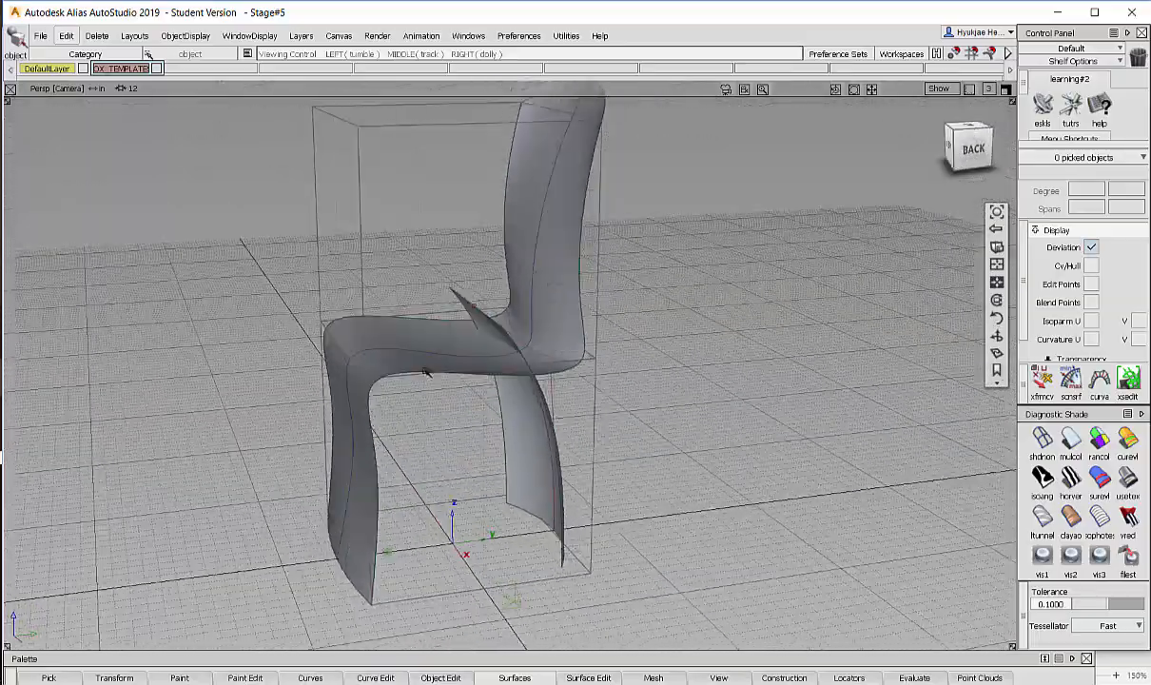
pyautogui.keyDown('alt'); pyautogui.keyDown('shift'); pyautogui.moveTo(521, 470); pyautogui.dragTo(862, 257); pyautogui.keyUp('shift'); pyautogui.keyUp('alt')
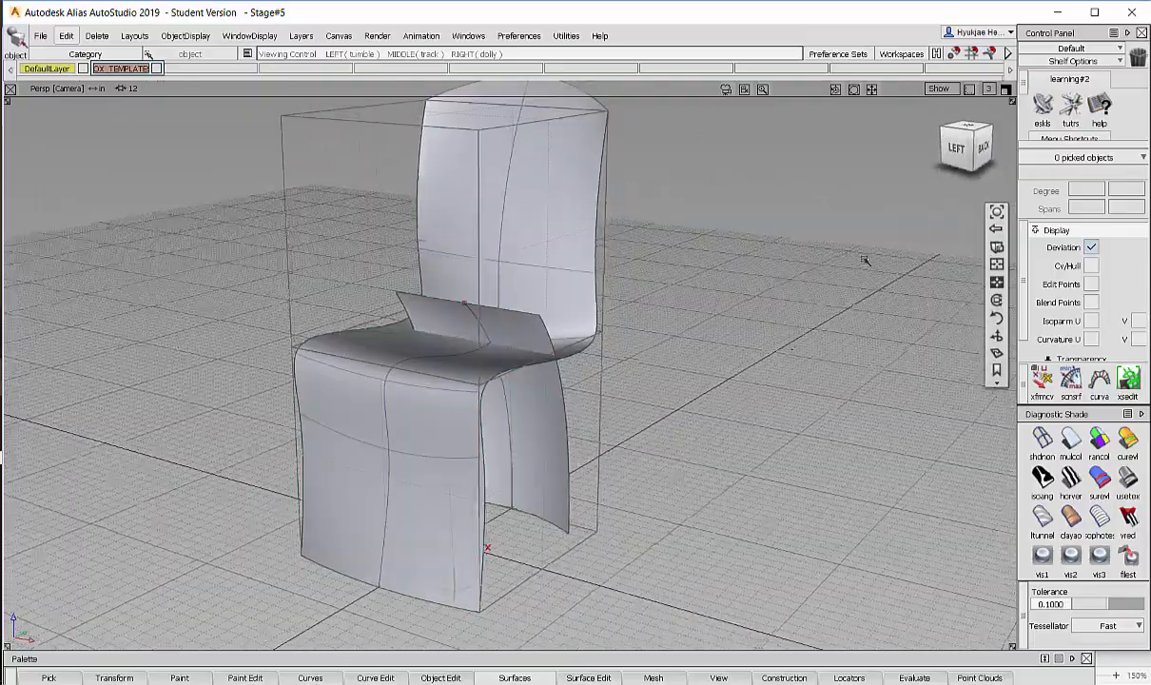
pyautogui.click(1005, 92)
pyautogui.click(496, 372)
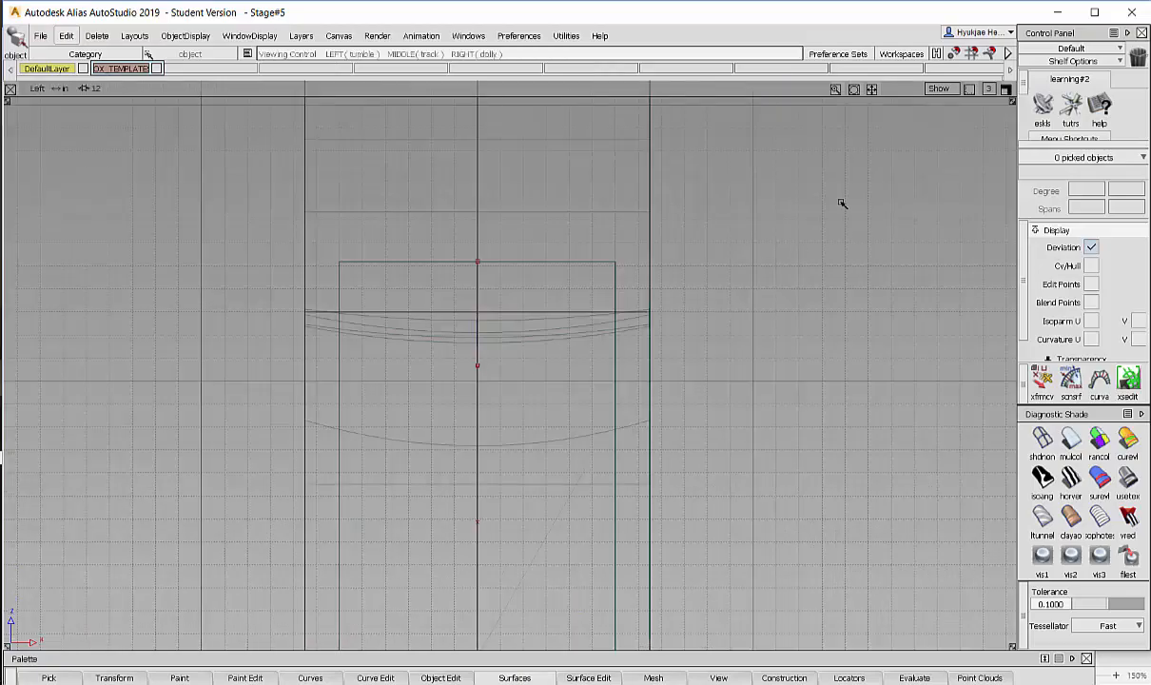
pyautogui.click(1005, 88)
pyautogui.click(1005, 88)
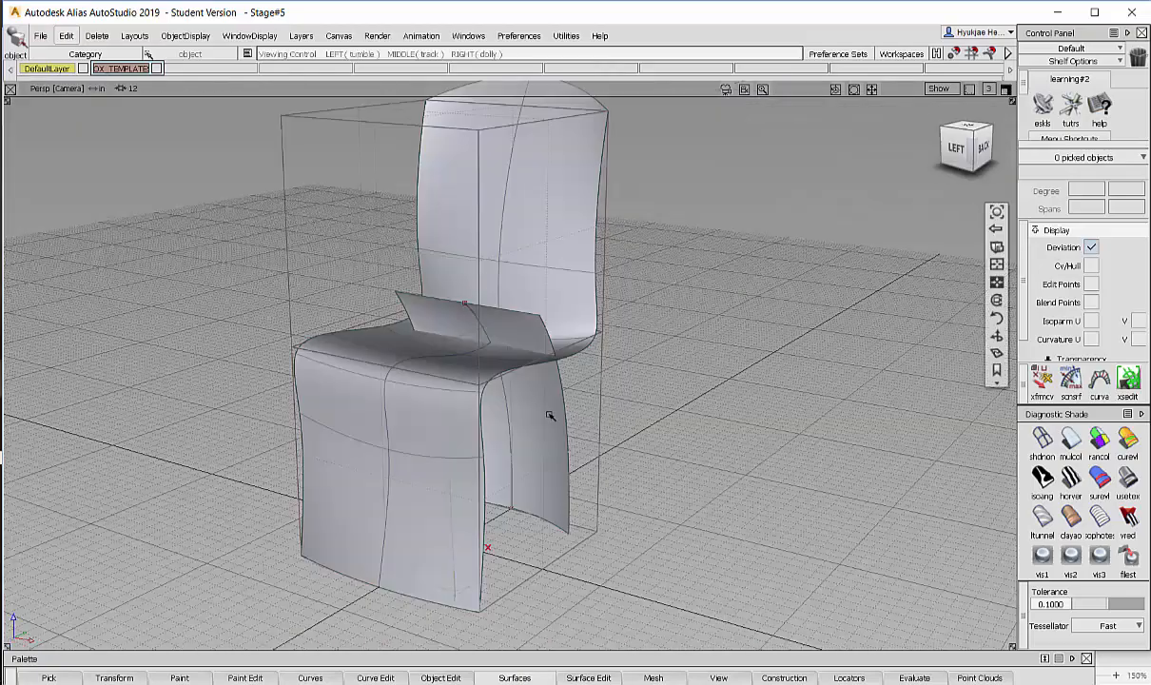
pyautogui.keyDown('alt'); pyautogui.keyDown('shift'); pyautogui.moveTo(546, 414); pyautogui.dragTo(655, 385); pyautogui.keyUp('shift'); pyautogui.keyUp('alt')
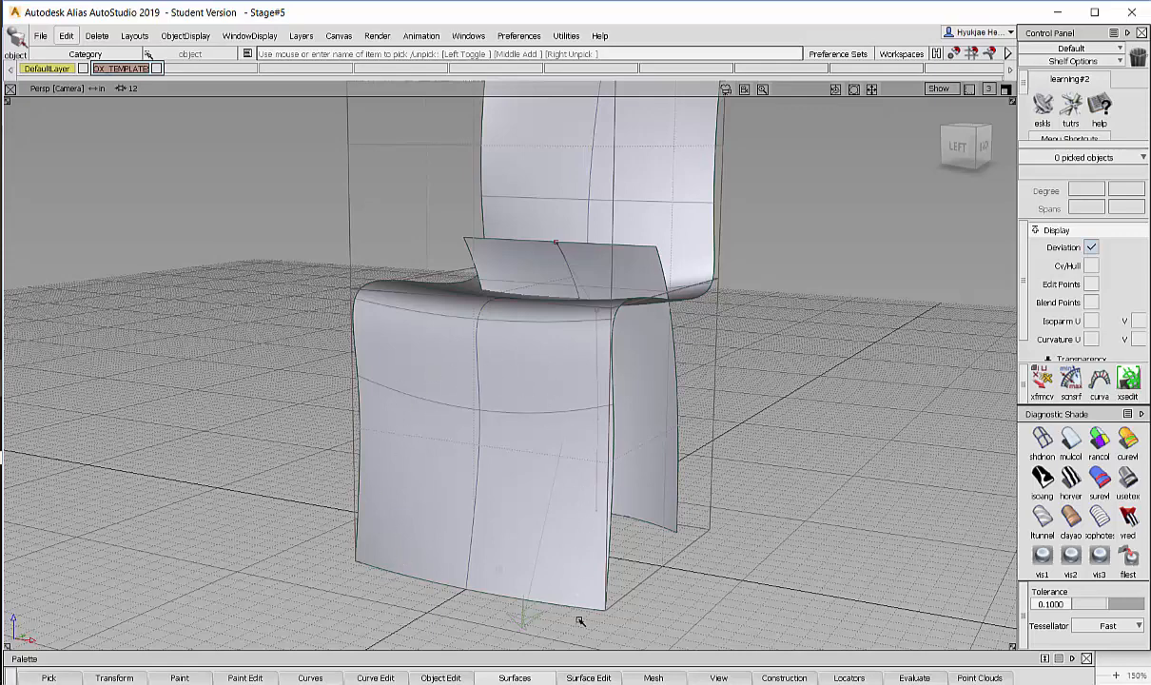
pyautogui.keyDown('alt'); pyautogui.keyDown('shift'); pyautogui.moveTo(640, 559); pyautogui.dragTo(515, 393); pyautogui.keyUp('shift'); pyautogui.keyUp('alt')
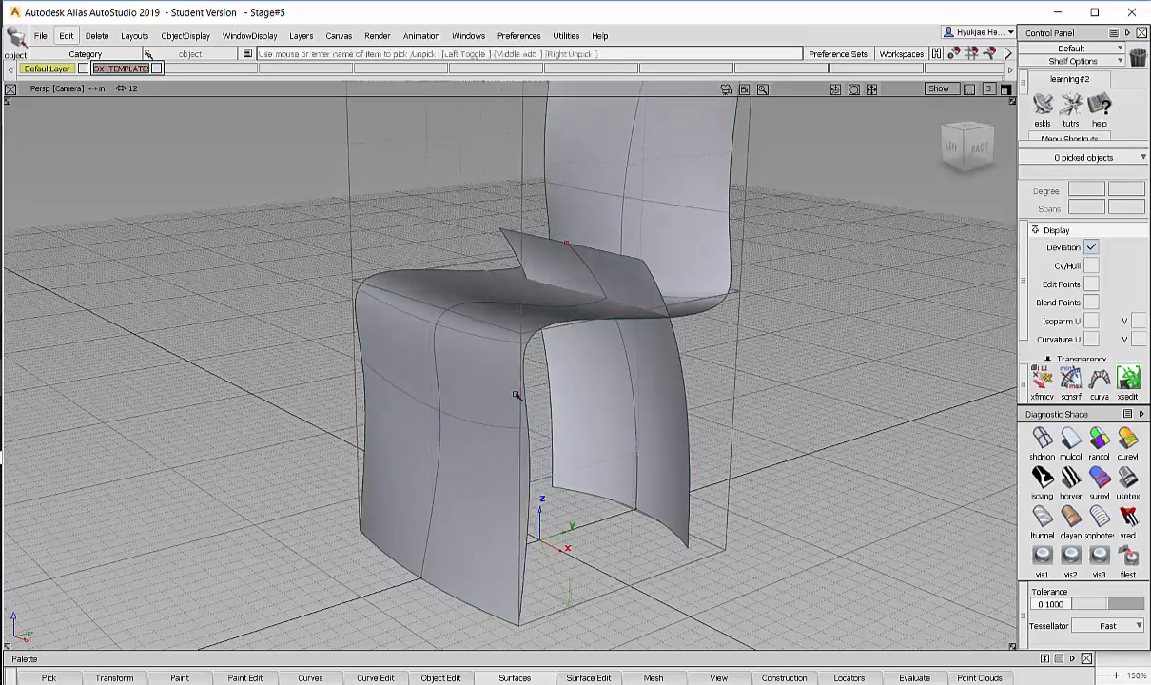
pyautogui.keyDown('alt'); pyautogui.keyDown('shift'); pyautogui.moveTo(689, 383); pyautogui.dragTo(565, 431); pyautogui.keyUp('shift'); pyautogui.keyUp('alt')
pyautogui.keyDown('alt'); pyautogui.keyDown('shift'); pyautogui.moveTo(735, 384); pyautogui.dragTo(611, 390); pyautogui.keyUp('shift'); pyautogui.keyUp('alt')
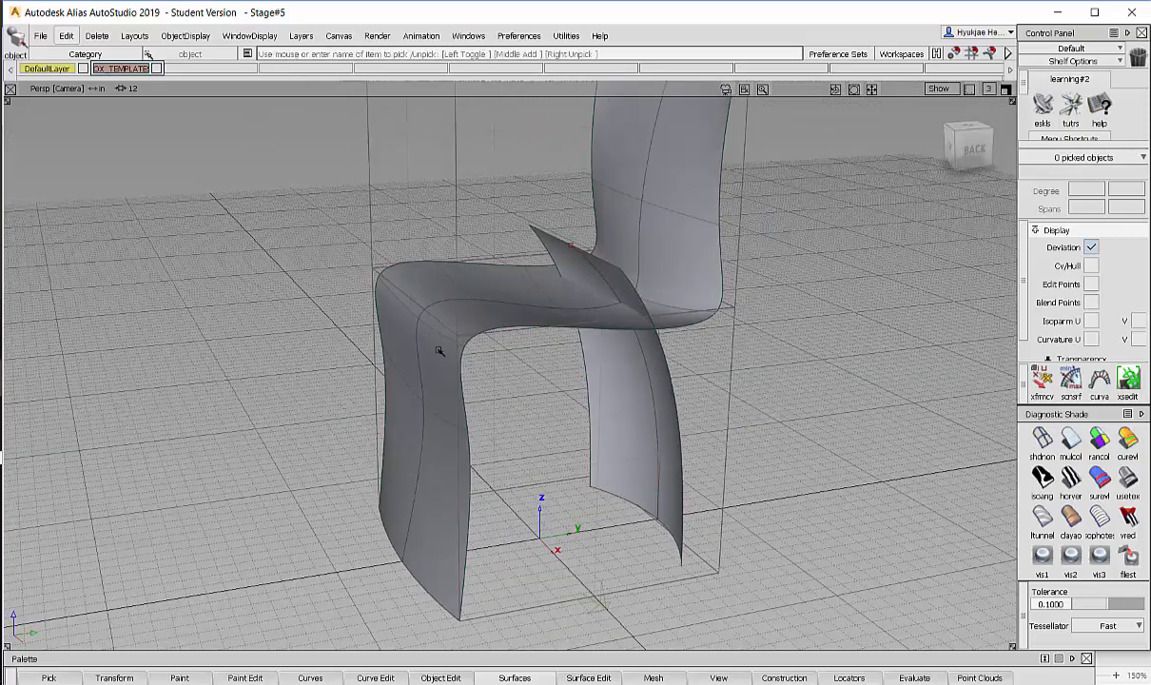
pyautogui.keyDown('alt'); pyautogui.keyDown('shift'); pyautogui.moveTo(440, 351); pyautogui.dragTo(623, 288); pyautogui.keyUp('shift'); pyautogui.keyUp('alt')
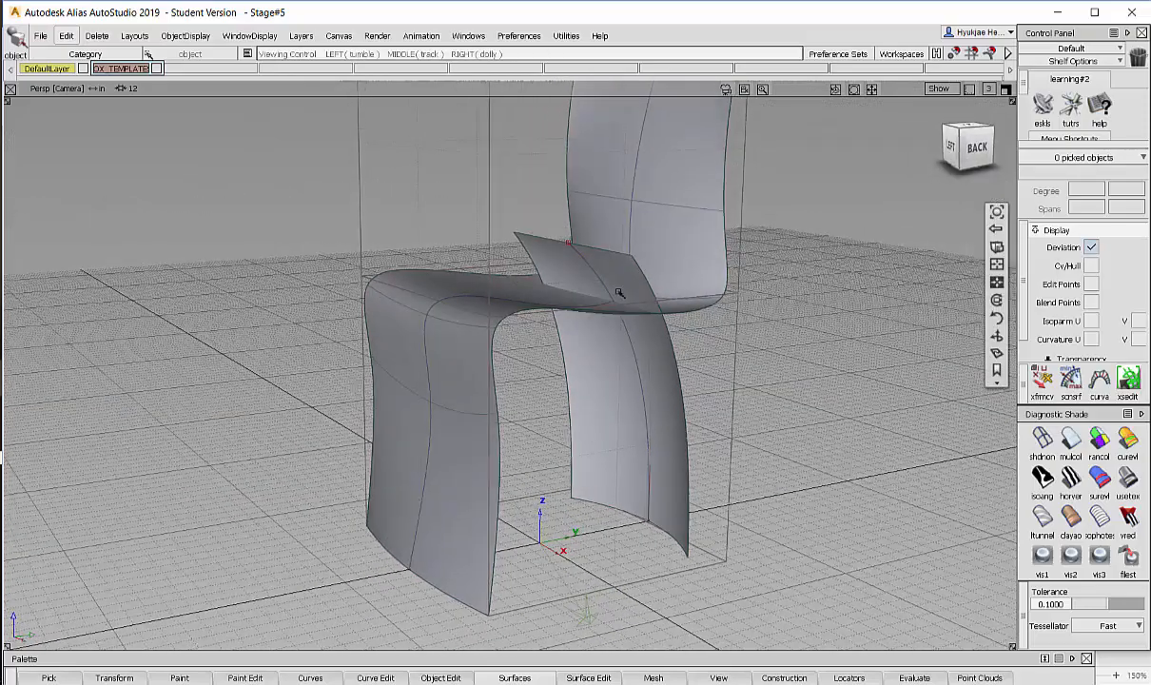
# - Place a primitive circle at the origin in the maximized Left view, centred at the base of the rear leg surface
pyautogui.click(1005, 90)
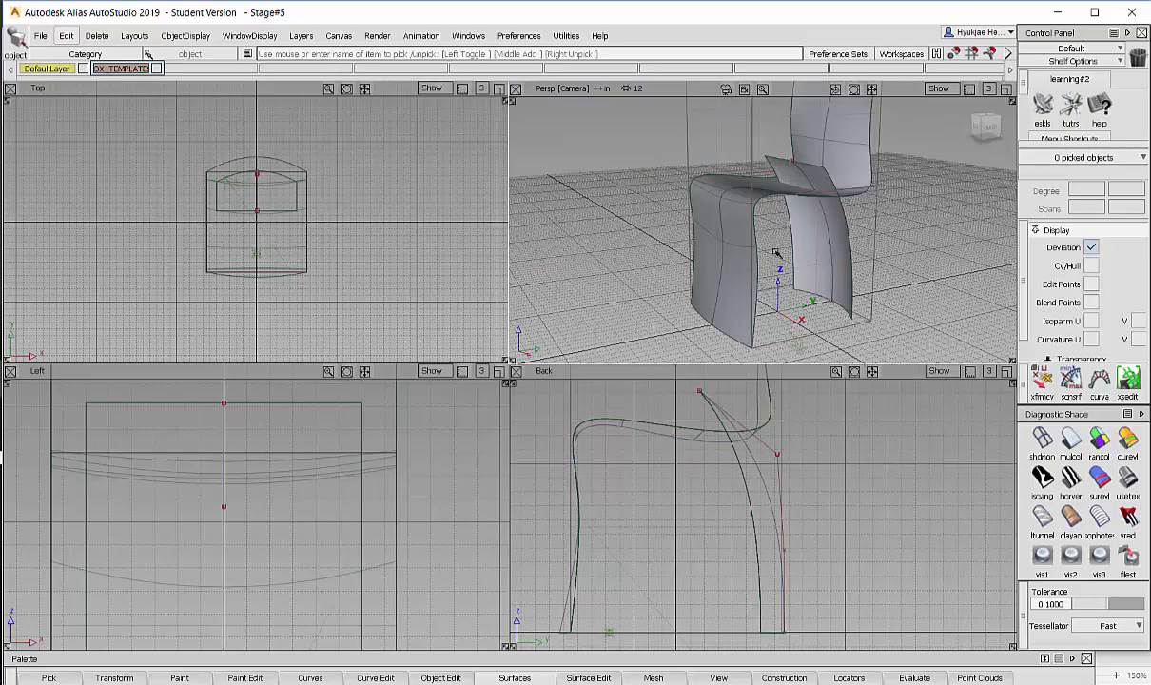
pyautogui.click(500, 372)
pyautogui.keyDown('alt'); pyautogui.keyDown('shift'); pyautogui.moveTo(534, 418); pyautogui.dragTo(575, 326, button='middle'); pyautogui.keyUp('shift'); pyautogui.keyUp('alt')
pyautogui.keyDown('alt'); pyautogui.keyDown('shift'); pyautogui.moveTo(576, 326); pyautogui.dragTo(532, 345, button='right'); pyautogui.keyUp('shift'); pyautogui.keyUp('alt')
pyautogui.keyDown('alt'); pyautogui.keyDown('shift'); pyautogui.moveTo(543, 330); pyautogui.dragTo(533, 248, button='middle'); pyautogui.keyUp('shift'); pyautogui.keyUp('alt')
pyautogui.click(310, 677)
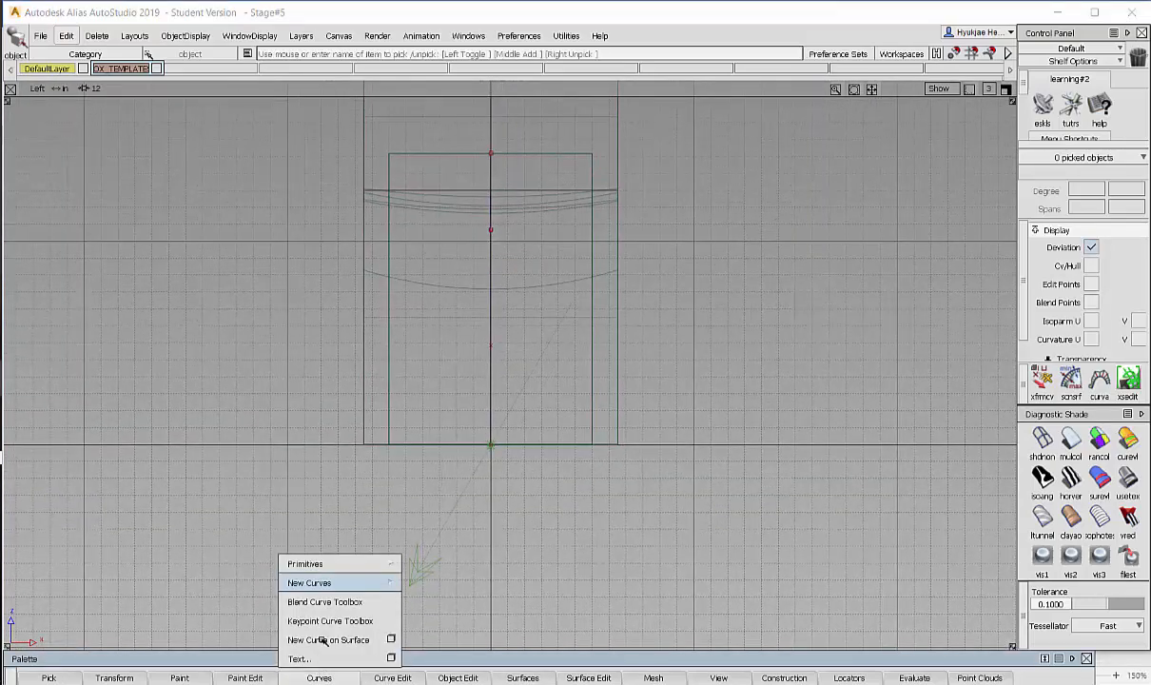
pyautogui.moveTo(325, 580)
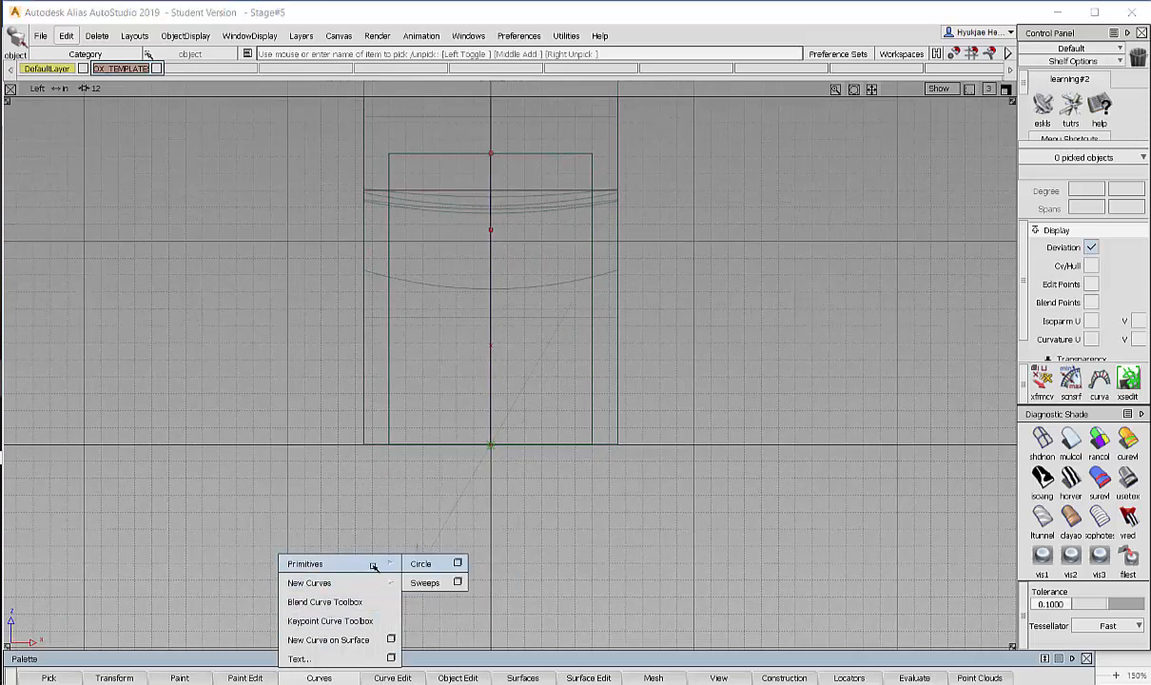
pyautogui.moveTo(396, 563)
pyautogui.click(423, 564)
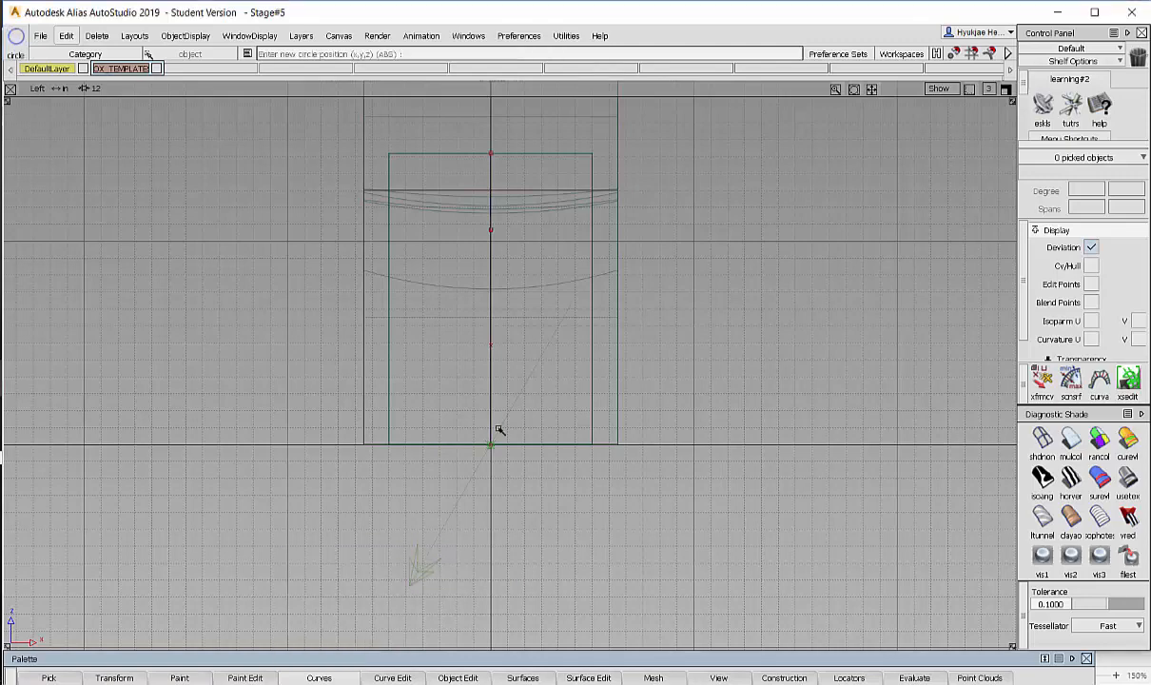
pyautogui.moveTo(469, 399); pyautogui.dragTo(487, 456)
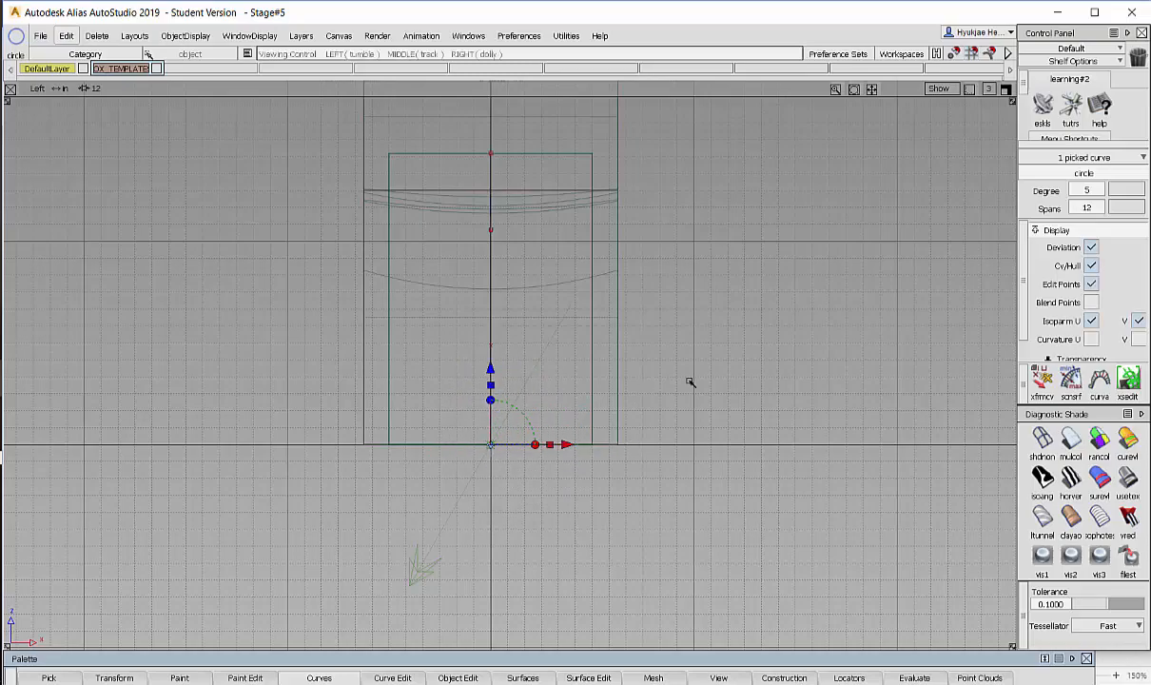
# - Scale the circle to the rear leg surface's width and stretch it vertically so its top ends just below the seat
pyautogui.keyDown('alt'); pyautogui.keyDown('shift'); pyautogui.moveTo(777, 346); pyautogui.dragTo(677, 338, button='right'); pyautogui.keyUp('shift'); pyautogui.keyUp('alt')
pyautogui.keyDown('ctrl'); pyautogui.keyDown('shift'); pyautogui.moveTo(677, 337); pyautogui.dragTo(735, 337, button='middle'); pyautogui.keyUp('shift'); pyautogui.keyUp('ctrl')
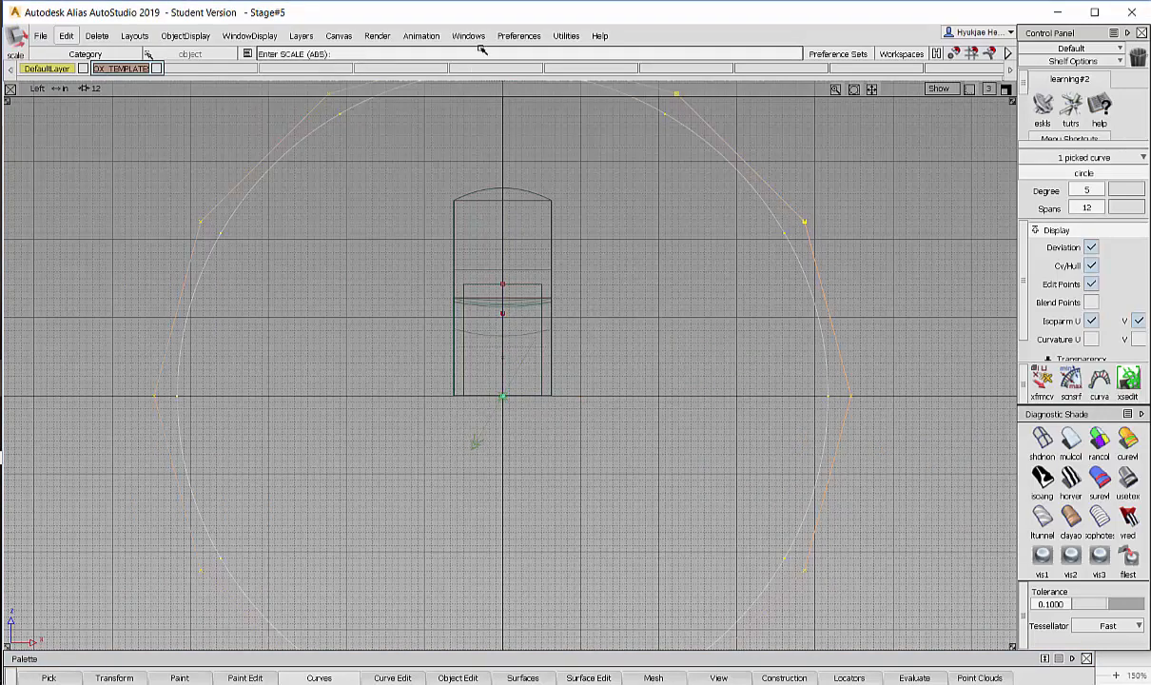
pyautogui.press('Return')
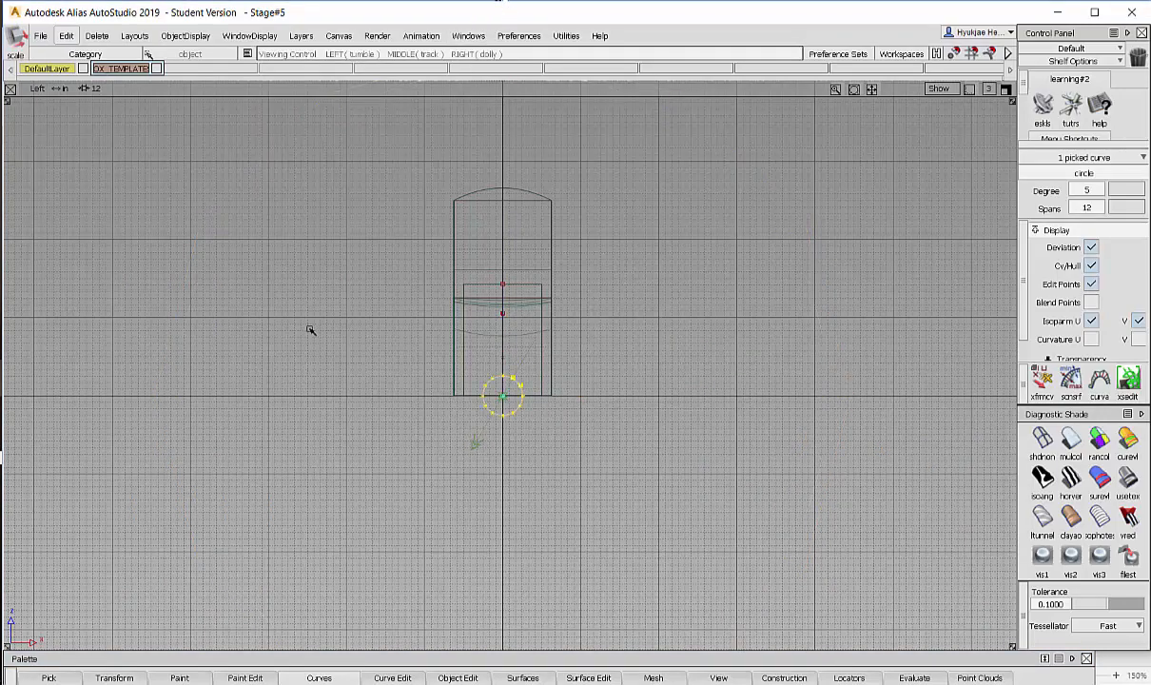
pyautogui.keyDown('alt'); pyautogui.keyDown('shift'); pyautogui.moveTo(308, 329); pyautogui.dragTo(467, 319, button='right'); pyautogui.keyUp('shift'); pyautogui.keyUp('alt')
pyautogui.moveTo(692, 341); pyautogui.dragTo(832, 357)
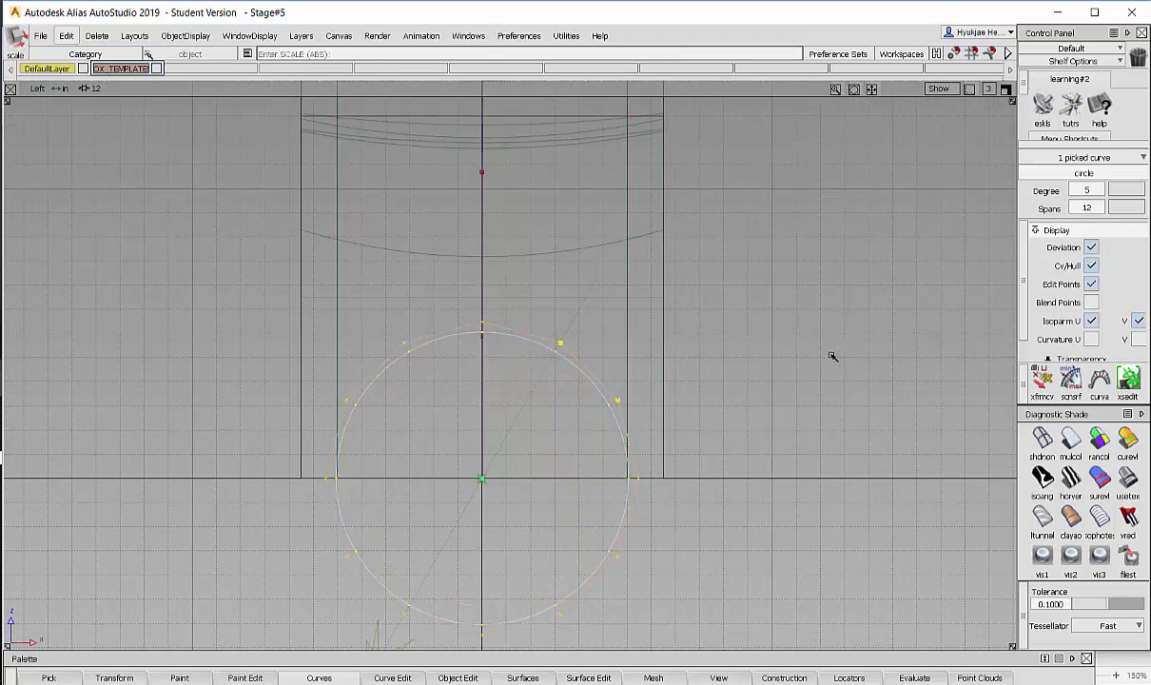
pyautogui.moveTo(794, 482); pyautogui.dragTo(811, 171, button='right')
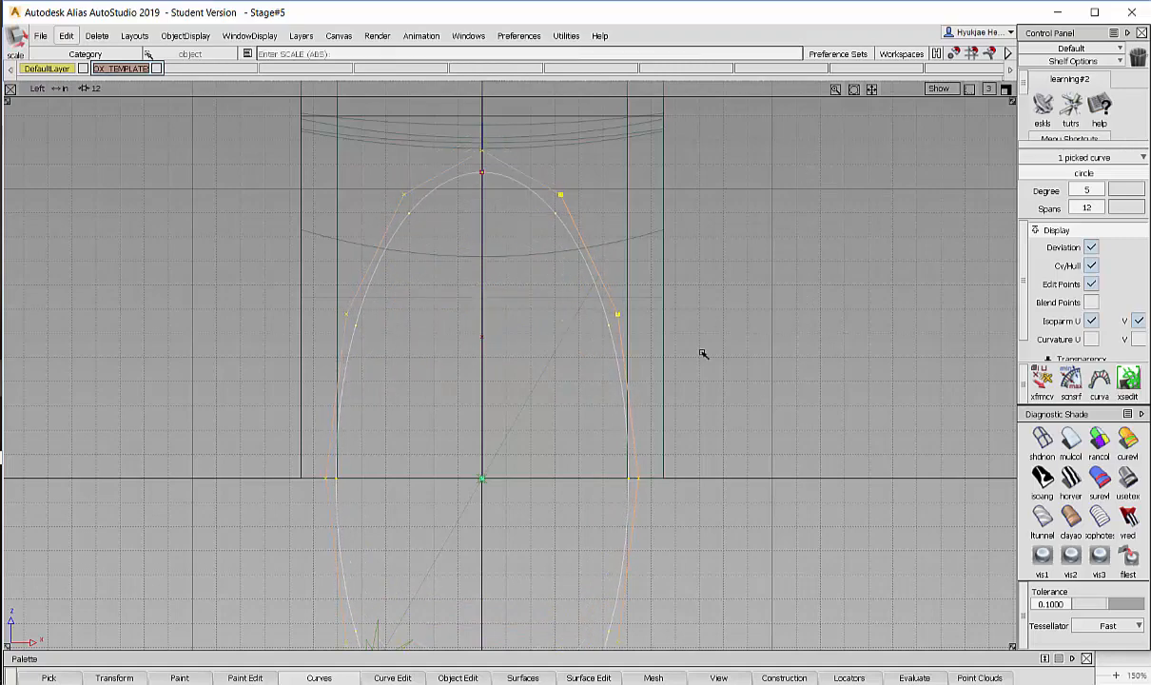
# - Pick the pair of CVs beside the stretched circle's top, raise them slightly and scale them outward to square off the shoulders
pyautogui.keyDown('alt'); pyautogui.keyDown('shift'); pyautogui.moveTo(702, 354); pyautogui.dragTo(611, 460, button='right'); pyautogui.keyUp('shift'); pyautogui.keyUp('alt')
pyautogui.keyDown('ctrl'); pyautogui.keyDown('shift'); pyautogui.click(508, 415); pyautogui.keyUp('shift'); pyautogui.keyUp('ctrl')
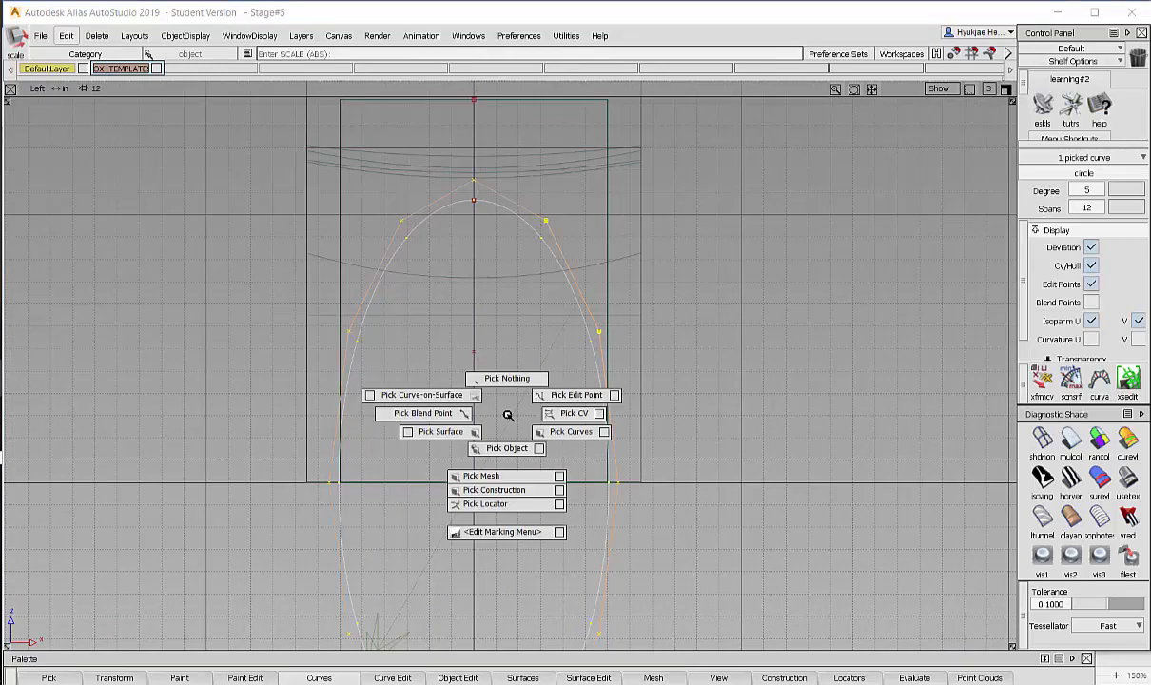
pyautogui.keyDown('ctrl'); pyautogui.keyDown('shift'); pyautogui.click(559, 416); pyautogui.keyUp('shift'); pyautogui.keyUp('ctrl')
pyautogui.moveTo(335, 193); pyautogui.dragTo(660, 267)
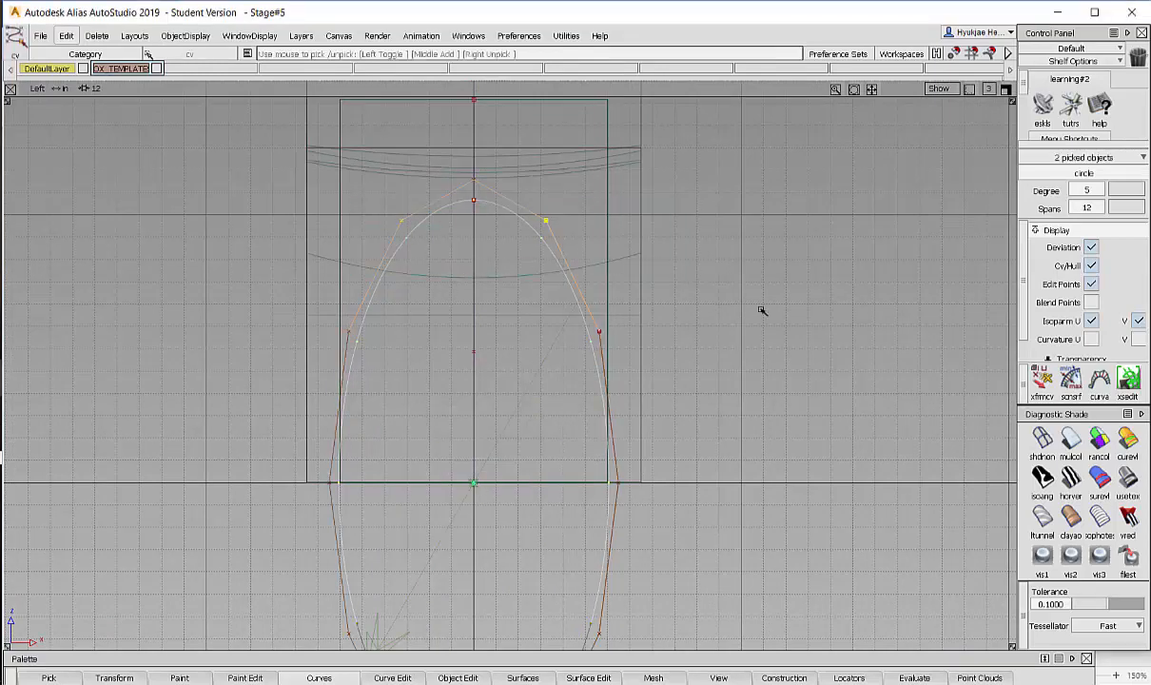
pyautogui.keyDown('ctrl'); pyautogui.keyDown('shift'); pyautogui.middleClick(772, 275); pyautogui.keyUp('shift'); pyautogui.keyUp('ctrl')
pyautogui.keyDown('ctrl'); pyautogui.keyDown('shift'); pyautogui.moveTo(826, 282); pyautogui.dragTo(828, 281, button='middle'); pyautogui.keyUp('shift'); pyautogui.keyUp('ctrl')
pyautogui.moveTo(828, 281); pyautogui.dragTo(976, 131)
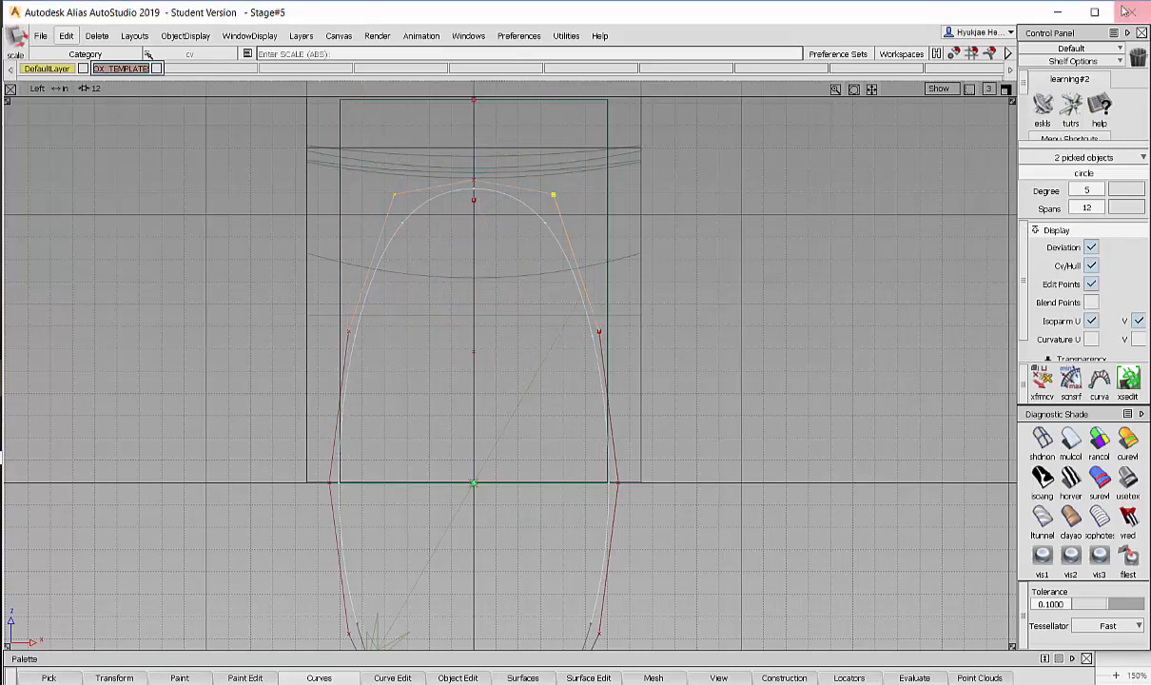
pyautogui.moveTo(774, 263); pyautogui.dragTo(938, 260)
pyautogui.moveTo(778, 252); pyautogui.dragTo(901, 259)
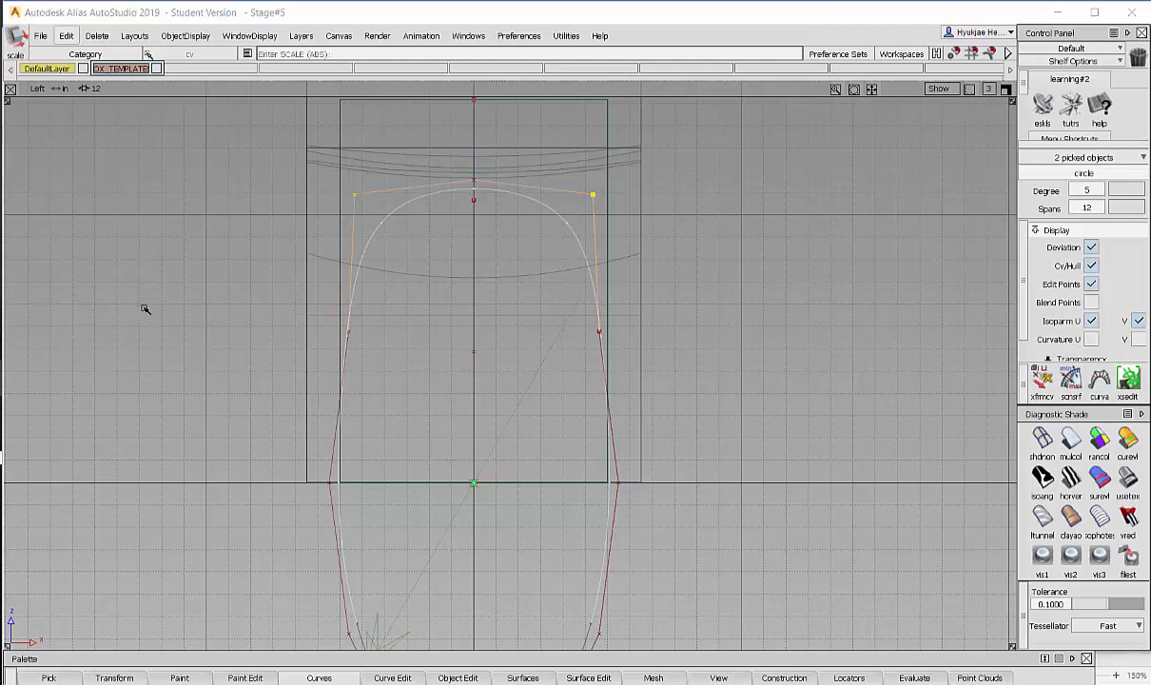
# - Add the next lower pair of side CVs to the selection and scale both pairs outward horizontally, slightly past the rear leg surface's edges
pyautogui.keyDown('ctrl'); pyautogui.keyDown('shift'); pyautogui.moveTo(145, 306); pyautogui.dragTo(516, 333); pyautogui.keyUp('shift'); pyautogui.keyUp('ctrl')
pyautogui.moveTo(213, 296); pyautogui.dragTo(900, 374)
pyautogui.keyDown('ctrl'); pyautogui.keyDown('shift'); pyautogui.rightClick(682, 339); pyautogui.keyUp('shift'); pyautogui.keyUp('ctrl')
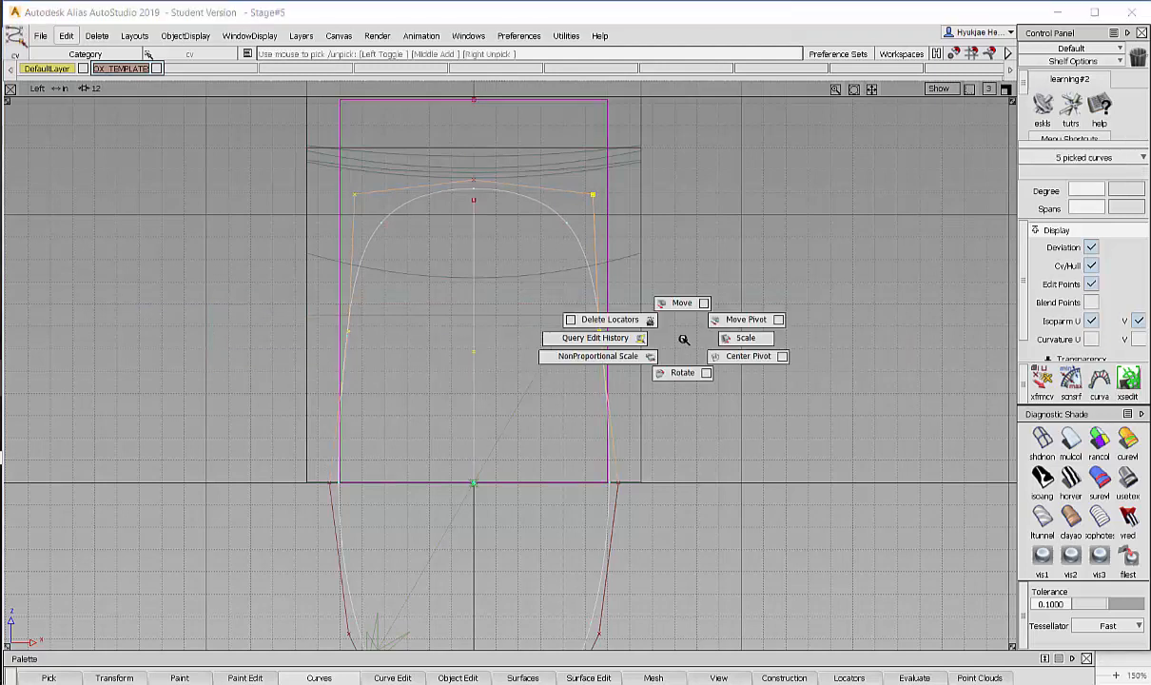
pyautogui.click(759, 340)
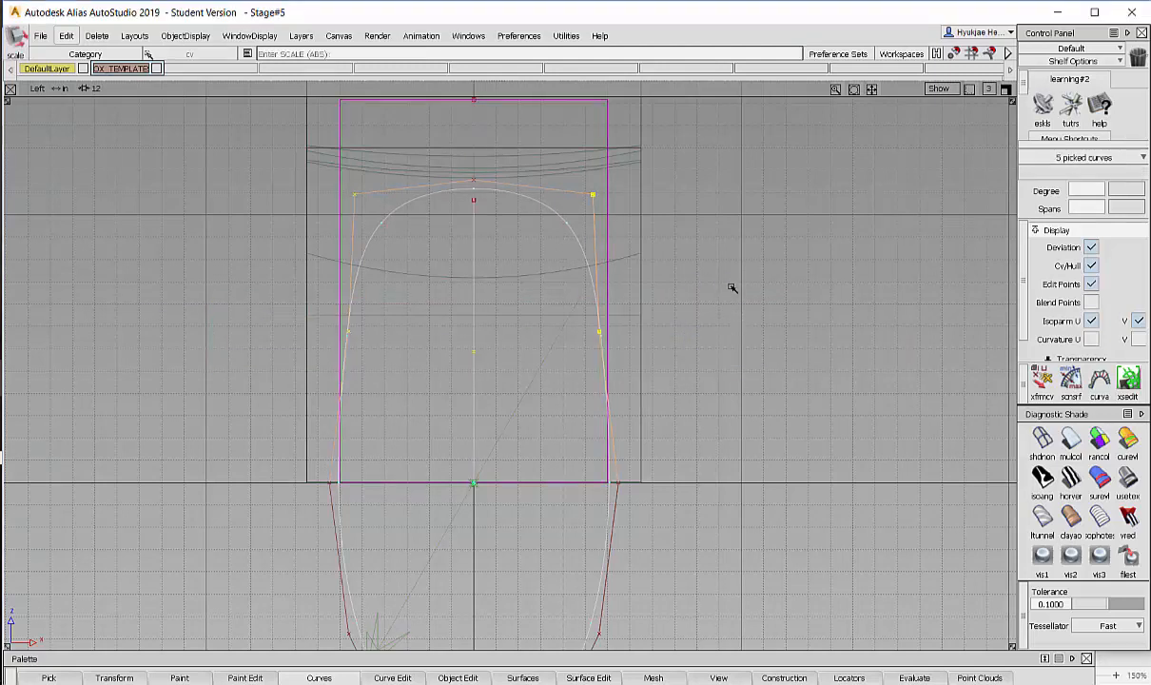
pyautogui.moveTo(732, 287); pyautogui.dragTo(816, 289)
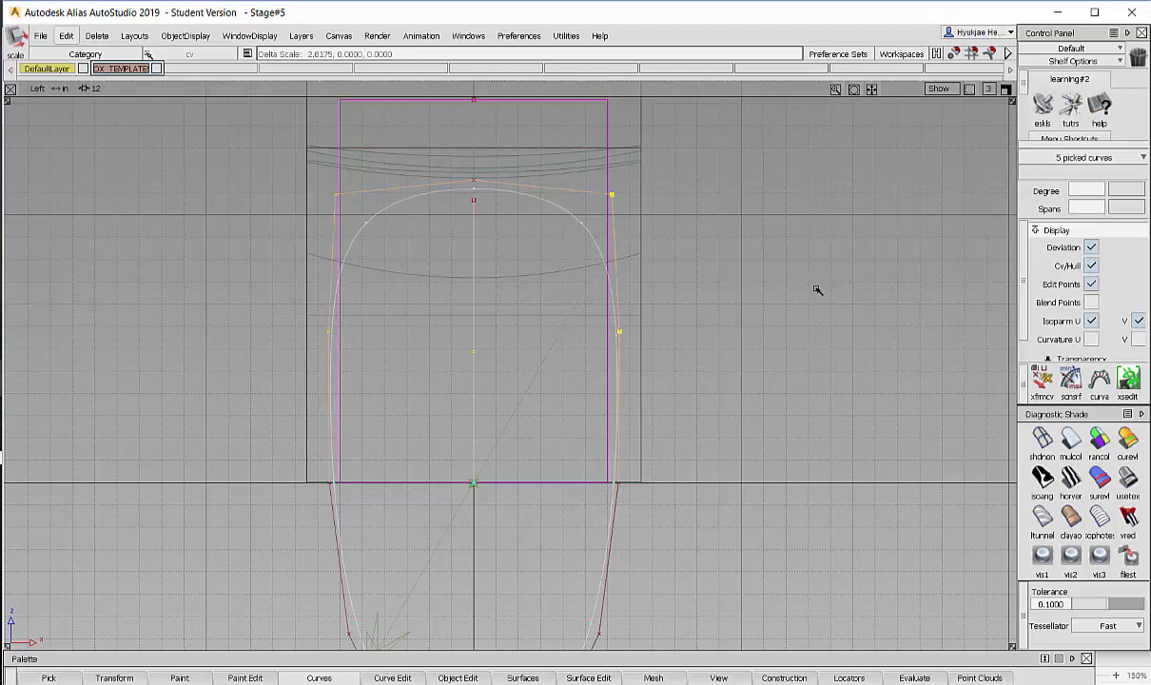
# - Pick the stretched circle's pair of side CVs just below the ground line and start moving them
pyautogui.keyDown('ctrl'); pyautogui.keyDown('shift'); pyautogui.moveTo(621, 483); pyautogui.dragTo(593, 462); pyautogui.keyUp('shift'); pyautogui.keyUp('ctrl')
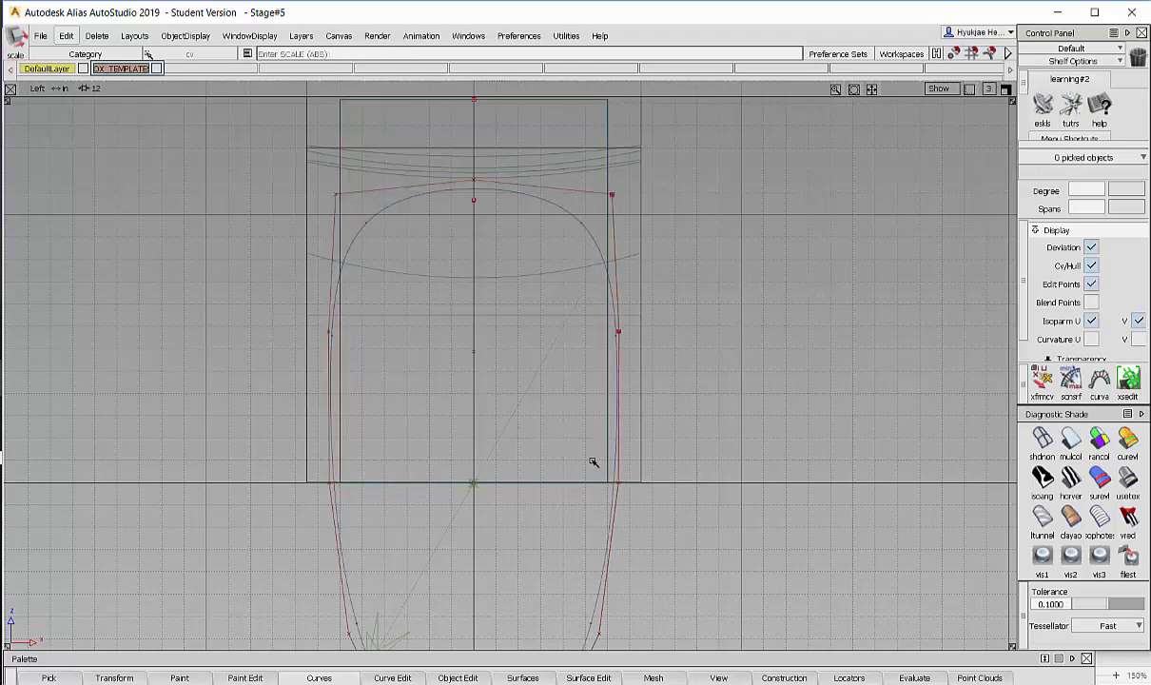
pyautogui.keyDown('alt'); pyautogui.keyDown('shift'); pyautogui.moveTo(593, 462); pyautogui.dragTo(624, 358, button='middle'); pyautogui.keyUp('shift'); pyautogui.keyUp('alt')
pyautogui.keyDown('ctrl'); pyautogui.keyDown('shift'); pyautogui.moveTo(296, 504); pyautogui.dragTo(856, 570); pyautogui.keyUp('shift'); pyautogui.keyUp('ctrl')
pyautogui.keyDown('ctrl'); pyautogui.keyDown('shift'); pyautogui.moveTo(788, 556); pyautogui.dragTo(797, 466); pyautogui.keyUp('shift'); pyautogui.keyUp('ctrl')
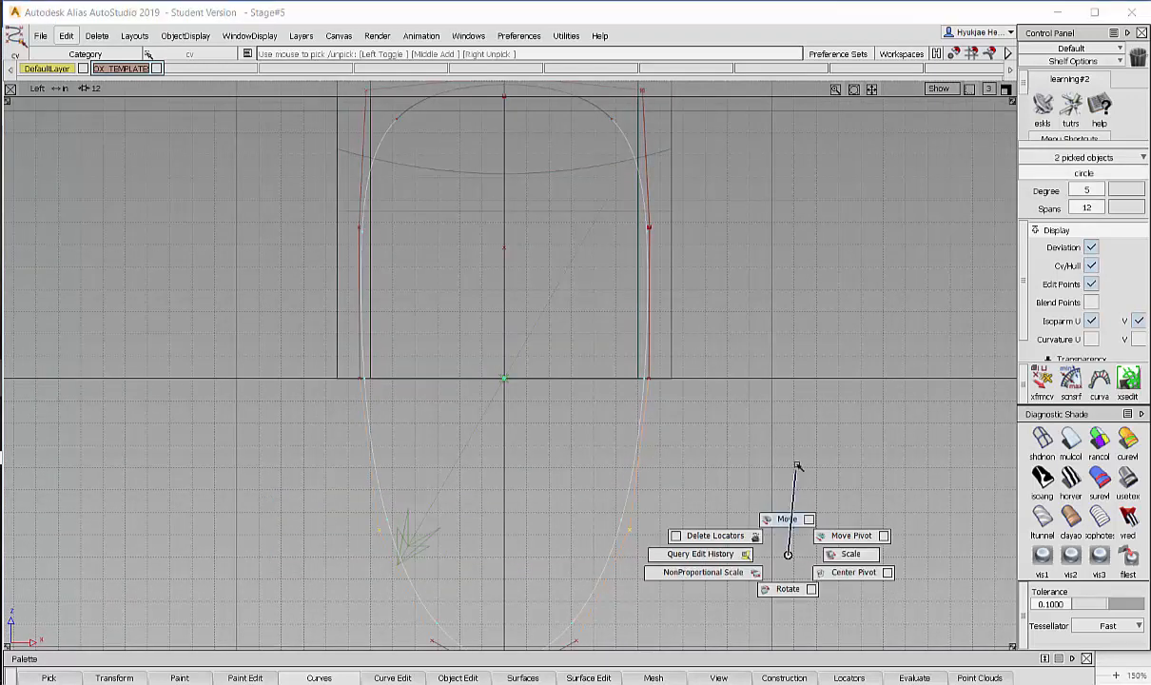
pyautogui.keyDown('ctrl'); pyautogui.keyDown('shift'); pyautogui.moveTo(857, 579); pyautogui.dragTo(812, 515, button='right'); pyautogui.keyUp('shift'); pyautogui.keyUp('ctrl')
pyautogui.moveTo(814, 483); pyautogui.dragTo(864, 483, button='middle')
pyautogui.hotkey('ctrl', 'z')
# - Scale the pair of side CVs below the ground line outward along X to widen the closed curve, then clear the selection
pyautogui.keyDown('ctrl'); pyautogui.keyDown('shift'); pyautogui.moveTo(692, 345); pyautogui.dragTo(751, 346, button='right'); pyautogui.keyUp('shift'); pyautogui.keyUp('ctrl')
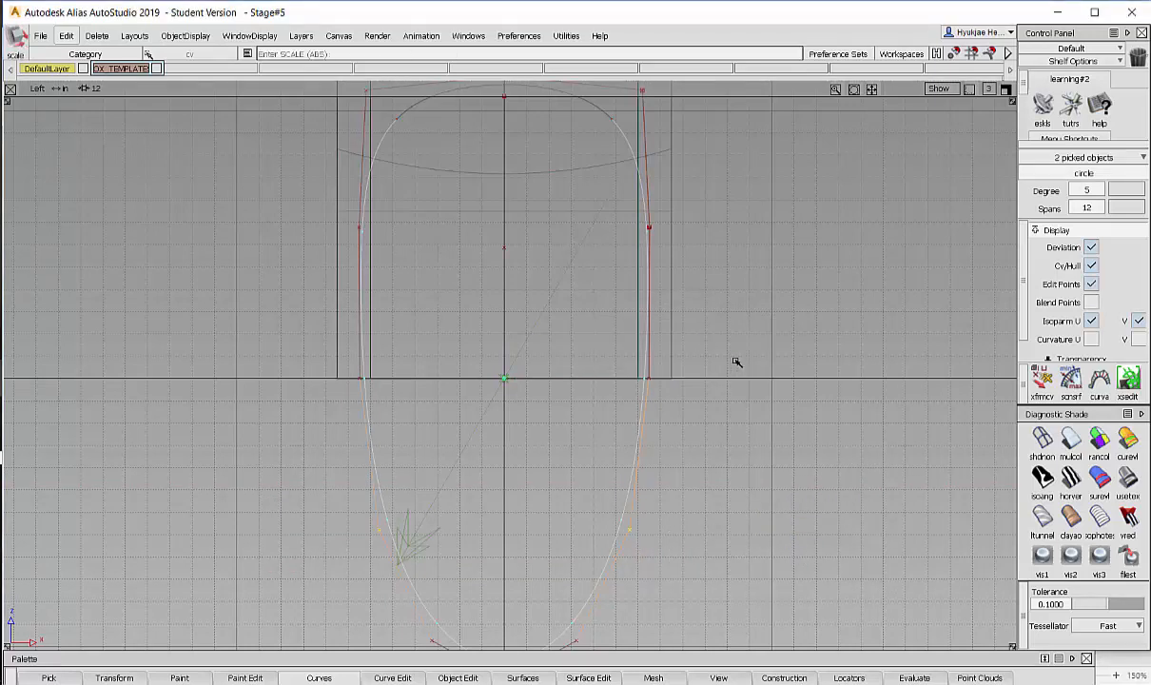
pyautogui.moveTo(737, 361); pyautogui.dragTo(824, 369)
pyautogui.keyDown('alt'); pyautogui.keyDown('shift'); pyautogui.moveTo(818, 391); pyautogui.dragTo(789, 478, button='middle'); pyautogui.keyUp('shift'); pyautogui.keyUp('alt')
pyautogui.keyDown('ctrl'); pyautogui.keyDown('shift'); pyautogui.moveTo(752, 373); pyautogui.dragTo(750, 189); pyautogui.keyUp('shift'); pyautogui.keyUp('ctrl')
# - Pick the upper pair of side CVs and scale them upward along Z to square off the curve's shoulders
pyautogui.keyDown('ctrl'); pyautogui.keyDown('shift'); pyautogui.moveTo(244, 252); pyautogui.dragTo(468, 275); pyautogui.keyUp('shift'); pyautogui.keyUp('ctrl')
pyautogui.moveTo(272, 303); pyautogui.dragTo(702, 321)
pyautogui.keyDown('ctrl'); pyautogui.keyDown('shift'); pyautogui.moveTo(698, 335); pyautogui.dragTo(756, 337, button='right'); pyautogui.keyUp('shift'); pyautogui.keyUp('ctrl')
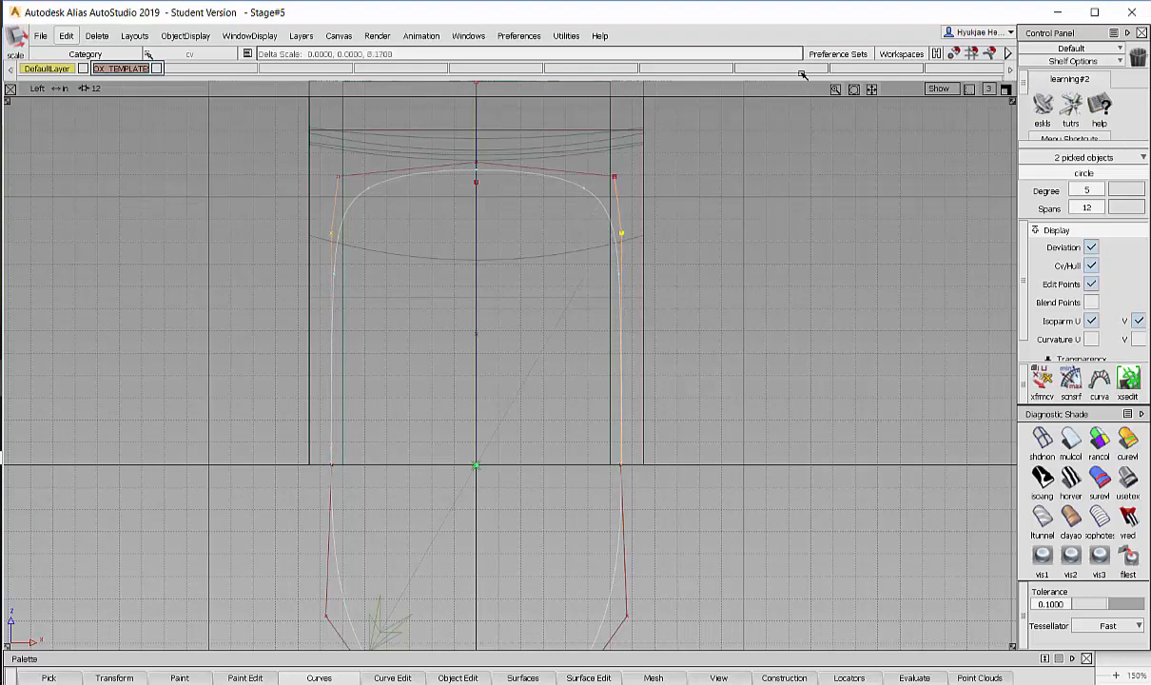
pyautogui.keyDown('ctrl'); pyautogui.keyDown('shift'); pyautogui.moveTo(409, 269); pyautogui.dragTo(398, 171); pyautogui.keyUp('shift'); pyautogui.keyUp('ctrl')
pyautogui.keyDown('ctrl'); pyautogui.keyDown('shift'); pyautogui.moveTo(396, 164); pyautogui.dragTo(277, 164); pyautogui.keyUp('shift'); pyautogui.keyUp('ctrl')
# - Examine the reshaped curve around the ground line and its rounded lower end in the left view
pyautogui.keyDown('alt'); pyautogui.keyDown('shift'); pyautogui.moveTo(438, 249); pyautogui.dragTo(436, 253, button='middle'); pyautogui.keyUp('shift'); pyautogui.keyUp('alt')
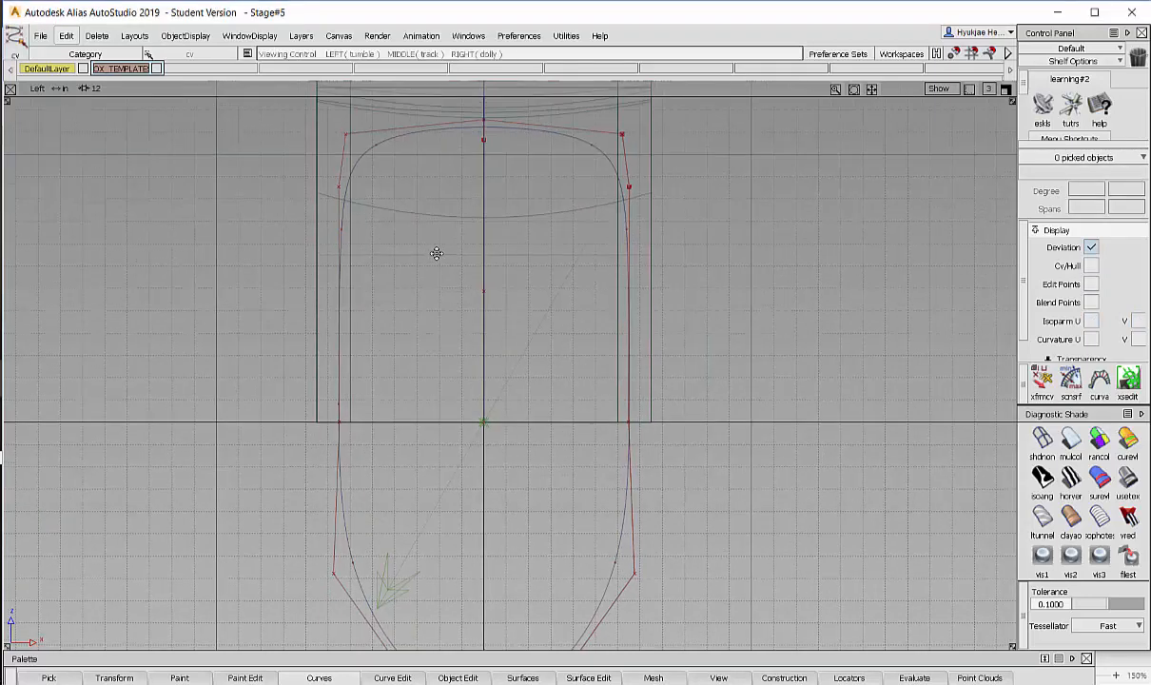
pyautogui.keyDown('alt'); pyautogui.keyDown('shift'); pyautogui.moveTo(435, 253); pyautogui.dragTo(514, 252, button='right'); pyautogui.keyUp('shift'); pyautogui.keyUp('alt')
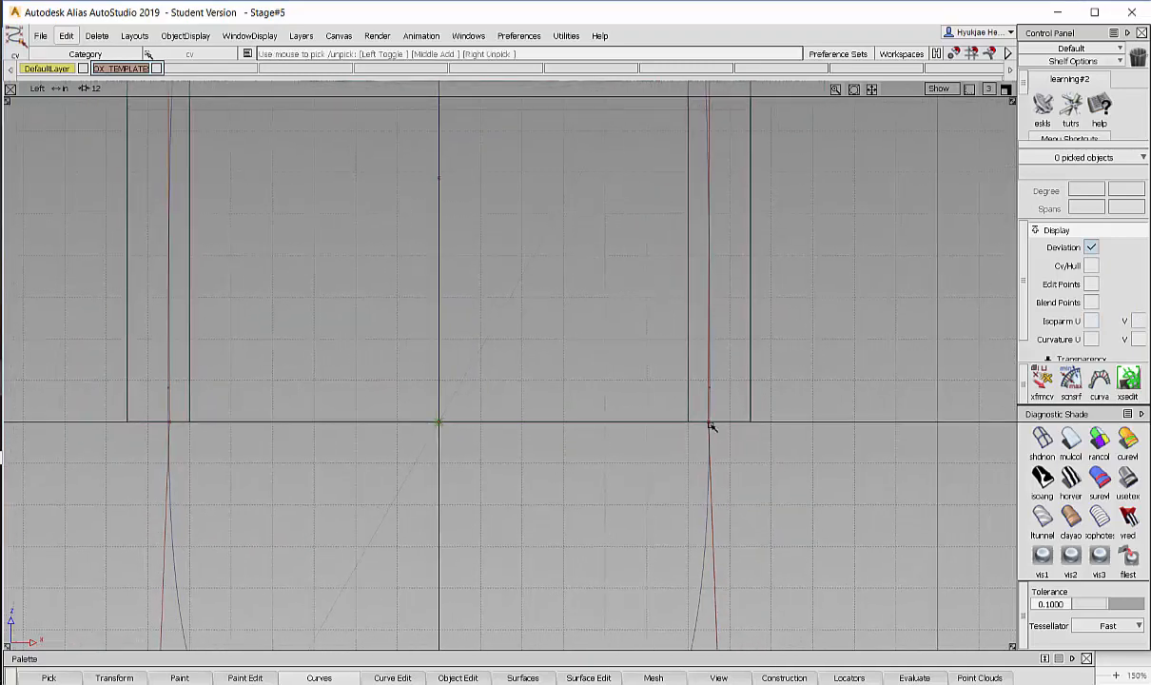
pyautogui.keyDown('alt'); pyautogui.keyDown('shift'); pyautogui.moveTo(711, 425); pyautogui.dragTo(609, 544, button='right'); pyautogui.keyUp('shift'); pyautogui.keyUp('alt')
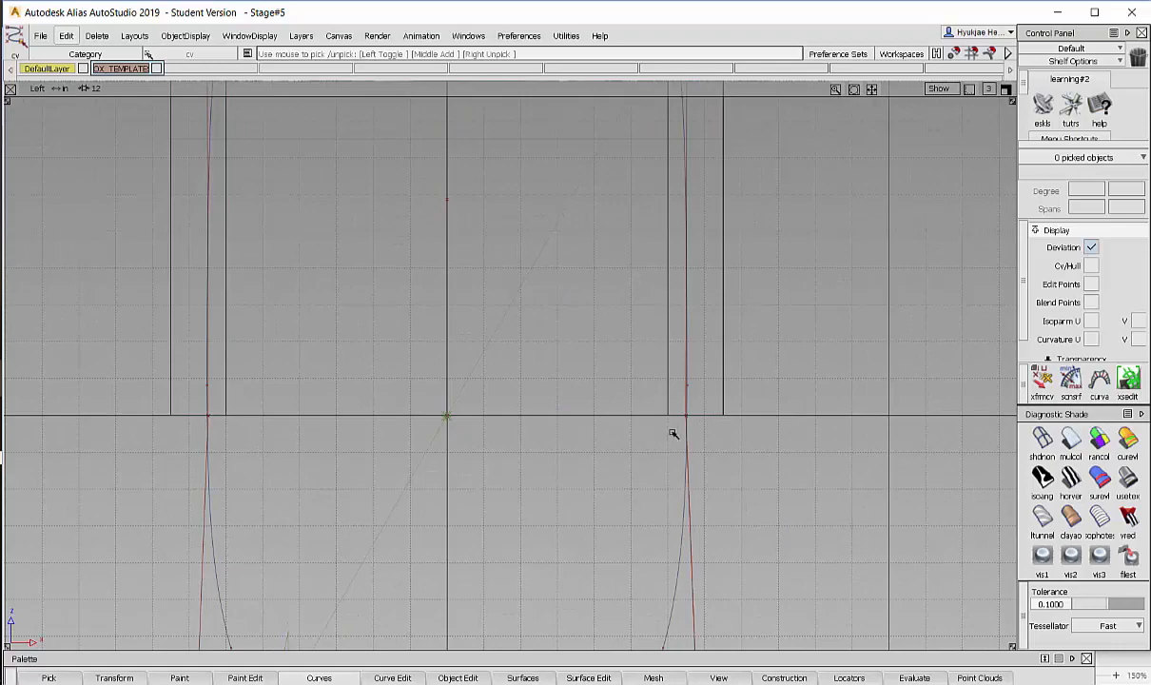
pyautogui.keyDown('alt'); pyautogui.keyDown('shift'); pyautogui.moveTo(673, 434); pyautogui.dragTo(588, 451, button='right'); pyautogui.keyUp('shift'); pyautogui.keyUp('alt')
pyautogui.keyDown('alt'); pyautogui.keyDown('shift'); pyautogui.moveTo(588, 451); pyautogui.dragTo(589, 401, button='middle'); pyautogui.keyUp('shift'); pyautogui.keyUp('alt')
pyautogui.keyDown('alt'); pyautogui.keyDown('shift'); pyautogui.moveTo(589, 400); pyautogui.dragTo(613, 407, button='right'); pyautogui.keyUp('shift'); pyautogui.keyUp('alt')
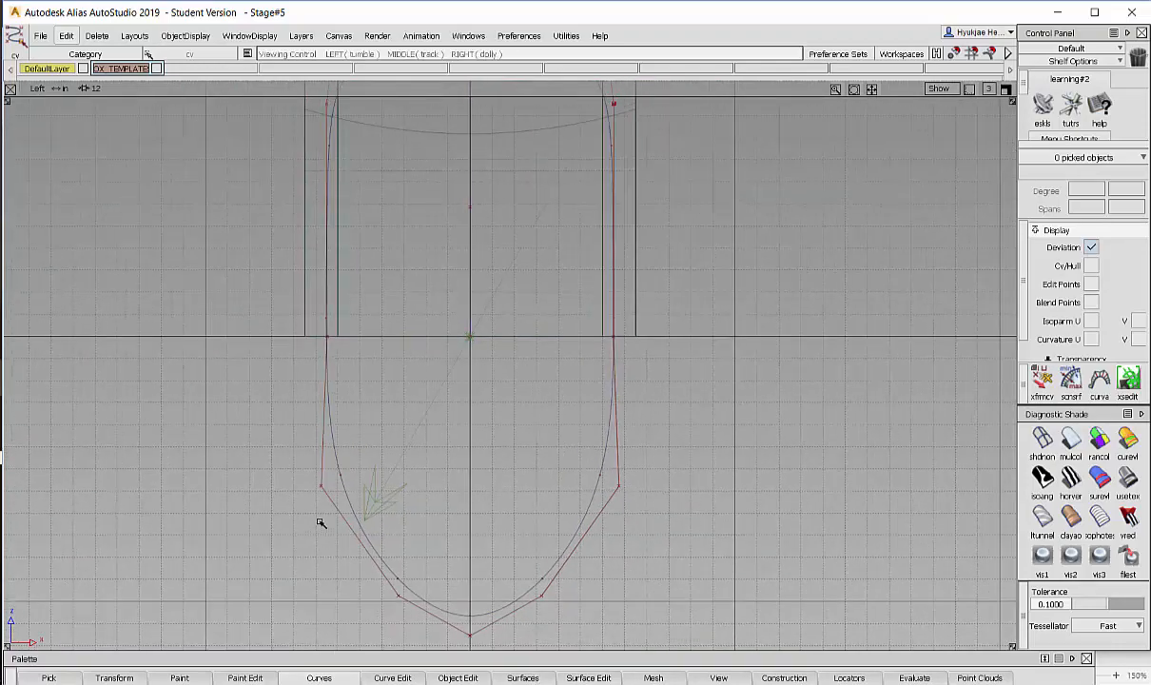
pyautogui.keyDown('alt'); pyautogui.keyDown('shift'); pyautogui.moveTo(321, 523); pyautogui.dragTo(306, 498, button='right'); pyautogui.keyUp('shift'); pyautogui.keyUp('alt')
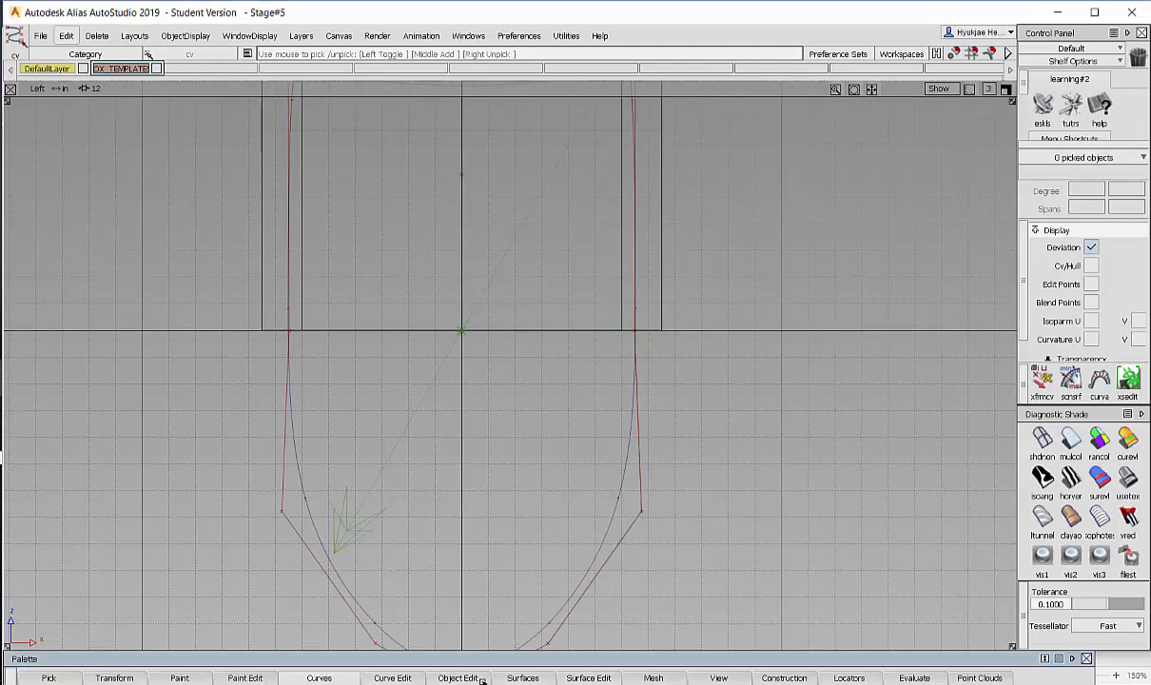
# - Detach the curve at the two matching edit points on its sides below the ground line, using parameter 9.00 for the first
pyautogui.click(449, 678)
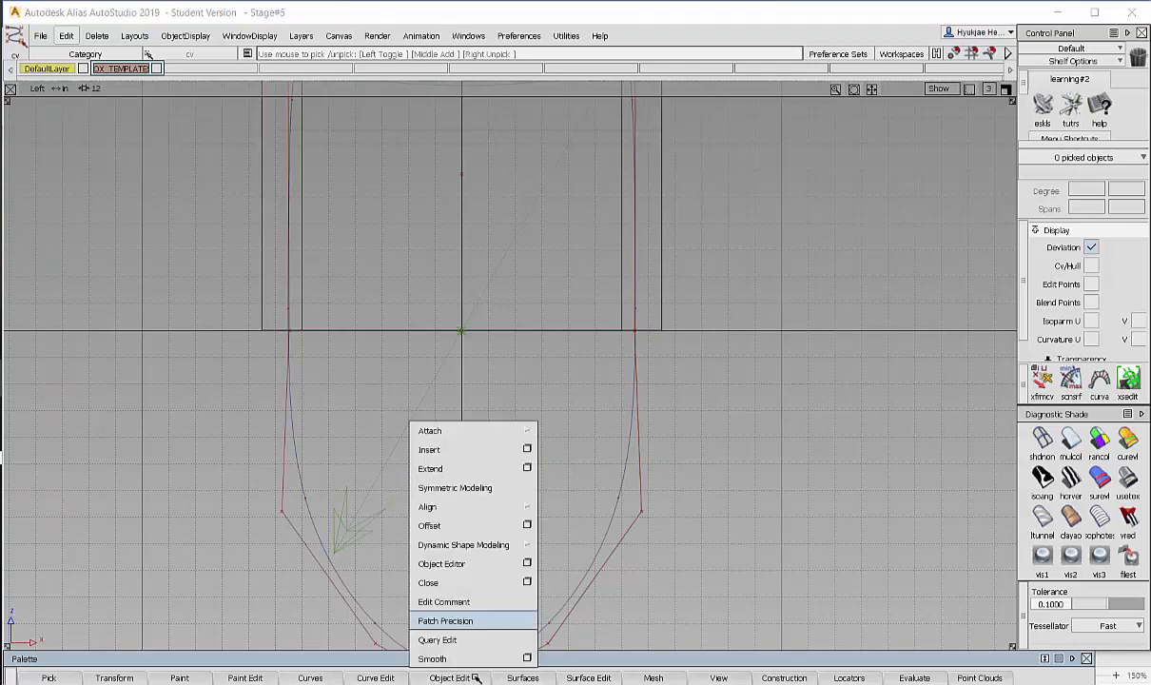
pyautogui.moveTo(473, 424)
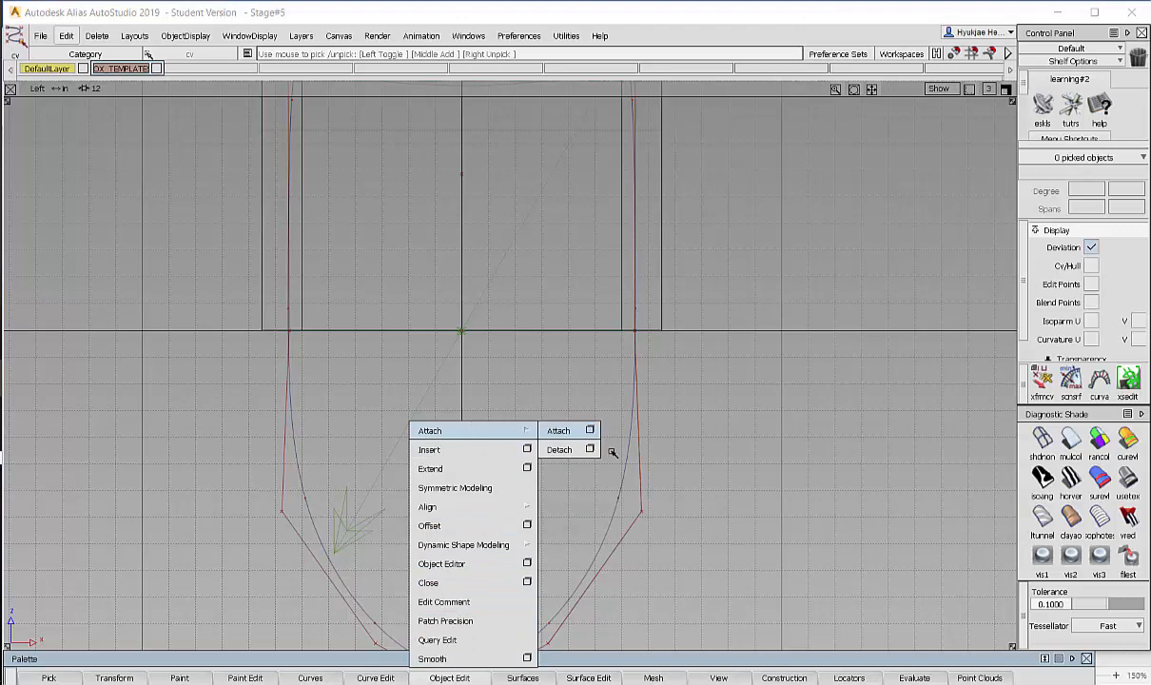
pyautogui.click(568, 451)
pyautogui.click(298, 467)
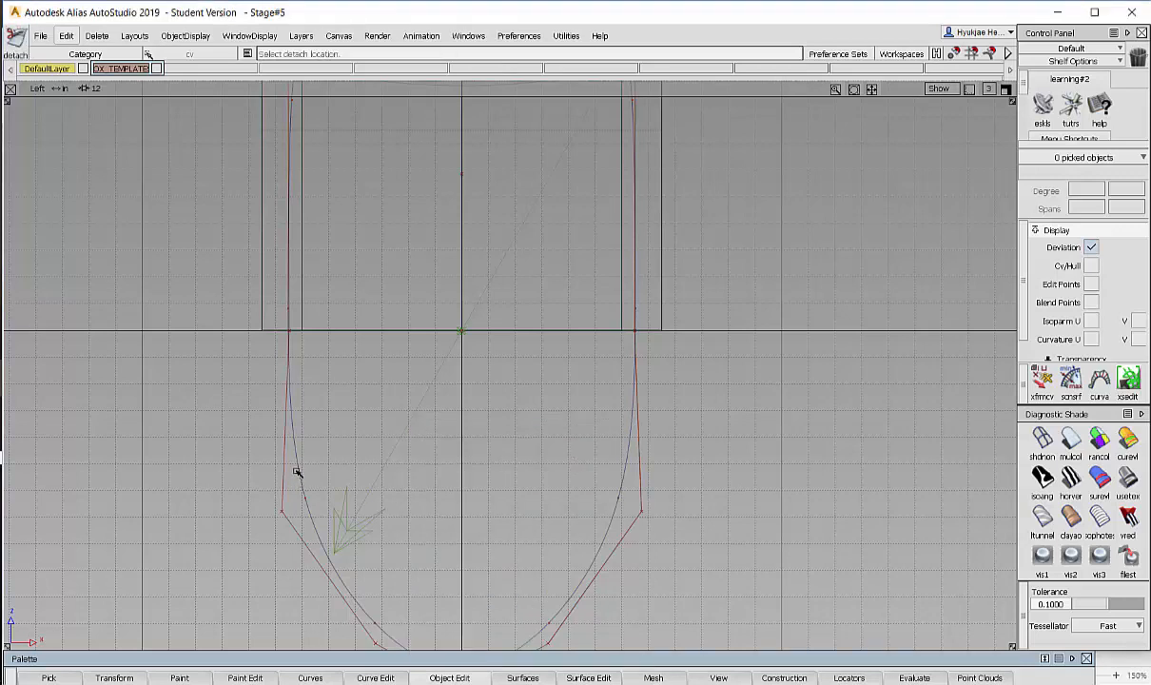
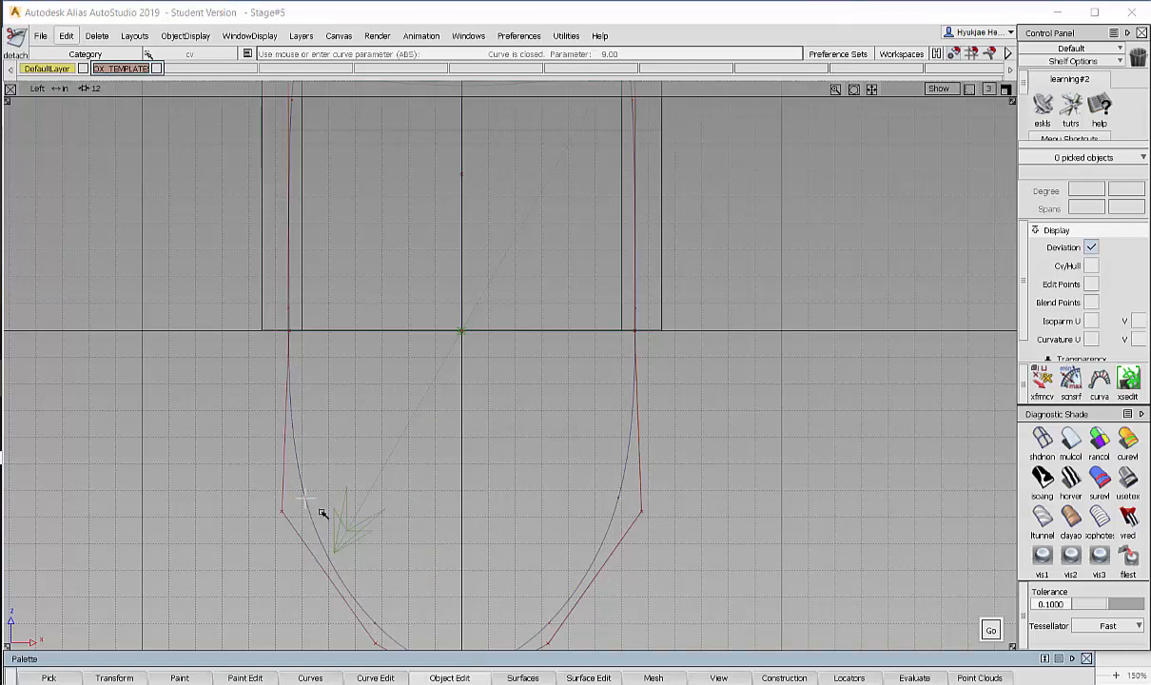
pyautogui.press('space')
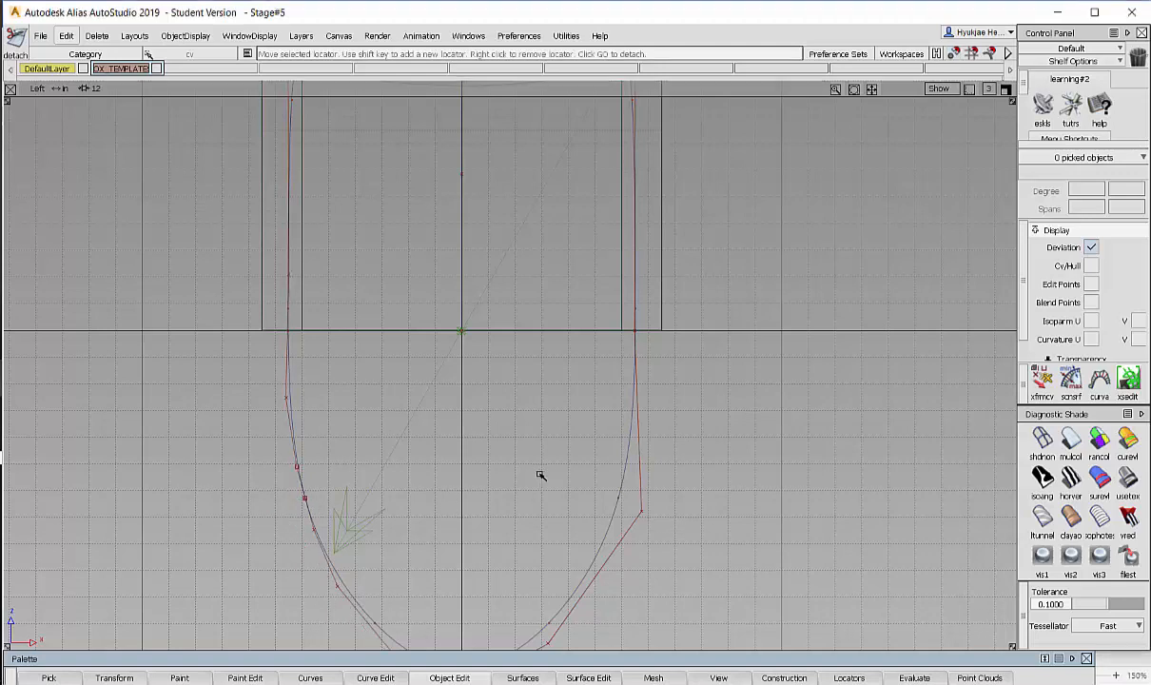
pyautogui.click(628, 445)
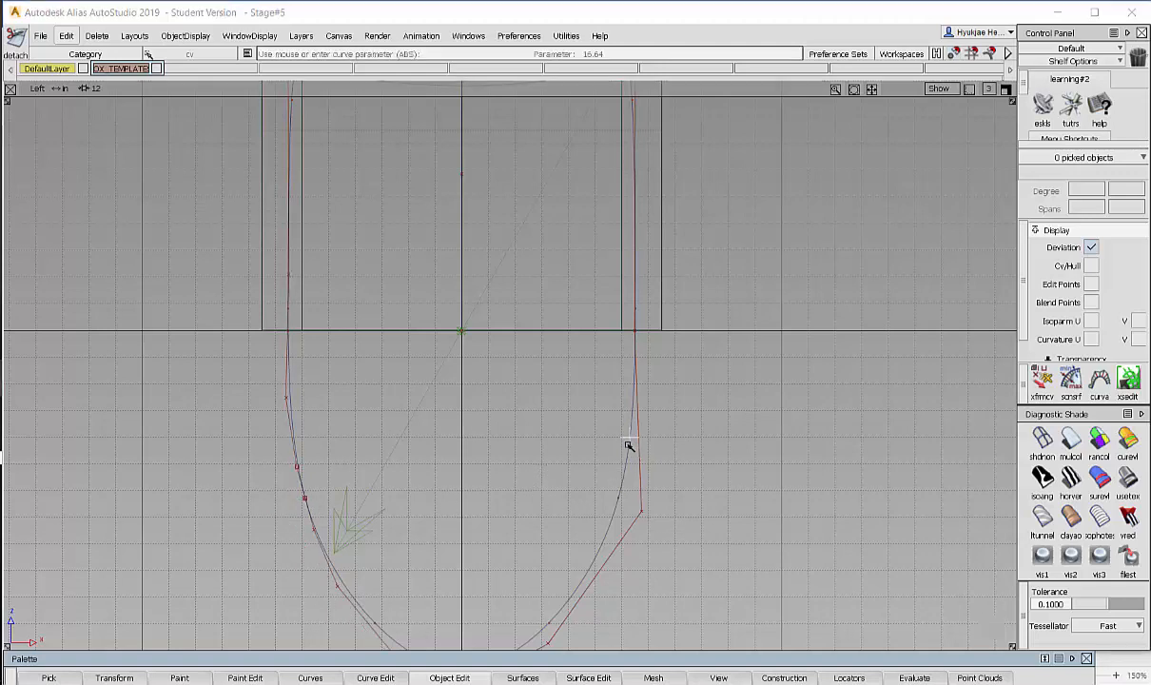
pyautogui.moveTo(622, 529); pyautogui.dragTo(619, 528)
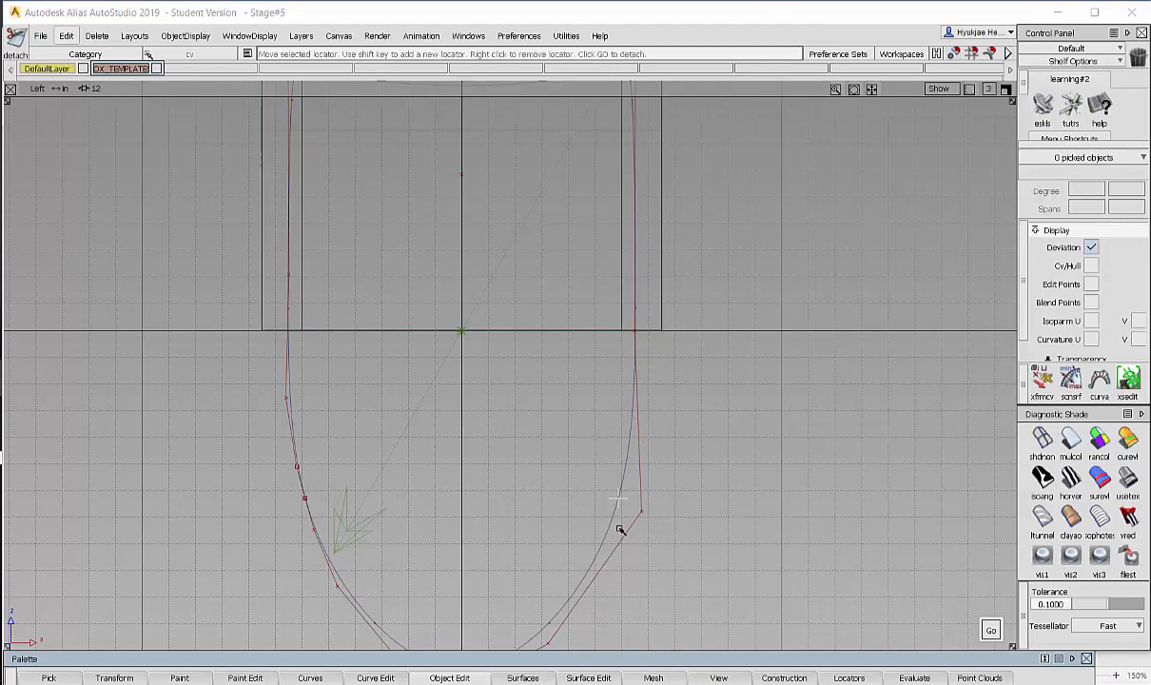
pyautogui.press('space')
# - Delete the detached rounded segment at the bottom of the curve
pyautogui.keyDown('alt'); pyautogui.keyDown('shift'); pyautogui.moveTo(645, 531); pyautogui.dragTo(619, 531, button='right'); pyautogui.keyUp('shift'); pyautogui.keyUp('alt')
pyautogui.keyDown('ctrl'); pyautogui.keyDown('shift'); pyautogui.click(585, 425); pyautogui.keyUp('shift'); pyautogui.keyUp('ctrl')
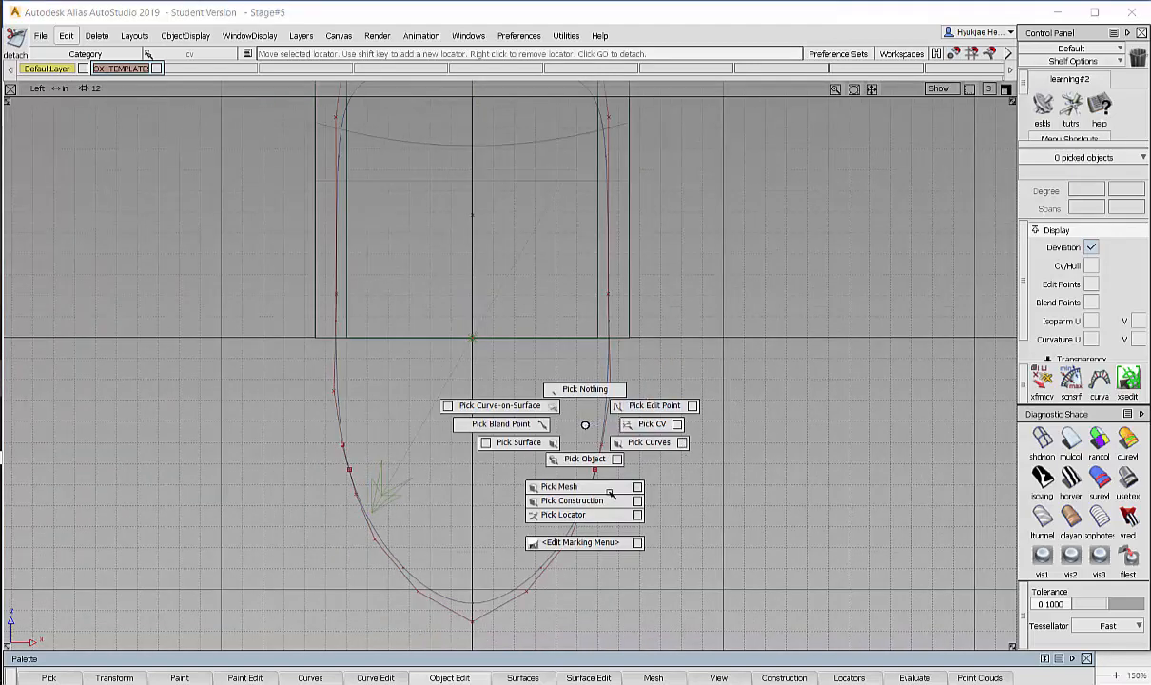
pyautogui.click(633, 446)
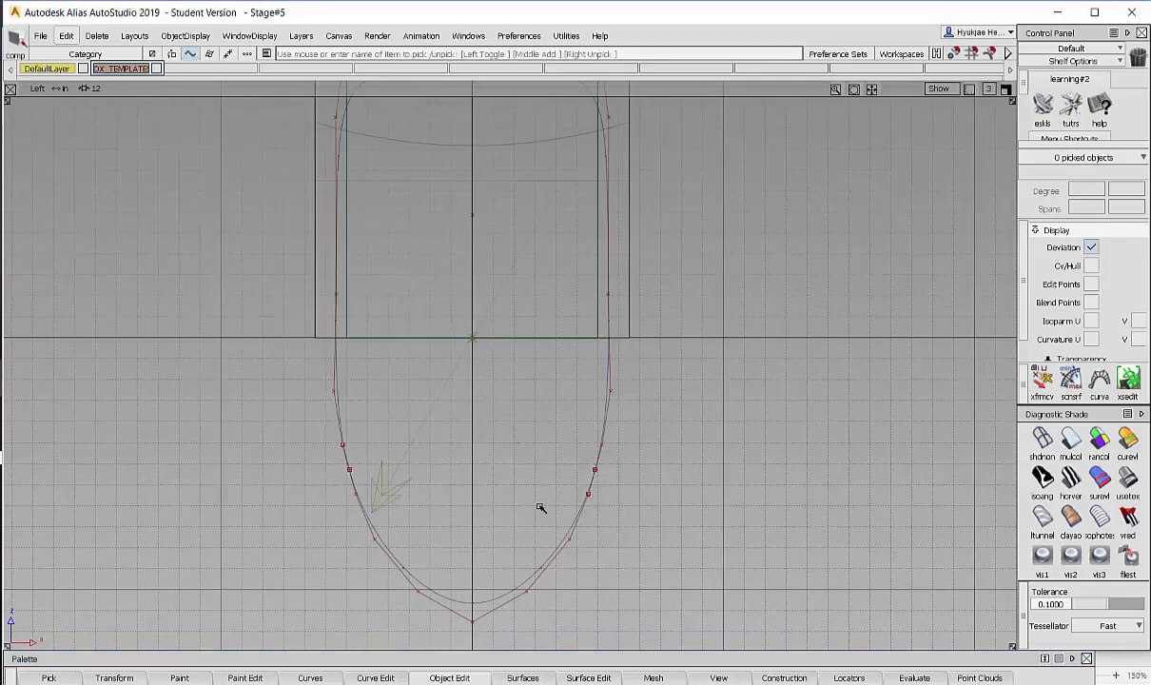
pyautogui.click(582, 528)
pyautogui.moveTo(533, 520); pyautogui.dragTo(582, 556)
pyautogui.click(614, 407)
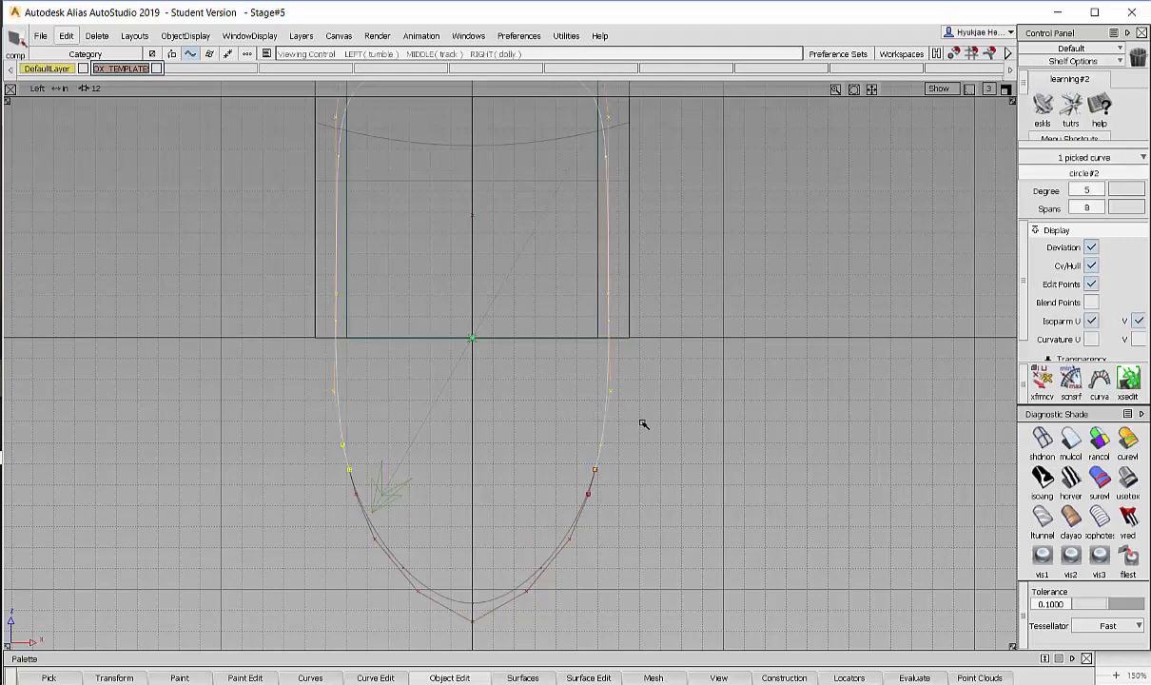
pyautogui.keyDown('alt'); pyautogui.keyDown('shift'); pyautogui.moveTo(581, 508); pyautogui.dragTo(573, 514, button='middle'); pyautogui.keyUp('shift'); pyautogui.keyUp('alt')
pyautogui.click(573, 517)
pyautogui.moveTo(688, 415); pyautogui.dragTo(694, 416)
pyautogui.moveTo(504, 513); pyautogui.dragTo(728, 498)
pyautogui.press('Delete')
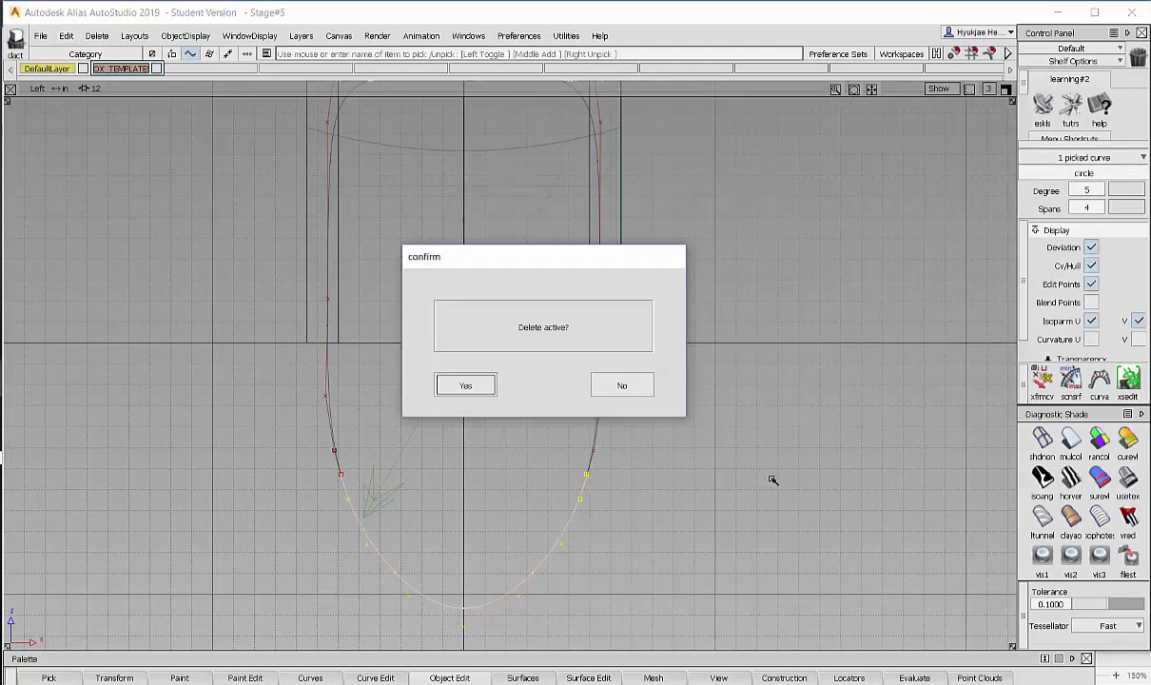
pyautogui.press('Return')
# - Delete the lowest pair of end CVs from the open curve
pyautogui.keyDown('alt'); pyautogui.keyDown('shift'); pyautogui.moveTo(696, 431); pyautogui.dragTo(680, 470, button='middle'); pyautogui.keyUp('shift'); pyautogui.keyUp('alt')
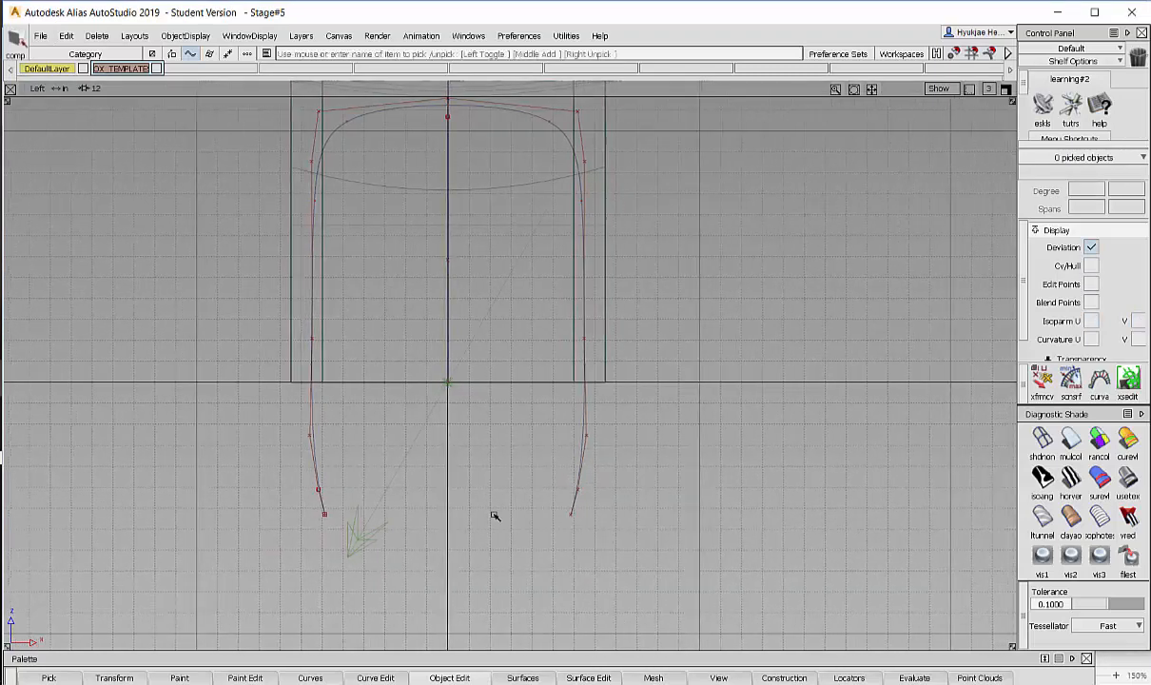
pyautogui.keyDown('ctrl'); pyautogui.keyDown('shift'); pyautogui.click(300, 543); pyautogui.keyUp('shift'); pyautogui.keyUp('ctrl')
pyautogui.keyDown('ctrl'); pyautogui.keyDown('shift'); pyautogui.moveTo(381, 541); pyautogui.dragTo(381, 541); pyautogui.keyUp('shift'); pyautogui.keyUp('ctrl')
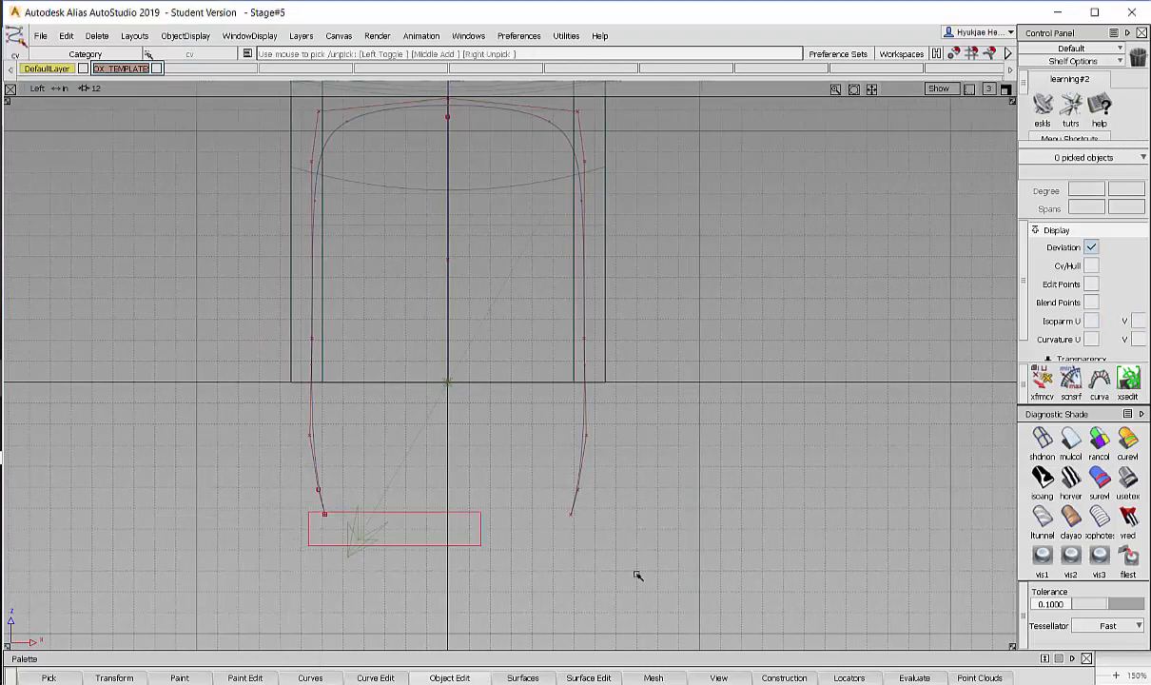
pyautogui.moveTo(638, 576); pyautogui.dragTo(580, 542)
pyautogui.press('Delete')
pyautogui.press('Return')
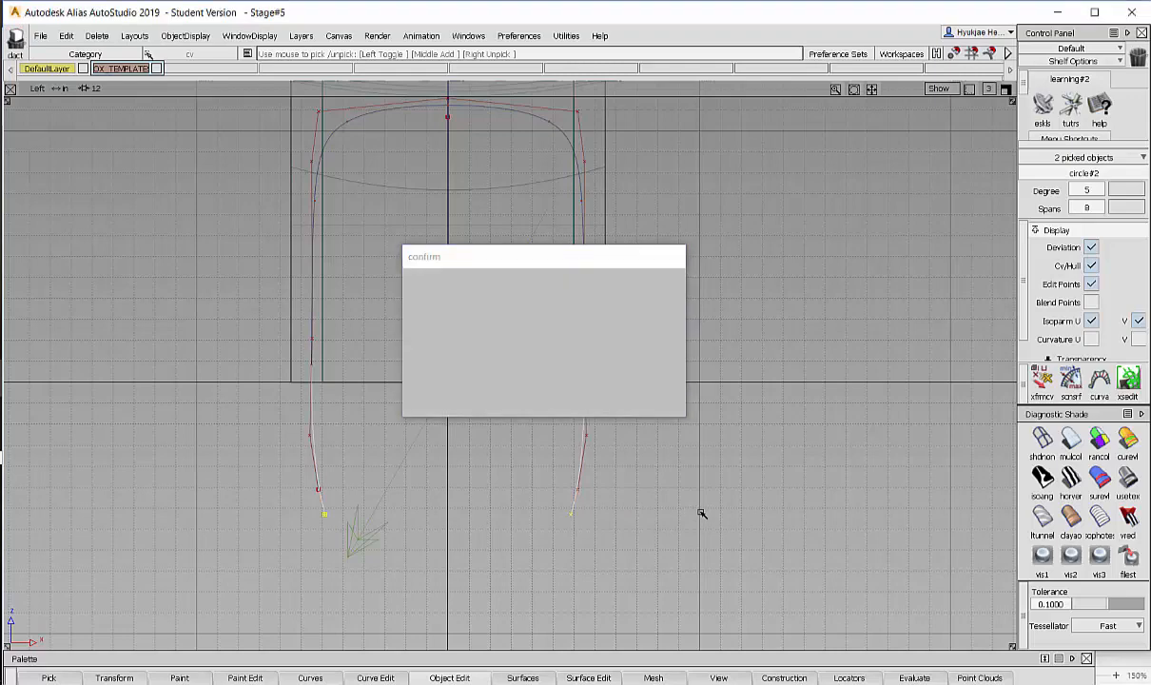
# - Delete the new lowest pair of CVs to shorten the curve's legs again
pyautogui.keyDown('alt'); pyautogui.keyDown('shift'); pyautogui.moveTo(686, 487); pyautogui.dragTo(669, 512, button='middle'); pyautogui.keyUp('shift'); pyautogui.keyUp('alt')
pyautogui.keyDown('ctrl'); pyautogui.keyDown('shift'); pyautogui.moveTo(285, 517); pyautogui.dragTo(379, 523); pyautogui.keyUp('shift'); pyautogui.keyUp('ctrl')
pyautogui.moveTo(240, 504); pyautogui.dragTo(860, 532)
pyautogui.press('Delete')
pyautogui.press('Return')
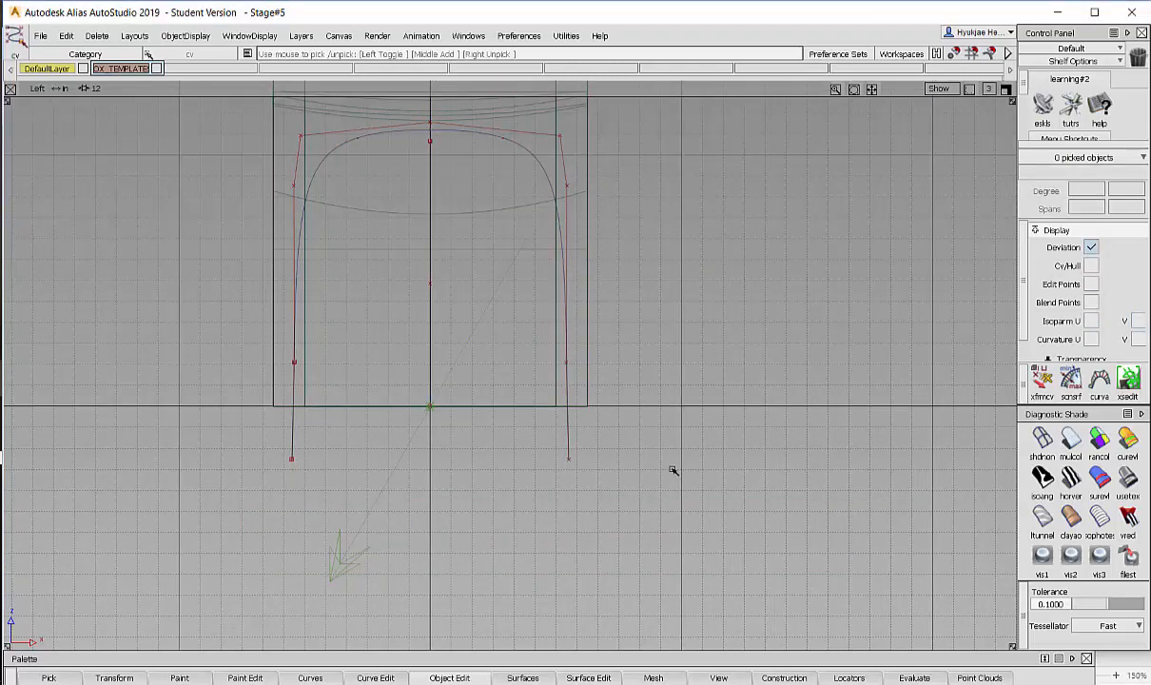
# - Scale the two end CVs inward along X so they line up vertically with the CVs above them
pyautogui.keyDown('alt'); pyautogui.keyDown('shift'); pyautogui.moveTo(613, 480); pyautogui.dragTo(601, 512, button='middle'); pyautogui.keyUp('shift'); pyautogui.keyUp('alt')
pyautogui.keyDown('ctrl'); pyautogui.keyDown('shift'); pyautogui.moveTo(502, 476); pyautogui.dragTo(611, 491); pyautogui.keyUp('shift'); pyautogui.keyUp('ctrl')
pyautogui.keyDown('ctrl'); pyautogui.keyDown('shift'); pyautogui.moveTo(541, 441); pyautogui.dragTo(529, 508); pyautogui.keyUp('shift'); pyautogui.keyUp('ctrl')
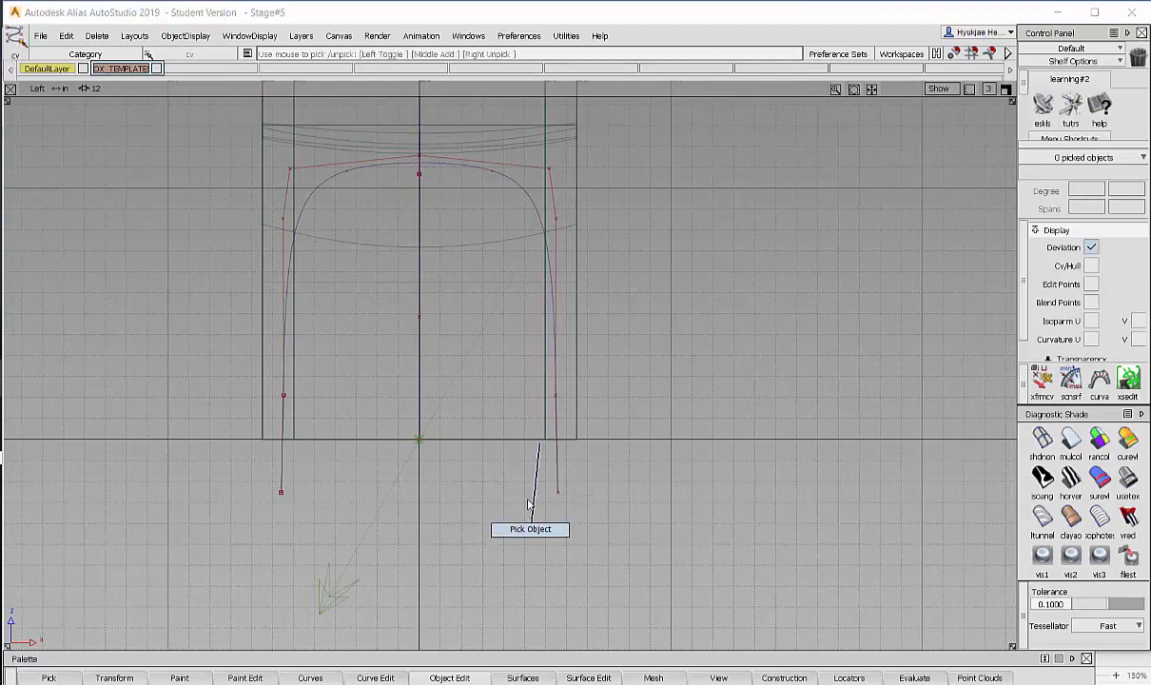
pyautogui.click(557, 478)
pyautogui.moveTo(667, 474)
pyautogui.keyDown('alt'); pyautogui.keyDown('shift'); pyautogui.mouseDown(button='middle')
pyautogui.moveTo(645, 556)
pyautogui.moveTo(645, 546)
pyautogui.mouseUp(button='middle'); pyautogui.keyUp('shift'); pyautogui.keyUp('alt')
pyautogui.keyDown('ctrl'); pyautogui.keyDown('shift'); pyautogui.moveTo(360, 544); pyautogui.dragTo(528, 550); pyautogui.keyUp('shift'); pyautogui.keyUp('ctrl')
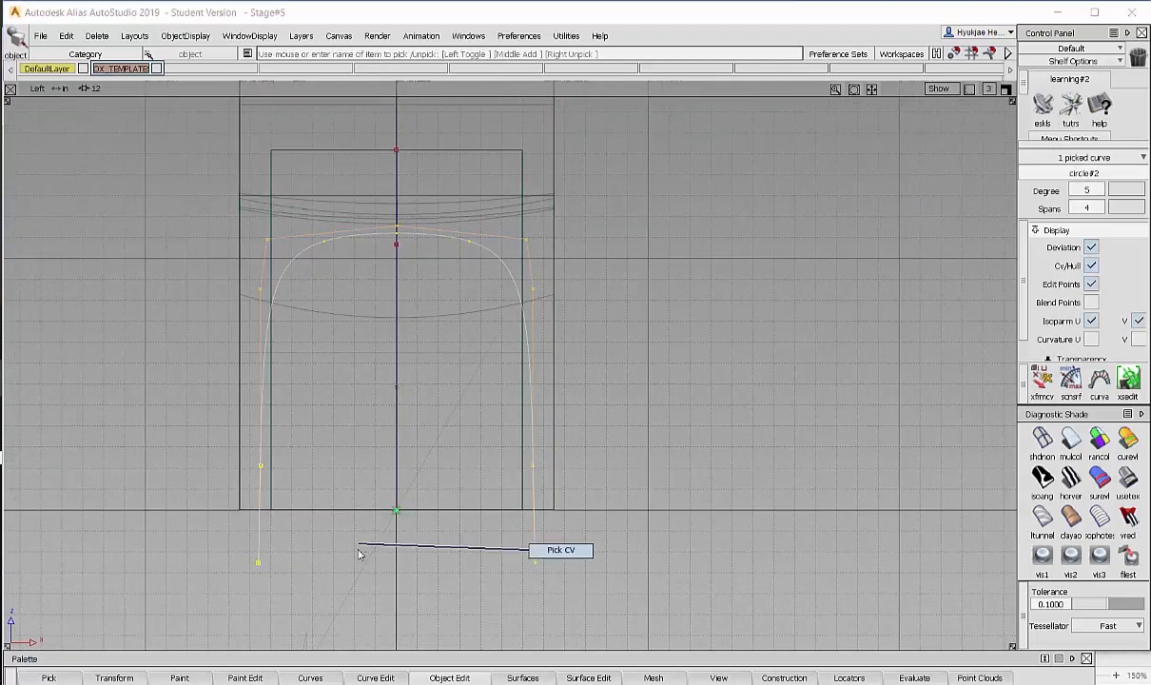
pyautogui.moveTo(221, 532); pyautogui.dragTo(345, 575)
pyautogui.keyDown('ctrl'); pyautogui.keyDown('shift'); pyautogui.moveTo(626, 504); pyautogui.dragTo(635, 470, button='right'); pyautogui.keyUp('shift'); pyautogui.keyUp('ctrl')
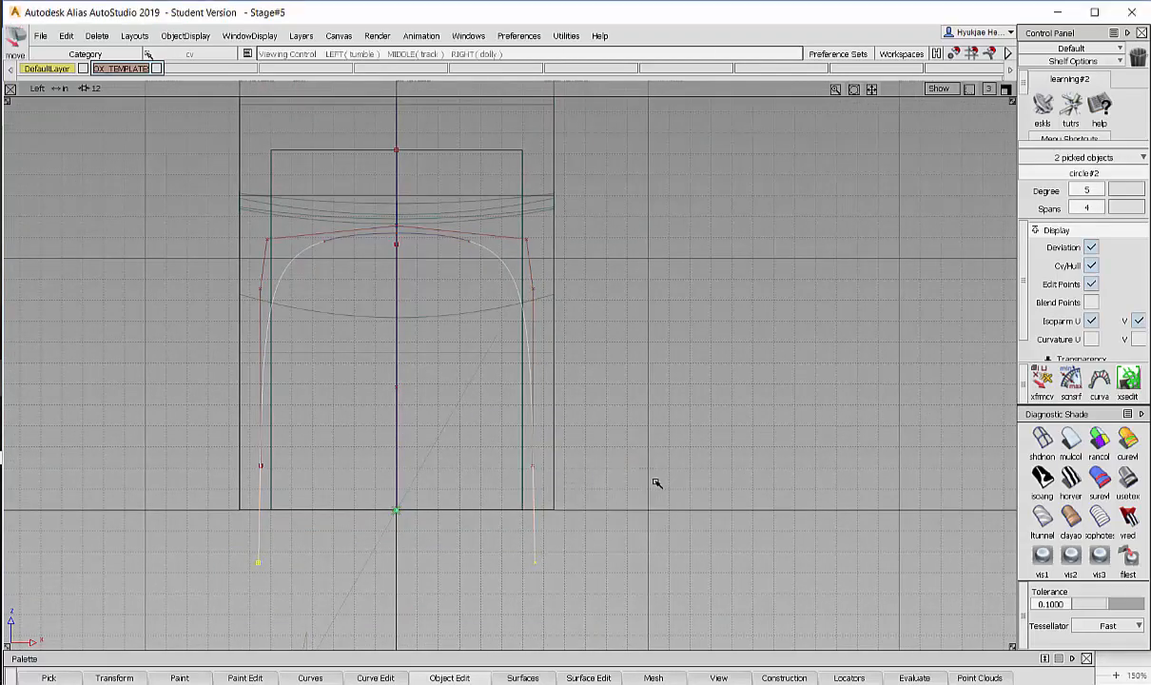
pyautogui.keyDown('alt'); pyautogui.keyDown('shift'); pyautogui.moveTo(693, 454); pyautogui.dragTo(740, 380, button='middle'); pyautogui.keyUp('shift'); pyautogui.keyUp('alt')
pyautogui.keyDown('alt'); pyautogui.keyDown('shift'); pyautogui.moveTo(740, 380); pyautogui.dragTo(694, 372, button='right'); pyautogui.keyUp('shift'); pyautogui.keyUp('alt')
pyautogui.keyDown('ctrl'); pyautogui.keyDown('shift'); pyautogui.moveTo(693, 371); pyautogui.dragTo(752, 370, button='right'); pyautogui.keyUp('shift'); pyautogui.keyUp('ctrl')
pyautogui.moveTo(760, 370)
pyautogui.mouseDown()
pyautogui.moveTo(772, 368)
pyautogui.moveTo(758, 369)
pyautogui.mouseUp()
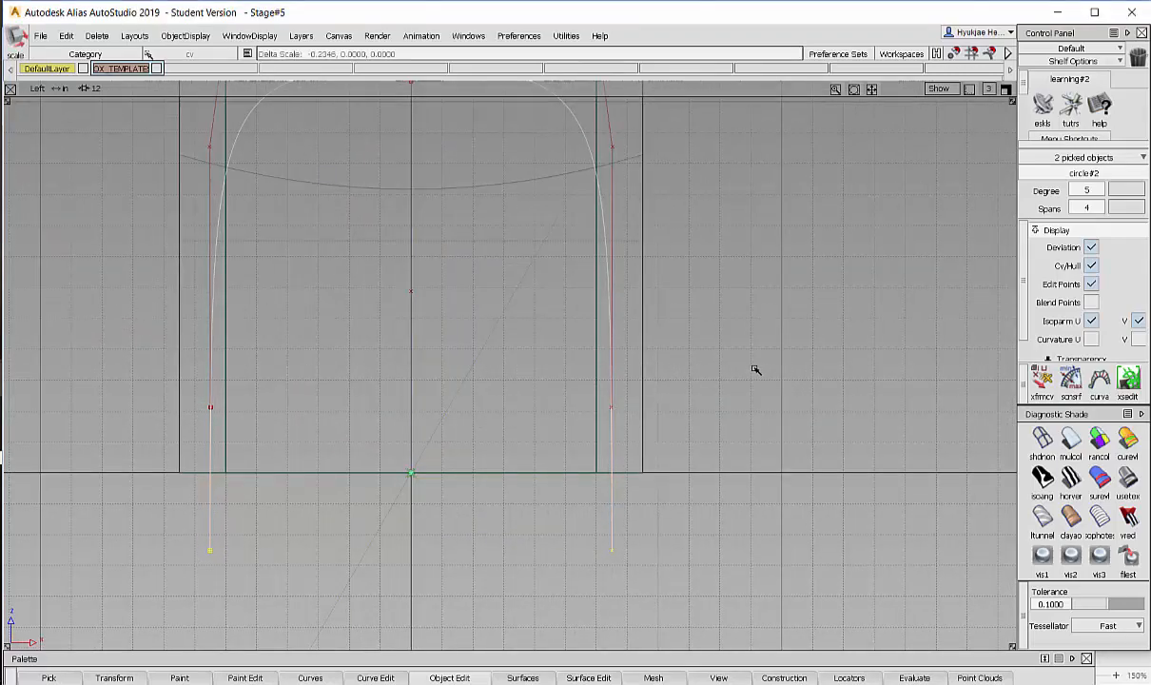
pyautogui.keyDown('ctrl'); pyautogui.keyDown('shift'); pyautogui.click(754, 369); pyautogui.keyUp('shift'); pyautogui.keyUp('ctrl')
# - Move the pair of side CVs just below the top corners upward along Z to tighten the arch's shoulders
pyautogui.keyDown('alt'); pyautogui.keyDown('shift'); pyautogui.moveTo(754, 369); pyautogui.dragTo(734, 532, button='middle'); pyautogui.keyUp('shift'); pyautogui.keyUp('alt')
pyautogui.keyDown('ctrl'); pyautogui.keyDown('shift'); pyautogui.moveTo(627, 282); pyautogui.dragTo(609, 465); pyautogui.keyUp('shift'); pyautogui.keyUp('ctrl')
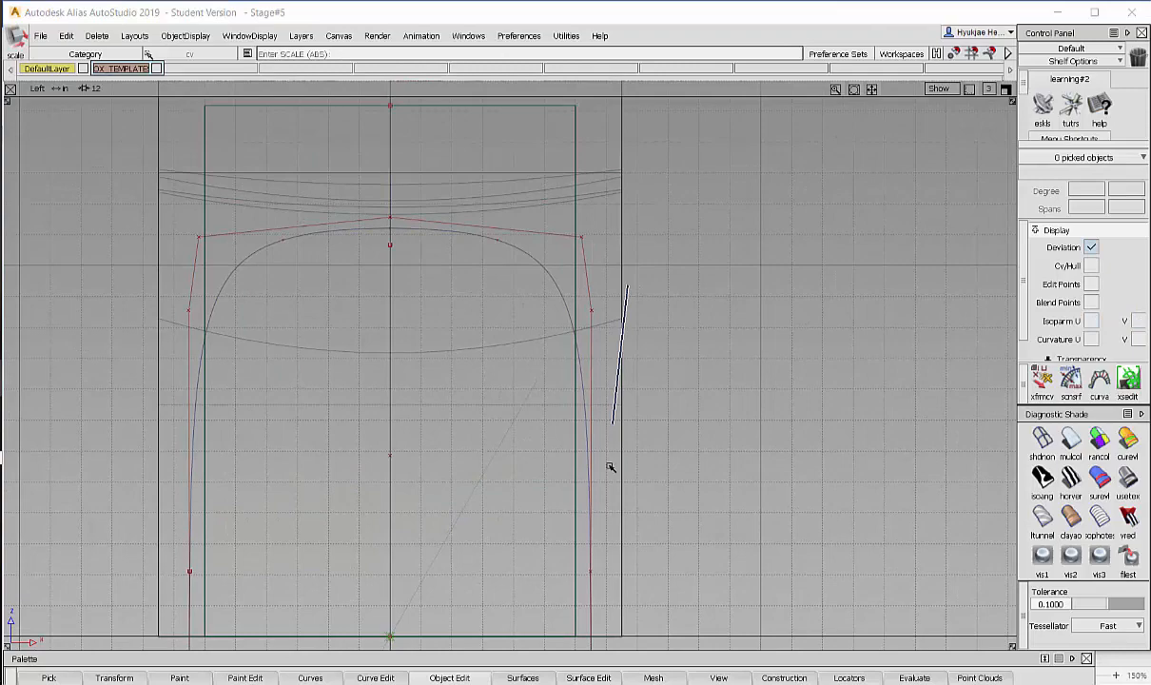
pyautogui.click(568, 309)
pyautogui.keyDown('alt'); pyautogui.keyDown('shift'); pyautogui.moveTo(619, 301); pyautogui.dragTo(719, 244, button='middle'); pyautogui.keyUp('shift'); pyautogui.keyUp('alt')
pyautogui.keyDown('alt'); pyautogui.keyDown('shift'); pyautogui.moveTo(719, 244); pyautogui.dragTo(304, 251, button='right'); pyautogui.keyUp('shift'); pyautogui.keyUp('alt')
pyautogui.keyDown('ctrl'); pyautogui.keyDown('shift'); pyautogui.moveTo(209, 245); pyautogui.dragTo(399, 247, button='right'); pyautogui.keyUp('shift'); pyautogui.keyUp('ctrl')
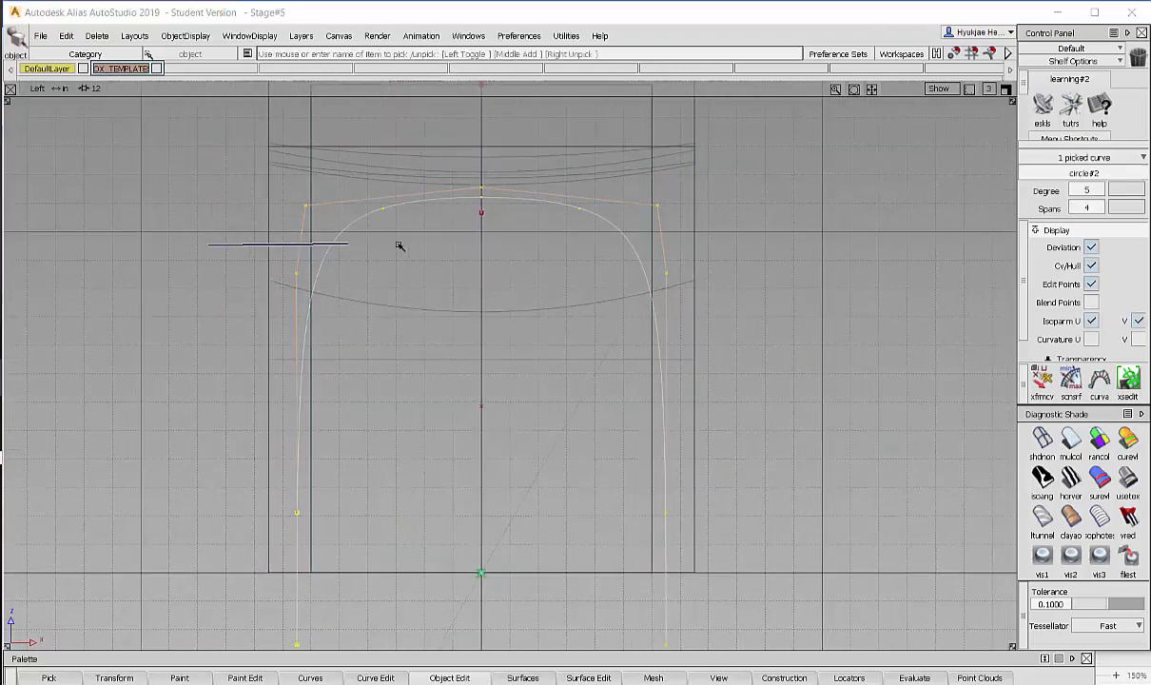
pyautogui.moveTo(199, 242); pyautogui.dragTo(864, 351)
pyautogui.moveTo(737, 327)
pyautogui.keyDown('ctrl'); pyautogui.keyDown('shift'); pyautogui.mouseDown(button='right')
pyautogui.moveTo(775, 307)
pyautogui.moveTo(763, 305)
pyautogui.mouseUp(button='right'); pyautogui.keyUp('shift'); pyautogui.keyUp('ctrl')
pyautogui.moveTo(761, 326); pyautogui.dragTo(761, 262, button='right')
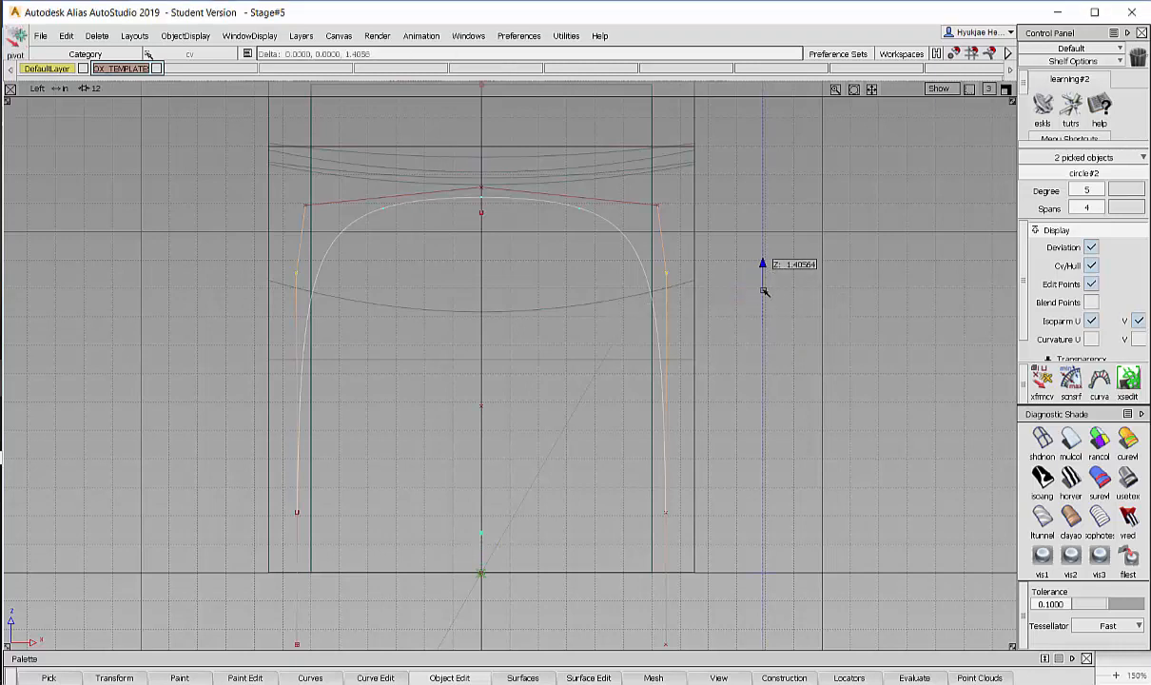
pyautogui.hotkey('ctrl', 'z')
pyautogui.keyDown('ctrl'); pyautogui.keyDown('shift'); pyautogui.moveTo(752, 327); pyautogui.dragTo(759, 274, button='right'); pyautogui.keyUp('shift'); pyautogui.keyUp('ctrl')
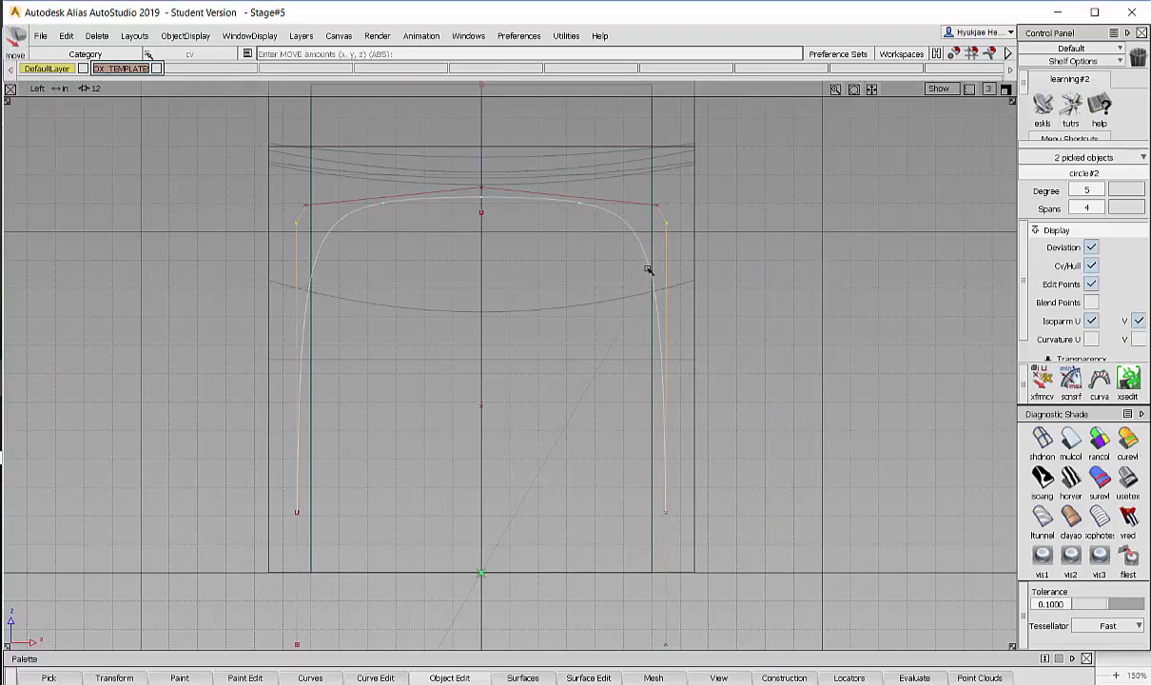
pyautogui.keyDown('ctrl'); pyautogui.keyDown('shift'); pyautogui.moveTo(588, 235); pyautogui.dragTo(580, 302); pyautogui.keyUp('shift'); pyautogui.keyUp('ctrl')
# - Switch to the perspective view, check the arch curve against the chair surfaces, and pick the curve
pyautogui.keyDown('alt'); pyautogui.keyDown('shift'); pyautogui.moveTo(711, 296); pyautogui.dragTo(706, 318, button='middle'); pyautogui.keyUp('shift'); pyautogui.keyUp('alt')
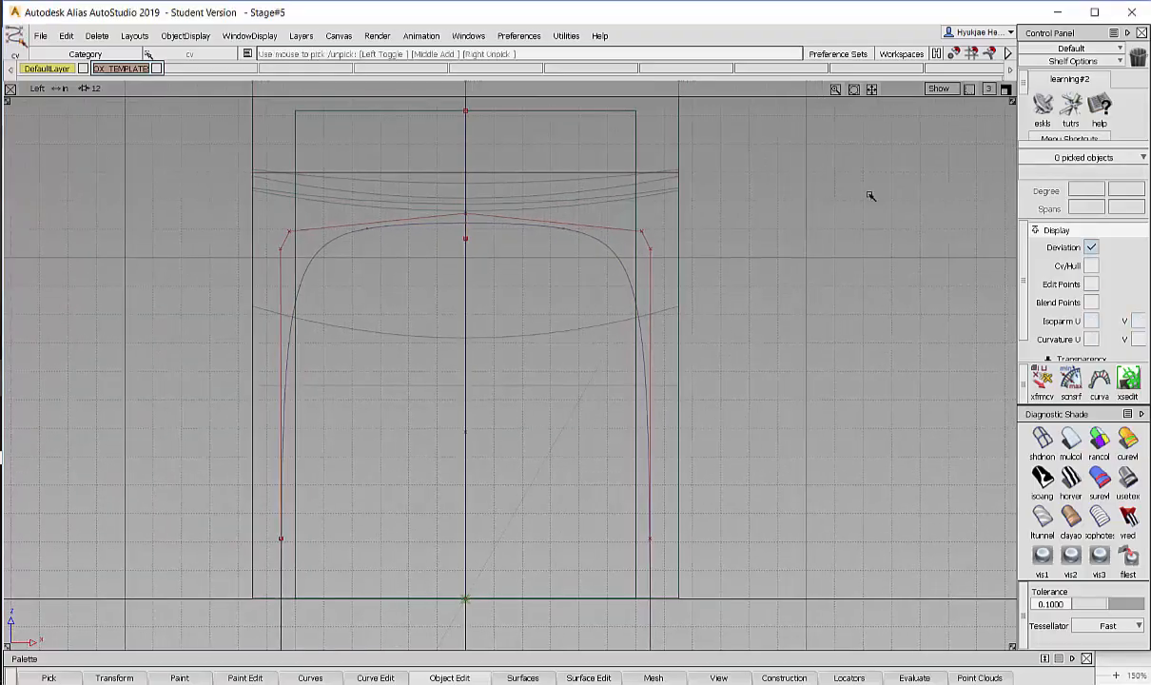
pyautogui.click(1007, 89)
pyautogui.click(1007, 89)
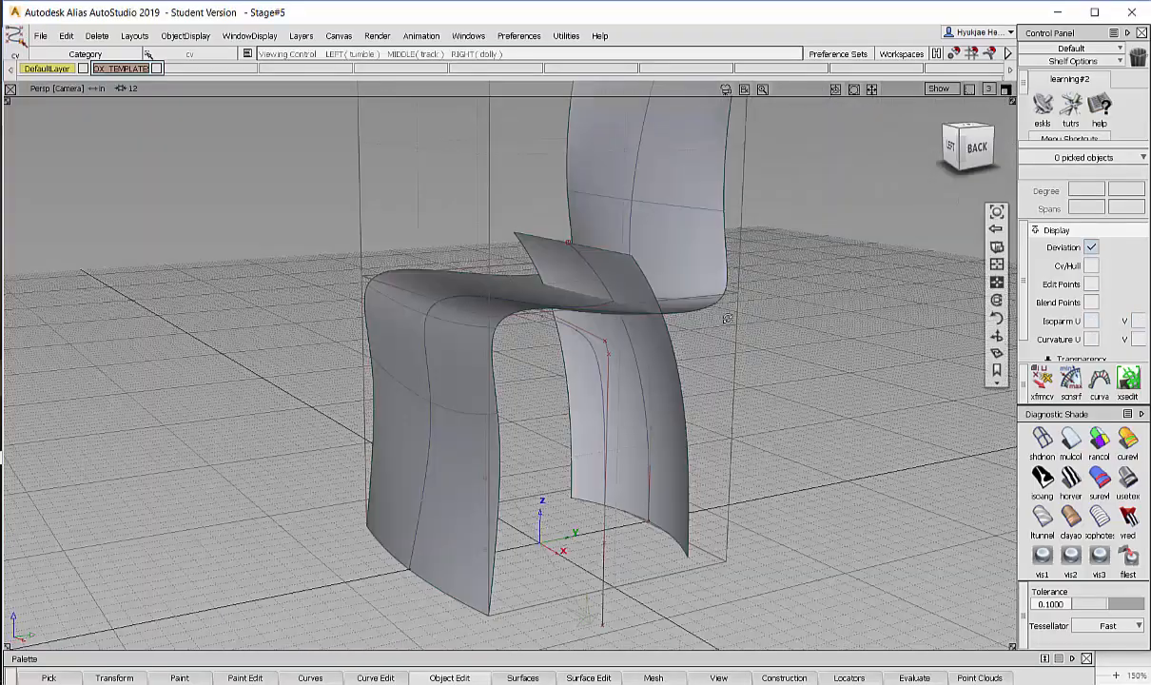
pyautogui.keyDown('alt'); pyautogui.keyDown('shift'); pyautogui.moveTo(737, 303); pyautogui.dragTo(609, 367); pyautogui.keyUp('shift'); pyautogui.keyUp('alt')
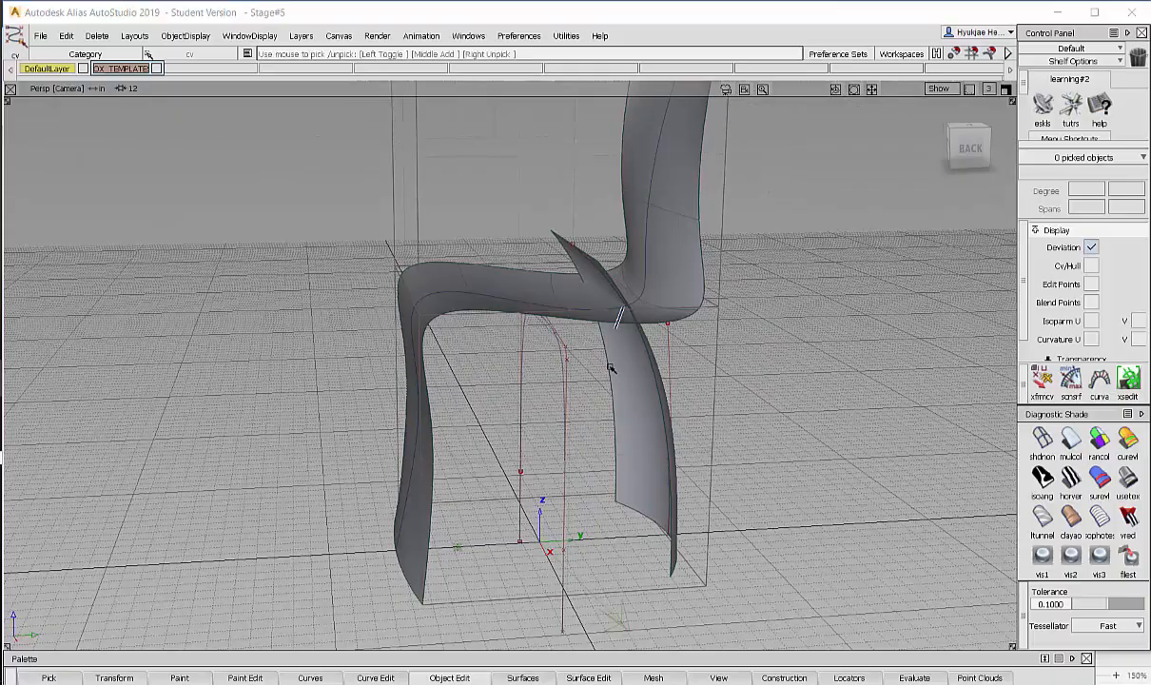
pyautogui.click(552, 436)
pyautogui.keyDown('alt'); pyautogui.keyDown('shift'); pyautogui.moveTo(553, 436); pyautogui.dragTo(623, 423); pyautogui.keyUp('shift'); pyautogui.keyUp('alt')
pyautogui.click(1103, 626)
pyautogui.click(1103, 642)
pyautogui.keyDown('alt'); pyautogui.keyDown('shift'); pyautogui.moveTo(799, 382); pyautogui.dragTo(906, 241); pyautogui.keyUp('shift'); pyautogui.keyUp('alt')
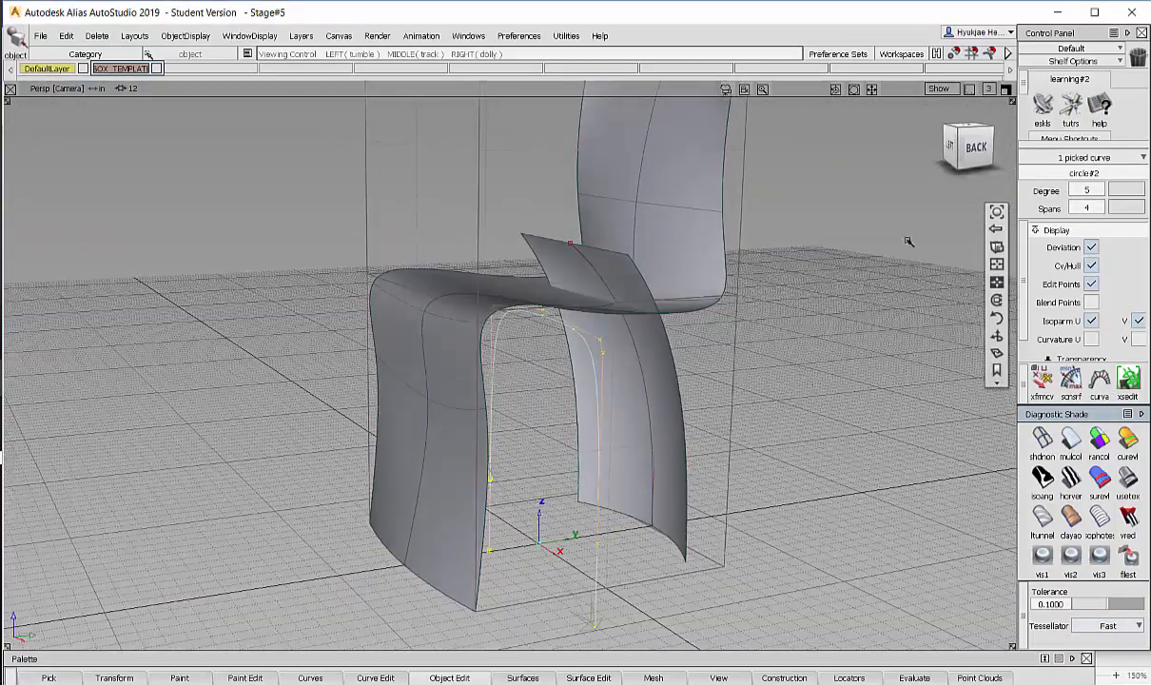
# - Move the arch curve along Y until it stands just in front of the chair's front leg surface
pyautogui.click(1005, 92)
pyautogui.keyDown('alt'); pyautogui.keyDown('shift'); pyautogui.moveTo(699, 563); pyautogui.dragTo(801, 521, button='middle'); pyautogui.keyUp('shift'); pyautogui.keyUp('alt')
pyautogui.keyDown('alt'); pyautogui.keyDown('shift'); pyautogui.moveTo(802, 521); pyautogui.dragTo(795, 477, button='right'); pyautogui.keyUp('shift'); pyautogui.keyUp('alt')
pyautogui.keyDown('ctrl'); pyautogui.keyDown('shift'); pyautogui.moveTo(796, 422); pyautogui.dragTo(804, 444, button='middle'); pyautogui.keyUp('shift'); pyautogui.keyUp('ctrl')
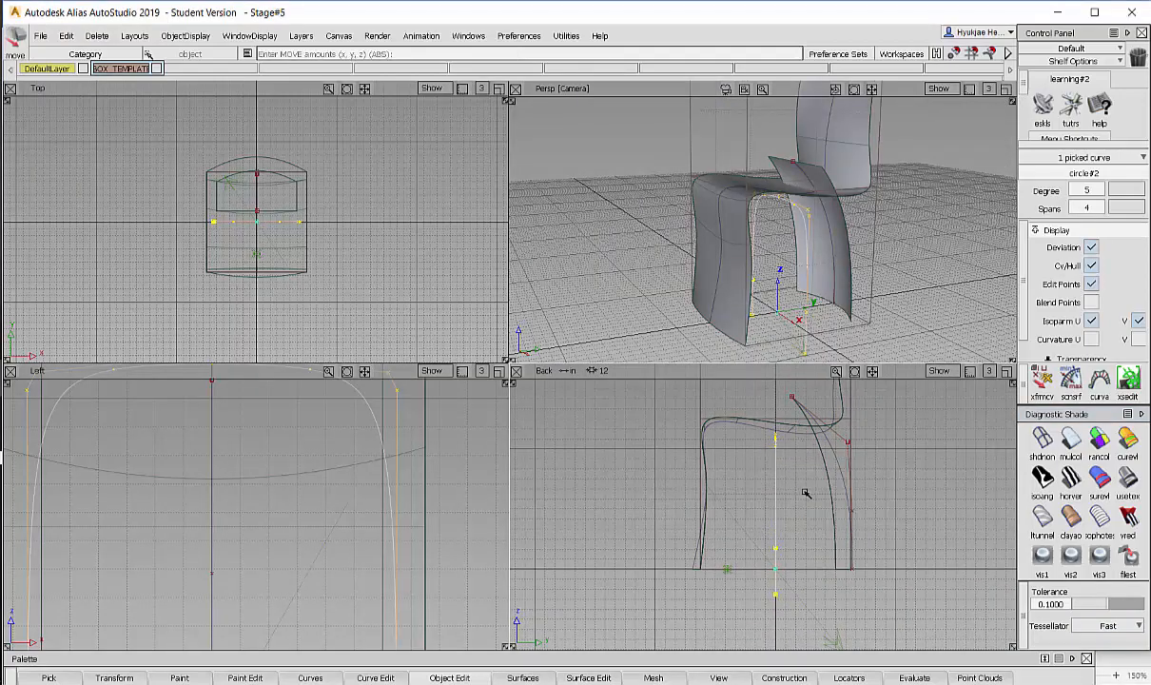
pyautogui.moveTo(804, 493); pyautogui.dragTo(675, 444, button='middle')
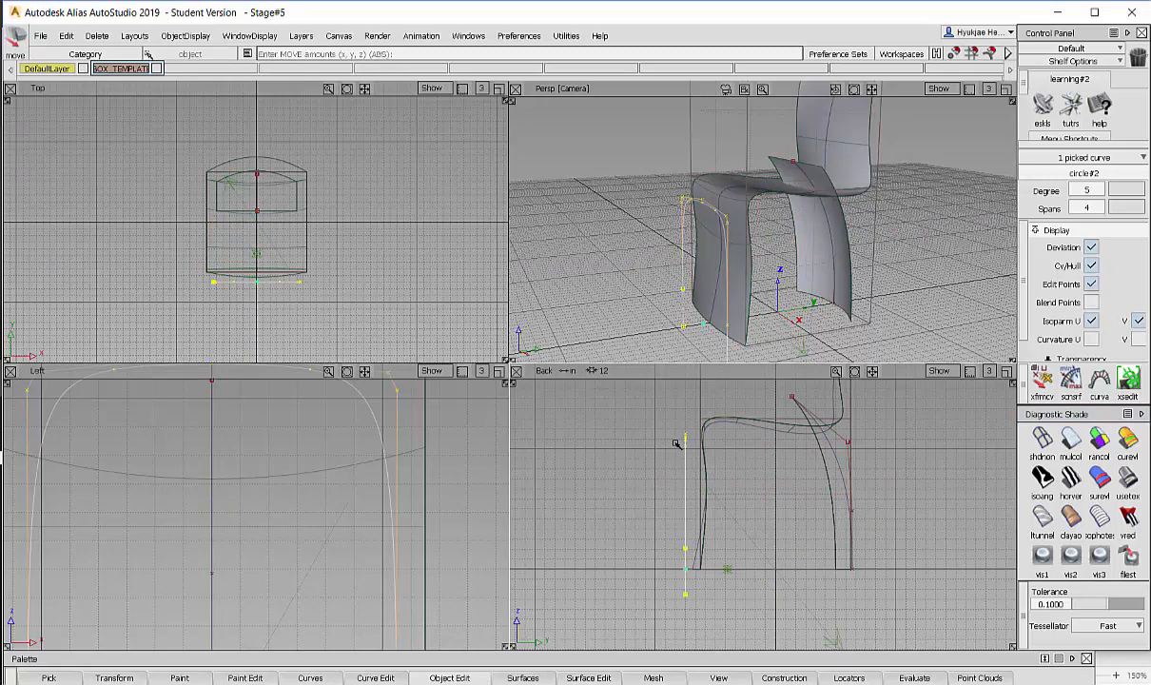
pyautogui.moveTo(654, 522); pyautogui.dragTo(692, 514, button='middle')
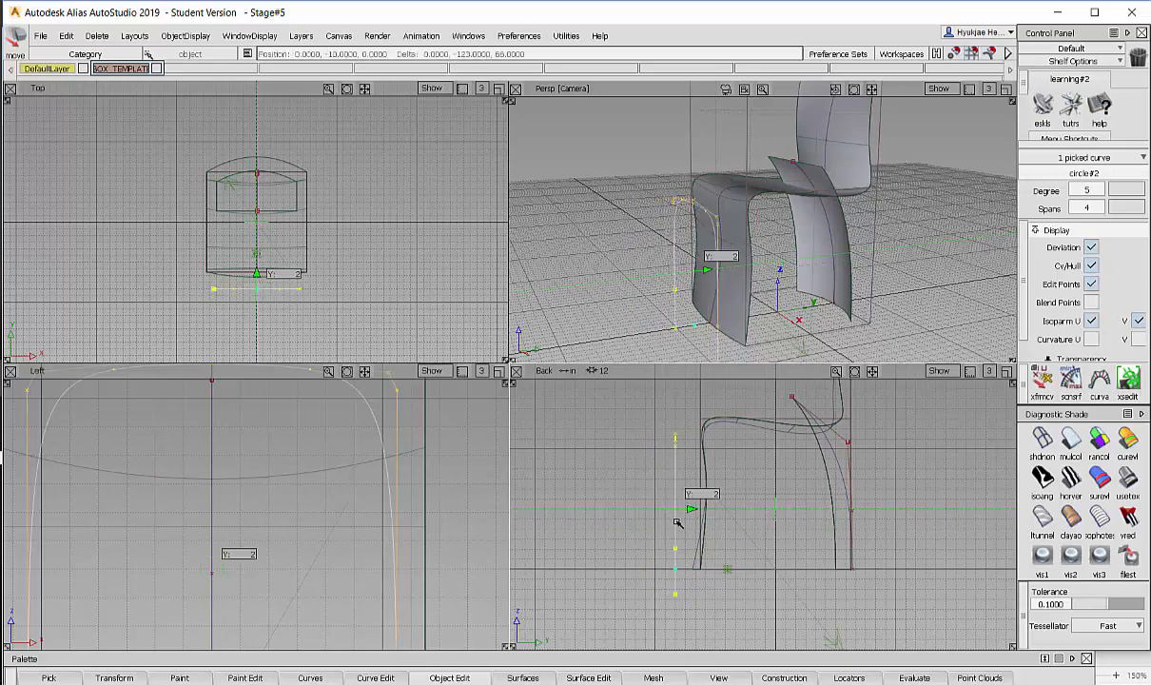
# - Duplicate the arch curve and move the copy along Y to just behind the chair's rear leg surface
pyautogui.keyDown('alt'); pyautogui.keyDown('shift'); pyautogui.moveTo(693, 504); pyautogui.dragTo(714, 516, button='middle'); pyautogui.keyUp('shift'); pyautogui.keyUp('alt')
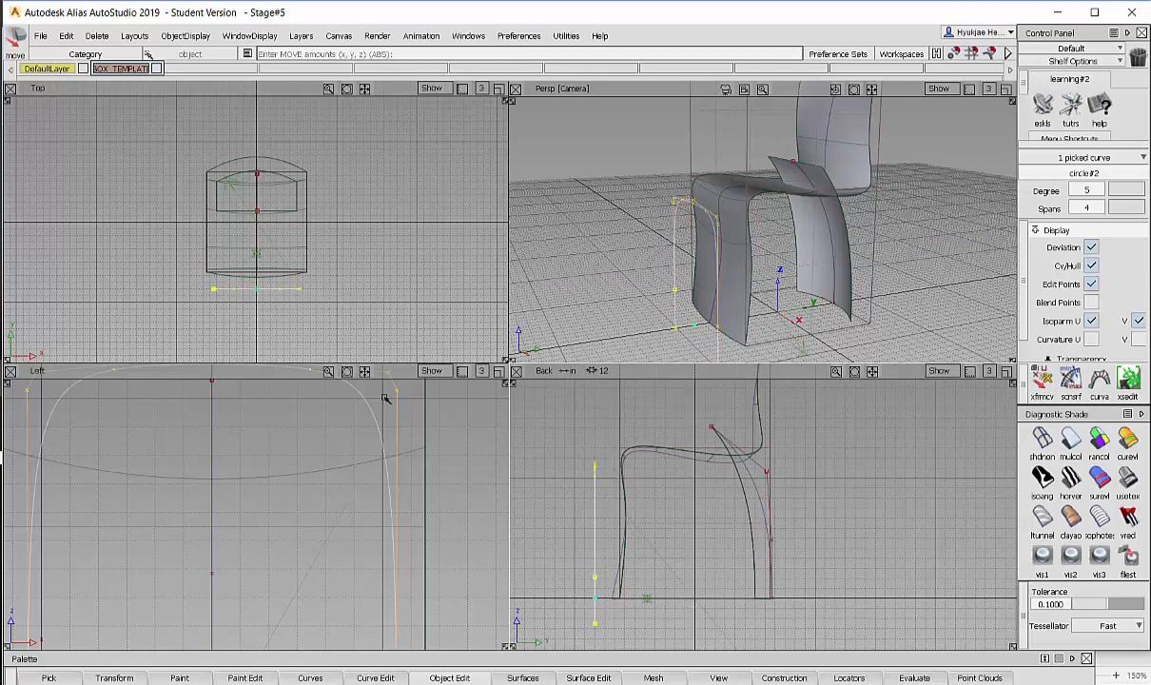
pyautogui.click(68, 34)
pyautogui.moveTo(114, 227)
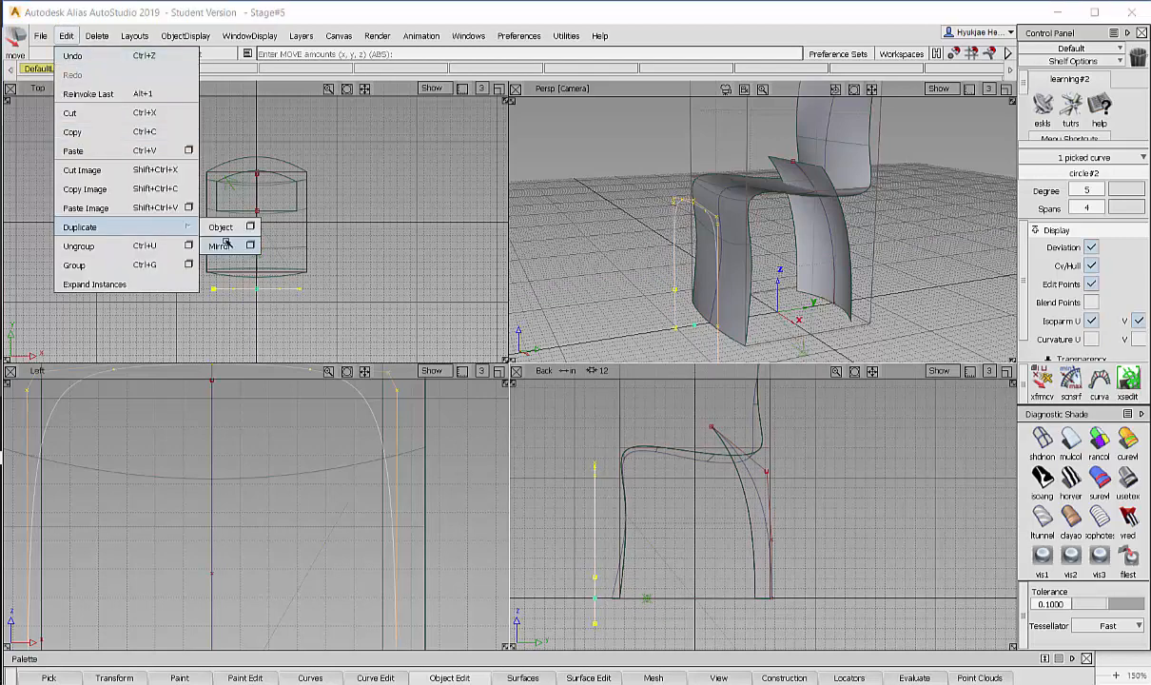
pyautogui.click(222, 227)
pyautogui.keyDown('alt'); pyautogui.keyDown('shift'); pyautogui.moveTo(745, 528); pyautogui.dragTo(775, 496, button='middle'); pyautogui.keyUp('shift'); pyautogui.keyUp('alt')
pyautogui.keyDown('ctrl'); pyautogui.keyDown('shift'); pyautogui.rightClick(711, 461); pyautogui.keyUp('shift'); pyautogui.keyUp('ctrl')
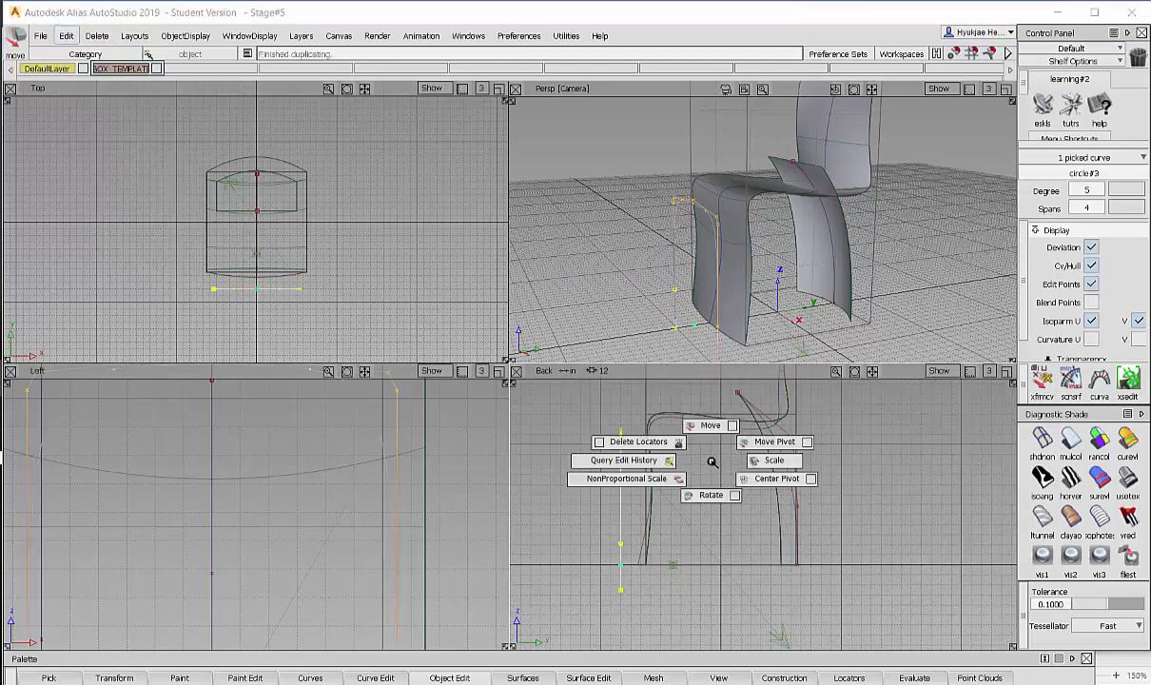
pyautogui.moveTo(689, 477); pyautogui.dragTo(821, 483)
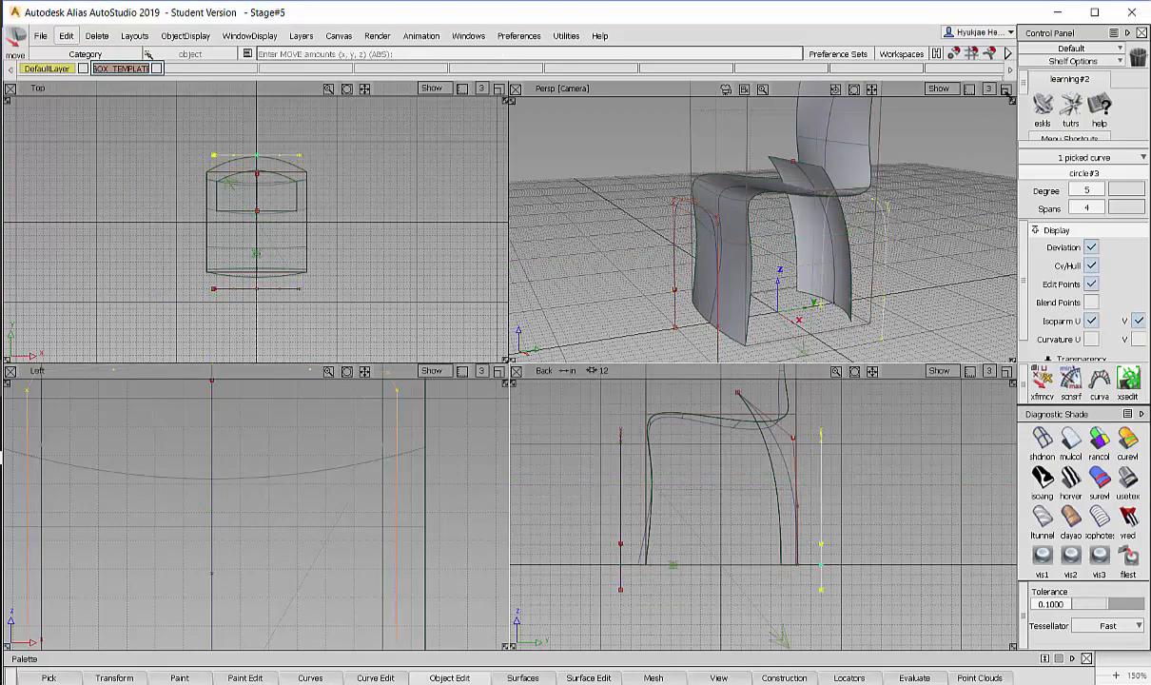
# - Create a Skin surface between the front and rear arch curves
pyautogui.click(1006, 91)
pyautogui.moveTo(609, 285)
pyautogui.keyDown('alt'); pyautogui.keyDown('shift'); pyautogui.mouseDown()
pyautogui.moveTo(718, 366)
pyautogui.moveTo(680, 294)
pyautogui.moveTo(640, 281)
pyautogui.moveTo(625, 419)
pyautogui.mouseUp(); pyautogui.keyUp('shift'); pyautogui.keyUp('alt')
pyautogui.click(522, 677)
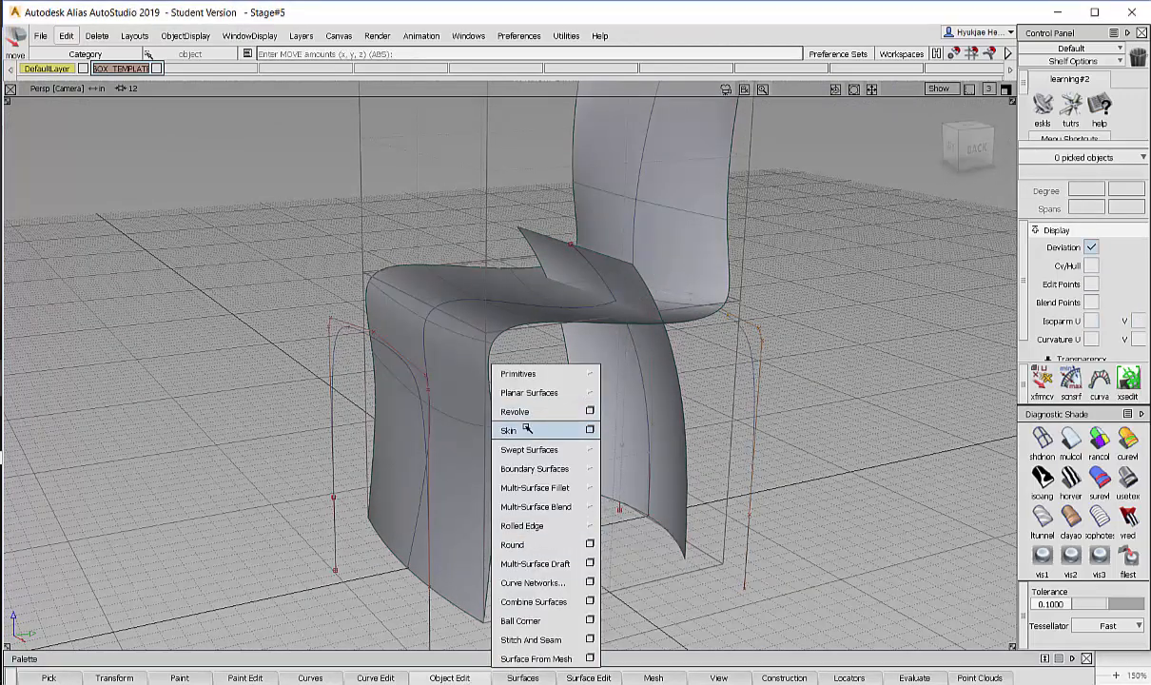
pyautogui.click(521, 429)
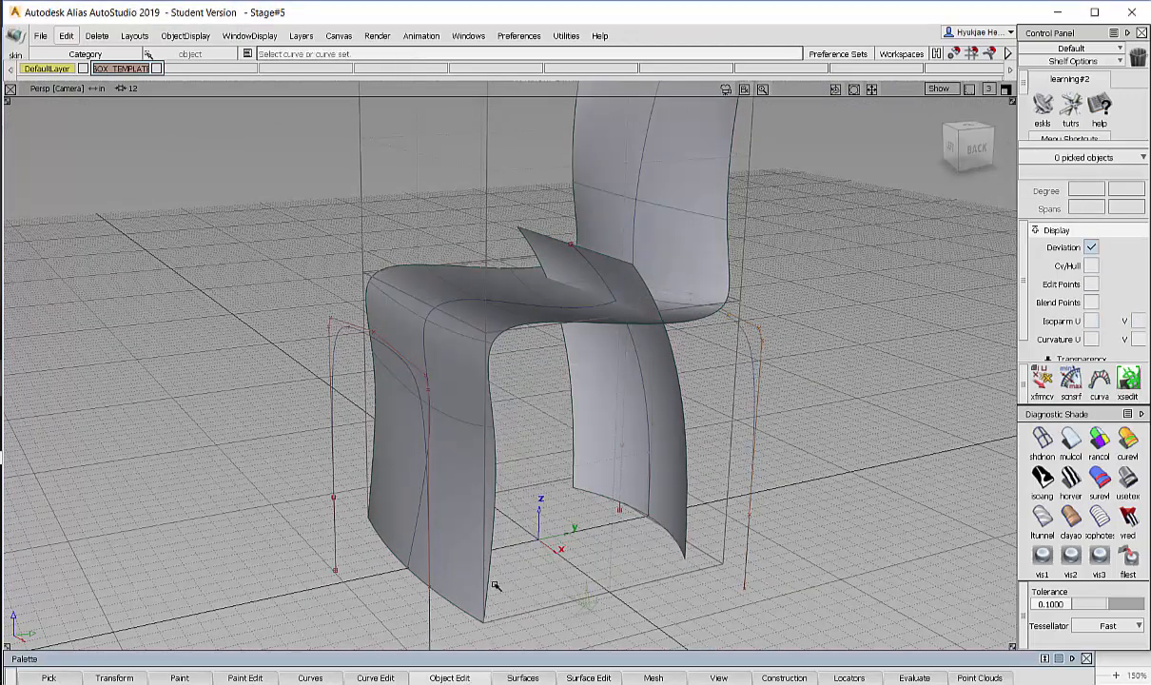
pyautogui.hotkey('shift', 'alt')
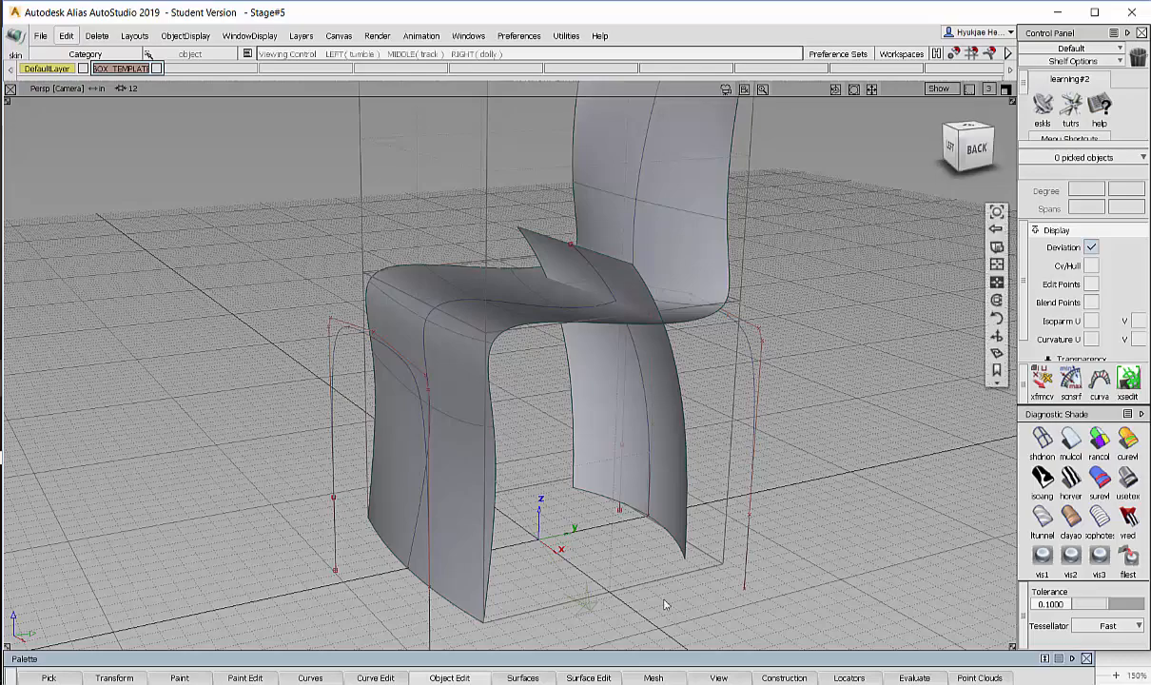
pyautogui.click(433, 635)
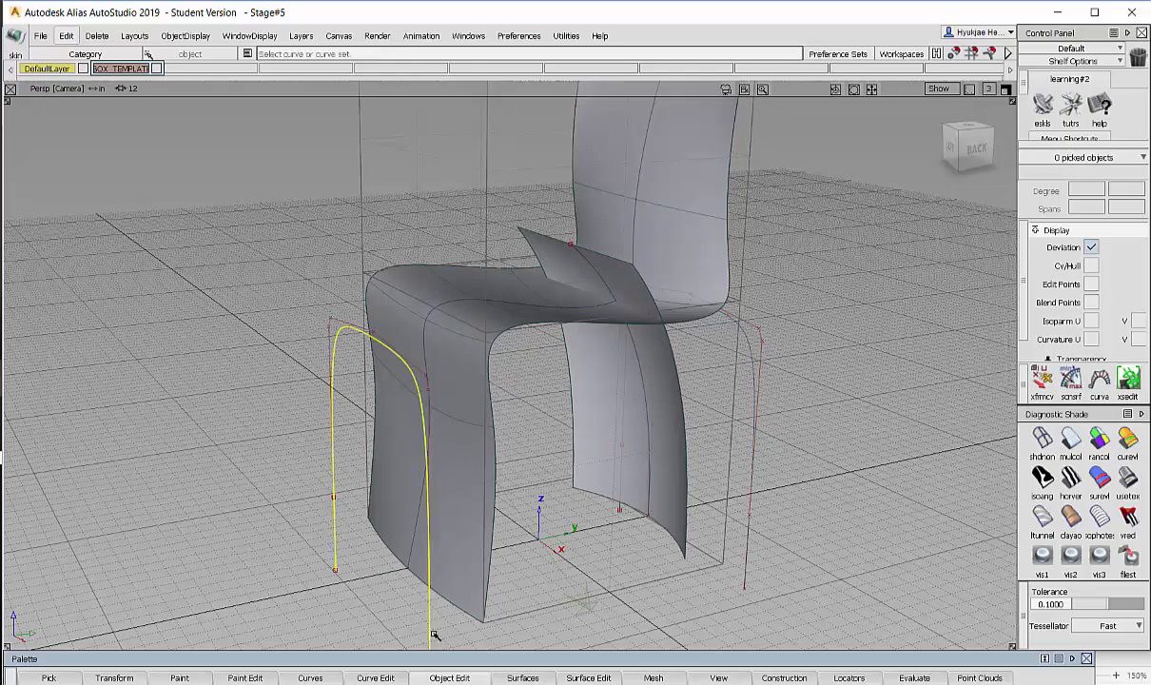
pyautogui.click(745, 570)
pyautogui.keyDown('alt'); pyautogui.keyDown('shift'); pyautogui.moveTo(745, 571); pyautogui.dragTo(685, 403); pyautogui.keyUp('shift'); pyautogui.keyUp('alt')
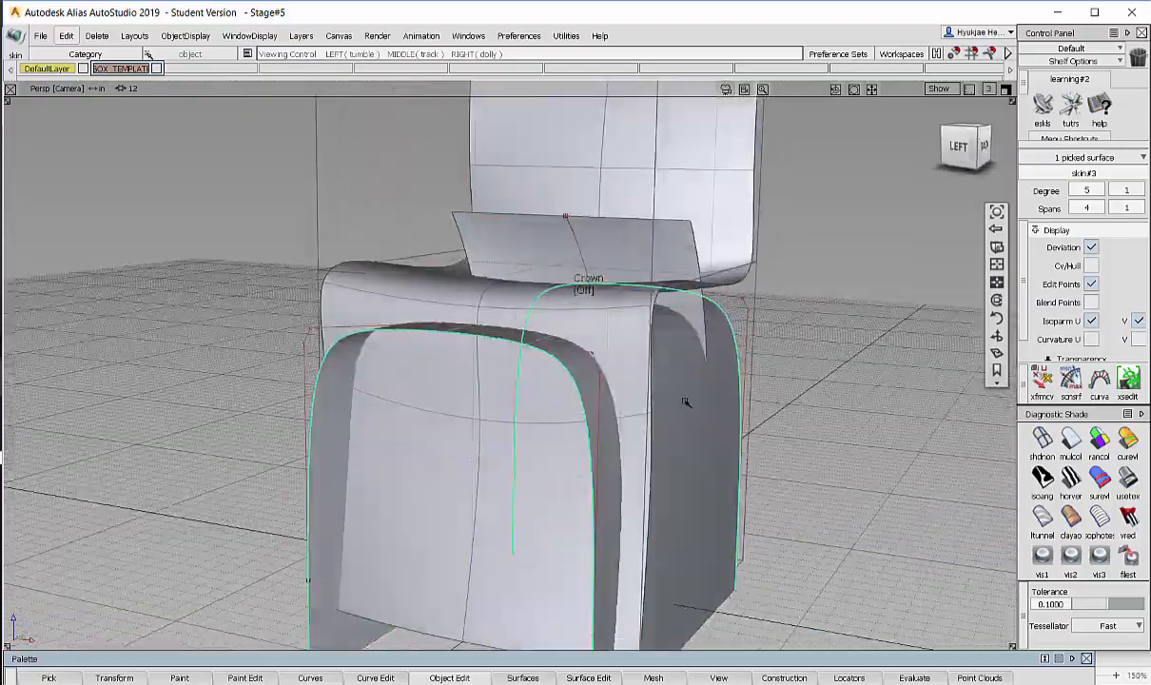
pyautogui.keyDown('alt'); pyautogui.keyDown('shift'); pyautogui.moveTo(684, 403); pyautogui.dragTo(655, 348, button='right'); pyautogui.keyUp('shift'); pyautogui.keyUp('alt')
pyautogui.keyDown('alt'); pyautogui.keyDown('shift'); pyautogui.moveTo(655, 348); pyautogui.dragTo(496, 339); pyautogui.keyUp('shift'); pyautogui.keyUp('alt')
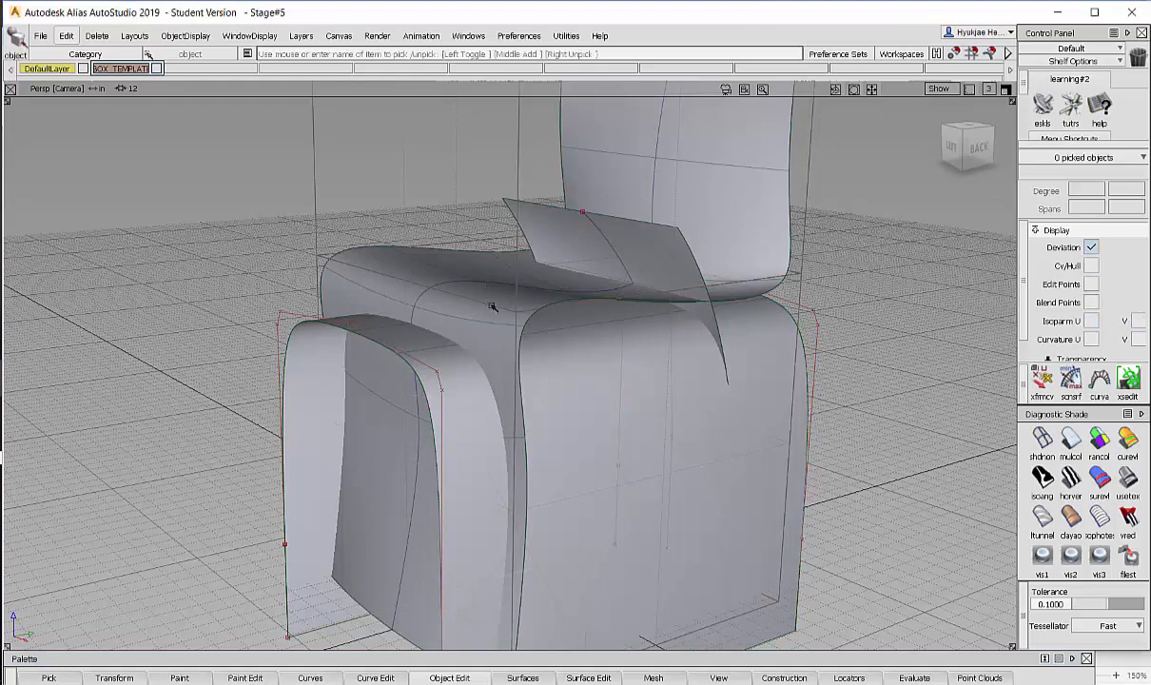
# - Examine how the skinned arch surface meets the seat, backrest and leg surfaces, picking individual surfaces to tell them apart
pyautogui.click(393, 354)
pyautogui.click(288, 340)
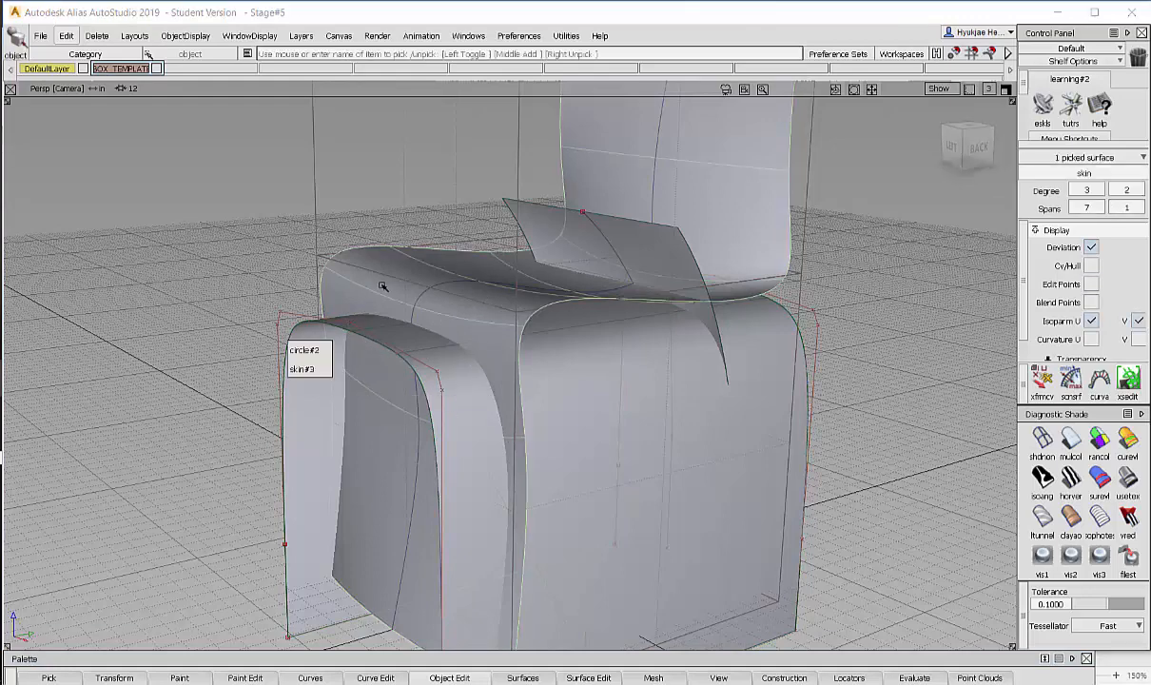
pyautogui.click(303, 372)
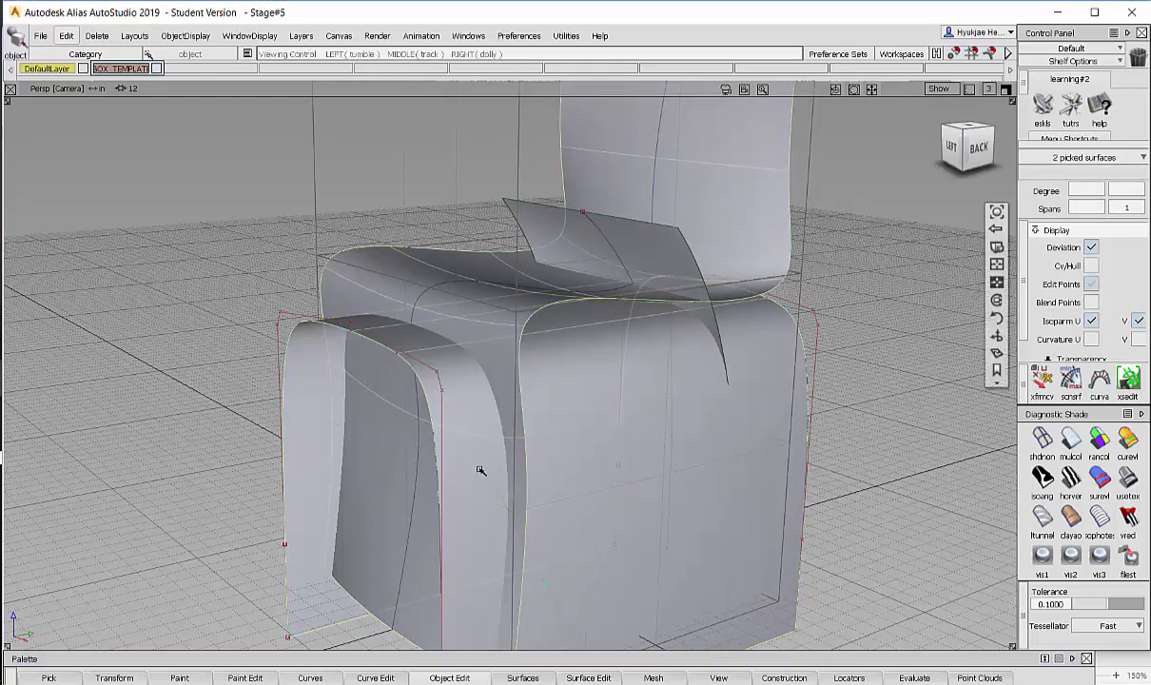
pyautogui.keyDown('alt'); pyautogui.keyDown('shift'); pyautogui.moveTo(645, 414); pyautogui.dragTo(483, 203); pyautogui.keyUp('shift'); pyautogui.keyUp('alt')
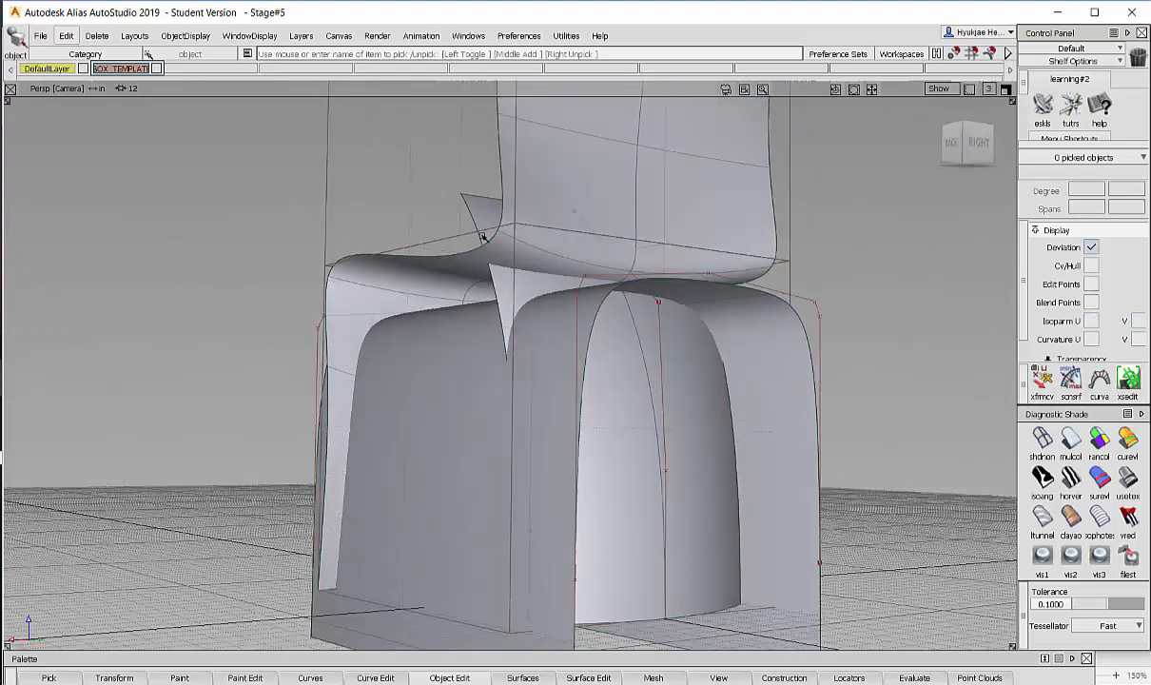
pyautogui.click(481, 203)
pyautogui.keyDown('alt'); pyautogui.keyDown('shift'); pyautogui.moveTo(534, 334); pyautogui.dragTo(624, 464); pyautogui.keyUp('shift'); pyautogui.keyUp('alt')
pyautogui.keyDown('alt'); pyautogui.keyDown('shift'); pyautogui.moveTo(876, 396); pyautogui.dragTo(885, 421); pyautogui.keyUp('shift'); pyautogui.keyUp('alt')
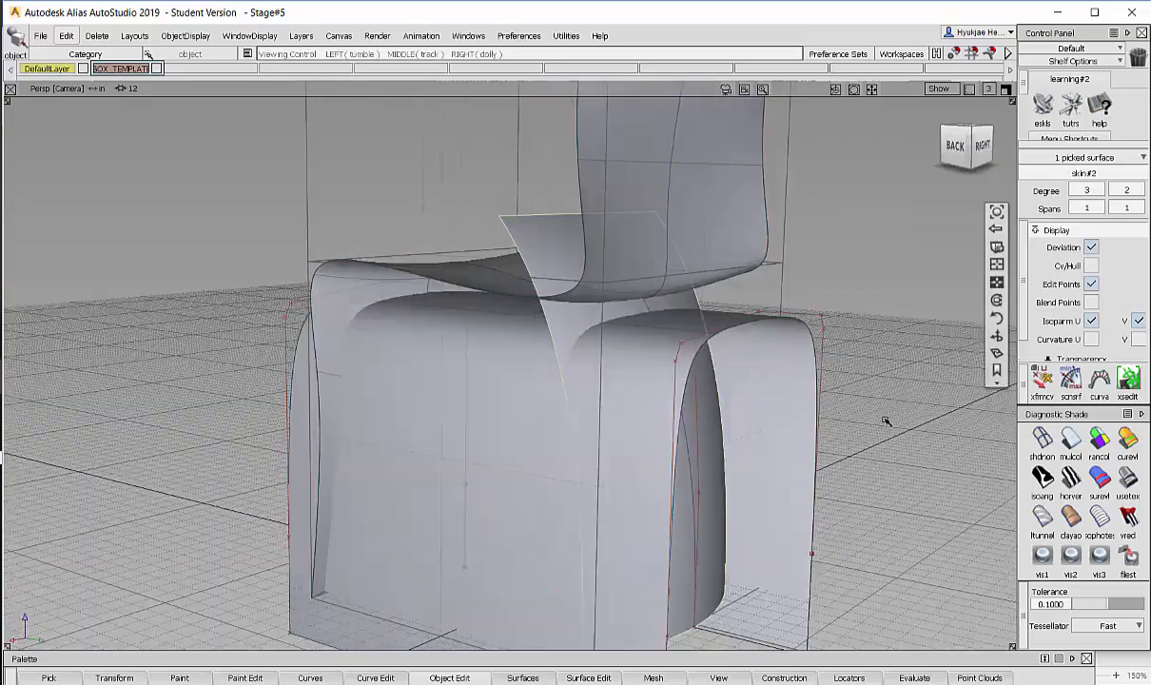
pyautogui.click(837, 329)
# - Pick the rear arch curve of the skin and scale it inward along X so the rear end becomes narrower
pyautogui.keyDown('alt'); pyautogui.keyDown('shift'); pyautogui.moveTo(842, 409); pyautogui.dragTo(775, 297, button='middle'); pyautogui.keyUp('shift'); pyautogui.keyUp('alt')
pyautogui.keyDown('alt'); pyautogui.keyDown('shift'); pyautogui.moveTo(775, 296); pyautogui.dragTo(750, 303, button='right'); pyautogui.keyUp('shift'); pyautogui.keyUp('alt')
pyautogui.keyDown('alt'); pyautogui.keyDown('shift'); pyautogui.moveTo(750, 303); pyautogui.dragTo(673, 336); pyautogui.keyUp('shift'); pyautogui.keyUp('alt')
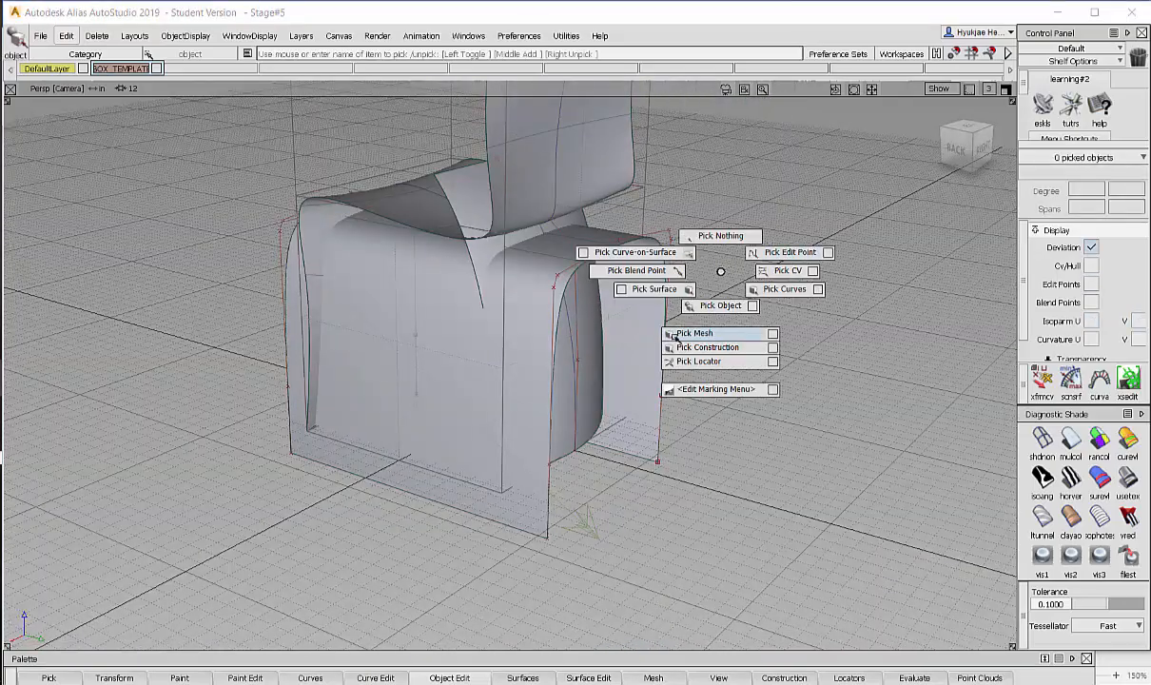
pyautogui.keyDown('ctrl'); pyautogui.keyDown('shift'); pyautogui.moveTo(761, 282); pyautogui.dragTo(762, 281); pyautogui.keyUp('shift'); pyautogui.keyUp('ctrl')
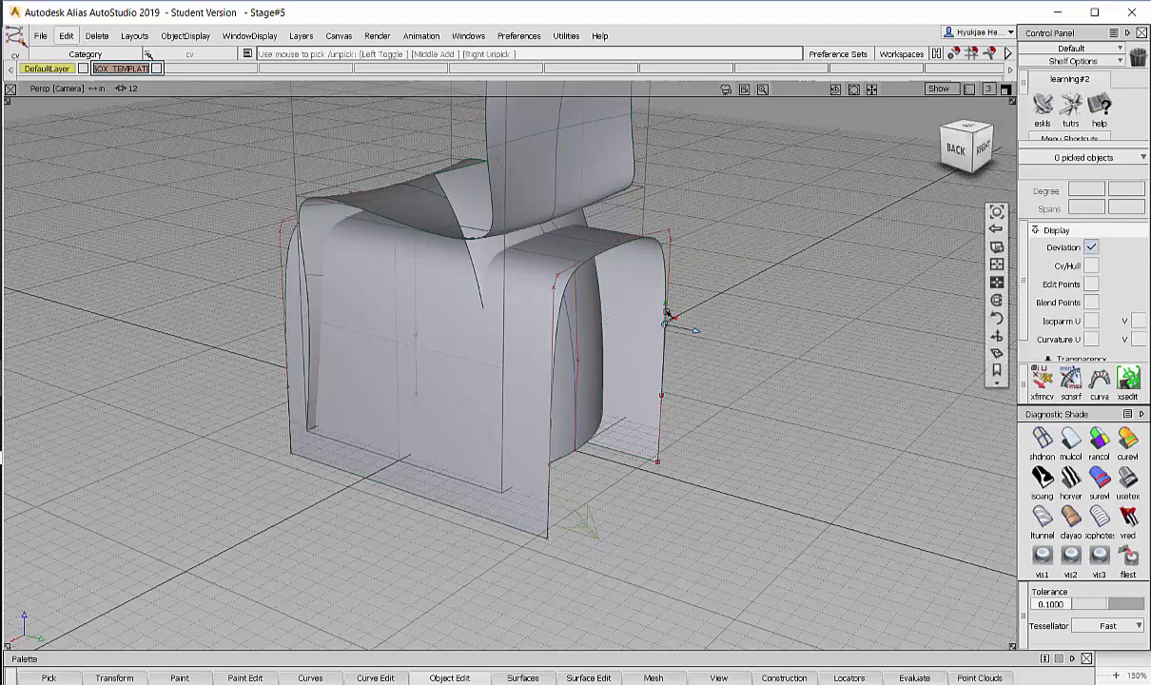
pyautogui.keyDown('ctrl'); pyautogui.keyDown('shift'); pyautogui.moveTo(697, 298); pyautogui.dragTo(750, 319); pyautogui.keyUp('shift'); pyautogui.keyUp('ctrl')
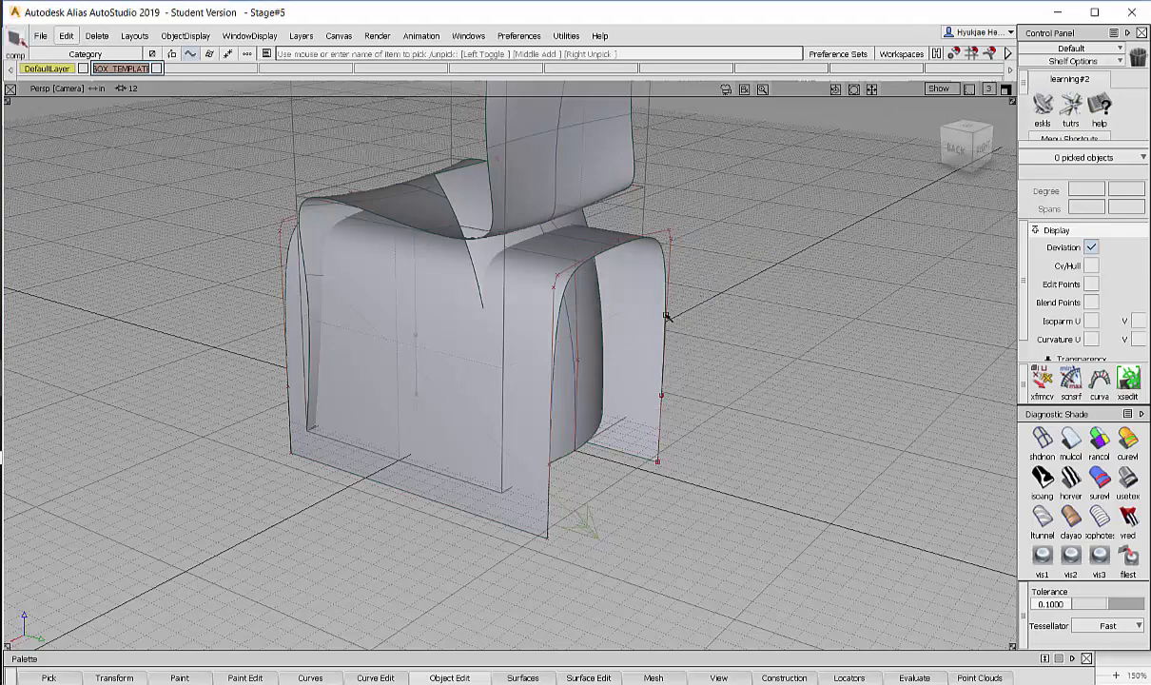
pyautogui.click(669, 315)
pyautogui.moveTo(688, 314)
pyautogui.keyDown('alt'); pyautogui.keyDown('shift'); pyautogui.mouseDown(button='middle')
pyautogui.moveTo(691, 339)
pyautogui.moveTo(697, 323)
pyautogui.mouseUp(button='middle'); pyautogui.keyUp('shift'); pyautogui.keyUp('alt')
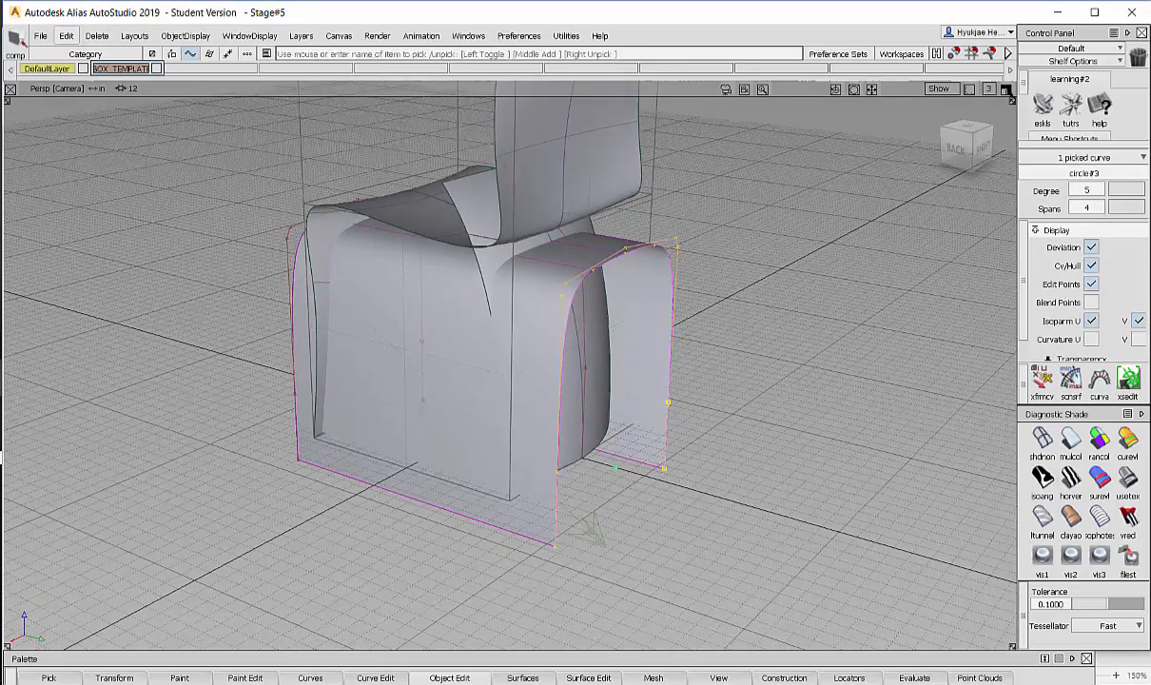
pyautogui.click(1006, 89)
pyautogui.keyDown('alt'); pyautogui.keyDown('shift'); pyautogui.moveTo(400, 202); pyautogui.dragTo(350, 214, button='right'); pyautogui.keyUp('shift'); pyautogui.keyUp('alt')
pyautogui.keyDown('alt'); pyautogui.keyDown('shift'); pyautogui.moveTo(379, 473); pyautogui.dragTo(365, 456, button='middle'); pyautogui.keyUp('shift'); pyautogui.keyUp('alt')
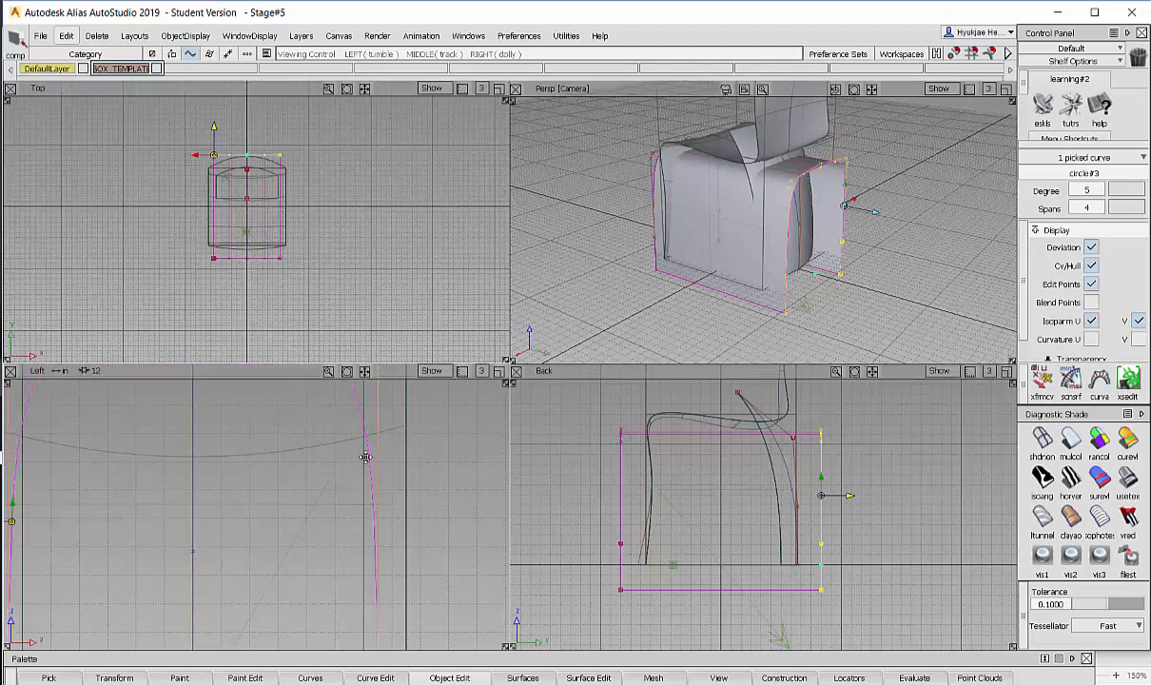
pyautogui.keyDown('alt'); pyautogui.keyDown('shift'); pyautogui.moveTo(365, 456); pyautogui.dragTo(308, 457, button='right'); pyautogui.keyUp('shift'); pyautogui.keyUp('alt')
pyautogui.keyDown('alt'); pyautogui.keyDown('shift'); pyautogui.moveTo(308, 458); pyautogui.dragTo(373, 450, button='middle'); pyautogui.keyUp('shift'); pyautogui.keyUp('alt')
pyautogui.keyDown('ctrl'); pyautogui.keyDown('shift'); pyautogui.moveTo(311, 480); pyautogui.dragTo(391, 477, button='middle'); pyautogui.keyUp('shift'); pyautogui.keyUp('ctrl')
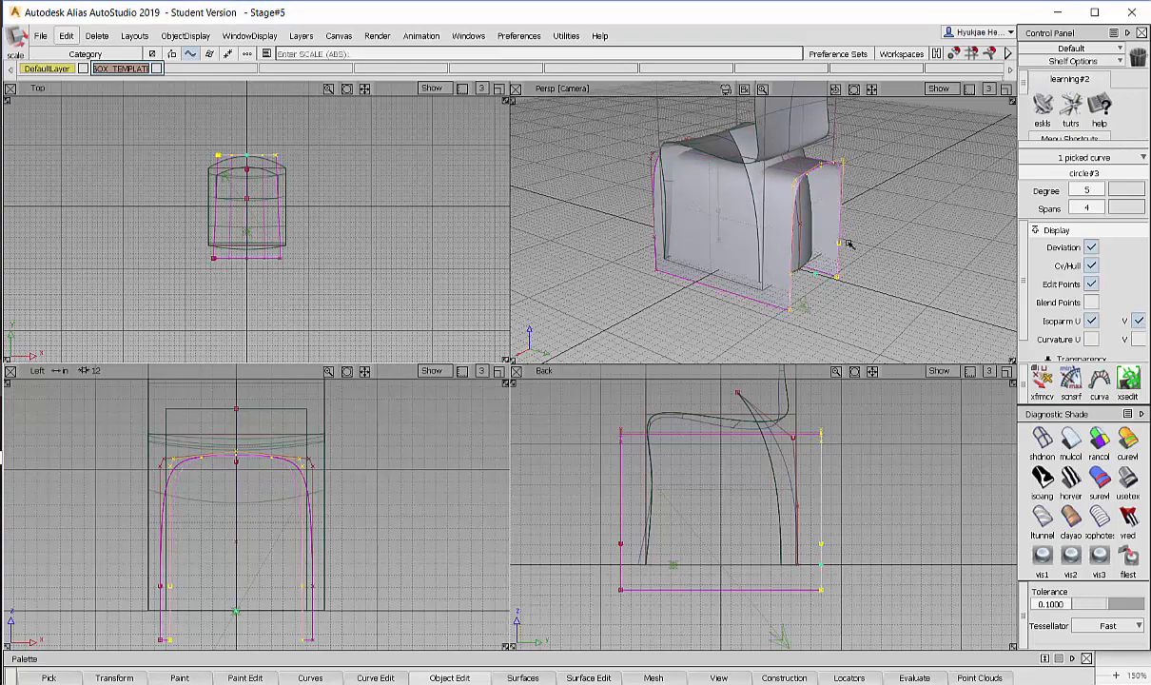
# - Extend the perspective view to full height and inspect the narrowed rear end of the arch surface
pyautogui.keyDown('alt'); pyautogui.keyDown('shift'); pyautogui.moveTo(792, 250); pyautogui.dragTo(612, 264); pyautogui.keyUp('shift'); pyautogui.keyUp('alt')
pyautogui.keyDown('alt'); pyautogui.keyDown('shift'); pyautogui.moveTo(612, 264); pyautogui.dragTo(766, 200, button='right'); pyautogui.keyUp('shift'); pyautogui.keyUp('alt')
pyautogui.keyDown('alt'); pyautogui.keyDown('shift'); pyautogui.moveTo(765, 200); pyautogui.dragTo(904, 233); pyautogui.keyUp('shift'); pyautogui.keyUp('alt')
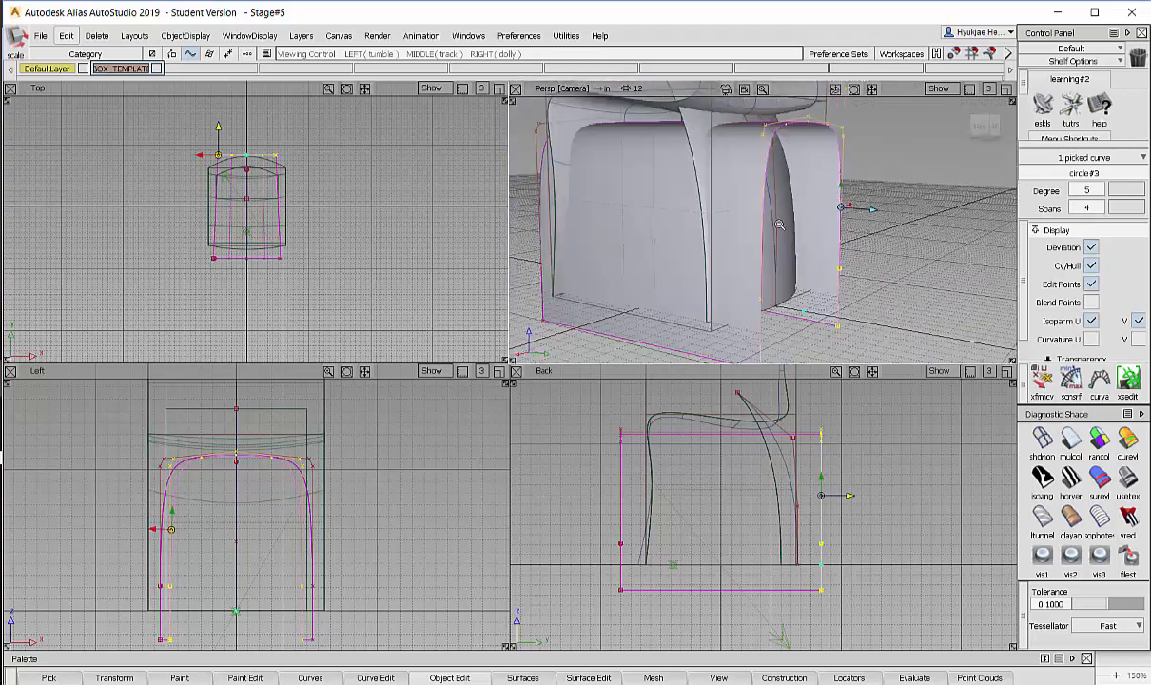
pyautogui.keyDown('alt'); pyautogui.keyDown('shift'); pyautogui.moveTo(904, 233); pyautogui.dragTo(759, 267, button='right'); pyautogui.keyUp('shift'); pyautogui.keyUp('alt')
pyautogui.keyDown('alt'); pyautogui.keyDown('shift'); pyautogui.moveTo(760, 267); pyautogui.dragTo(752, 270, button='middle'); pyautogui.keyUp('shift'); pyautogui.keyUp('alt')
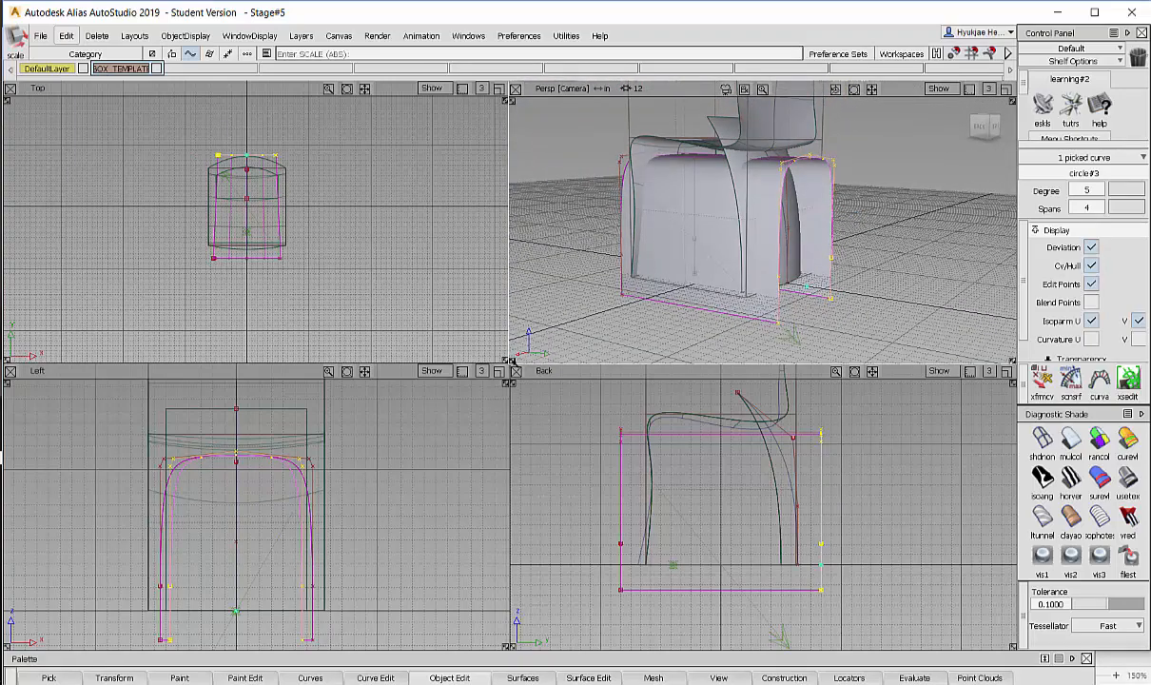
pyautogui.moveTo(512, 362); pyautogui.dragTo(511, 654)
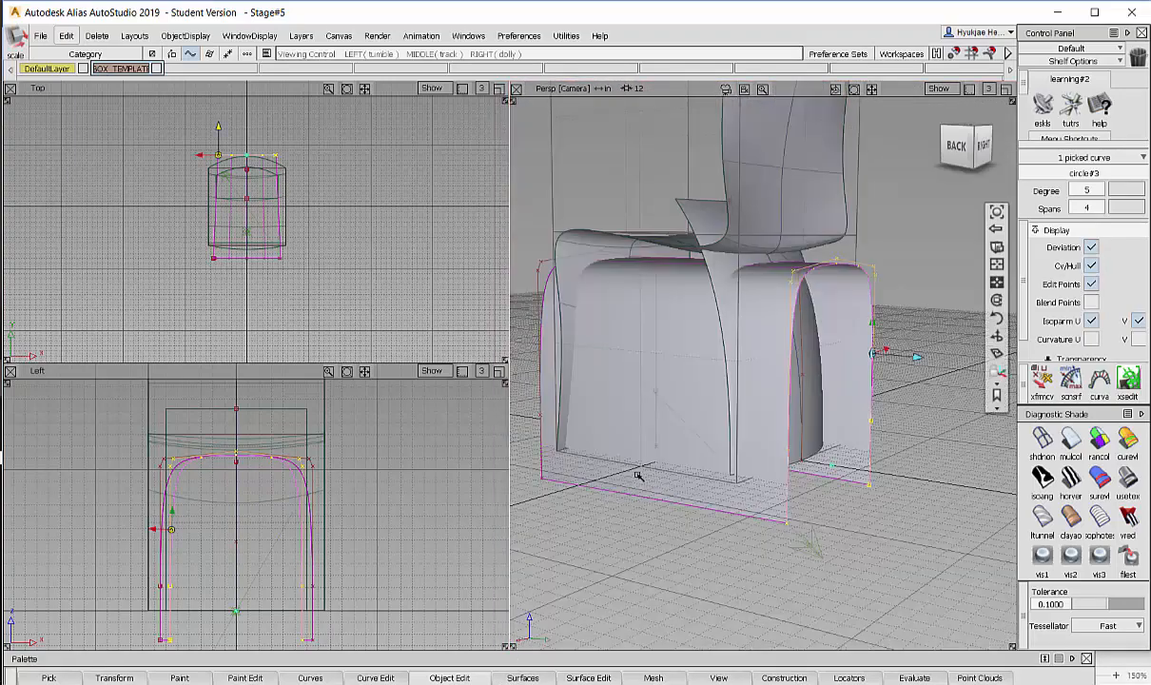
pyautogui.keyDown('alt'); pyautogui.keyDown('shift'); pyautogui.moveTo(684, 413); pyautogui.dragTo(627, 430, button='middle'); pyautogui.keyUp('shift'); pyautogui.keyUp('alt')
pyautogui.keyDown('alt'); pyautogui.keyDown('shift'); pyautogui.moveTo(627, 431); pyautogui.dragTo(704, 424, button='right'); pyautogui.keyUp('shift'); pyautogui.keyUp('alt')
pyautogui.keyDown('alt'); pyautogui.keyDown('shift'); pyautogui.moveTo(703, 424); pyautogui.dragTo(661, 419); pyautogui.keyUp('shift'); pyautogui.keyUp('alt')
pyautogui.keyDown('alt'); pyautogui.keyDown('shift'); pyautogui.moveTo(661, 418); pyautogui.dragTo(549, 396, button='right'); pyautogui.keyUp('shift'); pyautogui.keyUp('alt')
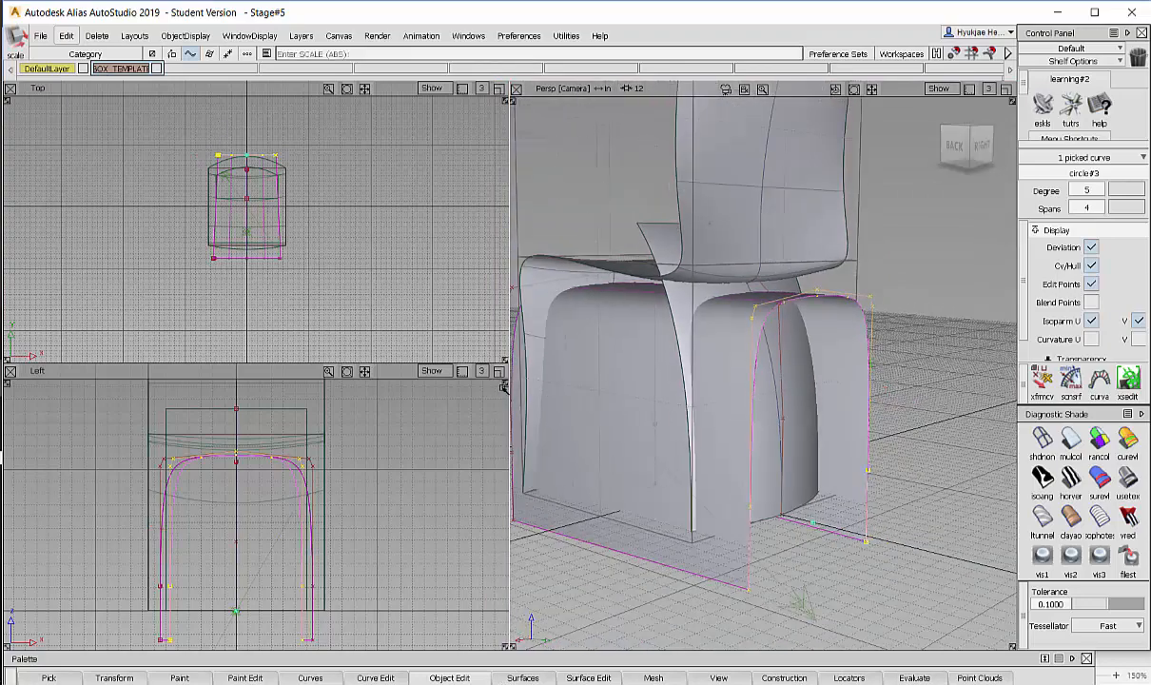
# - Extend the Left view to full height beside the perspective view and frame both arch curves
pyautogui.moveTo(504, 384); pyautogui.dragTo(506, 103)
pyautogui.keyDown('alt'); pyautogui.keyDown('shift'); pyautogui.moveTo(366, 327); pyautogui.dragTo(380, 249, button='middle'); pyautogui.keyUp('shift'); pyautogui.keyUp('alt')
pyautogui.moveTo(381, 249)
pyautogui.keyDown('alt'); pyautogui.keyDown('shift'); pyautogui.mouseDown(button='right')
pyautogui.moveTo(358, 240)
pyautogui.moveTo(375, 242)
pyautogui.mouseUp(button='right'); pyautogui.keyUp('shift'); pyautogui.keyUp('alt')
pyautogui.keyDown('alt'); pyautogui.keyDown('shift'); pyautogui.moveTo(589, 353); pyautogui.dragTo(663, 485); pyautogui.keyUp('shift'); pyautogui.keyUp('alt')
pyautogui.keyDown('alt'); pyautogui.keyDown('shift'); pyautogui.moveTo(736, 529); pyautogui.dragTo(692, 574, button='middle'); pyautogui.keyUp('shift'); pyautogui.keyUp('alt')
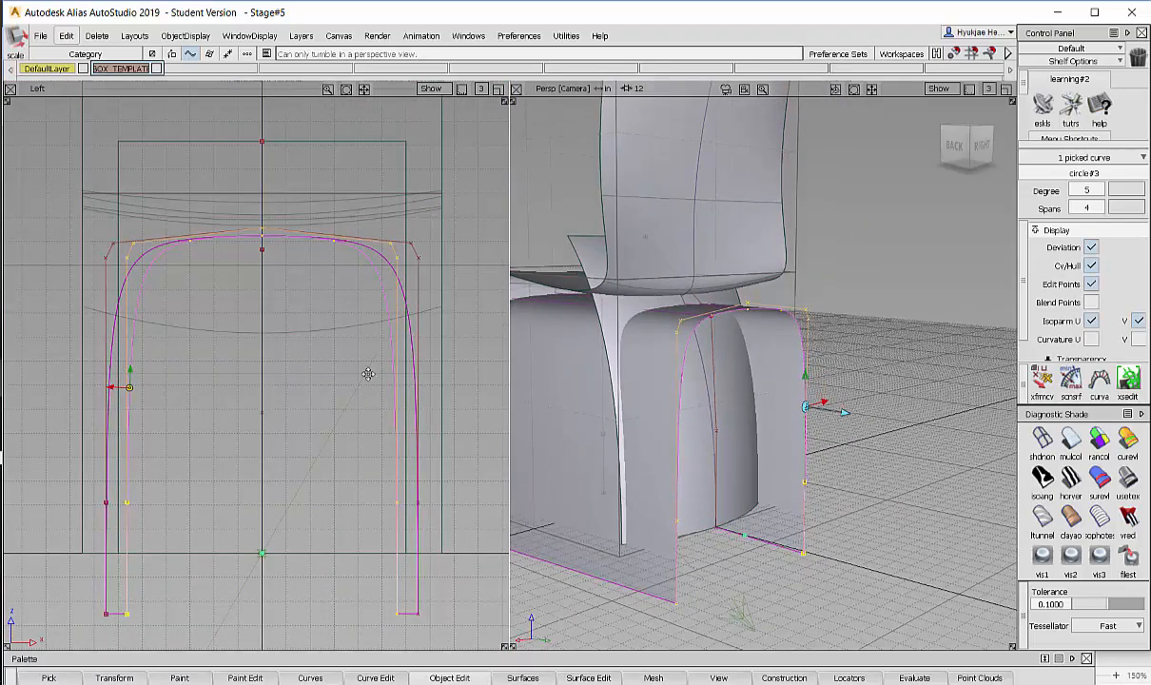
# - Scale the rear arch curve further inward along X, checking the stronger taper of the skin in perspective
pyautogui.keyDown('alt'); pyautogui.keyDown('shift'); pyautogui.moveTo(368, 374); pyautogui.dragTo(352, 335, button='middle'); pyautogui.keyUp('shift'); pyautogui.keyUp('alt')
pyautogui.moveTo(440, 330)
pyautogui.keyDown('ctrl'); pyautogui.keyDown('shift'); pyautogui.mouseDown(button='right')
pyautogui.moveTo(459, 295)
pyautogui.moveTo(482, 330)
pyautogui.mouseUp(button='right'); pyautogui.keyUp('shift'); pyautogui.keyUp('ctrl')
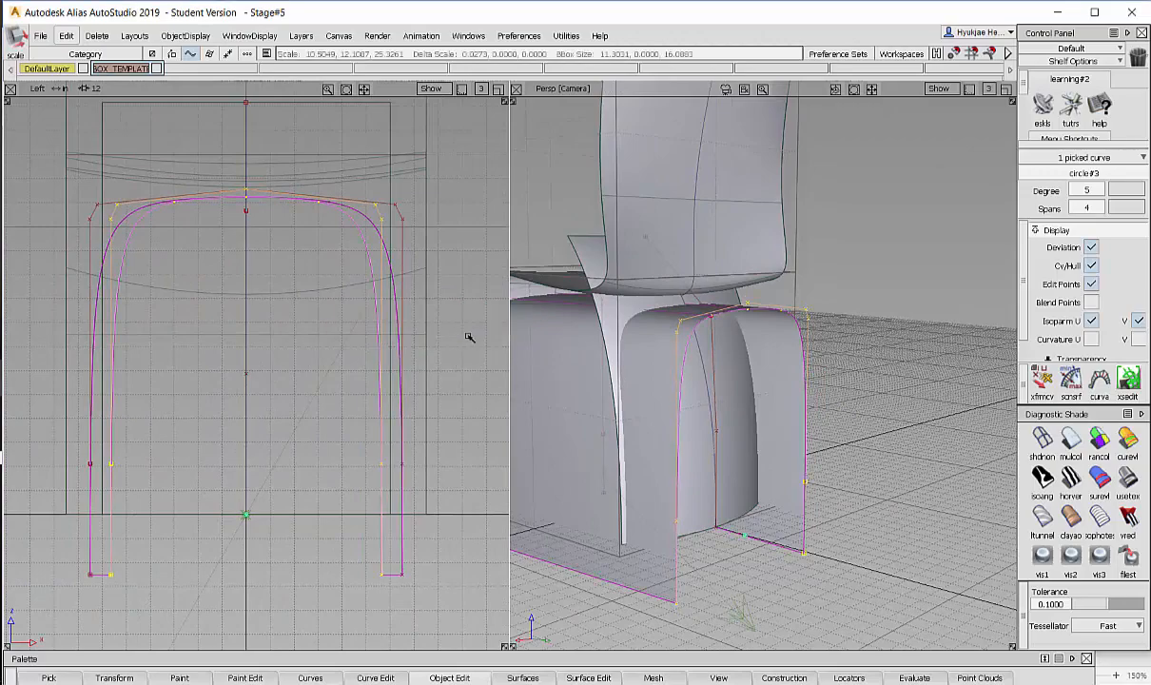
pyautogui.moveTo(470, 333); pyautogui.dragTo(448, 346, button='middle')
pyautogui.keyDown('alt'); pyautogui.keyDown('shift'); pyautogui.moveTo(806, 364); pyautogui.dragTo(824, 361); pyautogui.keyUp('shift'); pyautogui.keyUp('alt')
pyautogui.keyDown('alt'); pyautogui.keyDown('shift'); pyautogui.moveTo(823, 361); pyautogui.dragTo(844, 346, button='right'); pyautogui.keyUp('shift'); pyautogui.keyUp('alt')
pyautogui.keyDown('alt'); pyautogui.keyDown('shift'); pyautogui.moveTo(844, 347); pyautogui.dragTo(899, 320, button='middle'); pyautogui.keyUp('shift'); pyautogui.keyUp('alt')
pyautogui.keyDown('alt'); pyautogui.keyDown('shift'); pyautogui.moveTo(899, 321); pyautogui.dragTo(814, 303, button='right'); pyautogui.keyUp('shift'); pyautogui.keyUp('alt')
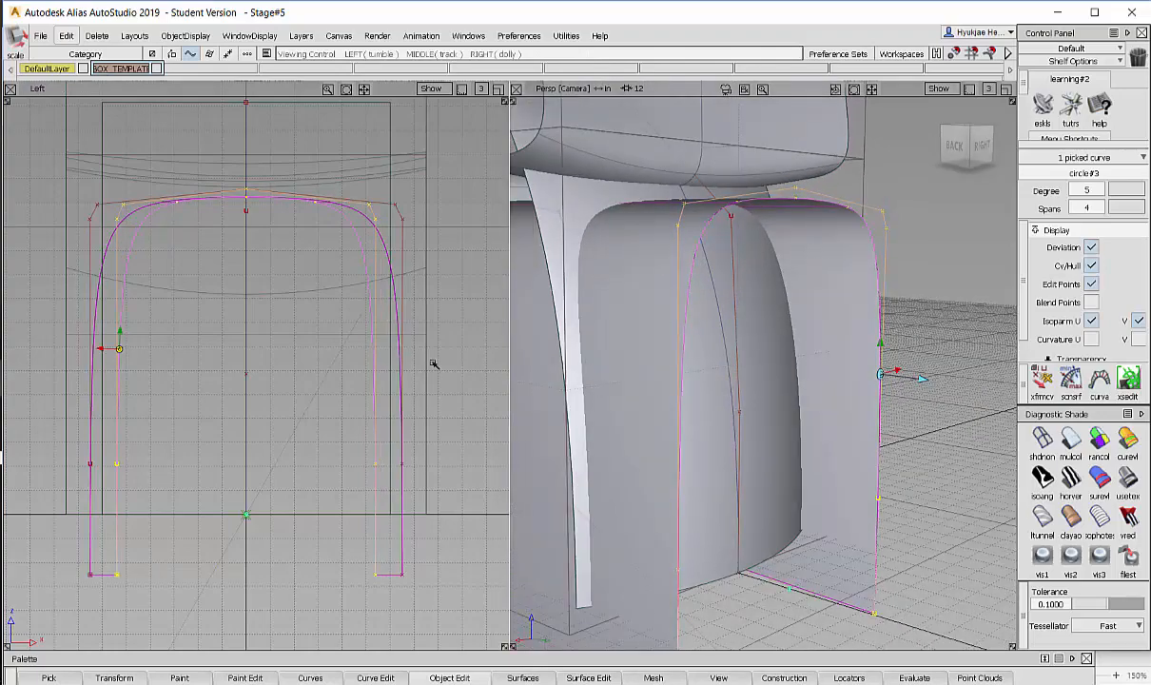
pyautogui.moveTo(441, 343); pyautogui.dragTo(569, 561, button='middle')
pyautogui.keyDown('alt'); pyautogui.keyDown('shift'); pyautogui.moveTo(684, 313); pyautogui.dragTo(593, 420); pyautogui.keyUp('shift'); pyautogui.keyUp('alt')
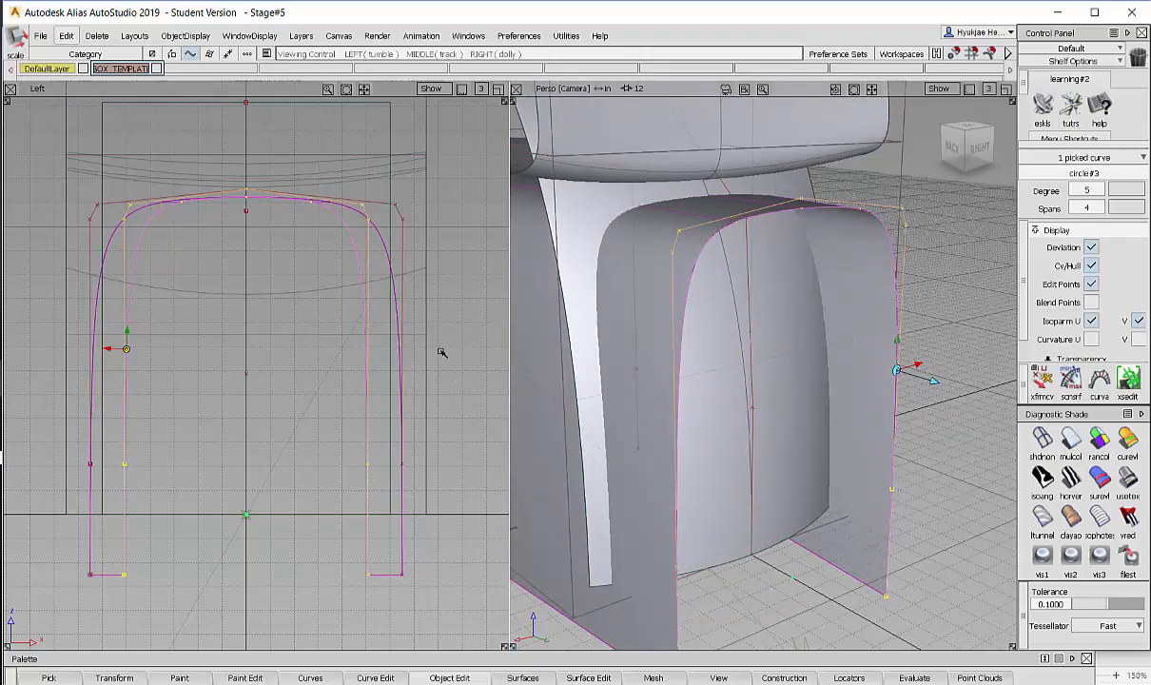
pyautogui.moveTo(475, 339); pyautogui.dragTo(463, 340, button='middle')
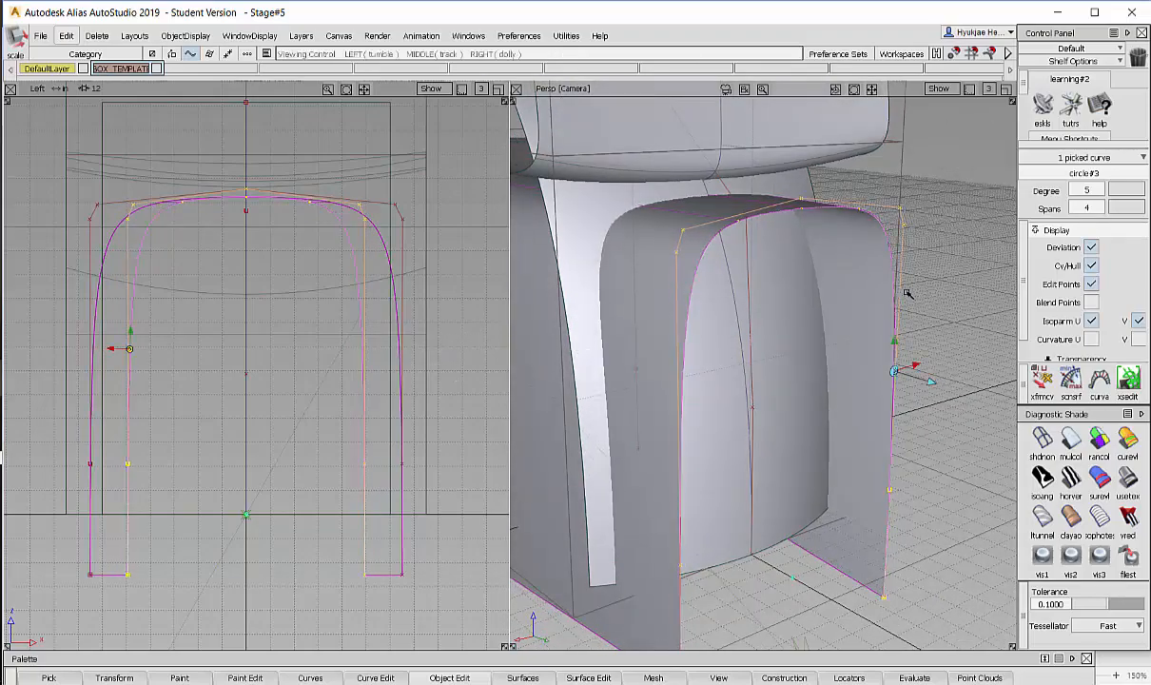
# - Examine the tapered arch surface from several angles against the chair's seat and legs
pyautogui.keyDown('alt'); pyautogui.keyDown('shift'); pyautogui.moveTo(906, 292); pyautogui.dragTo(851, 249); pyautogui.keyUp('shift'); pyautogui.keyUp('alt')
pyautogui.keyDown('alt'); pyautogui.keyDown('shift'); pyautogui.moveTo(884, 266); pyautogui.dragTo(821, 286, button='right'); pyautogui.keyUp('shift'); pyautogui.keyUp('alt')
pyautogui.keyDown('alt'); pyautogui.keyDown('shift'); pyautogui.moveTo(782, 304); pyautogui.dragTo(806, 295); pyautogui.keyUp('shift'); pyautogui.keyUp('alt')
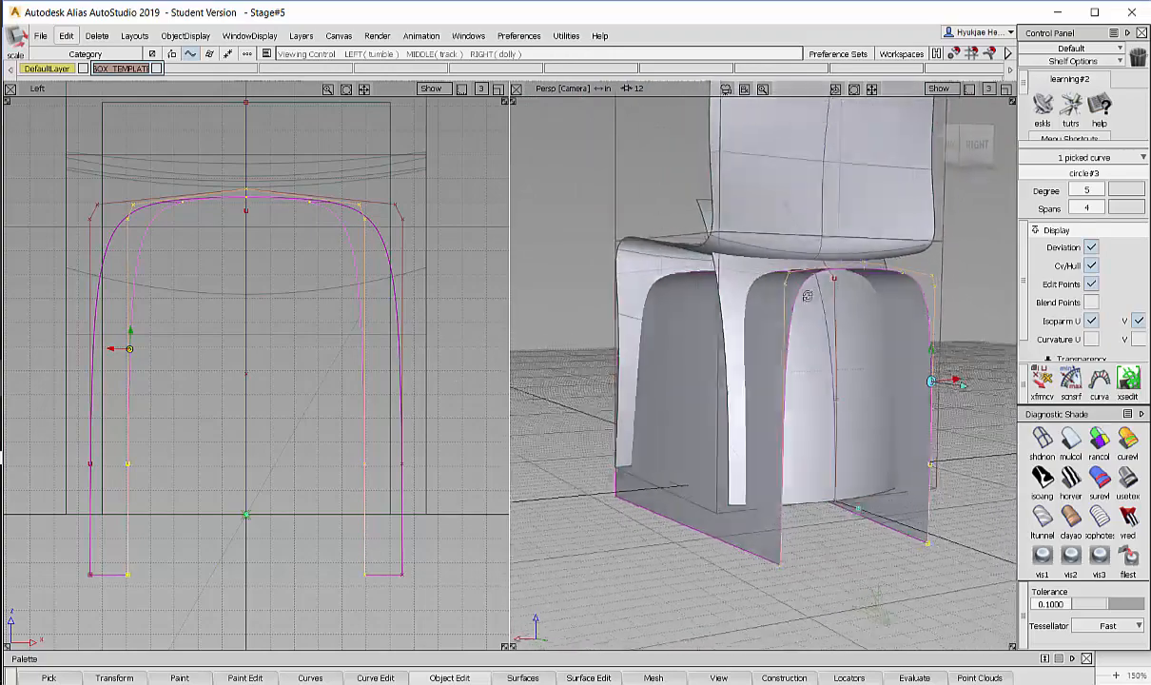
pyautogui.keyDown('alt'); pyautogui.keyDown('shift'); pyautogui.moveTo(806, 295); pyautogui.dragTo(840, 296, button='right'); pyautogui.keyUp('shift'); pyautogui.keyUp('alt')
pyautogui.keyDown('alt'); pyautogui.keyDown('shift'); pyautogui.moveTo(839, 296); pyautogui.dragTo(816, 340); pyautogui.keyUp('shift'); pyautogui.keyUp('alt')
pyautogui.keyDown('alt'); pyautogui.keyDown('shift'); pyautogui.moveTo(816, 340); pyautogui.dragTo(770, 354, button='right'); pyautogui.keyUp('shift'); pyautogui.keyUp('alt')
pyautogui.keyDown('alt'); pyautogui.keyDown('shift'); pyautogui.moveTo(799, 366); pyautogui.dragTo(858, 371, button='middle'); pyautogui.keyUp('shift'); pyautogui.keyUp('alt')
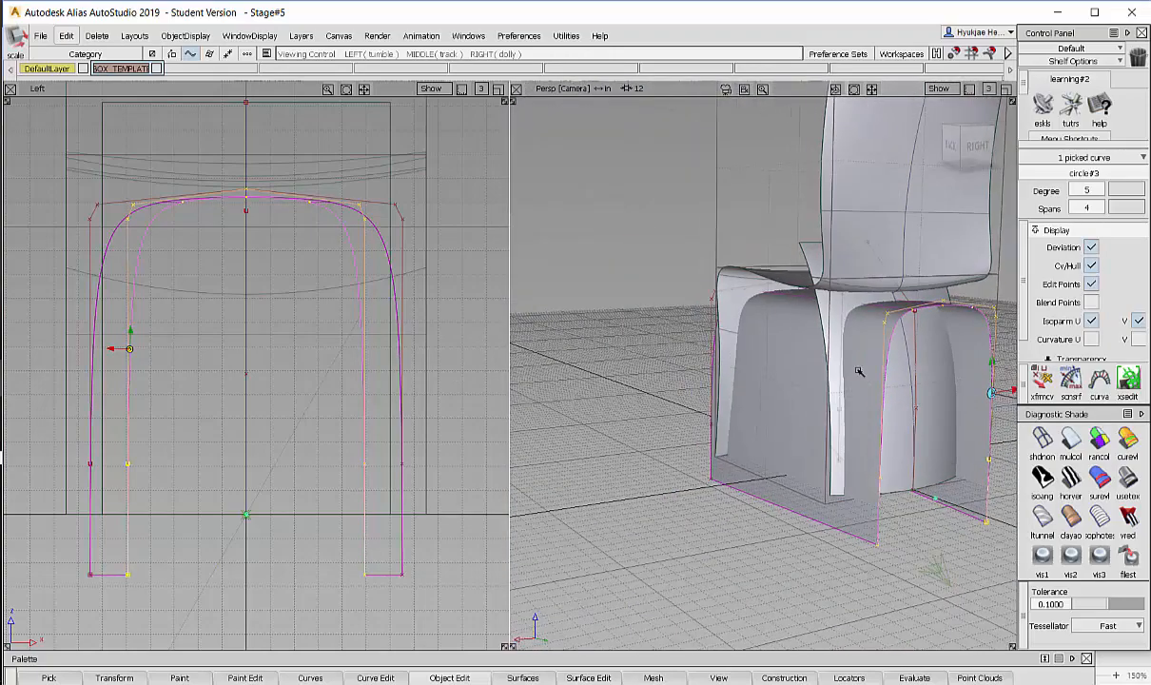
pyautogui.keyDown('alt'); pyautogui.keyDown('shift'); pyautogui.moveTo(858, 371); pyautogui.dragTo(841, 378, button='right'); pyautogui.keyUp('shift'); pyautogui.keyUp('alt')
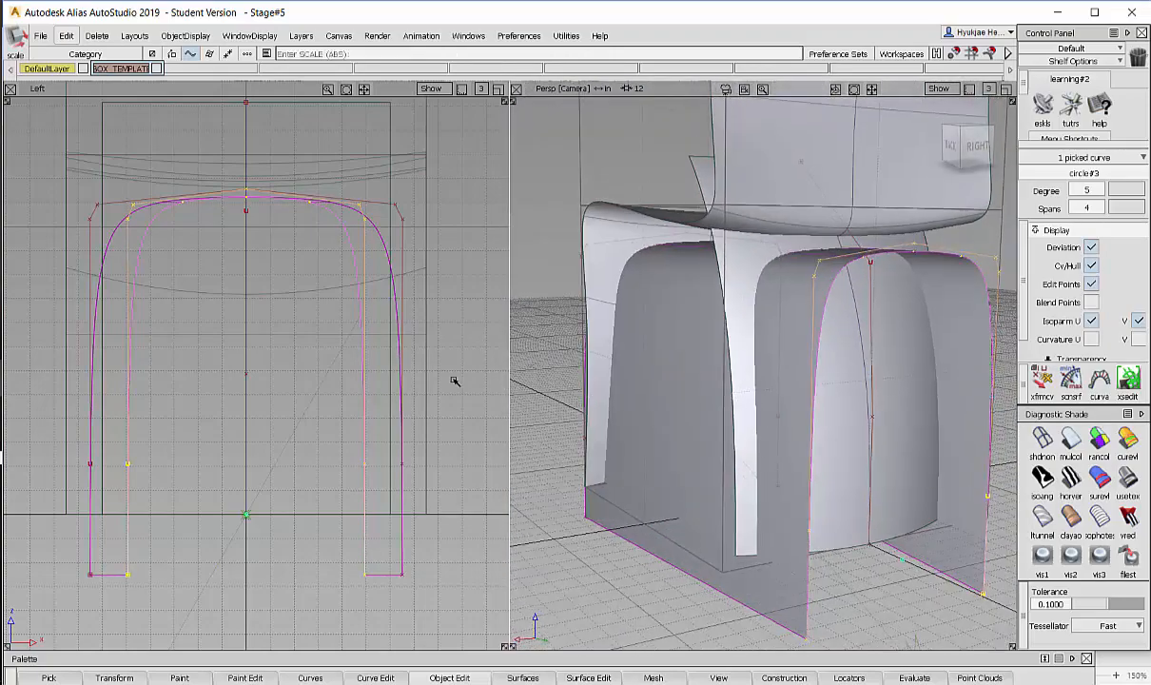
# - Scale the rear arch curve along X in the Left view to refine the arch surface's taper
pyautogui.moveTo(455, 380); pyautogui.dragTo(354, 381, button='middle')
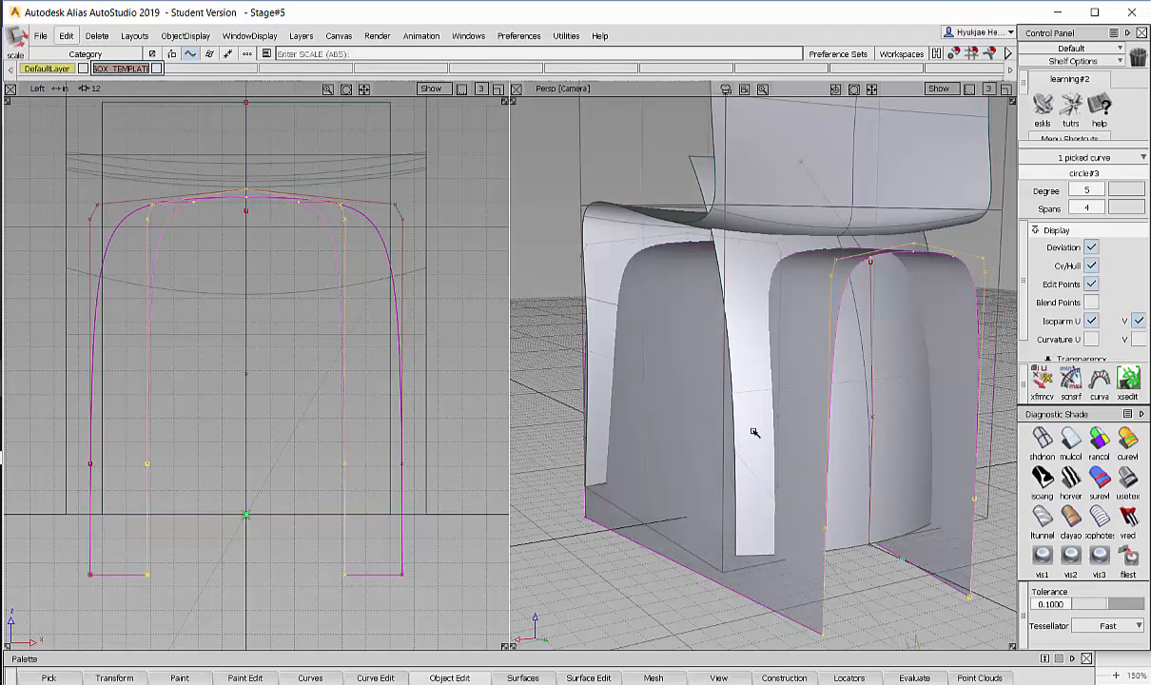
pyautogui.moveTo(455, 407)
pyautogui.mouseDown(button='middle')
pyautogui.moveTo(619, 388)
pyautogui.moveTo(647, 400)
pyautogui.mouseUp(button='middle')
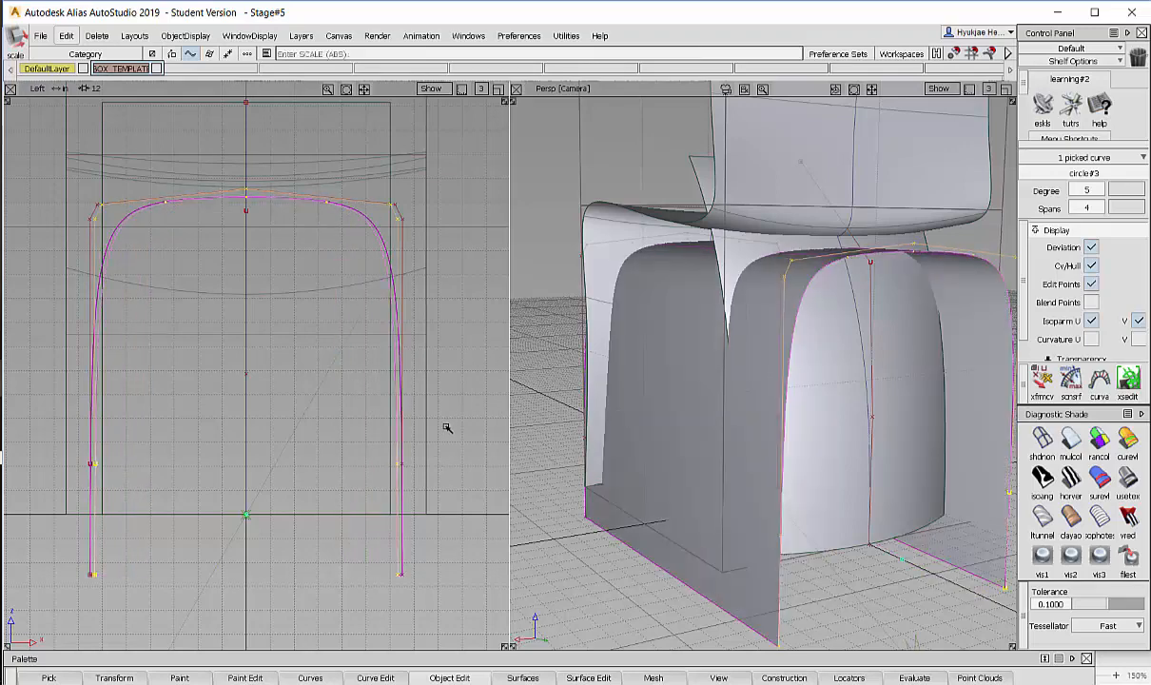
pyautogui.moveTo(475, 400)
pyautogui.mouseDown(button='middle')
pyautogui.moveTo(470, 415)
pyautogui.moveTo(497, 420)
pyautogui.moveTo(470, 426)
pyautogui.moveTo(526, 431)
pyautogui.mouseUp(button='middle')
pyautogui.keyDown('alt'); pyautogui.keyDown('shift'); pyautogui.moveTo(738, 476); pyautogui.dragTo(819, 243); pyautogui.keyUp('shift'); pyautogui.keyUp('alt')
# - Clear the selection and hide the control vertices and hulls of both arch curves
pyautogui.moveTo(1003, 339); pyautogui.dragTo(1003, 340)
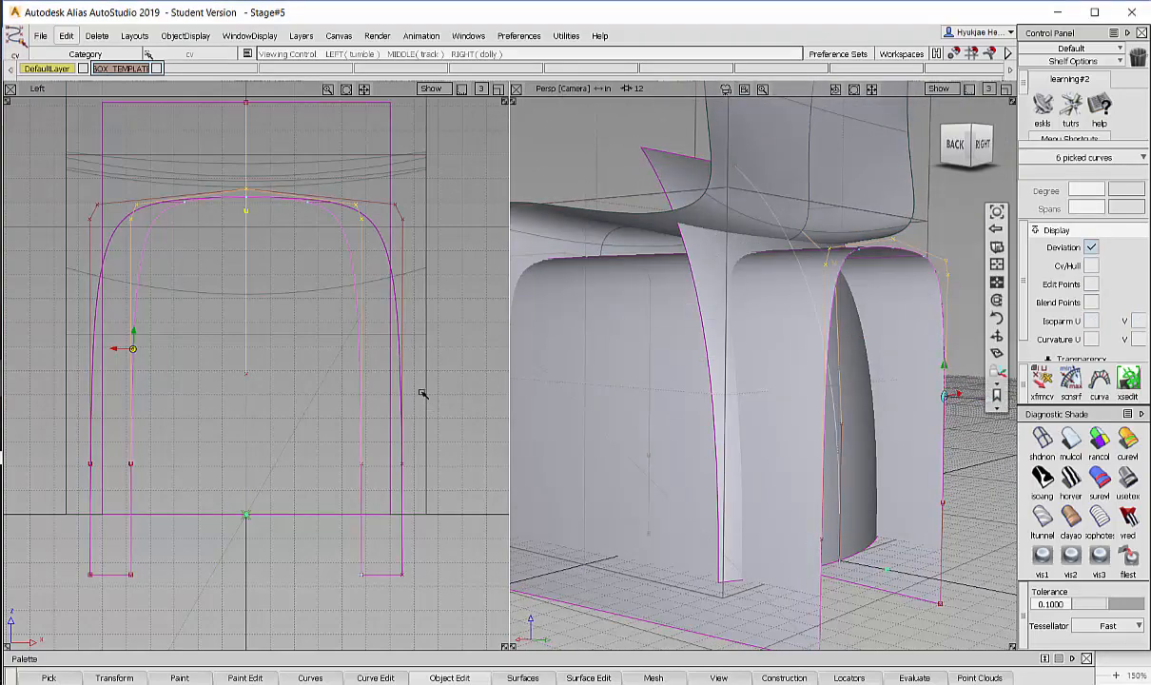
pyautogui.keyDown('alt'); pyautogui.keyDown('shift'); pyautogui.moveTo(422, 393); pyautogui.dragTo(174, 281, button='middle'); pyautogui.keyUp('shift'); pyautogui.keyUp('alt')
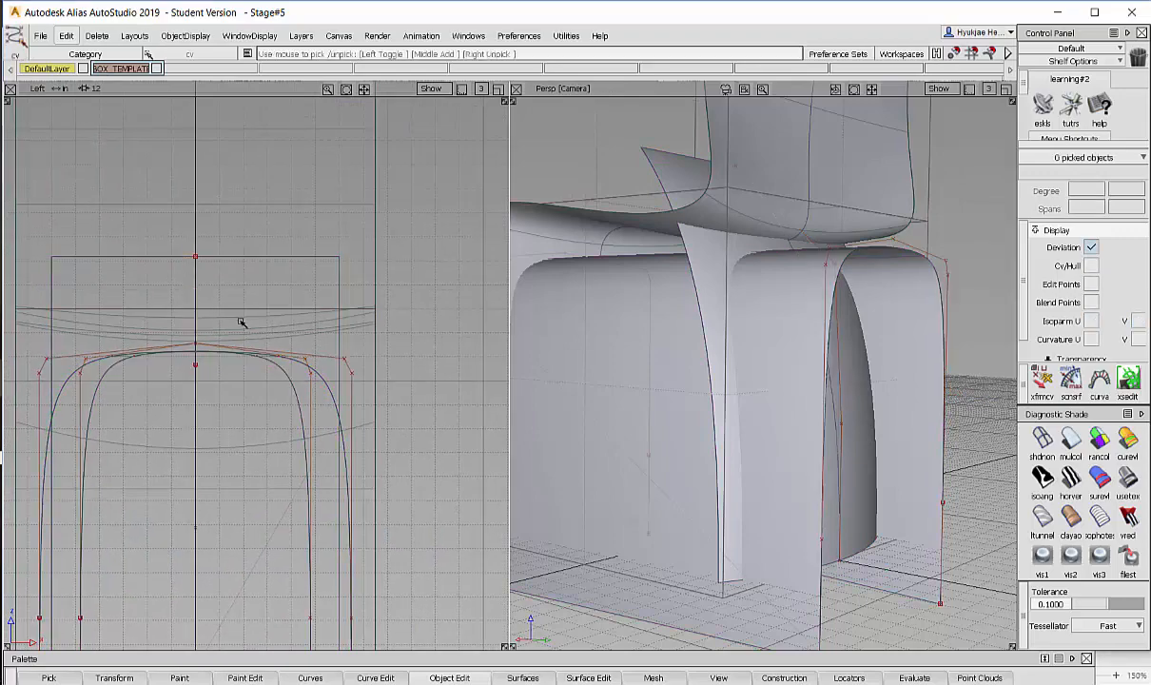
pyautogui.keyDown('alt'); pyautogui.keyDown('shift'); pyautogui.moveTo(796, 317); pyautogui.dragTo(760, 327); pyautogui.keyUp('shift'); pyautogui.keyUp('alt')
pyautogui.keyDown('alt'); pyautogui.keyDown('shift'); pyautogui.moveTo(666, 285); pyautogui.dragTo(649, 271); pyautogui.keyUp('shift'); pyautogui.keyUp('alt')
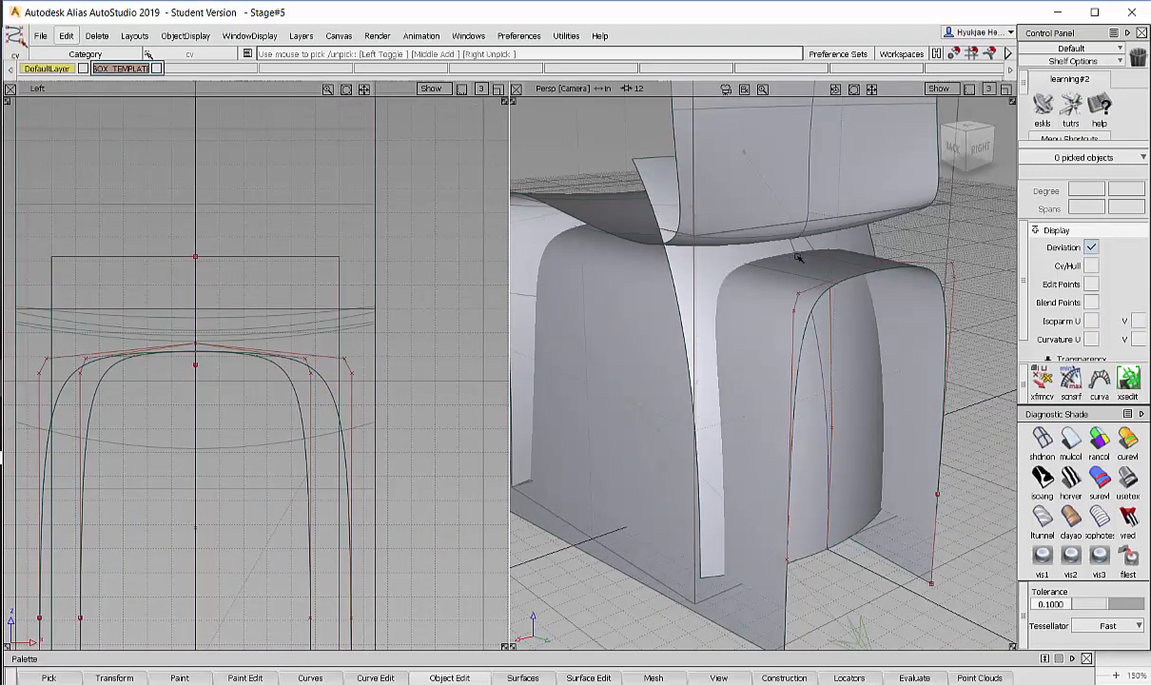
pyautogui.keyDown('ctrl'); pyautogui.keyDown('shift'); pyautogui.moveTo(798, 257); pyautogui.dragTo(835, 322, button='right'); pyautogui.keyUp('shift'); pyautogui.keyUp('ctrl')
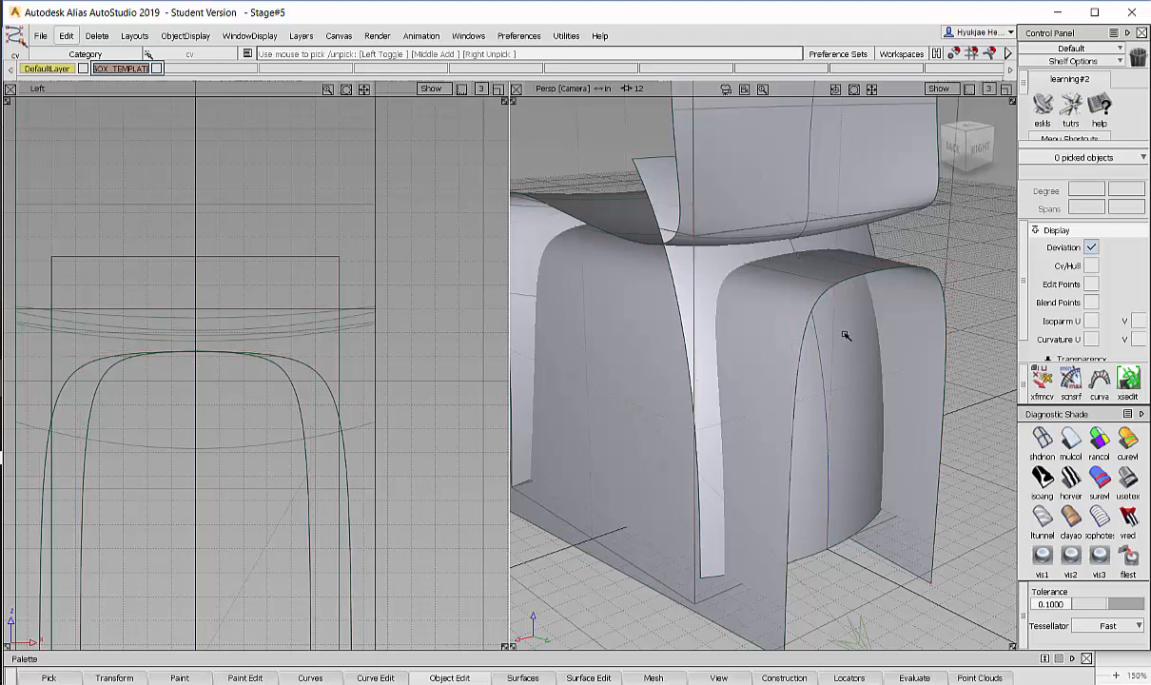
pyautogui.keyDown('ctrl'); pyautogui.keyDown('shift'); pyautogui.moveTo(915, 247); pyautogui.dragTo(950, 278); pyautogui.keyUp('shift'); pyautogui.keyUp('ctrl')
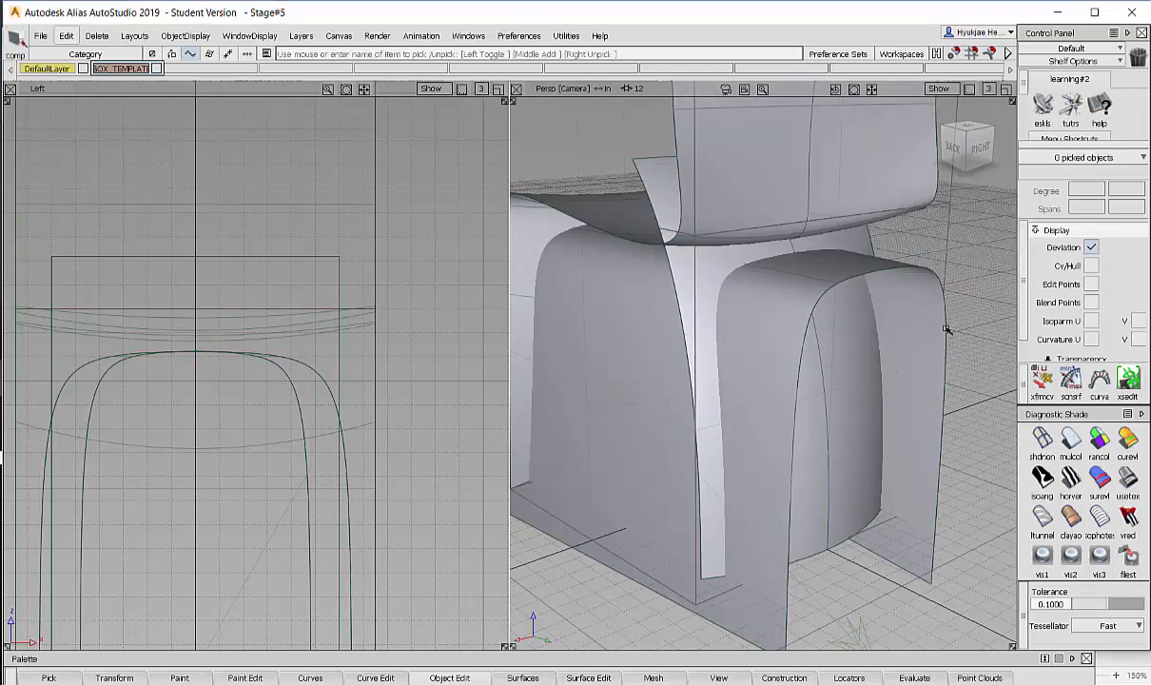
# - Show the rear arch curve's control vertices, pick the ones along its top and move them down in the Left view
pyautogui.click(946, 331)
pyautogui.keyDown('alt'); pyautogui.keyDown('shift'); pyautogui.moveTo(883, 375); pyautogui.dragTo(818, 313); pyautogui.keyUp('shift'); pyautogui.keyUp('alt')
pyautogui.keyDown('ctrl'); pyautogui.keyDown('shift'); pyautogui.moveTo(819, 296); pyautogui.dragTo(863, 312, button='right'); pyautogui.keyUp('shift'); pyautogui.keyUp('ctrl')
pyautogui.keyDown('alt'); pyautogui.keyDown('shift'); pyautogui.moveTo(812, 373); pyautogui.dragTo(796, 370, button='middle'); pyautogui.keyUp('shift'); pyautogui.keyUp('alt')
pyautogui.keyDown('ctrl'); pyautogui.keyDown('shift'); pyautogui.moveTo(740, 331); pyautogui.dragTo(1051, 193); pyautogui.keyUp('shift'); pyautogui.keyUp('ctrl')
pyautogui.keyDown('alt'); pyautogui.keyDown('shift'); pyautogui.moveTo(265, 387); pyautogui.dragTo(293, 379, button='middle'); pyautogui.keyUp('shift'); pyautogui.keyUp('alt')
pyautogui.keyDown('ctrl'); pyautogui.keyDown('shift'); pyautogui.moveTo(339, 357); pyautogui.dragTo(340, 359, button='right'); pyautogui.keyUp('shift'); pyautogui.keyUp('ctrl')
pyautogui.keyDown('ctrl'); pyautogui.keyDown('shift'); pyautogui.moveTo(354, 311); pyautogui.dragTo(353, 314, button='right'); pyautogui.keyUp('shift'); pyautogui.keyUp('ctrl')
pyautogui.moveTo(449, 347); pyautogui.dragTo(430, 415)
pyautogui.moveTo(430, 416); pyautogui.dragTo(422, 451, button='right')
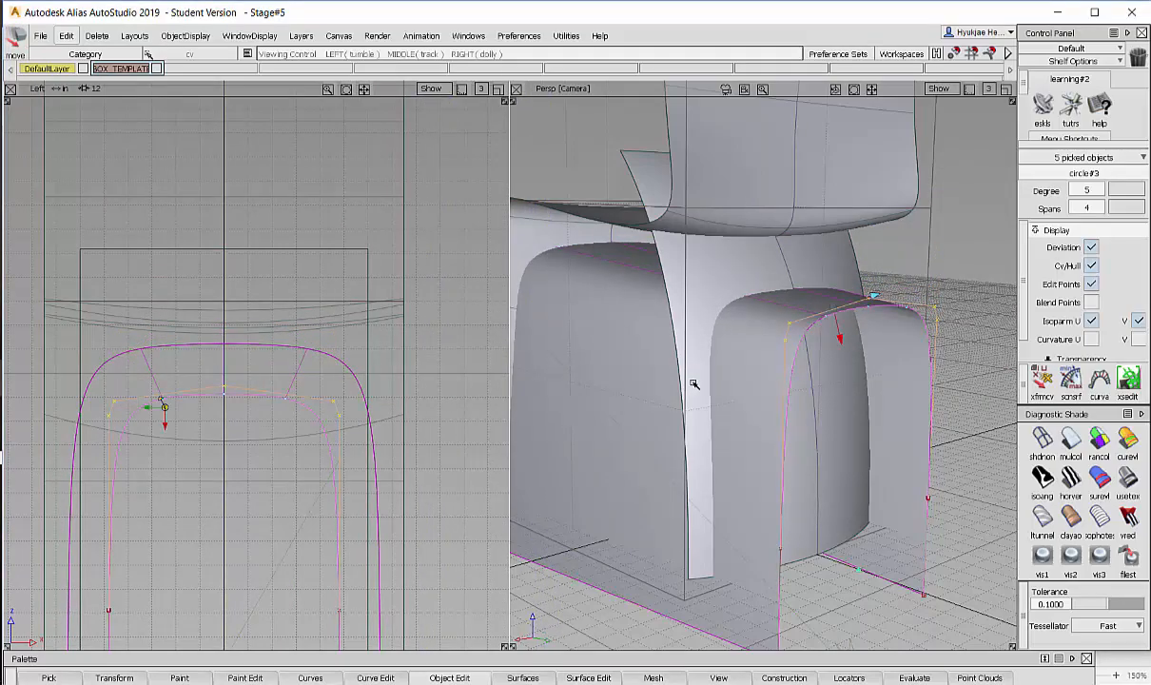
# - Raise the rear arch curve's top control vertices about 0.106 along Z
pyautogui.keyDown('alt'); pyautogui.keyDown('shift'); pyautogui.moveTo(693, 385); pyautogui.dragTo(681, 329, button='right'); pyautogui.keyUp('shift'); pyautogui.keyUp('alt')
pyautogui.keyDown('alt'); pyautogui.keyDown('shift'); pyautogui.moveTo(681, 329); pyautogui.dragTo(708, 304); pyautogui.keyUp('shift'); pyautogui.keyUp('alt')
pyautogui.keyDown('alt'); pyautogui.keyDown('shift'); pyautogui.moveTo(708, 304); pyautogui.dragTo(730, 295, button='right'); pyautogui.keyUp('shift'); pyautogui.keyUp('alt')
pyautogui.moveTo(730, 294)
pyautogui.keyDown('alt'); pyautogui.keyDown('shift'); pyautogui.mouseDown()
pyautogui.moveTo(734, 280)
pyautogui.moveTo(721, 306)
pyautogui.mouseUp(); pyautogui.keyUp('shift'); pyautogui.keyUp('alt')
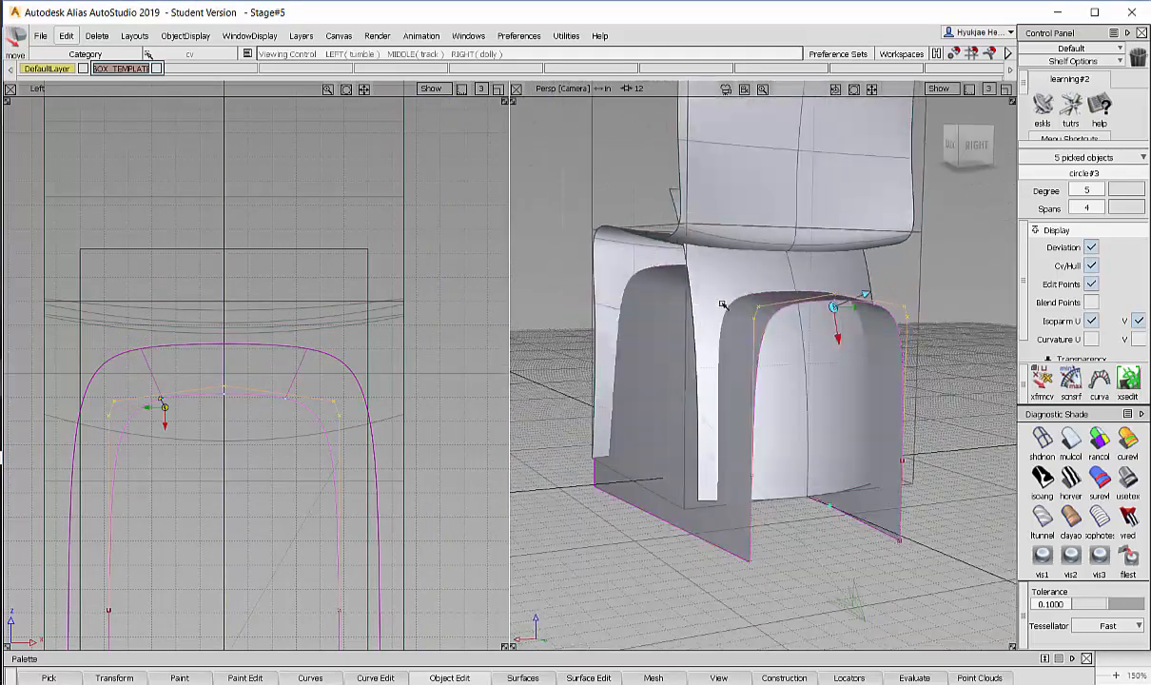
pyautogui.keyDown('alt'); pyautogui.keyDown('shift'); pyautogui.moveTo(722, 306); pyautogui.dragTo(736, 275, button='right'); pyautogui.keyUp('shift'); pyautogui.keyUp('alt')
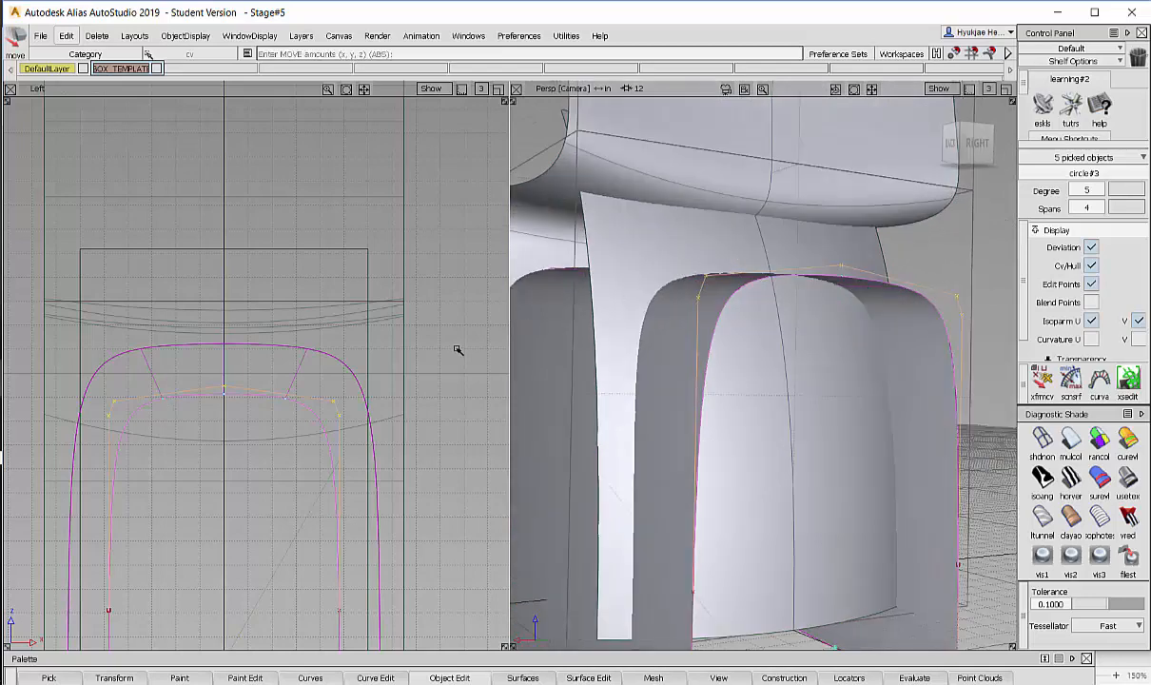
pyautogui.moveTo(457, 350); pyautogui.dragTo(458, 318, button='right')
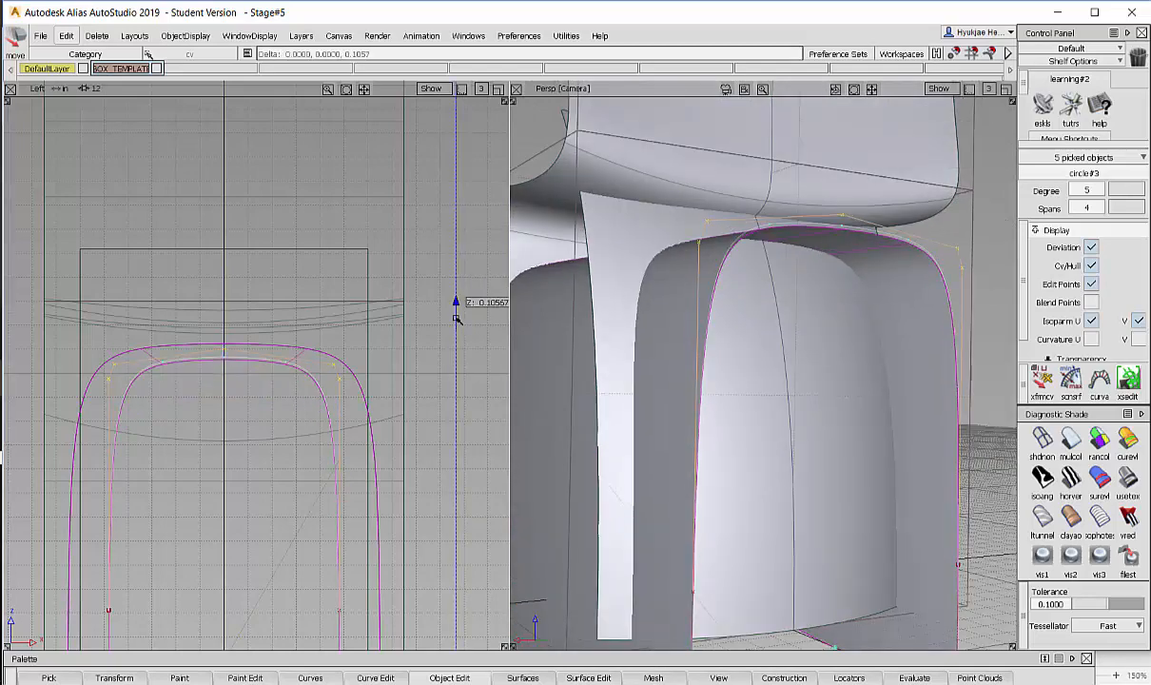
# - Maximize the perspective view and examine the reshaped arch surface against the seat and legs from several angles
pyautogui.keyDown('alt'); pyautogui.keyDown('shift'); pyautogui.moveTo(761, 381); pyautogui.dragTo(832, 417); pyautogui.keyUp('shift'); pyautogui.keyUp('alt')
pyautogui.moveTo(832, 417)
pyautogui.keyDown('alt'); pyautogui.keyDown('shift'); pyautogui.mouseDown(button='right')
pyautogui.moveTo(791, 441)
pyautogui.moveTo(816, 408)
pyautogui.mouseUp(button='right'); pyautogui.keyUp('shift'); pyautogui.keyUp('alt')
pyautogui.keyDown('alt'); pyautogui.keyDown('shift'); pyautogui.moveTo(817, 408); pyautogui.dragTo(840, 313); pyautogui.keyUp('shift'); pyautogui.keyUp('alt')
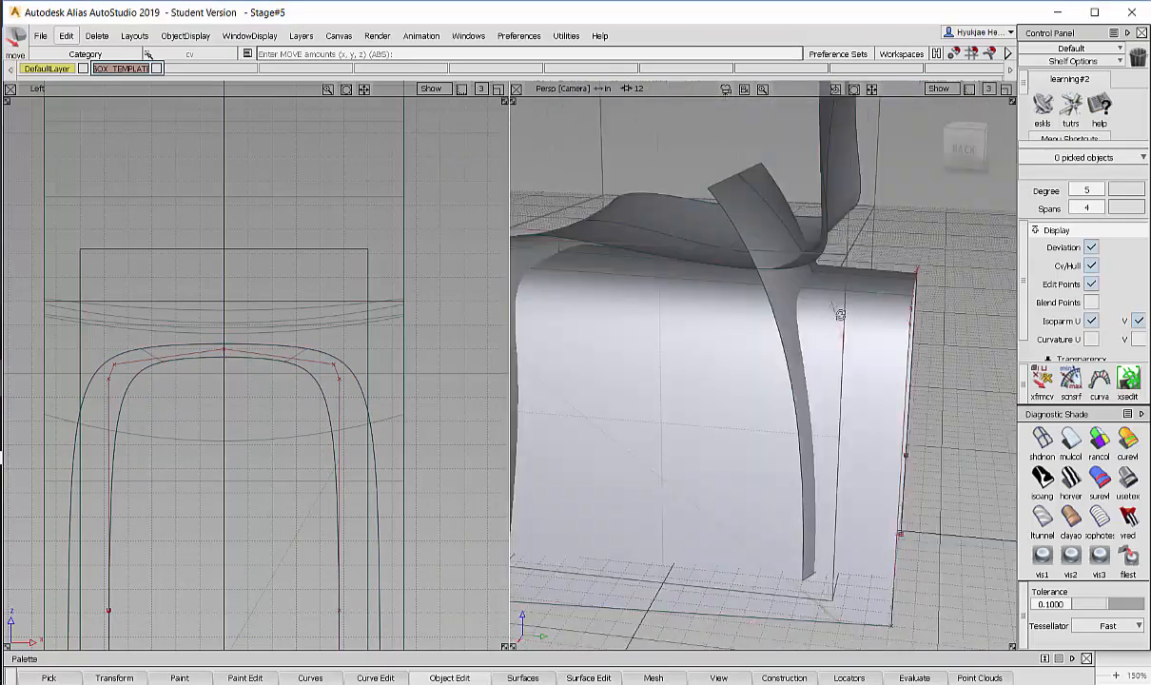
pyautogui.keyDown('alt'); pyautogui.keyDown('shift'); pyautogui.moveTo(840, 313); pyautogui.dragTo(875, 305, button='right'); pyautogui.keyUp('shift'); pyautogui.keyUp('alt')
pyautogui.moveTo(875, 305)
pyautogui.keyDown('alt'); pyautogui.keyDown('shift'); pyautogui.mouseDown()
pyautogui.moveTo(895, 314)
pyautogui.moveTo(871, 329)
pyautogui.mouseUp(); pyautogui.keyUp('shift'); pyautogui.keyUp('alt')
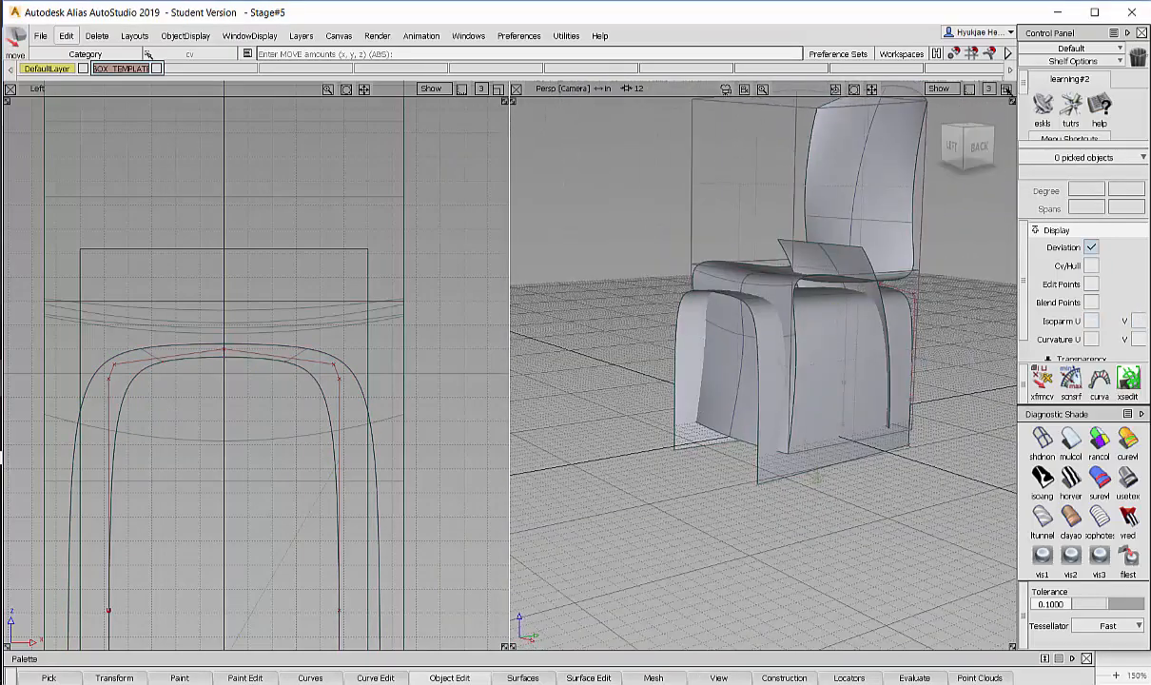
pyautogui.click(1006, 90)
pyautogui.keyDown('alt'); pyautogui.keyDown('shift'); pyautogui.moveTo(766, 257); pyautogui.dragTo(711, 393); pyautogui.keyUp('shift'); pyautogui.keyUp('alt')
pyautogui.keyDown('alt'); pyautogui.keyDown('shift'); pyautogui.moveTo(711, 392); pyautogui.dragTo(693, 374, button='right'); pyautogui.keyUp('shift'); pyautogui.keyUp('alt')
pyautogui.keyDown('alt'); pyautogui.keyDown('shift'); pyautogui.moveTo(693, 374); pyautogui.dragTo(738, 380); pyautogui.keyUp('shift'); pyautogui.keyUp('alt')
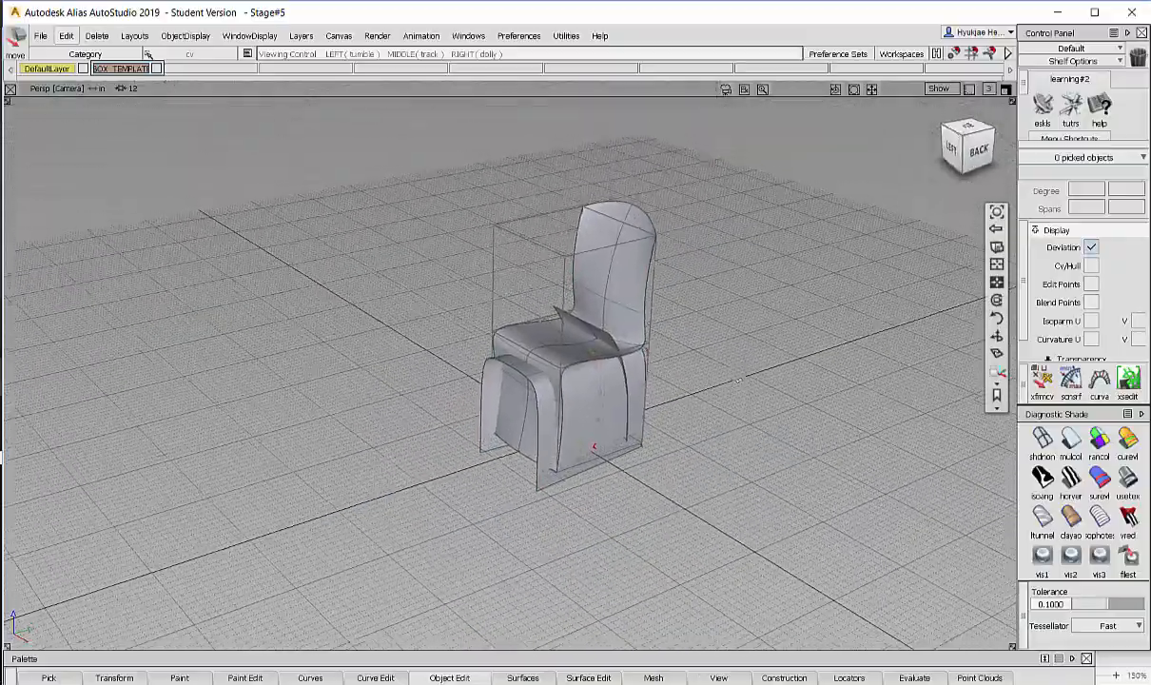
pyautogui.moveTo(738, 380)
pyautogui.keyDown('alt'); pyautogui.keyDown('shift'); pyautogui.mouseDown(button='right')
pyautogui.moveTo(778, 349)
pyautogui.moveTo(746, 360)
pyautogui.mouseUp(button='right'); pyautogui.keyUp('shift'); pyautogui.keyUp('alt')
pyautogui.keyDown('alt'); pyautogui.keyDown('shift'); pyautogui.moveTo(746, 359); pyautogui.dragTo(742, 319); pyautogui.keyUp('shift'); pyautogui.keyUp('alt')
pyautogui.keyDown('alt'); pyautogui.keyDown('shift'); pyautogui.moveTo(741, 319); pyautogui.dragTo(768, 319, button='right'); pyautogui.keyUp('shift'); pyautogui.keyUp('alt')
pyautogui.keyDown('alt'); pyautogui.keyDown('shift'); pyautogui.moveTo(768, 319); pyautogui.dragTo(746, 347, button='middle'); pyautogui.keyUp('shift'); pyautogui.keyUp('alt')
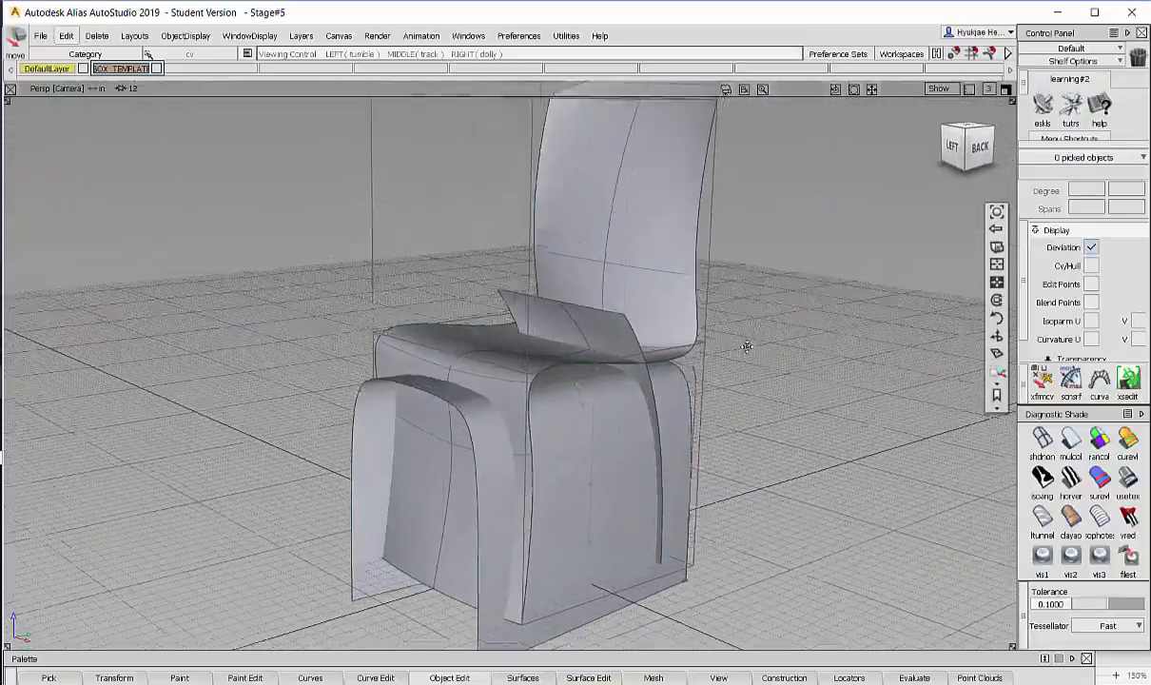
pyautogui.moveTo(747, 347)
pyautogui.keyDown('alt'); pyautogui.keyDown('shift'); pyautogui.mouseDown(button='right')
pyautogui.moveTo(722, 349)
pyautogui.moveTo(758, 352)
pyautogui.mouseUp(button='right'); pyautogui.keyUp('shift'); pyautogui.keyUp('alt')
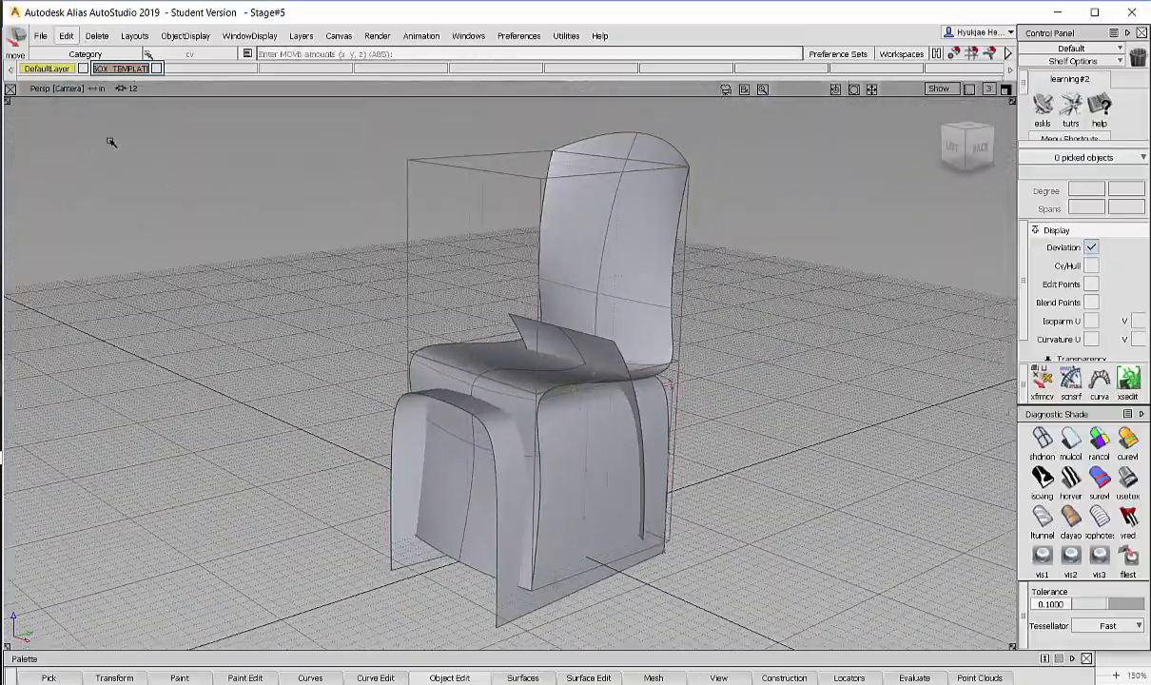
pyautogui.keyDown('alt'); pyautogui.keyDown('shift'); pyautogui.moveTo(690, 314); pyautogui.dragTo(660, 325); pyautogui.keyUp('shift'); pyautogui.keyUp('alt')
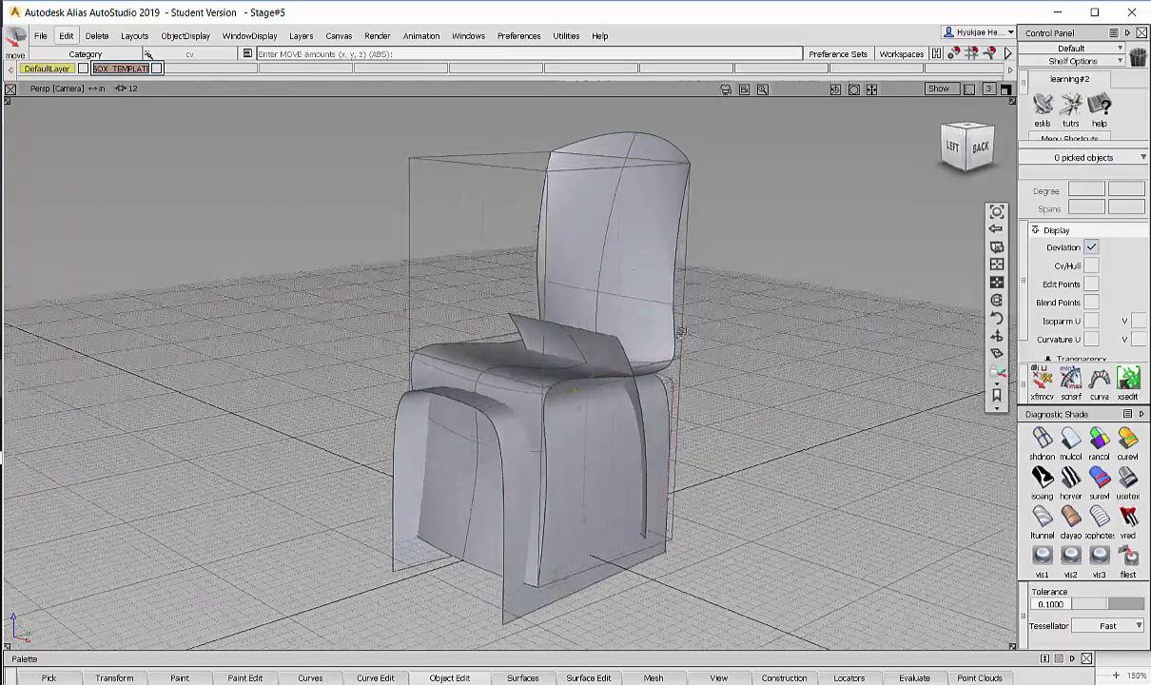
pyautogui.keyDown('alt'); pyautogui.keyDown('shift'); pyautogui.moveTo(660, 326); pyautogui.dragTo(686, 326, button='right'); pyautogui.keyUp('shift'); pyautogui.keyUp('alt')
pyautogui.keyDown('alt'); pyautogui.keyDown('shift'); pyautogui.moveTo(686, 326); pyautogui.dragTo(696, 322); pyautogui.keyUp('shift'); pyautogui.keyUp('alt')
pyautogui.keyDown('alt'); pyautogui.keyDown('shift'); pyautogui.moveTo(696, 322); pyautogui.dragTo(669, 328, button='right'); pyautogui.keyUp('shift'); pyautogui.keyUp('alt')
pyautogui.keyDown('alt'); pyautogui.keyDown('shift'); pyautogui.moveTo(670, 328); pyautogui.dragTo(623, 399); pyautogui.keyUp('shift'); pyautogui.keyUp('alt')
pyautogui.click(580, 677)
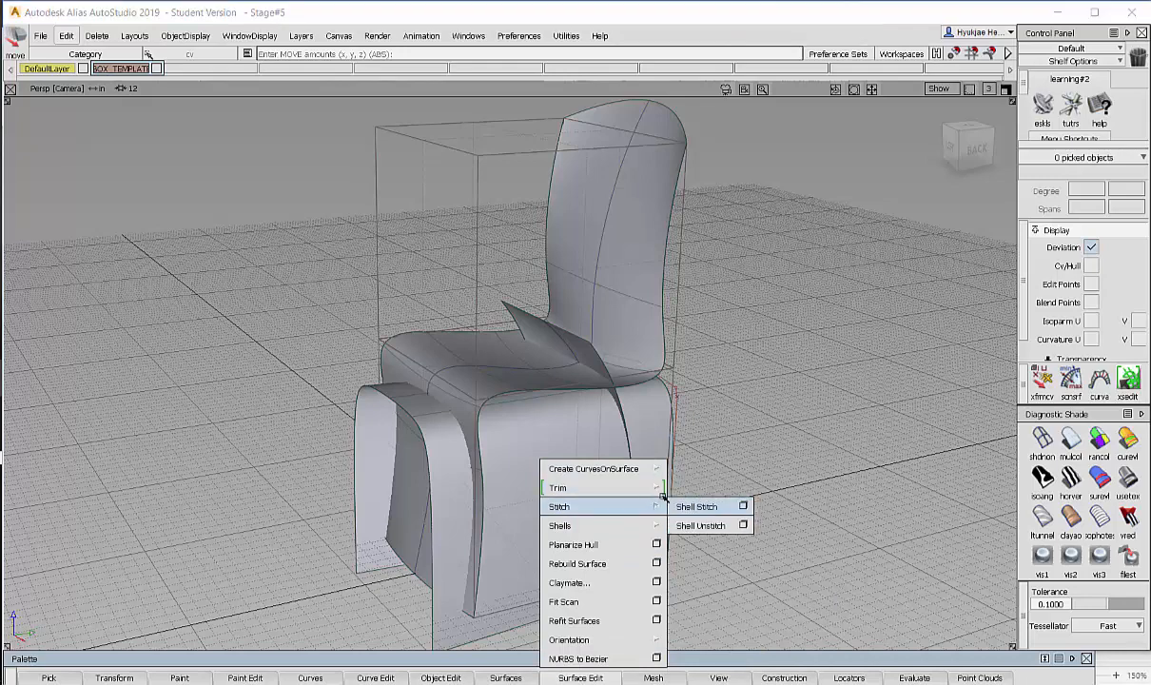
pyautogui.moveTo(665, 486)
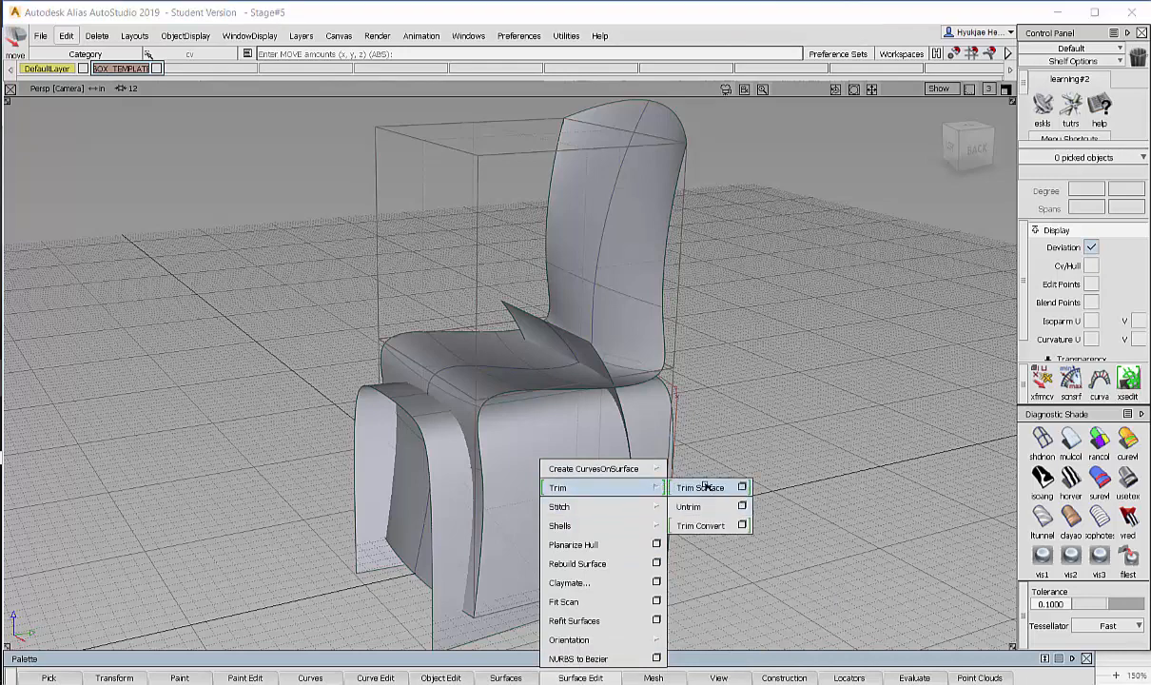
pyautogui.click(757, 393)
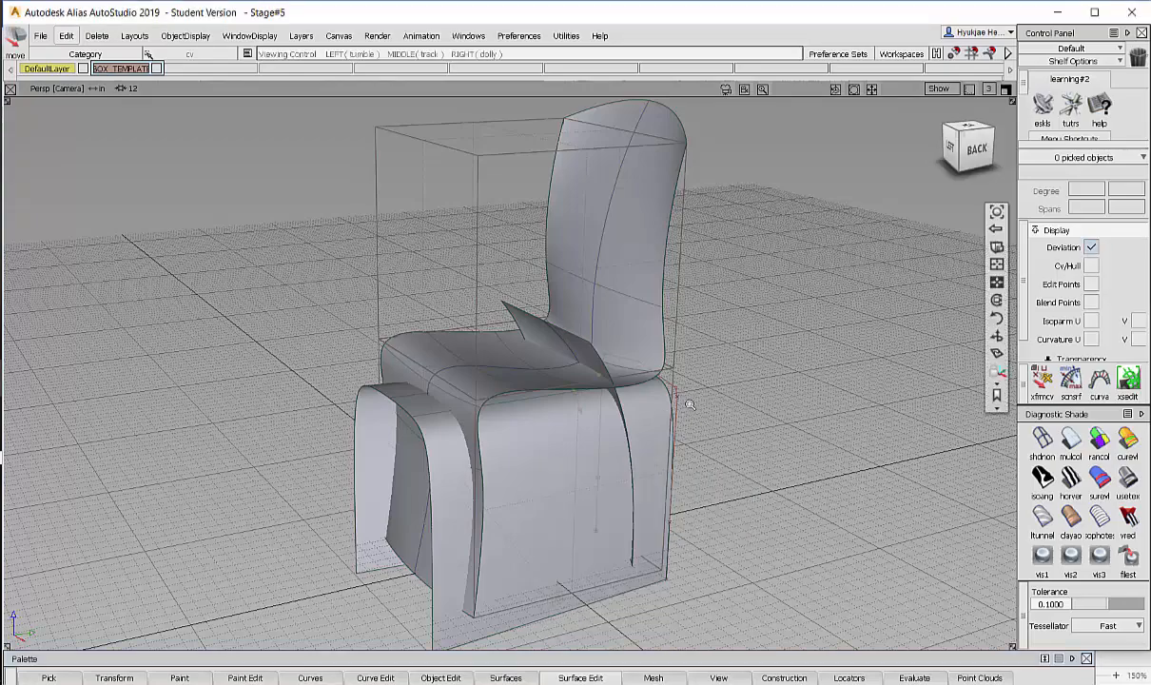
# - Examine where the arch, seat and rear leg surfaces cross, in both wireframe and shaded display
pyautogui.keyDown('alt'); pyautogui.keyDown('shift'); pyautogui.moveTo(689, 400); pyautogui.dragTo(709, 396, button='right'); pyautogui.keyUp('shift'); pyautogui.keyUp('alt')
pyautogui.moveTo(708, 395)
pyautogui.keyDown('alt'); pyautogui.keyDown('shift'); pyautogui.mouseDown()
pyautogui.moveTo(708, 383)
pyautogui.moveTo(688, 399)
pyautogui.moveTo(707, 393)
pyautogui.mouseUp(); pyautogui.keyUp('shift'); pyautogui.keyUp('alt')
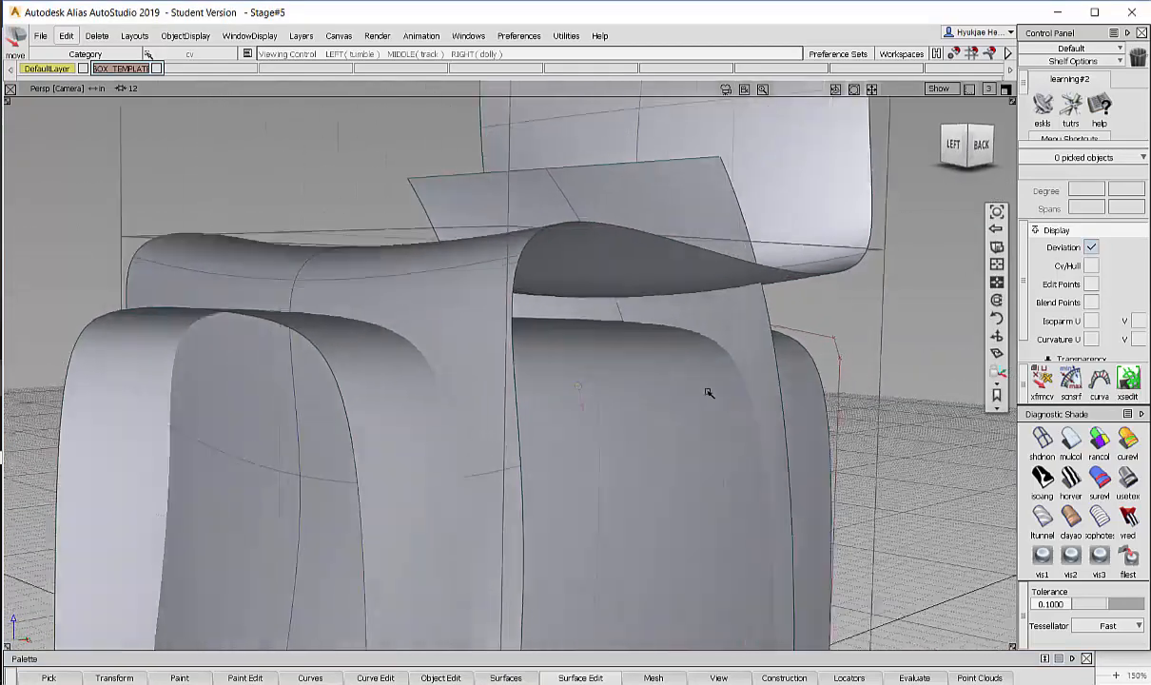
pyautogui.keyDown('ctrl'); pyautogui.keyDown('shift'); pyautogui.moveTo(681, 379); pyautogui.dragTo(704, 393, button='right'); pyautogui.keyUp('shift'); pyautogui.keyUp('ctrl')
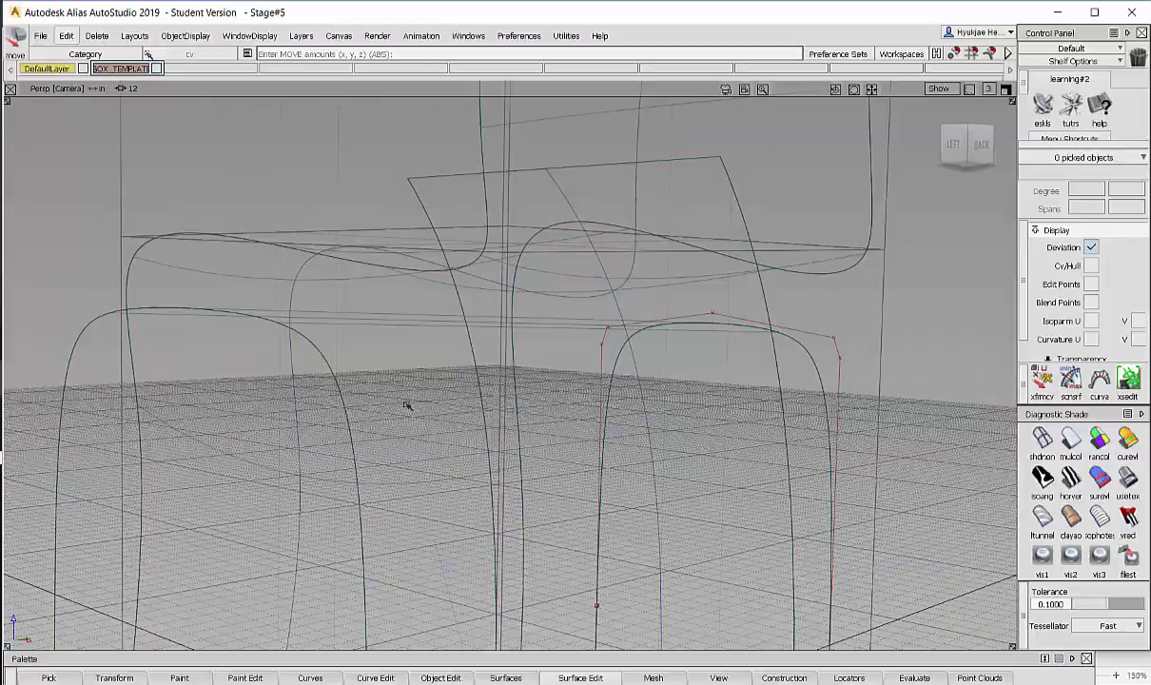
pyautogui.keyDown('alt'); pyautogui.keyDown('shift'); pyautogui.moveTo(406, 405); pyautogui.dragTo(465, 168); pyautogui.keyUp('shift'); pyautogui.keyUp('alt')
pyautogui.keyDown('ctrl'); pyautogui.keyDown('shift'); pyautogui.moveTo(466, 163); pyautogui.dragTo(495, 162, button='right'); pyautogui.keyUp('shift'); pyautogui.keyUp('ctrl')
pyautogui.keyDown('alt'); pyautogui.keyDown('shift'); pyautogui.moveTo(489, 172); pyautogui.dragTo(490, 252); pyautogui.keyUp('shift'); pyautogui.keyUp('alt')
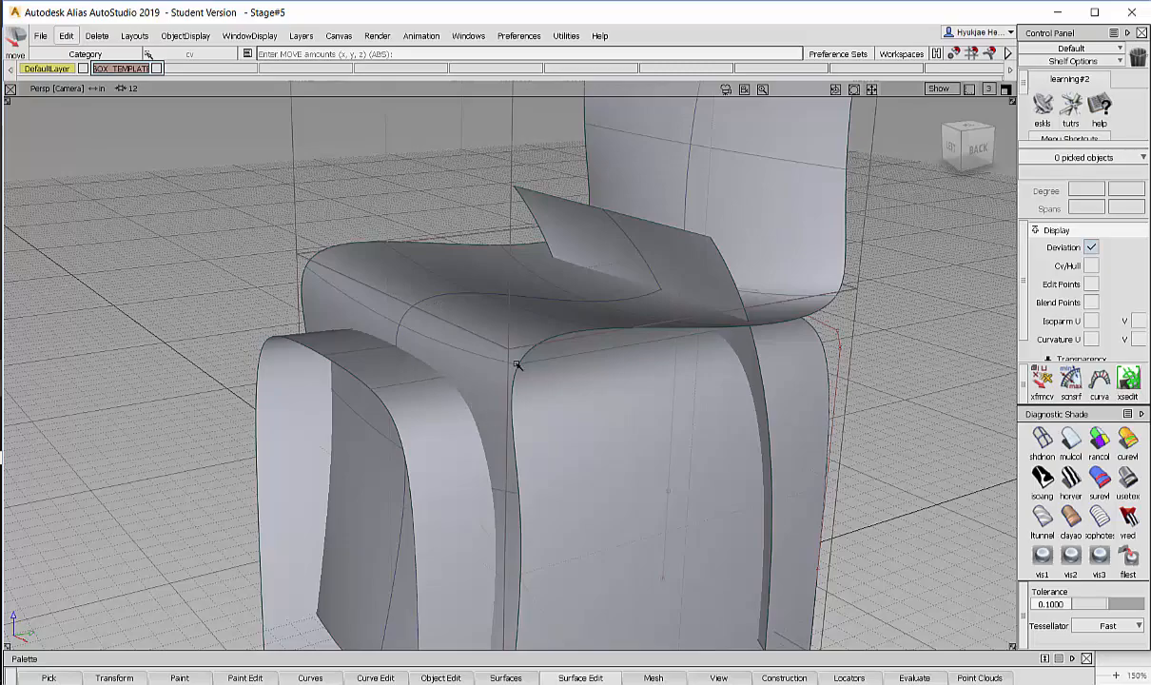
pyautogui.keyDown('alt'); pyautogui.keyDown('shift'); pyautogui.moveTo(721, 360); pyautogui.dragTo(620, 363, button='right'); pyautogui.keyUp('shift'); pyautogui.keyUp('alt')
pyautogui.keyDown('alt'); pyautogui.keyDown('shift'); pyautogui.moveTo(620, 364); pyautogui.dragTo(622, 330); pyautogui.keyUp('shift'); pyautogui.keyUp('alt')
pyautogui.moveTo(622, 330)
pyautogui.keyDown('alt'); pyautogui.keyDown('shift'); pyautogui.mouseDown(button='right')
pyautogui.moveTo(686, 326)
pyautogui.moveTo(641, 333)
pyautogui.mouseUp(button='right'); pyautogui.keyUp('shift'); pyautogui.keyUp('alt')
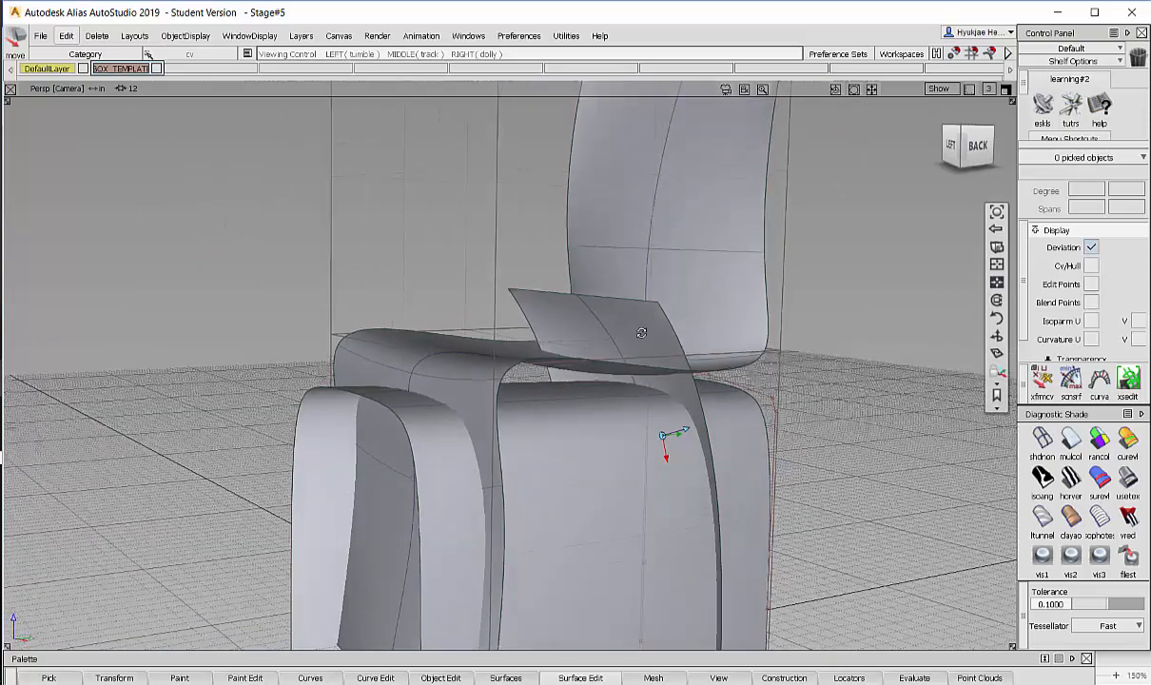
# - Pick the seat and backrest skin surface, examine its shape and clear the selection
pyautogui.keyDown('ctrl'); pyautogui.keyDown('shift'); pyautogui.click(691, 258); pyautogui.keyUp('shift'); pyautogui.keyUp('ctrl')
pyautogui.keyDown('ctrl'); pyautogui.keyDown('shift'); pyautogui.moveTo(654, 277); pyautogui.dragTo(647, 357); pyautogui.keyUp('shift'); pyautogui.keyUp('ctrl')
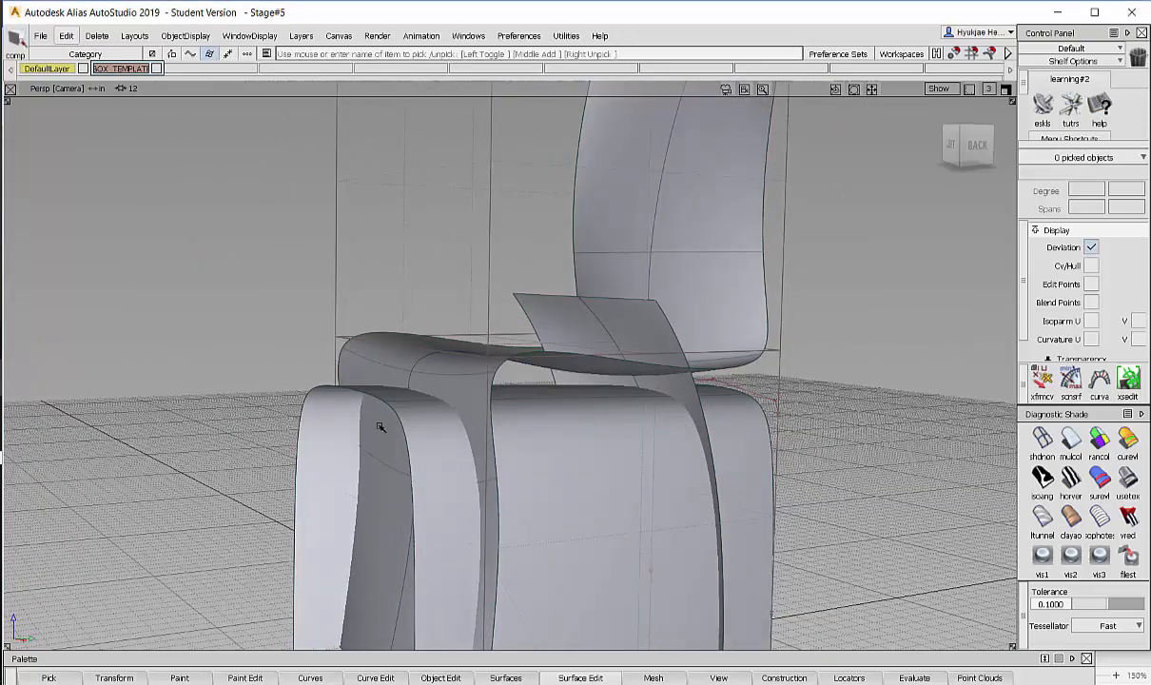
pyautogui.keyDown('alt'); pyautogui.keyDown('shift'); pyautogui.moveTo(482, 444); pyautogui.dragTo(582, 215); pyautogui.keyUp('shift'); pyautogui.keyUp('alt')
pyautogui.keyDown('ctrl'); pyautogui.keyDown('shift'); pyautogui.click(656, 203); pyautogui.keyUp('shift'); pyautogui.keyUp('ctrl')
pyautogui.click(722, 250)
pyautogui.moveTo(722, 251)
pyautogui.keyDown('alt'); pyautogui.keyDown('shift'); pyautogui.mouseDown()
pyautogui.moveTo(718, 301)
pyautogui.moveTo(719, 266)
pyautogui.mouseUp(); pyautogui.keyUp('shift'); pyautogui.keyUp('alt')
pyautogui.moveTo(719, 266)
pyautogui.keyDown('alt'); pyautogui.keyDown('shift'); pyautogui.mouseDown(button='right')
pyautogui.moveTo(696, 290)
pyautogui.moveTo(719, 290)
pyautogui.mouseUp(button='right'); pyautogui.keyUp('shift'); pyautogui.keyUp('alt')
pyautogui.keyDown('alt'); pyautogui.keyDown('shift'); pyautogui.moveTo(719, 290); pyautogui.dragTo(440, 354); pyautogui.keyUp('shift'); pyautogui.keyUp('alt')
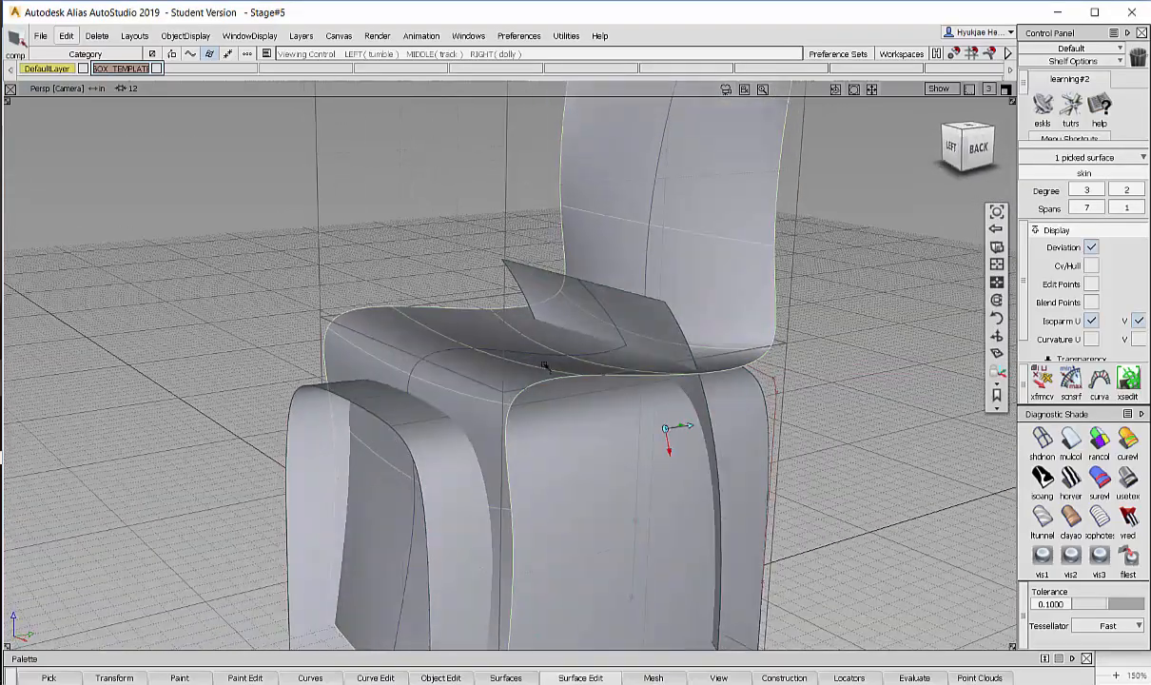
pyautogui.keyDown('alt'); pyautogui.keyDown('shift'); pyautogui.moveTo(484, 363); pyautogui.dragTo(475, 376, button='right'); pyautogui.keyUp('shift'); pyautogui.keyUp('alt')
pyautogui.keyDown('ctrl'); pyautogui.keyDown('shift'); pyautogui.moveTo(476, 377); pyautogui.dragTo(494, 255); pyautogui.keyUp('shift'); pyautogui.keyUp('ctrl')
pyautogui.keyDown('alt'); pyautogui.keyDown('shift'); pyautogui.moveTo(498, 271); pyautogui.dragTo(502, 297, button='right'); pyautogui.keyUp('shift'); pyautogui.keyUp('alt')
# - Hide the BOX_TEMPLATE layer so that only the chair geometry is displayed
pyautogui.rightClick(116, 71)
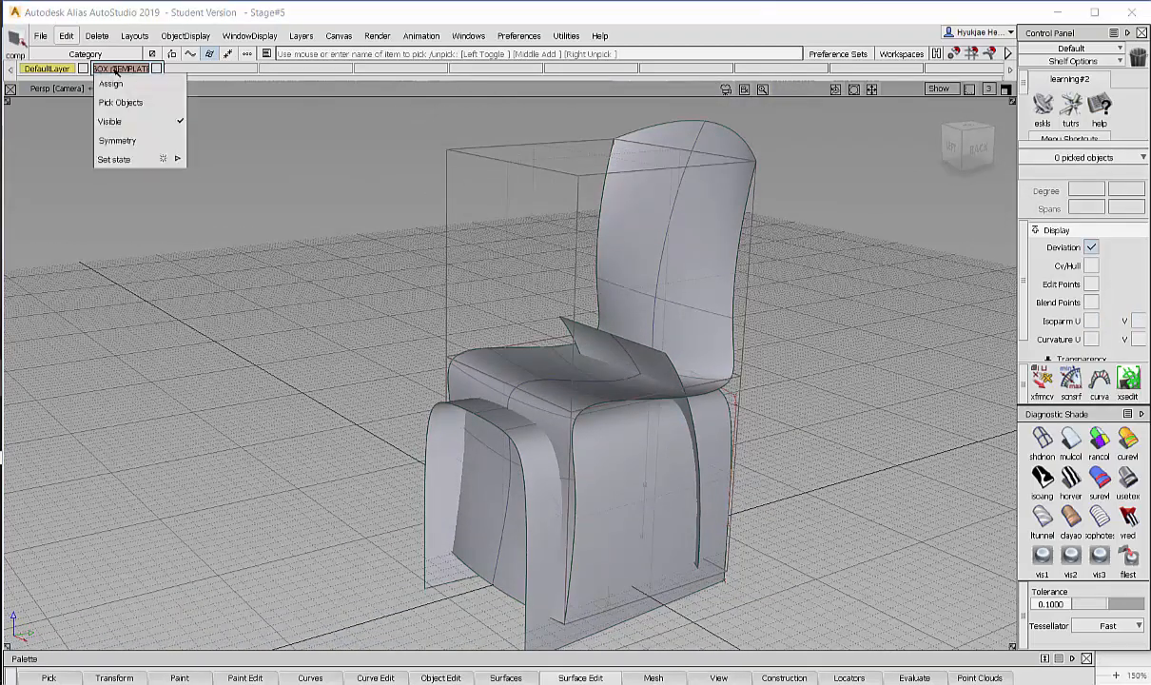
pyautogui.click(111, 121)
pyautogui.keyDown('alt'); pyautogui.keyDown('shift'); pyautogui.moveTo(447, 285); pyautogui.dragTo(460, 248); pyautogui.keyUp('shift'); pyautogui.keyUp('alt')
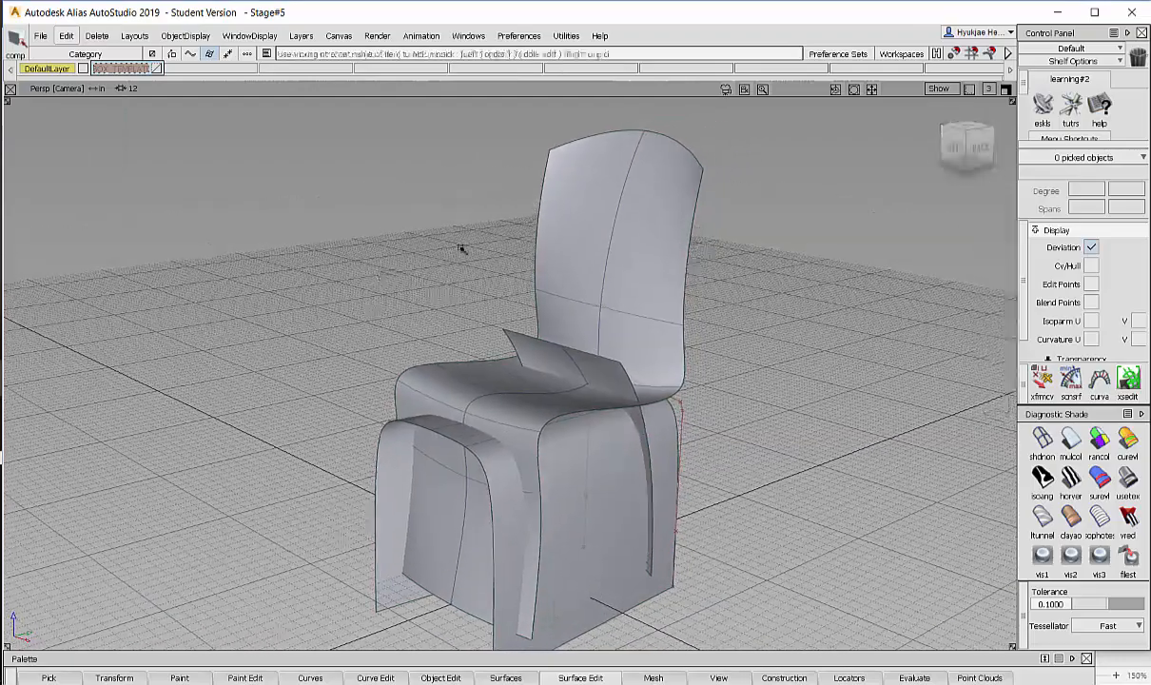
pyautogui.keyDown('alt'); pyautogui.keyDown('shift'); pyautogui.moveTo(511, 241); pyautogui.dragTo(505, 245, button='right'); pyautogui.keyUp('shift'); pyautogui.keyUp('alt')
# - Pick all the chair's curves and assign them to a new layer named CURVES
pyautogui.keyDown('ctrl'); pyautogui.keyDown('shift'); pyautogui.moveTo(513, 223); pyautogui.dragTo(514, 225); pyautogui.keyUp('shift'); pyautogui.keyUp('ctrl')
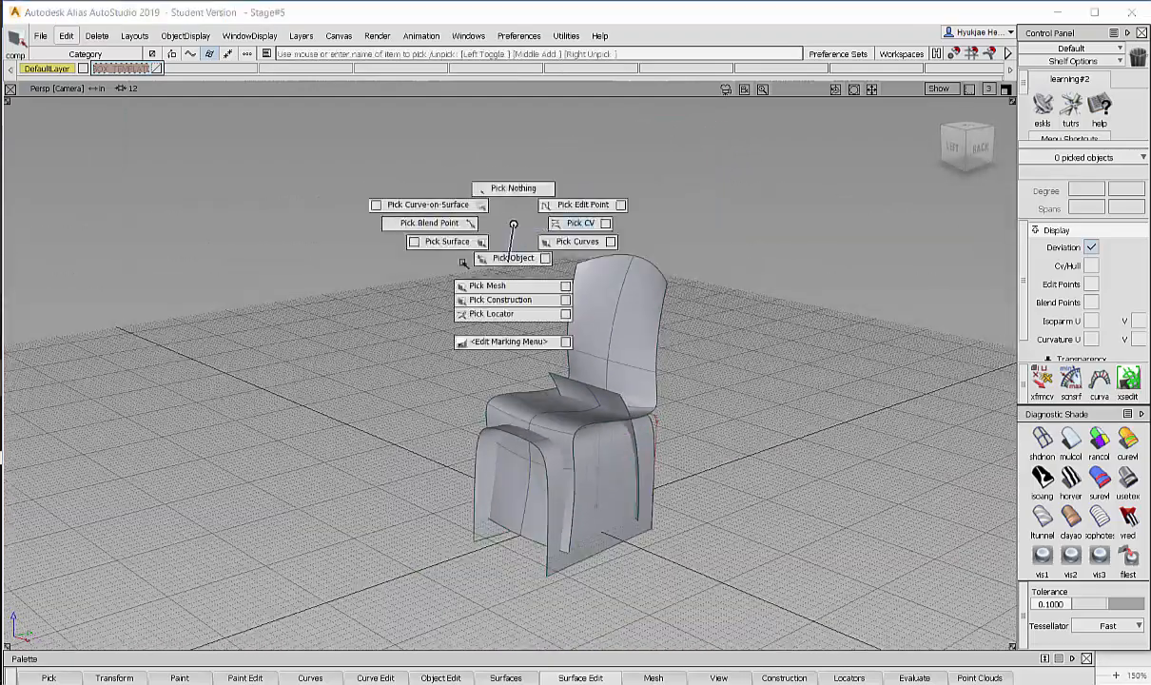
pyautogui.keyDown('ctrl'); pyautogui.keyDown('shift'); pyautogui.moveTo(605, 224); pyautogui.dragTo(605, 226); pyautogui.keyUp('shift'); pyautogui.keyUp('ctrl')
pyautogui.moveTo(309, 203); pyautogui.dragTo(762, 546)
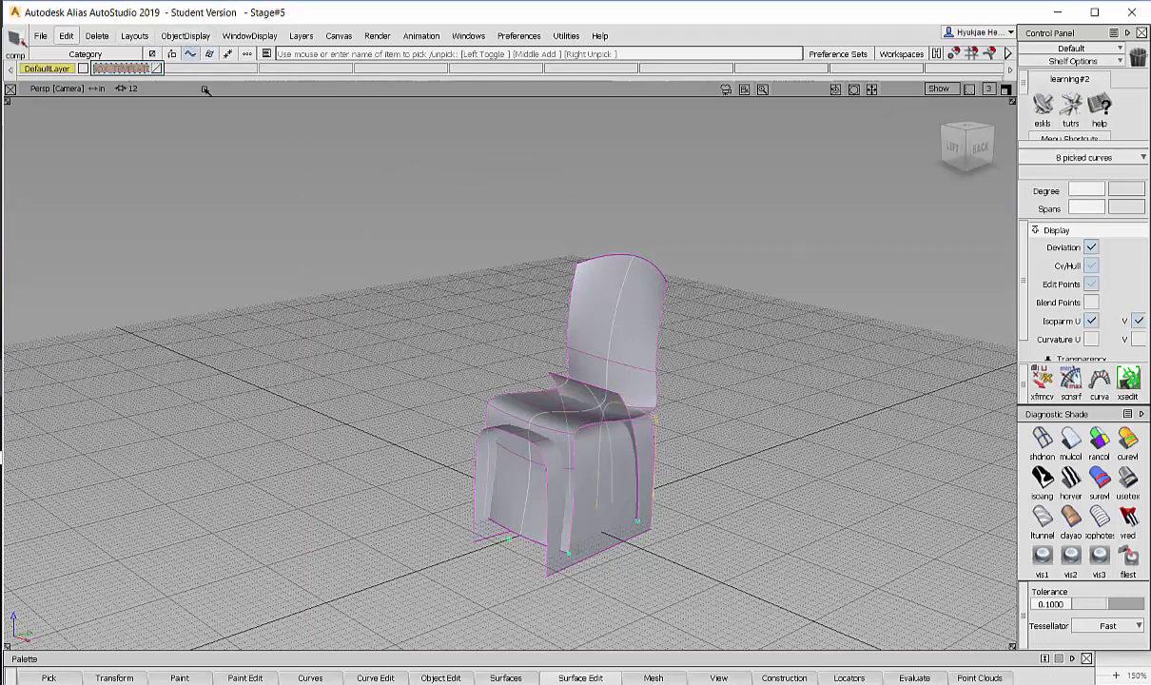
pyautogui.click(302, 39)
pyautogui.click(300, 55)
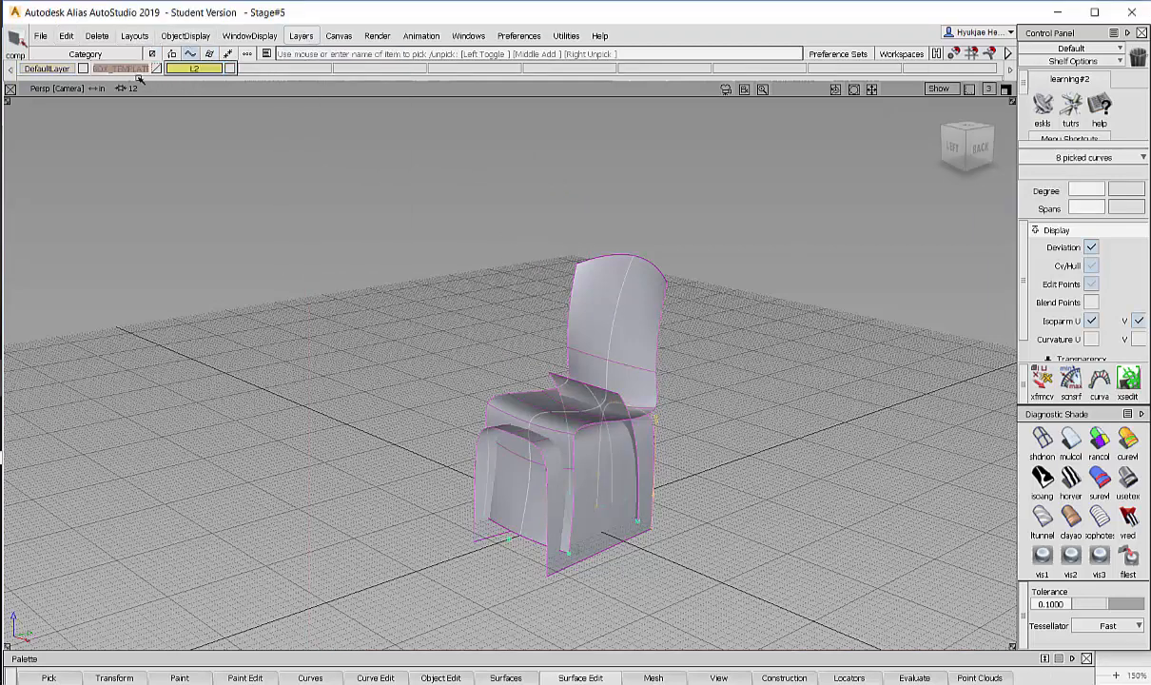
pyautogui.rightClick(202, 68)
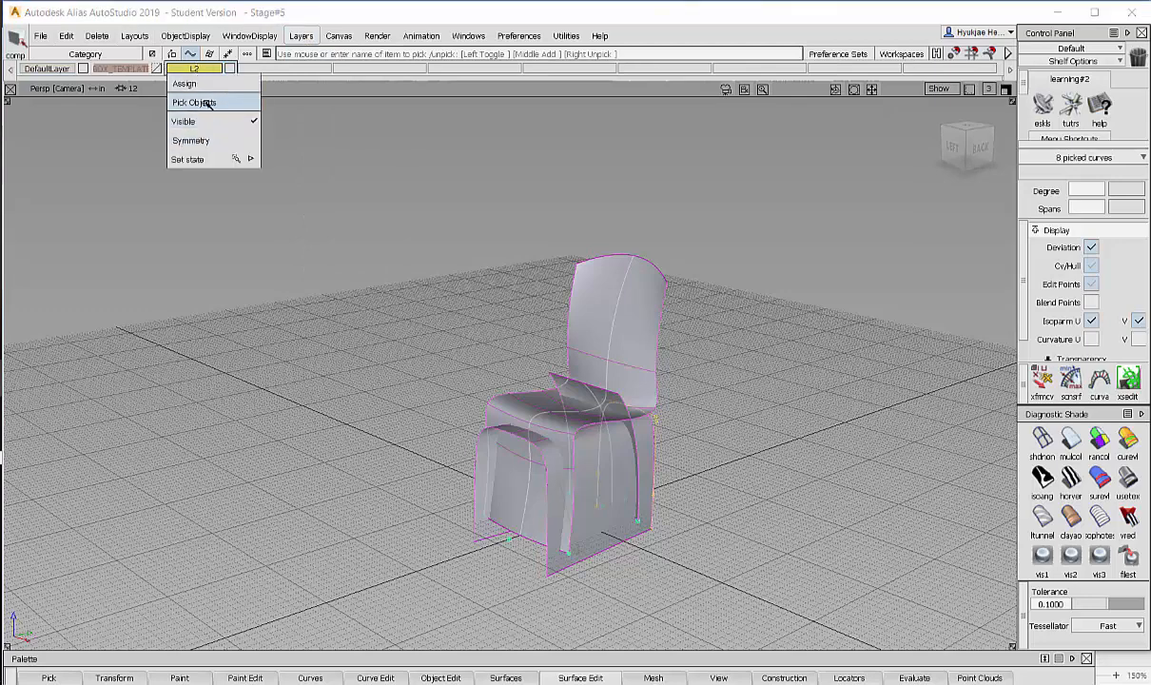
pyautogui.click(211, 86)
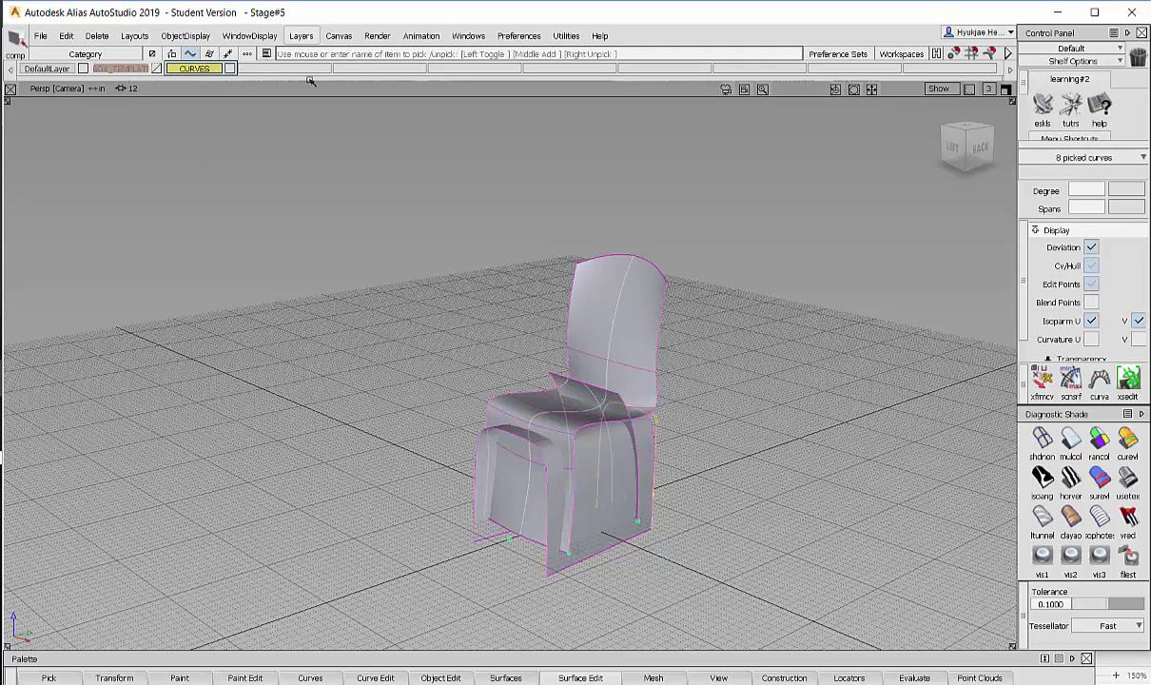
# - Hide the CURVES layer so that only the chair surfaces are displayed
pyautogui.rightClick(198, 71)
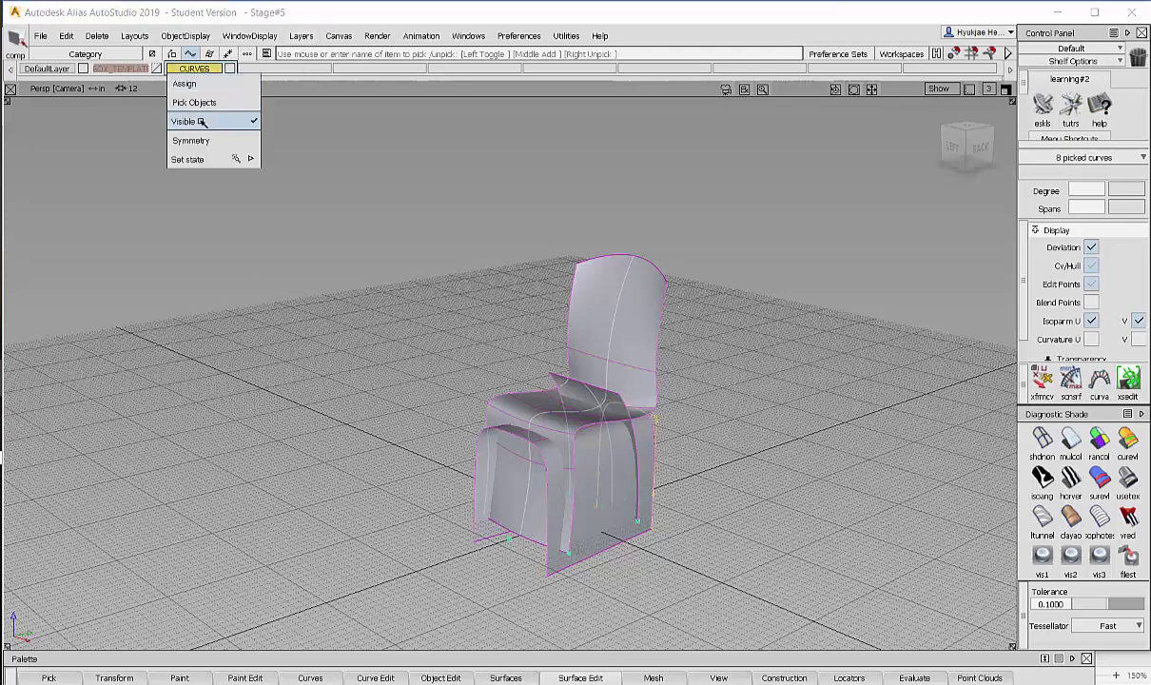
pyautogui.click(203, 118)
pyautogui.keyDown('alt'); pyautogui.keyDown('shift'); pyautogui.moveTo(490, 335); pyautogui.dragTo(514, 336); pyautogui.keyUp('shift'); pyautogui.keyUp('alt')
pyautogui.keyDown('alt'); pyautogui.keyDown('shift'); pyautogui.moveTo(517, 329); pyautogui.dragTo(518, 245); pyautogui.keyUp('shift'); pyautogui.keyUp('alt')
pyautogui.keyDown('alt'); pyautogui.keyDown('shift'); pyautogui.moveTo(519, 245); pyautogui.dragTo(496, 254, button='right'); pyautogui.keyUp('shift'); pyautogui.keyUp('alt')
pyautogui.moveTo(495, 254)
pyautogui.keyDown('alt'); pyautogui.keyDown('shift'); pyautogui.mouseDown()
pyautogui.moveTo(472, 309)
pyautogui.moveTo(382, 221)
pyautogui.moveTo(444, 237)
pyautogui.moveTo(428, 232)
pyautogui.mouseUp(); pyautogui.keyUp('shift'); pyautogui.keyUp('alt')
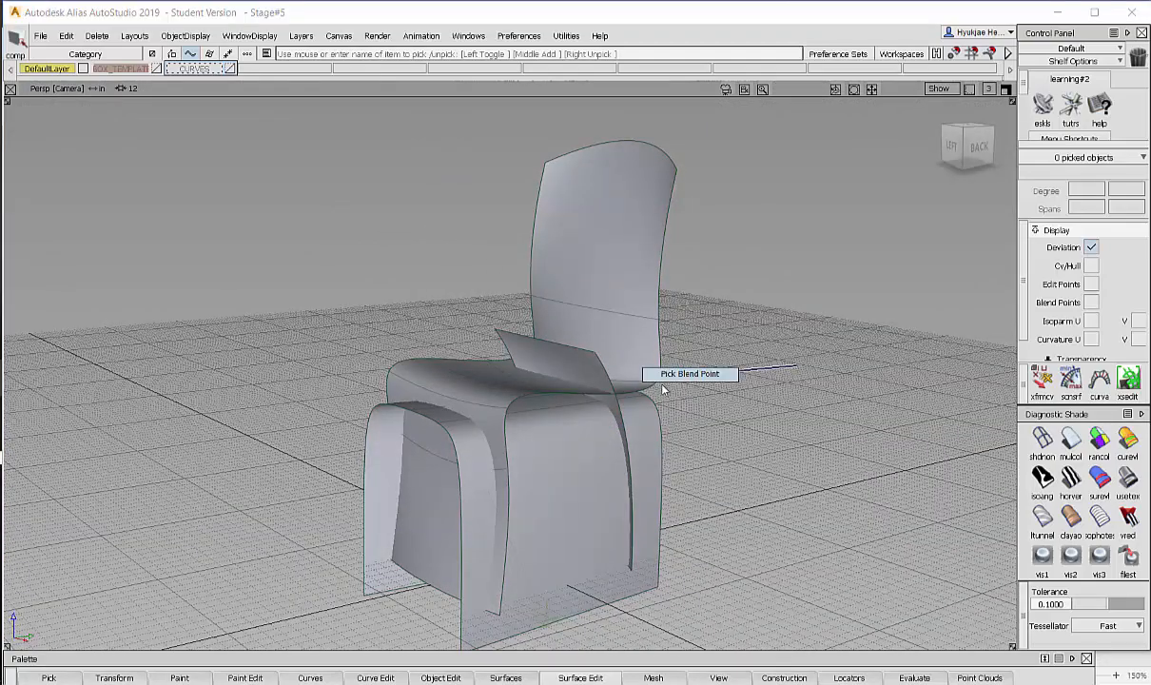
# - Pick the seat-and-backrest skin and the curved rear leg surface as the surfaces for the intersection
pyautogui.keyDown('alt'); pyautogui.keyDown('shift'); pyautogui.moveTo(699, 411); pyautogui.dragTo(698, 381); pyautogui.keyUp('shift'); pyautogui.keyUp('alt')
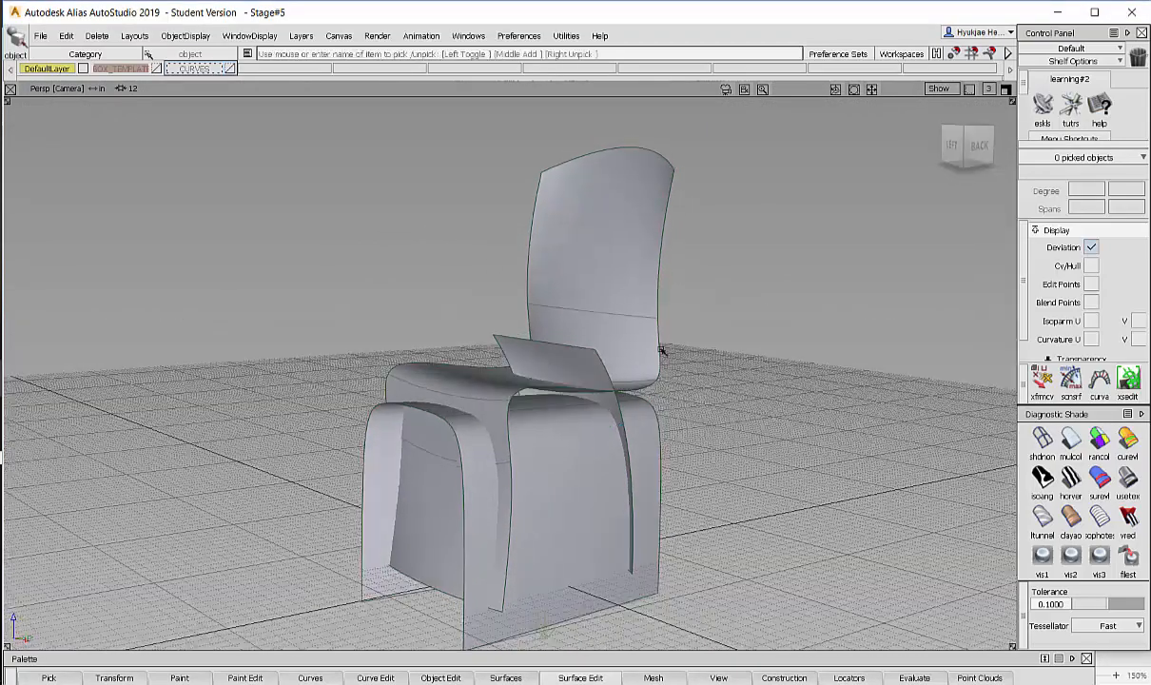
pyautogui.keyDown('ctrl'); pyautogui.keyDown('shift'); pyautogui.click(647, 267); pyautogui.keyUp('shift'); pyautogui.keyUp('ctrl')
pyautogui.keyDown('alt'); pyautogui.keyDown('shift'); pyautogui.moveTo(647, 266); pyautogui.dragTo(547, 272); pyautogui.keyUp('shift'); pyautogui.keyUp('alt')
pyautogui.keyDown('alt'); pyautogui.keyDown('shift'); pyautogui.moveTo(547, 272); pyautogui.dragTo(493, 311, button='right'); pyautogui.keyUp('shift'); pyautogui.keyUp('alt')
pyautogui.keyDown('alt'); pyautogui.keyDown('shift'); pyautogui.moveTo(493, 312); pyautogui.dragTo(533, 267); pyautogui.keyUp('shift'); pyautogui.keyUp('alt')
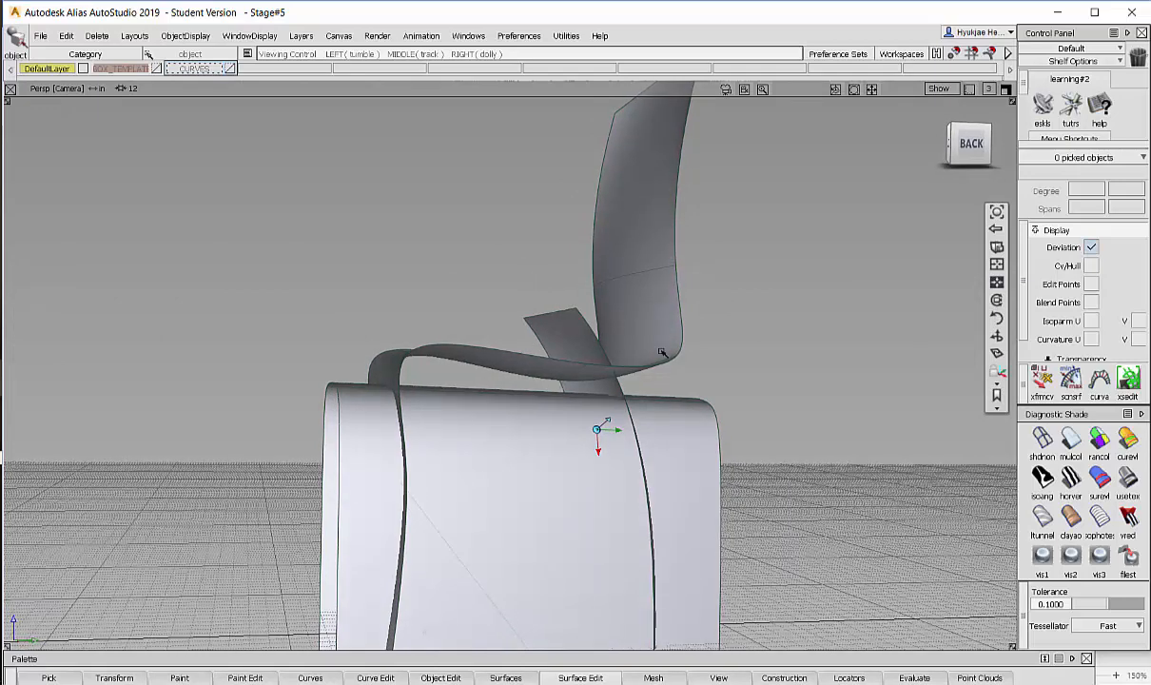
pyautogui.keyDown('ctrl'); pyautogui.keyDown('shift'); pyautogui.click(693, 345); pyautogui.keyUp('shift'); pyautogui.keyUp('ctrl')
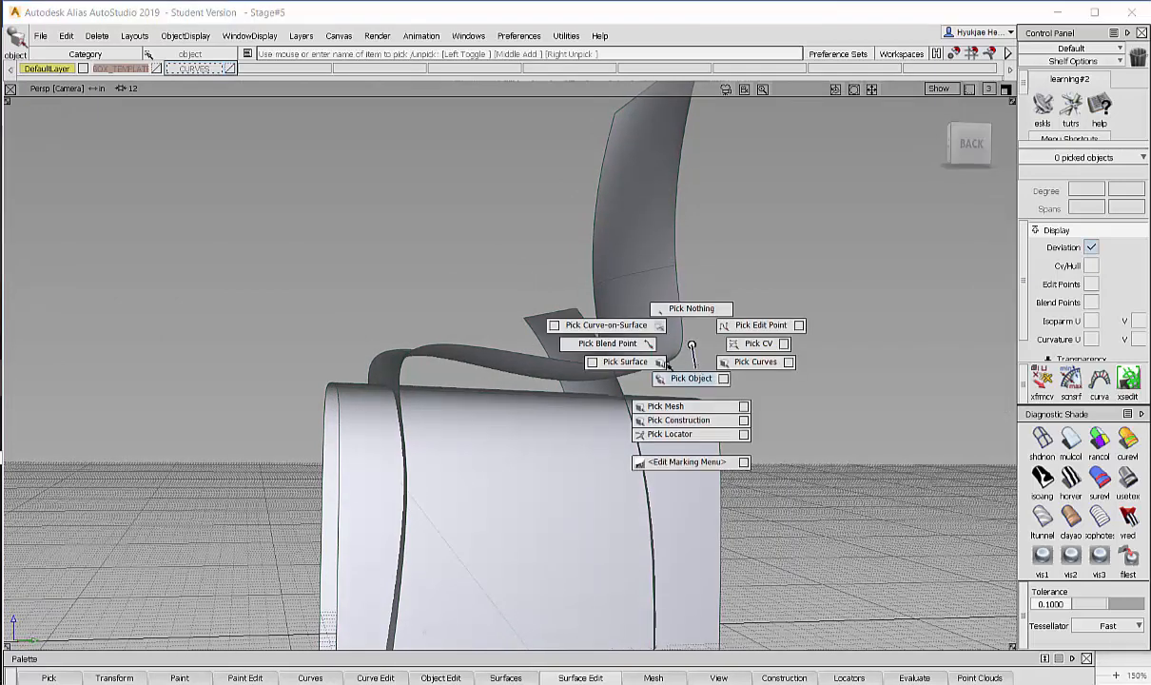
pyautogui.keyDown('ctrl'); pyautogui.keyDown('shift'); pyautogui.click(666, 366); pyautogui.keyUp('shift'); pyautogui.keyUp('ctrl')
pyautogui.click(395, 362)
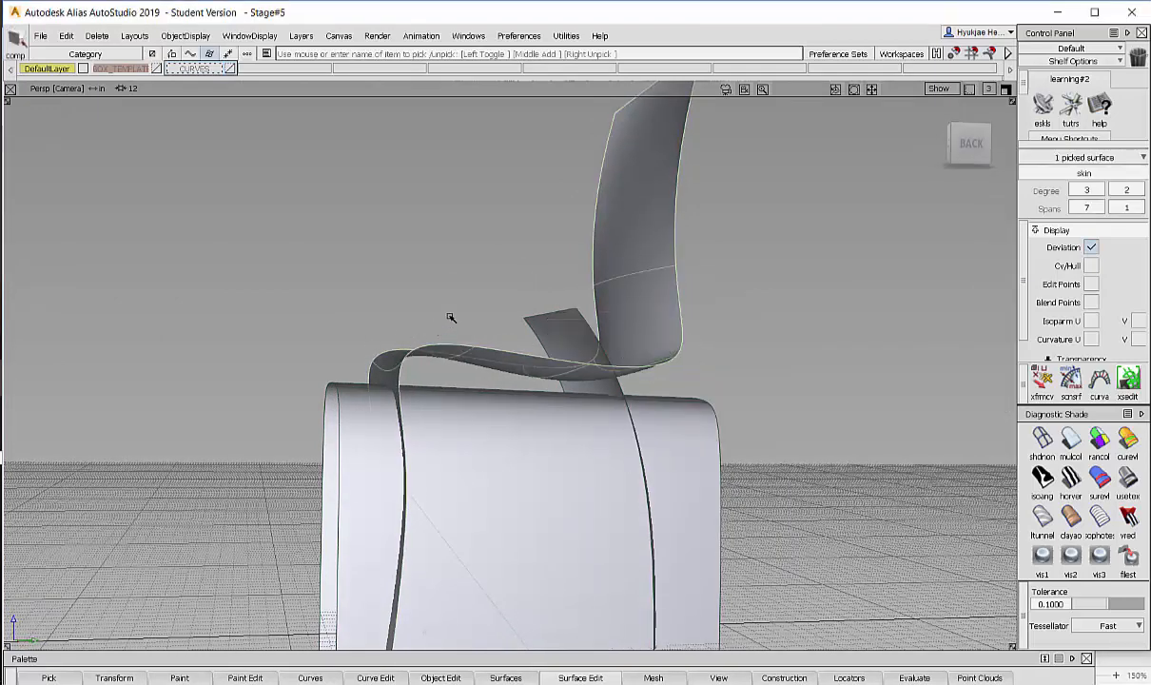
pyautogui.click(573, 315)
pyautogui.keyDown('alt'); pyautogui.keyDown('shift'); pyautogui.moveTo(572, 318); pyautogui.dragTo(512, 354); pyautogui.keyUp('shift'); pyautogui.keyUp('alt')
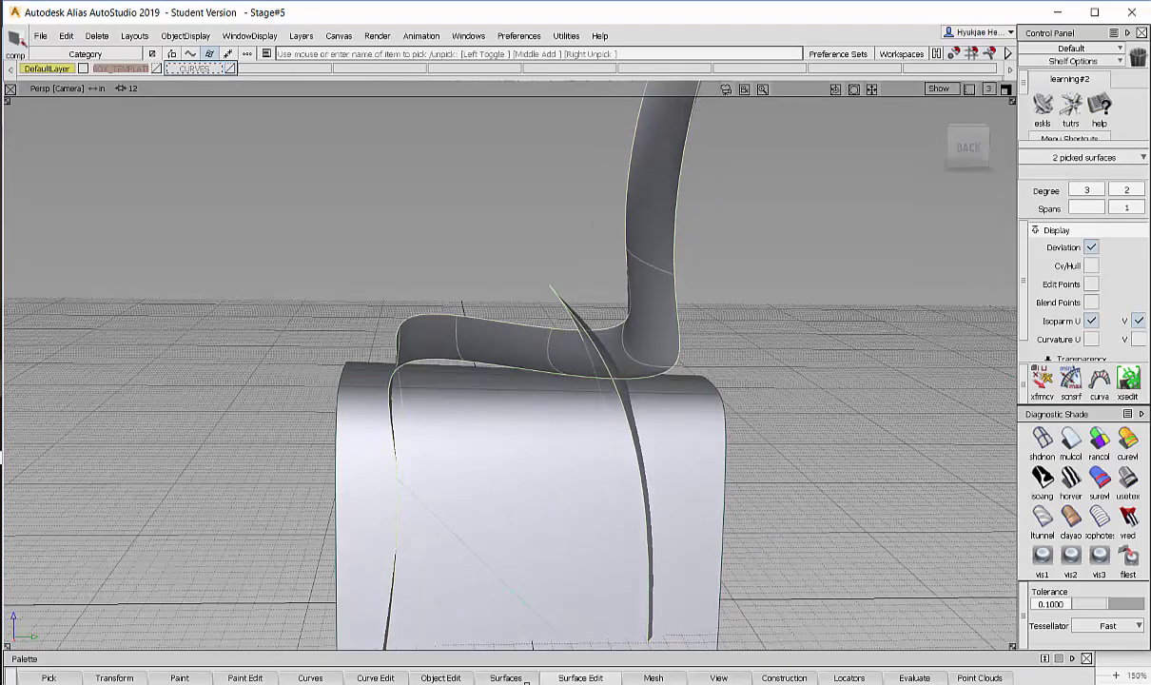
# - Intersect the two picked chair surfaces with the tapered arch surface to create curves-on-surface
pyautogui.click(584, 678)
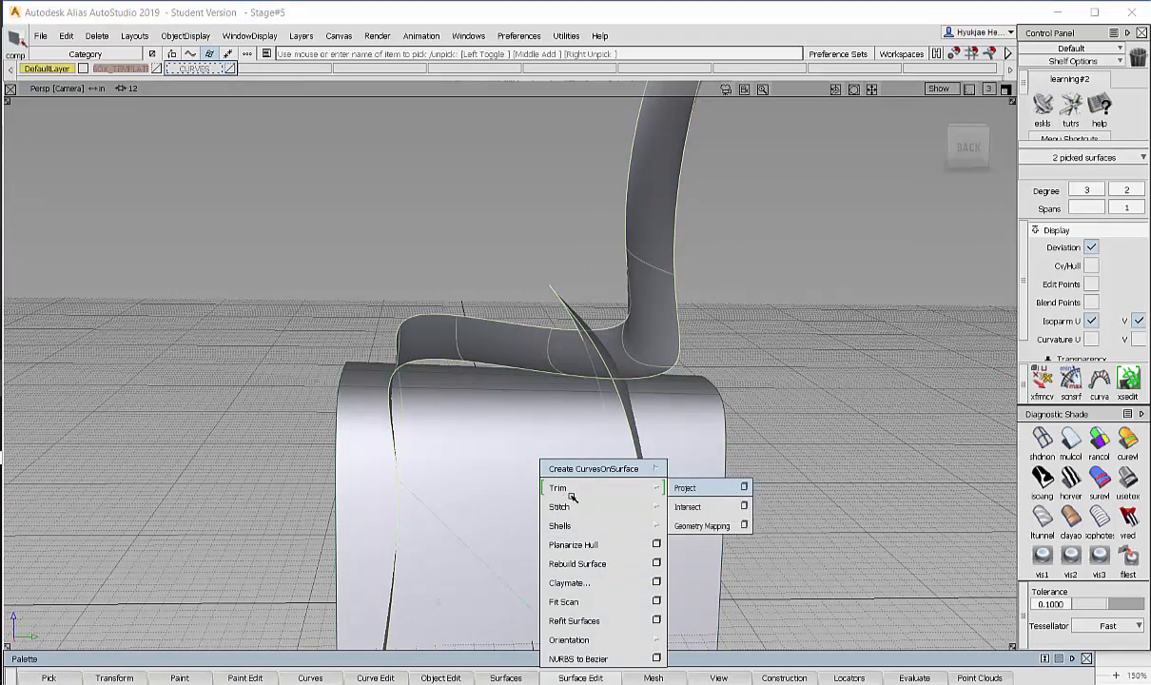
pyautogui.moveTo(574, 488)
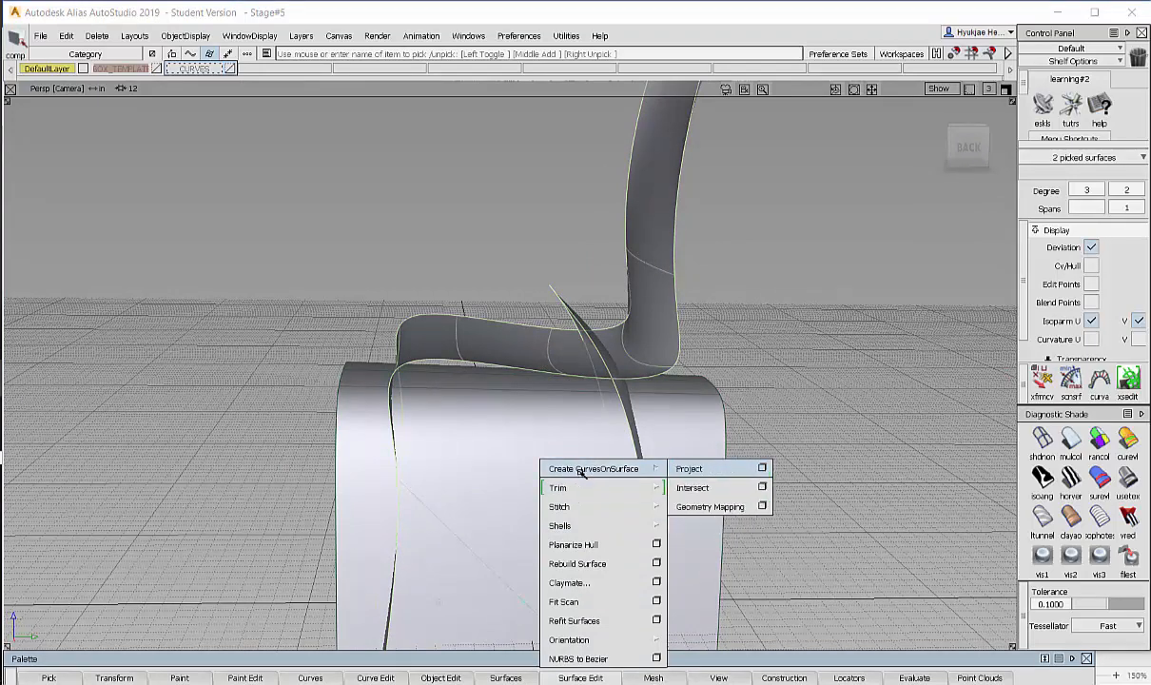
pyautogui.click(729, 486)
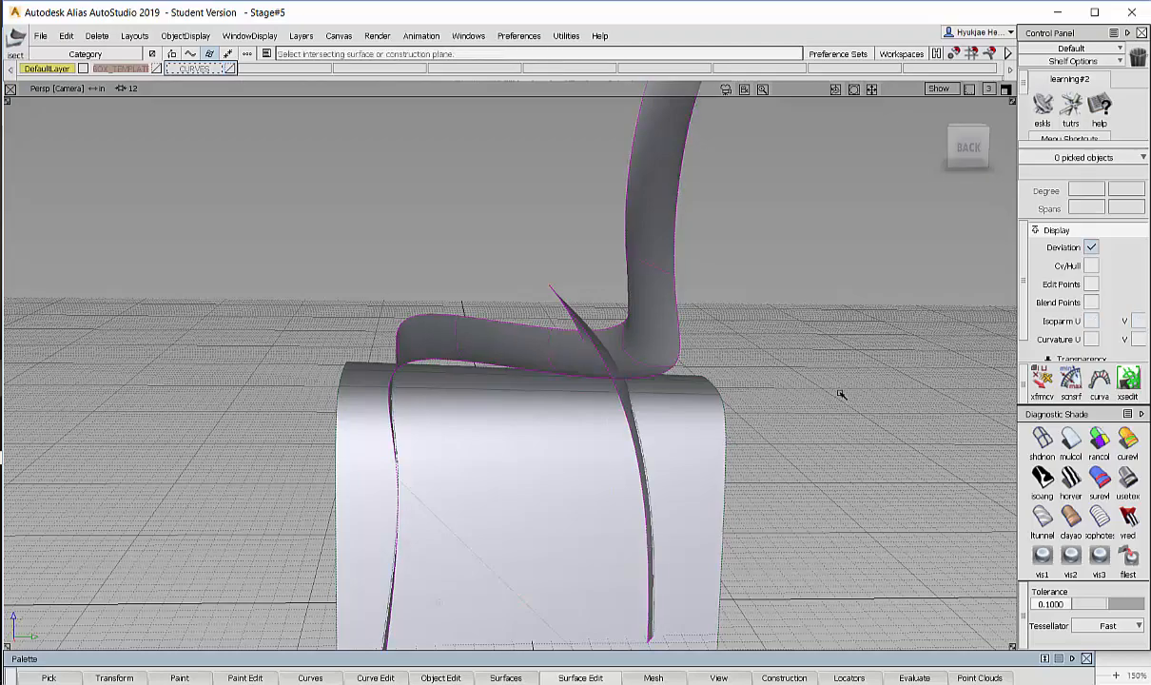
pyautogui.keyDown('alt'); pyautogui.keyDown('shift'); pyautogui.moveTo(802, 370); pyautogui.dragTo(840, 391); pyautogui.keyUp('shift'); pyautogui.keyUp('alt')
pyautogui.keyDown('alt'); pyautogui.keyDown('shift'); pyautogui.moveTo(824, 392); pyautogui.dragTo(819, 348, button='middle'); pyautogui.keyUp('shift'); pyautogui.keyUp('alt')
pyautogui.keyDown('alt'); pyautogui.keyDown('shift'); pyautogui.moveTo(808, 361); pyautogui.dragTo(738, 273); pyautogui.keyUp('shift'); pyautogui.keyUp('alt')
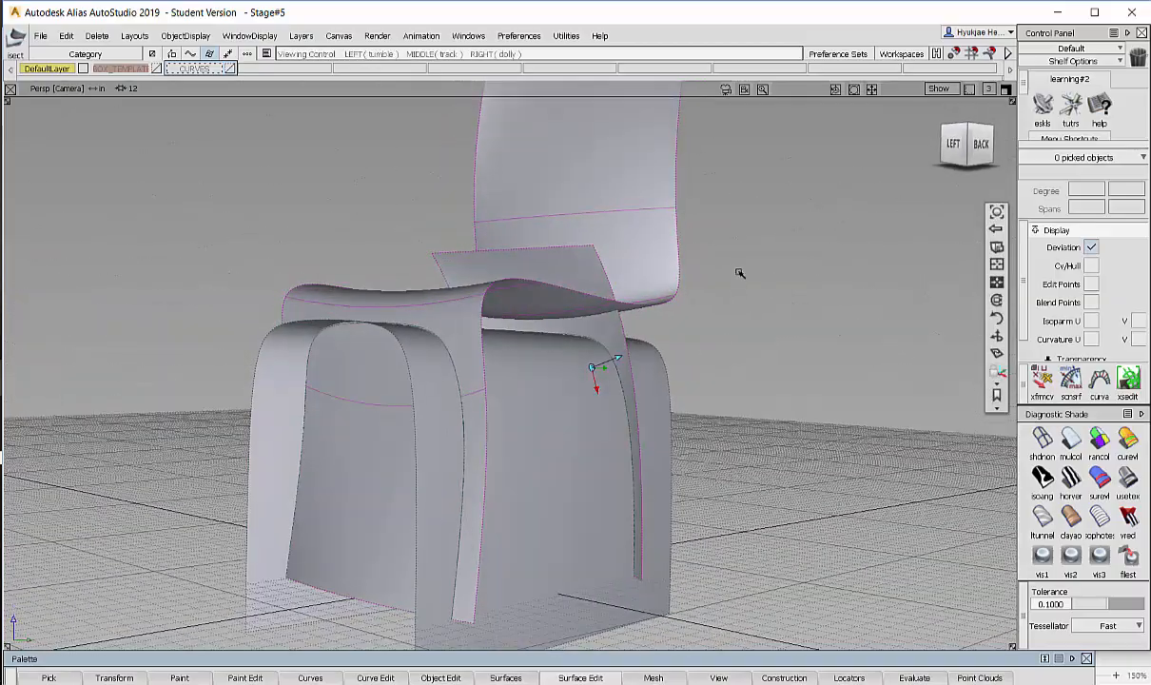
# - Check the intersection results in wireframe by picking the curves-on-surface on the front and rear legs, and clear the selection
pyautogui.keyDown('ctrl'); pyautogui.keyDown('shift'); pyautogui.moveTo(739, 273); pyautogui.dragTo(839, 269, button='right'); pyautogui.keyUp('shift'); pyautogui.keyUp('ctrl')
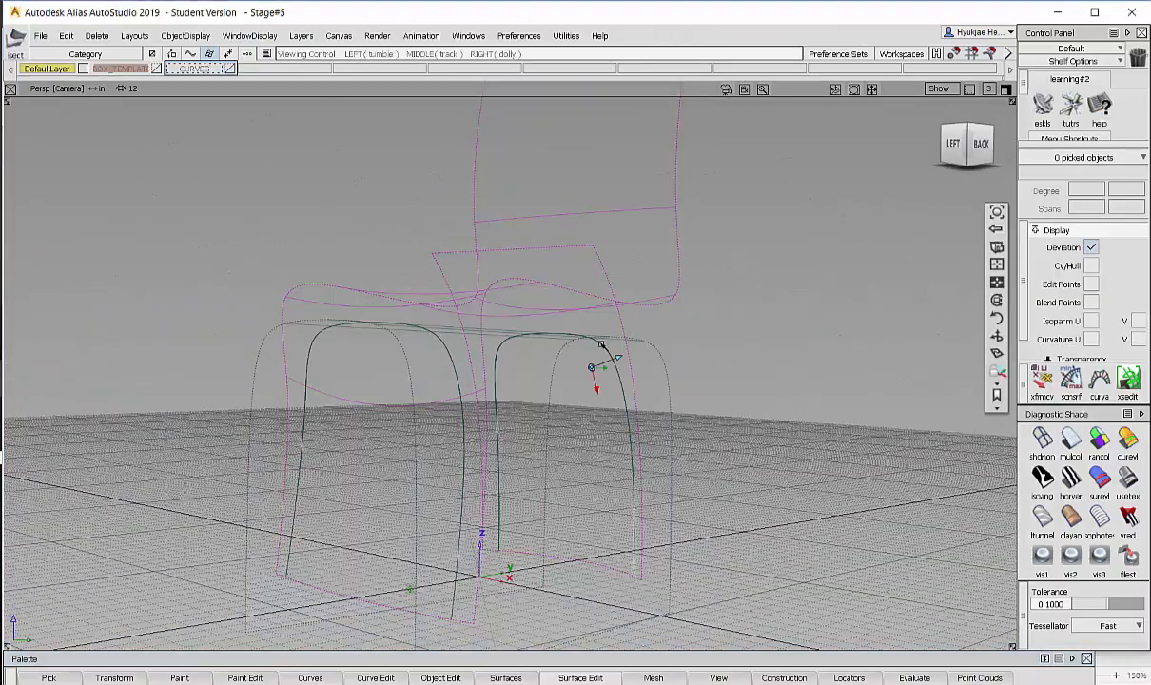
pyautogui.keyDown('alt'); pyautogui.keyDown('shift'); pyautogui.moveTo(601, 344); pyautogui.dragTo(571, 434); pyautogui.keyUp('shift'); pyautogui.keyUp('alt')
pyautogui.keyDown('alt'); pyautogui.keyDown('shift'); pyautogui.moveTo(494, 282); pyautogui.dragTo(494, 230); pyautogui.keyUp('shift'); pyautogui.keyUp('alt')
pyautogui.keyDown('ctrl'); pyautogui.keyDown('shift'); pyautogui.moveTo(495, 250); pyautogui.dragTo(496, 252); pyautogui.keyUp('shift'); pyautogui.keyUp('ctrl')
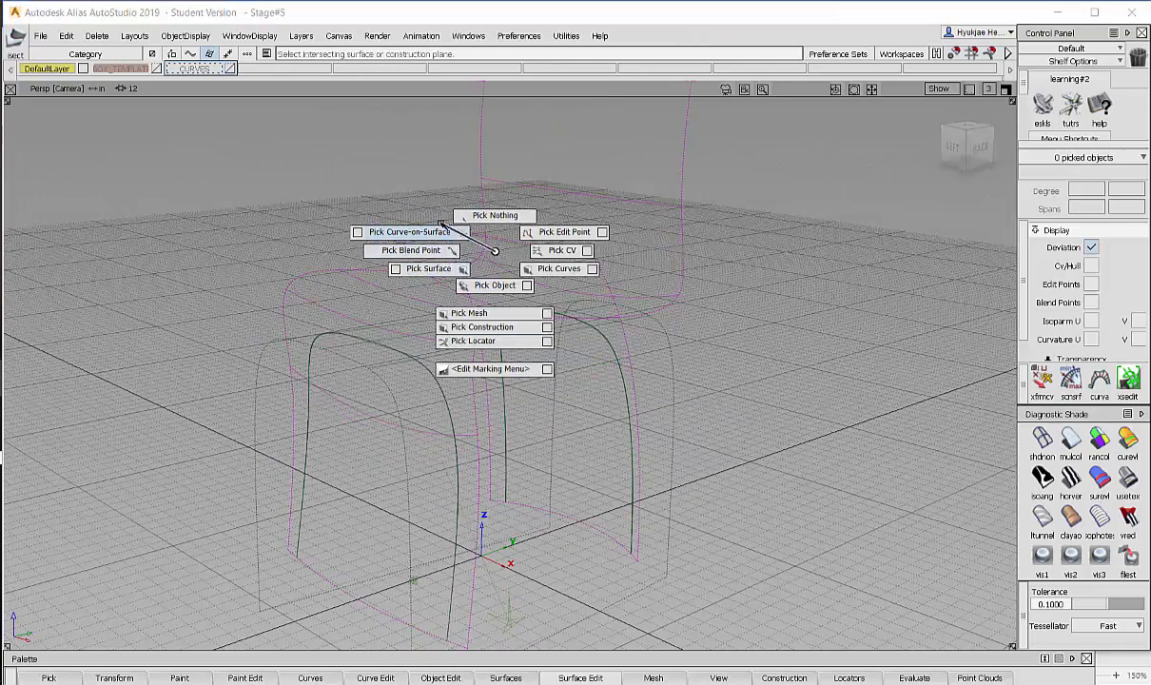
pyautogui.keyDown('ctrl'); pyautogui.keyDown('shift'); pyautogui.moveTo(441, 222); pyautogui.dragTo(441, 224); pyautogui.keyUp('shift'); pyautogui.keyUp('ctrl')
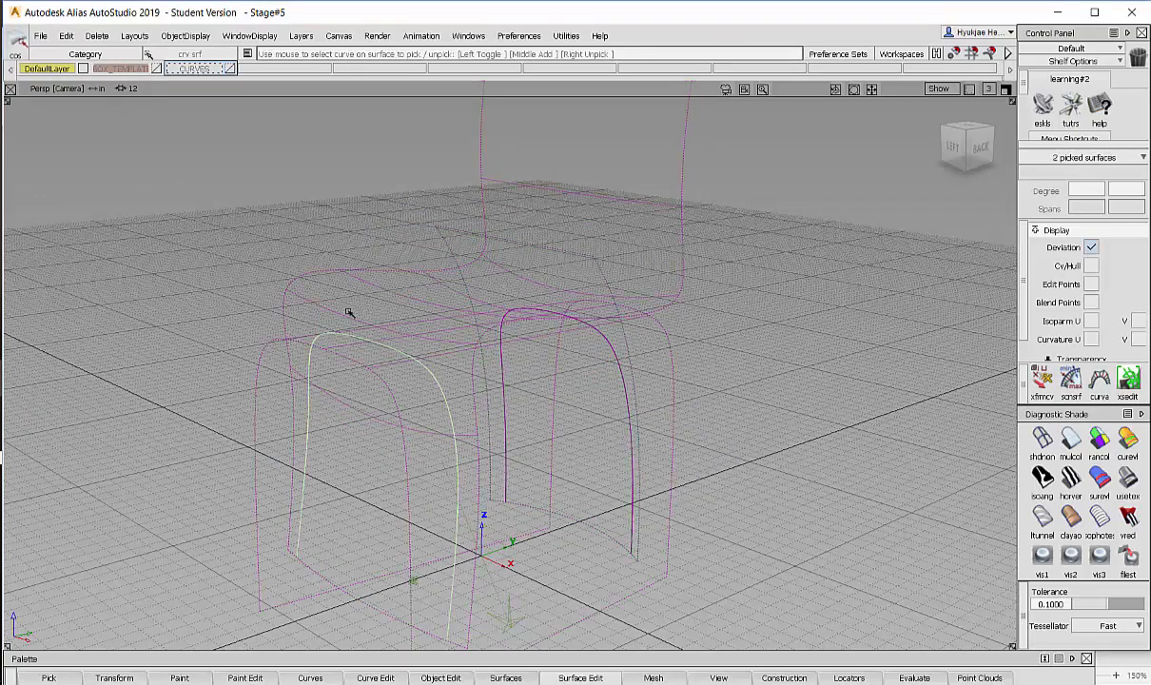
pyautogui.click(503, 341)
pyautogui.keyDown('alt'); pyautogui.keyDown('shift'); pyautogui.moveTo(711, 432); pyautogui.dragTo(662, 412); pyautogui.keyUp('shift'); pyautogui.keyUp('alt')
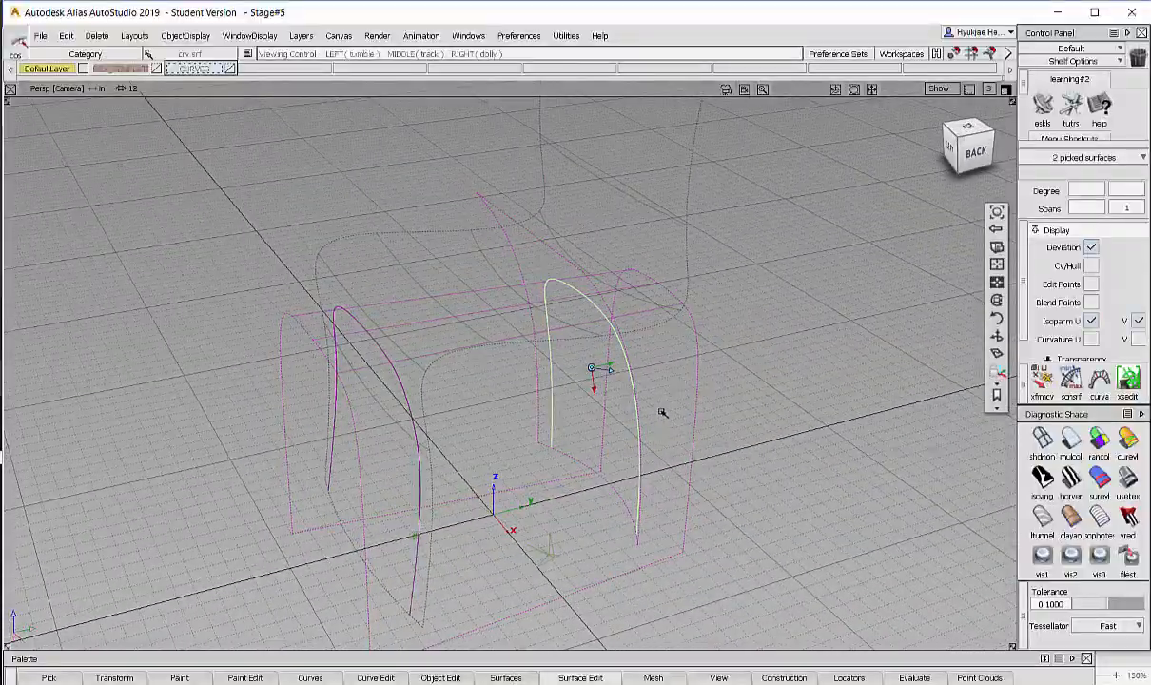
pyautogui.click(662, 412)
# - Hide the grid and display the chair surfaces shaded again
pyautogui.keyDown('alt'); pyautogui.keyDown('shift'); pyautogui.moveTo(524, 274); pyautogui.dragTo(670, 318); pyautogui.keyUp('shift'); pyautogui.keyUp('alt')
pyautogui.keyDown('ctrl'); pyautogui.keyDown('shift'); pyautogui.moveTo(669, 317); pyautogui.dragTo(709, 323, button='right'); pyautogui.keyUp('shift'); pyautogui.keyUp('ctrl')
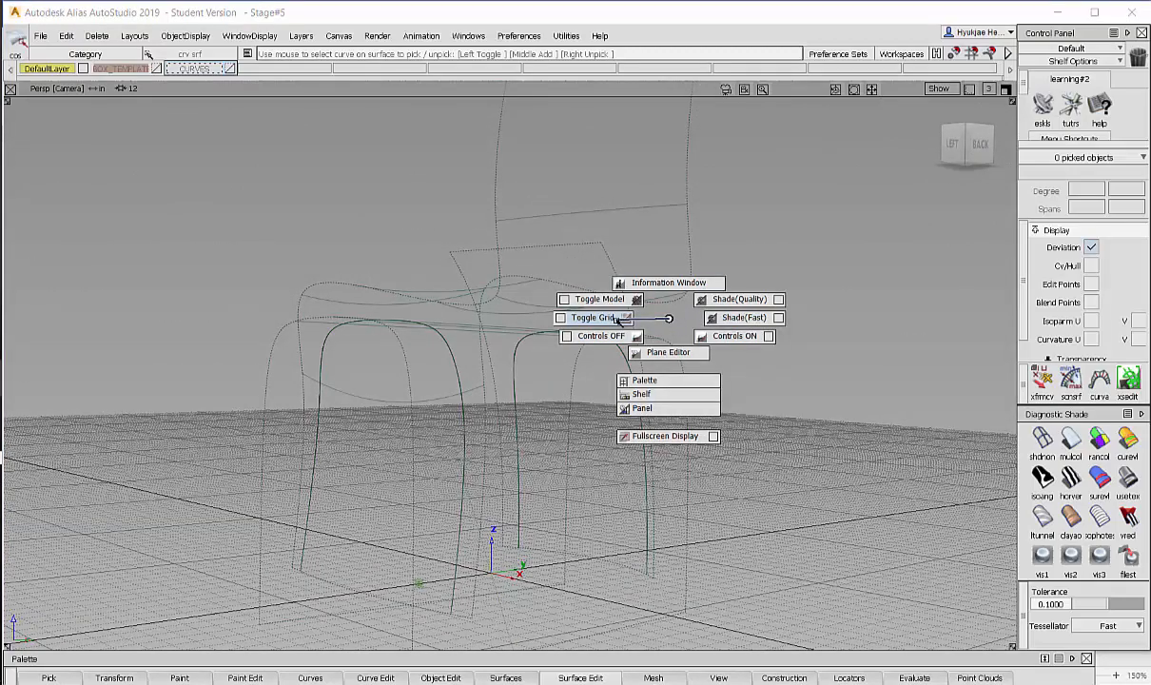
pyautogui.keyDown('ctrl'); pyautogui.keyDown('shift'); pyautogui.moveTo(619, 318); pyautogui.dragTo(619, 317, button='right'); pyautogui.keyUp('shift'); pyautogui.keyUp('ctrl')
pyautogui.moveTo(619, 318)
pyautogui.keyDown('alt'); pyautogui.keyDown('shift'); pyautogui.mouseDown()
pyautogui.moveTo(655, 341)
pyautogui.moveTo(525, 442)
pyautogui.moveTo(570, 399)
pyautogui.moveTo(586, 406)
pyautogui.moveTo(618, 282)
pyautogui.mouseUp(); pyautogui.keyUp('shift'); pyautogui.keyUp('alt')
pyautogui.keyDown('ctrl'); pyautogui.keyDown('shift'); pyautogui.moveTo(631, 269); pyautogui.dragTo(729, 279, button='right'); pyautogui.keyUp('shift'); pyautogui.keyUp('ctrl')
pyautogui.moveTo(729, 280)
pyautogui.keyDown('alt'); pyautogui.keyDown('shift'); pyautogui.mouseDown()
pyautogui.moveTo(593, 452)
pyautogui.moveTo(756, 317)
pyautogui.moveTo(742, 264)
pyautogui.mouseUp(); pyautogui.keyUp('shift'); pyautogui.keyUp('alt')
pyautogui.keyDown('ctrl'); pyautogui.keyDown('shift'); pyautogui.moveTo(742, 264); pyautogui.dragTo(790, 265, button='right'); pyautogui.keyUp('shift'); pyautogui.keyUp('ctrl')
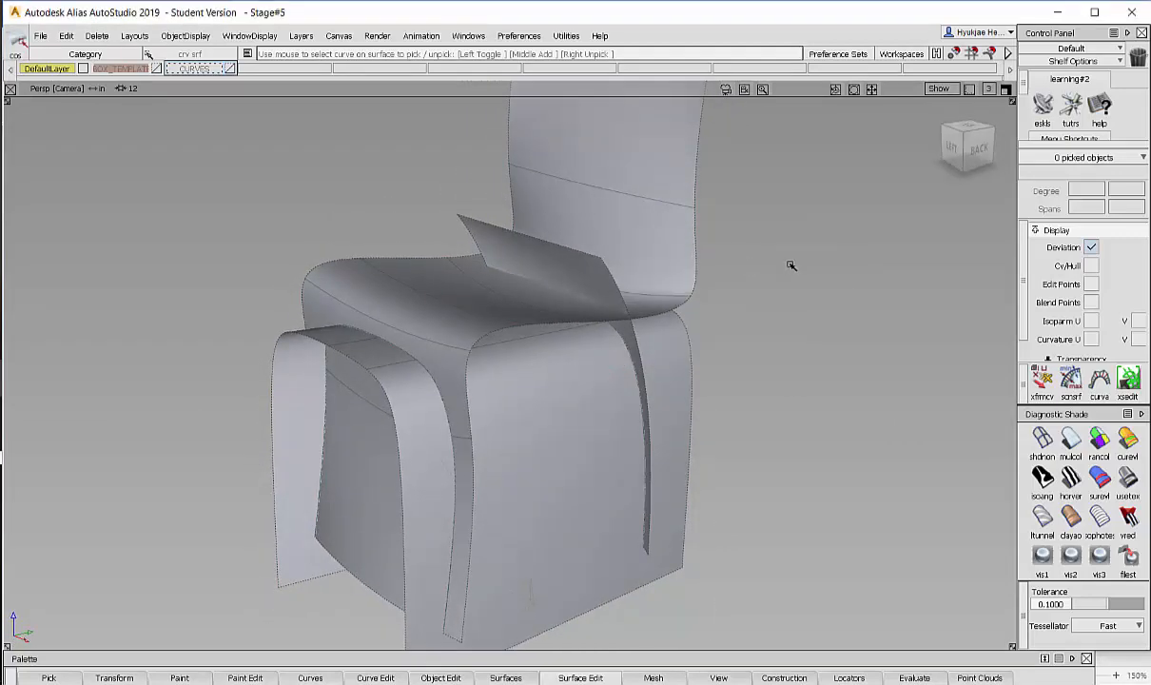
pyautogui.moveTo(791, 266)
pyautogui.keyDown('alt'); pyautogui.keyDown('shift'); pyautogui.mouseDown()
pyautogui.moveTo(603, 372)
pyautogui.moveTo(714, 283)
pyautogui.moveTo(860, 319)
pyautogui.mouseUp(); pyautogui.keyUp('shift'); pyautogui.keyUp('alt')
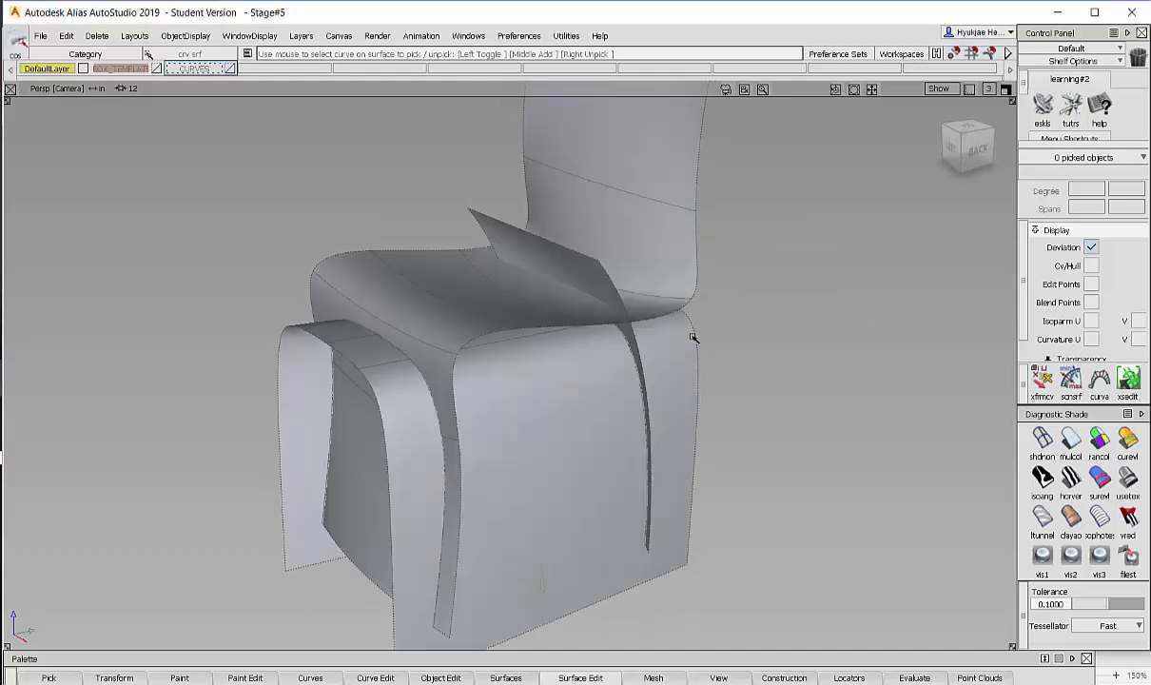
pyautogui.keyDown('alt'); pyautogui.keyDown('shift'); pyautogui.moveTo(693, 338); pyautogui.dragTo(606, 380); pyautogui.keyUp('shift'); pyautogui.keyUp('alt')
# - Trim the arch opening out of the seat-and-backrest skin with Trim Surface, keeping the region marked on the seat
pyautogui.click(582, 677)
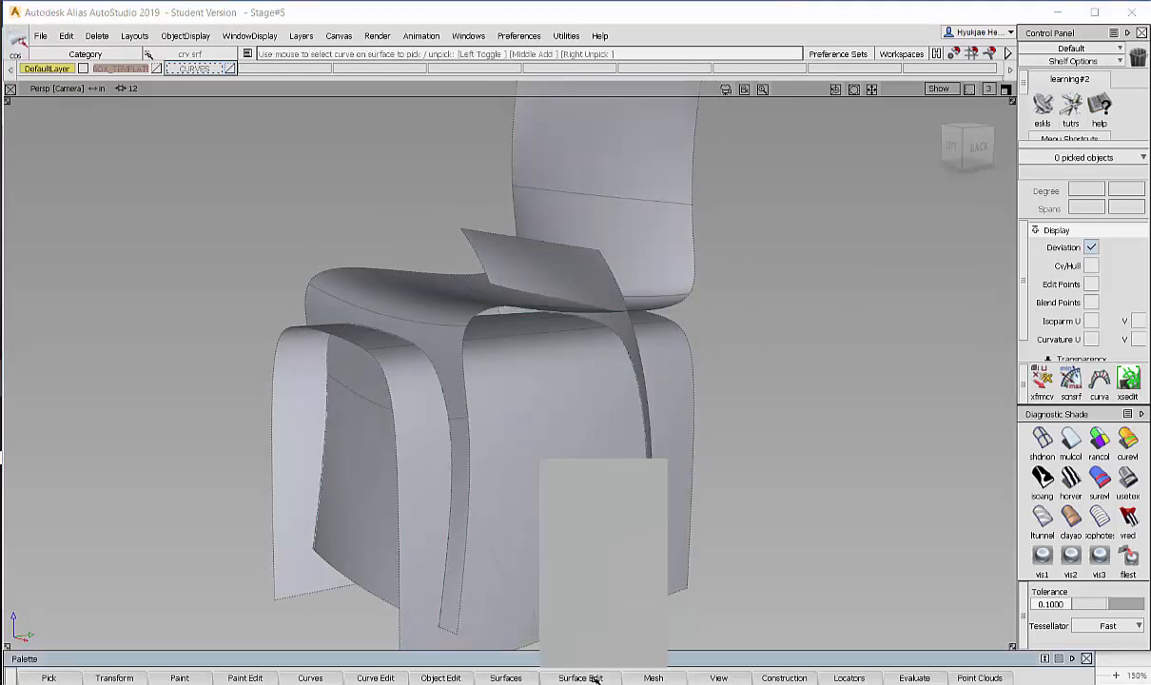
pyautogui.moveTo(573, 486)
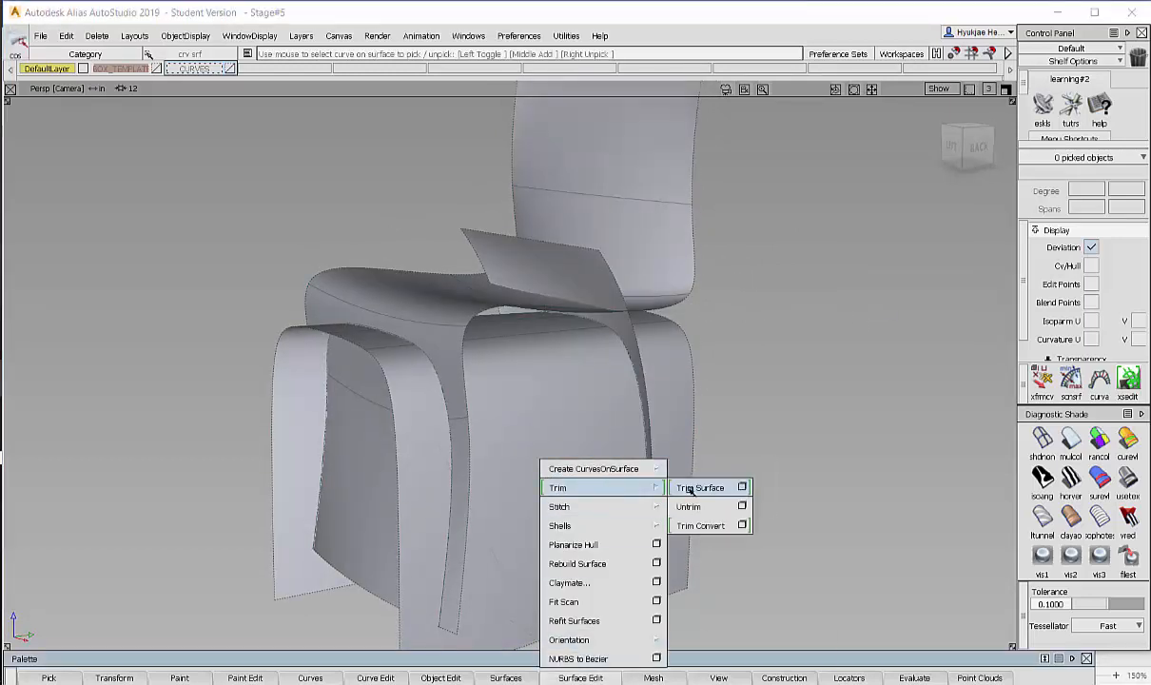
pyautogui.click(697, 487)
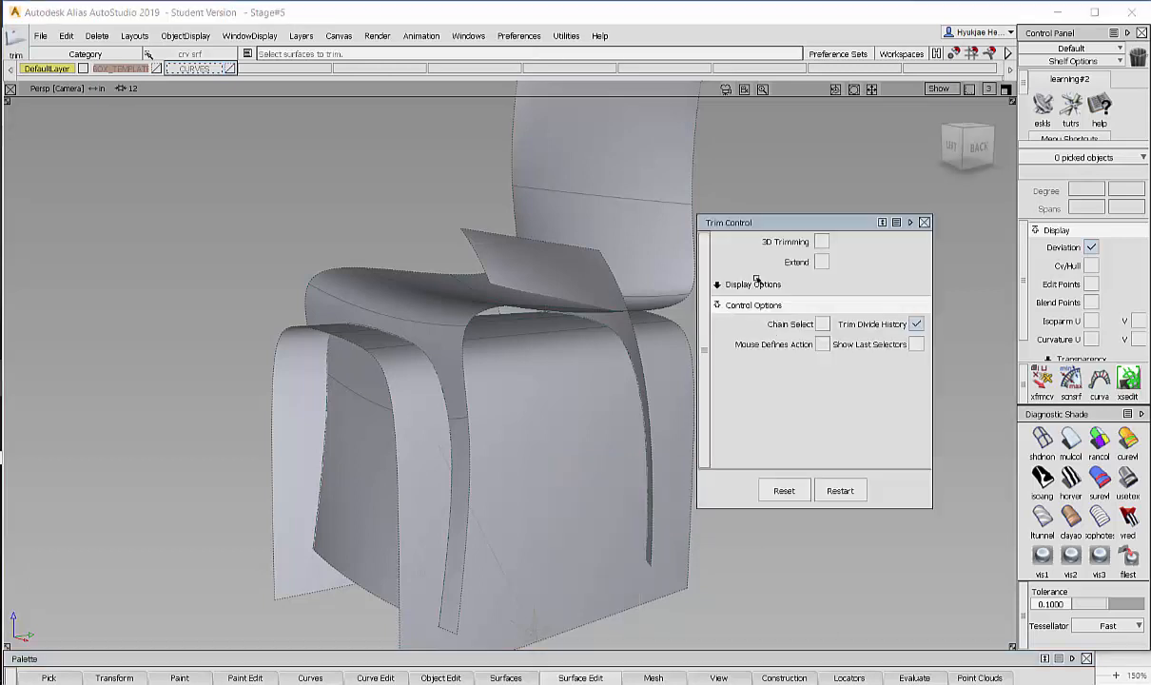
pyautogui.click(924, 223)
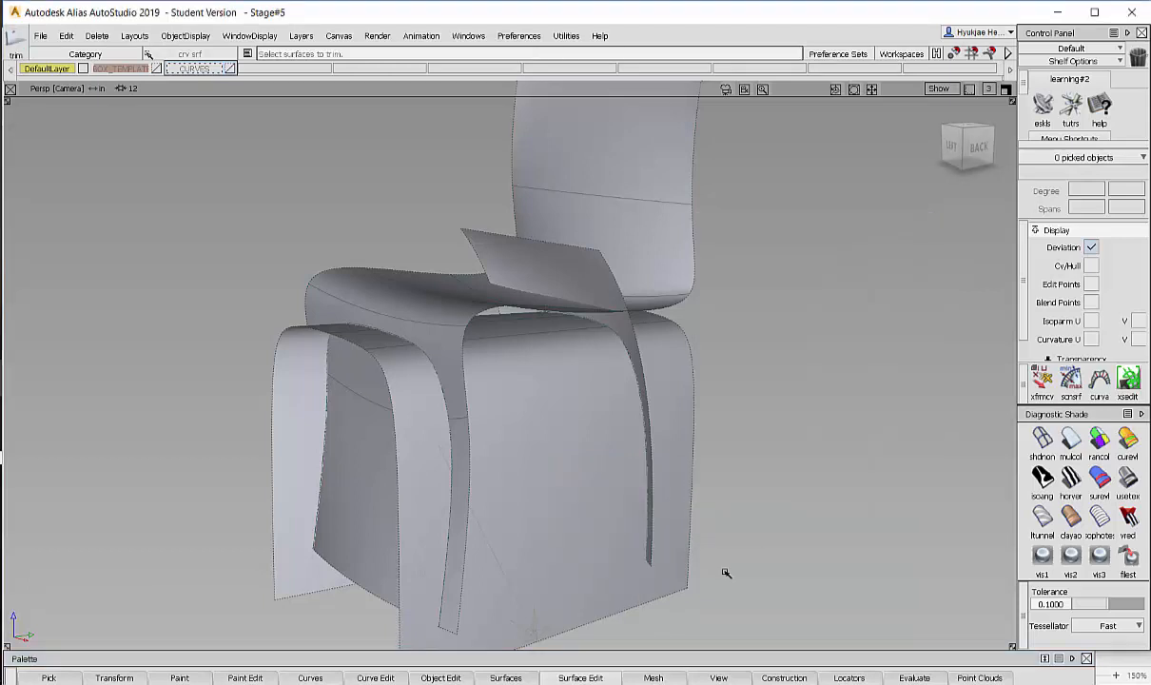
pyautogui.click(601, 679)
pyautogui.moveTo(592, 491)
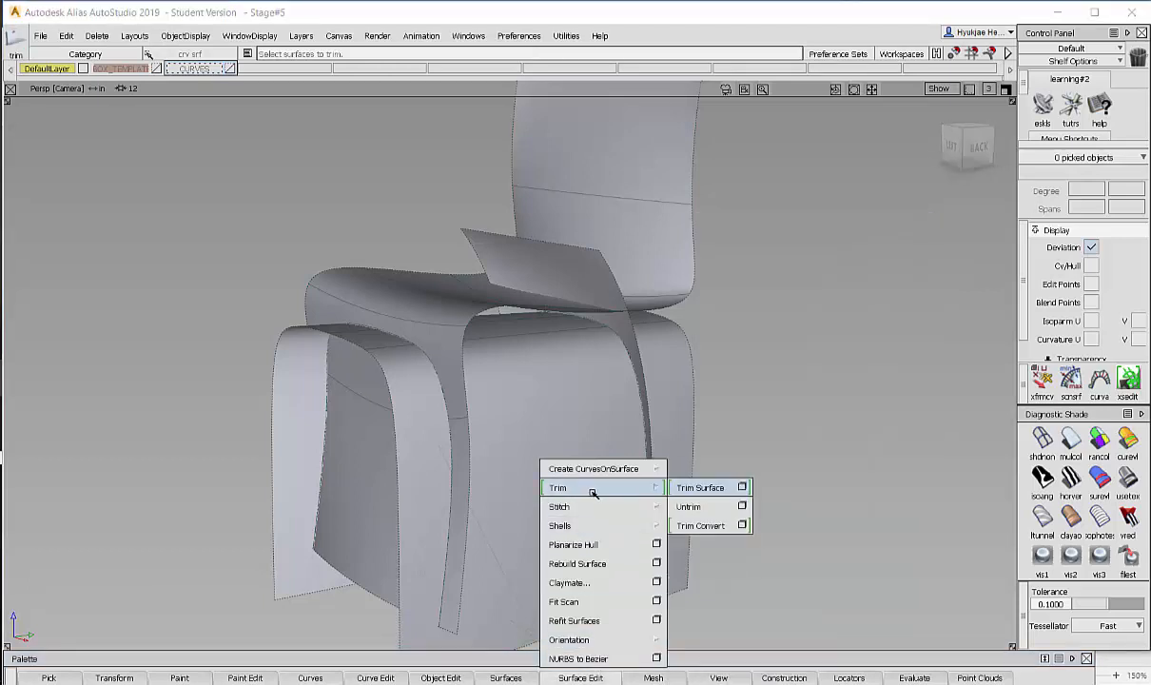
pyautogui.click(689, 488)
pyautogui.click(627, 199)
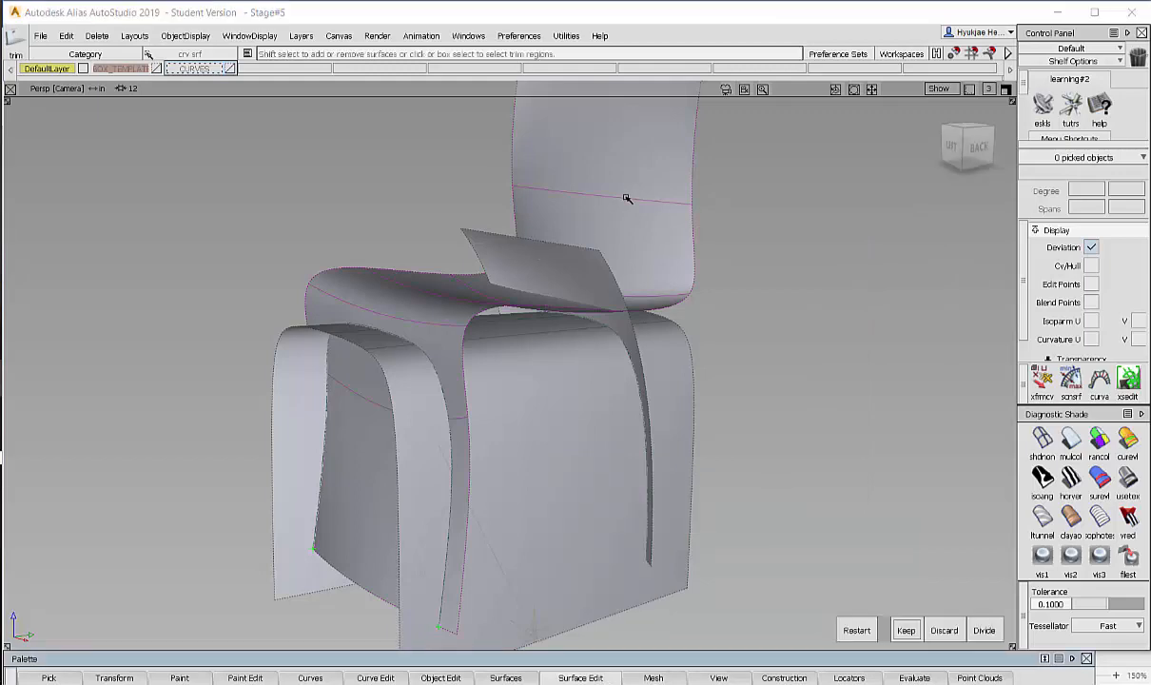
pyautogui.keyDown('alt'); pyautogui.keyDown('shift'); pyautogui.moveTo(801, 226); pyautogui.dragTo(797, 326); pyautogui.keyUp('shift'); pyautogui.keyUp('alt')
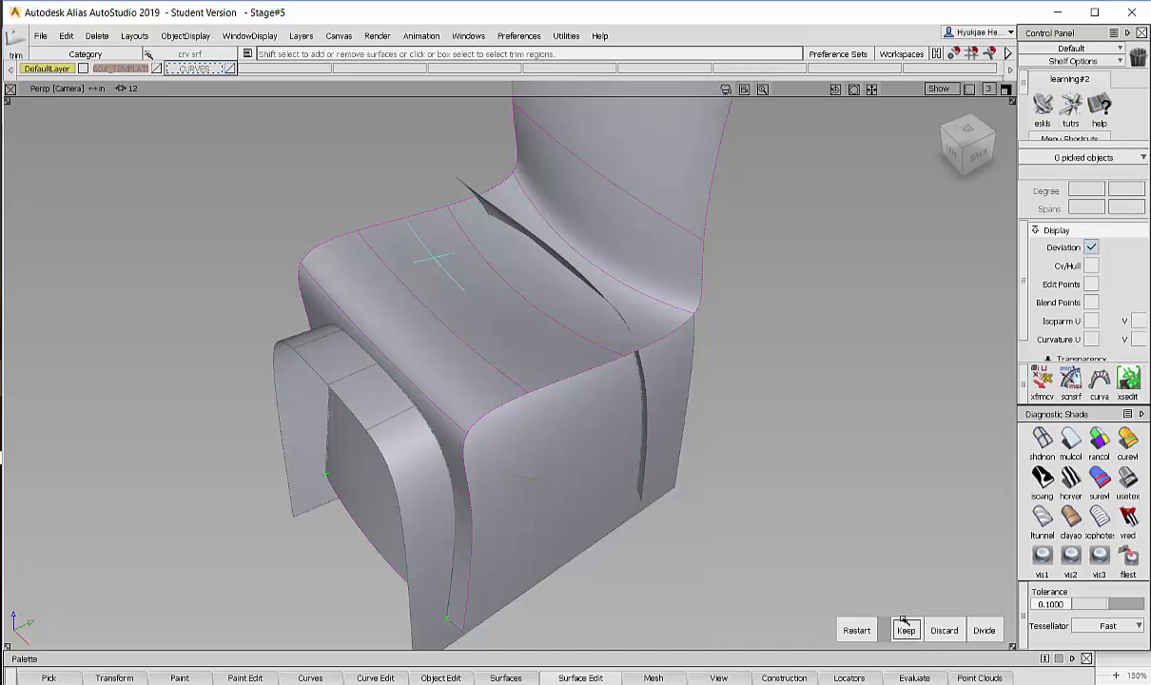
pyautogui.press('space')
# - Examine the trimmed front legs and the untrimmed rear leg surface from several sides, leaving nothing picked
pyautogui.keyDown('alt'); pyautogui.keyDown('shift'); pyautogui.moveTo(788, 455); pyautogui.dragTo(359, 459); pyautogui.keyUp('shift'); pyautogui.keyUp('alt')
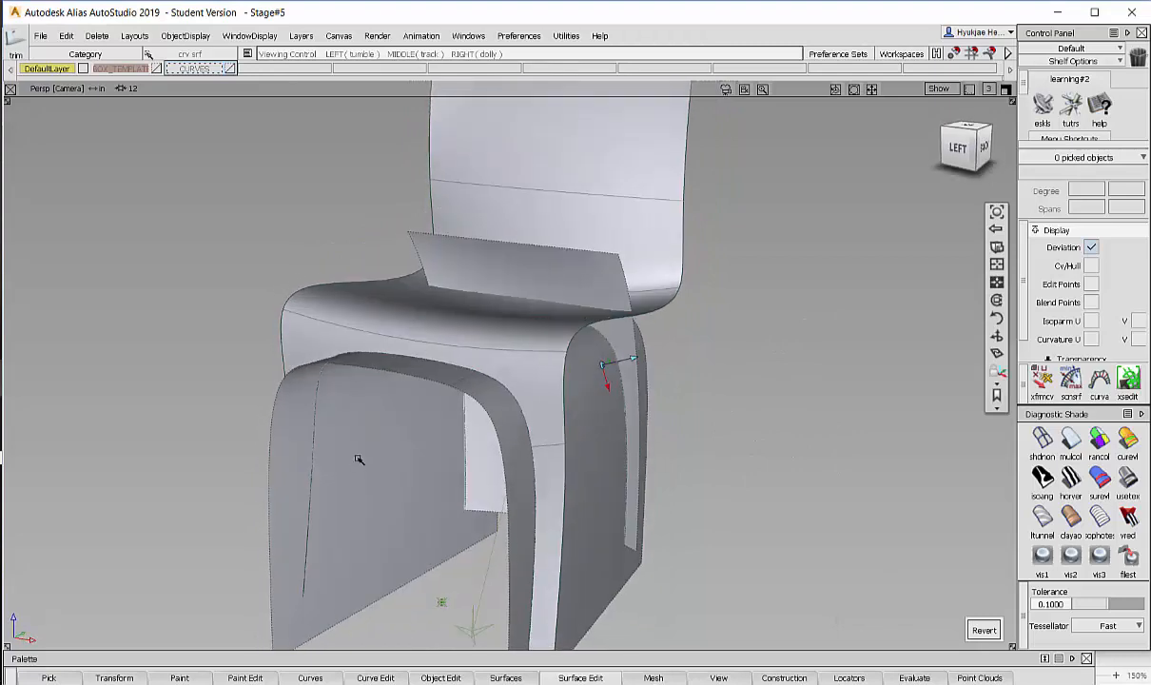
pyautogui.keyDown('alt'); pyautogui.keyDown('shift'); pyautogui.moveTo(531, 554); pyautogui.dragTo(431, 419); pyautogui.keyUp('shift'); pyautogui.keyUp('alt')
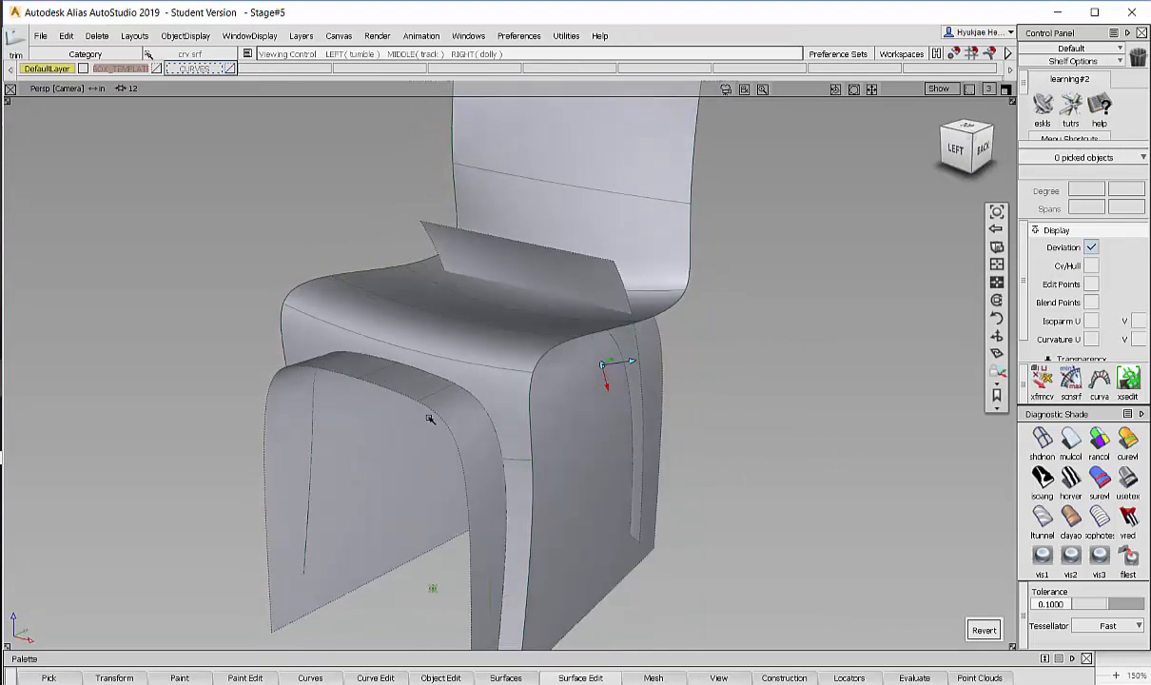
pyautogui.keyDown('ctrl'); pyautogui.keyDown('shift'); pyautogui.click(318, 290); pyautogui.keyUp('shift'); pyautogui.keyUp('ctrl')
pyautogui.keyDown('ctrl'); pyautogui.keyDown('shift'); pyautogui.click(266, 297); pyautogui.keyUp('shift'); pyautogui.keyUp('ctrl')
pyautogui.keyDown('alt'); pyautogui.keyDown('shift'); pyautogui.moveTo(321, 305); pyautogui.dragTo(546, 447); pyautogui.keyUp('shift'); pyautogui.keyUp('alt')
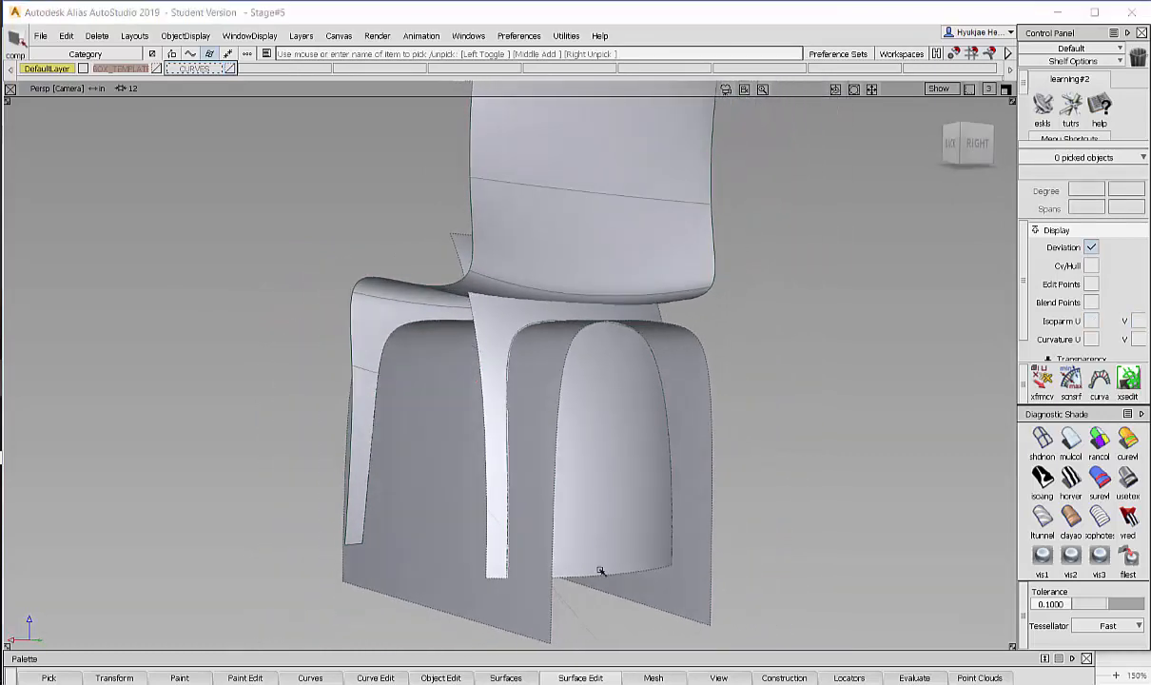
pyautogui.click(569, 545)
pyautogui.keyDown('alt'); pyautogui.keyDown('shift'); pyautogui.moveTo(569, 548); pyautogui.dragTo(522, 424); pyautogui.keyUp('shift'); pyautogui.keyUp('alt')
pyautogui.moveTo(666, 425)
pyautogui.keyDown('alt'); pyautogui.keyDown('shift'); pyautogui.mouseDown()
pyautogui.moveTo(601, 450)
pyautogui.moveTo(727, 452)
pyautogui.mouseUp(); pyautogui.keyUp('shift'); pyautogui.keyUp('alt')
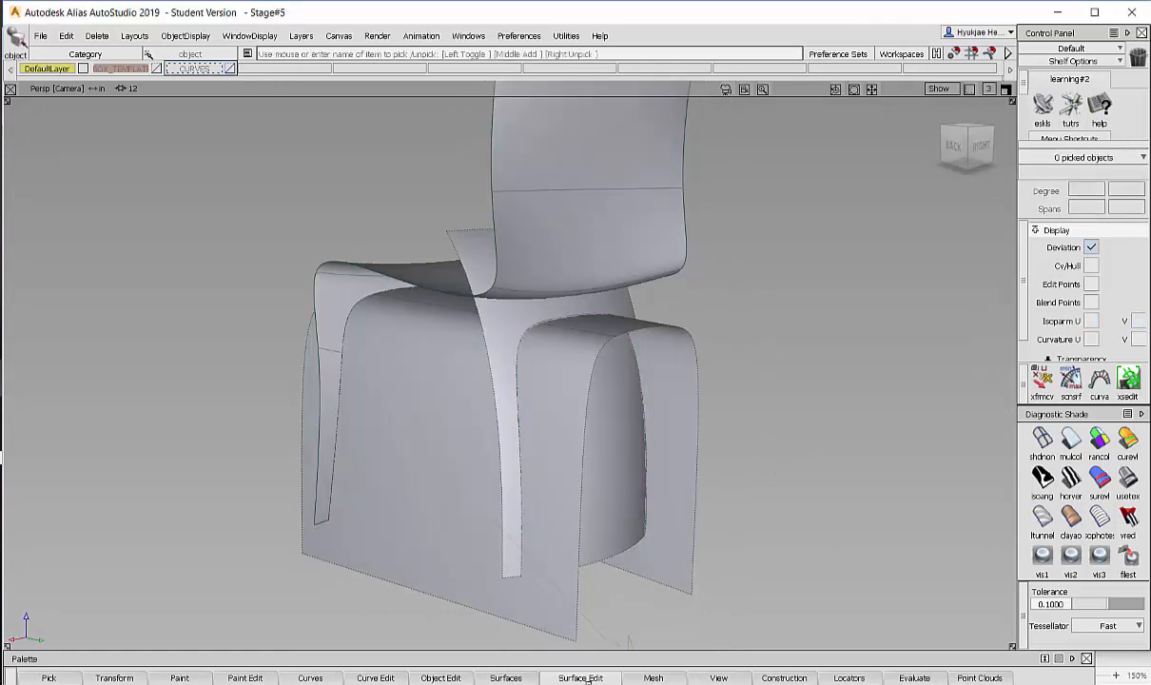
# - Trim the arch opening out of the rear leg surface with Trim Surface, keeping the region marked beside the arch
pyautogui.click(581, 678)
pyautogui.moveTo(571, 485)
pyautogui.click(709, 484)
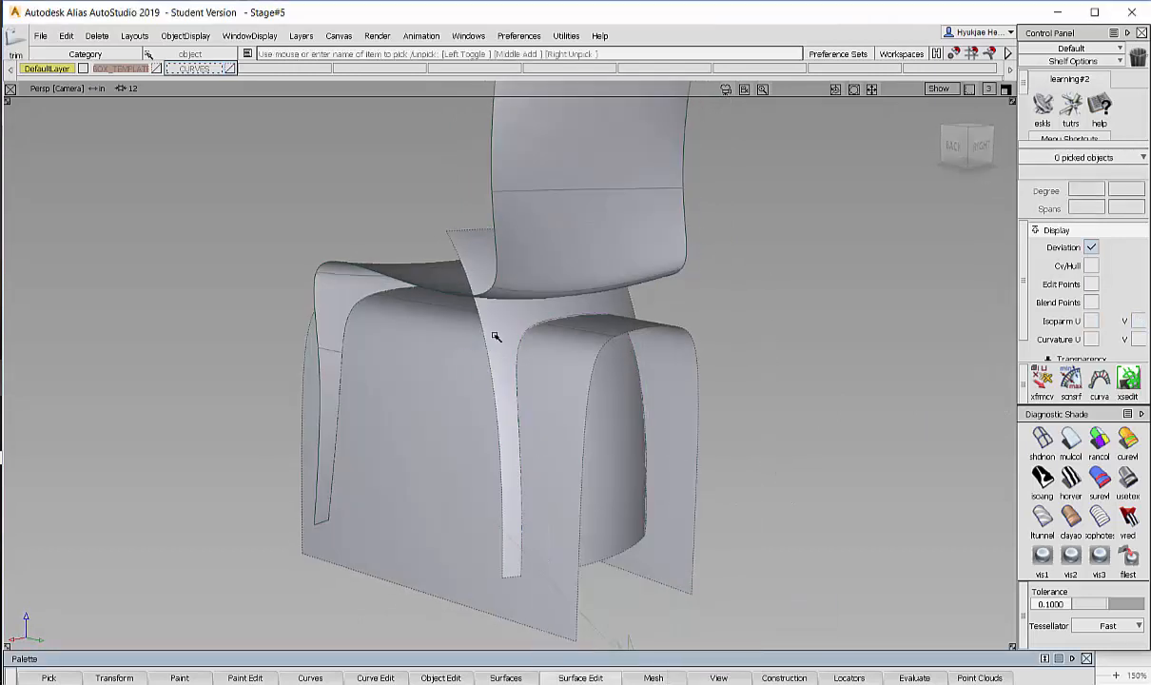
pyautogui.click(482, 325)
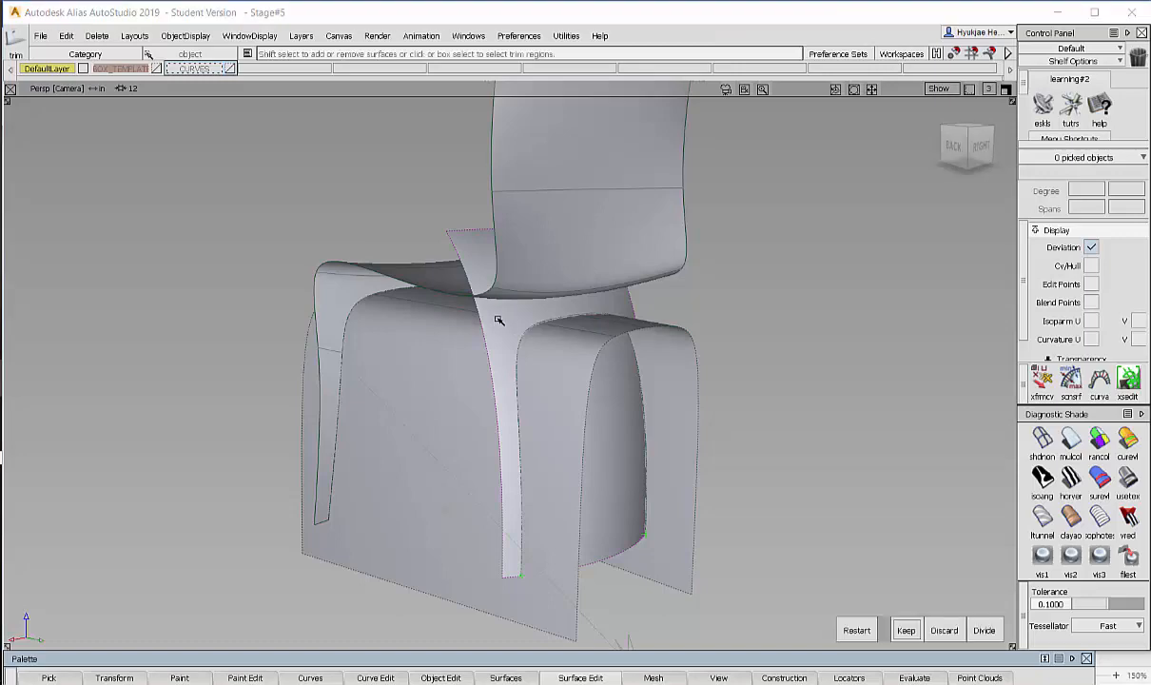
pyautogui.keyDown('alt'); pyautogui.keyDown('shift'); pyautogui.moveTo(498, 320); pyautogui.dragTo(546, 267, button='right'); pyautogui.keyUp('shift'); pyautogui.keyUp('alt')
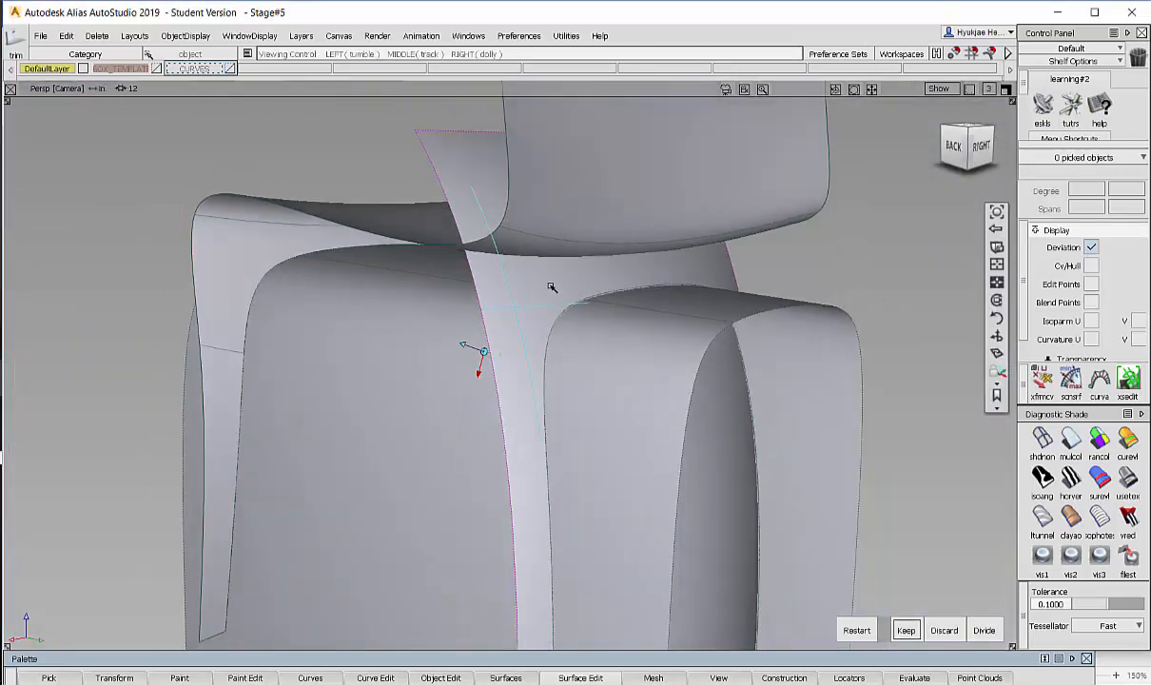
pyautogui.press('space')
# - Pick the tapered arch surface running between the legs and create a new layer
pyautogui.keyDown('alt'); pyautogui.keyDown('shift'); pyautogui.moveTo(828, 303); pyautogui.dragTo(656, 342); pyautogui.keyUp('shift'); pyautogui.keyUp('alt')
pyautogui.keyDown('alt'); pyautogui.keyDown('shift'); pyautogui.moveTo(763, 378); pyautogui.dragTo(691, 380, button='right'); pyautogui.keyUp('shift'); pyautogui.keyUp('alt')
pyautogui.keyDown('alt'); pyautogui.keyDown('shift'); pyautogui.moveTo(690, 381); pyautogui.dragTo(666, 336); pyautogui.keyUp('shift'); pyautogui.keyUp('alt')
pyautogui.keyDown('alt'); pyautogui.keyDown('shift'); pyautogui.moveTo(666, 337); pyautogui.dragTo(679, 368, button='right'); pyautogui.keyUp('shift'); pyautogui.keyUp('alt')
pyautogui.keyDown('alt'); pyautogui.keyDown('shift'); pyautogui.moveTo(648, 550); pyautogui.dragTo(618, 544, button='right'); pyautogui.keyUp('shift'); pyautogui.keyUp('alt')
pyautogui.keyDown('alt'); pyautogui.keyDown('shift'); pyautogui.moveTo(704, 494); pyautogui.dragTo(696, 342); pyautogui.keyUp('shift'); pyautogui.keyUp('alt')
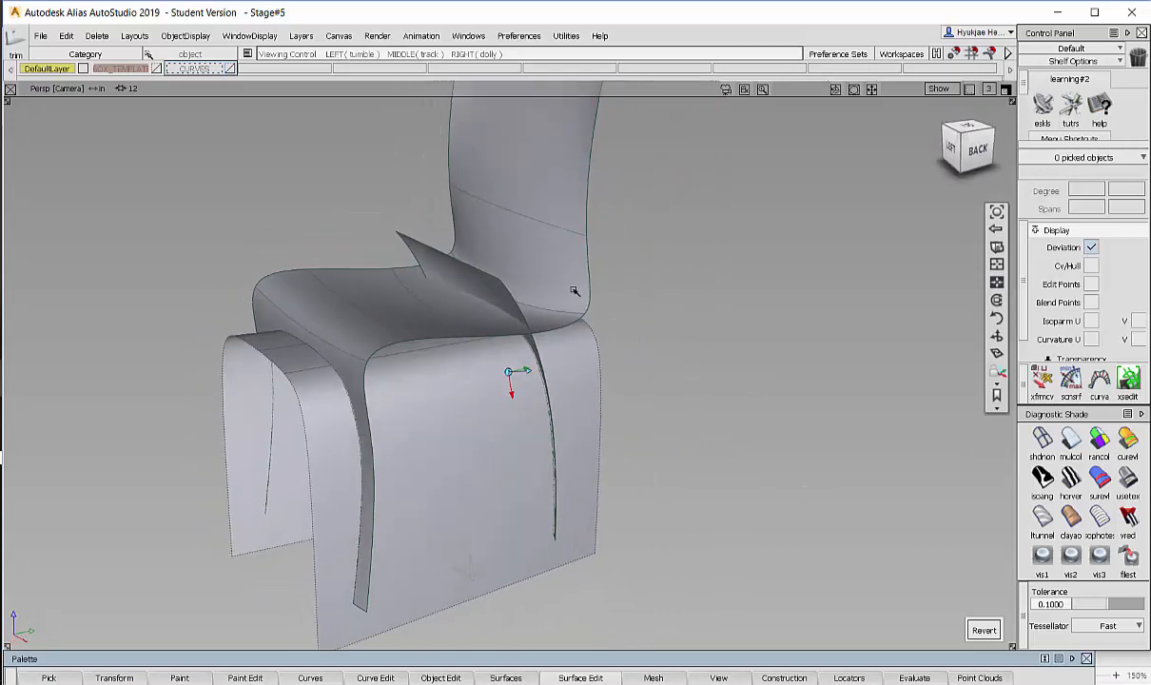
pyautogui.keyDown('ctrl'); pyautogui.keyDown('shift'); pyautogui.moveTo(568, 411); pyautogui.dragTo(532, 408); pyautogui.keyUp('shift'); pyautogui.keyUp('ctrl')
pyautogui.click(561, 409)
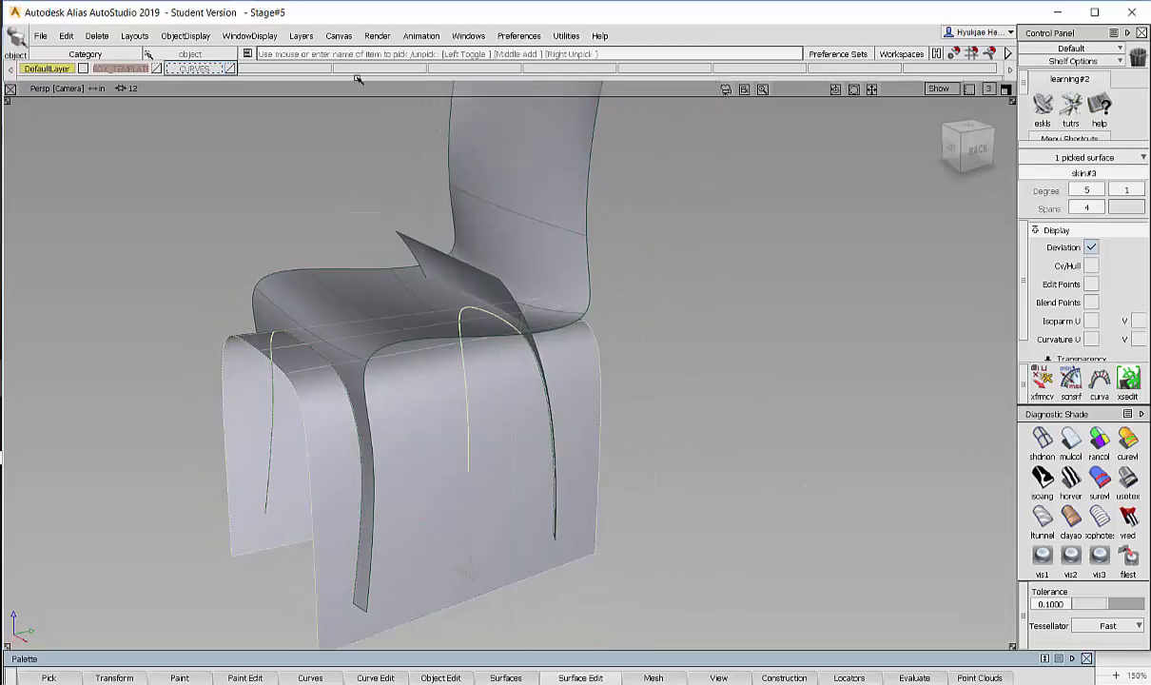
pyautogui.click(300, 38)
pyautogui.click(303, 57)
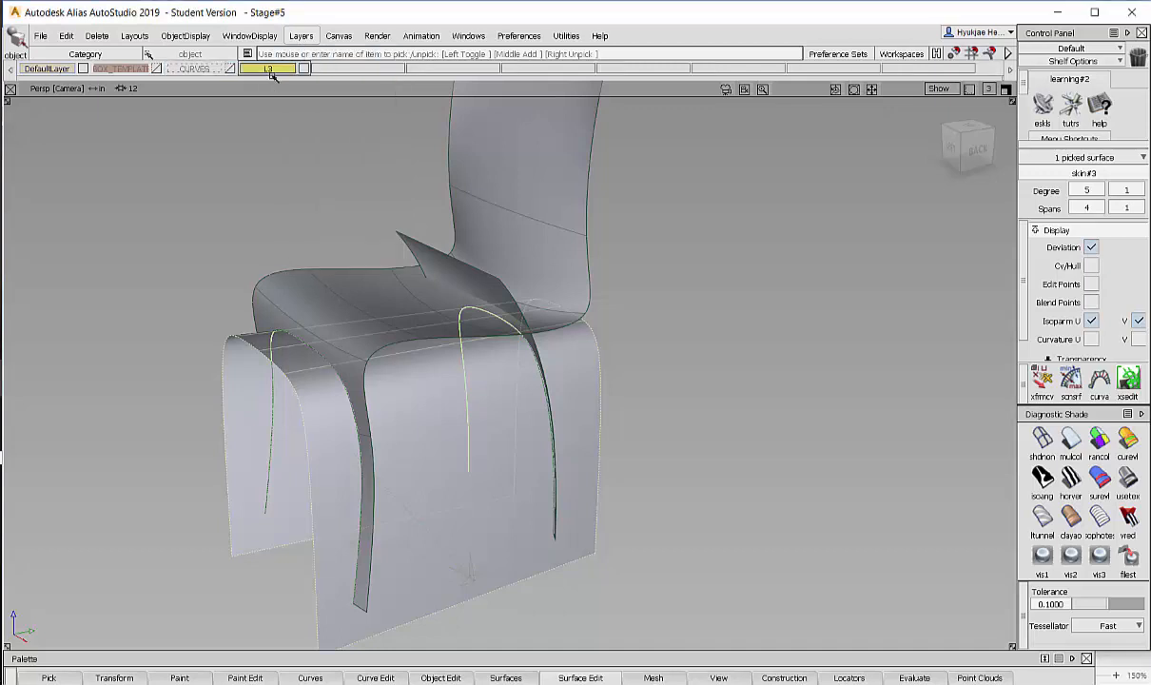
# - Hide the new layer L3 and assign the tapered arch surface to it
pyautogui.rightClick(259, 69)
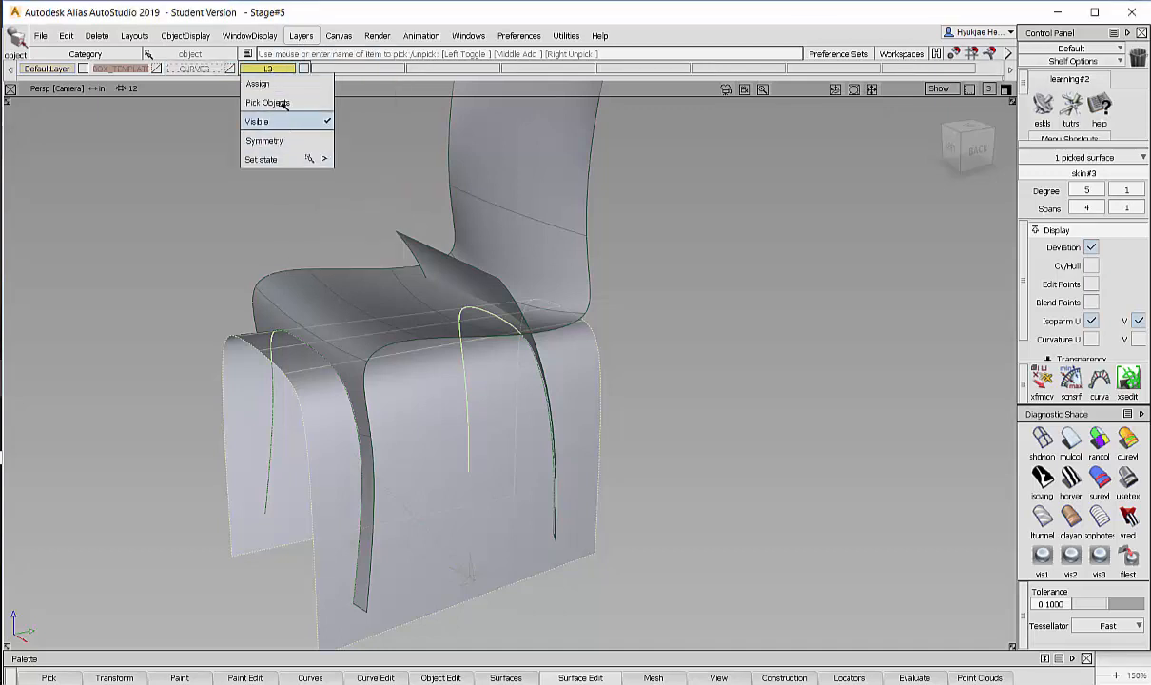
pyautogui.click(268, 103)
pyautogui.rightClick(271, 69)
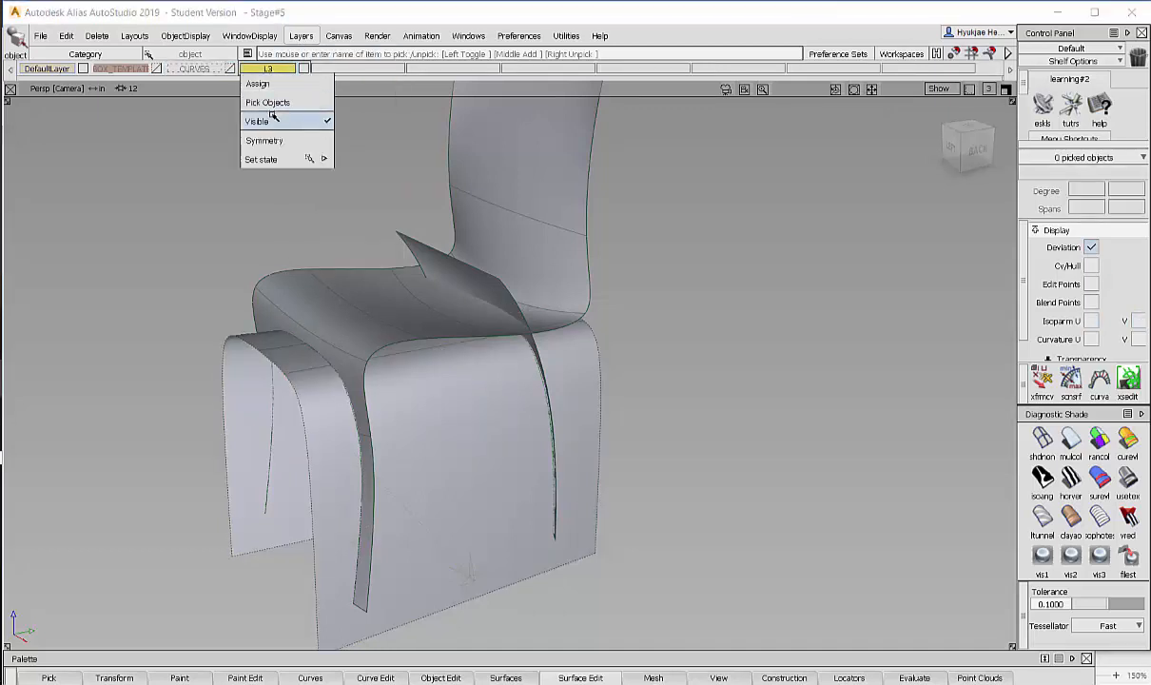
pyautogui.click(271, 119)
pyautogui.rightClick(271, 68)
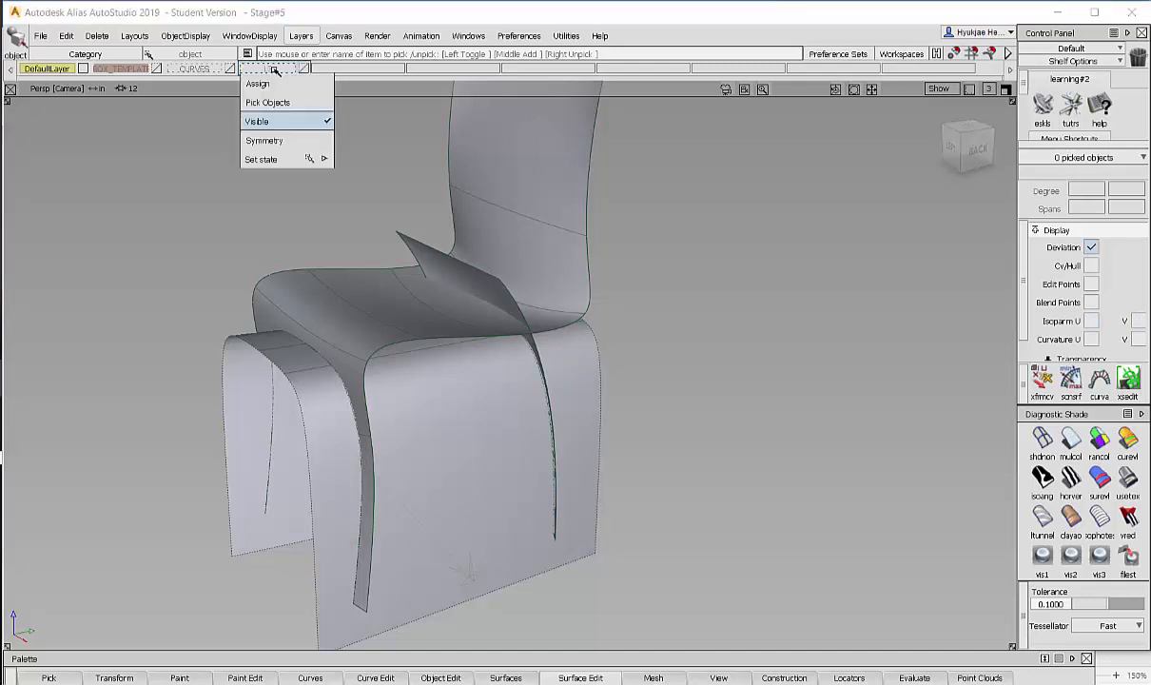
pyautogui.click(229, 136)
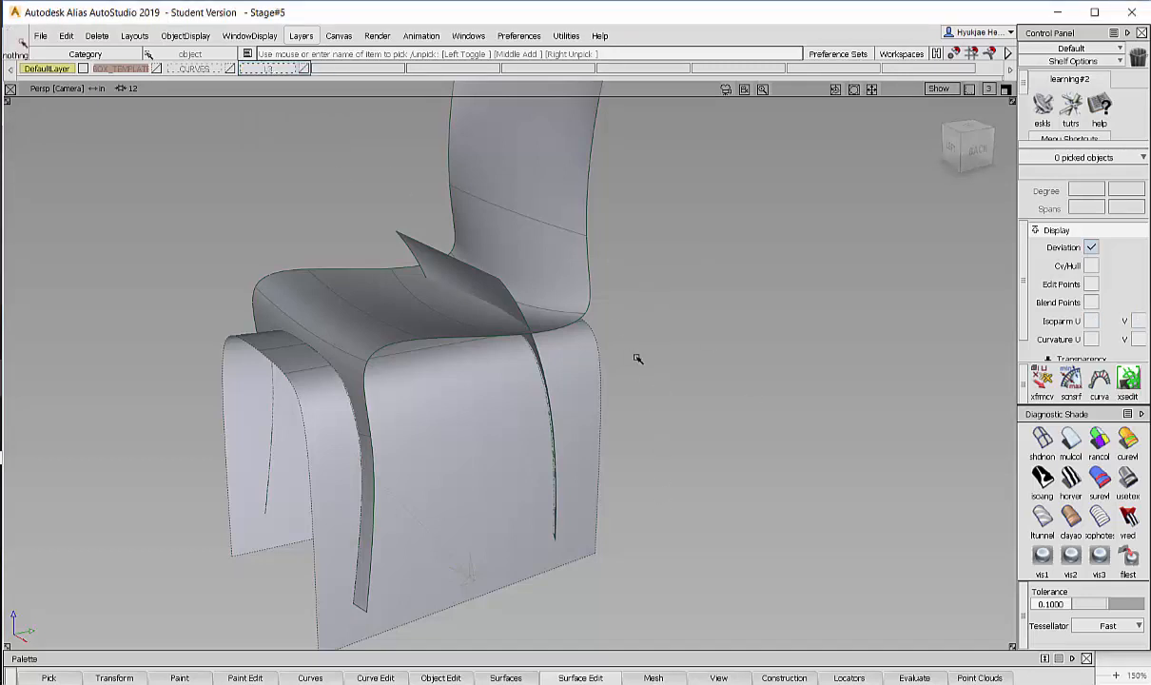
pyautogui.click(582, 395)
pyautogui.rightClick(267, 69)
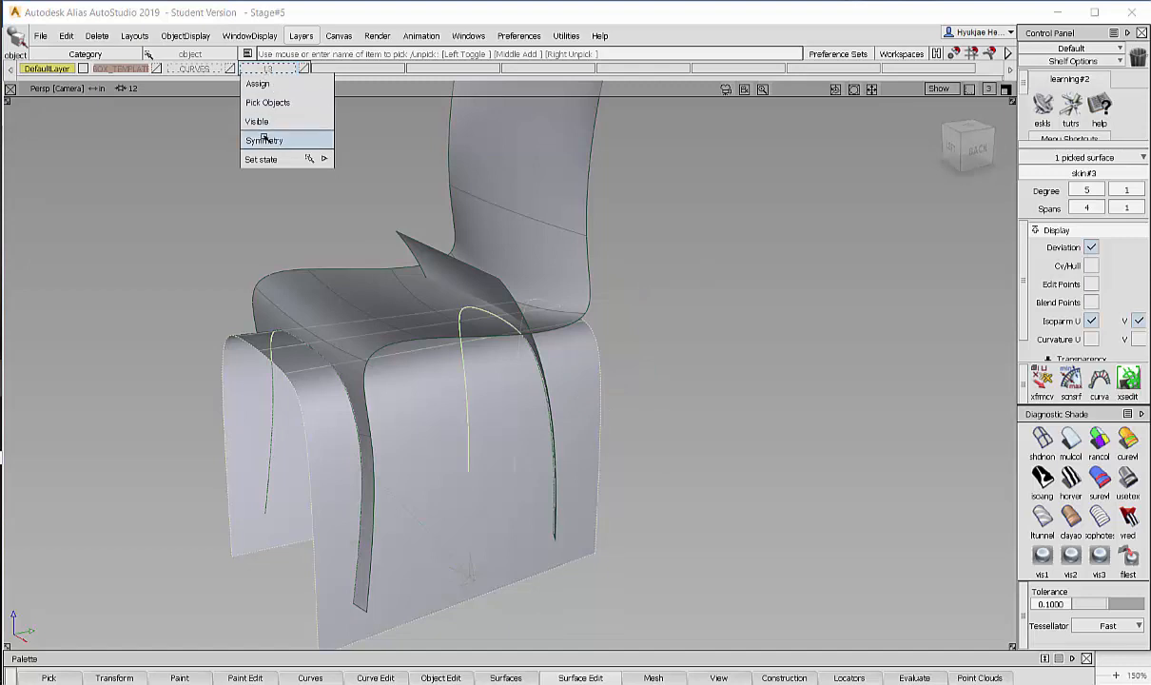
pyautogui.click(274, 87)
# - Examine the trimmed chair's front legs, rear legs and seat from several sides
pyautogui.keyDown('alt'); pyautogui.keyDown('shift'); pyautogui.moveTo(544, 322); pyautogui.dragTo(534, 326); pyautogui.keyUp('shift'); pyautogui.keyUp('alt')
pyautogui.keyDown('alt'); pyautogui.keyDown('shift'); pyautogui.moveTo(535, 325); pyautogui.dragTo(590, 363, button='middle'); pyautogui.keyUp('shift'); pyautogui.keyUp('alt')
pyautogui.moveTo(590, 363)
pyautogui.keyDown('alt'); pyautogui.keyDown('shift'); pyautogui.mouseDown()
pyautogui.moveTo(311, 257)
pyautogui.moveTo(349, 311)
pyautogui.moveTo(514, 380)
pyautogui.moveTo(583, 362)
pyautogui.mouseUp(); pyautogui.keyUp('shift'); pyautogui.keyUp('alt')
pyautogui.keyDown('alt'); pyautogui.keyDown('shift'); pyautogui.moveTo(583, 363); pyautogui.dragTo(605, 398, button='right'); pyautogui.keyUp('shift'); pyautogui.keyUp('alt')
pyautogui.keyDown('alt'); pyautogui.keyDown('shift'); pyautogui.moveTo(606, 399); pyautogui.dragTo(526, 498); pyautogui.keyUp('shift'); pyautogui.keyUp('alt')
pyautogui.keyDown('alt'); pyautogui.keyDown('shift'); pyautogui.moveTo(644, 504); pyautogui.dragTo(723, 498); pyautogui.keyUp('shift'); pyautogui.keyUp('alt')
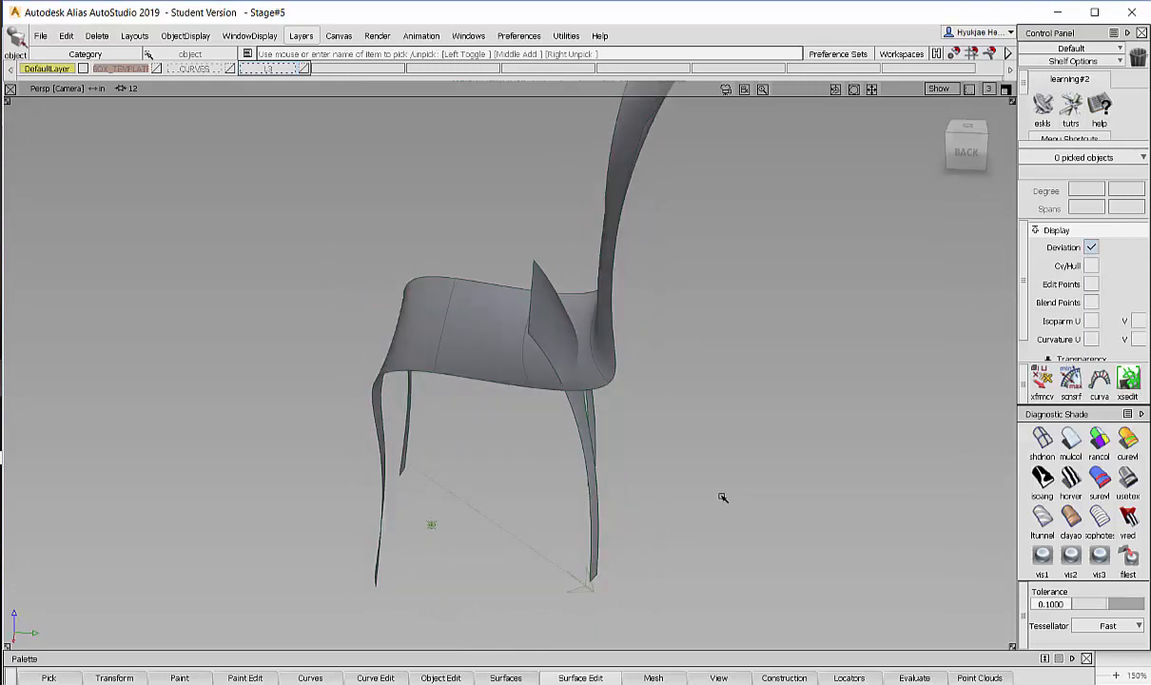
pyautogui.keyDown('alt'); pyautogui.keyDown('shift'); pyautogui.moveTo(724, 390); pyautogui.dragTo(646, 370); pyautogui.keyUp('shift'); pyautogui.keyUp('alt')
pyautogui.keyDown('alt'); pyautogui.keyDown('shift'); pyautogui.moveTo(646, 370); pyautogui.dragTo(620, 379, button='right'); pyautogui.keyUp('shift'); pyautogui.keyUp('alt')
pyautogui.moveTo(620, 379)
pyautogui.keyDown('alt'); pyautogui.keyDown('shift'); pyautogui.mouseDown()
pyautogui.moveTo(621, 398)
pyautogui.moveTo(603, 385)
pyautogui.mouseUp(); pyautogui.keyUp('shift'); pyautogui.keyUp('alt')
pyautogui.moveTo(603, 385)
pyautogui.keyDown('alt'); pyautogui.keyDown('shift'); pyautogui.mouseDown(button='right')
pyautogui.moveTo(634, 380)
pyautogui.moveTo(618, 381)
pyautogui.mouseUp(button='right'); pyautogui.keyUp('shift'); pyautogui.keyUp('alt')
pyautogui.keyDown('alt'); pyautogui.keyDown('shift'); pyautogui.moveTo(618, 381); pyautogui.dragTo(607, 379); pyautogui.keyUp('shift'); pyautogui.keyUp('alt')
pyautogui.keyDown('alt'); pyautogui.keyDown('shift'); pyautogui.moveTo(611, 321); pyautogui.dragTo(571, 244); pyautogui.keyUp('shift'); pyautogui.keyUp('alt')
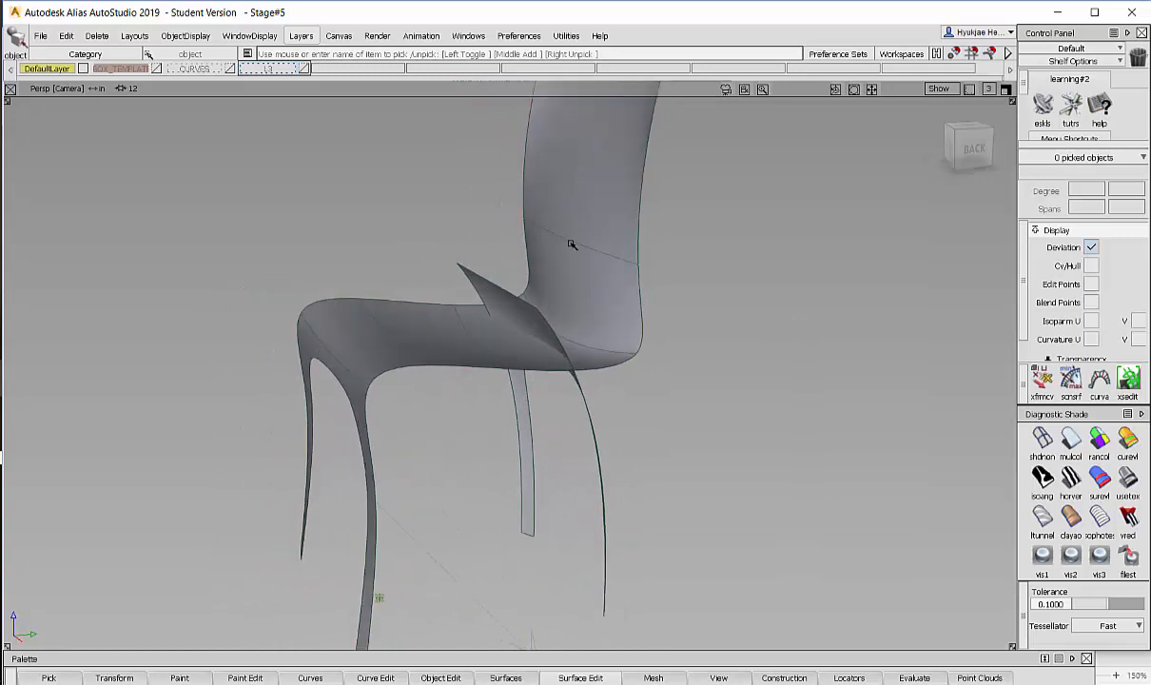
pyautogui.keyDown('alt'); pyautogui.keyDown('shift'); pyautogui.moveTo(640, 267); pyautogui.dragTo(639, 260, button='right'); pyautogui.keyUp('shift'); pyautogui.keyUp('alt')
pyautogui.keyDown('alt'); pyautogui.keyDown('shift'); pyautogui.moveTo(639, 260); pyautogui.dragTo(662, 273); pyautogui.keyUp('shift'); pyautogui.keyUp('alt')
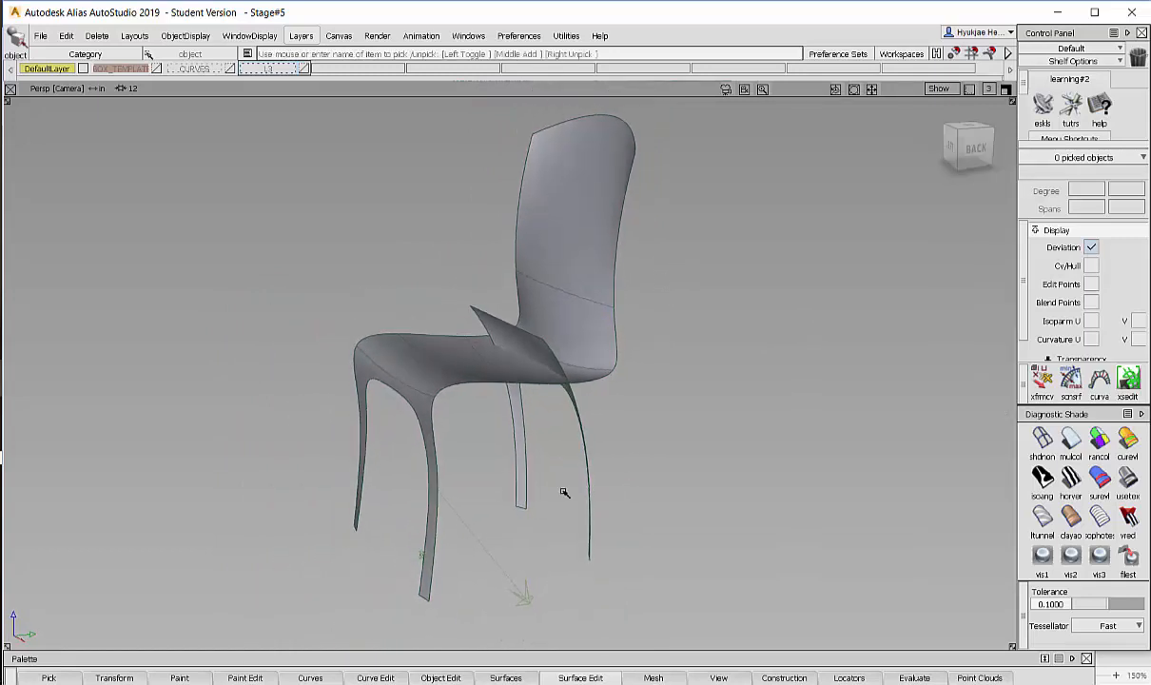
# - Offset the seat-and-backrest skin by -0.5 so the copy lies beneath the seat and behind the backrest
pyautogui.click(523, 677)
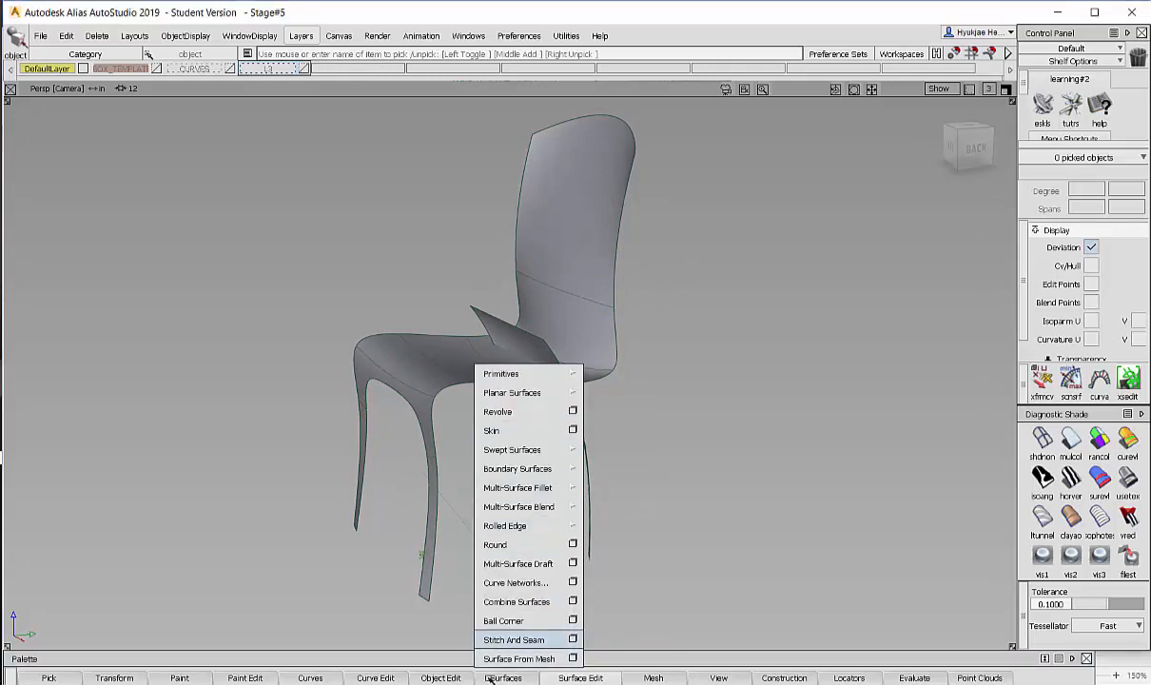
pyautogui.click(441, 677)
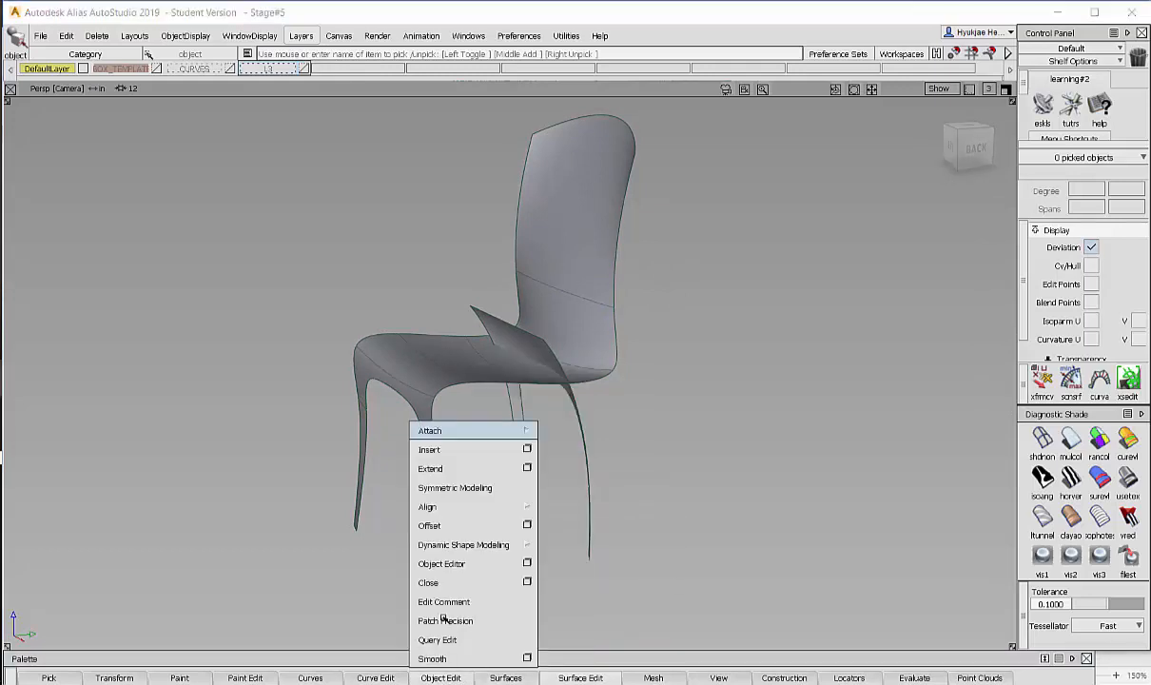
pyautogui.click(453, 528)
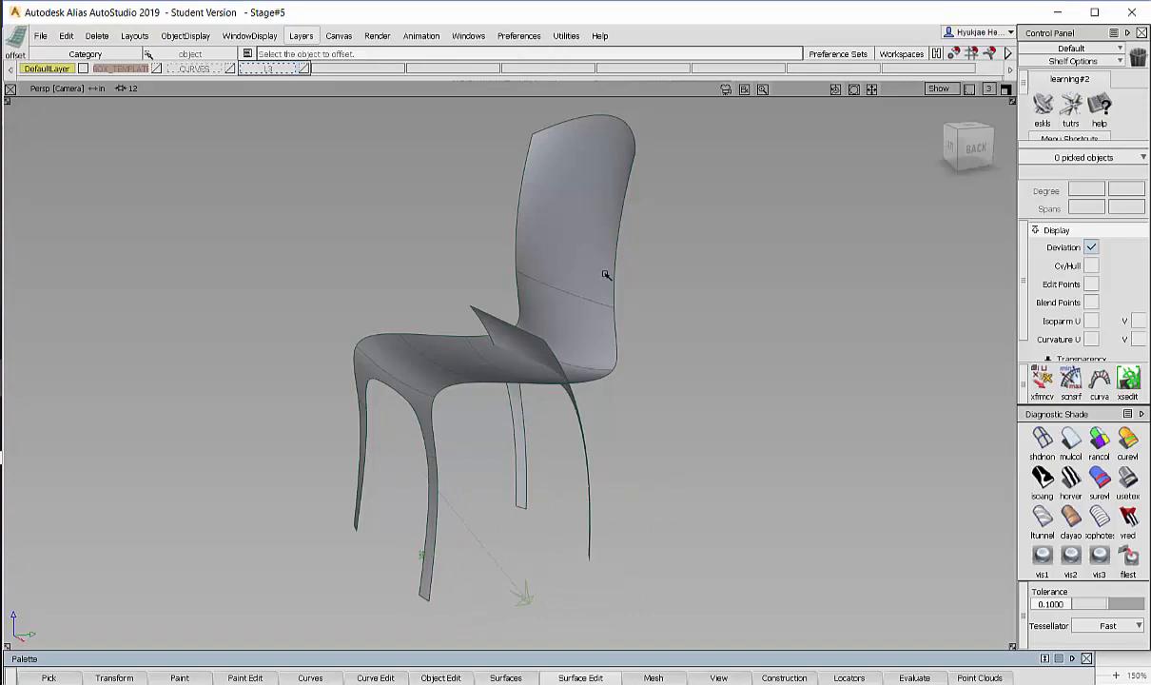
pyautogui.click(574, 298)
pyautogui.moveTo(695, 326); pyautogui.dragTo(565, 321)
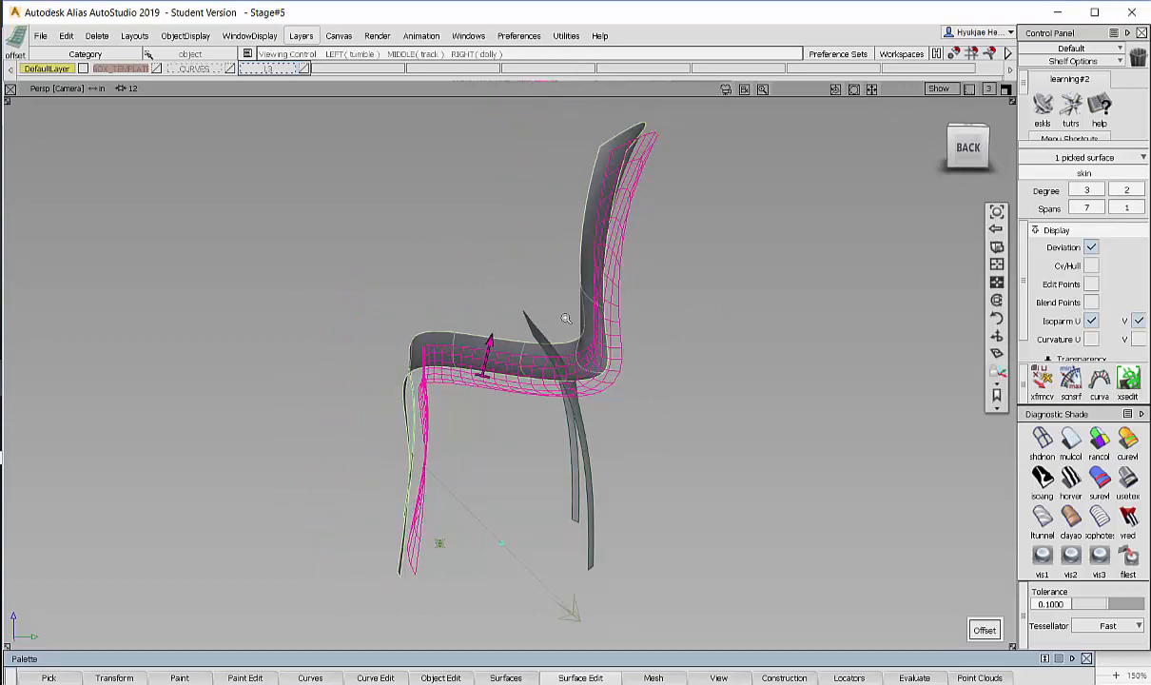
pyautogui.keyDown('alt'); pyautogui.keyDown('shift'); pyautogui.moveTo(564, 320); pyautogui.dragTo(536, 285, button='right'); pyautogui.keyUp('shift'); pyautogui.keyUp('alt')
pyautogui.keyDown('alt'); pyautogui.keyDown('shift'); pyautogui.moveTo(535, 285); pyautogui.dragTo(578, 285); pyautogui.keyUp('shift'); pyautogui.keyUp('alt')
pyautogui.moveTo(698, 288); pyautogui.dragTo(504, 152)
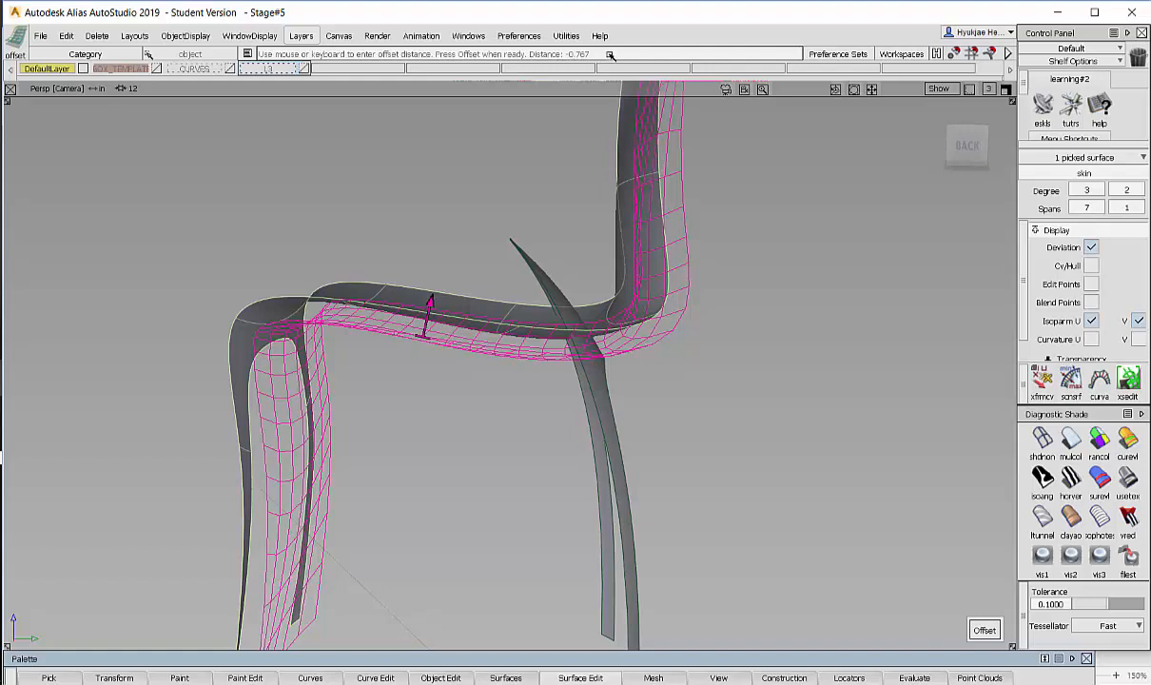
pyautogui.moveTo(746, 325); pyautogui.dragTo(727, 312)
pyautogui.moveTo(797, 287); pyautogui.dragTo(744, 308)
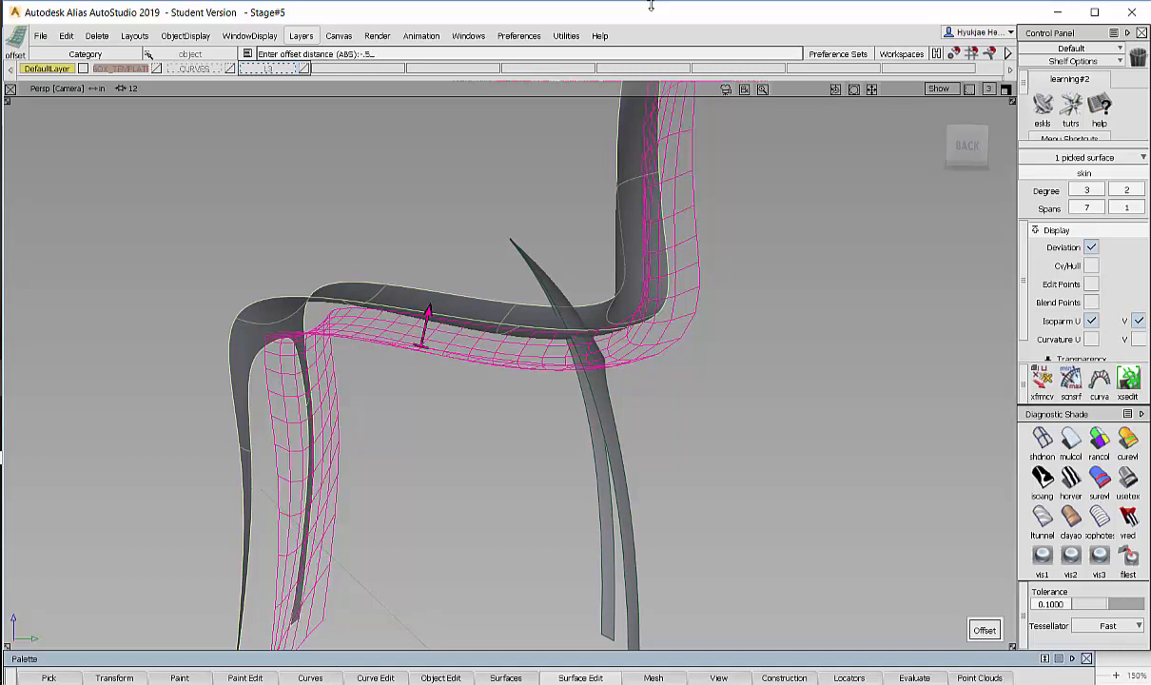
pyautogui.press('Return')
# - Inspect the gap between the seat-and-backrest skin and its offset copy along the seat, legs and backrest edges
pyautogui.keyDown('alt'); pyautogui.keyDown('shift'); pyautogui.moveTo(674, 350); pyautogui.dragTo(778, 270); pyautogui.keyUp('shift'); pyautogui.keyUp('alt')
pyautogui.keyDown('alt'); pyautogui.keyDown('shift'); pyautogui.moveTo(778, 270); pyautogui.dragTo(748, 385, button='middle'); pyautogui.keyUp('shift'); pyautogui.keyUp('alt')
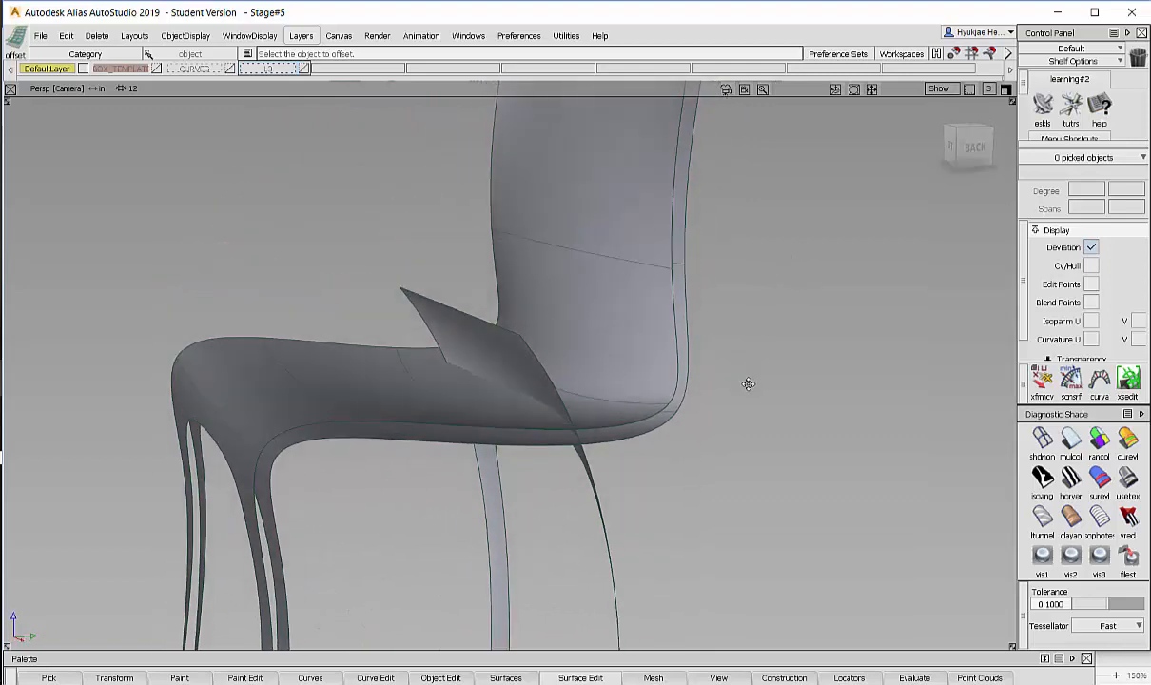
pyautogui.keyDown('alt'); pyautogui.keyDown('shift'); pyautogui.moveTo(748, 385); pyautogui.dragTo(646, 447, button='right'); pyautogui.keyUp('shift'); pyautogui.keyUp('alt')
pyautogui.keyDown('alt'); pyautogui.keyDown('shift'); pyautogui.moveTo(647, 447); pyautogui.dragTo(637, 370, button='middle'); pyautogui.keyUp('shift'); pyautogui.keyUp('alt')
pyautogui.keyDown('alt'); pyautogui.keyDown('shift'); pyautogui.moveTo(637, 370); pyautogui.dragTo(570, 352, button='right'); pyautogui.keyUp('shift'); pyautogui.keyUp('alt')
pyautogui.keyDown('alt'); pyautogui.keyDown('shift'); pyautogui.moveTo(571, 352); pyautogui.dragTo(616, 330); pyautogui.keyUp('shift'); pyautogui.keyUp('alt')
pyautogui.click(660, 327)
pyautogui.keyDown('alt'); pyautogui.keyDown('shift'); pyautogui.moveTo(677, 360); pyautogui.dragTo(725, 502); pyautogui.keyUp('shift'); pyautogui.keyUp('alt')
pyautogui.keyDown('alt'); pyautogui.keyDown('shift'); pyautogui.moveTo(712, 389); pyautogui.dragTo(748, 294); pyautogui.keyUp('shift'); pyautogui.keyUp('alt')
pyautogui.keyDown('alt'); pyautogui.keyDown('shift'); pyautogui.moveTo(701, 331); pyautogui.dragTo(734, 285, button='middle'); pyautogui.keyUp('shift'); pyautogui.keyUp('alt')
pyautogui.keyDown('alt'); pyautogui.keyDown('shift'); pyautogui.moveTo(734, 285); pyautogui.dragTo(689, 428); pyautogui.keyUp('shift'); pyautogui.keyUp('alt')
pyautogui.keyDown('alt'); pyautogui.keyDown('shift'); pyautogui.moveTo(689, 428); pyautogui.dragTo(642, 560, button='middle'); pyautogui.keyUp('shift'); pyautogui.keyUp('alt')
pyautogui.keyDown('alt'); pyautogui.keyDown('shift'); pyautogui.moveTo(676, 381); pyautogui.dragTo(657, 441, button='middle'); pyautogui.keyUp('shift'); pyautogui.keyUp('alt')
pyautogui.keyDown('alt'); pyautogui.keyDown('shift'); pyautogui.moveTo(618, 439); pyautogui.dragTo(678, 447, button='right'); pyautogui.keyUp('shift'); pyautogui.keyUp('alt')
pyautogui.keyDown('alt'); pyautogui.keyDown('shift'); pyautogui.moveTo(678, 447); pyautogui.dragTo(681, 532); pyautogui.keyUp('shift'); pyautogui.keyUp('alt')
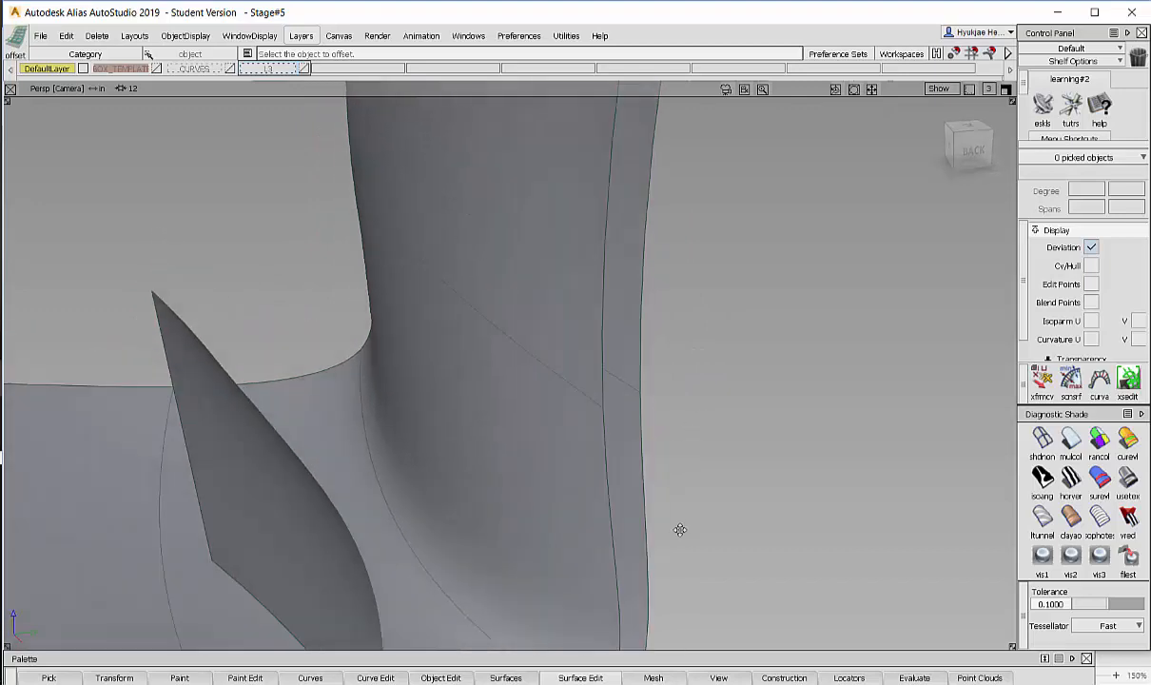
pyautogui.keyDown('alt'); pyautogui.keyDown('shift'); pyautogui.moveTo(681, 532); pyautogui.dragTo(673, 623, button='middle'); pyautogui.keyUp('shift'); pyautogui.keyUp('alt')
pyautogui.keyDown('alt'); pyautogui.keyDown('shift'); pyautogui.moveTo(703, 516); pyautogui.dragTo(628, 457, button='right'); pyautogui.keyUp('shift'); pyautogui.keyUp('alt')
pyautogui.keyDown('alt'); pyautogui.keyDown('shift'); pyautogui.moveTo(708, 366); pyautogui.dragTo(784, 398); pyautogui.keyUp('shift'); pyautogui.keyUp('alt')
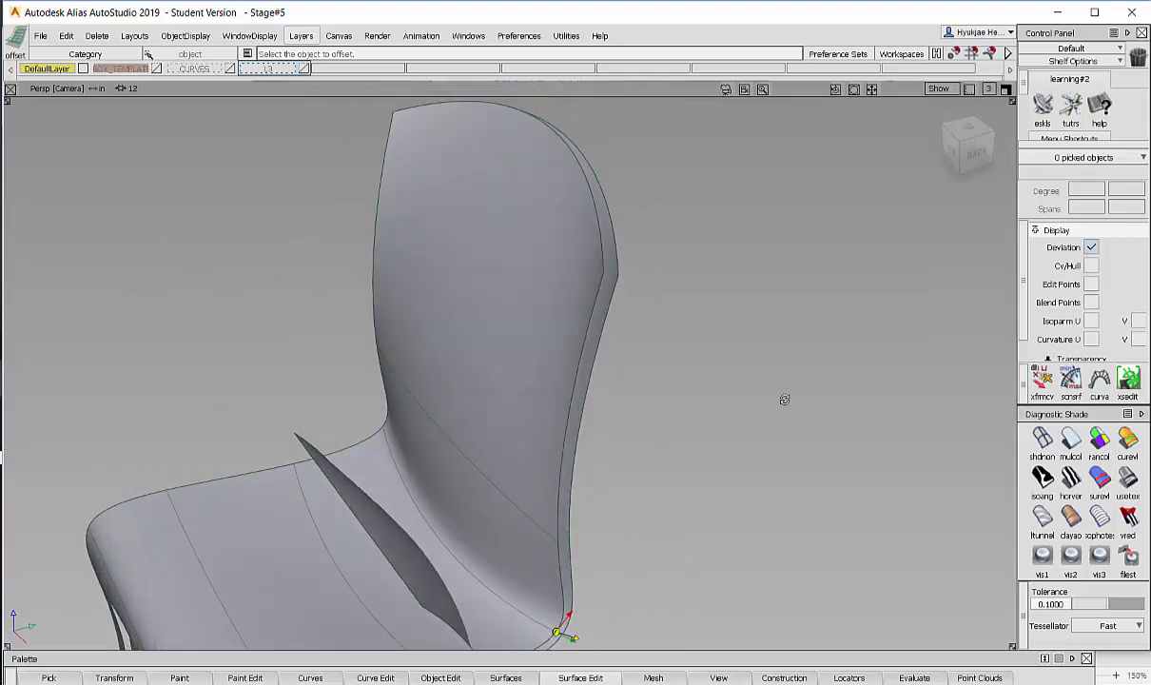
# - Build Skin surfaces between the original and offset shells along both side edges of the seat and backrest
pyautogui.click(505, 678)
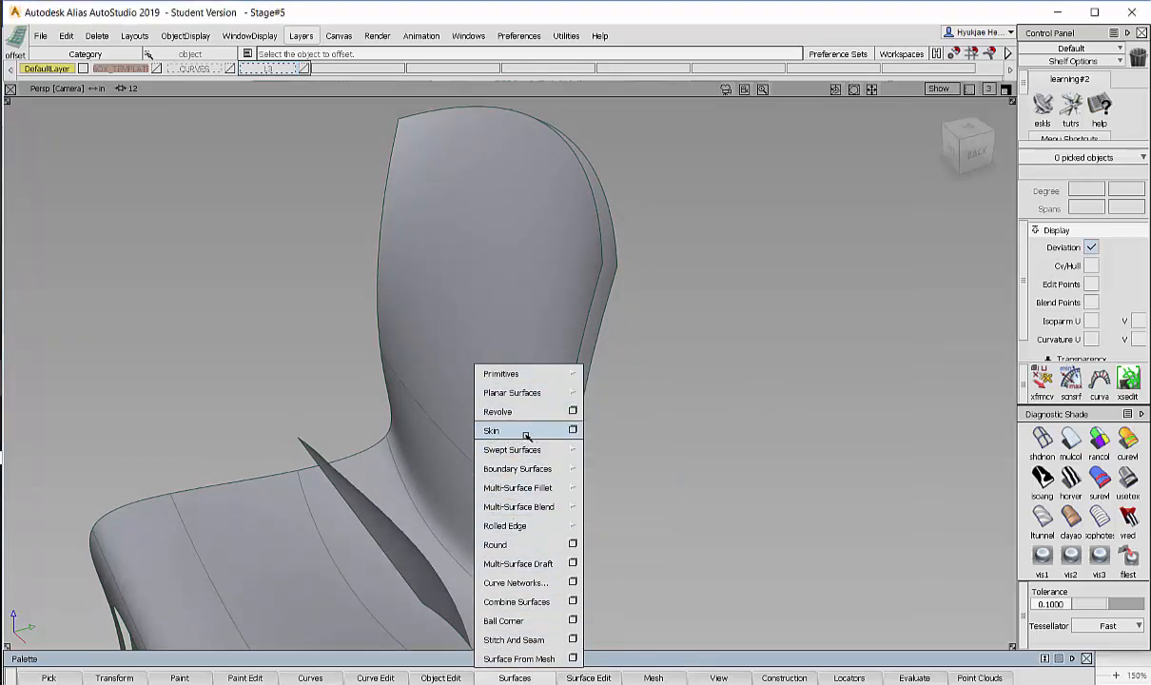
pyautogui.click(526, 432)
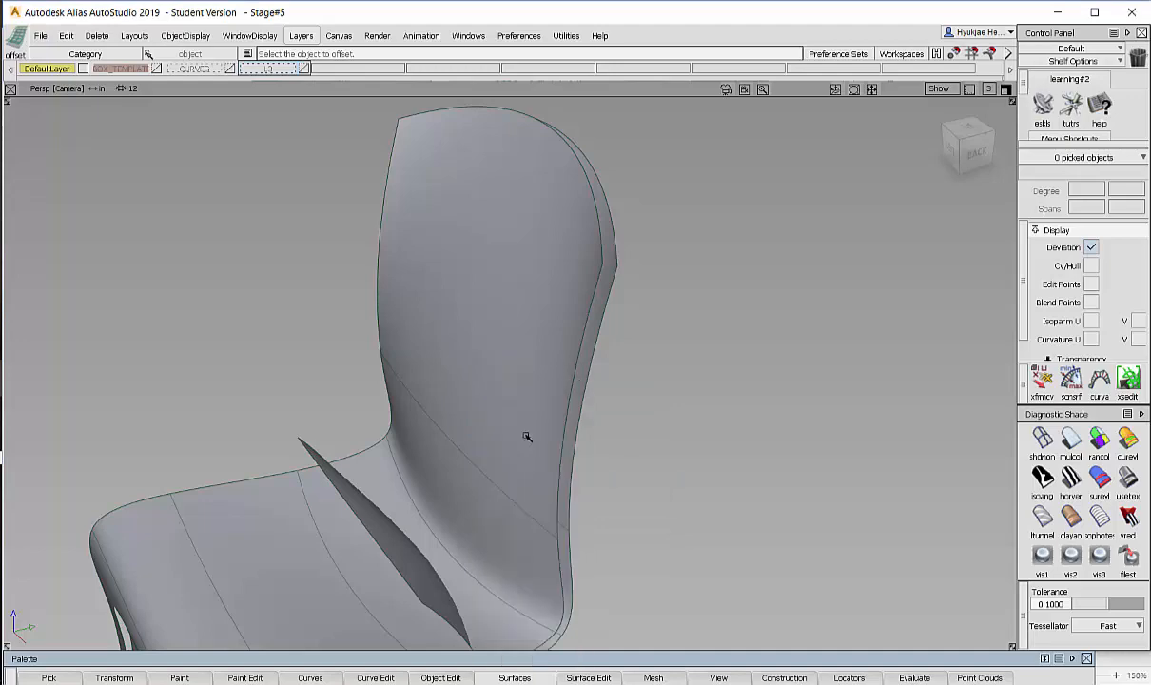
pyautogui.click(598, 325)
pyautogui.keyDown('alt'); pyautogui.keyDown('shift'); pyautogui.moveTo(612, 360); pyautogui.dragTo(323, 493); pyautogui.keyUp('shift'); pyautogui.keyUp('alt')
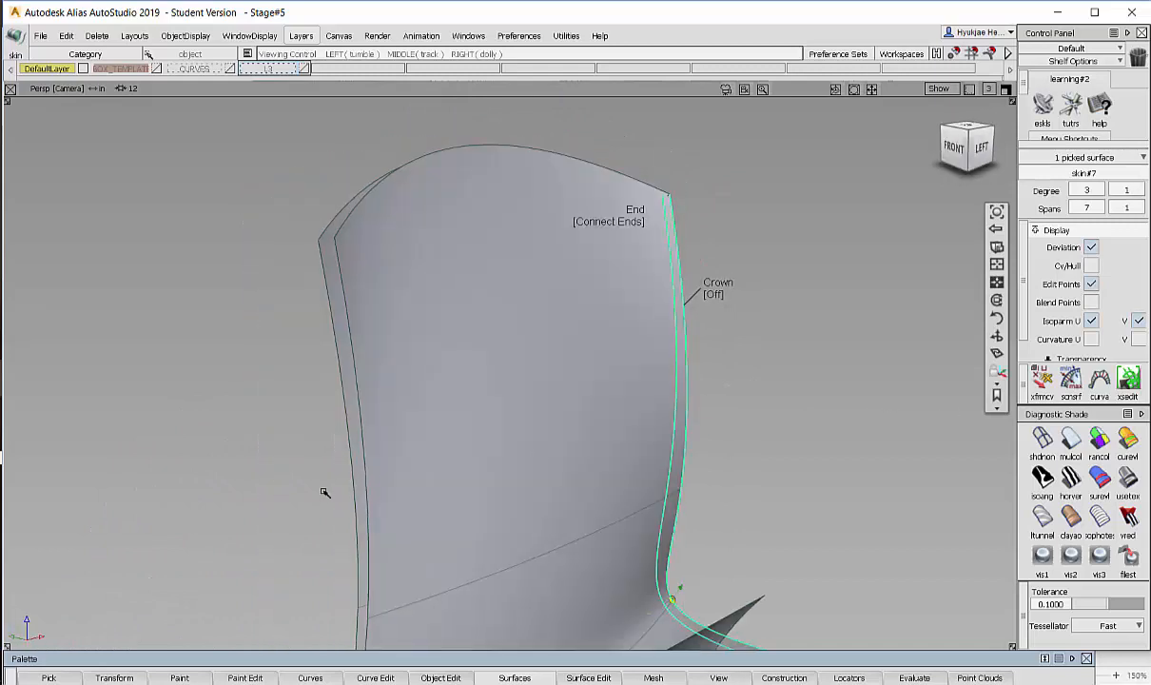
pyautogui.click(347, 411)
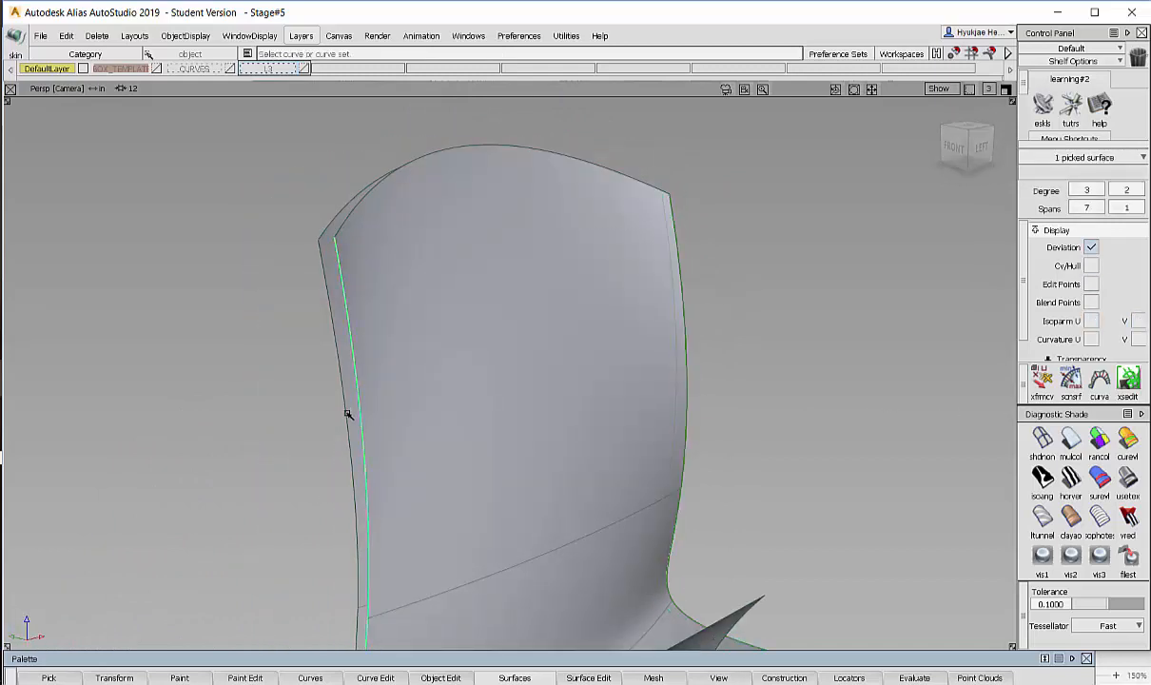
pyautogui.click(347, 415)
# - Build Skin surfaces between the two shells along the arched inner edge of the front legs and across a foot end
pyautogui.keyDown('alt'); pyautogui.keyDown('shift'); pyautogui.moveTo(373, 380); pyautogui.dragTo(571, 408); pyautogui.keyUp('shift'); pyautogui.keyUp('alt')
pyautogui.click(428, 448)
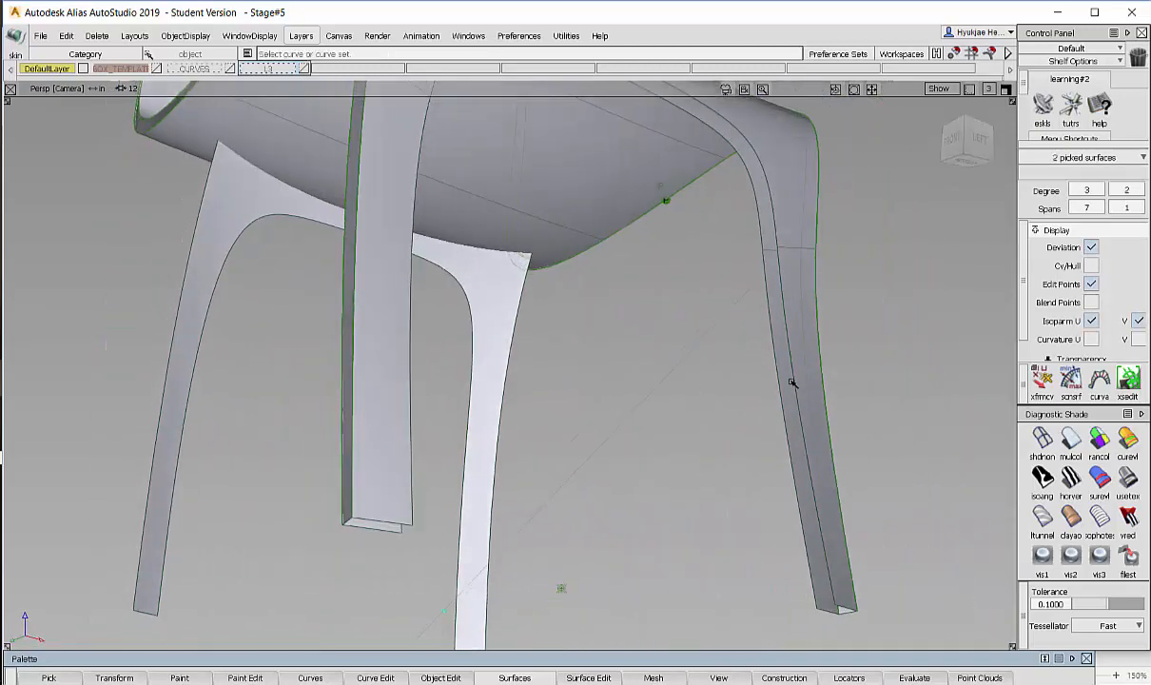
pyautogui.click(778, 388)
pyautogui.keyDown('alt'); pyautogui.keyDown('shift'); pyautogui.moveTo(779, 388); pyautogui.dragTo(699, 522); pyautogui.keyUp('shift'); pyautogui.keyUp('alt')
pyautogui.click(301, 418)
pyautogui.click(308, 424)
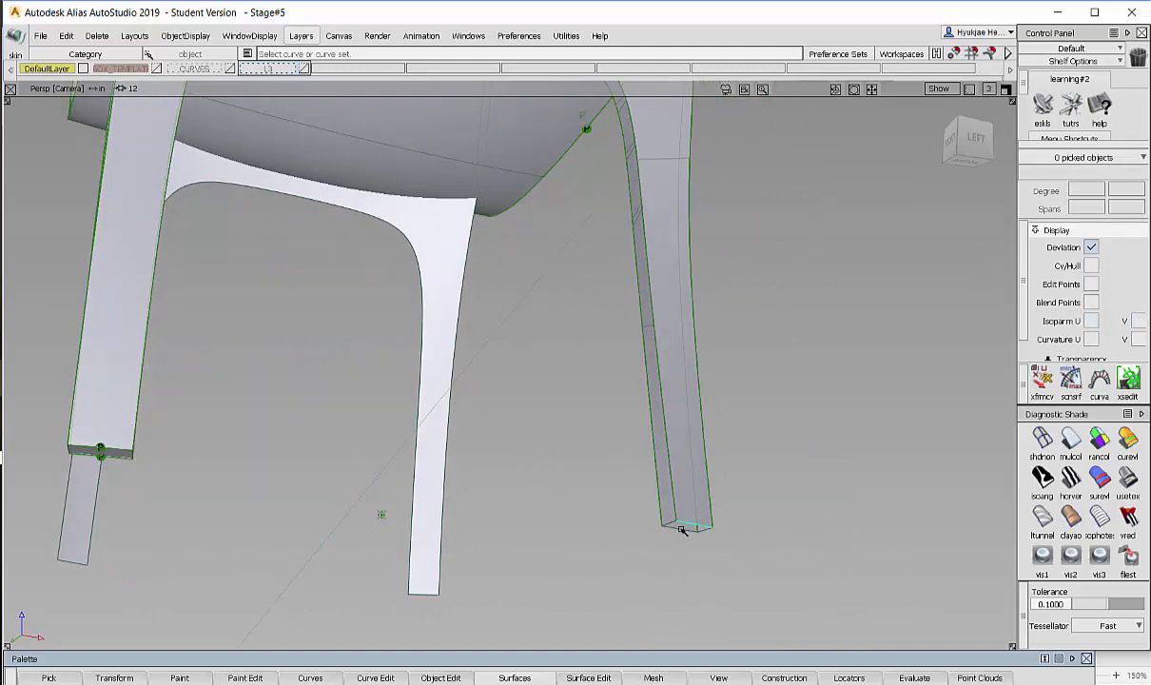
# - Close the gaps across the remaining front foot end and along the backrest's top edge with Skin surfaces
pyautogui.moveTo(680, 528)
pyautogui.keyDown('alt'); pyautogui.keyDown('shift'); pyautogui.mouseDown(button='right')
pyautogui.moveTo(663, 460)
pyautogui.moveTo(675, 509)
pyautogui.mouseUp(button='right'); pyautogui.keyUp('shift'); pyautogui.keyUp('alt')
pyautogui.keyDown('alt'); pyautogui.keyDown('shift'); pyautogui.moveTo(452, 311); pyautogui.dragTo(706, 262, button='right'); pyautogui.keyUp('shift'); pyautogui.keyUp('alt')
pyautogui.keyDown('alt'); pyautogui.keyDown('shift'); pyautogui.moveTo(706, 263); pyautogui.dragTo(715, 327, button='middle'); pyautogui.keyUp('shift'); pyautogui.keyUp('alt')
pyautogui.keyDown('alt'); pyautogui.keyDown('shift'); pyautogui.moveTo(714, 326); pyautogui.dragTo(645, 380, button='right'); pyautogui.keyUp('shift'); pyautogui.keyUp('alt')
pyautogui.keyDown('alt'); pyautogui.keyDown('shift'); pyautogui.moveTo(645, 380); pyautogui.dragTo(673, 430); pyautogui.keyUp('shift'); pyautogui.keyUp('alt')
pyautogui.keyDown('alt'); pyautogui.keyDown('shift'); pyautogui.moveTo(674, 430); pyautogui.dragTo(711, 452, button='right'); pyautogui.keyUp('shift'); pyautogui.keyUp('alt')
pyautogui.keyDown('alt'); pyautogui.keyDown('shift'); pyautogui.moveTo(711, 453); pyautogui.dragTo(708, 400); pyautogui.keyUp('shift'); pyautogui.keyUp('alt')
pyautogui.keyDown('ctrl'); pyautogui.keyDown('shift'); pyautogui.moveTo(691, 461); pyautogui.dragTo(691, 362); pyautogui.keyUp('shift'); pyautogui.keyUp('ctrl')
pyautogui.keyDown('alt'); pyautogui.keyDown('shift'); pyautogui.moveTo(691, 352); pyautogui.dragTo(675, 431, button='middle'); pyautogui.keyUp('shift'); pyautogui.keyUp('alt')
pyautogui.keyDown('alt'); pyautogui.keyDown('shift'); pyautogui.moveTo(666, 434); pyautogui.dragTo(478, 383); pyautogui.keyUp('shift'); pyautogui.keyUp('alt')
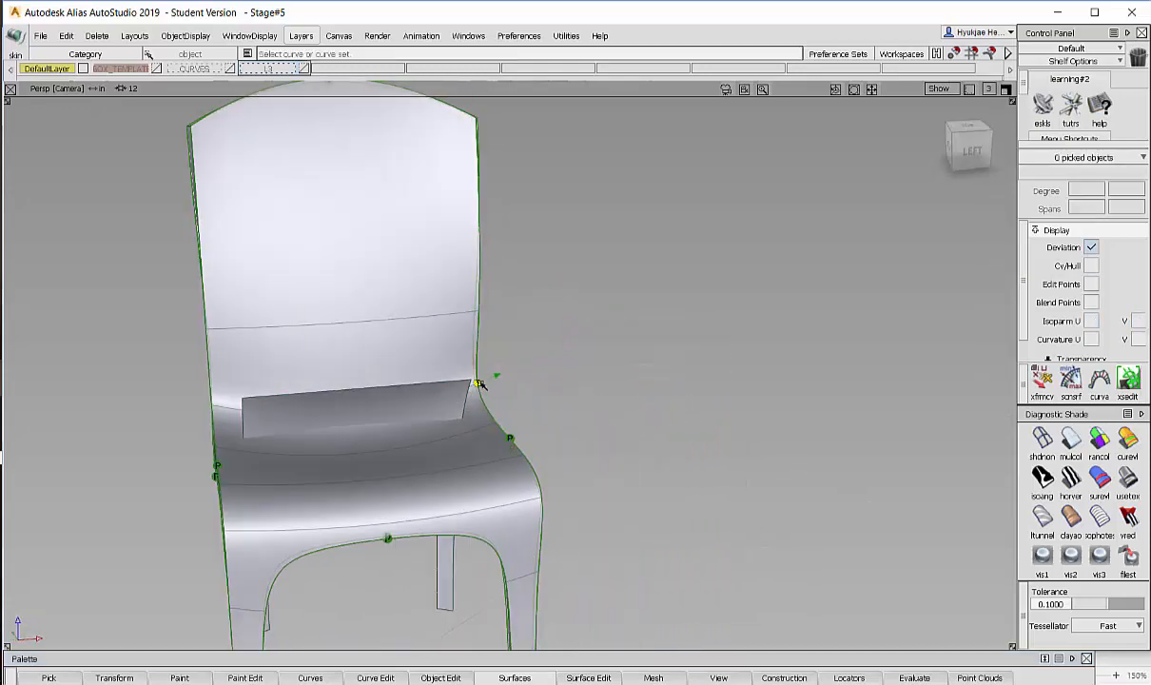
pyautogui.keyDown('alt'); pyautogui.keyDown('shift'); pyautogui.moveTo(407, 369); pyautogui.dragTo(494, 330); pyautogui.keyUp('shift'); pyautogui.keyUp('alt')
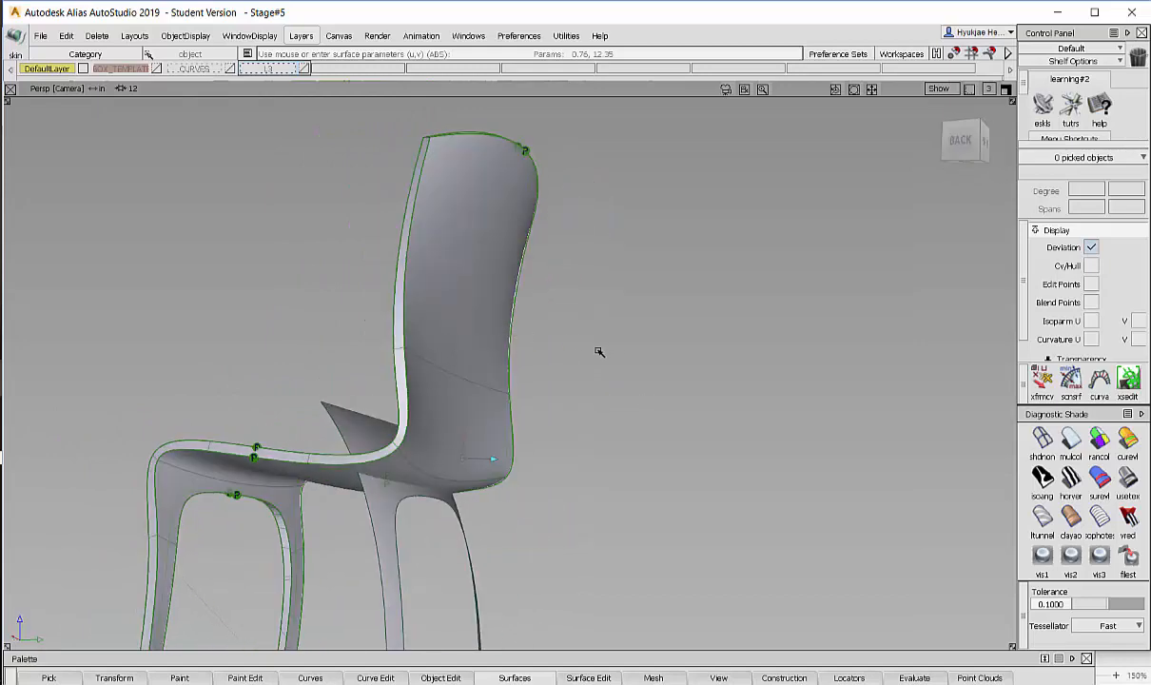
pyautogui.keyDown('alt'); pyautogui.keyDown('shift'); pyautogui.moveTo(643, 345); pyautogui.dragTo(591, 289); pyautogui.keyUp('shift'); pyautogui.keyUp('alt')
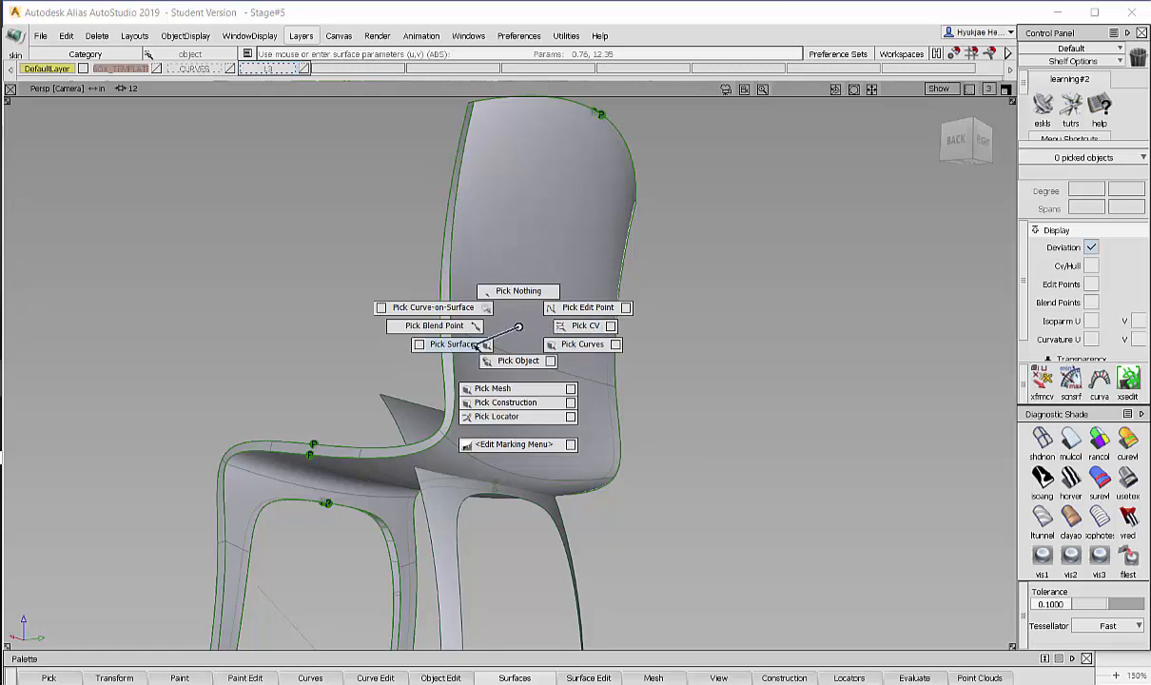
# - Pick the offset surface behind the backrest, turn on its control display, and clear the selection
pyautogui.keyDown('ctrl'); pyautogui.keyDown('shift'); pyautogui.moveTo(476, 344); pyautogui.dragTo(478, 345); pyautogui.keyUp('shift'); pyautogui.keyUp('ctrl')
pyautogui.click(546, 366)
pyautogui.keyDown('alt'); pyautogui.keyDown('shift'); pyautogui.moveTo(546, 367); pyautogui.dragTo(611, 347); pyautogui.keyUp('shift'); pyautogui.keyUp('alt')
pyautogui.keyDown('alt'); pyautogui.keyDown('shift'); pyautogui.moveTo(612, 347); pyautogui.dragTo(590, 385, button='right'); pyautogui.keyUp('shift'); pyautogui.keyUp('alt')
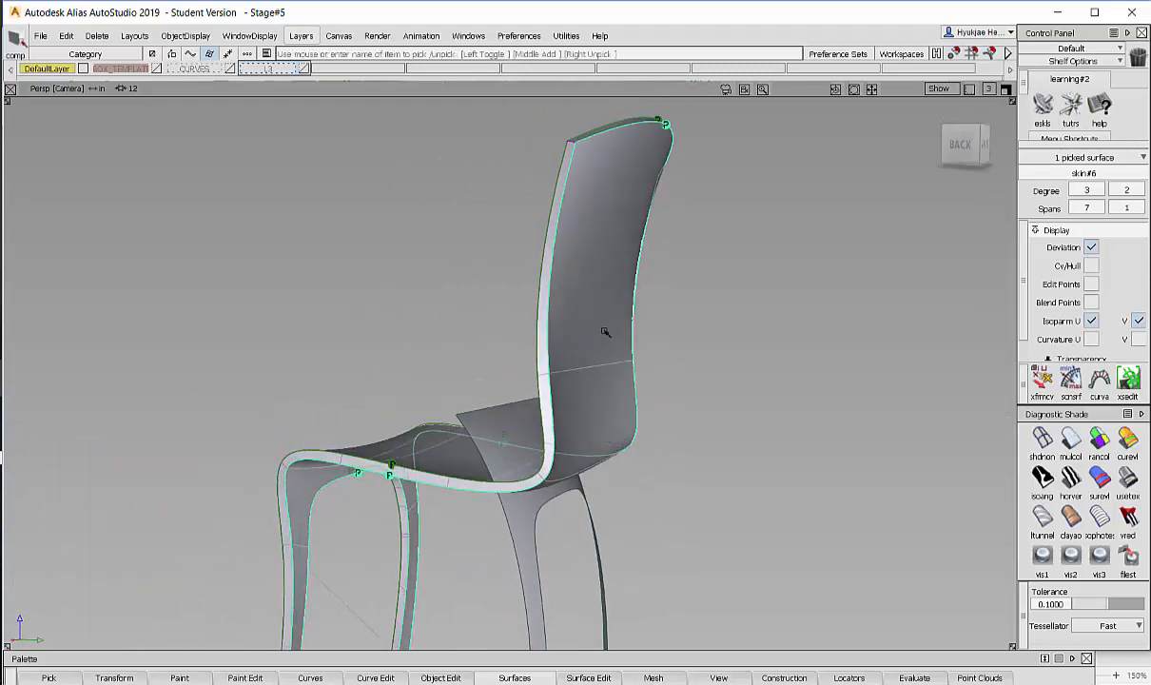
pyautogui.moveTo(683, 363)
pyautogui.keyDown('alt'); pyautogui.keyDown('shift'); pyautogui.mouseDown()
pyautogui.moveTo(745, 335)
pyautogui.moveTo(573, 346)
pyautogui.moveTo(642, 325)
pyautogui.moveTo(698, 353)
pyautogui.mouseUp(); pyautogui.keyUp('shift'); pyautogui.keyUp('alt')
pyautogui.keyDown('alt'); pyautogui.keyDown('shift'); pyautogui.moveTo(678, 406); pyautogui.dragTo(623, 372); pyautogui.keyUp('shift'); pyautogui.keyUp('alt')
pyautogui.keyDown('alt'); pyautogui.keyDown('shift'); pyautogui.moveTo(645, 367); pyautogui.dragTo(665, 357, button='right'); pyautogui.keyUp('shift'); pyautogui.keyUp('alt')
pyautogui.keyDown('ctrl'); pyautogui.keyDown('shift'); pyautogui.rightClick(670, 311); pyautogui.keyUp('shift'); pyautogui.keyUp('ctrl')
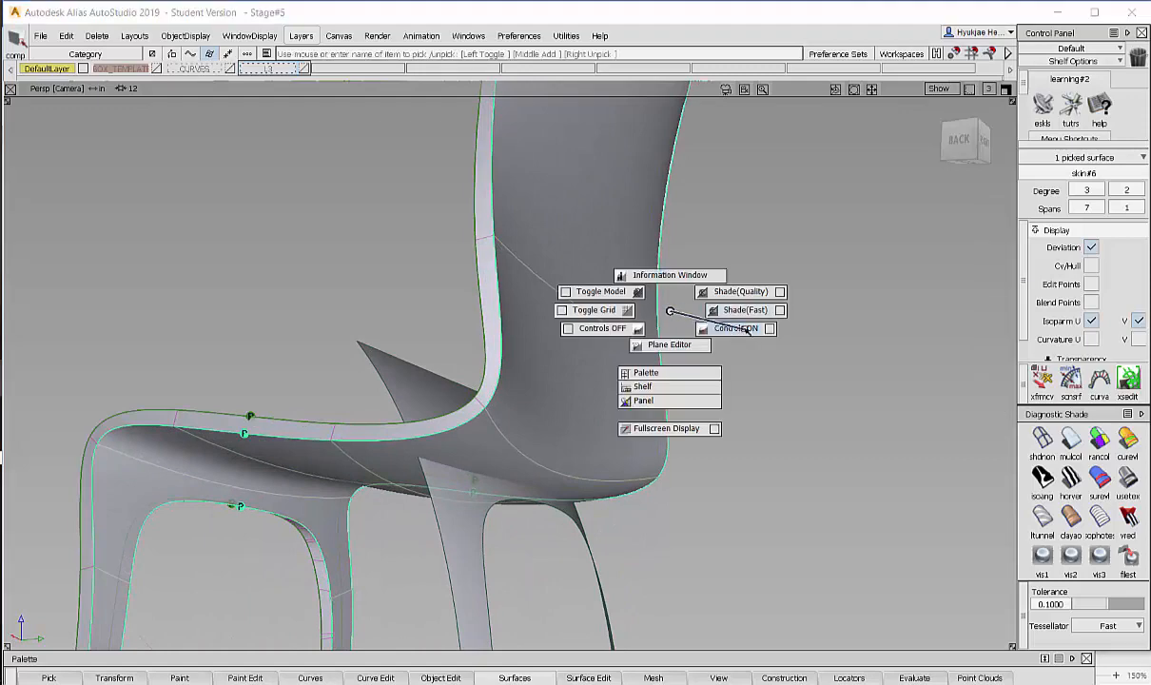
pyautogui.keyDown('ctrl'); pyautogui.keyDown('shift'); pyautogui.moveTo(746, 328); pyautogui.dragTo(751, 333, button='right'); pyautogui.keyUp('shift'); pyautogui.keyUp('ctrl')
pyautogui.keyDown('alt'); pyautogui.keyDown('shift'); pyautogui.moveTo(770, 380); pyautogui.dragTo(620, 342); pyautogui.keyUp('shift'); pyautogui.keyUp('alt')
pyautogui.keyDown('ctrl'); pyautogui.keyDown('shift'); pyautogui.click(546, 477); pyautogui.keyUp('shift'); pyautogui.keyUp('ctrl')
pyautogui.keyDown('alt'); pyautogui.keyDown('shift'); pyautogui.moveTo(645, 482); pyautogui.dragTo(587, 488); pyautogui.keyUp('shift'); pyautogui.keyUp('alt')
pyautogui.keyDown('ctrl'); pyautogui.keyDown('shift'); pyautogui.moveTo(597, 350); pyautogui.dragTo(598, 296); pyautogui.keyUp('shift'); pyautogui.keyUp('ctrl')
# - Pick the CV at the centre of the lower backrest on the offset surface for a move
pyautogui.keyDown('alt'); pyautogui.keyDown('shift'); pyautogui.moveTo(594, 329); pyautogui.dragTo(622, 381); pyautogui.keyUp('shift'); pyautogui.keyUp('alt')
pyautogui.keyDown('ctrl'); pyautogui.keyDown('shift'); pyautogui.moveTo(623, 381); pyautogui.dragTo(623, 380); pyautogui.keyUp('shift'); pyautogui.keyUp('ctrl')
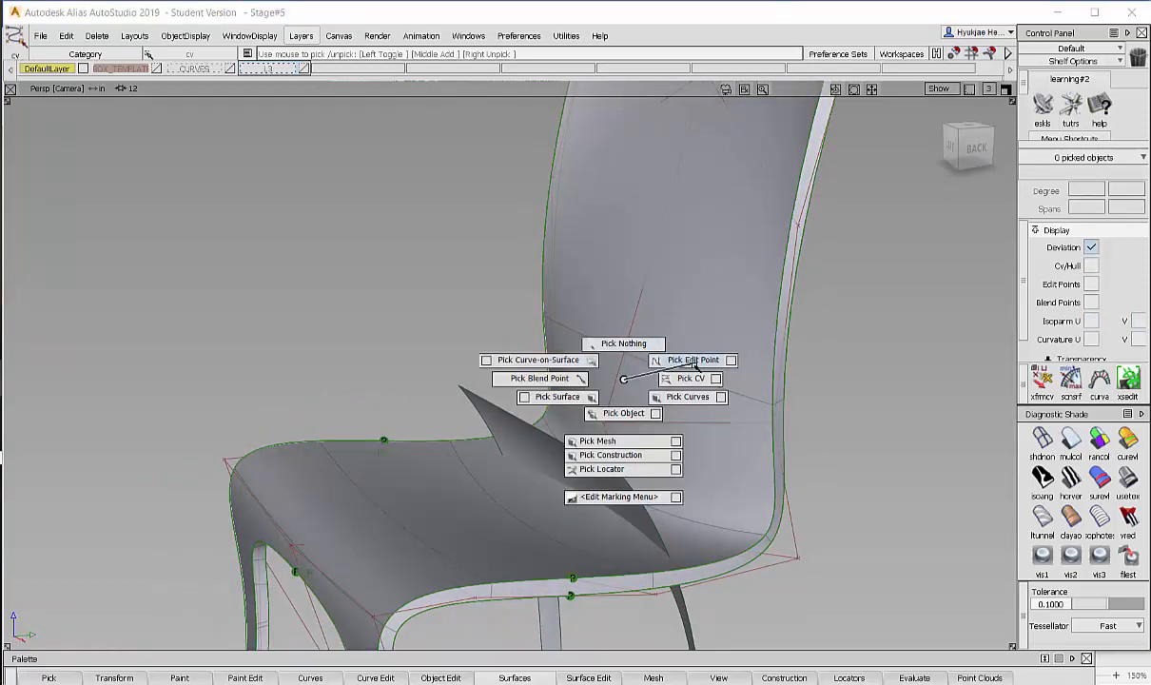
pyautogui.keyDown('alt'); pyautogui.keyDown('shift'); pyautogui.moveTo(651, 432); pyautogui.dragTo(699, 386); pyautogui.keyUp('shift'); pyautogui.keyUp('alt')
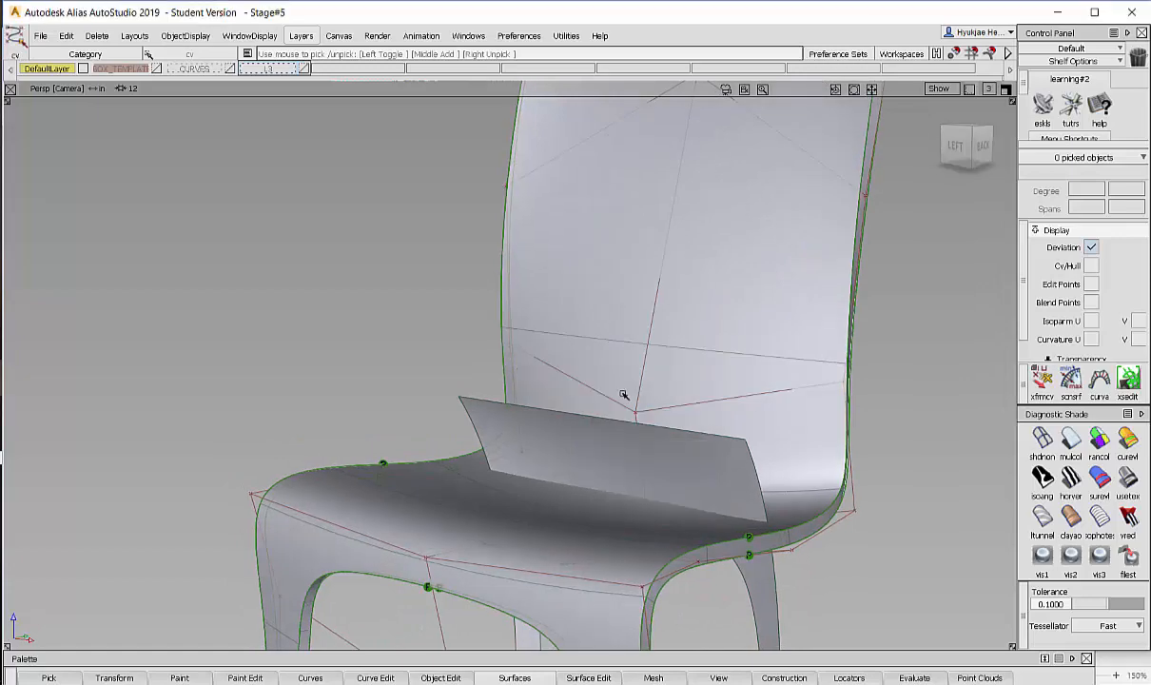
pyautogui.click(711, 455)
pyautogui.keyDown('alt'); pyautogui.keyDown('shift'); pyautogui.moveTo(711, 455); pyautogui.dragTo(558, 380); pyautogui.keyUp('shift'); pyautogui.keyUp('alt')
pyautogui.keyDown('ctrl'); pyautogui.keyDown('shift'); pyautogui.moveTo(646, 332); pyautogui.dragTo(649, 303, button='right'); pyautogui.keyUp('shift'); pyautogui.keyUp('ctrl')
pyautogui.keyDown('alt'); pyautogui.keyDown('shift'); pyautogui.moveTo(650, 304); pyautogui.dragTo(668, 308); pyautogui.keyUp('shift'); pyautogui.keyUp('alt')
pyautogui.keyDown('alt'); pyautogui.keyDown('shift'); pyautogui.moveTo(667, 308); pyautogui.dragTo(683, 316, button='right'); pyautogui.keyUp('shift'); pyautogui.keyUp('alt')
pyautogui.keyDown('alt'); pyautogui.keyDown('shift'); pyautogui.moveTo(683, 316); pyautogui.dragTo(707, 271); pyautogui.keyUp('shift'); pyautogui.keyUp('alt')
pyautogui.keyDown('alt'); pyautogui.keyDown('shift'); pyautogui.moveTo(706, 270); pyautogui.dragTo(680, 283, button='middle'); pyautogui.keyUp('shift'); pyautogui.keyUp('alt')
pyautogui.keyDown('alt'); pyautogui.keyDown('shift'); pyautogui.moveTo(680, 282); pyautogui.dragTo(684, 315); pyautogui.keyUp('shift'); pyautogui.keyUp('alt')
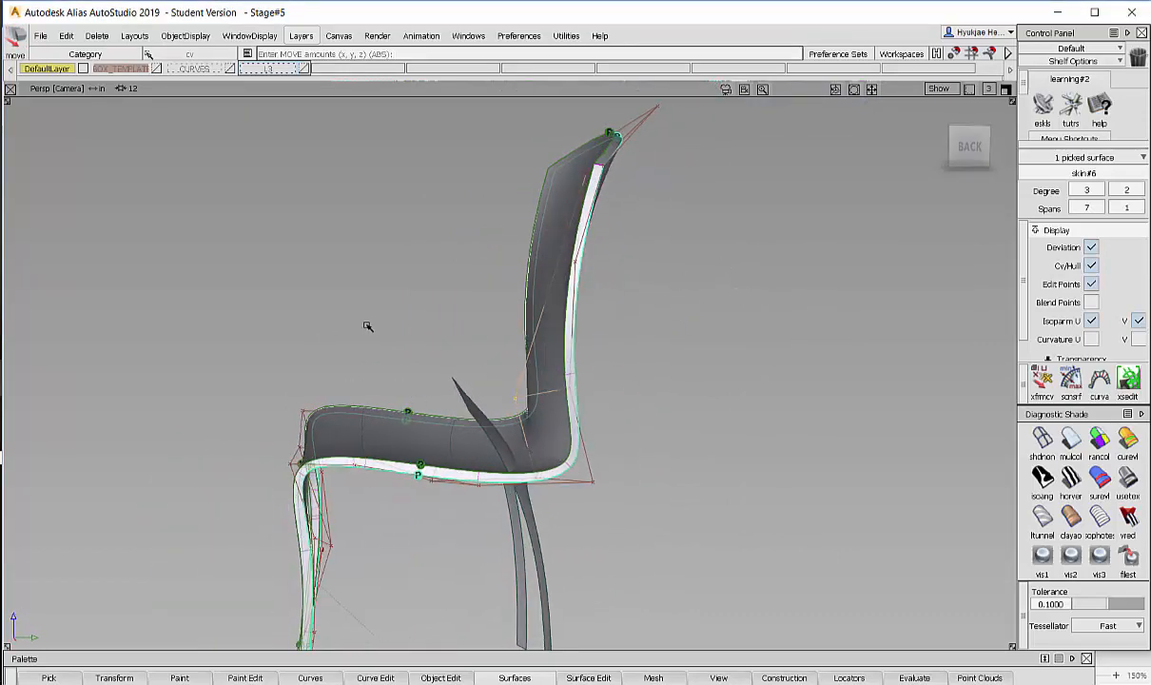
# - Accept removing the offset surface's construction history and move the picked lower-backrest CV outward along Y
pyautogui.click(402, 297)
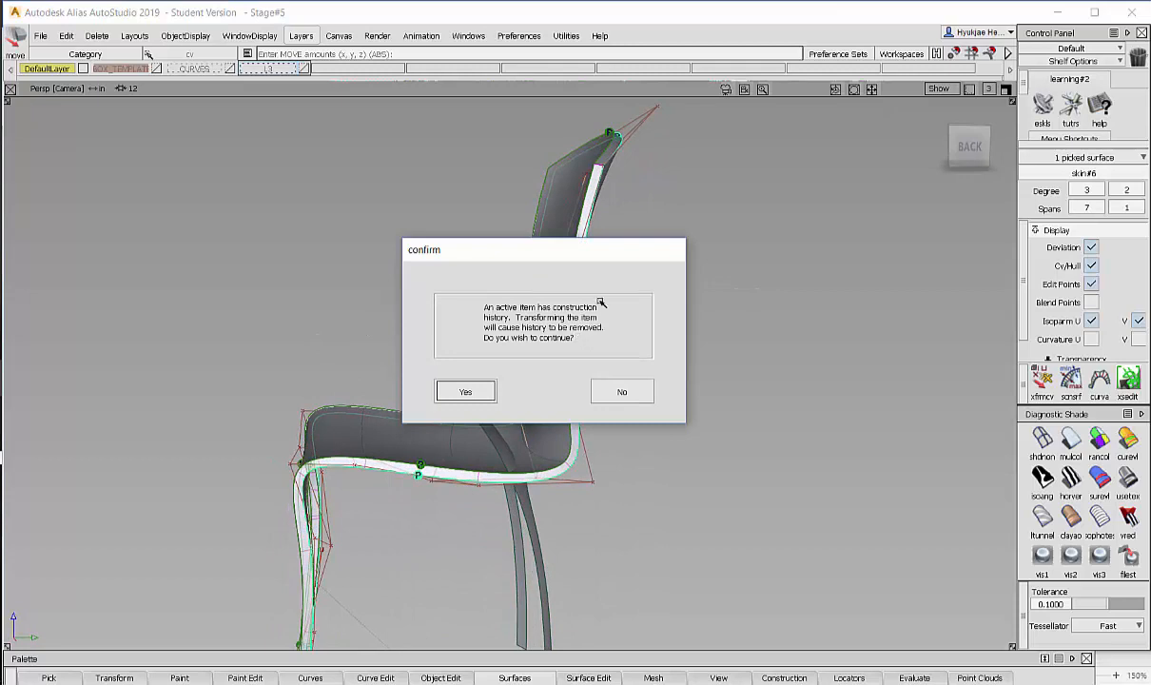
pyautogui.moveTo(573, 272); pyautogui.dragTo(868, 266)
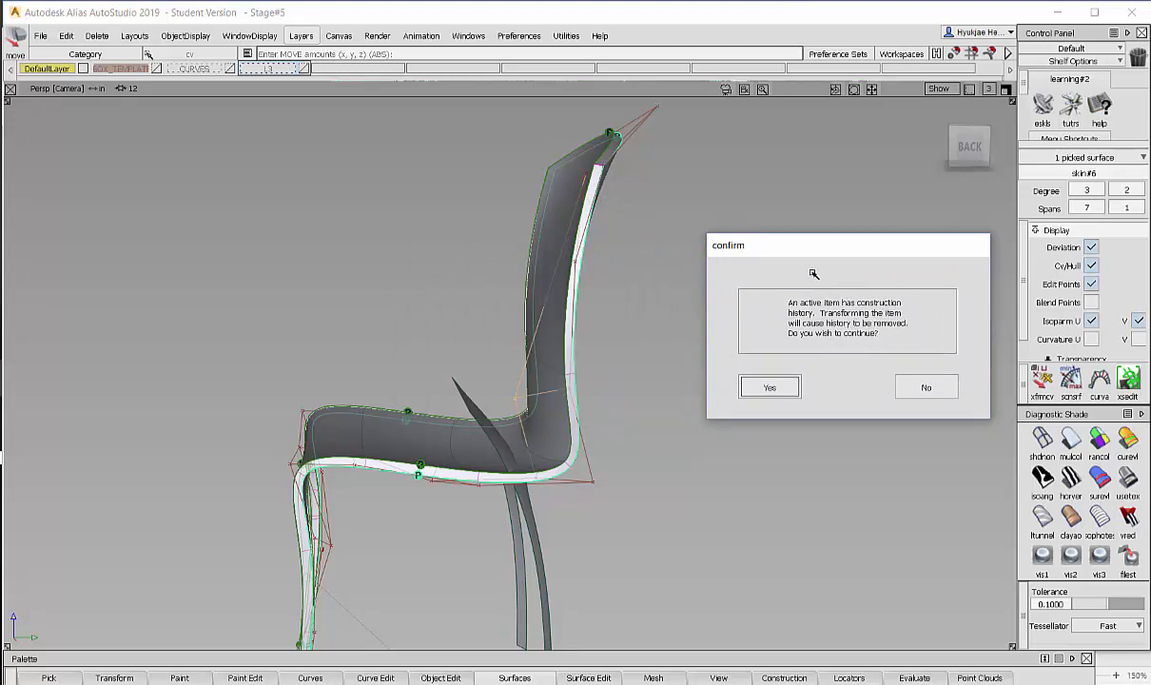
pyautogui.click(776, 387)
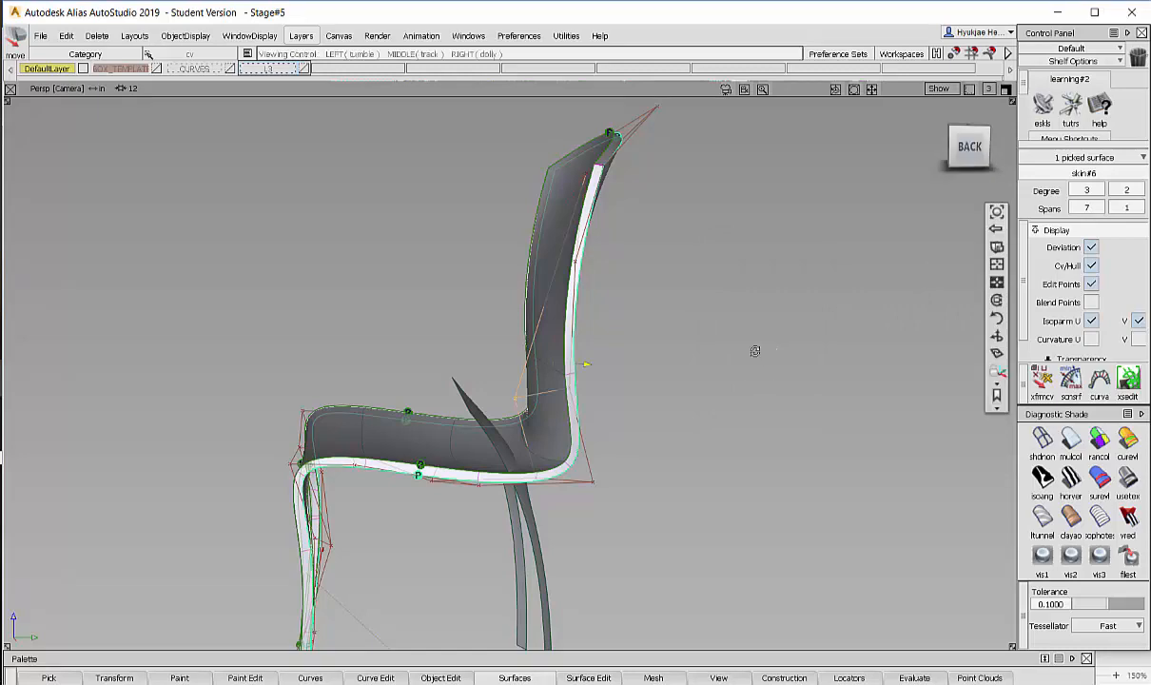
pyautogui.keyDown('alt'); pyautogui.keyDown('shift'); pyautogui.moveTo(754, 351); pyautogui.dragTo(688, 352); pyautogui.keyUp('shift'); pyautogui.keyUp('alt')
pyautogui.moveTo(688, 352); pyautogui.dragTo(710, 350, button='middle')
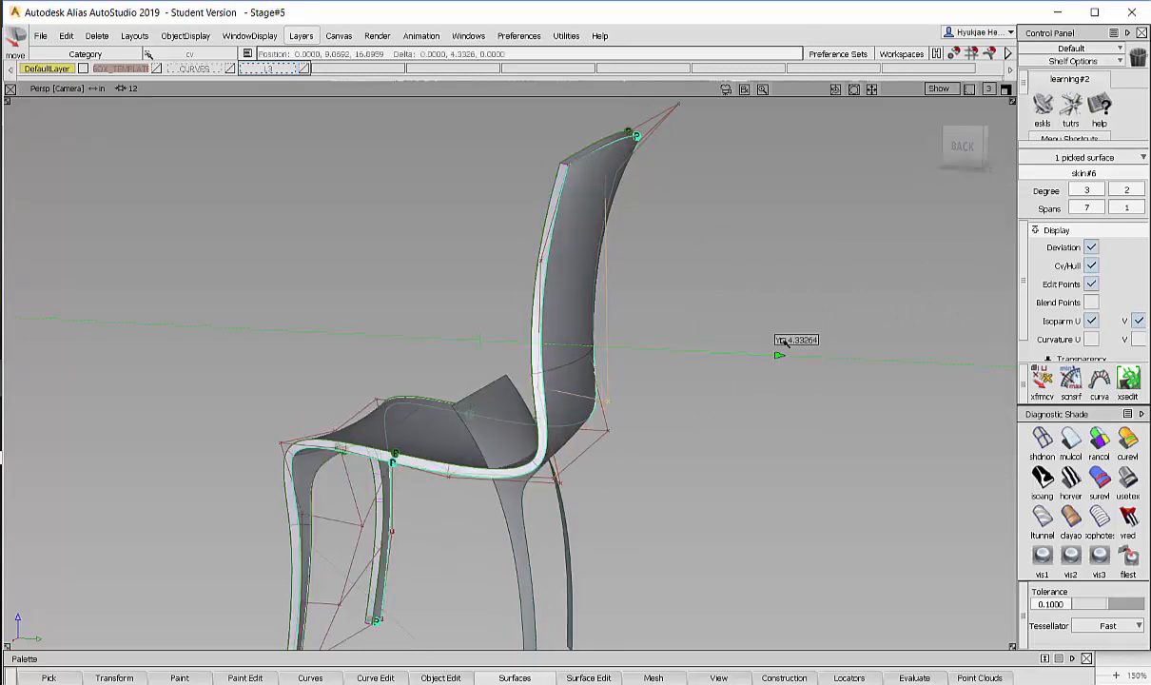
pyautogui.keyDown('alt'); pyautogui.keyDown('shift'); pyautogui.moveTo(764, 337); pyautogui.dragTo(700, 344); pyautogui.keyUp('shift'); pyautogui.keyUp('alt')
pyautogui.keyDown('alt'); pyautogui.keyDown('shift'); pyautogui.moveTo(700, 343); pyautogui.dragTo(545, 564); pyautogui.keyUp('shift'); pyautogui.keyUp('alt')
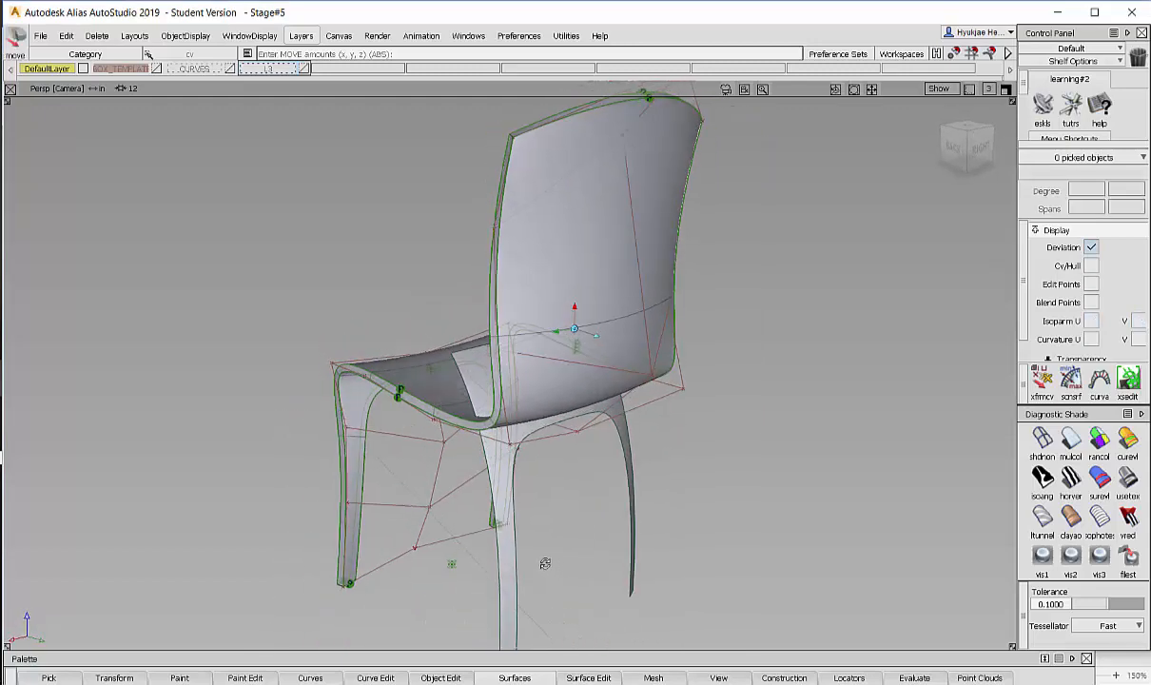
# - Pick the central CV beneath the rear of the seat and move it lower to shape the offset surface's bend
pyautogui.click(573, 428)
pyautogui.keyDown('alt'); pyautogui.keyDown('shift'); pyautogui.moveTo(573, 428); pyautogui.dragTo(643, 382); pyautogui.keyUp('shift'); pyautogui.keyUp('alt')
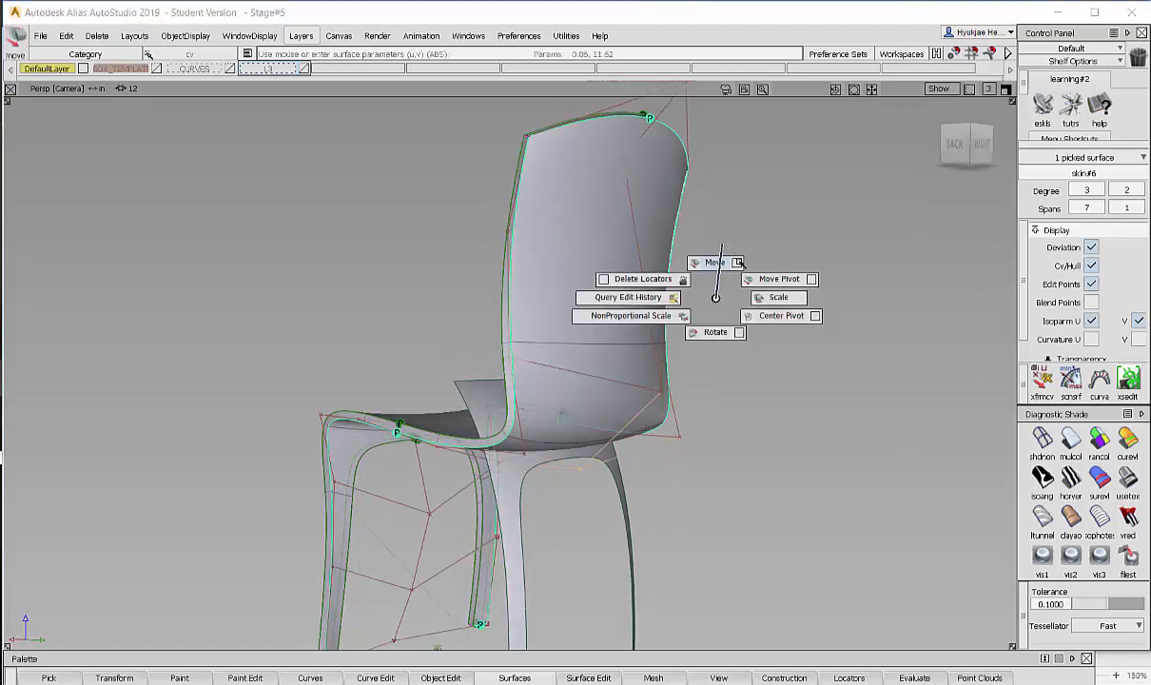
pyautogui.keyDown('ctrl'); pyautogui.keyDown('shift'); pyautogui.moveTo(737, 262); pyautogui.dragTo(737, 263); pyautogui.keyUp('shift'); pyautogui.keyUp('ctrl')
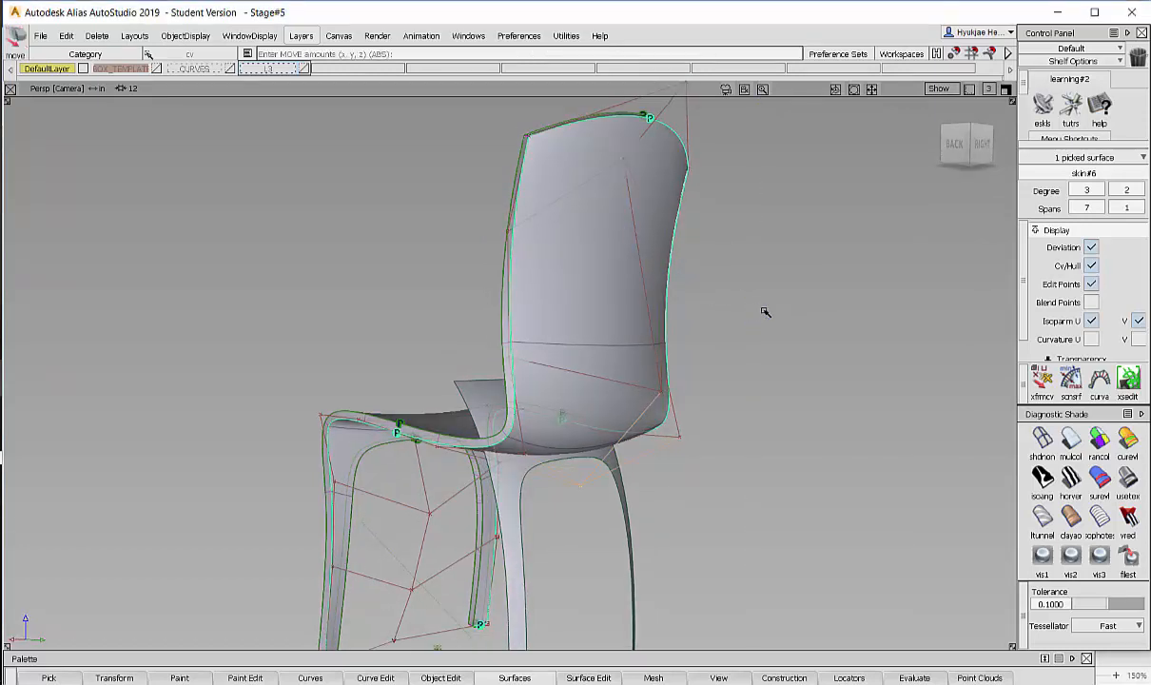
pyautogui.keyDown('alt'); pyautogui.keyDown('shift'); pyautogui.moveTo(754, 323); pyautogui.dragTo(812, 350); pyautogui.keyUp('shift'); pyautogui.keyUp('alt')
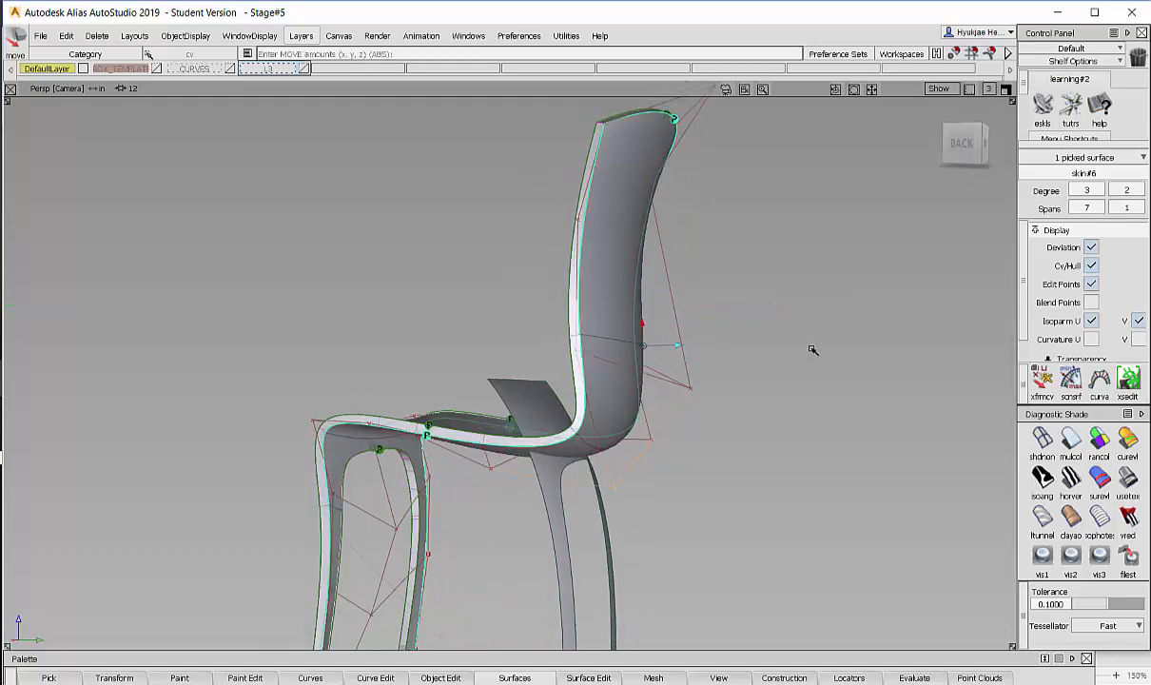
pyautogui.keyDown('ctrl'); pyautogui.keyDown('shift'); pyautogui.moveTo(711, 340); pyautogui.dragTo(711, 340); pyautogui.keyUp('shift'); pyautogui.keyUp('ctrl')
# - Pick the two outer CVs at the bend between seat and backrest and move them about 0.56 along Y to thicken the corner
pyautogui.keyDown('alt'); pyautogui.keyDown('shift'); pyautogui.moveTo(713, 385); pyautogui.dragTo(693, 418); pyautogui.keyUp('shift'); pyautogui.keyUp('alt')
pyautogui.keyDown('alt'); pyautogui.keyDown('shift'); pyautogui.moveTo(693, 418); pyautogui.dragTo(722, 418, button='right'); pyautogui.keyUp('shift'); pyautogui.keyUp('alt')
pyautogui.keyDown('alt'); pyautogui.keyDown('shift'); pyautogui.moveTo(715, 447); pyautogui.dragTo(709, 364, button='middle'); pyautogui.keyUp('shift'); pyautogui.keyUp('alt')
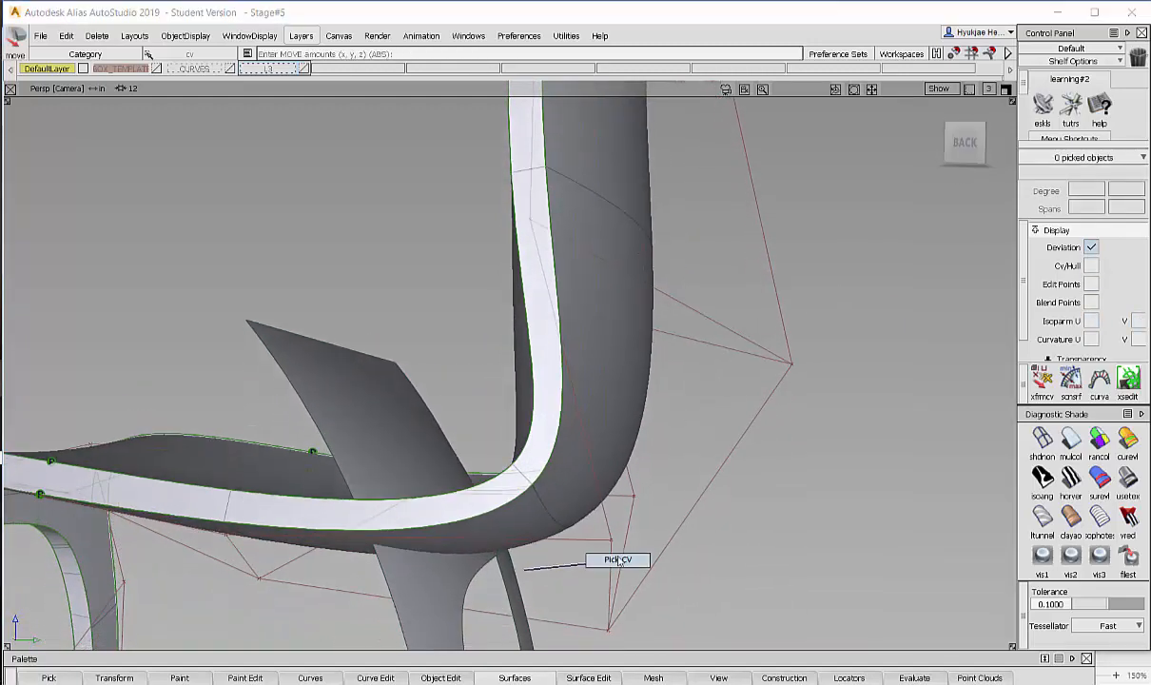
pyautogui.moveTo(622, 546); pyautogui.dragTo(623, 549)
pyautogui.keyDown('alt'); pyautogui.keyDown('shift'); pyautogui.moveTo(603, 539); pyautogui.dragTo(724, 465); pyautogui.keyUp('shift'); pyautogui.keyUp('alt')
pyautogui.keyDown('alt'); pyautogui.keyDown('shift'); pyautogui.moveTo(755, 507); pyautogui.dragTo(798, 490); pyautogui.keyUp('shift'); pyautogui.keyUp('alt')
pyautogui.keyDown('alt'); pyautogui.keyDown('shift'); pyautogui.moveTo(861, 509); pyautogui.dragTo(960, 494); pyautogui.keyUp('shift'); pyautogui.keyUp('alt')
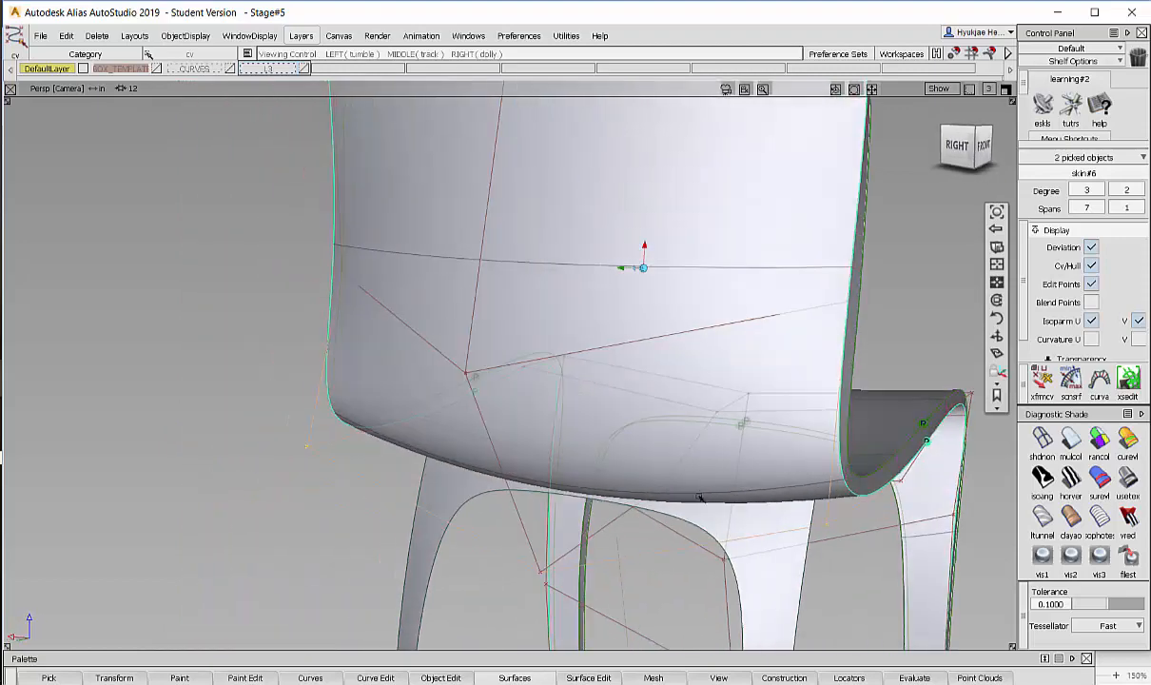
pyautogui.keyDown('alt'); pyautogui.keyDown('shift'); pyautogui.moveTo(961, 495); pyautogui.dragTo(875, 485, button='right'); pyautogui.keyUp('shift'); pyautogui.keyUp('alt')
pyautogui.keyDown('alt'); pyautogui.keyDown('shift'); pyautogui.moveTo(970, 476); pyautogui.dragTo(757, 397); pyautogui.keyUp('shift'); pyautogui.keyUp('alt')
pyautogui.keyDown('alt'); pyautogui.keyDown('shift'); pyautogui.moveTo(757, 396); pyautogui.dragTo(718, 334, button='right'); pyautogui.keyUp('shift'); pyautogui.keyUp('alt')
pyautogui.keyDown('ctrl'); pyautogui.keyDown('shift'); pyautogui.middleClick(724, 322); pyautogui.keyUp('shift'); pyautogui.keyUp('ctrl')
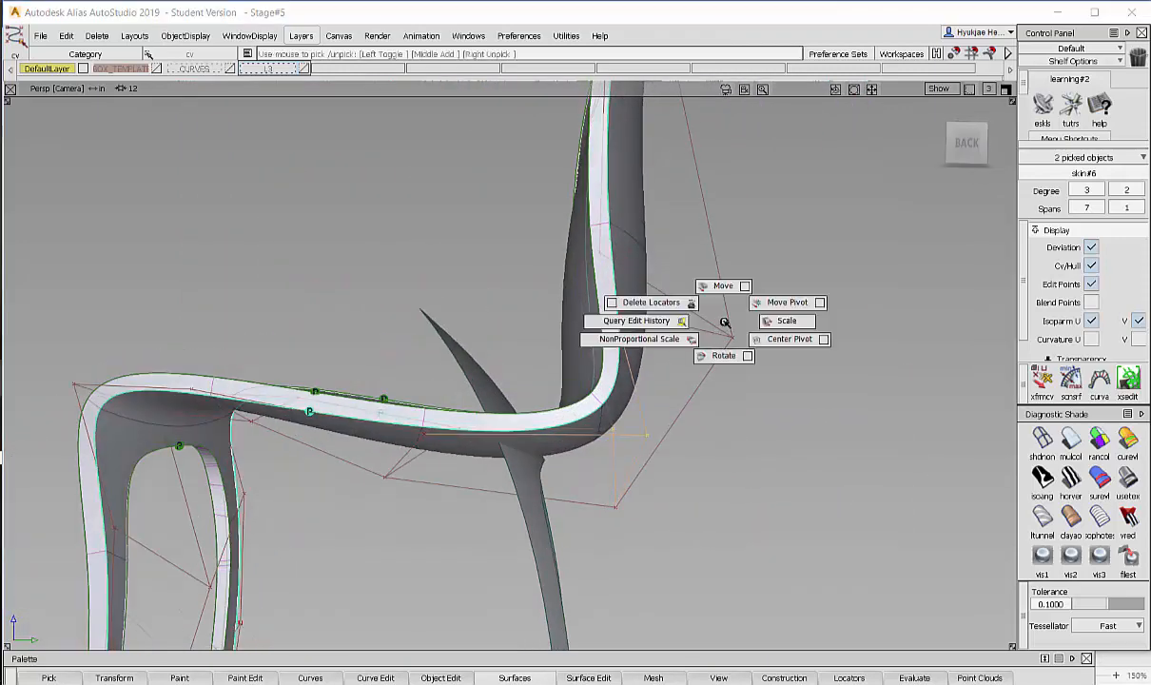
pyautogui.keyDown('ctrl'); pyautogui.keyDown('shift'); pyautogui.moveTo(714, 257); pyautogui.dragTo(713, 255, button='middle'); pyautogui.keyUp('shift'); pyautogui.keyUp('ctrl')
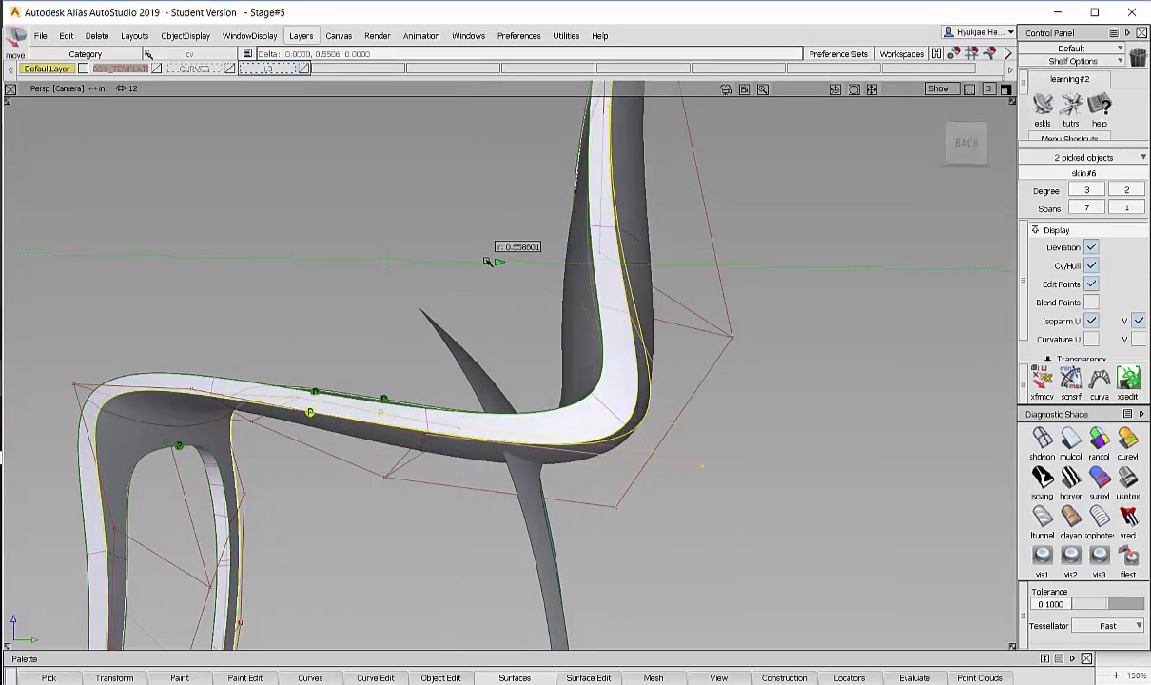
pyautogui.keyDown('alt'); pyautogui.keyDown('shift'); pyautogui.moveTo(441, 314); pyautogui.dragTo(400, 269); pyautogui.keyUp('shift'); pyautogui.keyUp('alt')
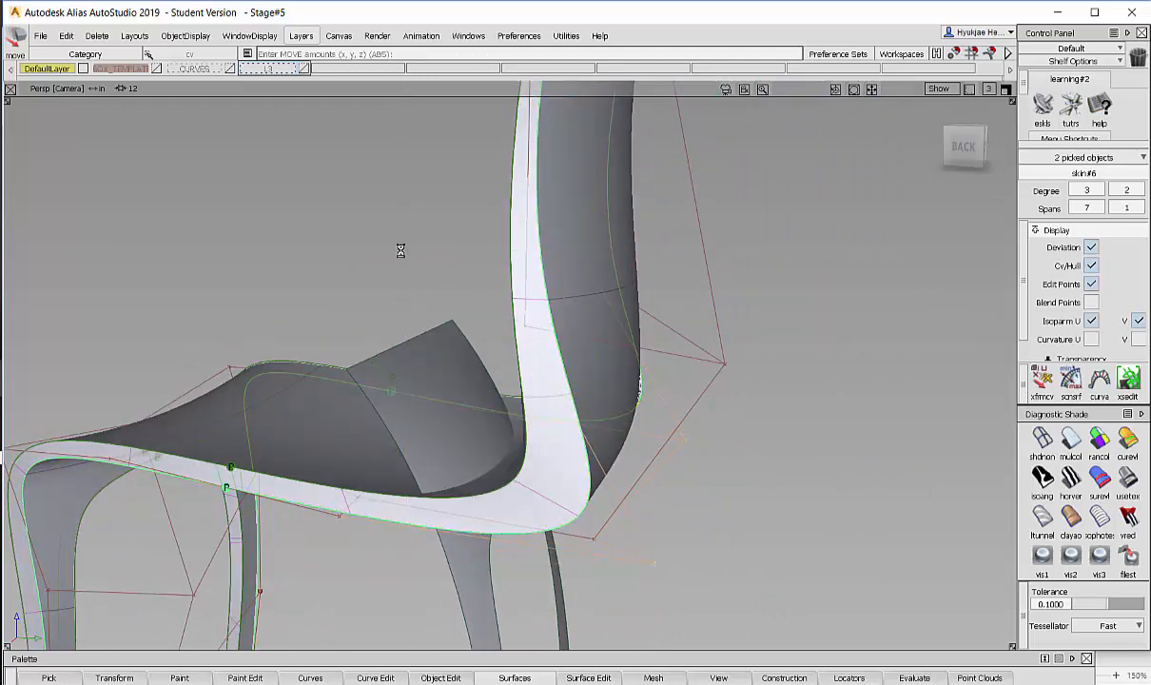
# - Pick the two outer CVs where the seat bends into the front legs and move them about 0.6 along Y
pyautogui.keyDown('alt'); pyautogui.keyDown('shift'); pyautogui.moveTo(405, 295); pyautogui.dragTo(433, 378); pyautogui.keyUp('shift'); pyautogui.keyUp('alt')
pyautogui.keyDown('alt'); pyautogui.keyDown('shift'); pyautogui.moveTo(540, 376); pyautogui.dragTo(620, 450); pyautogui.keyUp('shift'); pyautogui.keyUp('alt')
pyautogui.keyDown('alt'); pyautogui.keyDown('shift'); pyautogui.moveTo(600, 388); pyautogui.dragTo(573, 397); pyautogui.keyUp('shift'); pyautogui.keyUp('alt')
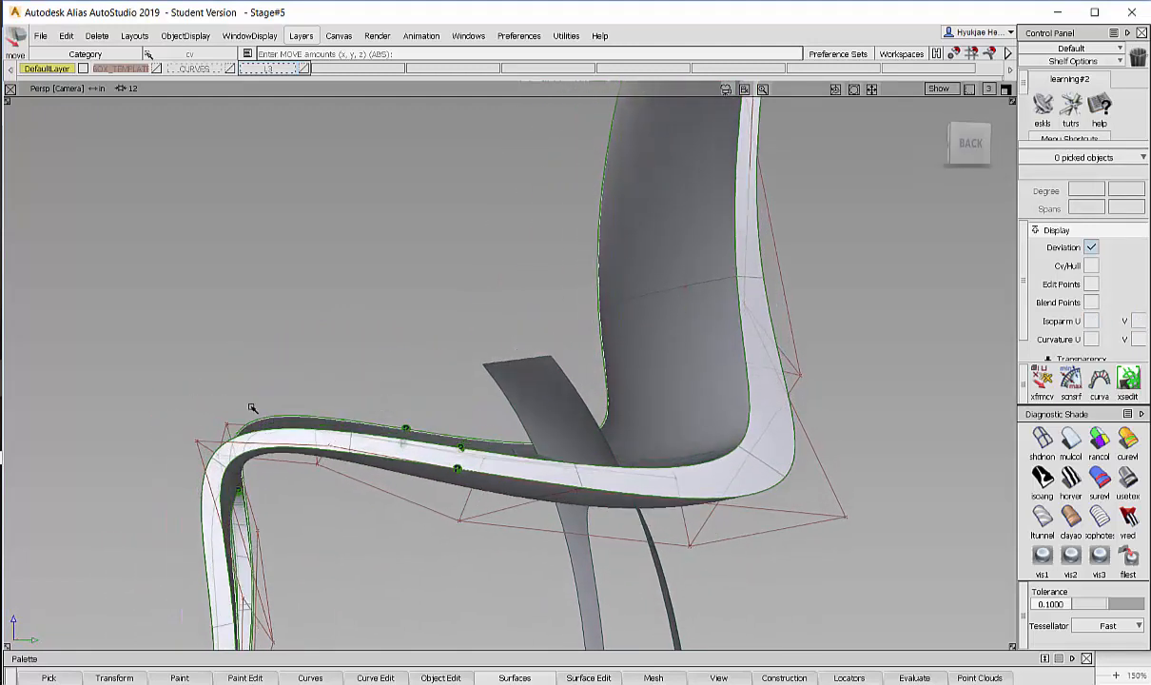
pyautogui.keyDown('ctrl'); pyautogui.keyDown('shift'); pyautogui.moveTo(252, 408); pyautogui.dragTo(174, 390); pyautogui.keyUp('shift'); pyautogui.keyUp('ctrl')
pyautogui.moveTo(250, 479); pyautogui.dragTo(251, 480)
pyautogui.keyDown('alt'); pyautogui.keyDown('shift'); pyautogui.moveTo(249, 466); pyautogui.dragTo(312, 468); pyautogui.keyUp('shift'); pyautogui.keyUp('alt')
pyautogui.keyDown('ctrl'); pyautogui.keyDown('shift'); pyautogui.moveTo(348, 344); pyautogui.dragTo(352, 291, button='right'); pyautogui.keyUp('shift'); pyautogui.keyUp('ctrl')
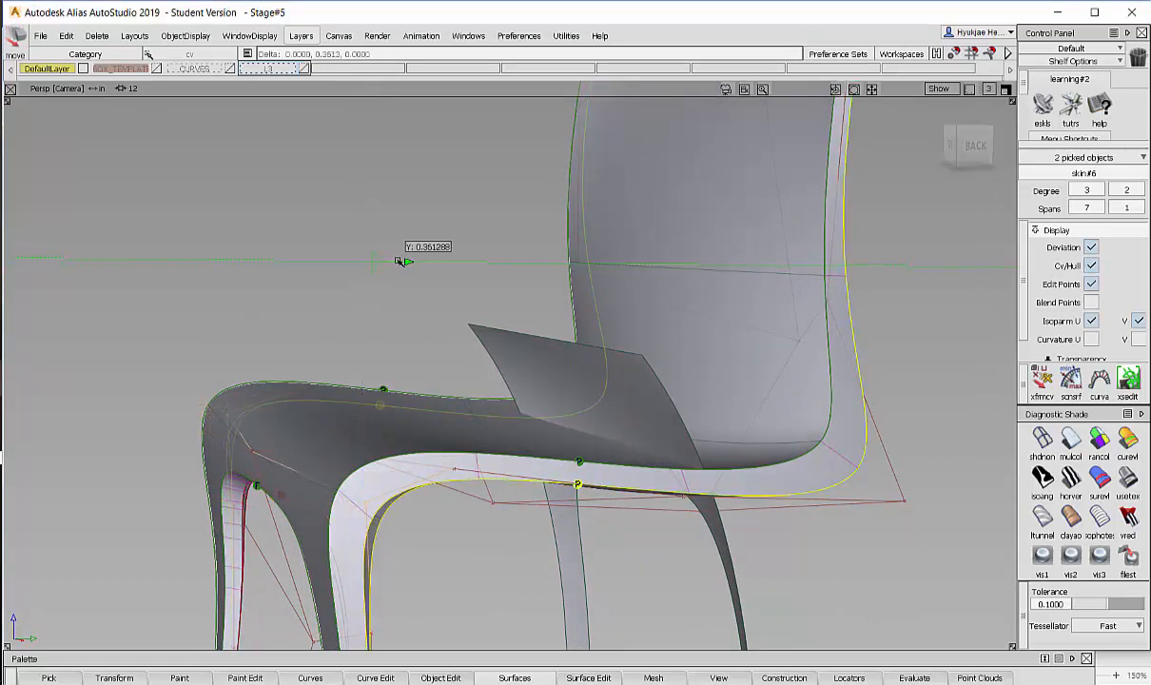
pyautogui.keyDown('alt'); pyautogui.keyDown('shift'); pyautogui.moveTo(432, 310); pyautogui.dragTo(321, 287, button='right'); pyautogui.keyUp('shift'); pyautogui.keyUp('alt')
pyautogui.moveTo(321, 287)
pyautogui.keyDown('alt'); pyautogui.keyDown('shift'); pyautogui.mouseDown()
pyautogui.moveTo(262, 300)
pyautogui.moveTo(334, 268)
pyautogui.mouseUp(); pyautogui.keyUp('shift'); pyautogui.keyUp('alt')
pyautogui.keyDown('alt'); pyautogui.keyDown('shift'); pyautogui.moveTo(334, 267); pyautogui.dragTo(369, 265, button='right'); pyautogui.keyUp('shift'); pyautogui.keyUp('alt')
pyautogui.keyDown('alt'); pyautogui.keyDown('shift'); pyautogui.moveTo(369, 265); pyautogui.dragTo(396, 273); pyautogui.keyUp('shift'); pyautogui.keyUp('alt')
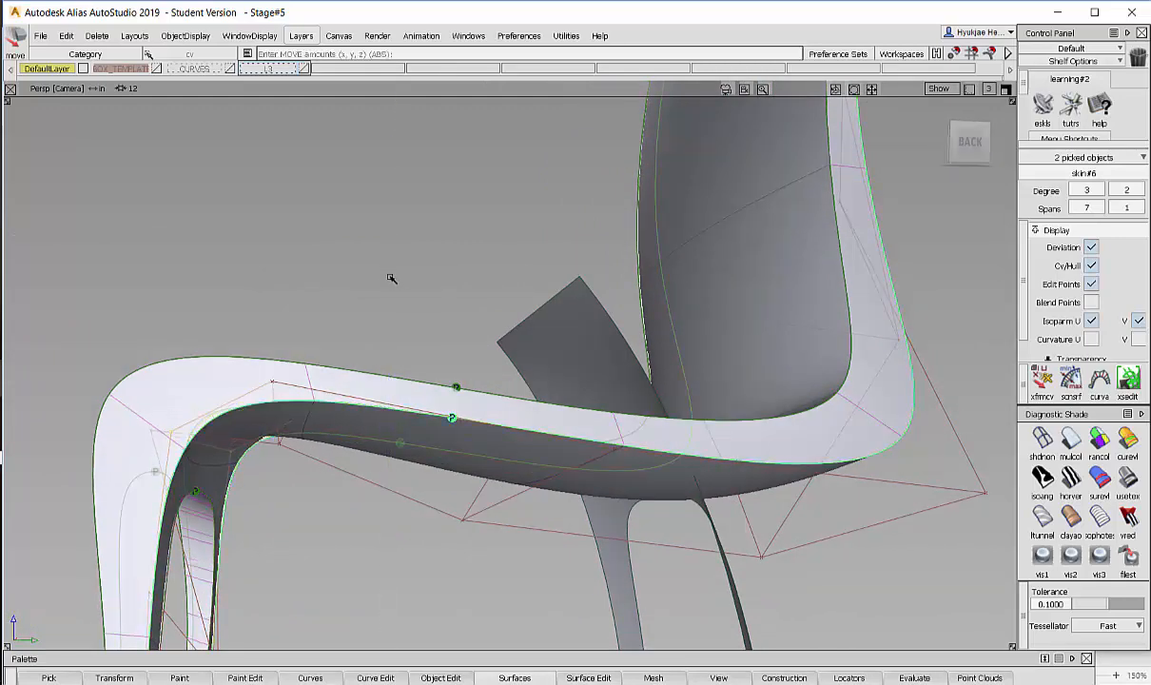
pyautogui.moveTo(340, 307)
pyautogui.keyDown('alt'); pyautogui.keyDown('shift'); pyautogui.mouseDown()
pyautogui.moveTo(342, 321)
pyautogui.moveTo(344, 301)
pyautogui.mouseUp(); pyautogui.keyUp('shift'); pyautogui.keyUp('alt')
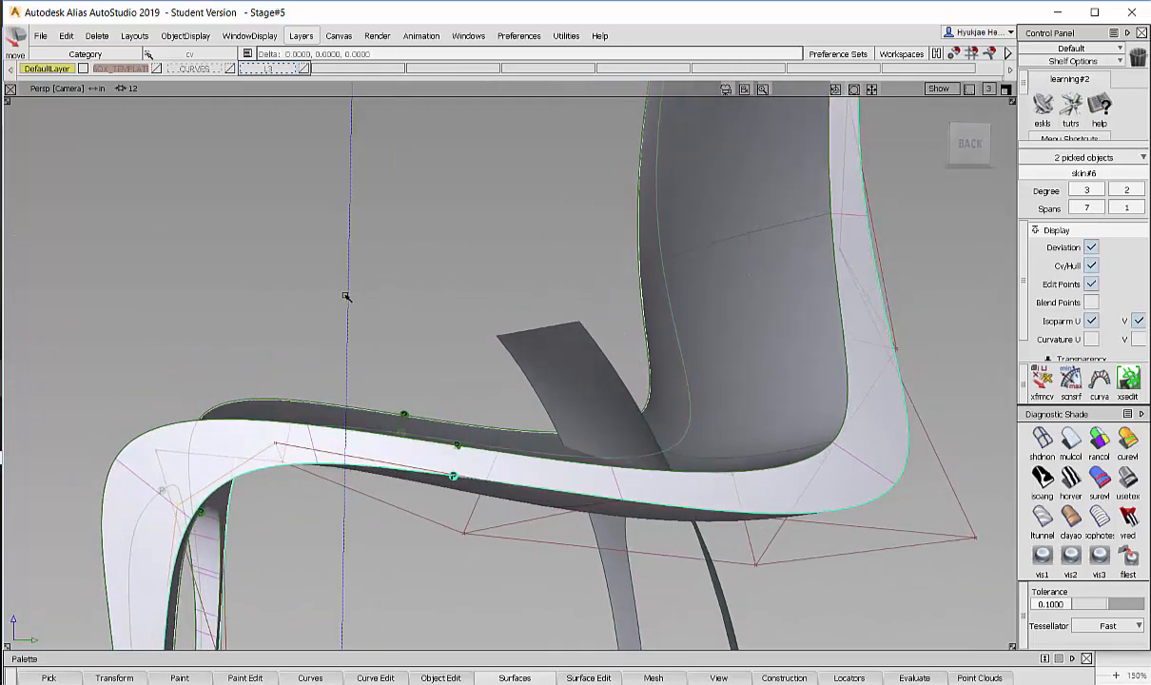
# - Examine the thickness and curvature of the reshaped chair shell from the side, back and front
pyautogui.keyDown('alt'); pyautogui.keyDown('shift'); pyautogui.moveTo(560, 328); pyautogui.dragTo(545, 420); pyautogui.keyUp('shift'); pyautogui.keyUp('alt')
pyautogui.keyDown('alt'); pyautogui.keyDown('shift'); pyautogui.moveTo(649, 421); pyautogui.dragTo(590, 364); pyautogui.keyUp('shift'); pyautogui.keyUp('alt')
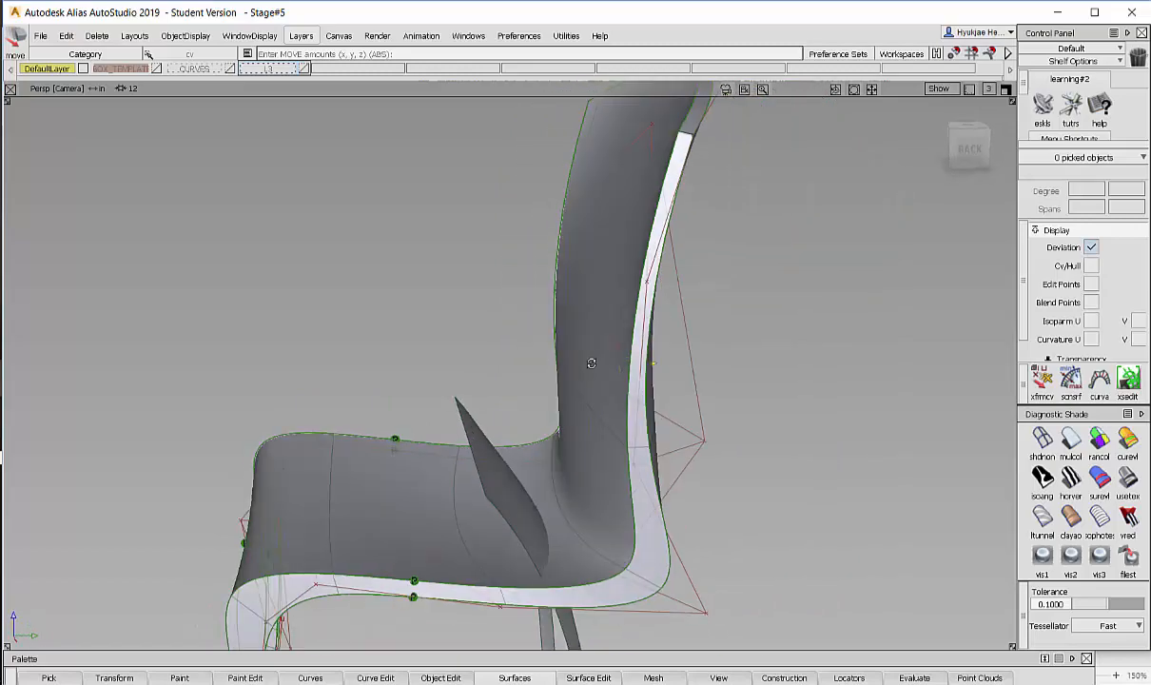
pyautogui.moveTo(633, 328)
pyautogui.keyDown('alt'); pyautogui.keyDown('shift'); pyautogui.mouseDown()
pyautogui.moveTo(527, 301)
pyautogui.moveTo(457, 252)
pyautogui.moveTo(860, 355)
pyautogui.moveTo(904, 390)
pyautogui.moveTo(635, 374)
pyautogui.moveTo(596, 385)
pyautogui.moveTo(642, 347)
pyautogui.mouseUp(); pyautogui.keyUp('shift'); pyautogui.keyUp('alt')
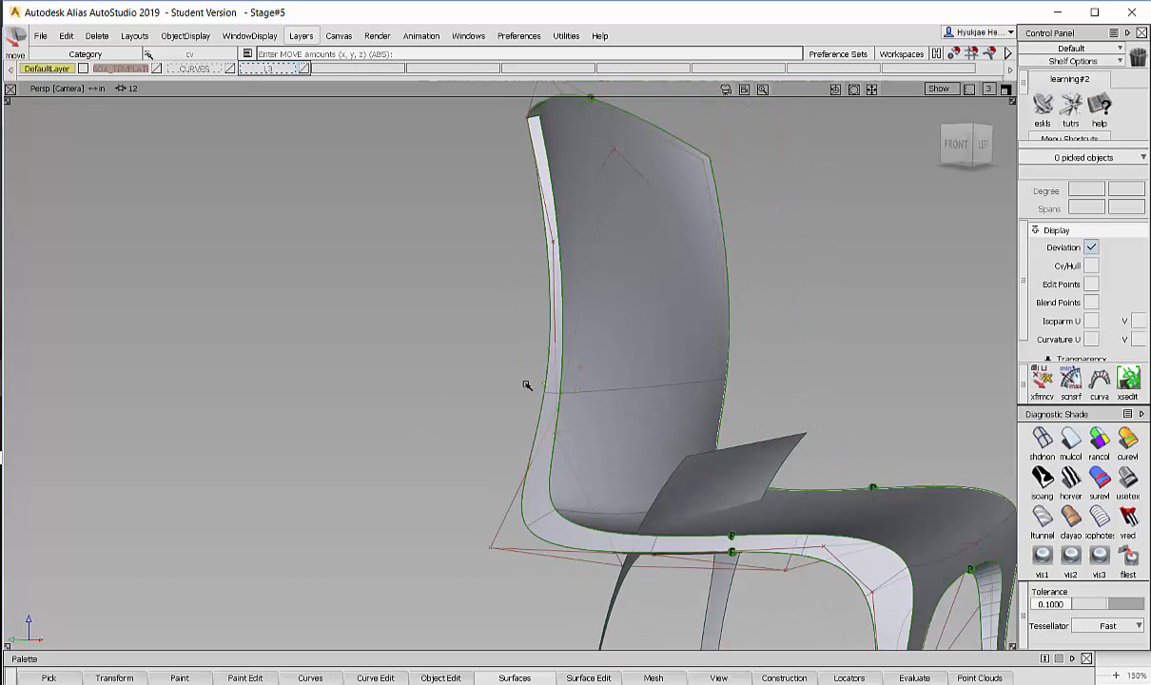
pyautogui.keyDown('alt'); pyautogui.keyDown('shift'); pyautogui.moveTo(527, 385); pyautogui.dragTo(760, 399); pyautogui.keyUp('shift'); pyautogui.keyUp('alt')
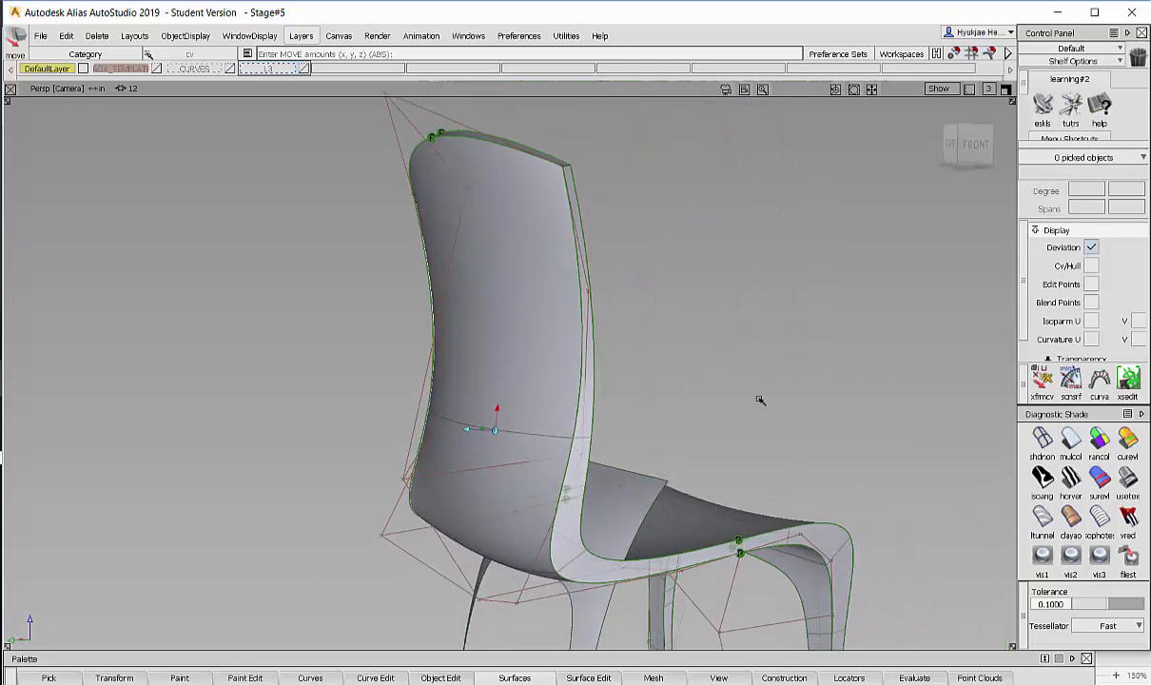
pyautogui.keyDown('alt'); pyautogui.keyDown('shift'); pyautogui.moveTo(760, 399); pyautogui.dragTo(639, 419, button='right'); pyautogui.keyUp('shift'); pyautogui.keyUp('alt')
pyautogui.keyDown('alt'); pyautogui.keyDown('shift'); pyautogui.moveTo(639, 419); pyautogui.dragTo(580, 419); pyautogui.keyUp('shift'); pyautogui.keyUp('alt')
pyautogui.keyDown('alt'); pyautogui.keyDown('shift'); pyautogui.moveTo(580, 418); pyautogui.dragTo(447, 395, button='right'); pyautogui.keyUp('shift'); pyautogui.keyUp('alt')
pyautogui.keyDown('alt'); pyautogui.keyDown('shift'); pyautogui.moveTo(447, 394); pyautogui.dragTo(405, 390); pyautogui.keyUp('shift'); pyautogui.keyUp('alt')
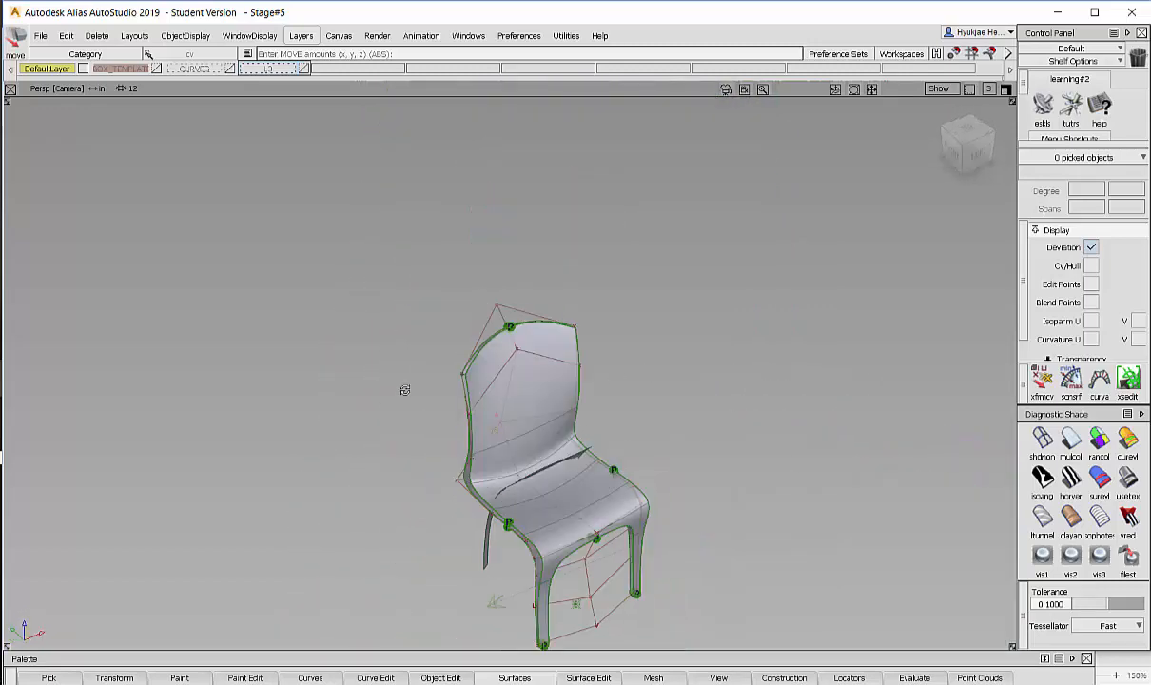
pyautogui.keyDown('alt'); pyautogui.keyDown('shift'); pyautogui.moveTo(391, 343); pyautogui.dragTo(513, 287); pyautogui.keyUp('shift'); pyautogui.keyUp('alt')
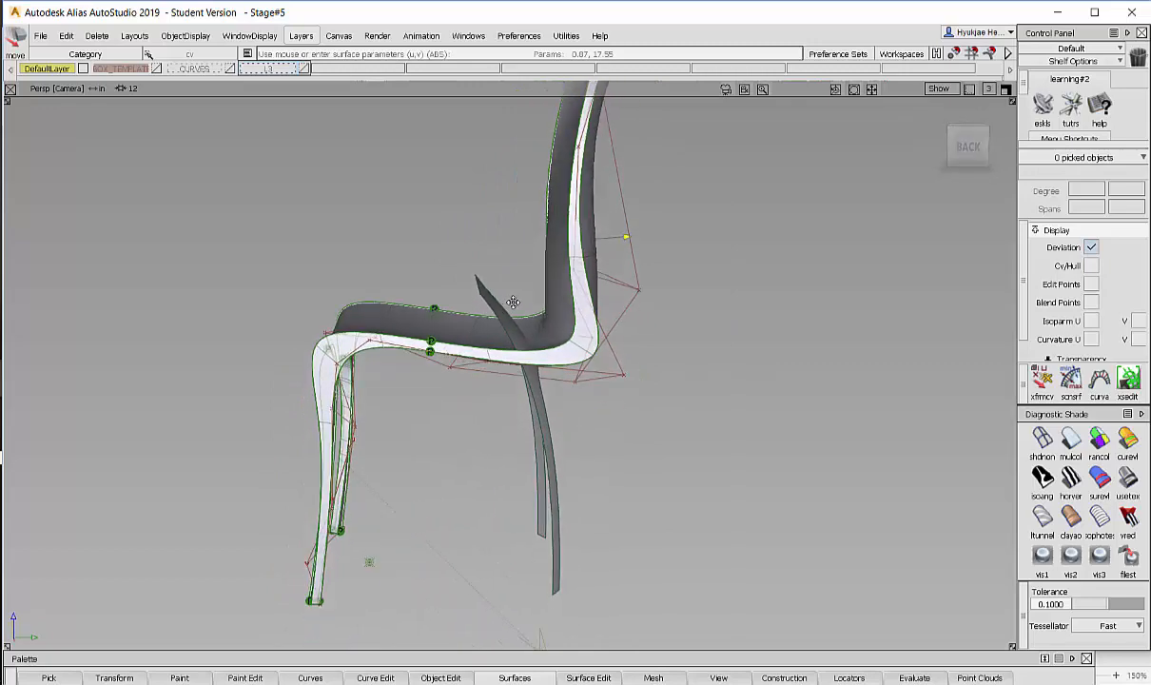
# - Pick the rear leg surface that crosses the seat, using surface picking
pyautogui.keyDown('alt'); pyautogui.keyDown('shift'); pyautogui.moveTo(514, 287); pyautogui.dragTo(488, 239, button='right'); pyautogui.keyUp('shift'); pyautogui.keyUp('alt')
pyautogui.keyDown('alt'); pyautogui.keyDown('shift'); pyautogui.moveTo(488, 240); pyautogui.dragTo(436, 465); pyautogui.keyUp('shift'); pyautogui.keyUp('alt')
pyautogui.keyDown('ctrl'); pyautogui.keyDown('shift'); pyautogui.click(438, 468); pyautogui.keyUp('shift'); pyautogui.keyUp('ctrl')
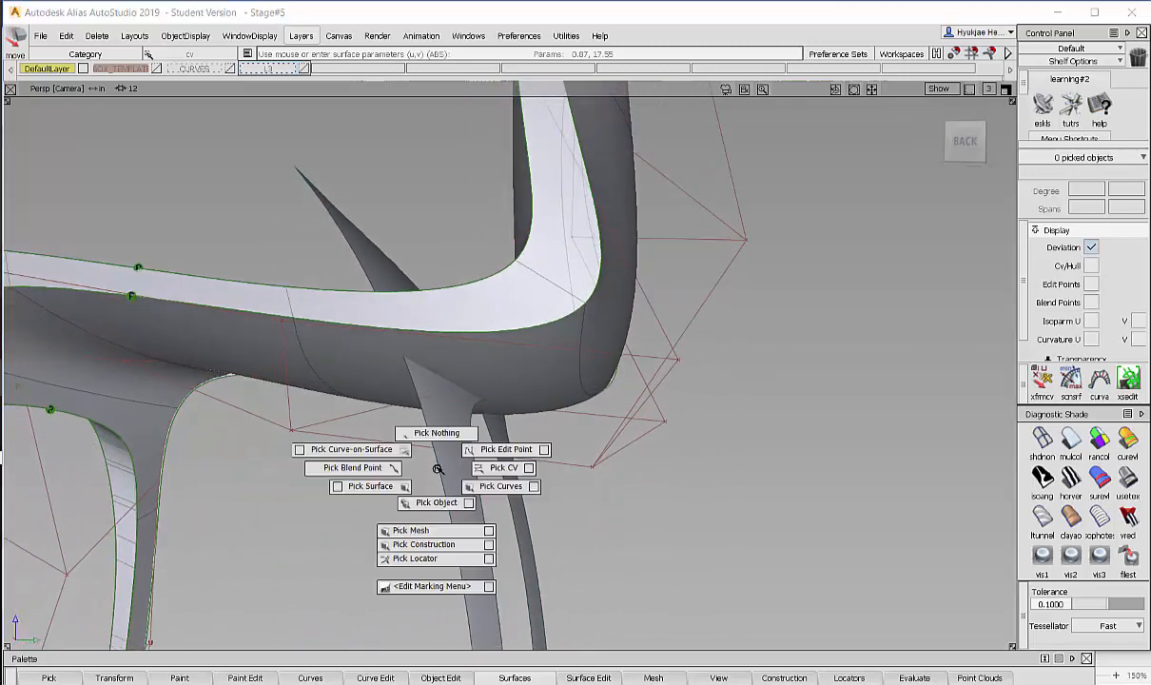
pyautogui.click(388, 479)
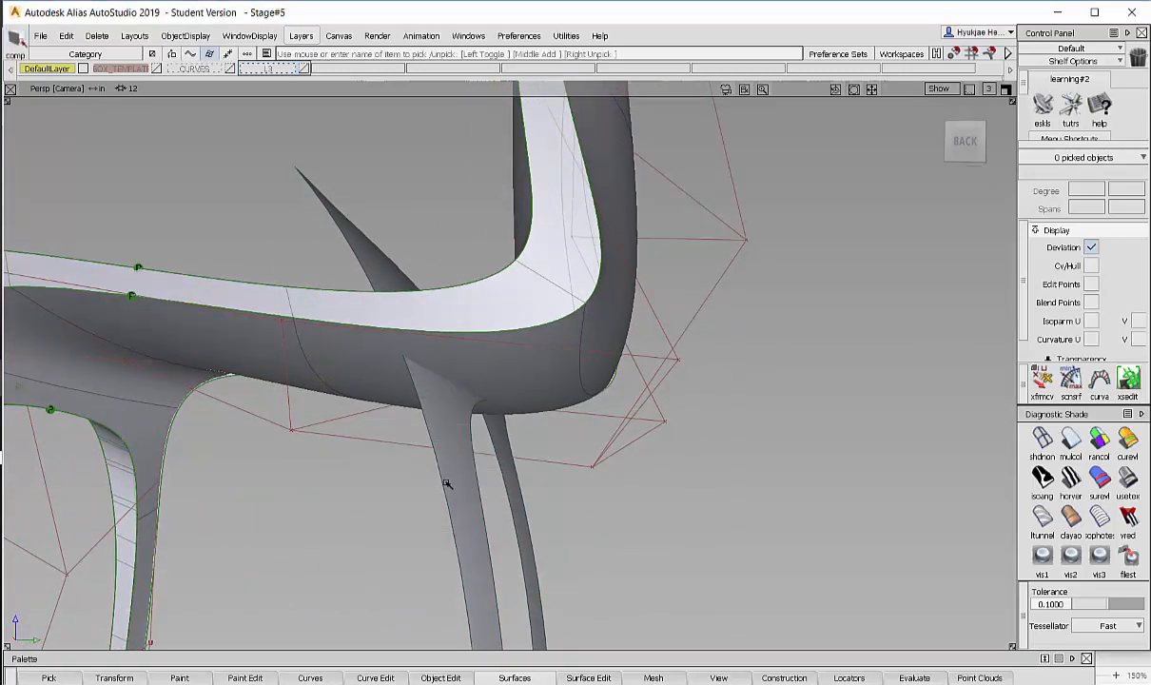
pyautogui.keyDown('alt'); pyautogui.keyDown('shift'); pyautogui.moveTo(536, 521); pyautogui.dragTo(605, 462, button='middle'); pyautogui.keyUp('shift'); pyautogui.keyUp('alt')
pyautogui.keyDown('alt'); pyautogui.keyDown('shift'); pyautogui.moveTo(606, 462); pyautogui.dragTo(601, 488, button='right'); pyautogui.keyUp('shift'); pyautogui.keyUp('alt')
pyautogui.keyDown('alt'); pyautogui.keyDown('shift'); pyautogui.moveTo(601, 488); pyautogui.dragTo(651, 480); pyautogui.keyUp('shift'); pyautogui.keyUp('alt')
pyautogui.keyDown('alt'); pyautogui.keyDown('shift'); pyautogui.moveTo(572, 364); pyautogui.dragTo(555, 316); pyautogui.keyUp('shift'); pyautogui.keyUp('alt')
pyautogui.keyDown('alt'); pyautogui.keyDown('shift'); pyautogui.moveTo(538, 263); pyautogui.dragTo(393, 216); pyautogui.keyUp('shift'); pyautogui.keyUp('alt')
# - Offset the rear leg surface by a distance of 0.5 to create its second, rearward face
pyautogui.click(371, 678)
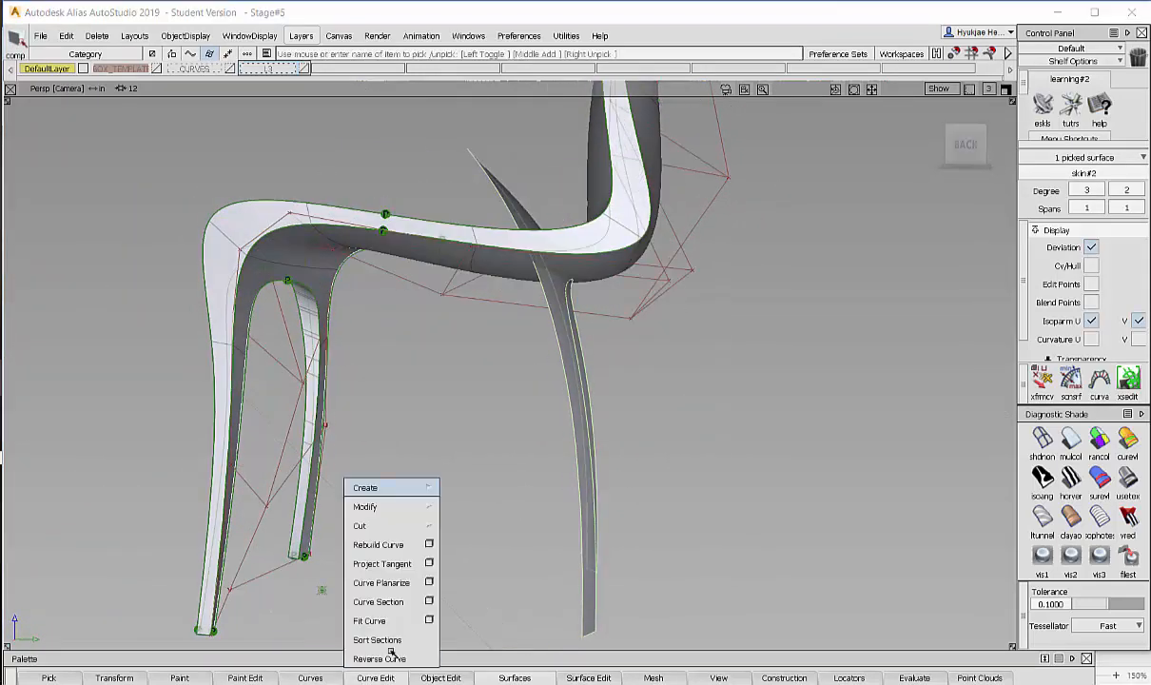
pyautogui.click(425, 678)
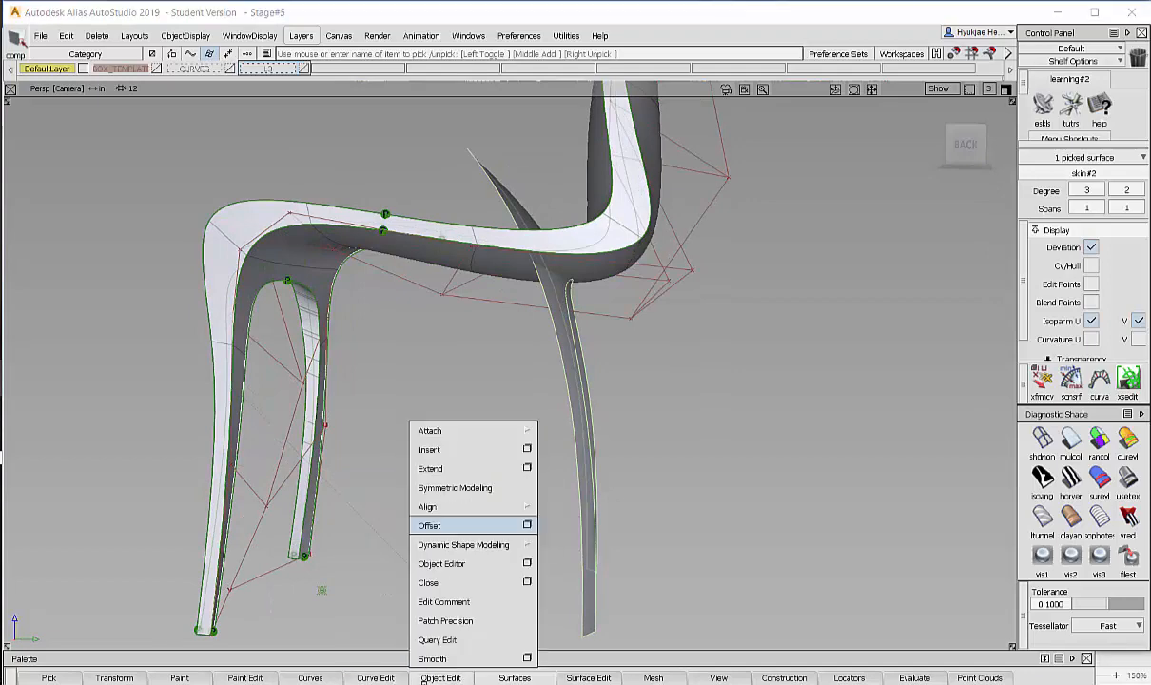
pyautogui.click(430, 525)
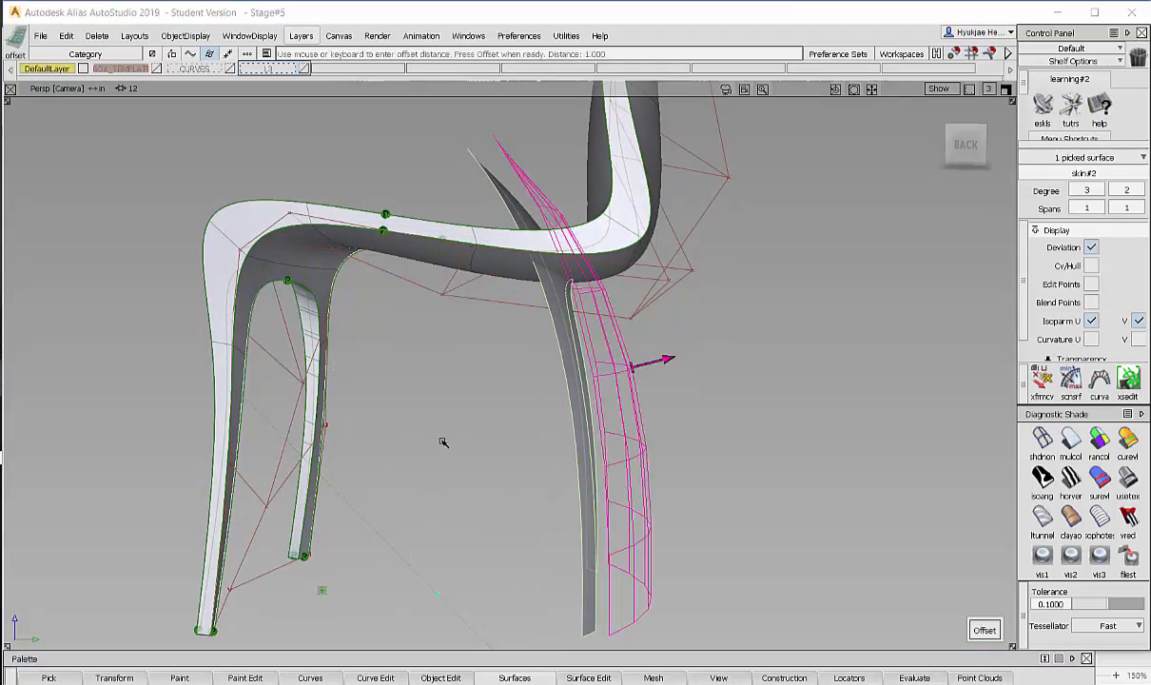
pyautogui.moveTo(462, 433); pyautogui.dragTo(433, 443)
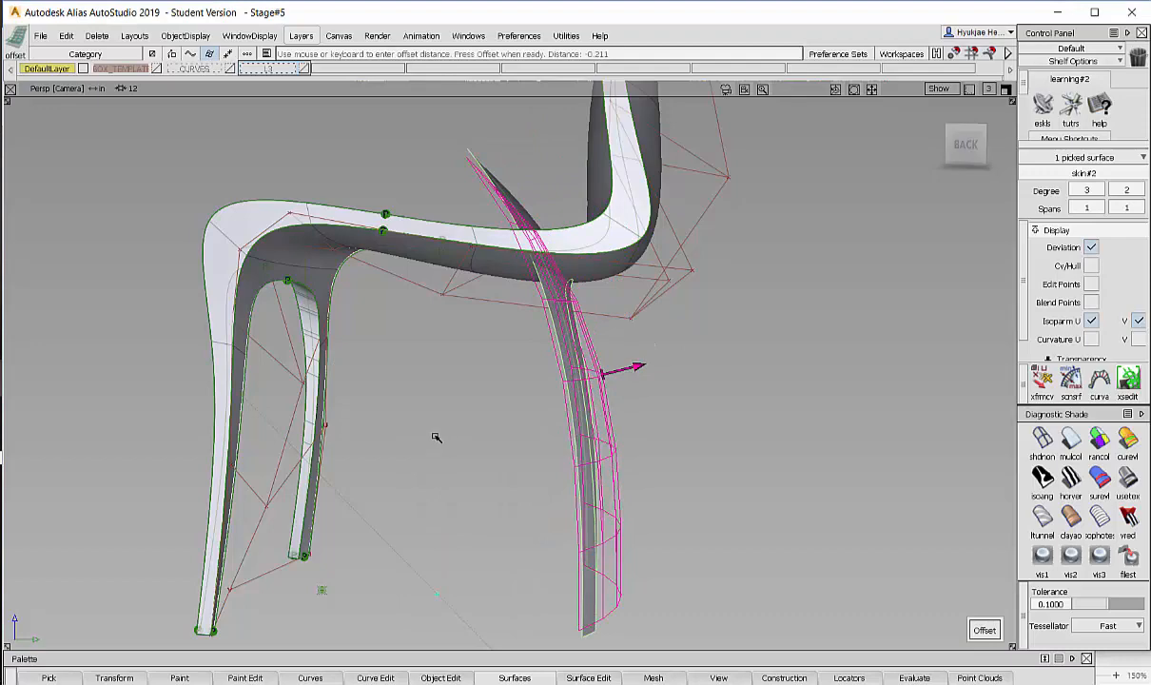
pyautogui.moveTo(524, 434)
pyautogui.keyDown('alt'); pyautogui.keyDown('shift'); pyautogui.mouseDown()
pyautogui.moveTo(557, 447)
pyautogui.moveTo(522, 443)
pyautogui.mouseUp(); pyautogui.keyUp('shift'); pyautogui.keyUp('alt')
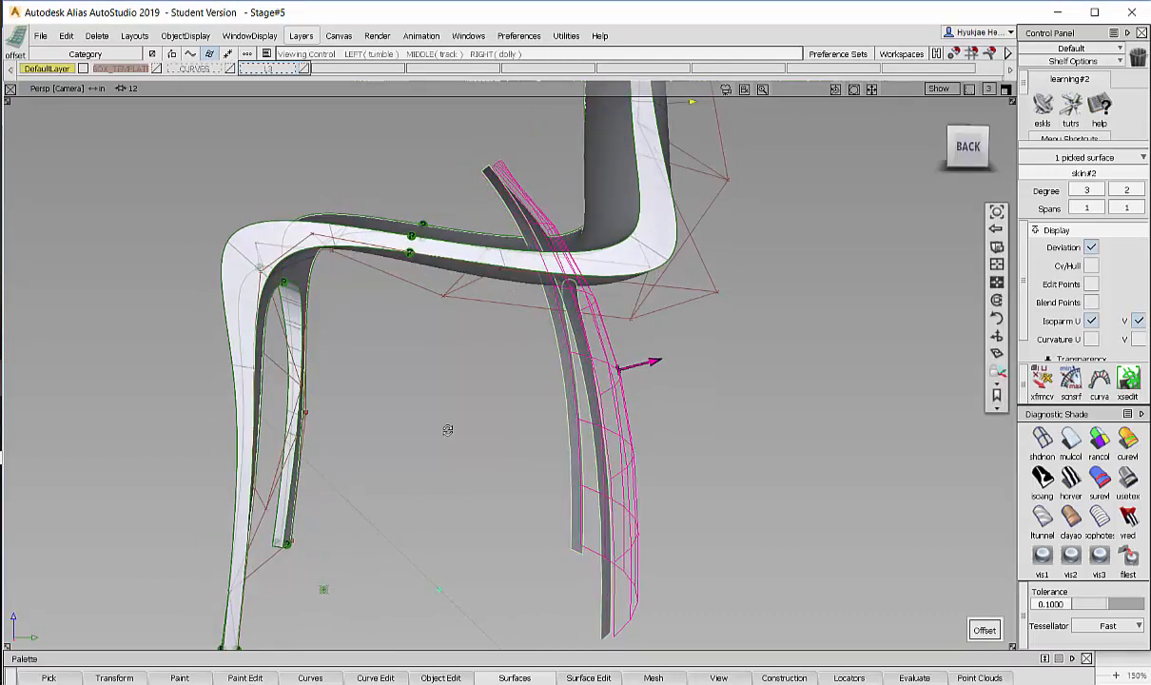
pyautogui.keyDown('alt'); pyautogui.keyDown('shift'); pyautogui.moveTo(447, 430); pyautogui.dragTo(395, 205); pyautogui.keyUp('shift'); pyautogui.keyUp('alt')
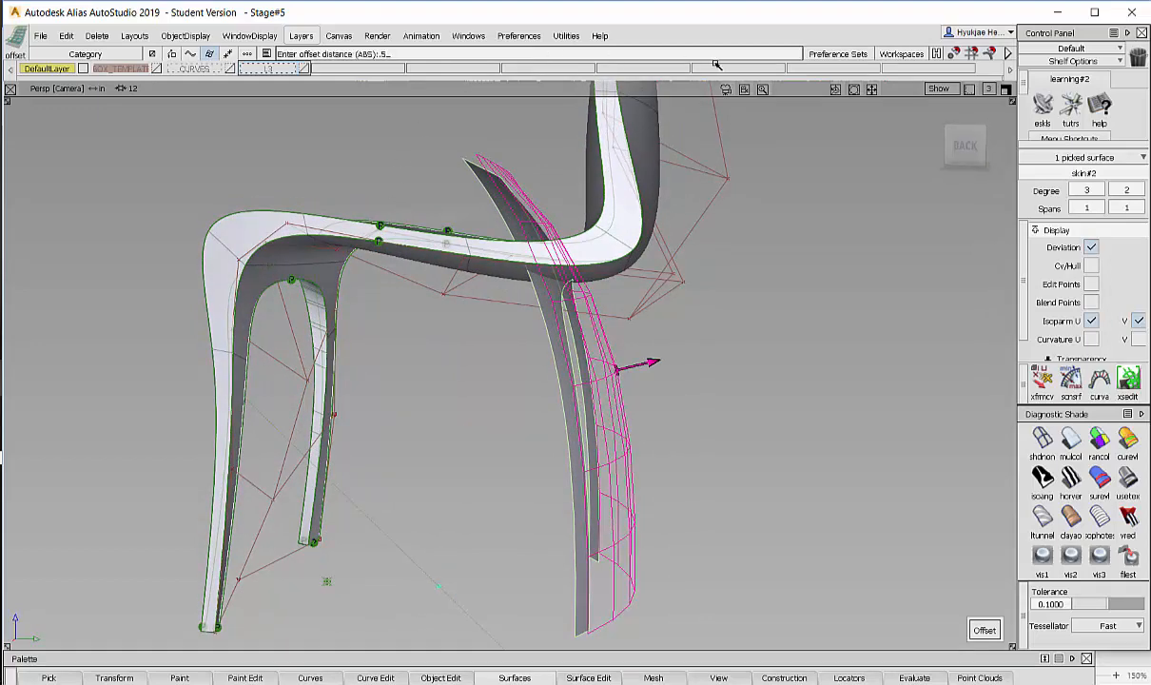
pyautogui.press('Return')
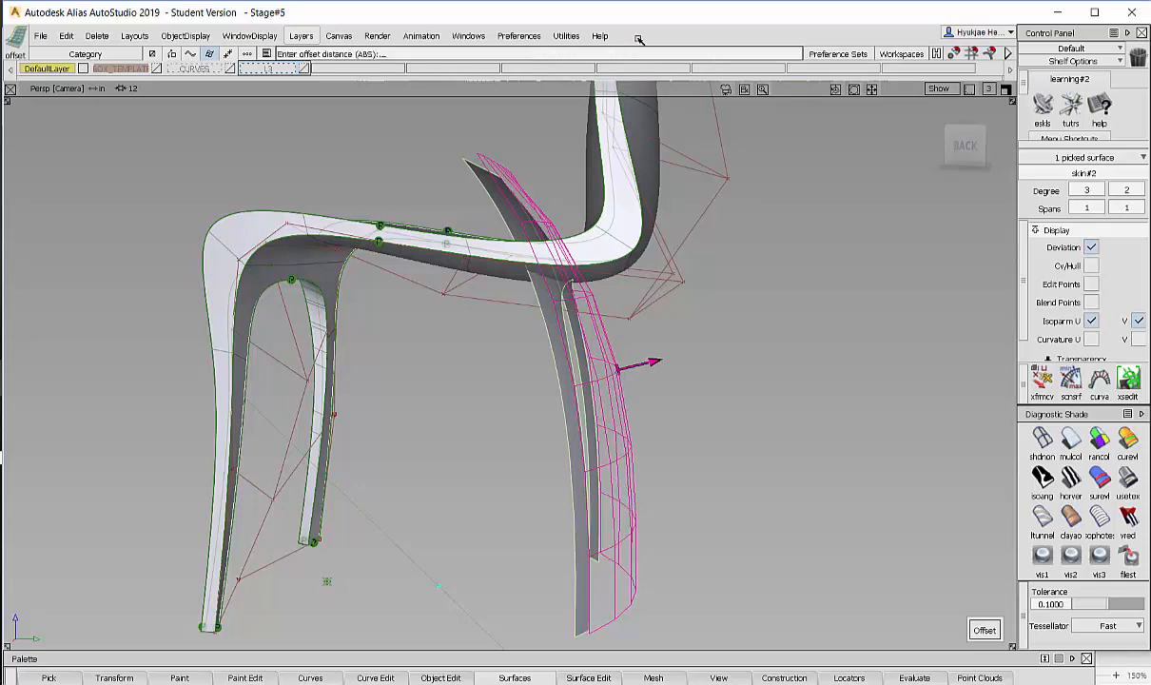
pyautogui.keyDown('alt'); pyautogui.keyDown('shift'); pyautogui.moveTo(699, 291); pyautogui.dragTo(666, 361); pyautogui.keyUp('shift'); pyautogui.keyUp('alt')
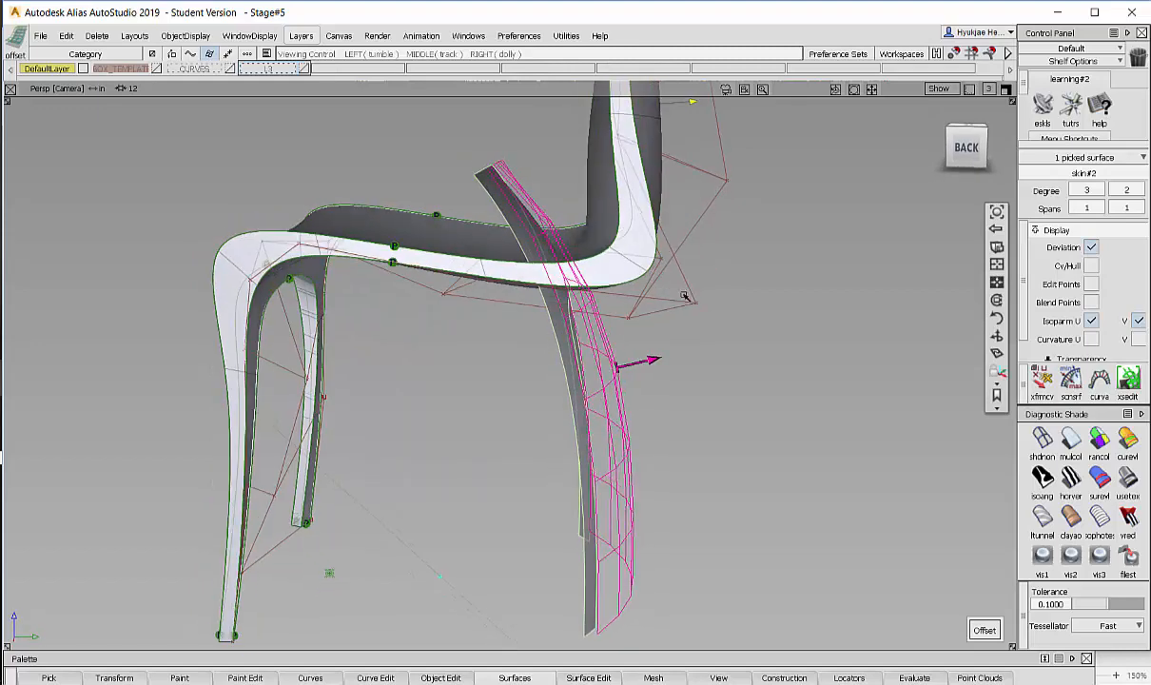
pyautogui.click(644, 469)
pyautogui.keyDown('alt'); pyautogui.keyDown('shift'); pyautogui.moveTo(644, 469); pyautogui.dragTo(463, 658); pyautogui.keyUp('shift'); pyautogui.keyUp('alt')
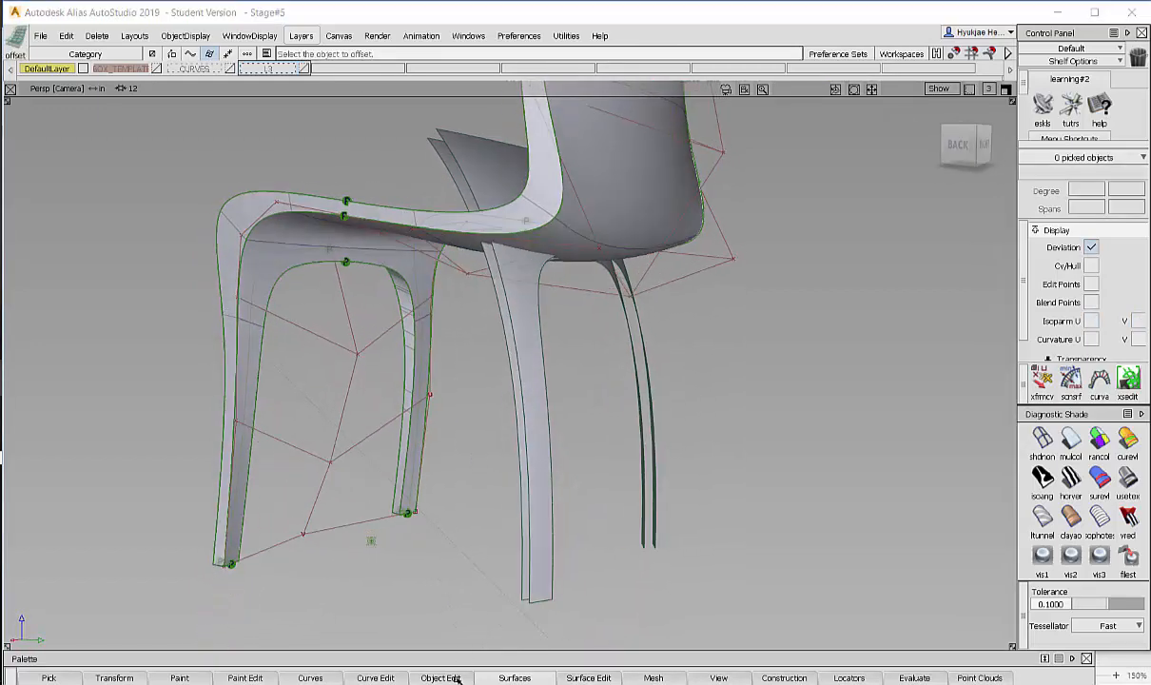
# - Examine where the doubled rear leg surfaces meet the seat underside, from the back, side and below
pyautogui.click(509, 677)
pyautogui.keyDown('alt'); pyautogui.keyDown('shift'); pyautogui.moveTo(732, 338); pyautogui.dragTo(481, 228); pyautogui.keyUp('shift'); pyautogui.keyUp('alt')
pyautogui.keyDown('alt'); pyautogui.keyDown('shift'); pyautogui.moveTo(491, 188); pyautogui.dragTo(464, 268); pyautogui.keyUp('shift'); pyautogui.keyUp('alt')
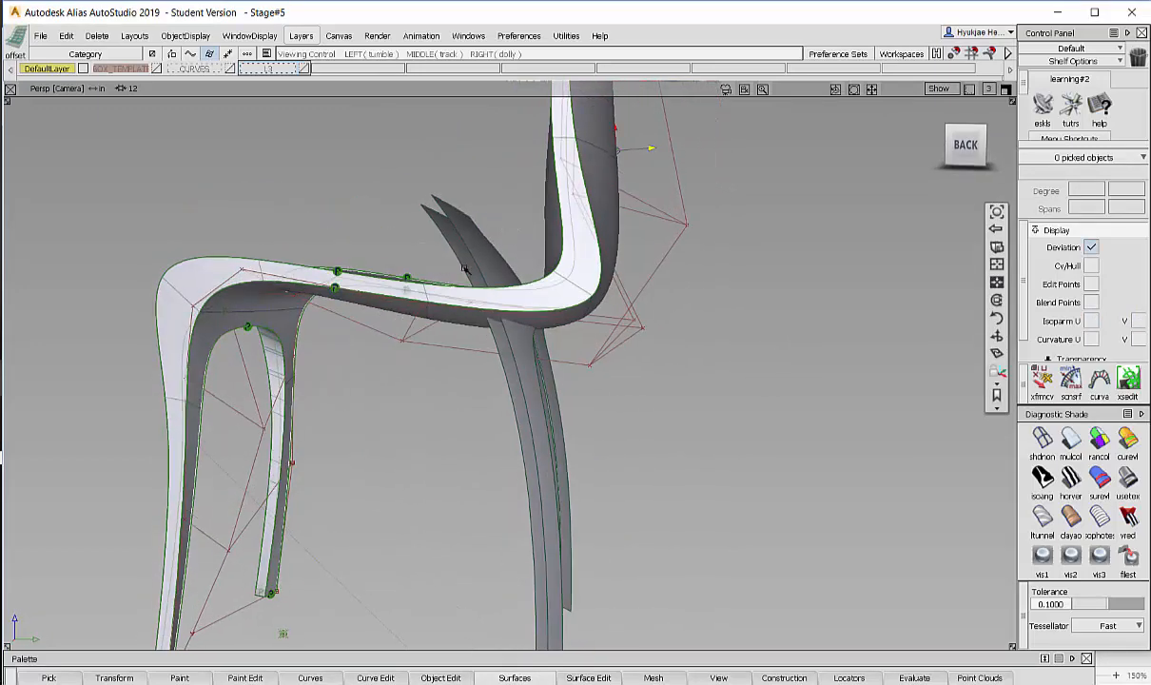
pyautogui.keyDown('alt'); pyautogui.keyDown('shift'); pyautogui.moveTo(505, 350); pyautogui.dragTo(276, 347); pyautogui.keyUp('shift'); pyautogui.keyUp('alt')
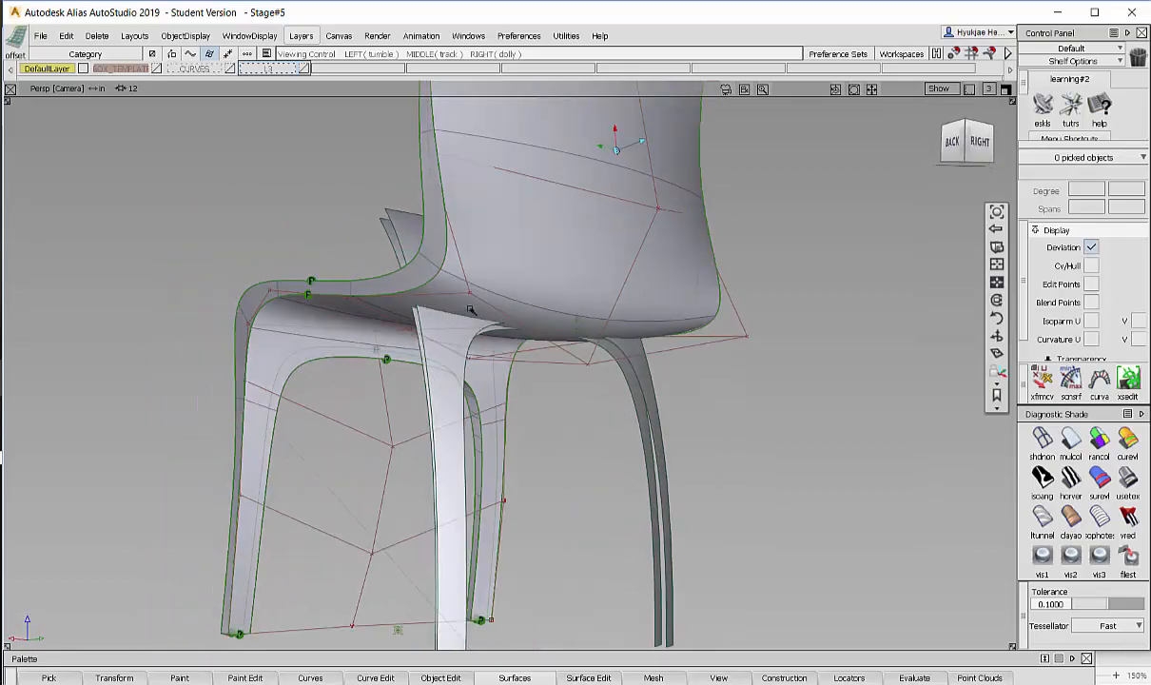
pyautogui.keyDown('alt'); pyautogui.keyDown('shift'); pyautogui.moveTo(389, 313); pyautogui.dragTo(502, 268, button='right'); pyautogui.keyUp('shift'); pyautogui.keyUp('alt')
pyautogui.keyDown('alt'); pyautogui.keyDown('shift'); pyautogui.moveTo(502, 268); pyautogui.dragTo(388, 195); pyautogui.keyUp('shift'); pyautogui.keyUp('alt')
pyautogui.keyDown('alt'); pyautogui.keyDown('shift'); pyautogui.moveTo(474, 296); pyautogui.dragTo(464, 193, button='middle'); pyautogui.keyUp('shift'); pyautogui.keyUp('alt')
pyautogui.keyDown('alt'); pyautogui.keyDown('shift'); pyautogui.moveTo(466, 195); pyautogui.dragTo(398, 278); pyautogui.keyUp('shift'); pyautogui.keyUp('alt')
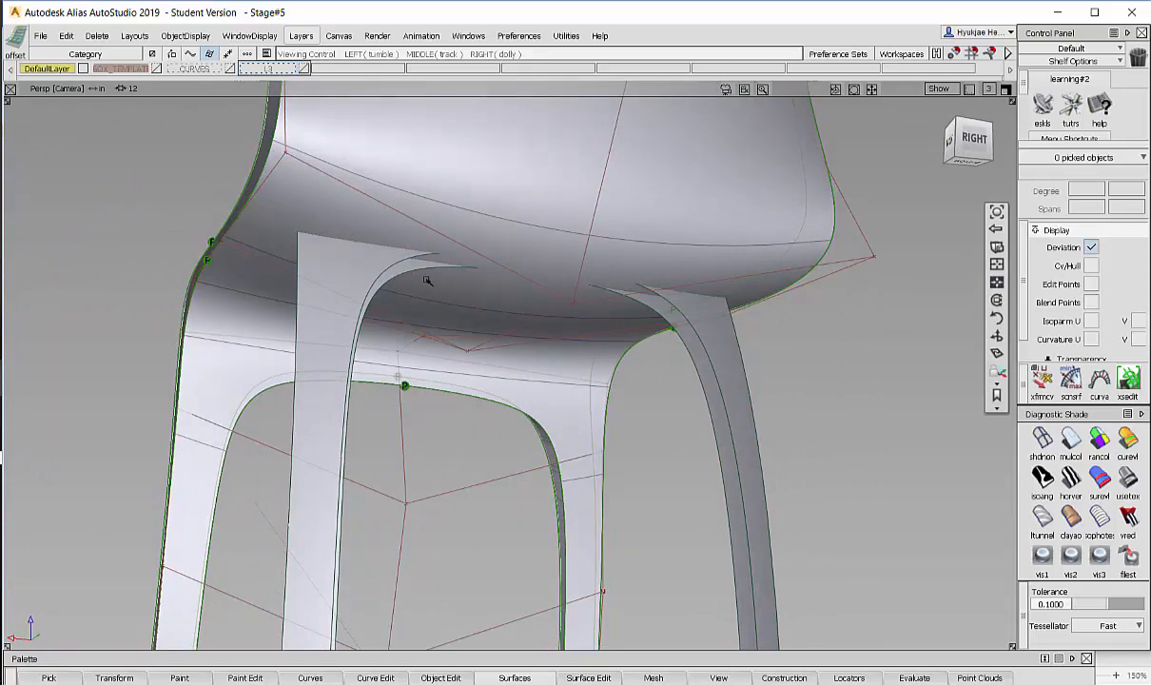
pyautogui.keyDown('alt'); pyautogui.keyDown('shift'); pyautogui.moveTo(463, 242); pyautogui.dragTo(502, 285); pyautogui.keyUp('shift'); pyautogui.keyUp('alt')
pyautogui.keyDown('alt'); pyautogui.keyDown('shift'); pyautogui.moveTo(454, 205); pyautogui.dragTo(683, 388); pyautogui.keyUp('shift'); pyautogui.keyUp('alt')
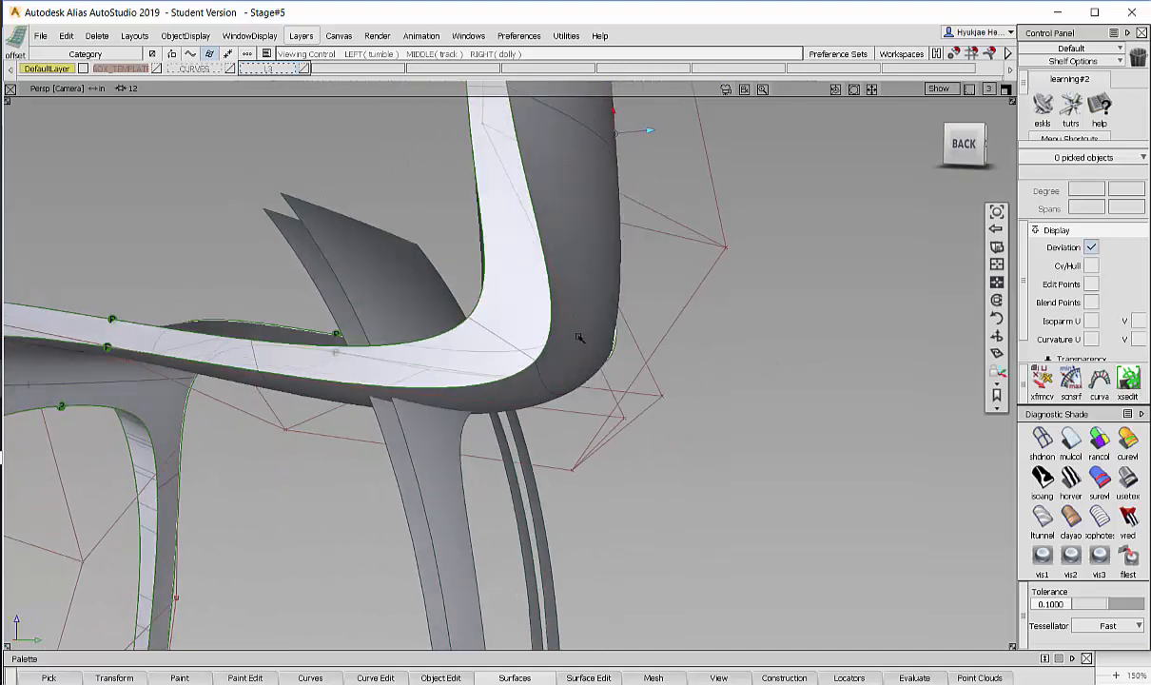
pyautogui.keyDown('alt'); pyautogui.keyDown('shift'); pyautogui.moveTo(579, 336); pyautogui.dragTo(386, 155); pyautogui.keyUp('shift'); pyautogui.keyUp('alt')
# - Make the CURVES and L3 layers visible and pick the arch-shaped construction curve behind the chair
pyautogui.rightClick(265, 69)
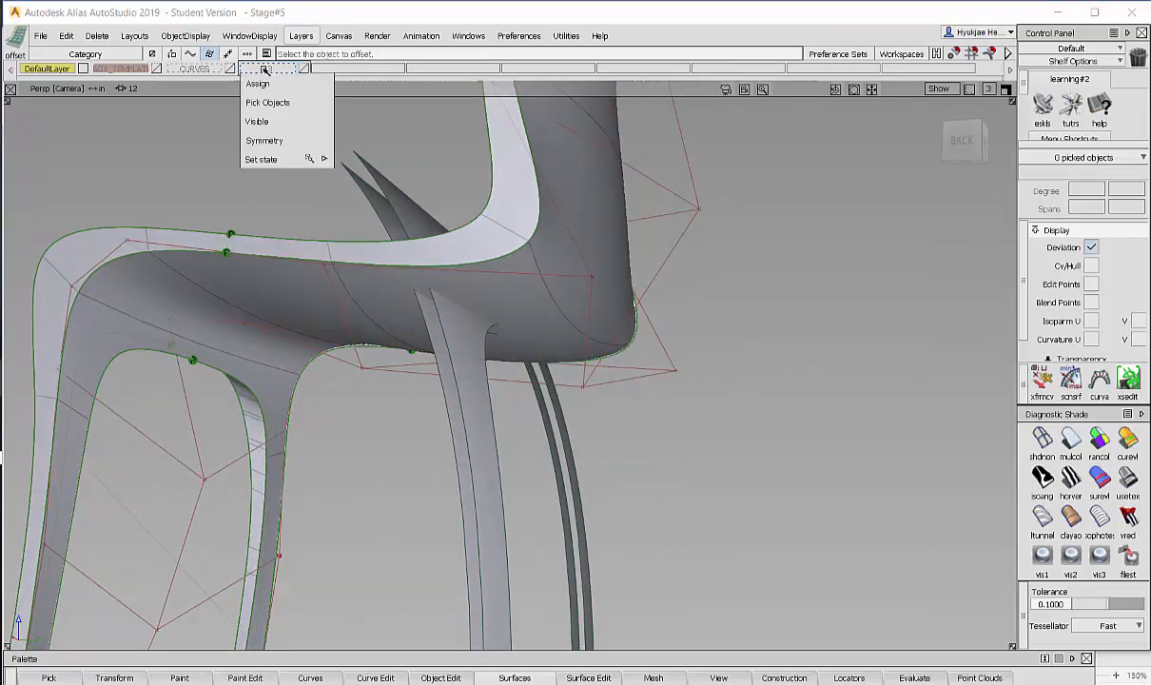
pyautogui.rightClick(202, 71)
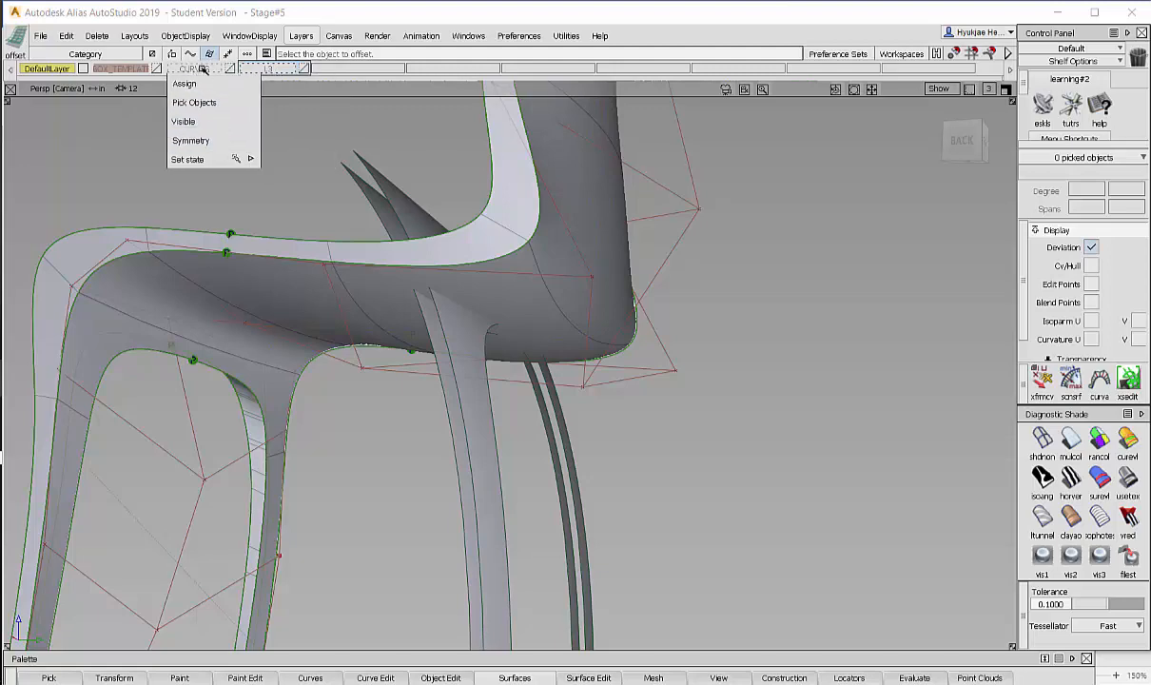
pyautogui.click(205, 120)
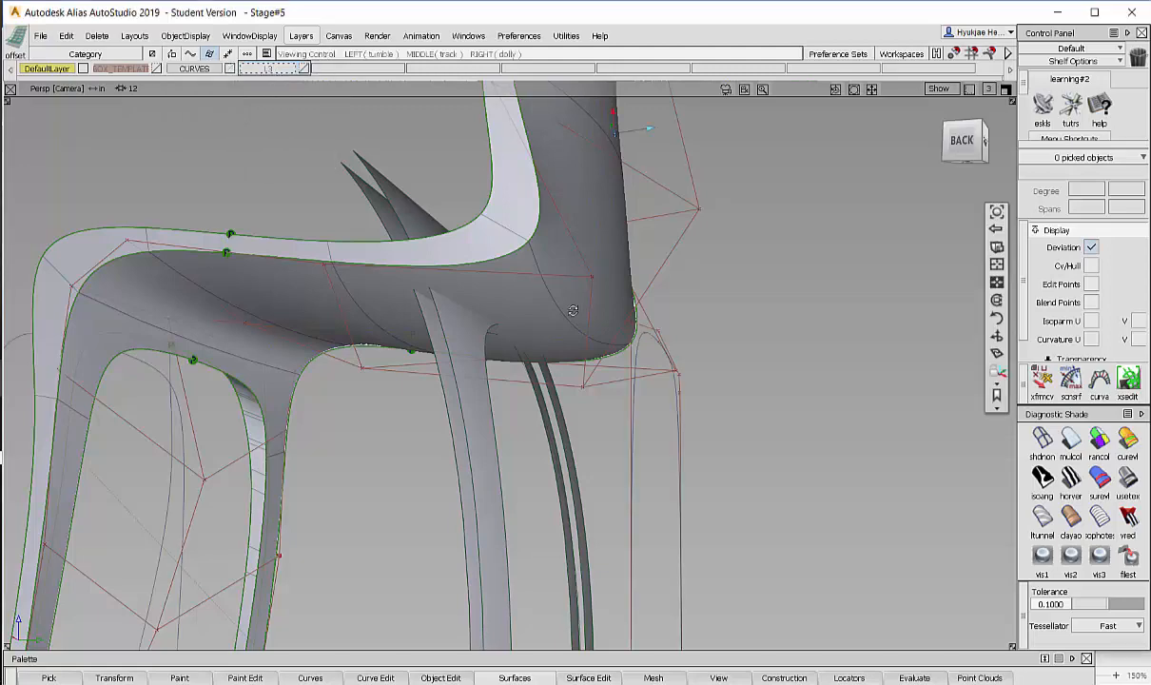
pyautogui.moveTo(656, 457); pyautogui.dragTo(661, 460)
pyautogui.keyDown('alt'); pyautogui.keyDown('shift'); pyautogui.moveTo(662, 460); pyautogui.dragTo(624, 488); pyautogui.keyUp('shift'); pyautogui.keyUp('alt')
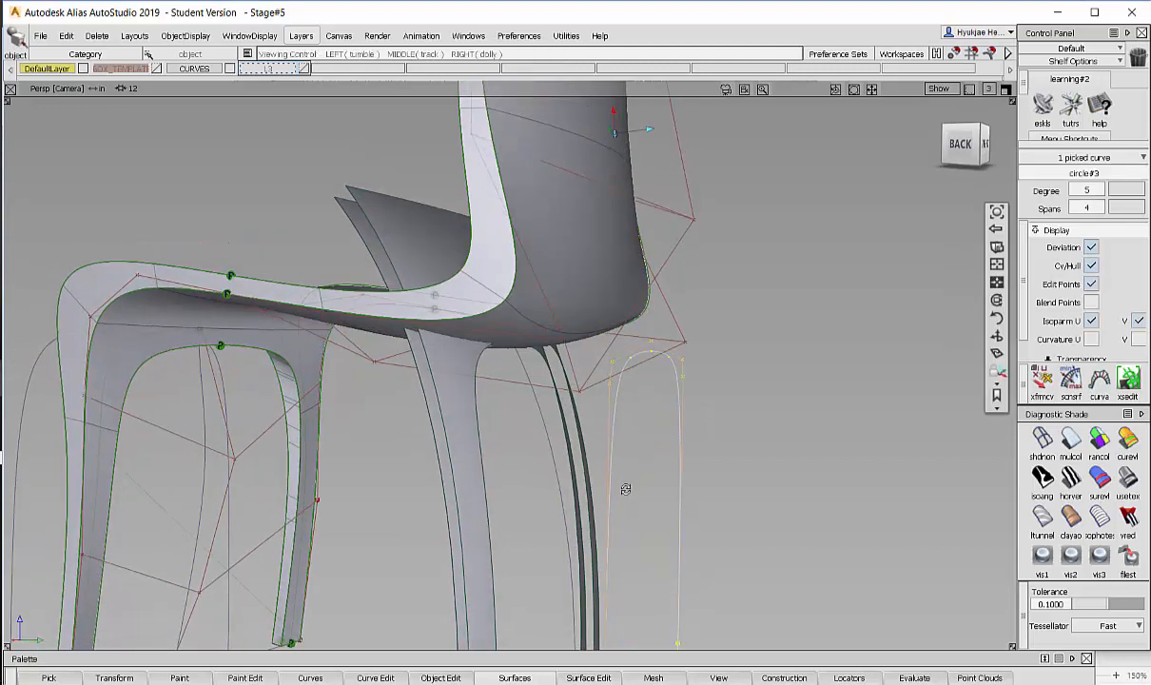
pyautogui.rightClick(255, 70)
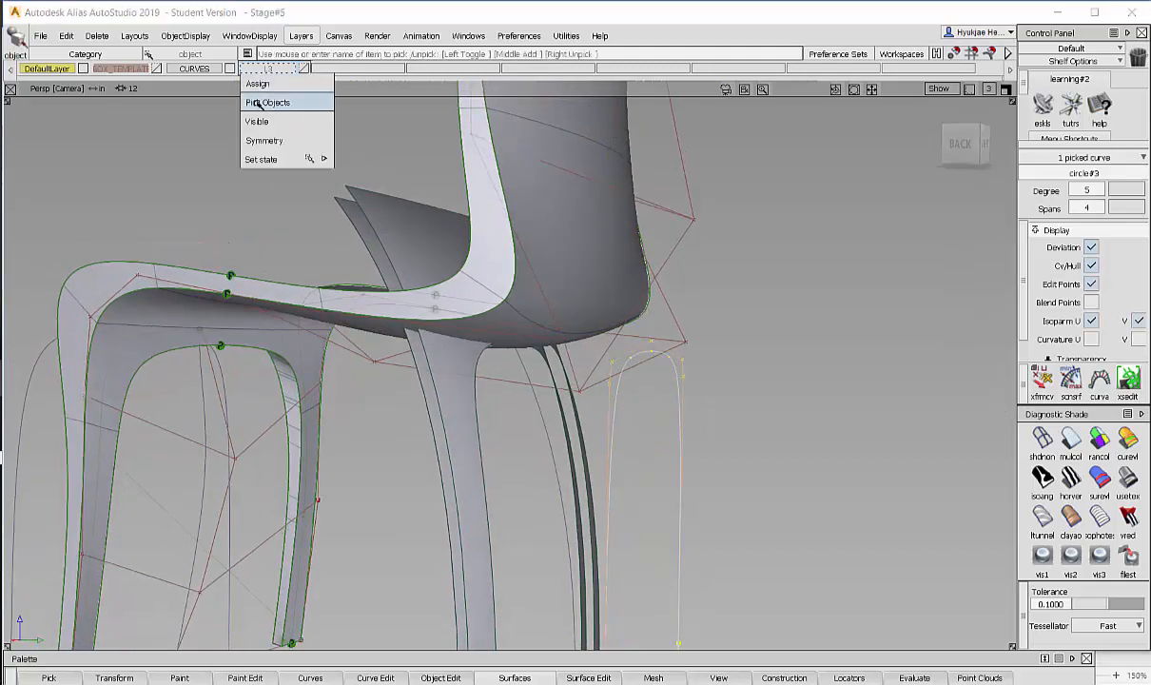
pyautogui.click(271, 121)
# - Pick the five CVs at the top of the arch curve and move them down to lower the rear leg cutout
pyautogui.keyDown('alt'); pyautogui.keyDown('shift'); pyautogui.moveTo(532, 456); pyautogui.dragTo(620, 312); pyautogui.keyUp('shift'); pyautogui.keyUp('alt')
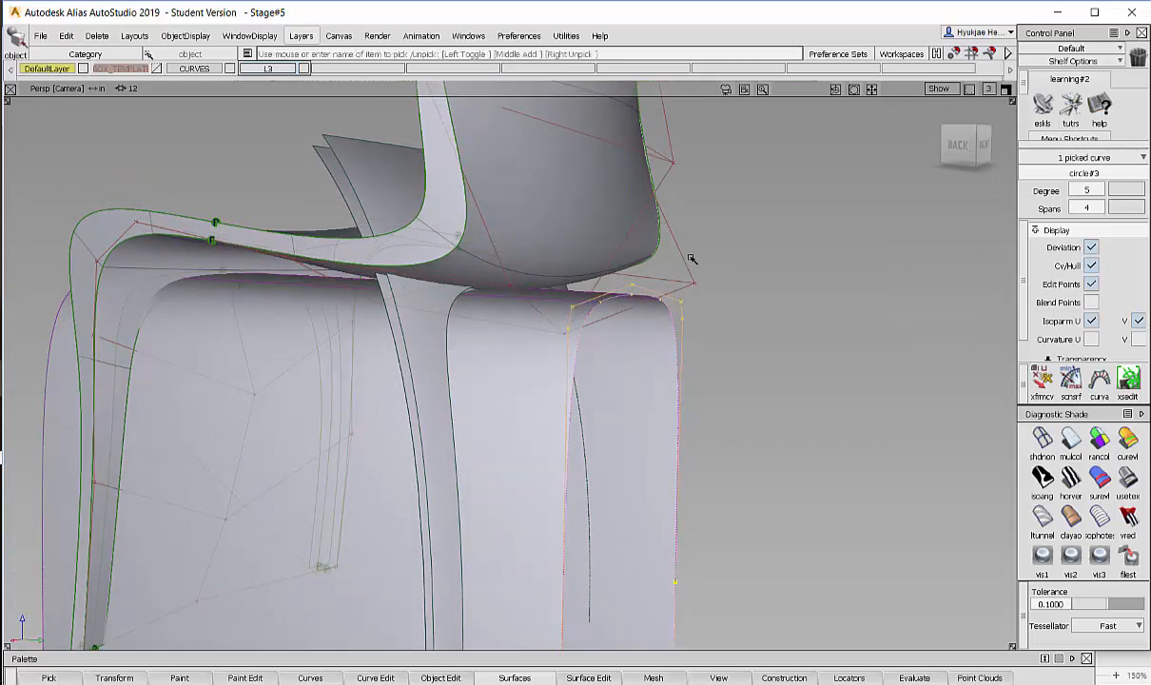
pyautogui.keyDown('alt'); pyautogui.keyDown('shift'); pyautogui.moveTo(674, 350); pyautogui.dragTo(674, 302); pyautogui.keyUp('shift'); pyautogui.keyUp('alt')
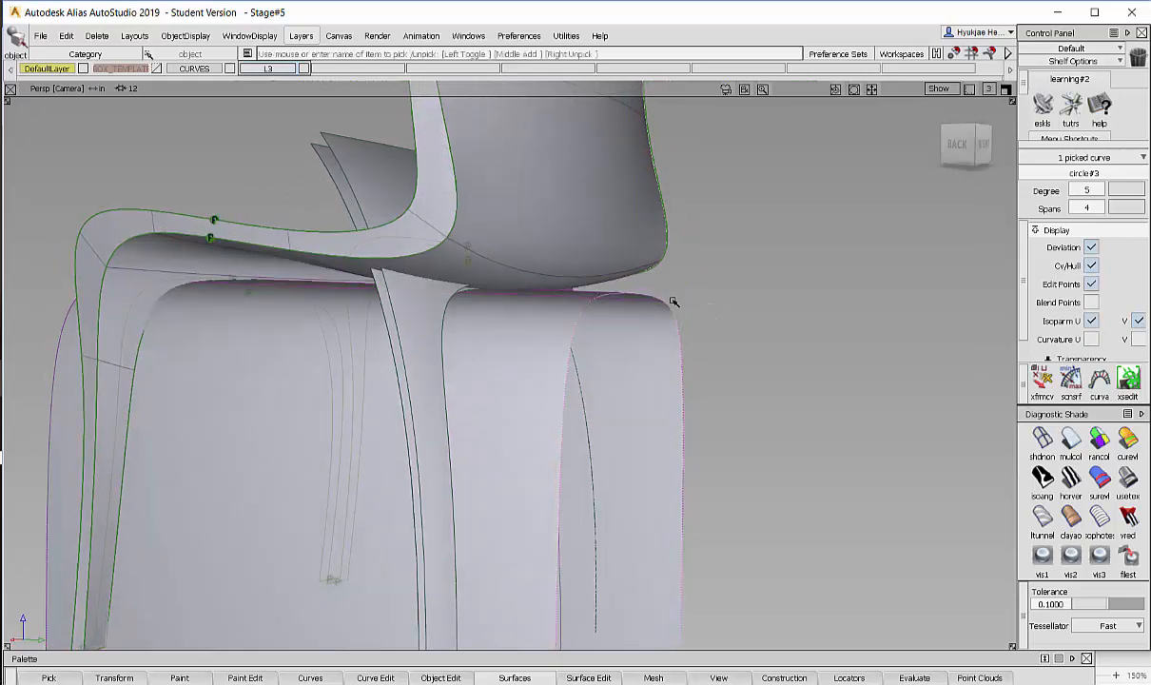
pyautogui.keyDown('ctrl'); pyautogui.keyDown('shift'); pyautogui.moveTo(674, 302); pyautogui.dragTo(720, 332, button='right'); pyautogui.keyUp('shift'); pyautogui.keyUp('ctrl')
pyautogui.moveTo(716, 335)
pyautogui.keyDown('alt'); pyautogui.keyDown('shift'); pyautogui.mouseDown()
pyautogui.moveTo(674, 426)
pyautogui.moveTo(730, 315)
pyautogui.mouseUp(); pyautogui.keyUp('shift'); pyautogui.keyUp('alt')
pyautogui.keyDown('ctrl'); pyautogui.keyDown('shift'); pyautogui.moveTo(644, 323); pyautogui.dragTo(687, 325); pyautogui.keyUp('shift'); pyautogui.keyUp('ctrl')
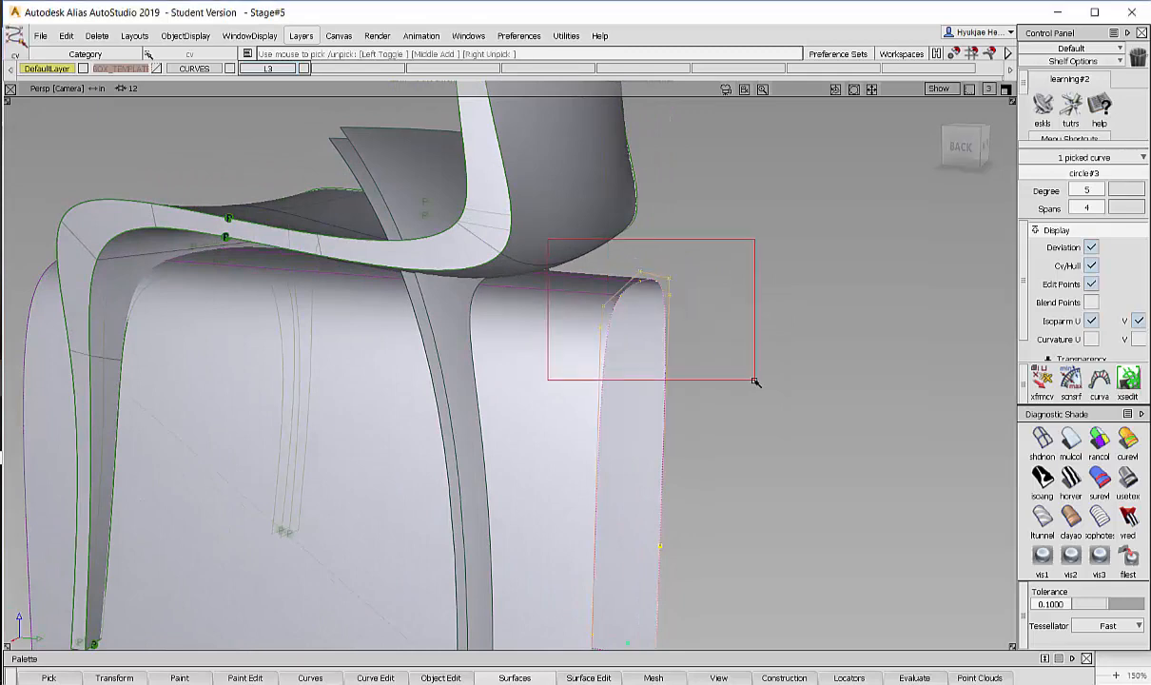
pyautogui.moveTo(755, 382); pyautogui.dragTo(756, 383)
pyautogui.keyDown('alt'); pyautogui.keyDown('shift'); pyautogui.moveTo(741, 375); pyautogui.dragTo(655, 324); pyautogui.keyUp('shift'); pyautogui.keyUp('alt')
pyautogui.keyDown('ctrl'); pyautogui.keyDown('shift'); pyautogui.moveTo(648, 323); pyautogui.dragTo(651, 279, button='middle'); pyautogui.keyUp('shift'); pyautogui.keyUp('ctrl')
pyautogui.keyDown('alt'); pyautogui.keyDown('shift'); pyautogui.moveTo(650, 278); pyautogui.dragTo(664, 333); pyautogui.keyUp('shift'); pyautogui.keyUp('alt')
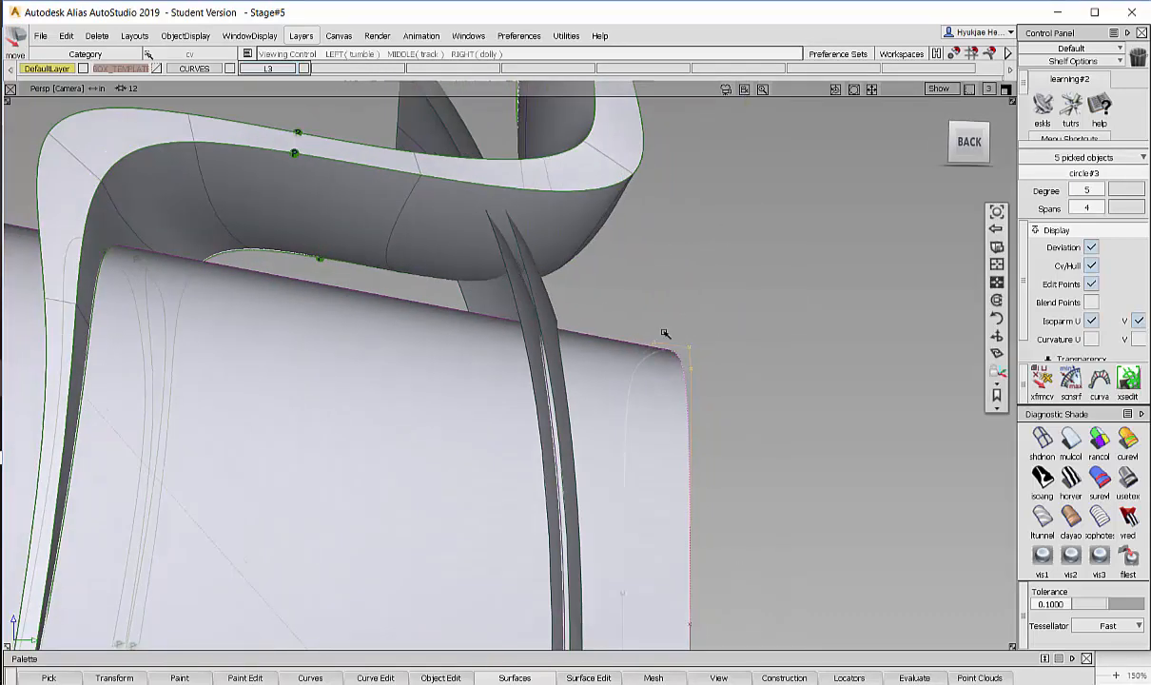
# - Examine the lowered arch surface and the rear leg crosspiece beneath the seat
pyautogui.keyDown('alt'); pyautogui.keyDown('shift'); pyautogui.moveTo(535, 307); pyautogui.dragTo(721, 259); pyautogui.keyUp('shift'); pyautogui.keyUp('alt')
pyautogui.keyDown('alt'); pyautogui.keyDown('shift'); pyautogui.moveTo(542, 306); pyautogui.dragTo(609, 300, button='right'); pyautogui.keyUp('shift'); pyautogui.keyUp('alt')
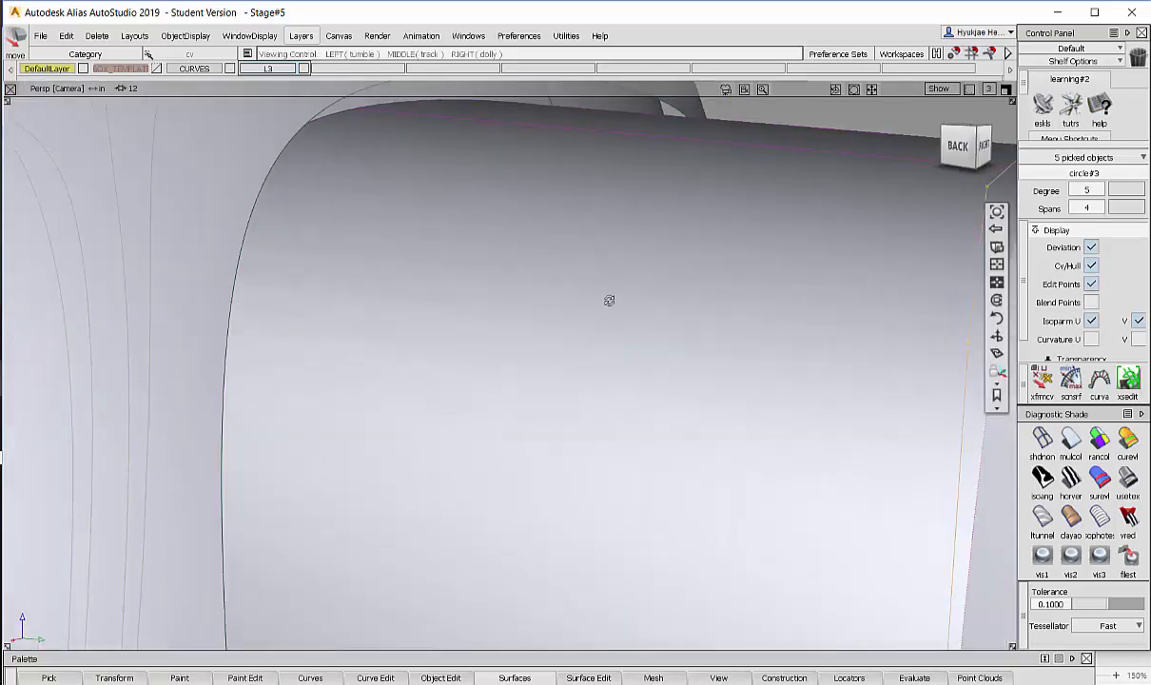
pyautogui.keyDown('alt'); pyautogui.keyDown('shift'); pyautogui.moveTo(608, 301); pyautogui.dragTo(557, 334); pyautogui.keyUp('shift'); pyautogui.keyUp('alt')
pyautogui.keyDown('alt'); pyautogui.keyDown('shift'); pyautogui.moveTo(557, 323); pyautogui.dragTo(505, 236, button='right'); pyautogui.keyUp('shift'); pyautogui.keyUp('alt')
pyautogui.keyDown('alt'); pyautogui.keyDown('shift'); pyautogui.moveTo(547, 213); pyautogui.dragTo(526, 200); pyautogui.keyUp('shift'); pyautogui.keyUp('alt')
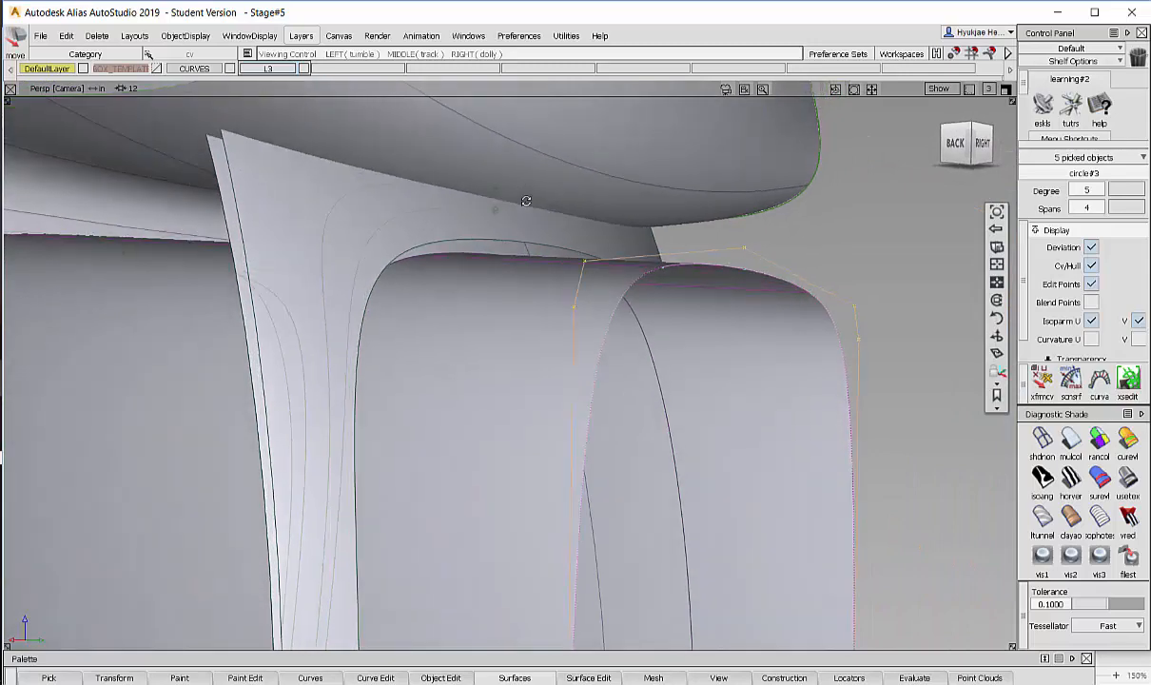
pyautogui.keyDown('alt'); pyautogui.keyDown('shift'); pyautogui.moveTo(677, 244); pyautogui.dragTo(756, 231); pyautogui.keyUp('shift'); pyautogui.keyUp('alt')
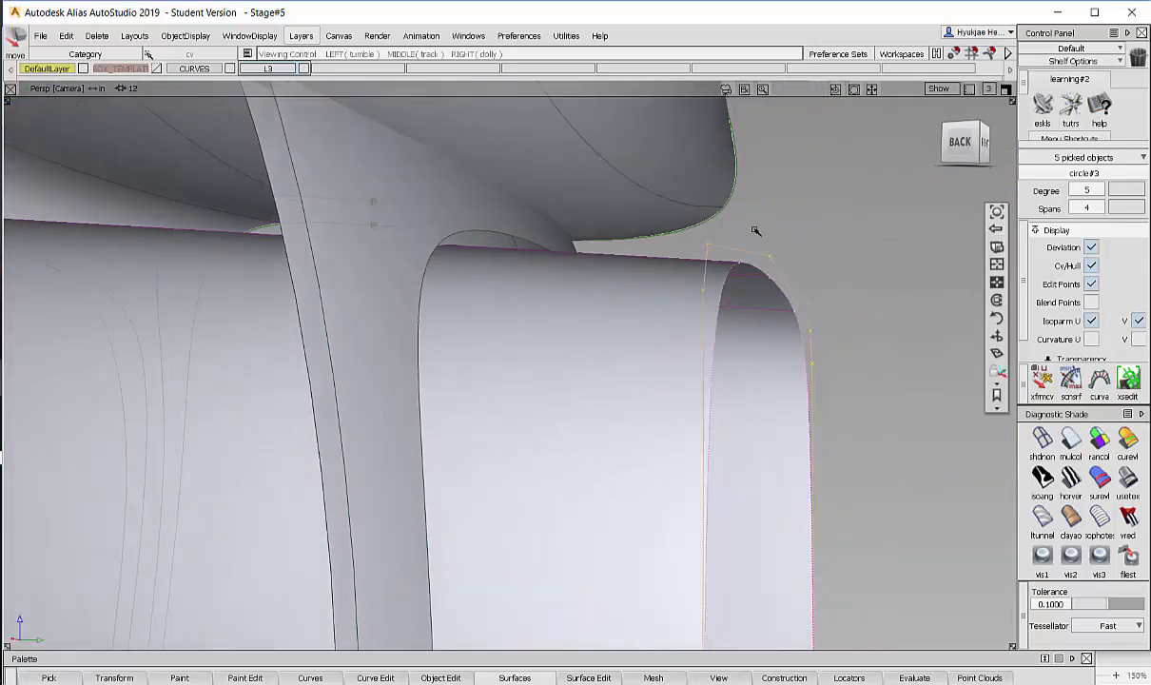
pyautogui.keyDown('alt'); pyautogui.keyDown('shift'); pyautogui.moveTo(755, 231); pyautogui.dragTo(656, 234, button='right'); pyautogui.keyUp('shift'); pyautogui.keyUp('alt')
pyautogui.keyDown('alt'); pyautogui.keyDown('shift'); pyautogui.moveTo(657, 234); pyautogui.dragTo(601, 203); pyautogui.keyUp('shift'); pyautogui.keyUp('alt')
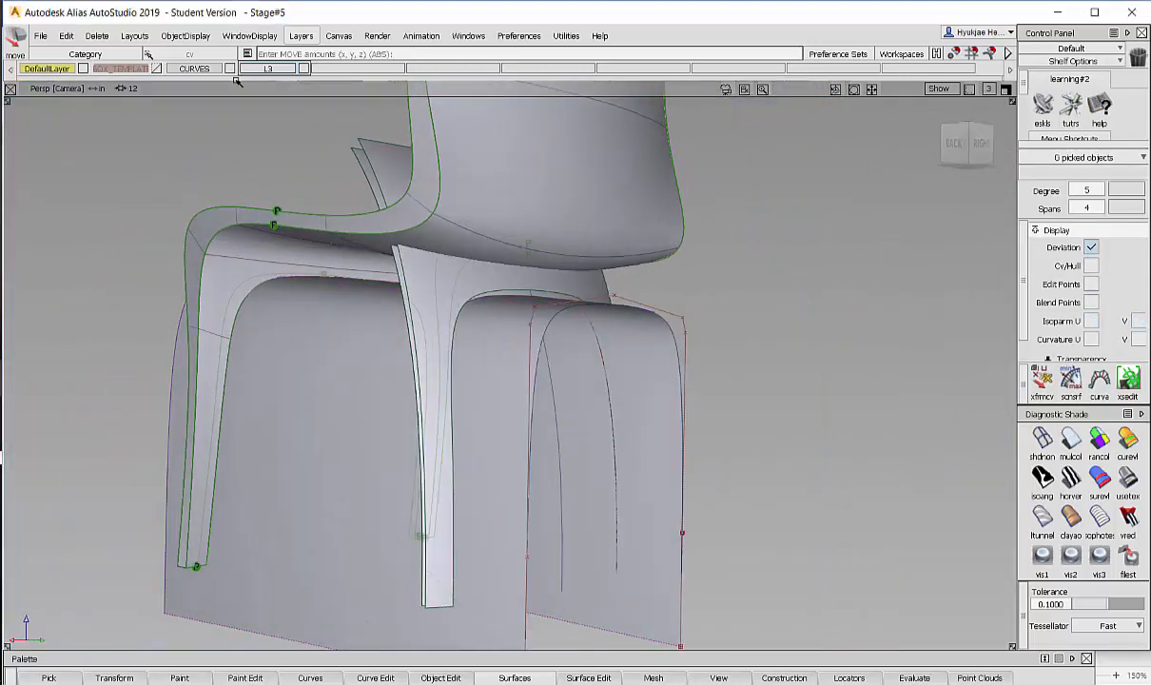
# - Hide the CURVES and L3 layers again
pyautogui.rightClick(195, 69)
pyautogui.click(198, 119)
pyautogui.keyDown('alt'); pyautogui.keyDown('shift'); pyautogui.moveTo(297, 261); pyautogui.dragTo(380, 243, button='right'); pyautogui.keyUp('shift'); pyautogui.keyUp('alt')
pyautogui.keyDown('alt'); pyautogui.keyDown('shift'); pyautogui.moveTo(380, 242); pyautogui.dragTo(370, 193); pyautogui.keyUp('shift'); pyautogui.keyUp('alt')
pyautogui.rightClick(271, 69)
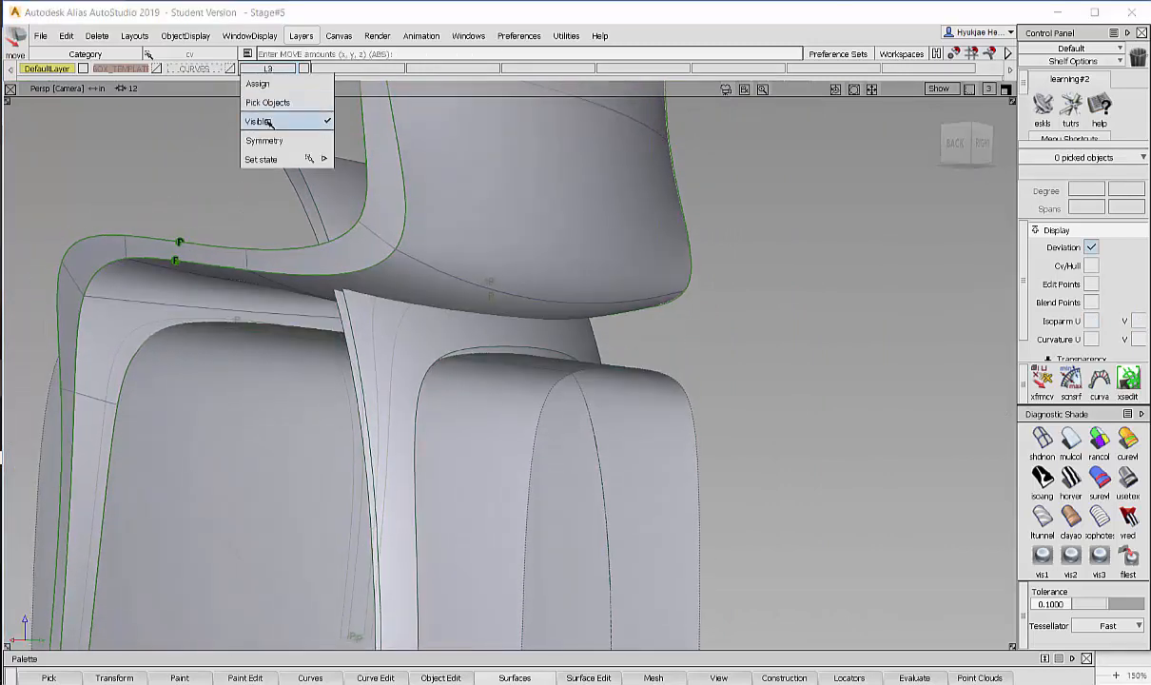
pyautogui.click(269, 122)
# - Skin the outer side edges between the two offset rear leg surfaces on both legs
pyautogui.keyDown('alt'); pyautogui.keyDown('shift'); pyautogui.moveTo(488, 292); pyautogui.dragTo(509, 308); pyautogui.keyUp('shift'); pyautogui.keyUp('alt')
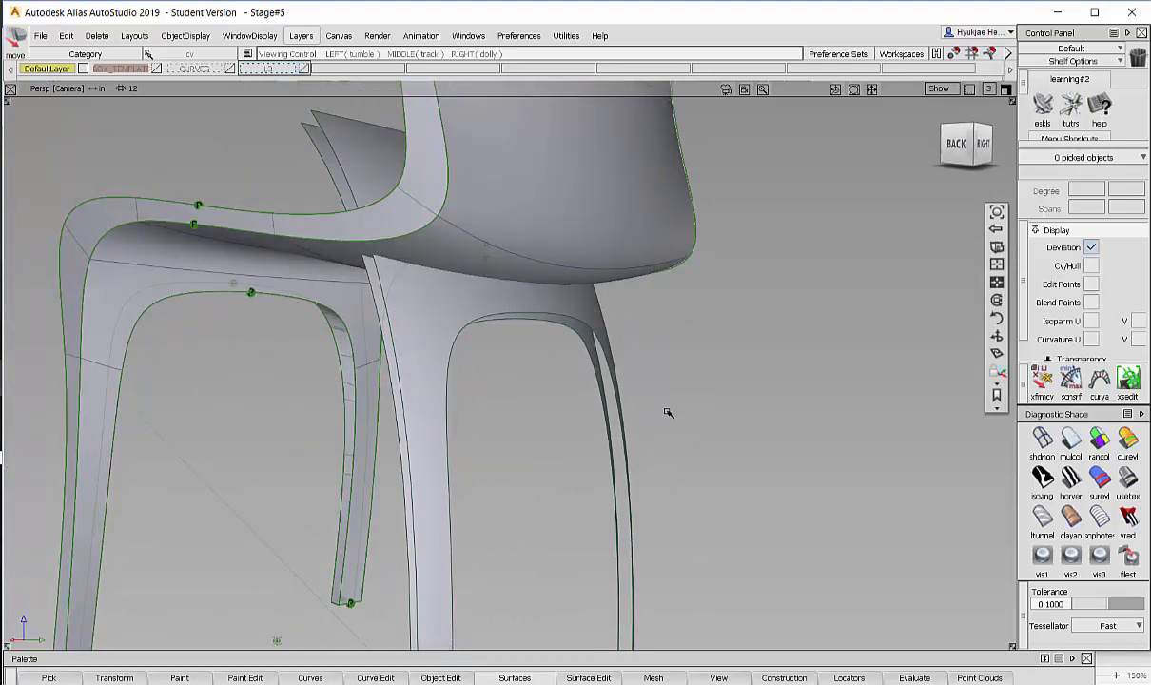
pyautogui.keyDown('alt'); pyautogui.keyDown('shift'); pyautogui.moveTo(771, 326); pyautogui.dragTo(473, 280); pyautogui.keyUp('shift'); pyautogui.keyUp('alt')
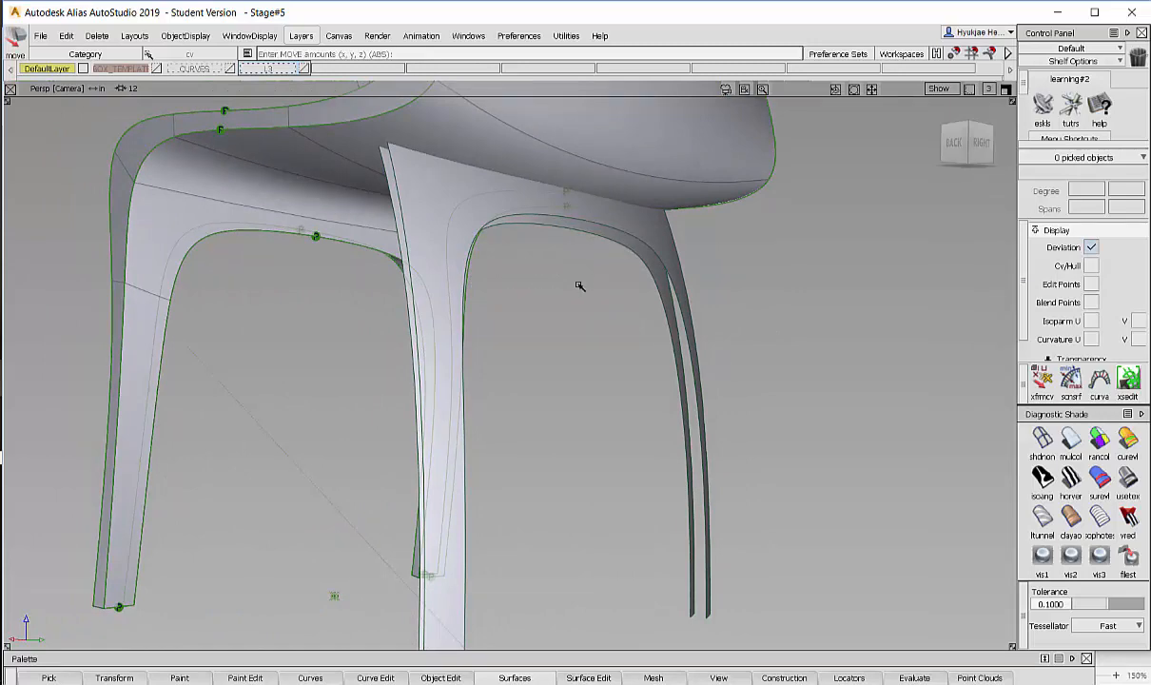
pyautogui.keyDown('alt'); pyautogui.keyDown('shift'); pyautogui.moveTo(577, 306); pyautogui.dragTo(644, 300); pyautogui.keyUp('shift'); pyautogui.keyUp('alt')
pyautogui.click(512, 675)
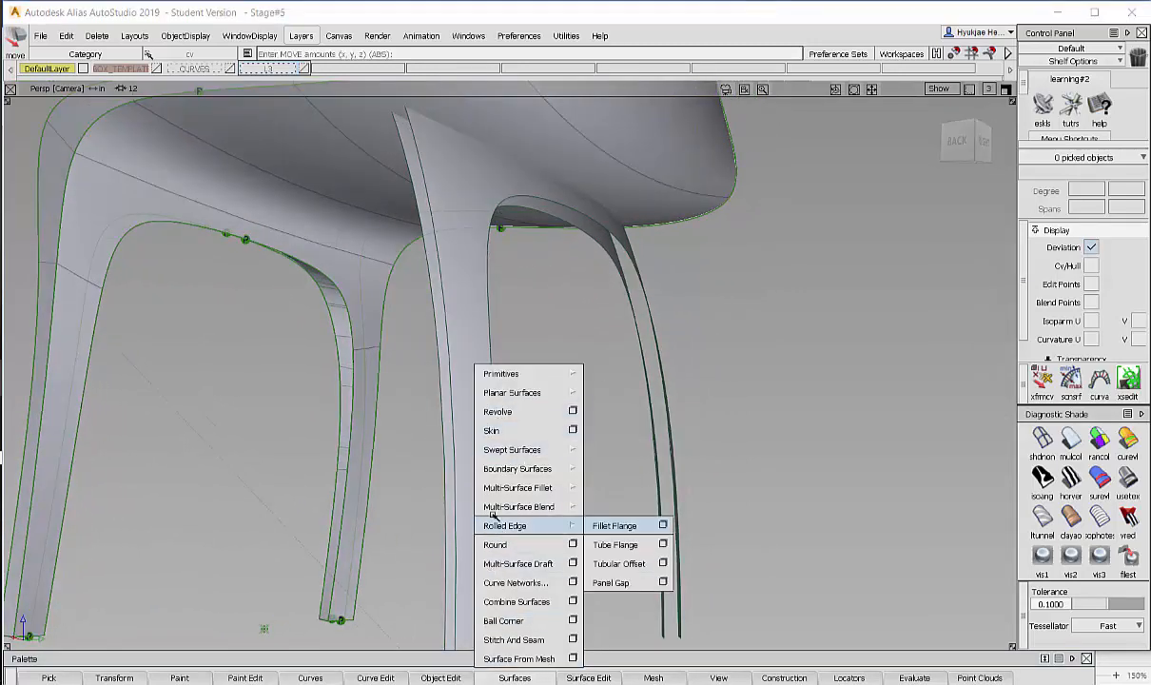
pyautogui.click(499, 429)
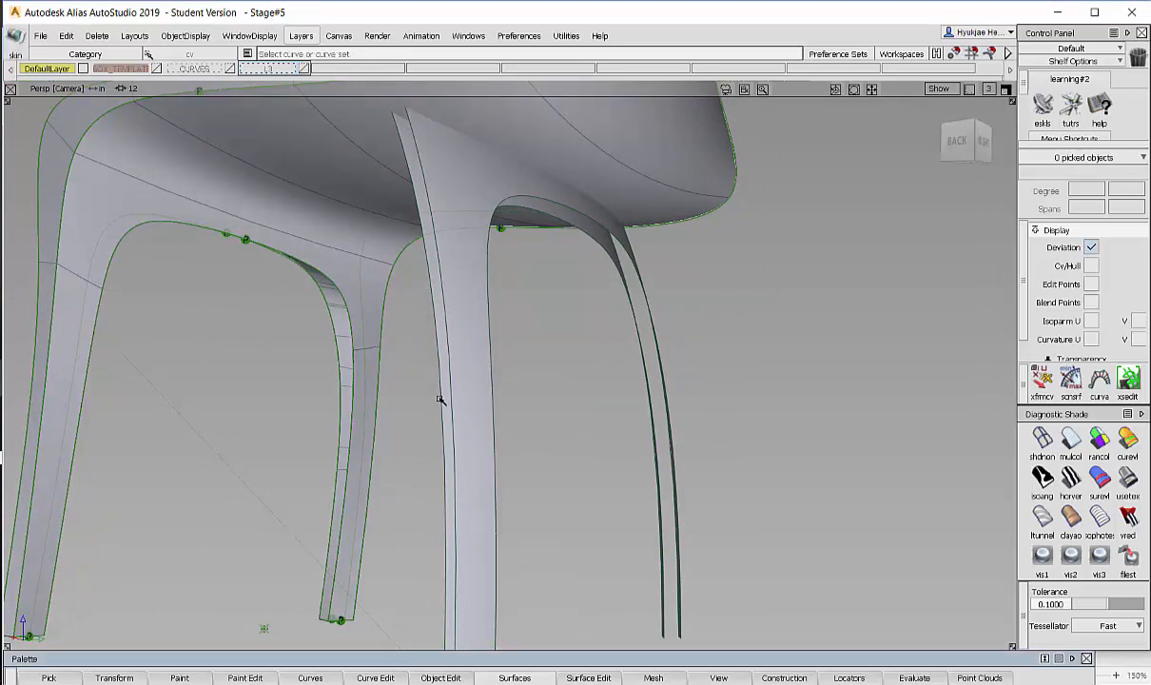
pyautogui.keyDown('alt'); pyautogui.keyDown('shift'); pyautogui.moveTo(733, 411); pyautogui.dragTo(249, 424); pyautogui.keyUp('shift'); pyautogui.keyUp('alt')
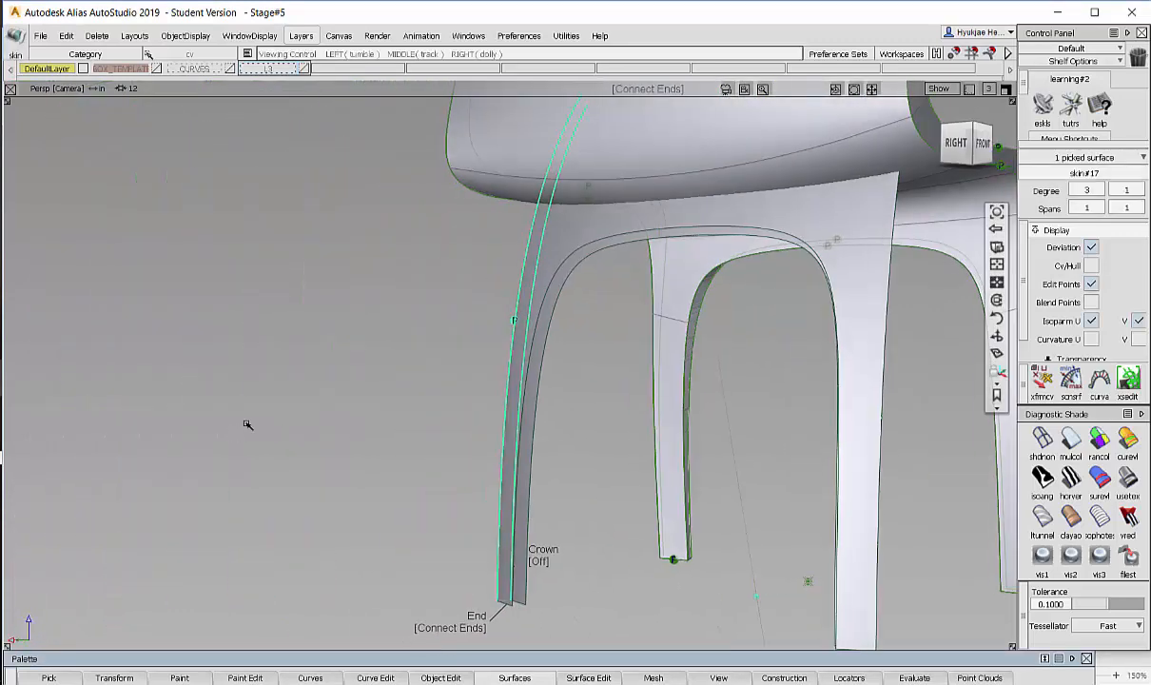
pyautogui.keyDown('alt'); pyautogui.keyDown('shift'); pyautogui.moveTo(570, 407); pyautogui.dragTo(427, 411); pyautogui.keyUp('shift'); pyautogui.keyUp('alt')
pyautogui.keyDown('alt'); pyautogui.keyDown('shift'); pyautogui.moveTo(428, 411); pyautogui.dragTo(249, 423, button='middle'); pyautogui.keyUp('shift'); pyautogui.keyUp('alt')
pyautogui.keyDown('alt'); pyautogui.keyDown('shift'); pyautogui.moveTo(942, 404); pyautogui.dragTo(704, 395); pyautogui.keyUp('shift'); pyautogui.keyUp('alt')
pyautogui.click(652, 364)
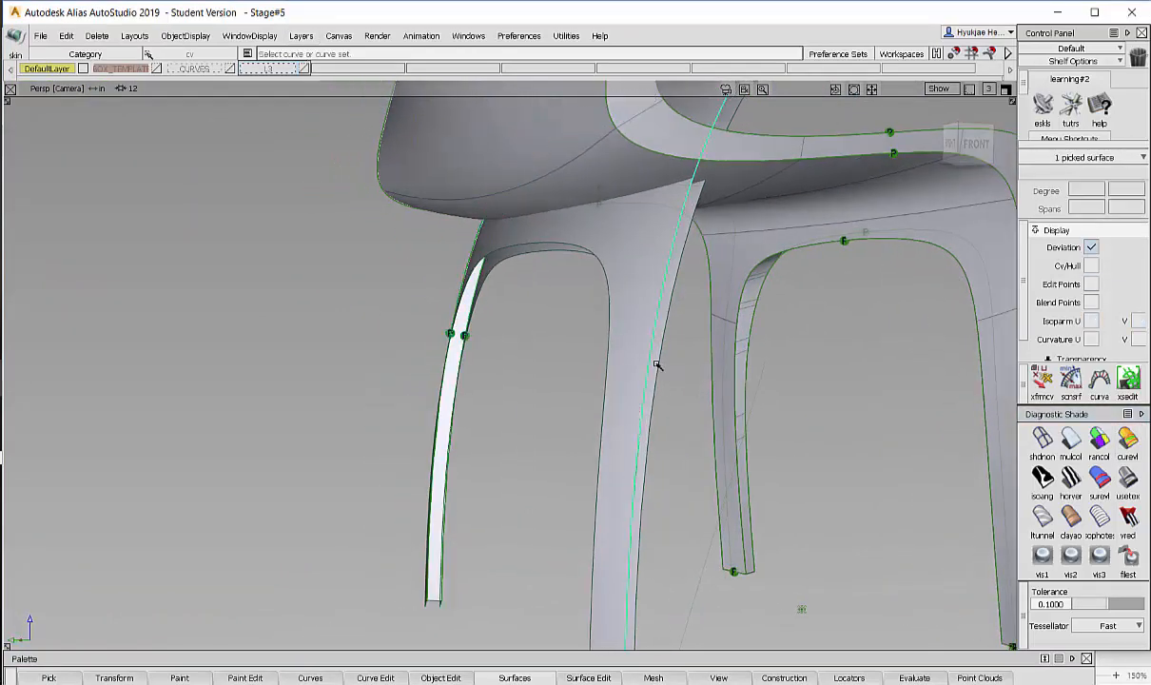
# - Skin the inner arch edges of the rear legs and close both foot ends with skin surfaces
pyautogui.keyDown('alt'); pyautogui.keyDown('shift'); pyautogui.moveTo(651, 364); pyautogui.dragTo(184, 319); pyautogui.keyUp('shift'); pyautogui.keyUp('alt')
pyautogui.click(410, 271)
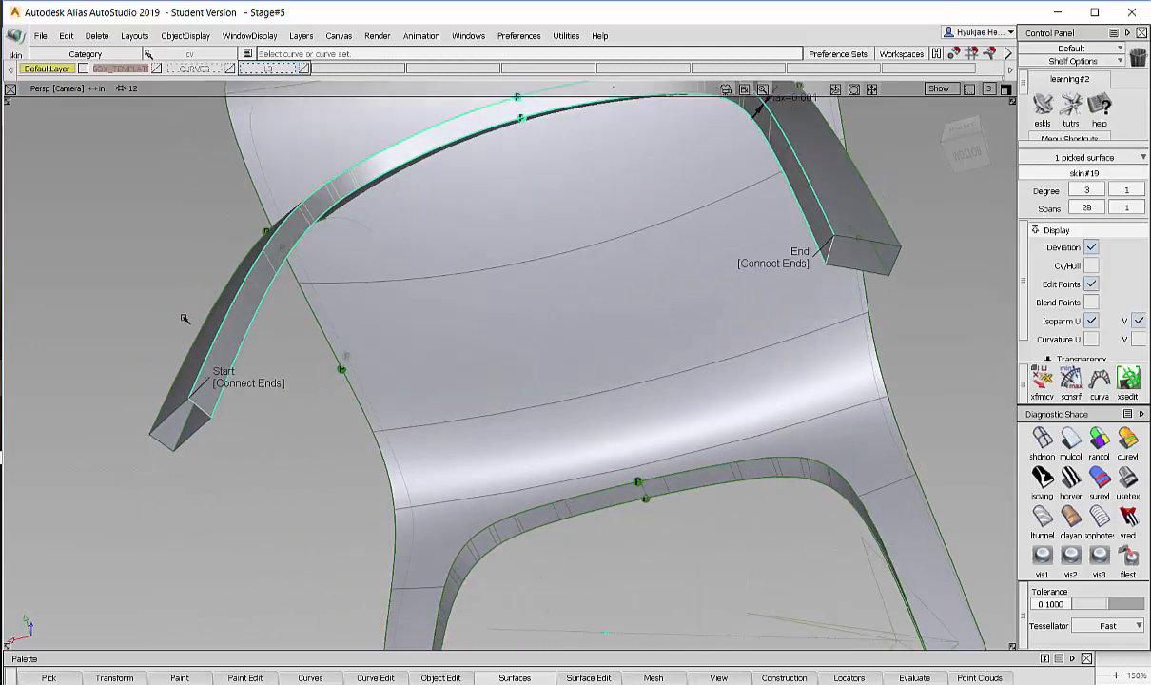
pyautogui.click(177, 418)
pyautogui.keyDown('alt'); pyautogui.keyDown('shift'); pyautogui.moveTo(488, 385); pyautogui.dragTo(686, 450); pyautogui.keyUp('shift'); pyautogui.keyUp('alt')
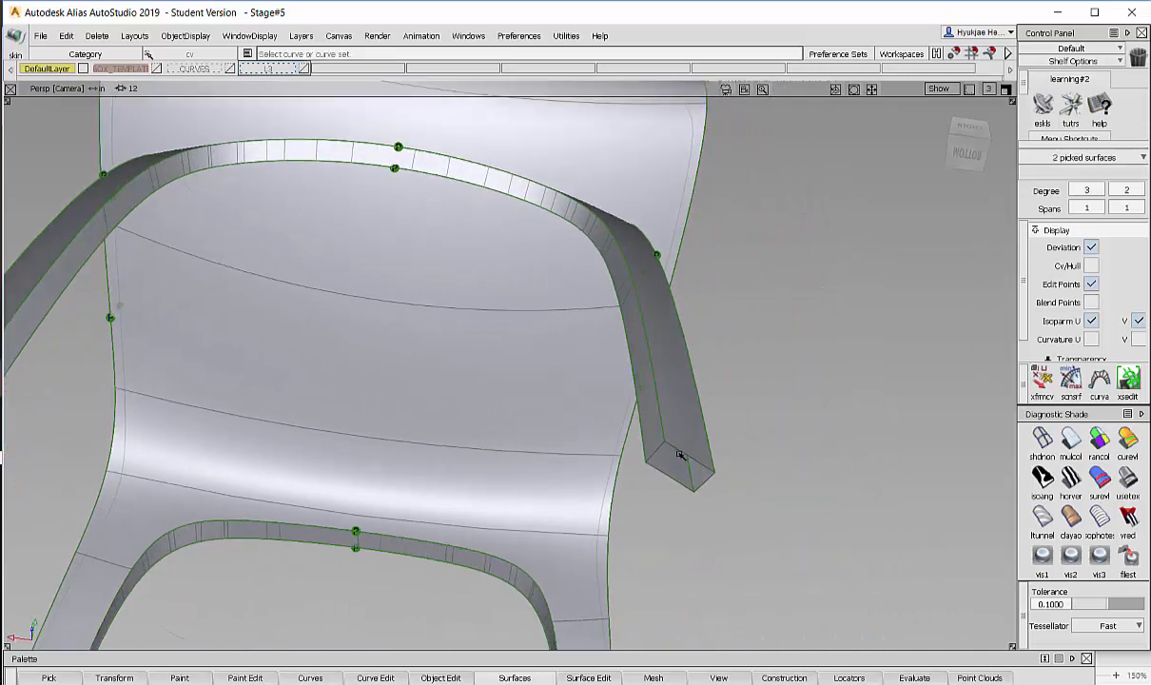
pyautogui.keyDown('alt'); pyautogui.keyDown('shift'); pyautogui.moveTo(731, 412); pyautogui.dragTo(679, 547, button='right'); pyautogui.keyUp('shift'); pyautogui.keyUp('alt')
pyautogui.keyDown('alt'); pyautogui.keyDown('shift'); pyautogui.moveTo(679, 547); pyautogui.dragTo(700, 343); pyautogui.keyUp('shift'); pyautogui.keyUp('alt')
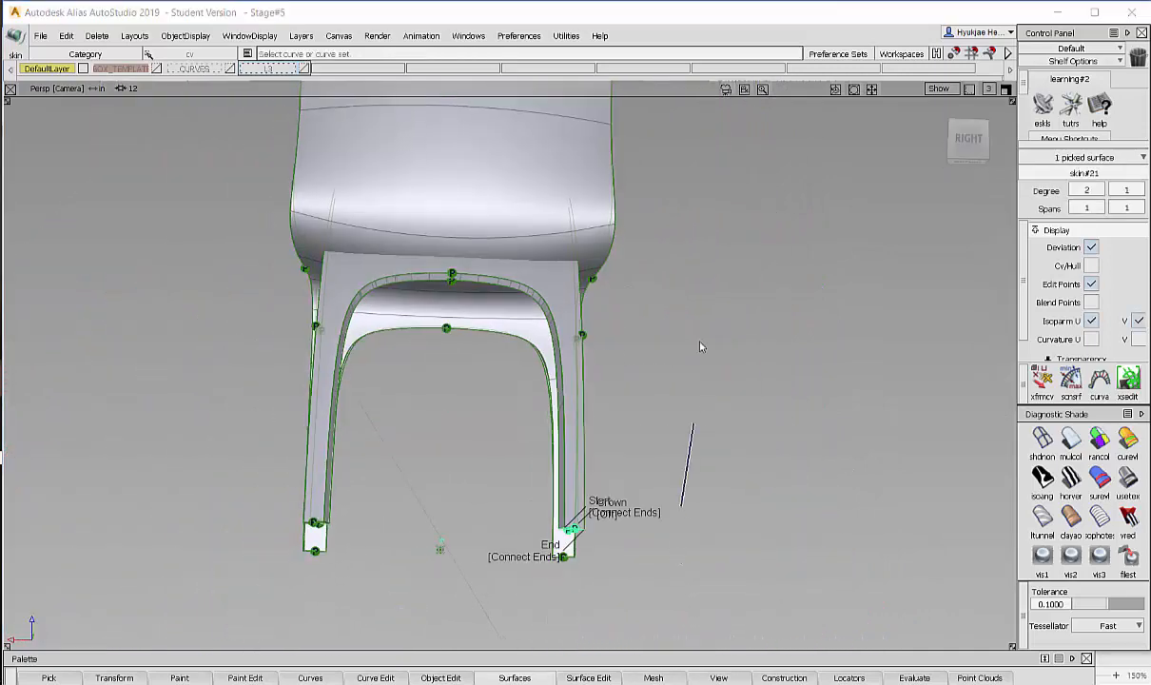
# - Examine the thickened rear legs and their intersection with the seat from the side, back and below
pyautogui.keyDown('alt'); pyautogui.keyDown('shift'); pyautogui.moveTo(670, 414); pyautogui.dragTo(637, 319); pyautogui.keyUp('shift'); pyautogui.keyUp('alt')
pyautogui.keyDown('alt'); pyautogui.keyDown('shift'); pyautogui.moveTo(695, 333); pyautogui.dragTo(536, 362); pyautogui.keyUp('shift'); pyautogui.keyUp('alt')
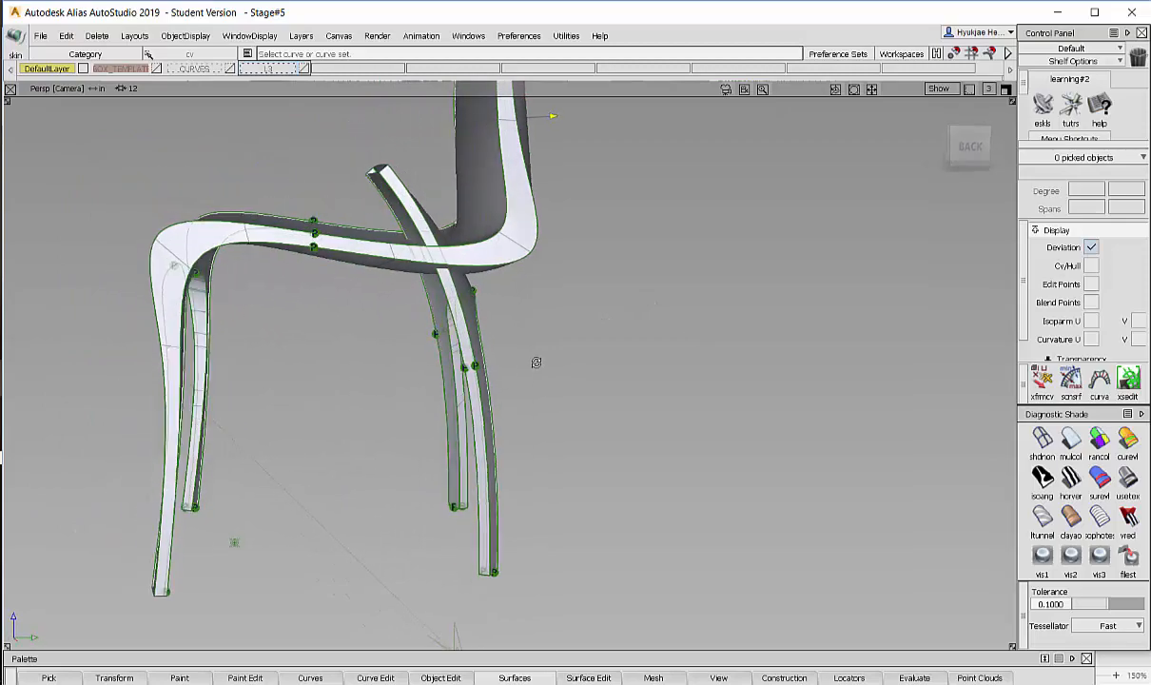
pyautogui.keyDown('alt'); pyautogui.keyDown('shift'); pyautogui.moveTo(536, 362); pyautogui.dragTo(660, 397, button='middle'); pyautogui.keyUp('shift'); pyautogui.keyUp('alt')
pyautogui.keyDown('alt'); pyautogui.keyDown('shift'); pyautogui.moveTo(660, 398); pyautogui.dragTo(586, 310); pyautogui.keyUp('shift'); pyautogui.keyUp('alt')
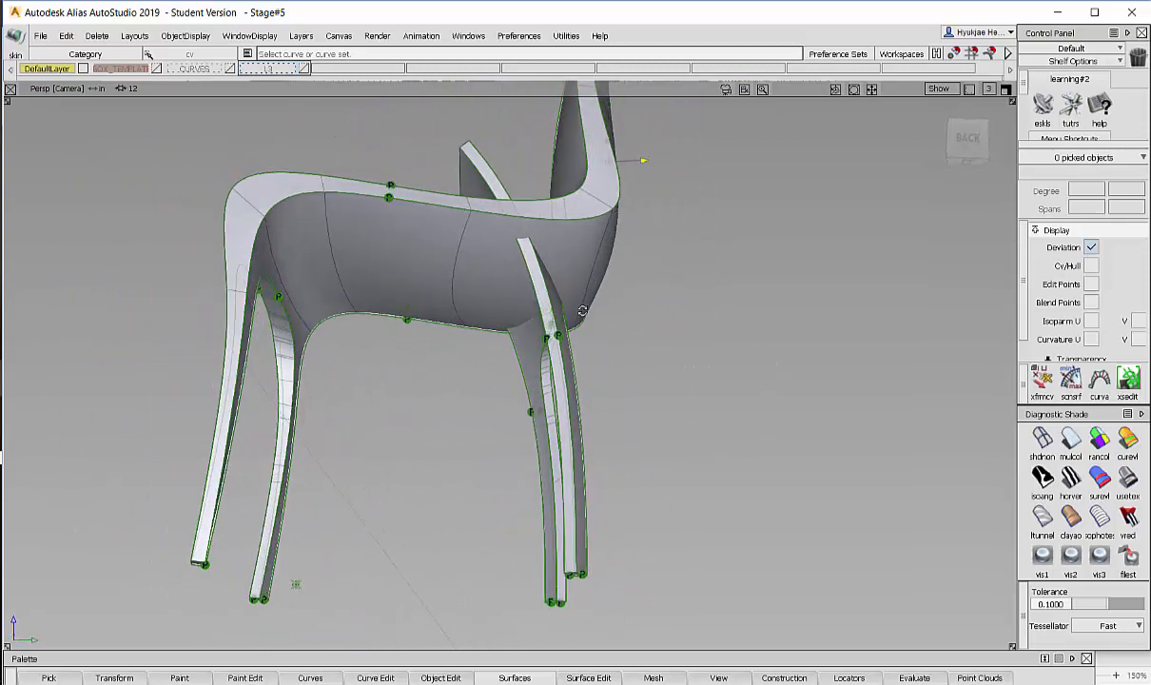
pyautogui.keyDown('alt'); pyautogui.keyDown('shift'); pyautogui.moveTo(586, 310); pyautogui.dragTo(623, 331, button='middle'); pyautogui.keyUp('shift'); pyautogui.keyUp('alt')
pyautogui.keyDown('alt'); pyautogui.keyDown('shift'); pyautogui.moveTo(624, 331); pyautogui.dragTo(656, 344, button='right'); pyautogui.keyUp('shift'); pyautogui.keyUp('alt')
pyautogui.keyDown('alt'); pyautogui.keyDown('shift'); pyautogui.moveTo(656, 345); pyautogui.dragTo(599, 388); pyautogui.keyUp('shift'); pyautogui.keyUp('alt')
pyautogui.keyDown('alt'); pyautogui.keyDown('shift'); pyautogui.moveTo(599, 388); pyautogui.dragTo(561, 390, button='right'); pyautogui.keyUp('shift'); pyautogui.keyUp('alt')
pyautogui.keyDown('alt'); pyautogui.keyDown('shift'); pyautogui.moveTo(561, 390); pyautogui.dragTo(409, 319); pyautogui.keyUp('shift'); pyautogui.keyUp('alt')
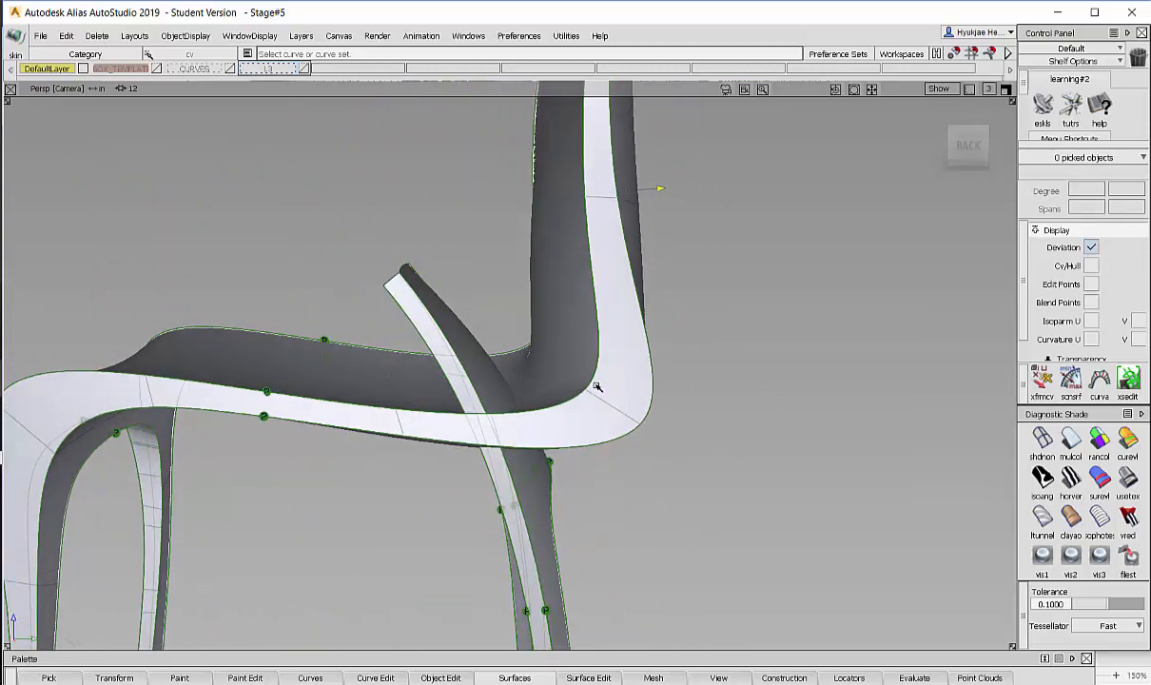
pyautogui.keyDown('alt'); pyautogui.keyDown('shift'); pyautogui.moveTo(461, 409); pyautogui.dragTo(308, 303); pyautogui.keyUp('shift'); pyautogui.keyUp('alt')
pyautogui.keyDown('ctrl'); pyautogui.keyDown('shift'); pyautogui.moveTo(504, 290); pyautogui.dragTo(471, 312); pyautogui.keyUp('shift'); pyautogui.keyUp('ctrl')
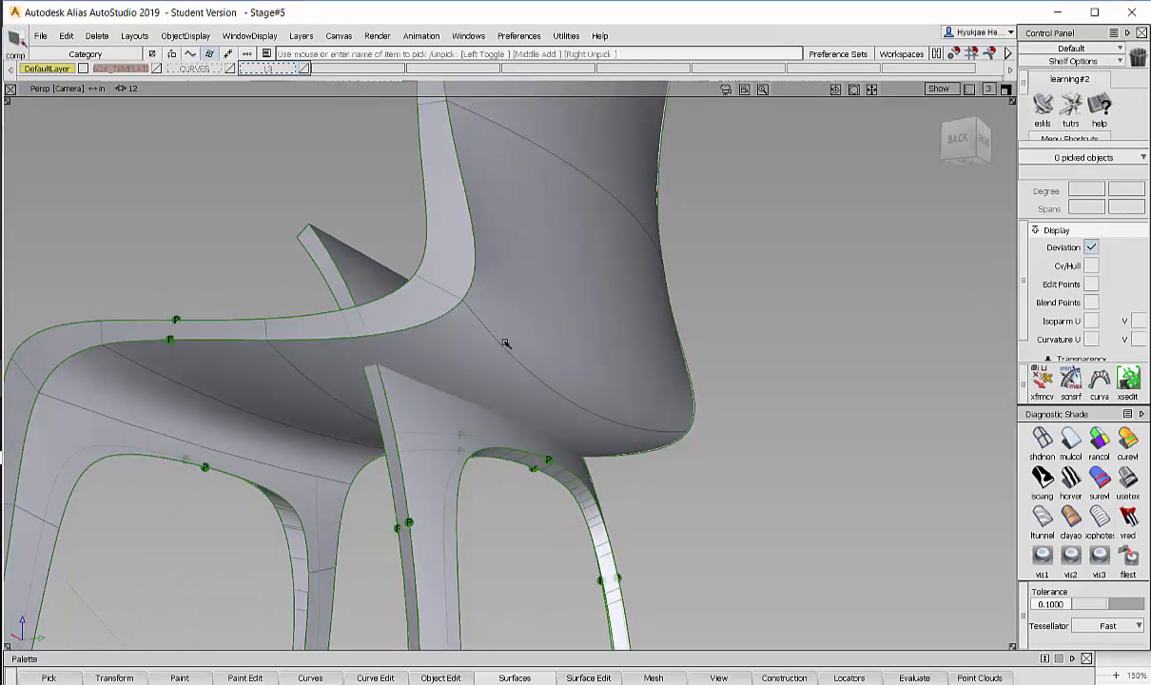
pyautogui.click(506, 342)
pyautogui.keyDown('ctrl'); pyautogui.keyDown('shift'); pyautogui.moveTo(495, 390); pyautogui.dragTo(493, 285); pyautogui.keyUp('shift'); pyautogui.keyUp('ctrl')
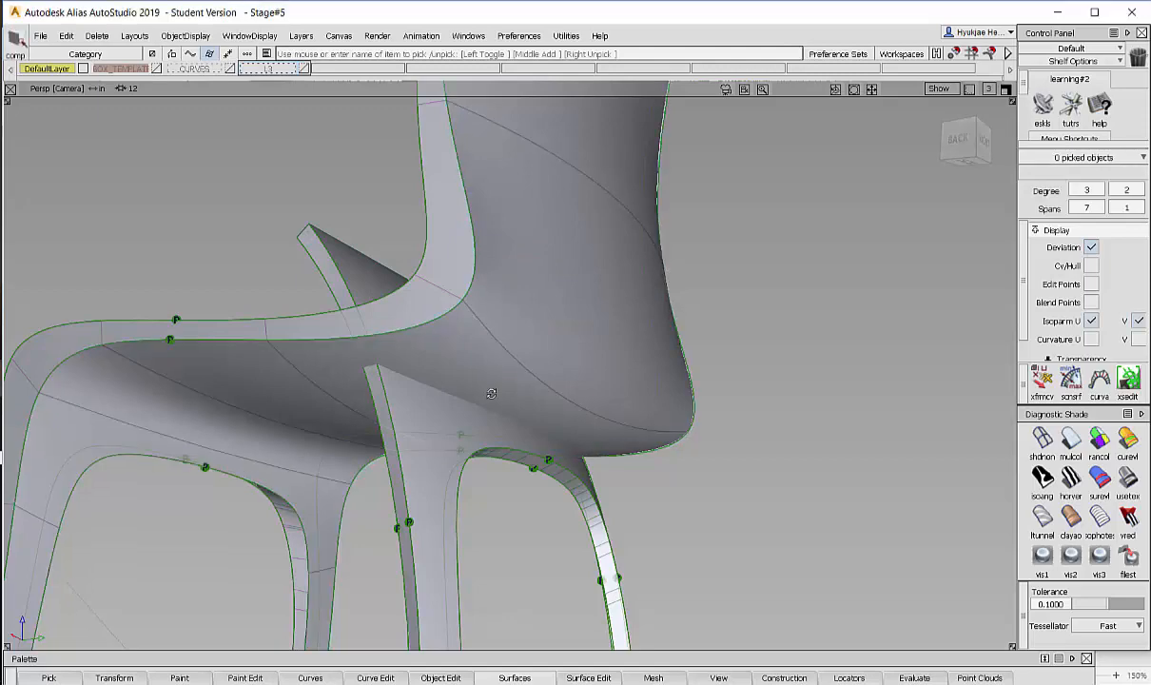
pyautogui.keyDown('alt'); pyautogui.keyDown('shift'); pyautogui.moveTo(540, 485); pyautogui.dragTo(553, 396, button='middle'); pyautogui.keyUp('shift'); pyautogui.keyUp('alt')
pyautogui.keyDown('alt'); pyautogui.keyDown('shift'); pyautogui.moveTo(552, 396); pyautogui.dragTo(534, 407); pyautogui.keyUp('shift'); pyautogui.keyUp('alt')
pyautogui.keyDown('ctrl'); pyautogui.keyDown('shift'); pyautogui.moveTo(470, 450); pyautogui.dragTo(518, 430); pyautogui.keyUp('shift'); pyautogui.keyUp('ctrl')
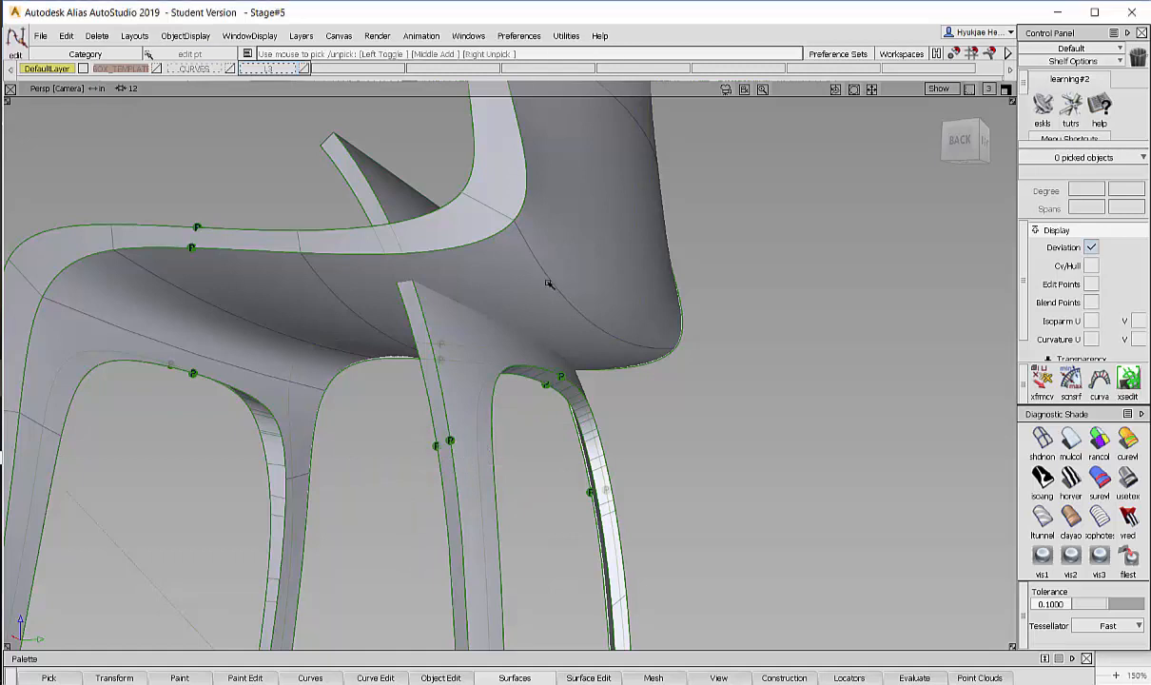
pyautogui.keyDown('ctrl'); pyautogui.keyDown('shift'); pyautogui.moveTo(552, 259); pyautogui.dragTo(493, 277); pyautogui.keyUp('shift'); pyautogui.keyUp('ctrl')
pyautogui.click(454, 392)
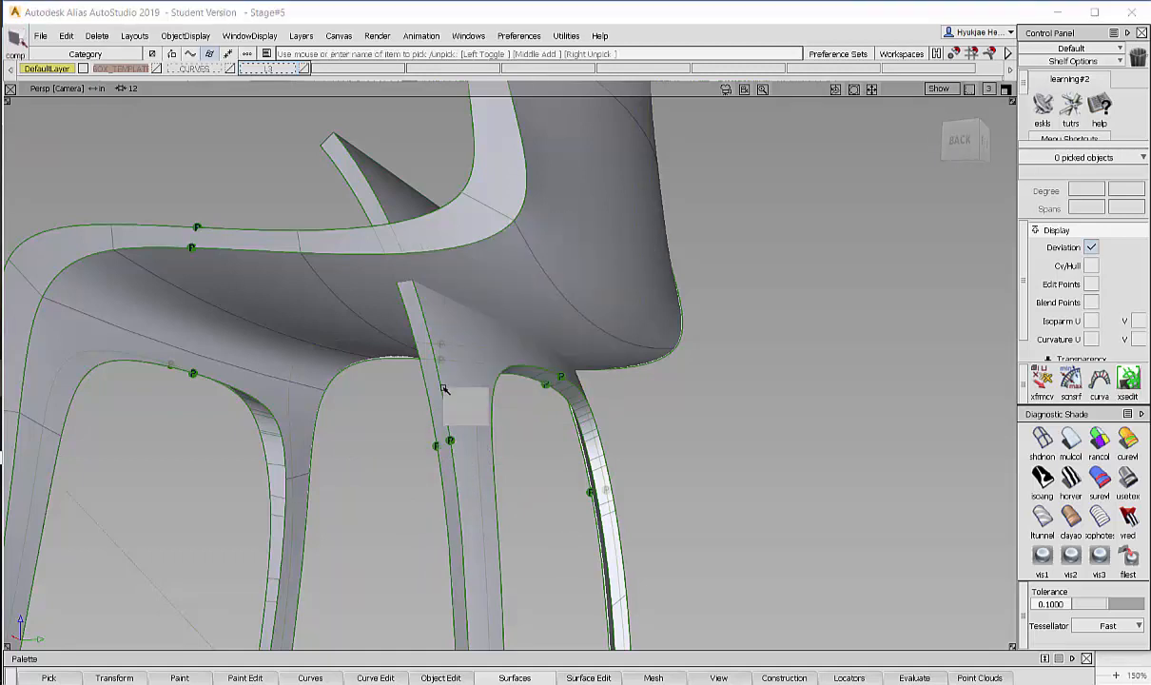
pyautogui.click(458, 397)
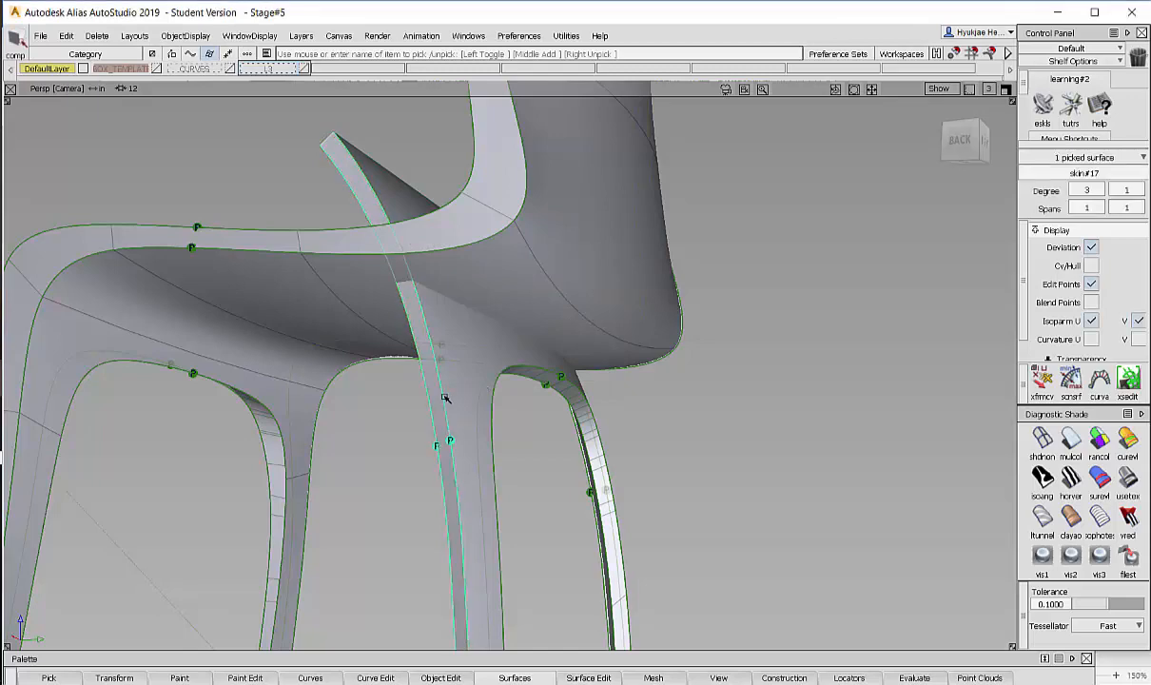
pyautogui.click(442, 399)
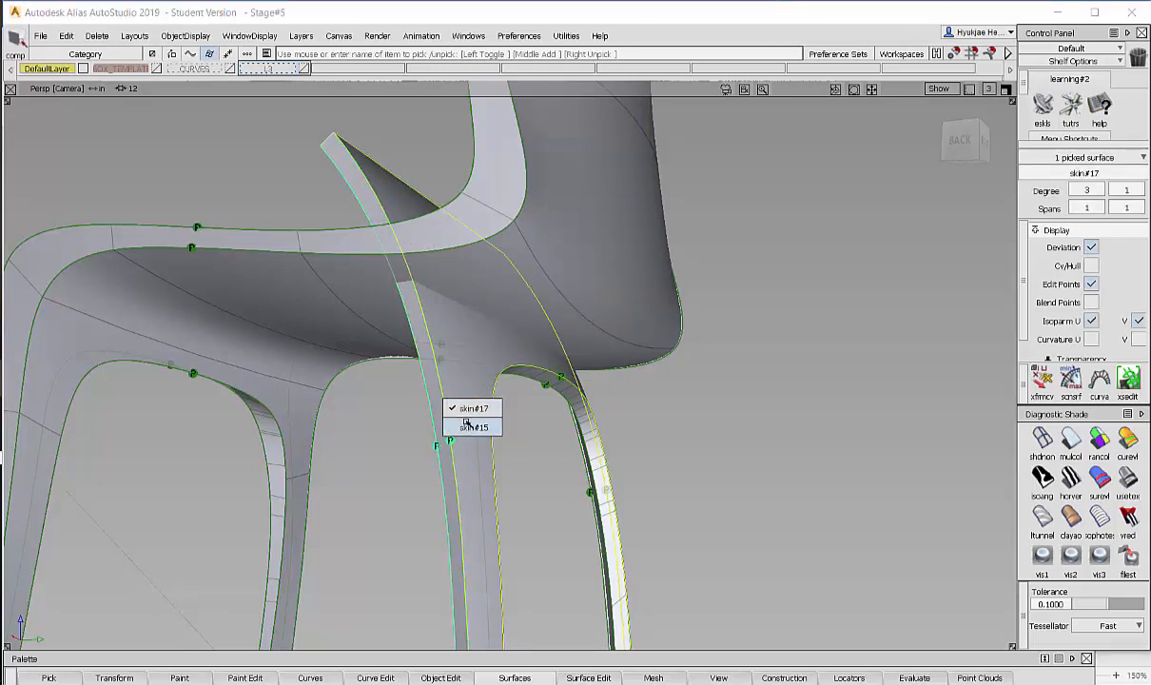
pyautogui.click(465, 425)
pyautogui.keyDown('alt'); pyautogui.keyDown('shift'); pyautogui.moveTo(457, 402); pyautogui.dragTo(636, 374); pyautogui.keyUp('shift'); pyautogui.keyUp('alt')
pyautogui.click(636, 374)
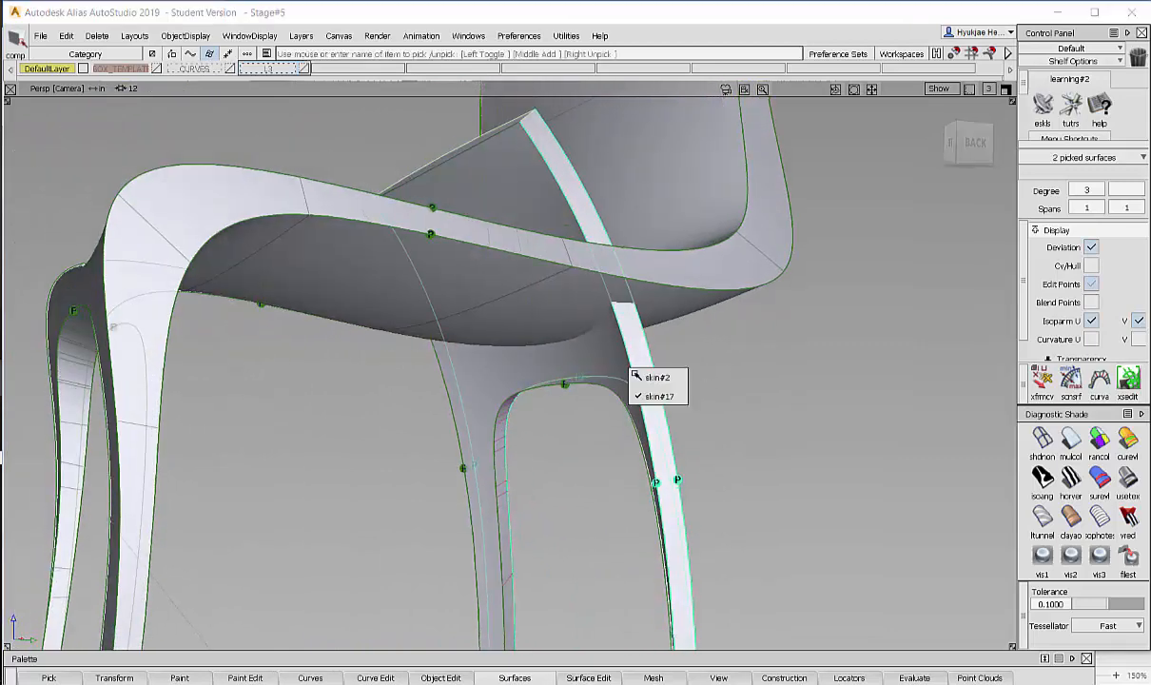
pyautogui.click(652, 378)
pyautogui.keyDown('alt'); pyautogui.keyDown('shift'); pyautogui.moveTo(583, 403); pyautogui.dragTo(527, 356); pyautogui.keyUp('shift'); pyautogui.keyUp('alt')
pyautogui.click(579, 385)
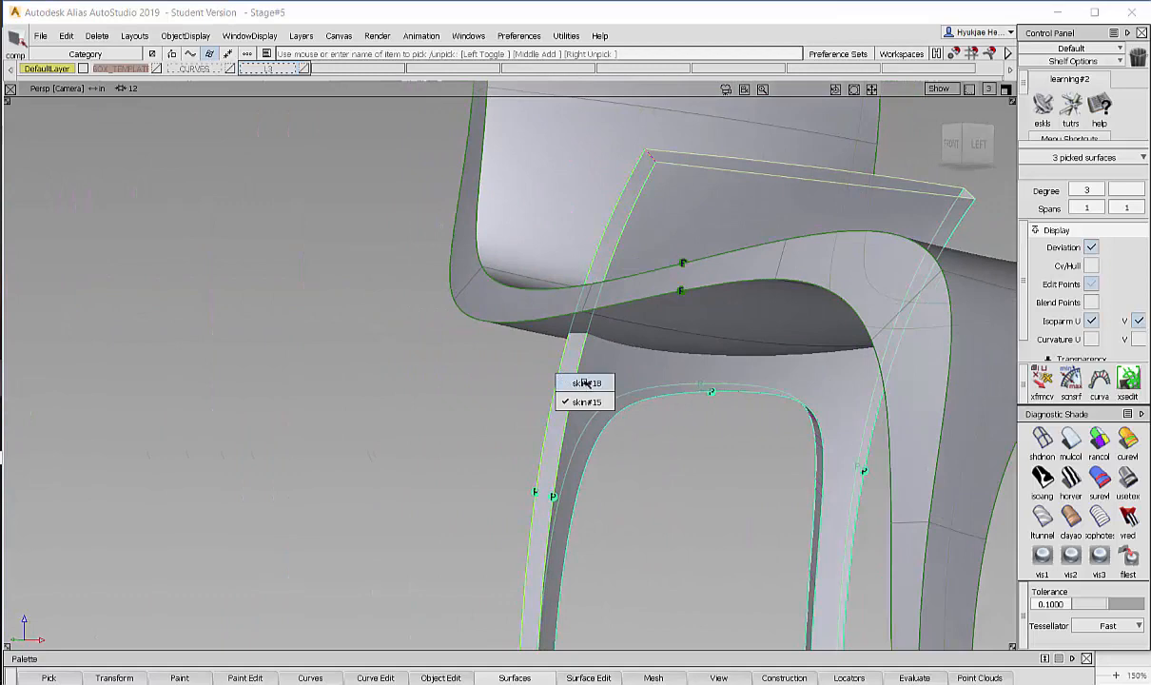
pyautogui.click(585, 383)
pyautogui.moveTo(644, 450)
pyautogui.keyDown('alt'); pyautogui.keyDown('shift'); pyautogui.mouseDown()
pyautogui.moveTo(578, 450)
pyautogui.moveTo(613, 467)
pyautogui.mouseUp(); pyautogui.keyUp('shift'); pyautogui.keyUp('alt')
pyautogui.keyDown('ctrl'); pyautogui.keyDown('shift'); pyautogui.moveTo(613, 467); pyautogui.dragTo(609, 383); pyautogui.keyUp('shift'); pyautogui.keyUp('ctrl')
pyautogui.keyDown('ctrl'); pyautogui.keyDown('shift'); pyautogui.click(599, 421); pyautogui.keyUp('shift'); pyautogui.keyUp('ctrl')
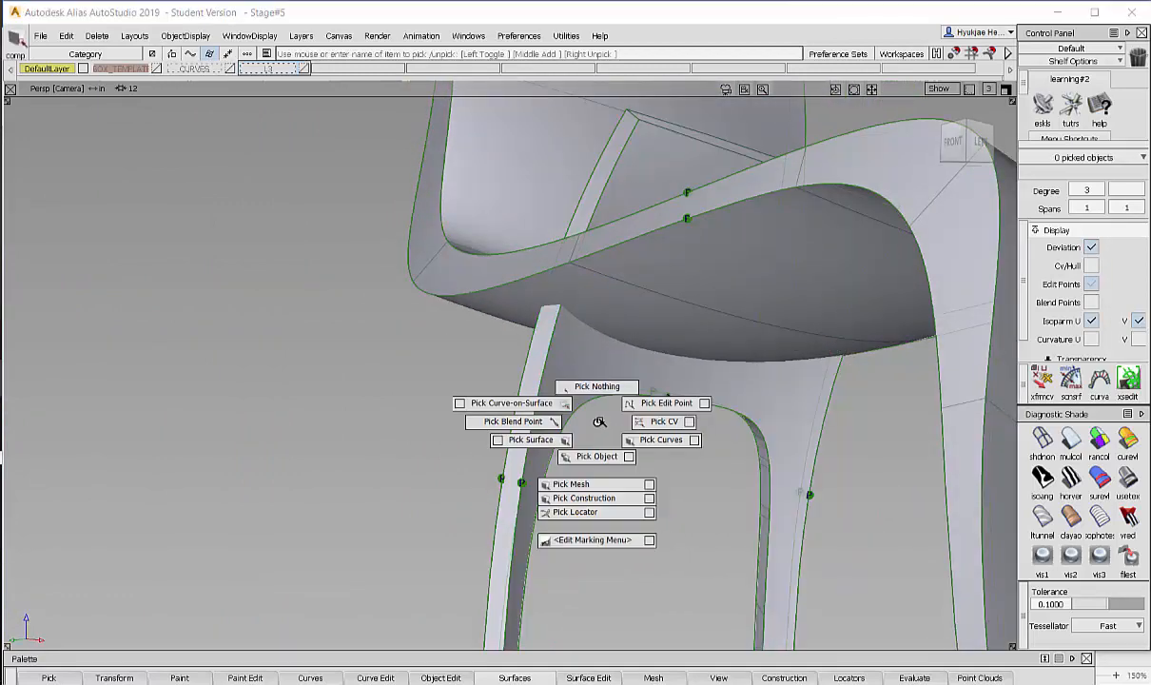
pyautogui.keyDown('ctrl'); pyautogui.keyDown('shift'); pyautogui.moveTo(557, 419); pyautogui.dragTo(526, 449); pyautogui.keyUp('shift'); pyautogui.keyUp('ctrl')
pyautogui.moveTo(428, 454); pyautogui.dragTo(873, 481)
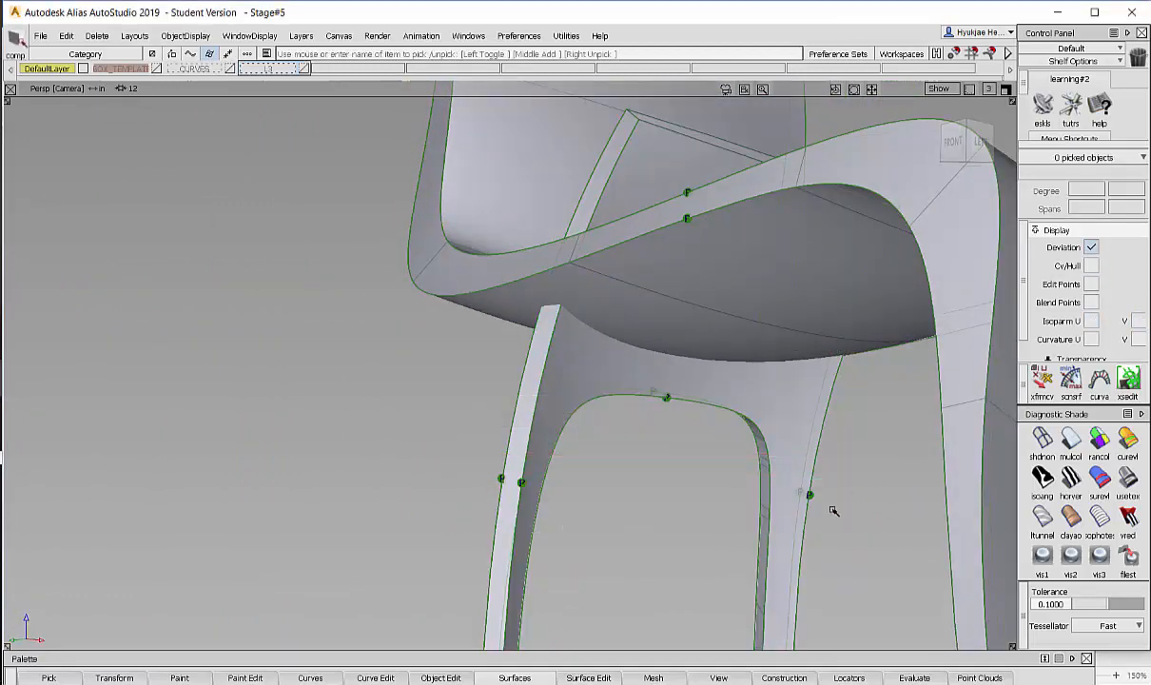
pyautogui.keyDown('alt'); pyautogui.keyDown('shift'); pyautogui.moveTo(806, 496); pyautogui.dragTo(696, 536, button='middle'); pyautogui.keyUp('shift'); pyautogui.keyUp('alt')
pyautogui.moveTo(618, 373)
pyautogui.keyDown('ctrl'); pyautogui.keyDown('shift'); pyautogui.mouseDown()
pyautogui.moveTo(611, 334)
pyautogui.moveTo(567, 351)
pyautogui.mouseUp(); pyautogui.keyUp('shift'); pyautogui.keyUp('ctrl')
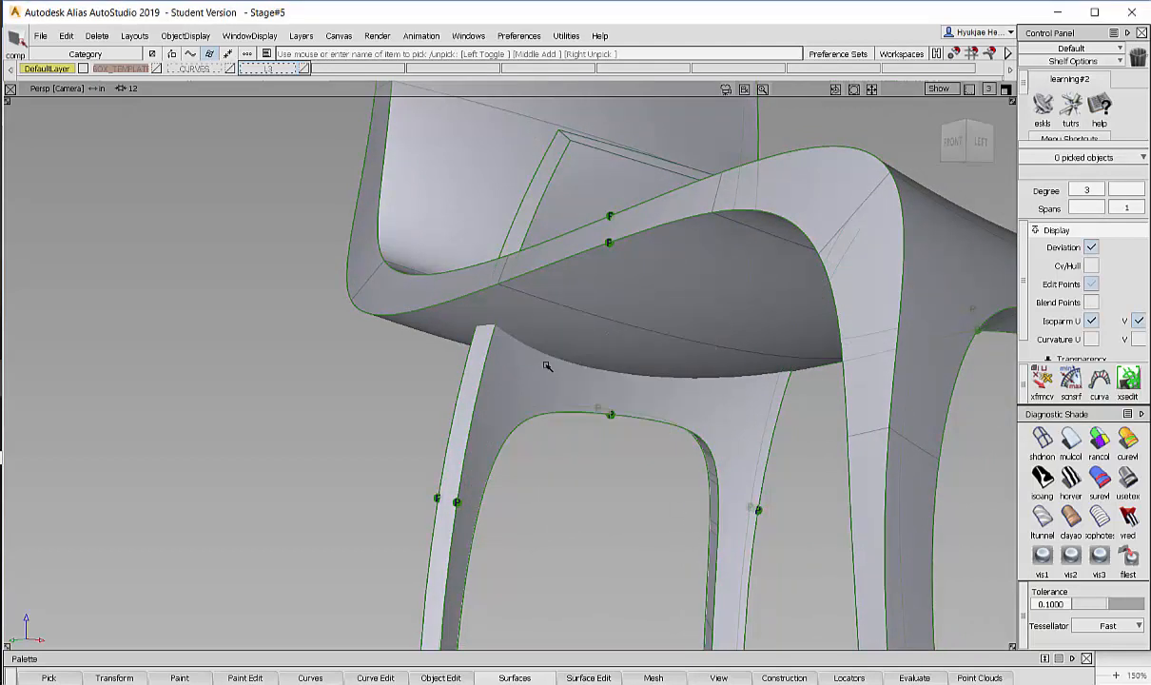
pyautogui.click(482, 388)
pyautogui.click(459, 390)
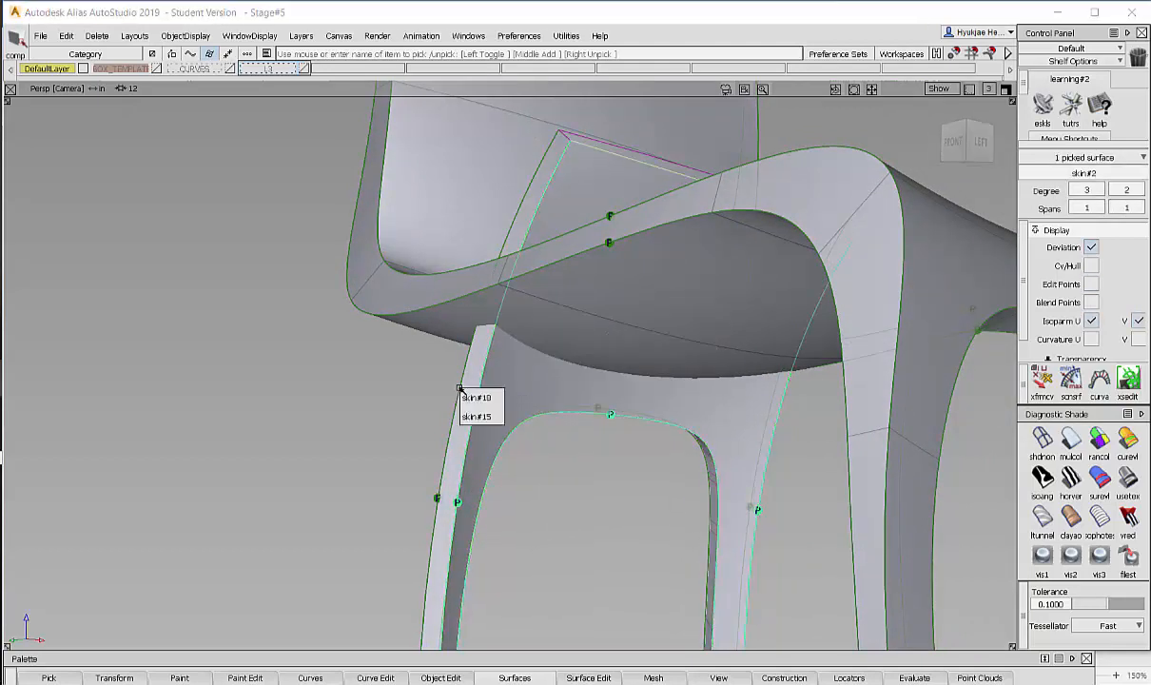
pyautogui.click(476, 398)
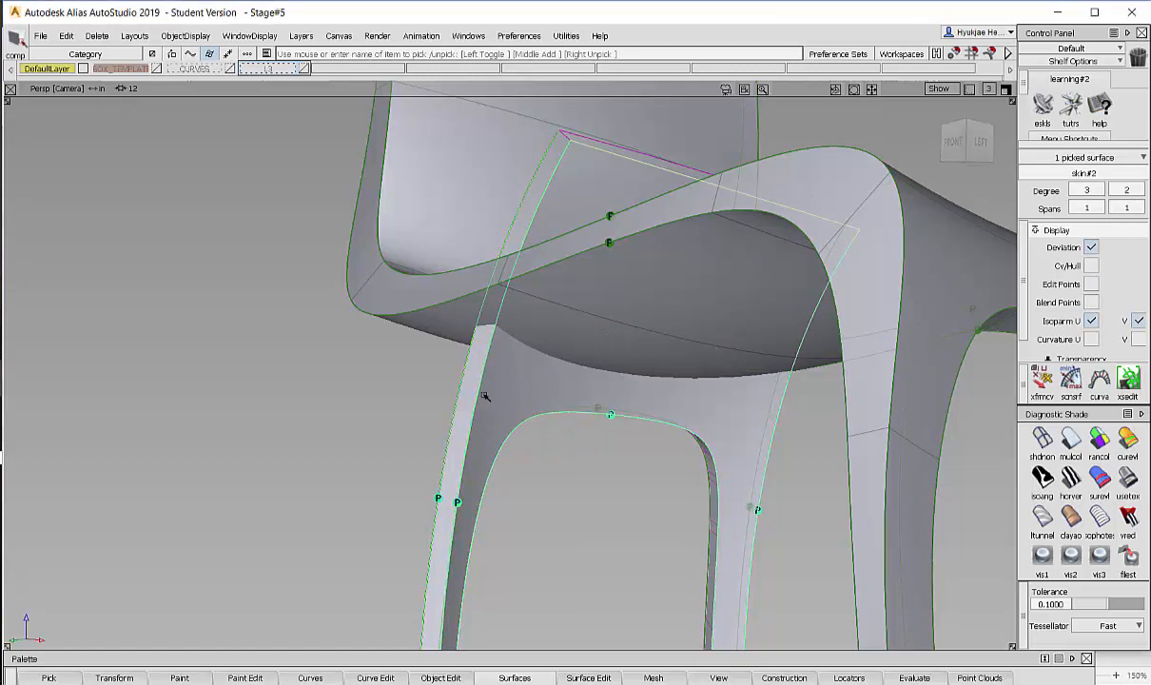
pyautogui.click(786, 434)
pyautogui.click(775, 428)
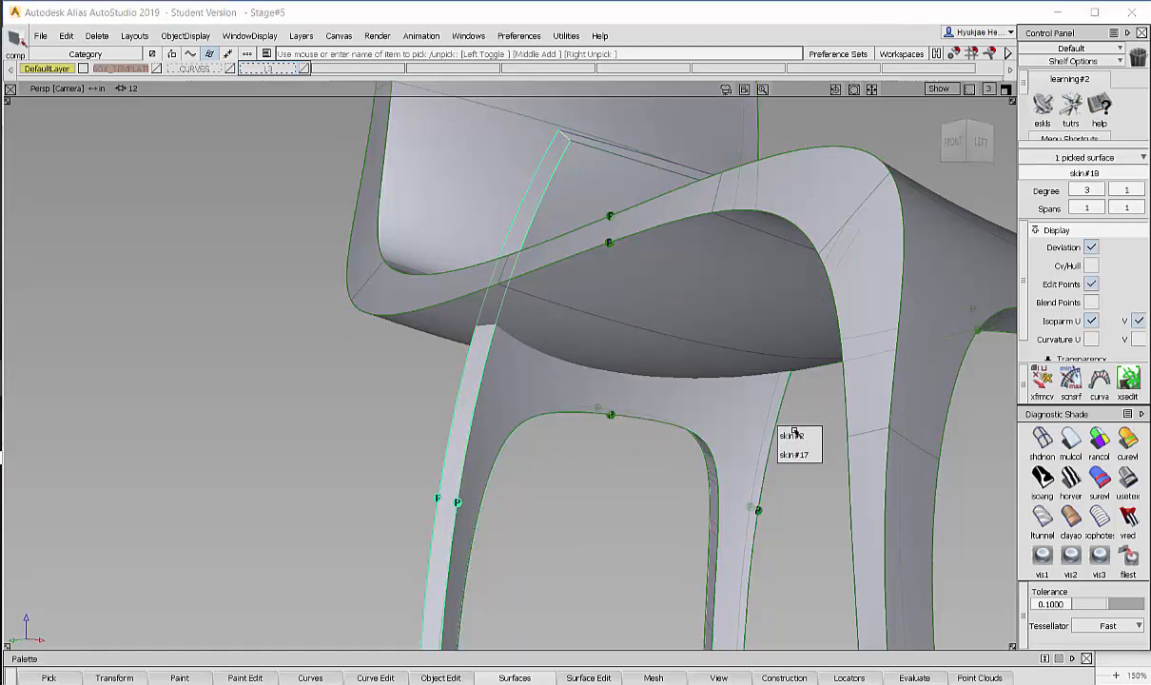
pyautogui.click(795, 435)
pyautogui.keyDown('ctrl'); pyautogui.keyDown('shift'); pyautogui.moveTo(676, 467); pyautogui.dragTo(613, 409); pyautogui.keyUp('shift'); pyautogui.keyUp('ctrl')
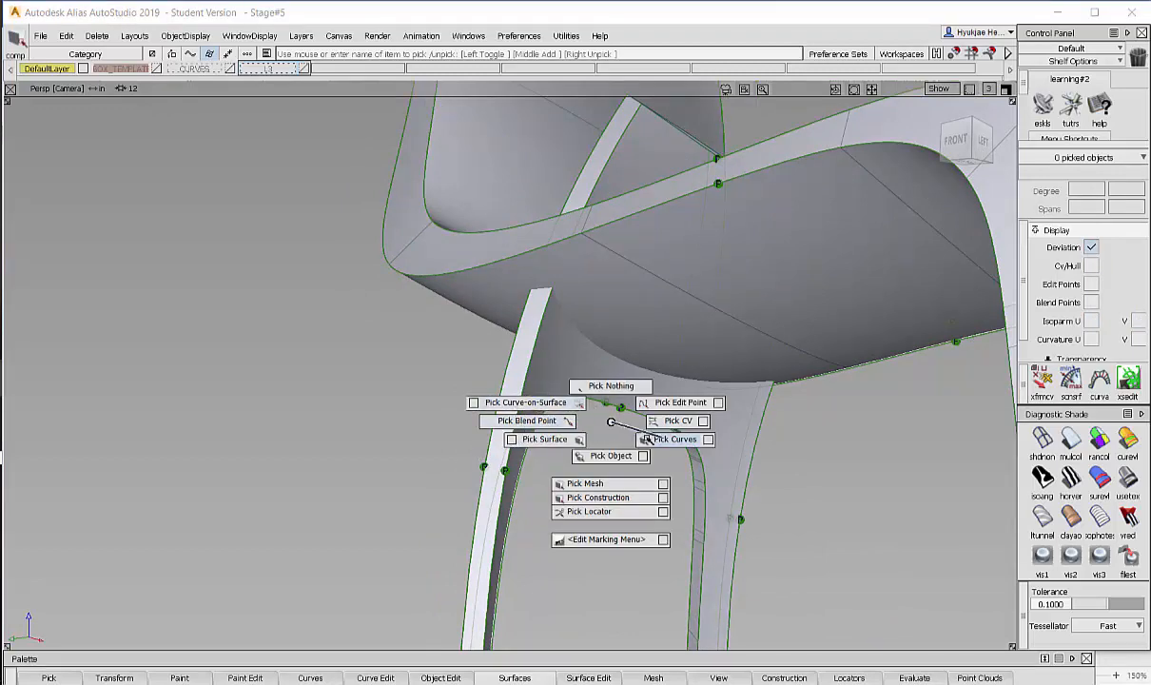
# - Intersect the four picked rear leg surfaces with the seat's underside surface to create curves-on-surface along the join
pyautogui.keyDown('ctrl'); pyautogui.keyDown('shift'); pyautogui.moveTo(576, 440); pyautogui.dragTo(504, 395); pyautogui.keyUp('shift'); pyautogui.keyUp('ctrl')
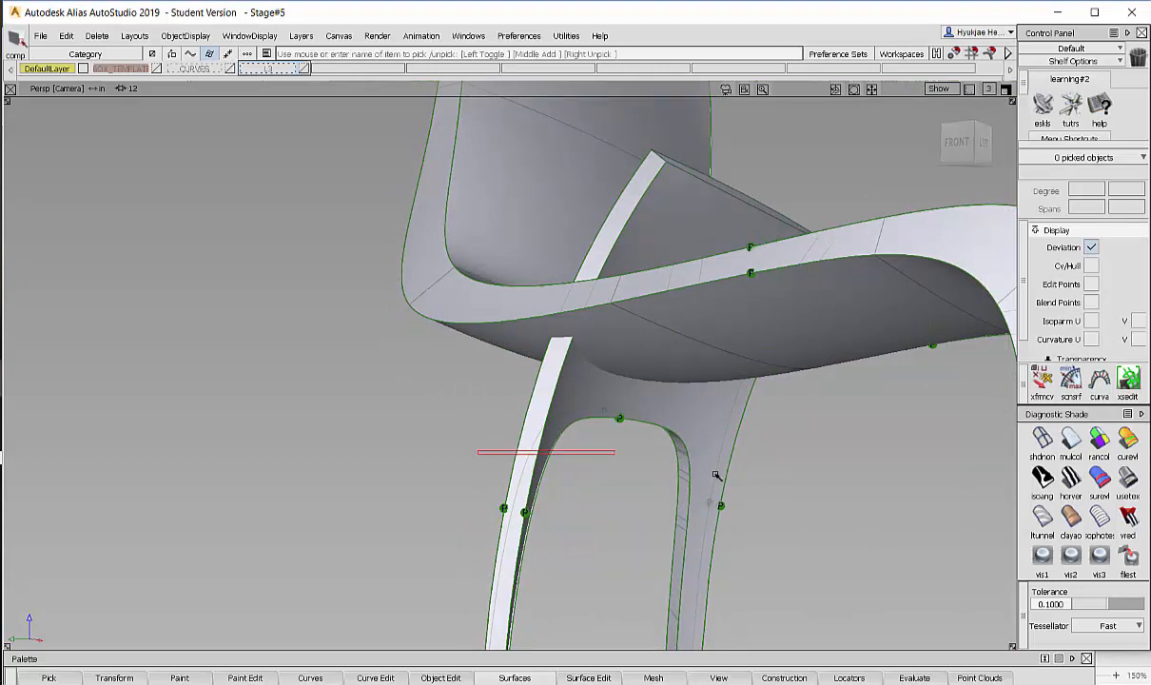
pyautogui.moveTo(715, 475); pyautogui.dragTo(796, 506)
pyautogui.keyDown('alt'); pyautogui.keyDown('shift'); pyautogui.moveTo(796, 506); pyautogui.dragTo(723, 357, button='right'); pyautogui.keyUp('shift'); pyautogui.keyUp('alt')
pyautogui.keyDown('alt'); pyautogui.keyDown('shift'); pyautogui.moveTo(723, 358); pyautogui.dragTo(596, 335); pyautogui.keyUp('shift'); pyautogui.keyUp('alt')
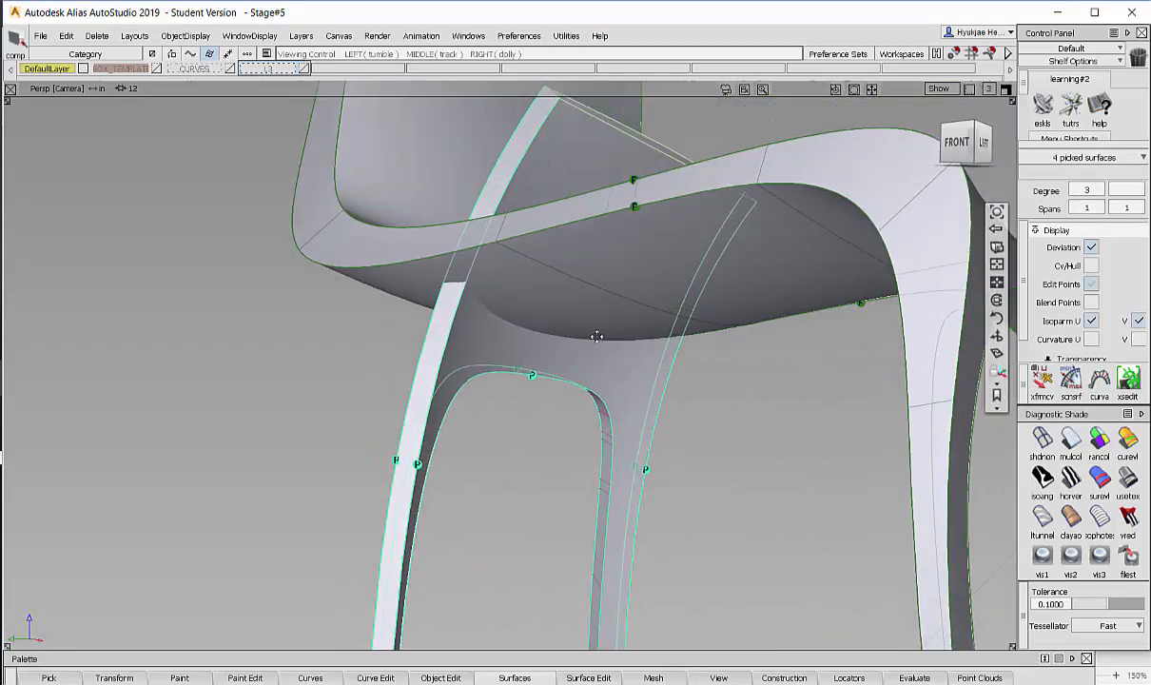
pyautogui.keyDown('alt'); pyautogui.keyDown('shift'); pyautogui.moveTo(596, 335); pyautogui.dragTo(570, 334, button='right'); pyautogui.keyUp('shift'); pyautogui.keyUp('alt')
pyautogui.keyDown('alt'); pyautogui.keyDown('shift'); pyautogui.moveTo(571, 334); pyautogui.dragTo(631, 404); pyautogui.keyUp('shift'); pyautogui.keyUp('alt')
pyautogui.keyDown('alt'); pyautogui.keyDown('shift'); pyautogui.moveTo(632, 403); pyautogui.dragTo(508, 356, button='right'); pyautogui.keyUp('shift'); pyautogui.keyUp('alt')
pyautogui.keyDown('alt'); pyautogui.keyDown('shift'); pyautogui.moveTo(508, 357); pyautogui.dragTo(457, 249, button='middle'); pyautogui.keyUp('shift'); pyautogui.keyUp('alt')
pyautogui.keyDown('alt'); pyautogui.keyDown('shift'); pyautogui.moveTo(570, 295); pyautogui.dragTo(504, 304, button='right'); pyautogui.keyUp('shift'); pyautogui.keyUp('alt')
pyautogui.keyDown('alt'); pyautogui.keyDown('shift'); pyautogui.moveTo(571, 314); pyautogui.dragTo(580, 249); pyautogui.keyUp('shift'); pyautogui.keyUp('alt')
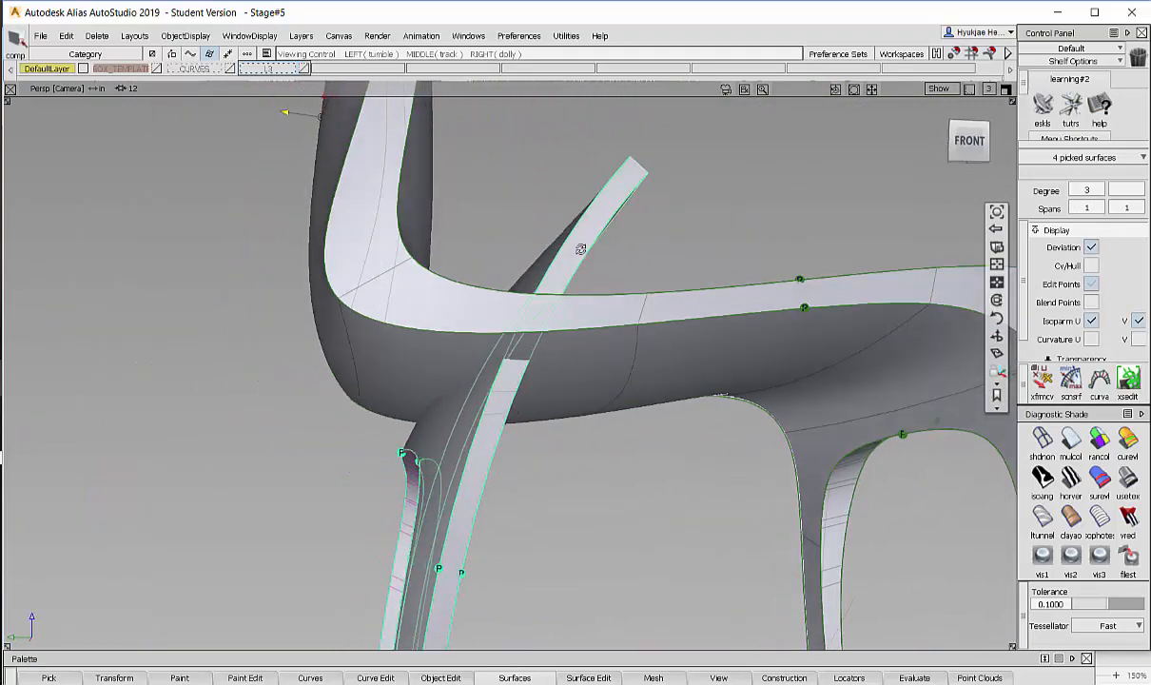
pyautogui.click(588, 677)
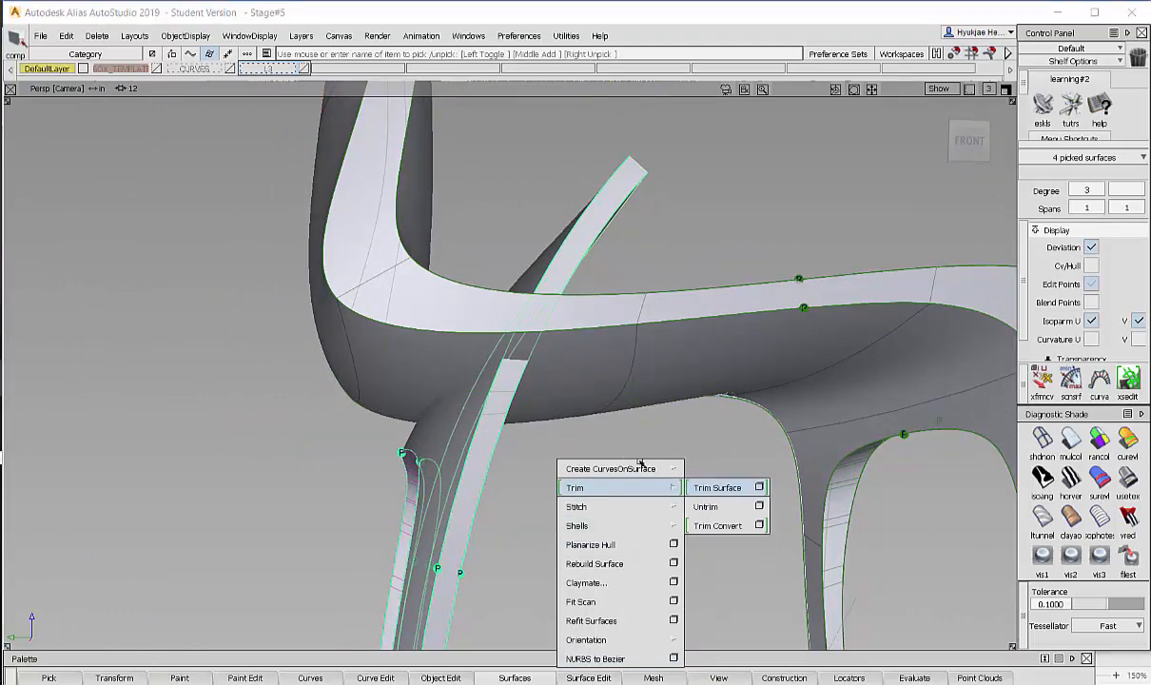
pyautogui.moveTo(640, 466)
pyautogui.click(708, 487)
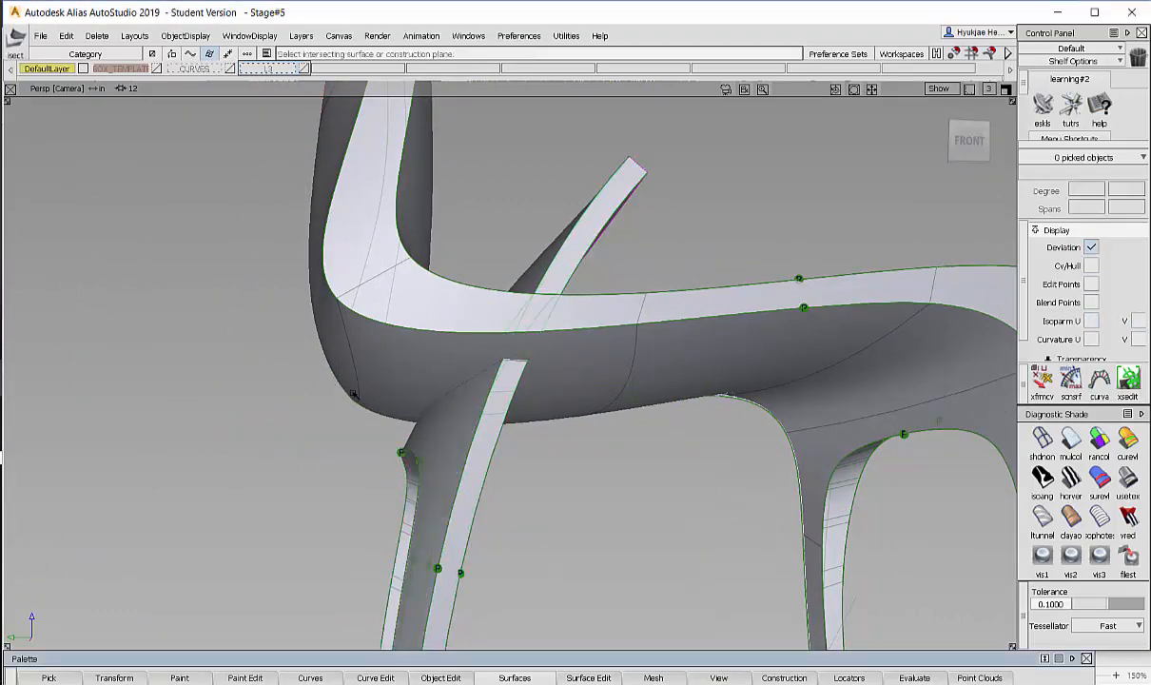
pyautogui.keyDown('alt'); pyautogui.keyDown('shift'); pyautogui.moveTo(352, 392); pyautogui.dragTo(477, 257); pyautogui.keyUp('shift'); pyautogui.keyUp('alt')
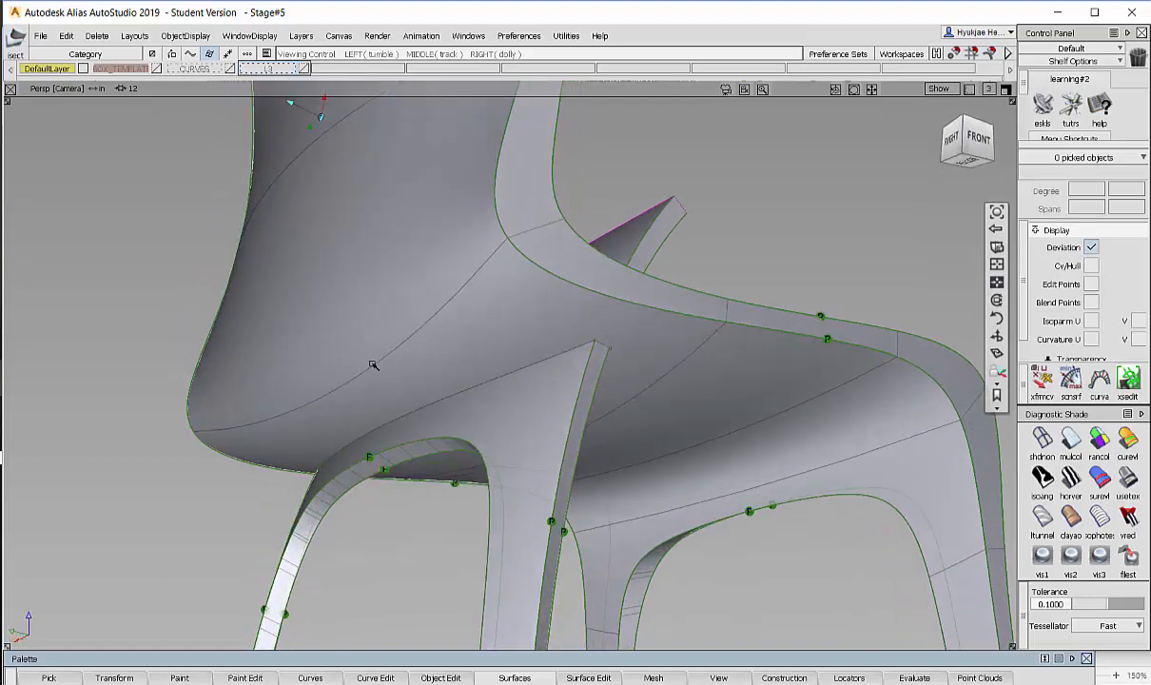
pyautogui.keyDown('alt'); pyautogui.keyDown('shift'); pyautogui.moveTo(397, 308); pyautogui.dragTo(481, 288); pyautogui.keyUp('shift'); pyautogui.keyUp('alt')
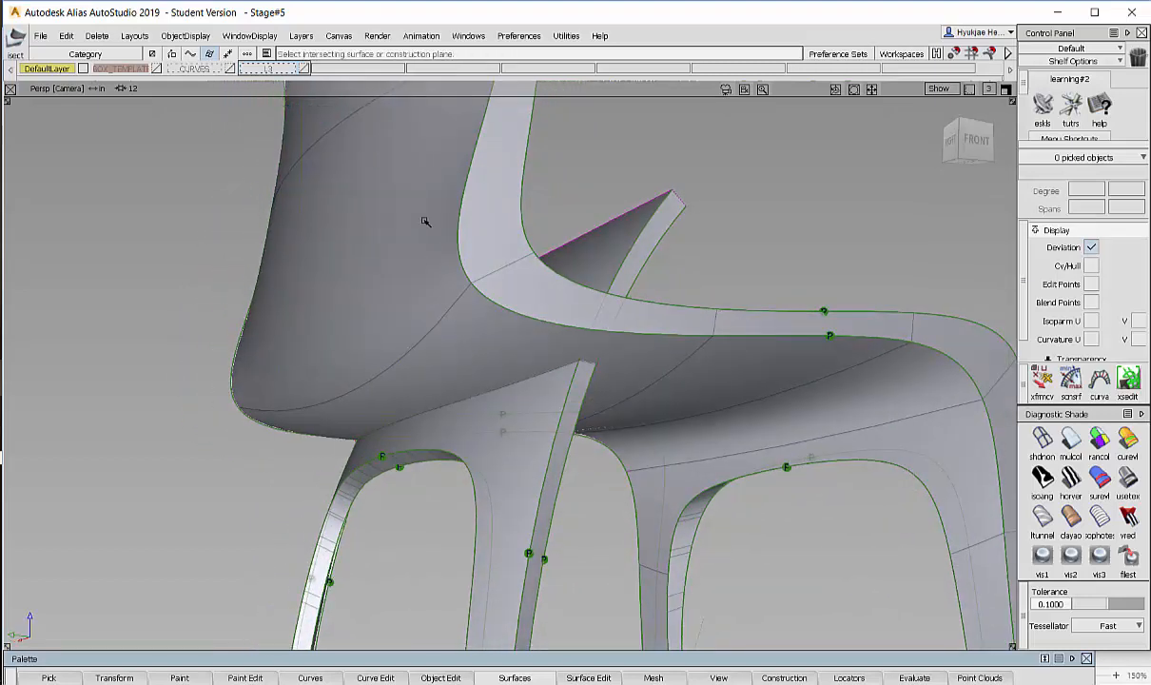
pyautogui.keyDown('alt'); pyautogui.keyDown('shift'); pyautogui.moveTo(599, 307); pyautogui.dragTo(528, 289); pyautogui.keyUp('shift'); pyautogui.keyUp('alt')
# - Examine the curves-on-surface where the rear legs meet the seat in wireframe display, and return to shaded display
pyautogui.keyDown('ctrl'); pyautogui.keyDown('shift'); pyautogui.moveTo(555, 253); pyautogui.dragTo(622, 254, button='right'); pyautogui.keyUp('shift'); pyautogui.keyUp('ctrl')
pyautogui.moveTo(612, 326)
pyautogui.keyDown('alt'); pyautogui.keyDown('shift'); pyautogui.mouseDown()
pyautogui.moveTo(750, 217)
pyautogui.moveTo(696, 242)
pyautogui.moveTo(348, 240)
pyautogui.mouseUp(); pyautogui.keyUp('shift'); pyautogui.keyUp('alt')
pyautogui.moveTo(369, 307)
pyautogui.keyDown('ctrl'); pyautogui.keyDown('shift'); pyautogui.mouseDown()
pyautogui.moveTo(320, 283)
pyautogui.moveTo(389, 317)
pyautogui.mouseUp(); pyautogui.keyUp('shift'); pyautogui.keyUp('ctrl')
pyautogui.click(373, 298)
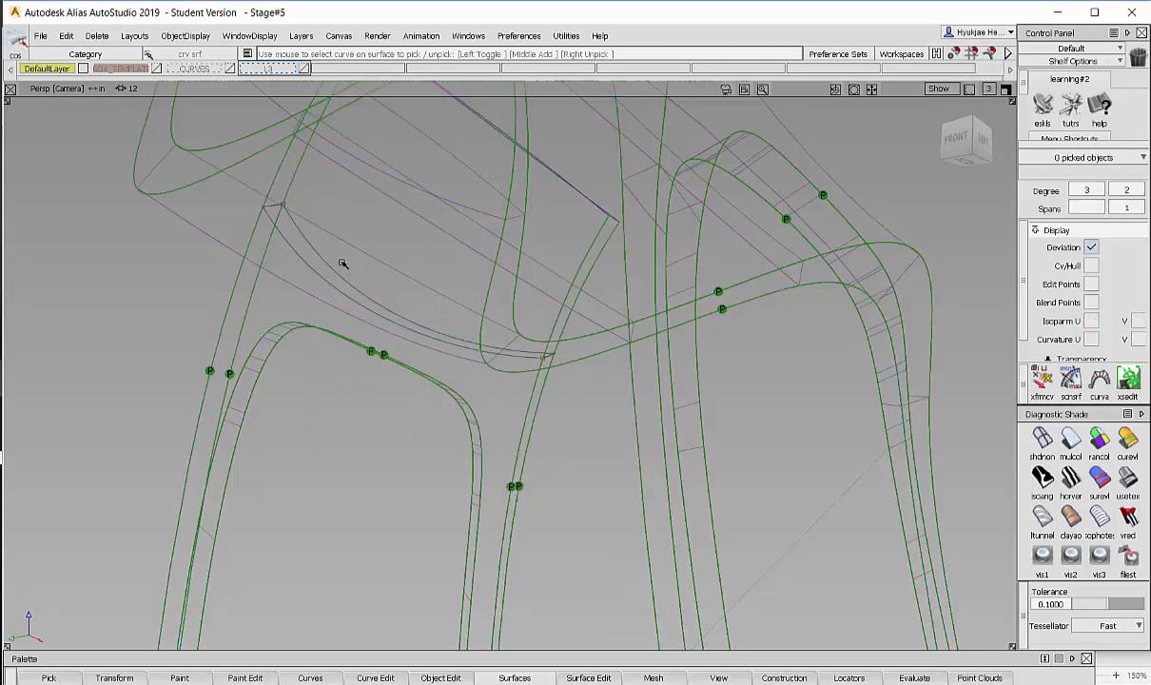
pyautogui.click(331, 292)
pyautogui.moveTo(331, 293)
pyautogui.keyDown('alt'); pyautogui.keyDown('shift'); pyautogui.mouseDown()
pyautogui.moveTo(522, 333)
pyautogui.moveTo(804, 280)
pyautogui.mouseUp(); pyautogui.keyUp('shift'); pyautogui.keyUp('alt')
pyautogui.moveTo(660, 360)
pyautogui.keyDown('ctrl'); pyautogui.keyDown('shift'); pyautogui.mouseDown()
pyautogui.moveTo(659, 263)
pyautogui.moveTo(634, 329)
pyautogui.moveTo(667, 273)
pyautogui.moveTo(480, 290)
pyautogui.moveTo(495, 332)
pyautogui.moveTo(501, 266)
pyautogui.mouseUp(); pyautogui.keyUp('shift'); pyautogui.keyUp('ctrl')
pyautogui.keyDown('ctrl'); pyautogui.keyDown('shift'); pyautogui.moveTo(501, 266); pyautogui.dragTo(677, 288, button='right'); pyautogui.keyUp('shift'); pyautogui.keyUp('ctrl')
pyautogui.moveTo(676, 288)
pyautogui.keyDown('alt'); pyautogui.keyDown('shift'); pyautogui.mouseDown()
pyautogui.moveTo(624, 344)
pyautogui.moveTo(572, 328)
pyautogui.mouseUp(); pyautogui.keyUp('shift'); pyautogui.keyUp('alt')
# - Trim the broad front and rear surfaces of the rear legs at the seat intersection, keeping the parts below the seat
pyautogui.click(604, 678)
pyautogui.moveTo(581, 491)
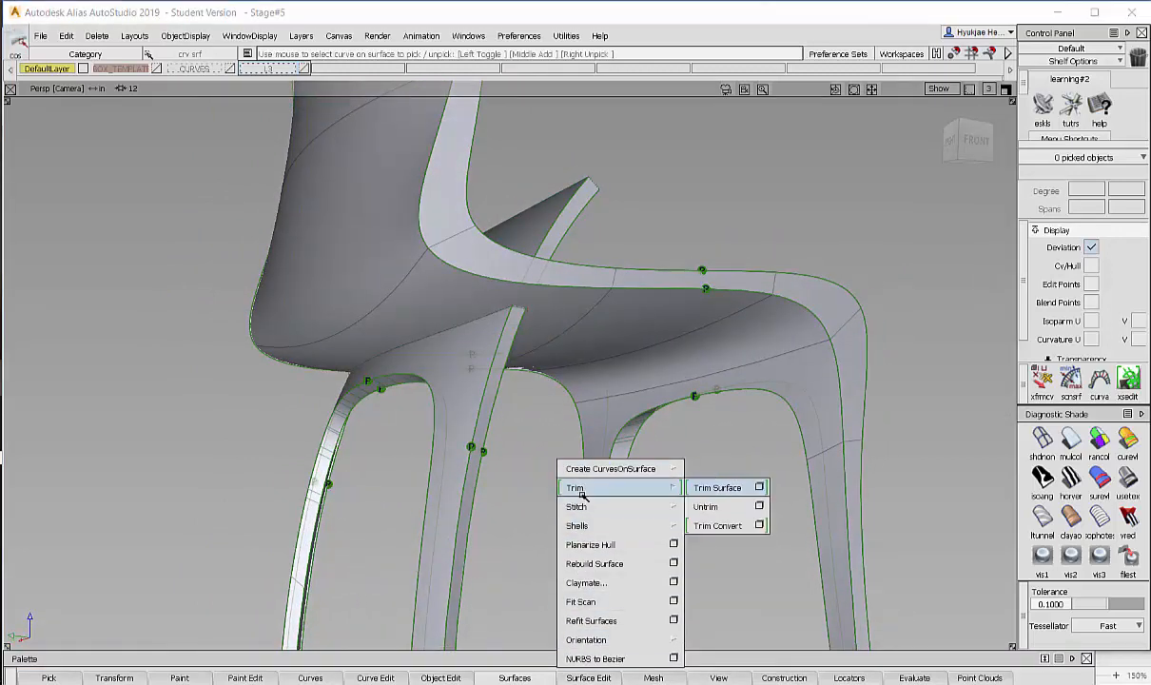
pyautogui.click(716, 487)
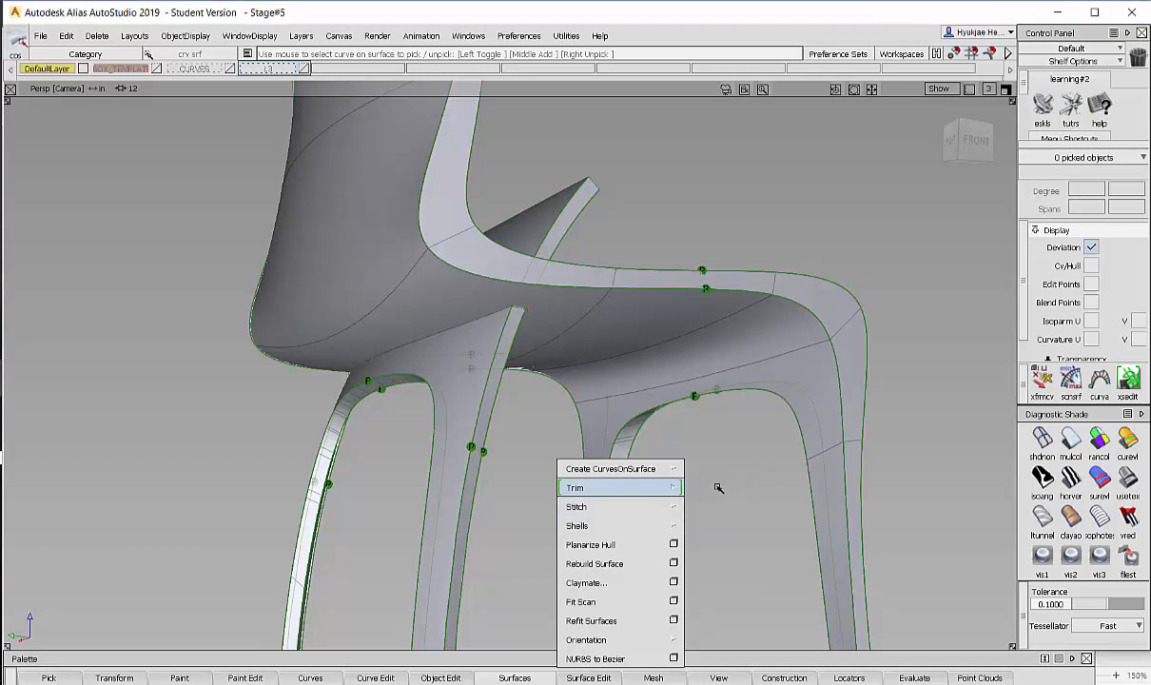
pyautogui.click(460, 504)
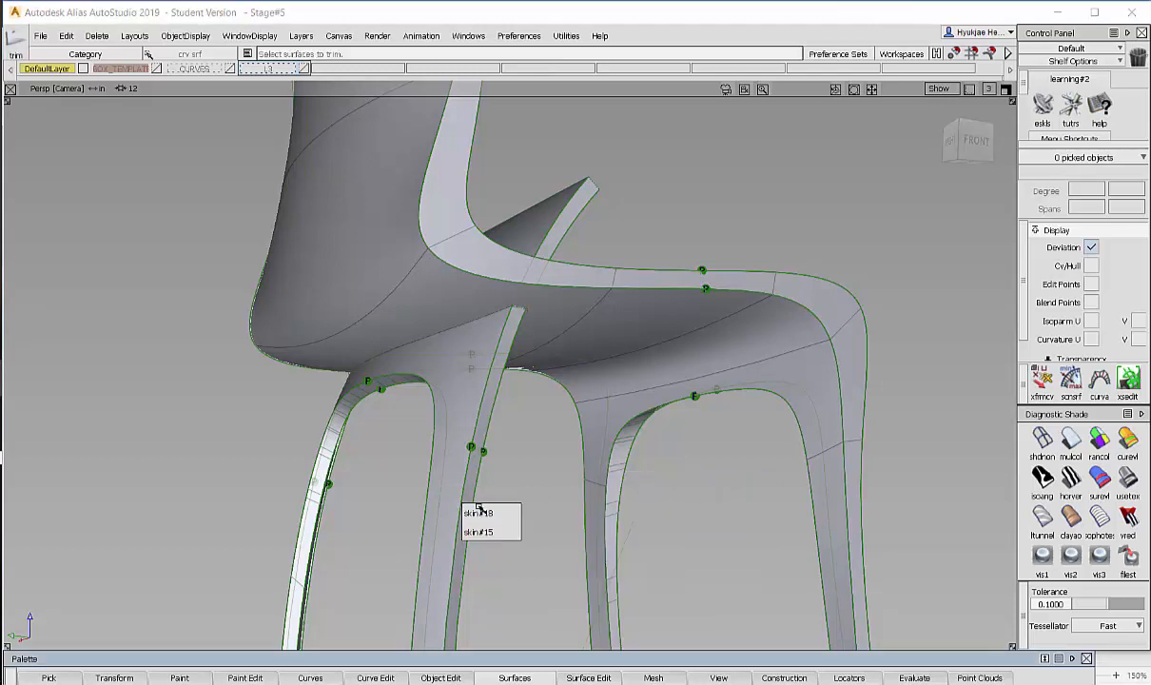
pyautogui.click(447, 487)
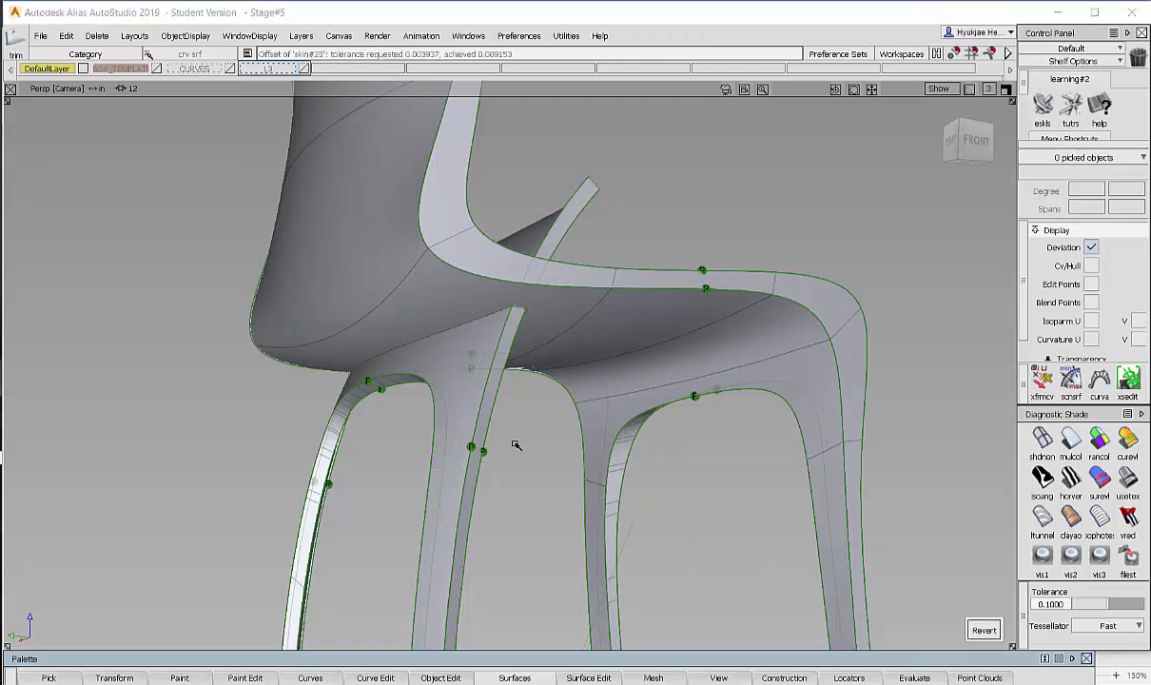
pyautogui.keyDown('alt'); pyautogui.keyDown('shift'); pyautogui.moveTo(513, 443); pyautogui.dragTo(686, 644); pyautogui.keyUp('shift'); pyautogui.keyUp('alt')
pyautogui.keyDown('alt'); pyautogui.keyDown('shift'); pyautogui.moveTo(538, 468); pyautogui.dragTo(554, 321); pyautogui.keyUp('shift'); pyautogui.keyUp('alt')
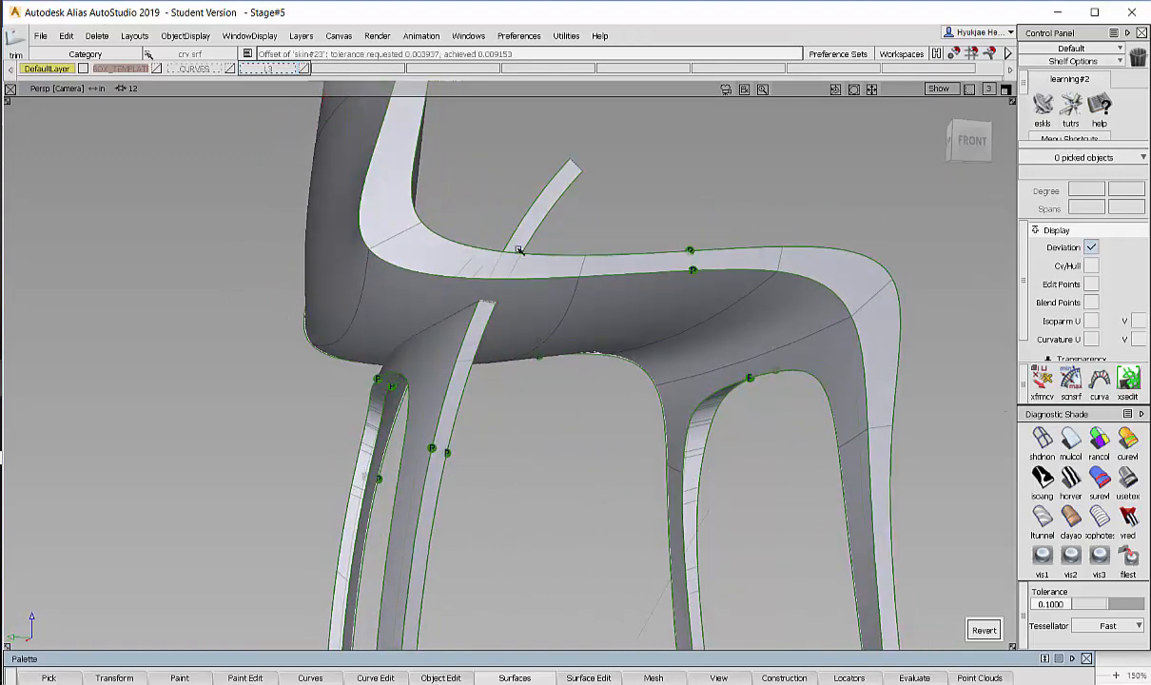
# - Trim the narrow outer side surfaces of the rear legs at the seat intersection, keeping the parts below the seat
pyautogui.click(422, 463)
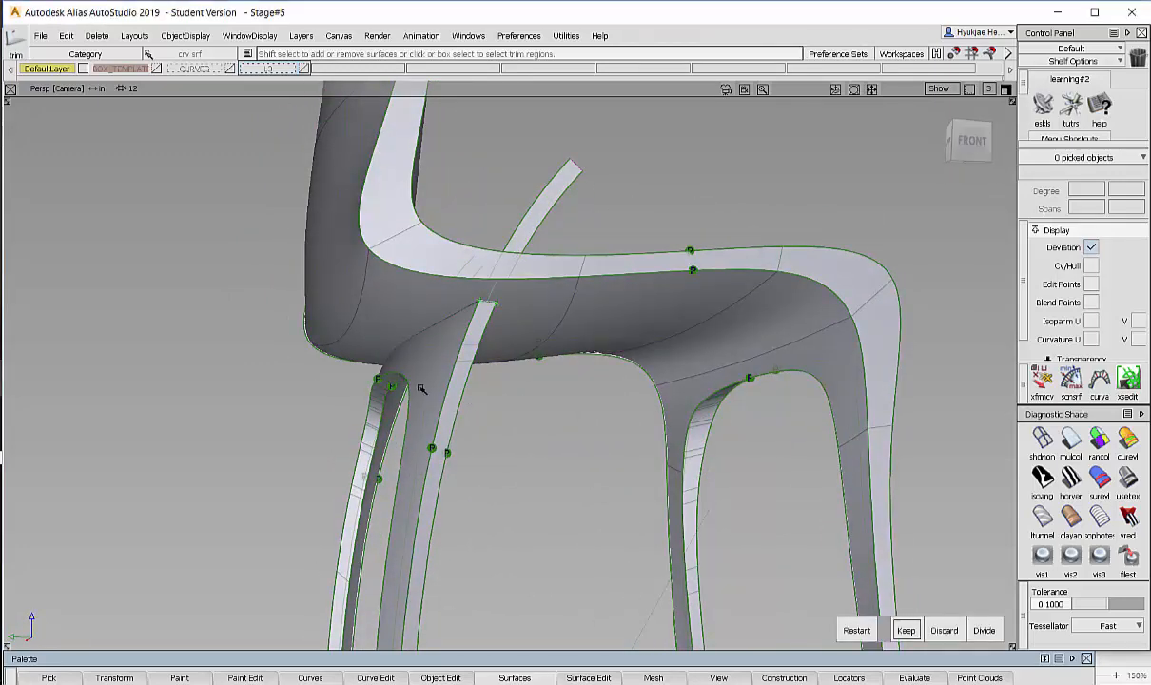
pyautogui.keyDown('alt'); pyautogui.keyDown('shift'); pyautogui.moveTo(422, 389); pyautogui.dragTo(568, 429); pyautogui.keyUp('shift'); pyautogui.keyUp('alt')
pyautogui.click(309, 411)
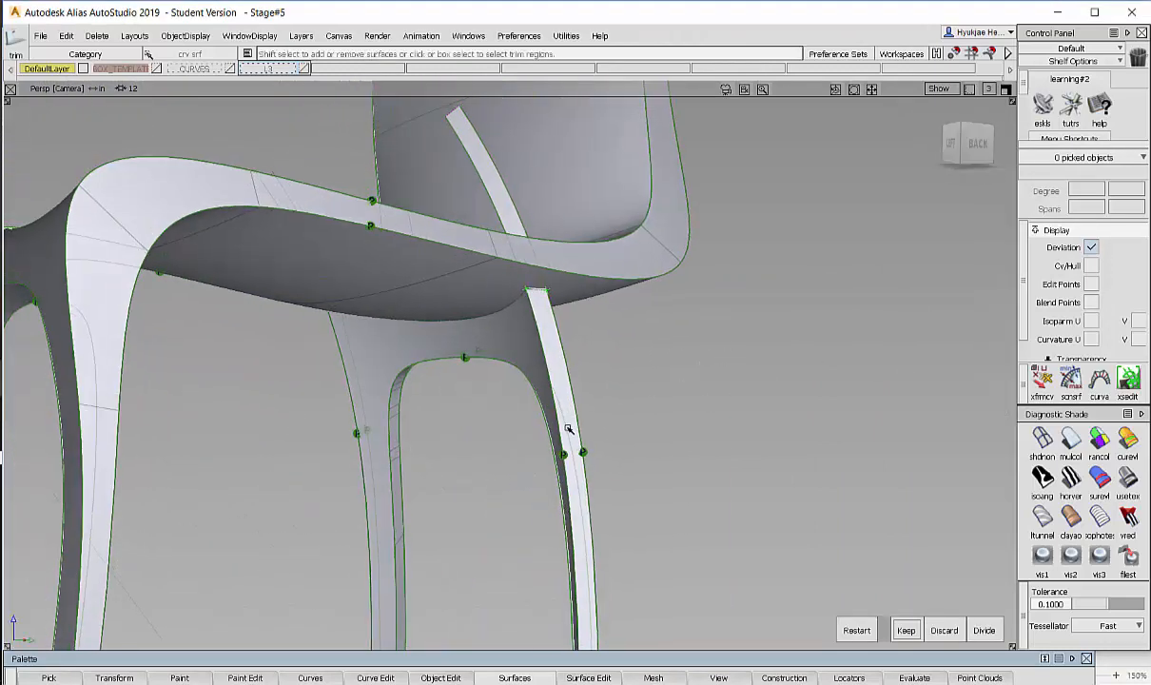
# - Examine the whole chair from the back, sides and front, checking where the trimmed rear legs meet the seat
pyautogui.keyDown('alt'); pyautogui.keyDown('shift'); pyautogui.moveTo(728, 378); pyautogui.dragTo(800, 412); pyautogui.keyUp('shift'); pyautogui.keyUp('alt')
pyautogui.keyDown('alt'); pyautogui.keyDown('shift'); pyautogui.moveTo(800, 413); pyautogui.dragTo(766, 344, button='right'); pyautogui.keyUp('shift'); pyautogui.keyUp('alt')
pyautogui.keyDown('alt'); pyautogui.keyDown('shift'); pyautogui.moveTo(765, 344); pyautogui.dragTo(760, 347); pyautogui.keyUp('shift'); pyautogui.keyUp('alt')
pyautogui.keyDown('alt'); pyautogui.keyDown('shift'); pyautogui.moveTo(760, 347); pyautogui.dragTo(675, 411, button='middle'); pyautogui.keyUp('shift'); pyautogui.keyUp('alt')
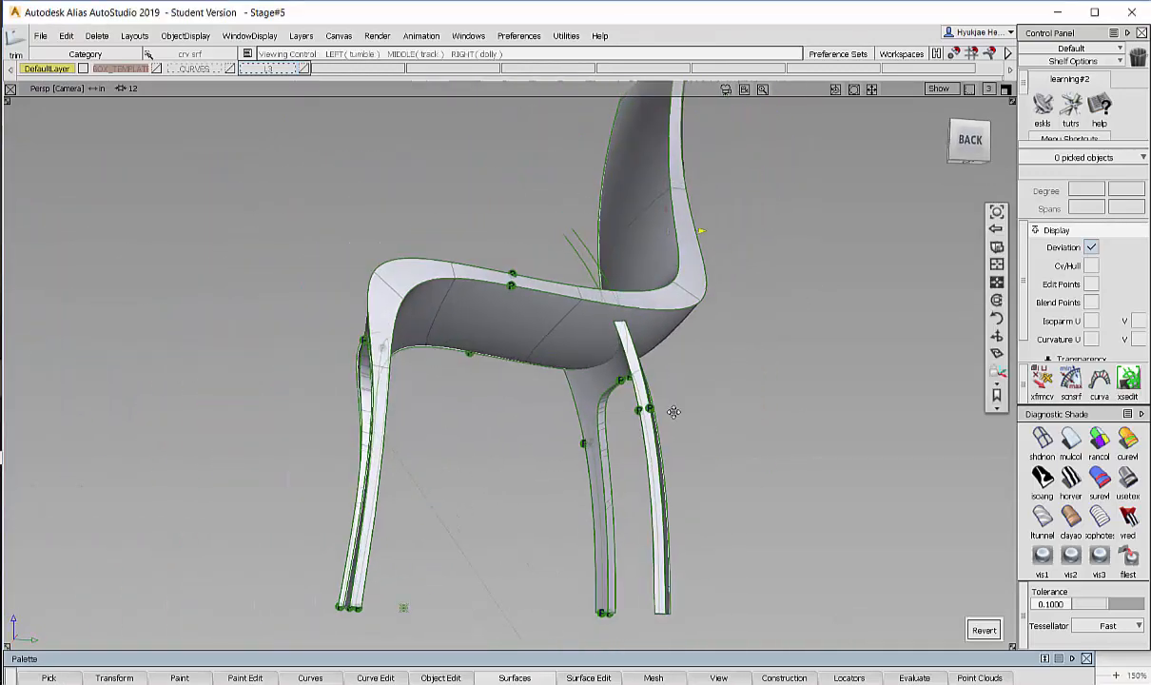
pyautogui.keyDown('alt'); pyautogui.keyDown('shift'); pyautogui.moveTo(675, 411); pyautogui.dragTo(751, 419, button='right'); pyautogui.keyUp('shift'); pyautogui.keyUp('alt')
pyautogui.keyDown('alt'); pyautogui.keyDown('shift'); pyautogui.moveTo(752, 419); pyautogui.dragTo(685, 422); pyautogui.keyUp('shift'); pyautogui.keyUp('alt')
pyautogui.keyDown('alt'); pyautogui.keyDown('shift'); pyautogui.moveTo(686, 422); pyautogui.dragTo(686, 388, button='right'); pyautogui.keyUp('shift'); pyautogui.keyUp('alt')
pyautogui.keyDown('alt'); pyautogui.keyDown('shift'); pyautogui.moveTo(686, 388); pyautogui.dragTo(534, 398); pyautogui.keyUp('shift'); pyautogui.keyUp('alt')
pyautogui.keyDown('alt'); pyautogui.keyDown('shift'); pyautogui.moveTo(534, 397); pyautogui.dragTo(481, 392, button='right'); pyautogui.keyUp('shift'); pyautogui.keyUp('alt')
pyautogui.keyDown('alt'); pyautogui.keyDown('shift'); pyautogui.moveTo(480, 392); pyautogui.dragTo(445, 461, button='middle'); pyautogui.keyUp('shift'); pyautogui.keyUp('alt')
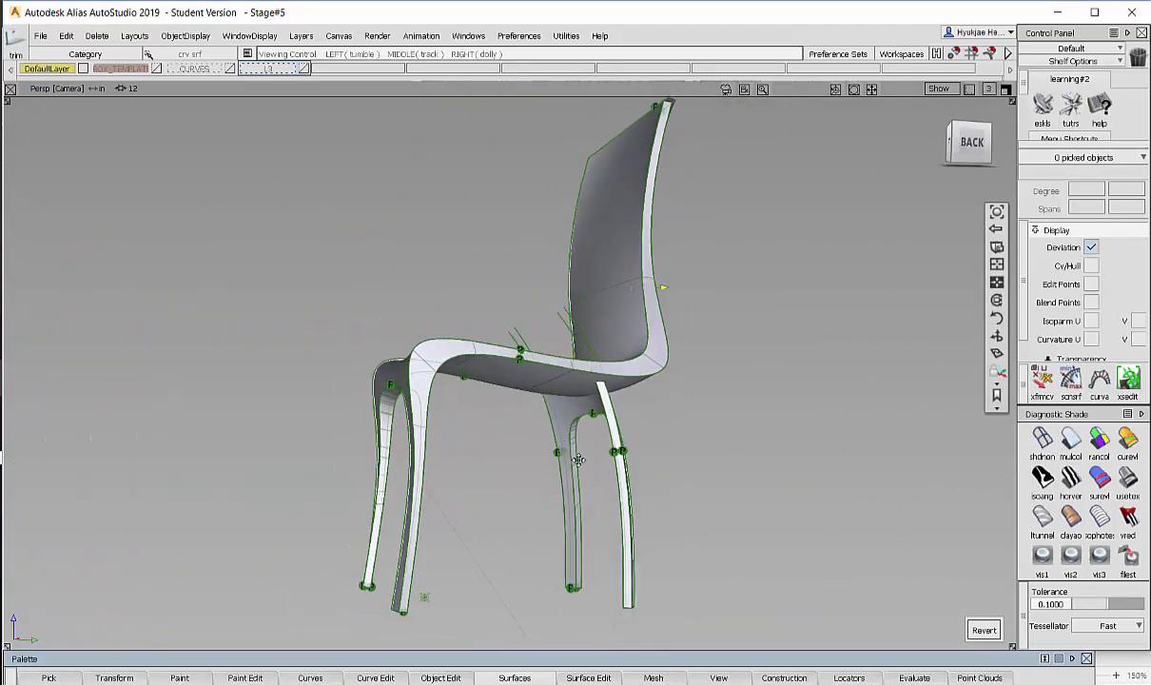
pyautogui.keyDown('alt'); pyautogui.keyDown('shift'); pyautogui.moveTo(445, 460); pyautogui.dragTo(688, 454); pyautogui.keyUp('shift'); pyautogui.keyUp('alt')
pyautogui.keyDown('alt'); pyautogui.keyDown('shift'); pyautogui.moveTo(689, 455); pyautogui.dragTo(619, 472, button='middle'); pyautogui.keyUp('shift'); pyautogui.keyUp('alt')
pyautogui.keyDown('alt'); pyautogui.keyDown('shift'); pyautogui.moveTo(619, 473); pyautogui.dragTo(699, 504); pyautogui.keyUp('shift'); pyautogui.keyUp('alt')
pyautogui.keyDown('alt'); pyautogui.keyDown('shift'); pyautogui.moveTo(699, 504); pyautogui.dragTo(673, 502, button='right'); pyautogui.keyUp('shift'); pyautogui.keyUp('alt')
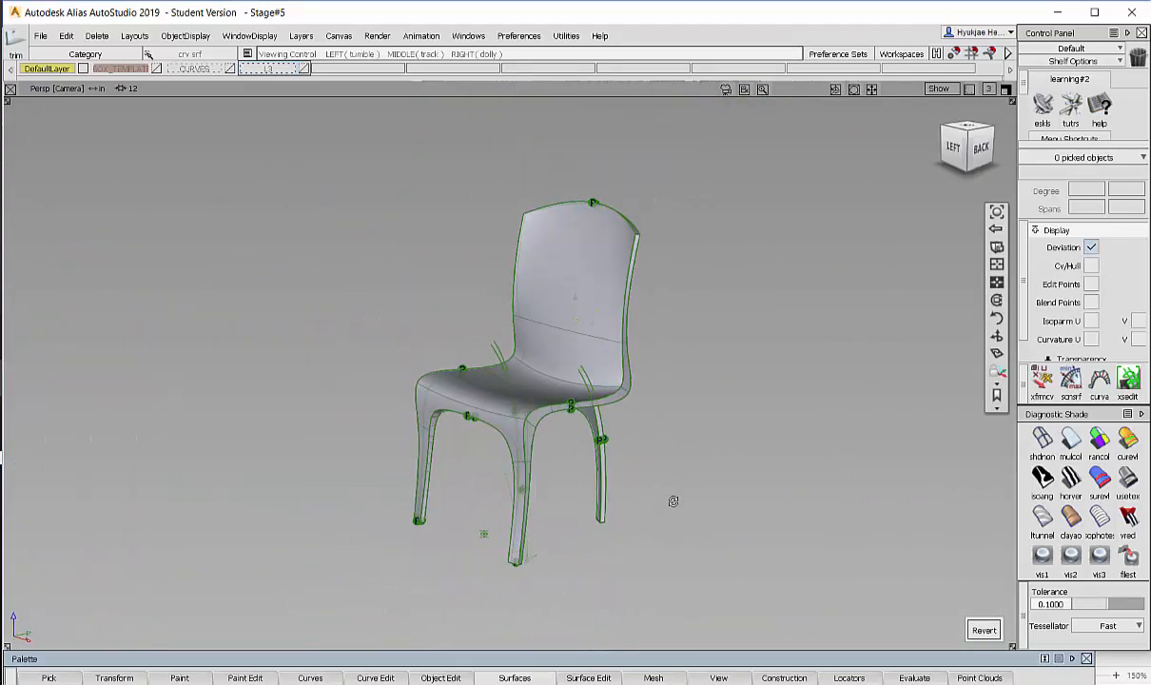
pyautogui.keyDown('alt'); pyautogui.keyDown('shift'); pyautogui.moveTo(674, 501); pyautogui.dragTo(637, 495, button='middle'); pyautogui.keyUp('shift'); pyautogui.keyUp('alt')
pyautogui.keyDown('alt'); pyautogui.keyDown('shift'); pyautogui.moveTo(636, 495); pyautogui.dragTo(660, 506, button='right'); pyautogui.keyUp('shift'); pyautogui.keyUp('alt')
pyautogui.keyDown('alt'); pyautogui.keyDown('shift'); pyautogui.moveTo(660, 506); pyautogui.dragTo(593, 540); pyautogui.keyUp('shift'); pyautogui.keyUp('alt')
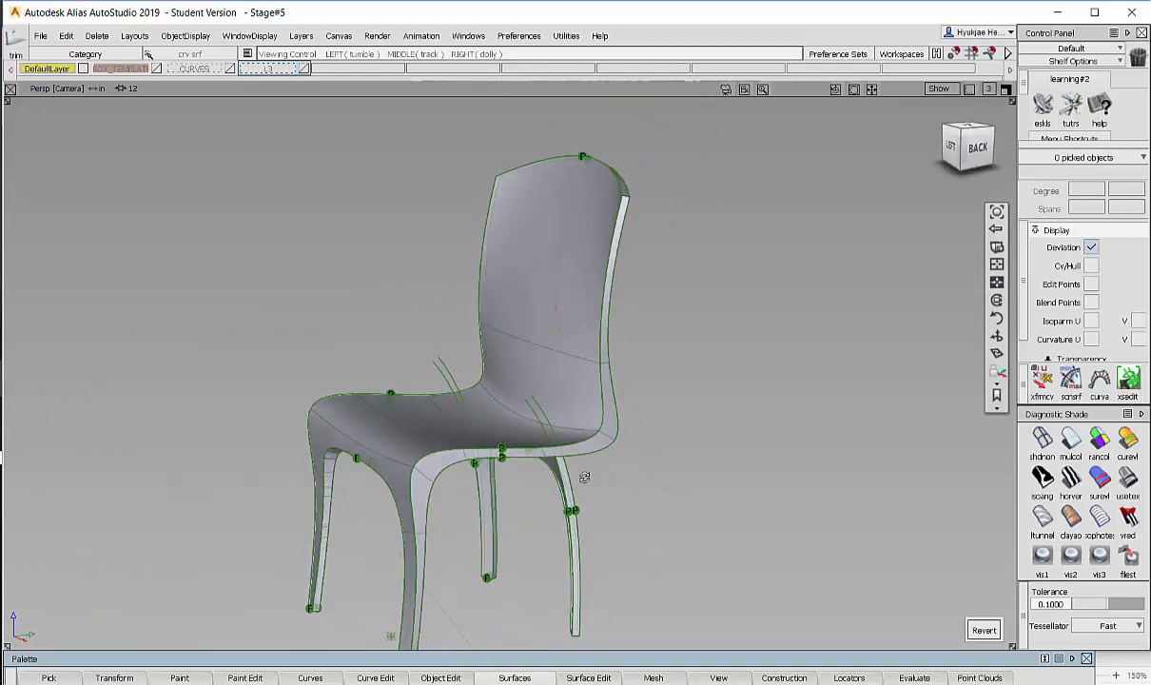
pyautogui.keyDown('alt'); pyautogui.keyDown('shift'); pyautogui.moveTo(584, 478); pyautogui.dragTo(621, 478); pyautogui.keyUp('shift'); pyautogui.keyUp('alt')
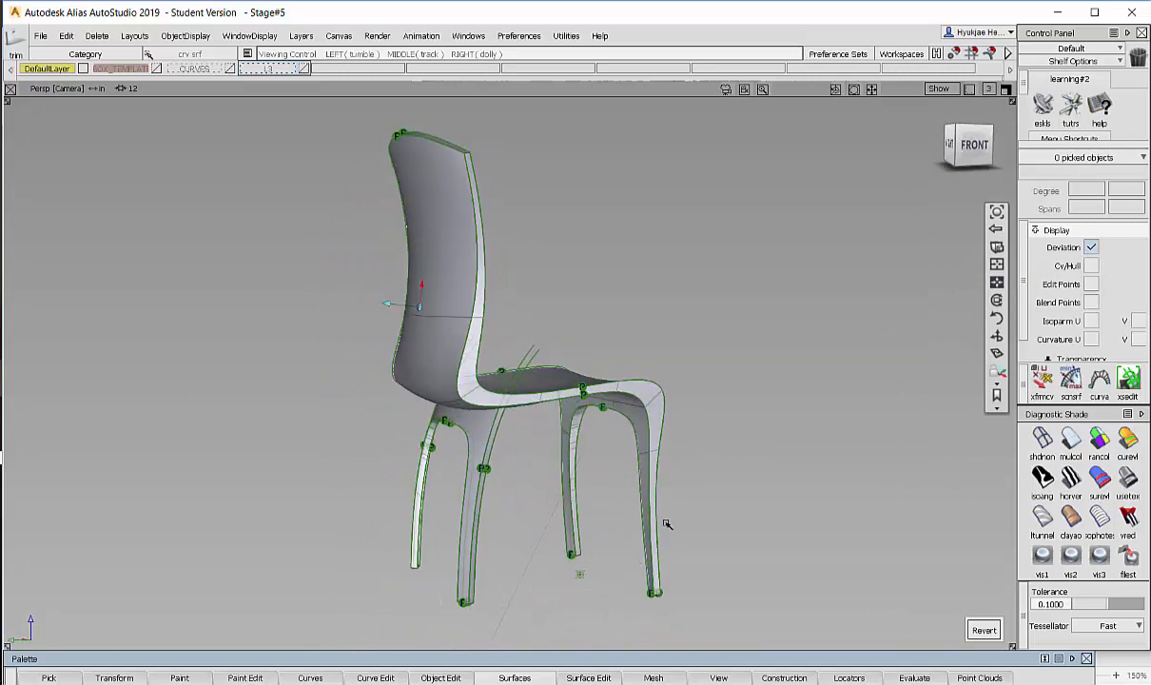
pyautogui.keyDown('alt'); pyautogui.keyDown('shift'); pyautogui.moveTo(730, 321); pyautogui.dragTo(530, 368); pyautogui.keyUp('shift'); pyautogui.keyUp('alt')
pyautogui.keyDown('alt'); pyautogui.keyDown('shift'); pyautogui.moveTo(529, 368); pyautogui.dragTo(486, 357, button='right'); pyautogui.keyUp('shift'); pyautogui.keyUp('alt')
pyautogui.keyDown('alt'); pyautogui.keyDown('shift'); pyautogui.moveTo(486, 357); pyautogui.dragTo(447, 350); pyautogui.keyUp('shift'); pyautogui.keyUp('alt')
pyautogui.keyDown('alt'); pyautogui.keyDown('shift'); pyautogui.moveTo(447, 350); pyautogui.dragTo(470, 343, button='right'); pyautogui.keyUp('shift'); pyautogui.keyUp('alt')
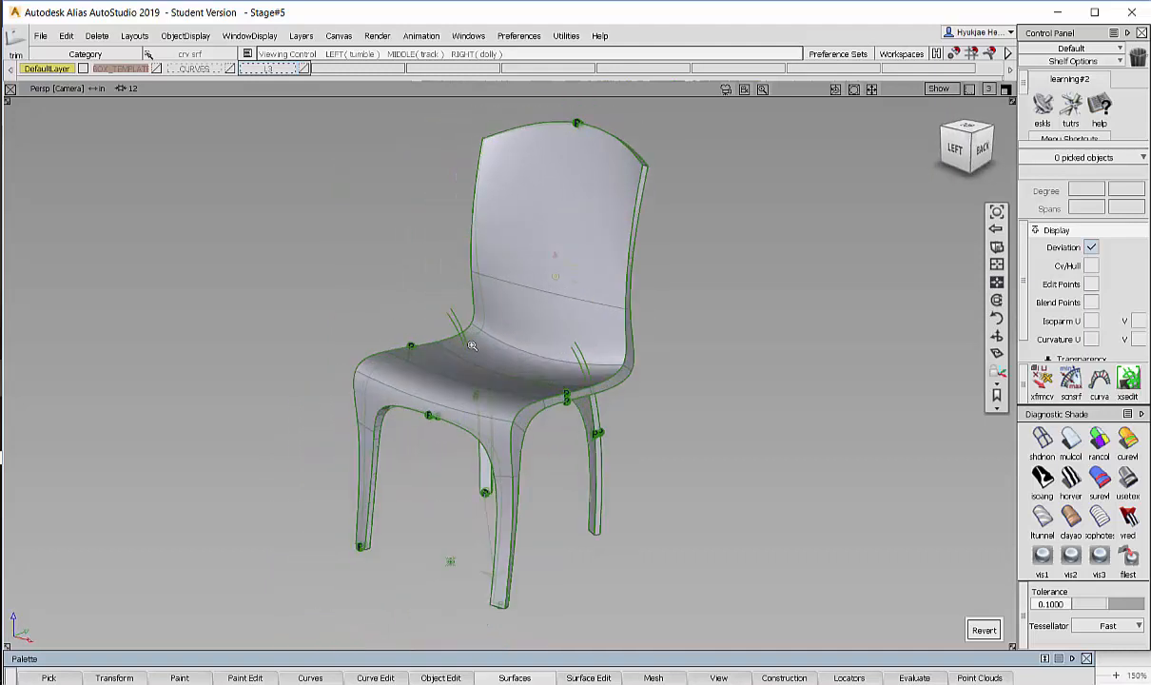
pyautogui.keyDown('alt'); pyautogui.keyDown('shift'); pyautogui.moveTo(470, 343); pyautogui.dragTo(474, 363, button='middle'); pyautogui.keyUp('shift'); pyautogui.keyUp('alt')
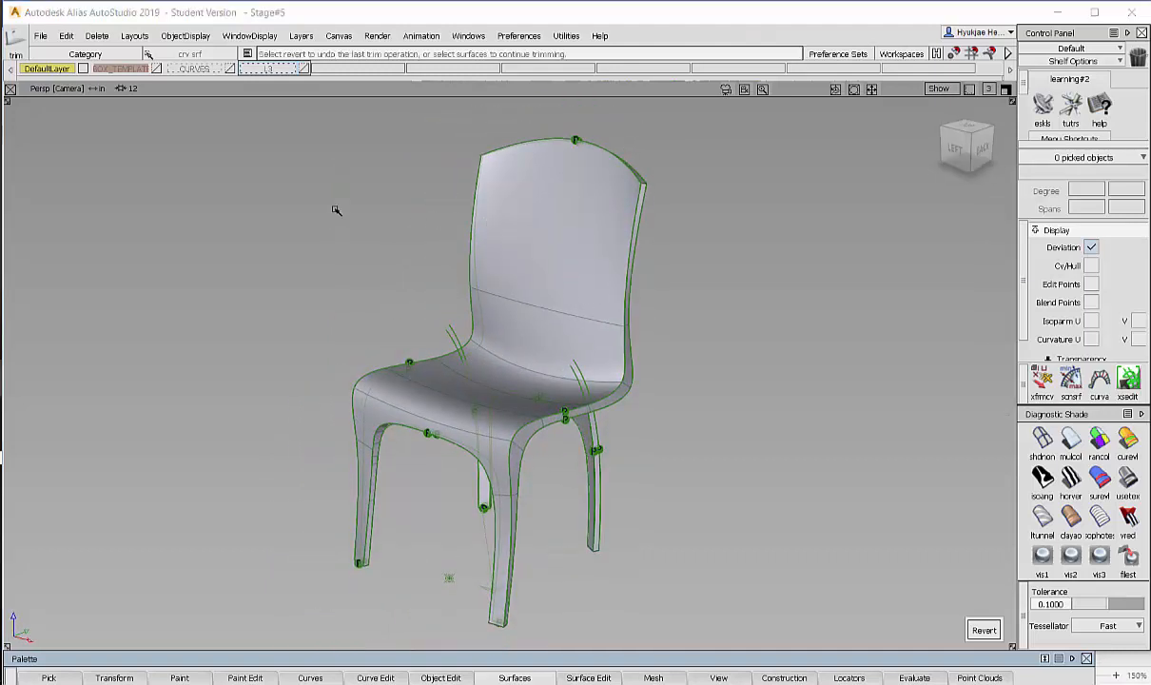
pyautogui.keyDown('alt'); pyautogui.keyDown('shift'); pyautogui.moveTo(528, 192); pyautogui.dragTo(547, 187); pyautogui.keyUp('shift'); pyautogui.keyUp('alt')
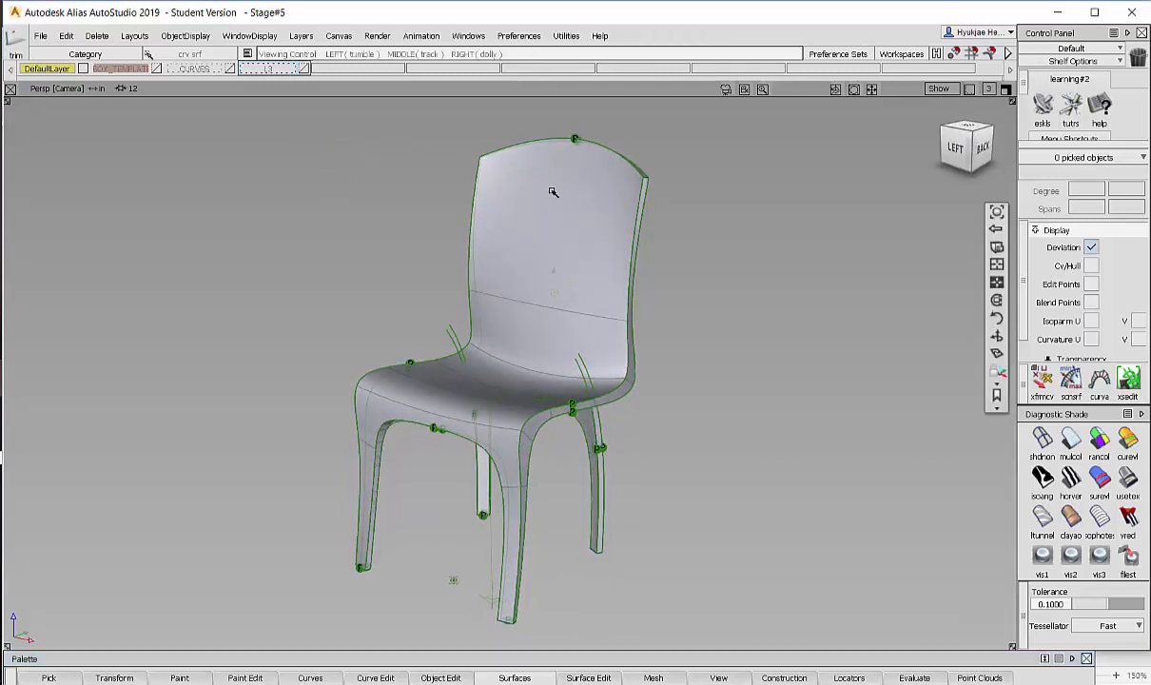